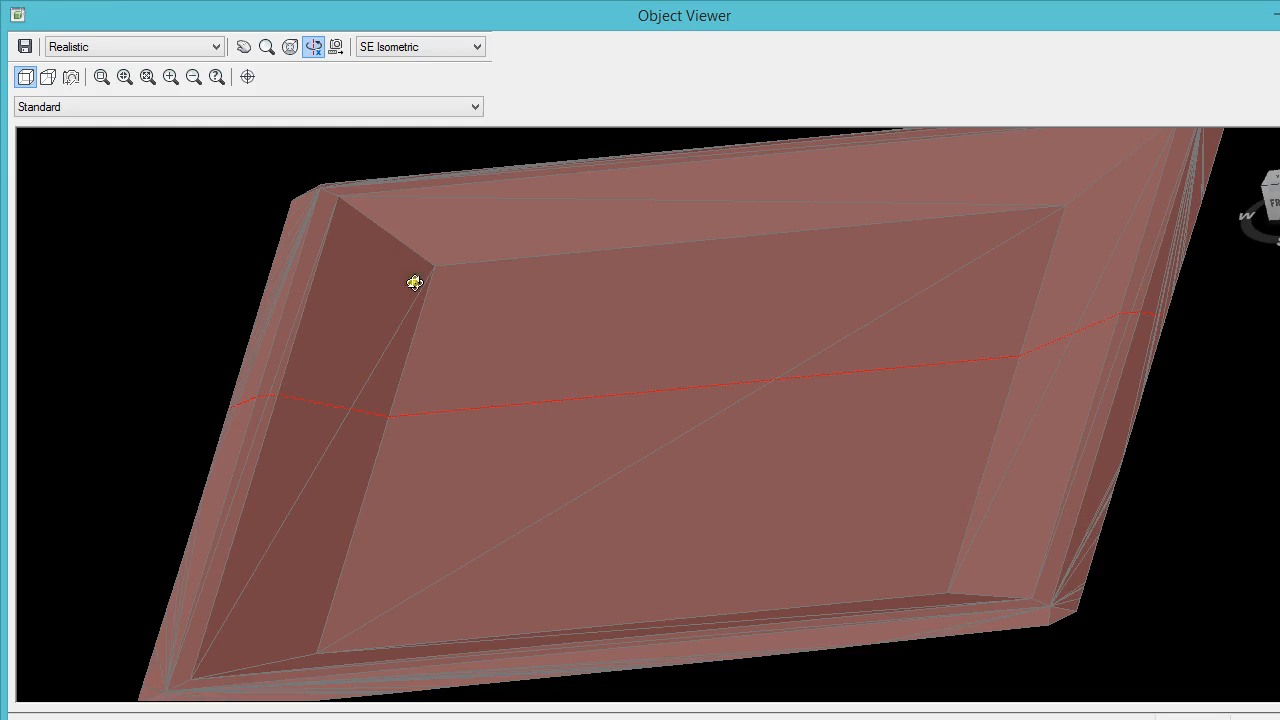
Switch the 3D preview of the pond to the Shaded visual style, examine its basin and side slopes, and close the preview
{"action": "left_click_drag", "start_coordinate": [415, 283], "coordinate": [477, 280]}
{"action": "left_click_drag", "start_coordinate": [132, 22], "coordinate": [135, 29]}
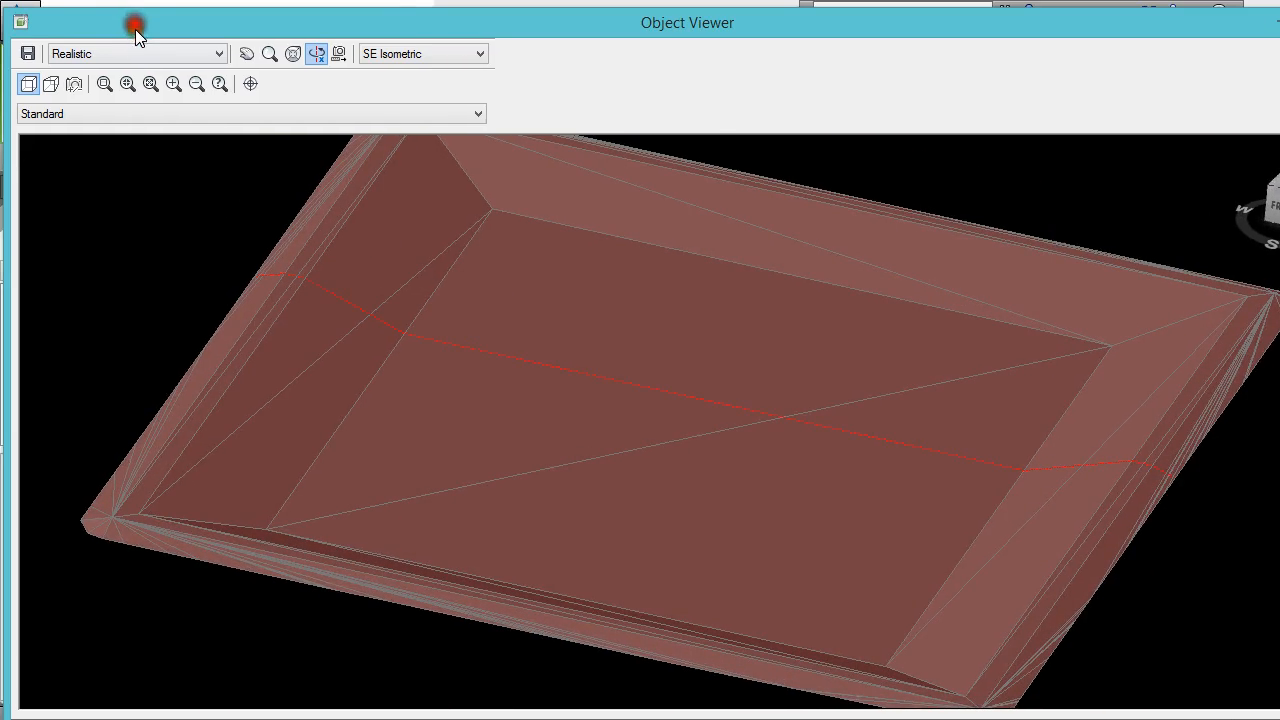
{"action": "left_click", "coordinate": [132, 47]}
{"action": "left_click", "coordinate": [78, 131]}
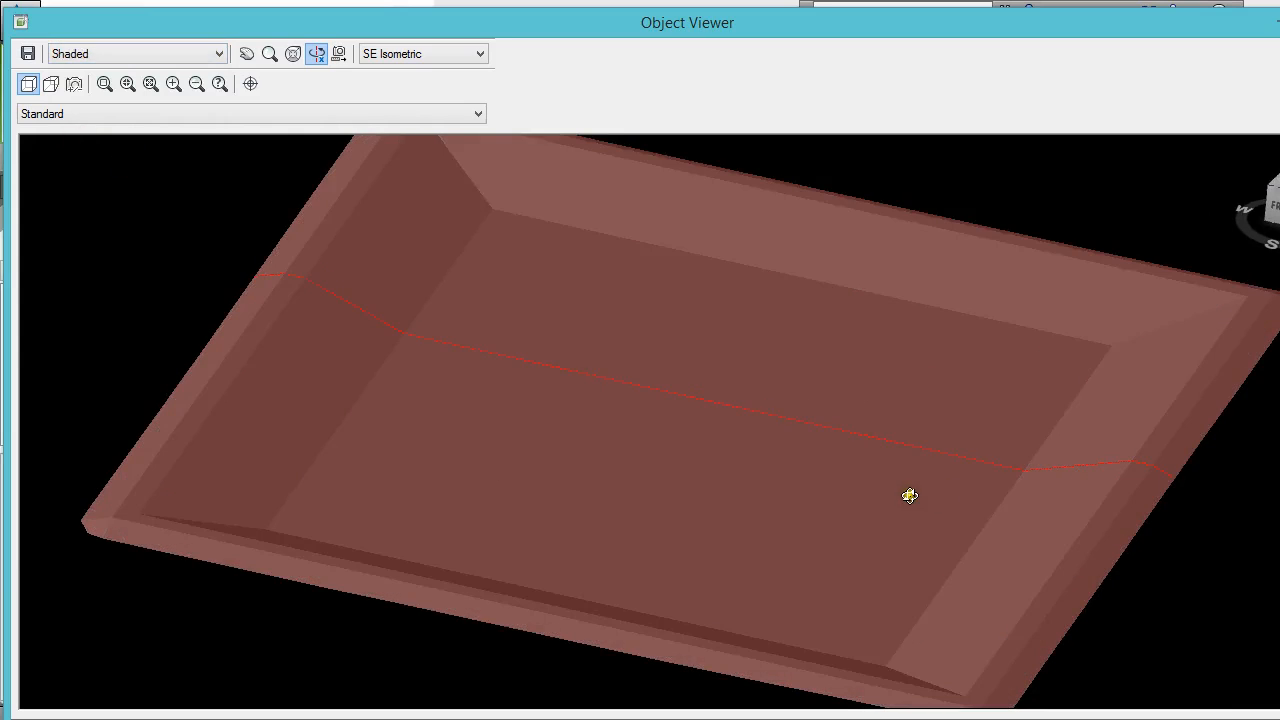
{"action": "mouse_move", "coordinate": [852, 495]}
{"action": "left_mouse_down"}
{"action": "mouse_move", "coordinate": [849, 466]}
{"action": "mouse_move", "coordinate": [864, 474]}
{"action": "left_mouse_up"}
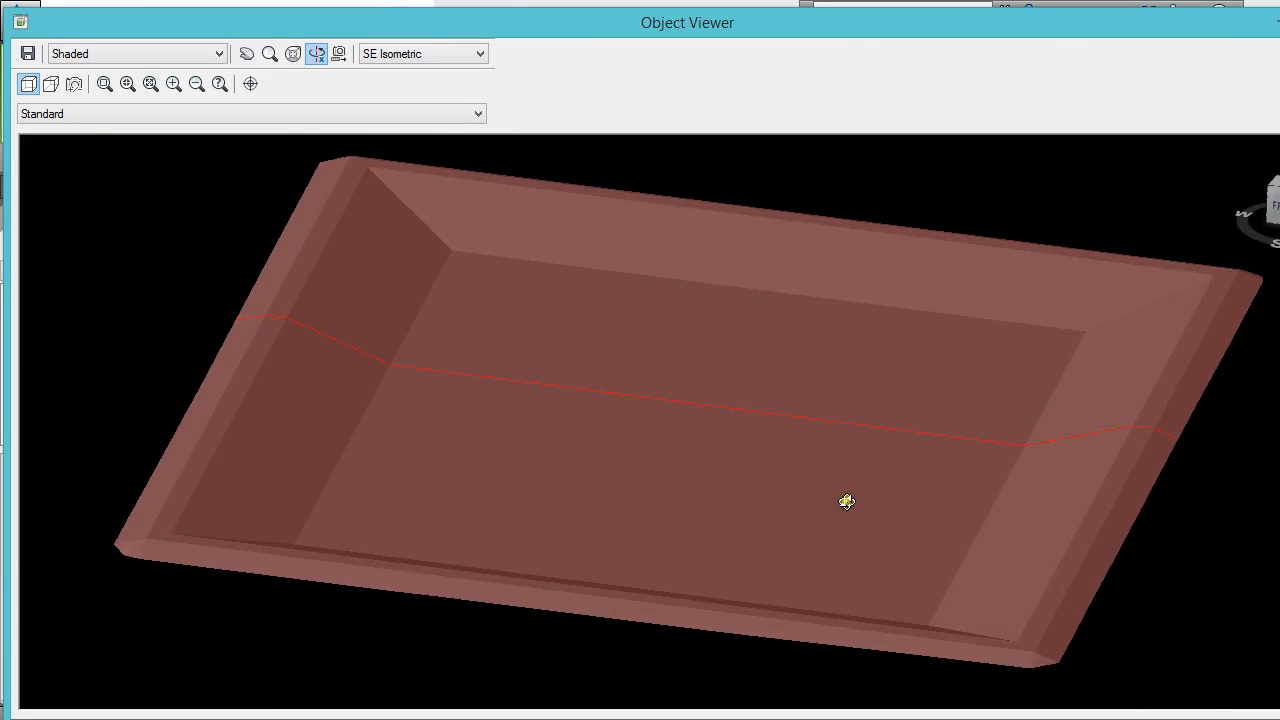
{"action": "key", "text": "Escape"}
Add the surrounding terrain surface to the selected pond objects and open them together in the Object Viewer
{"action": "scroll", "coordinate": [649, 474], "scroll_direction": "down", "scroll_amount": 4}
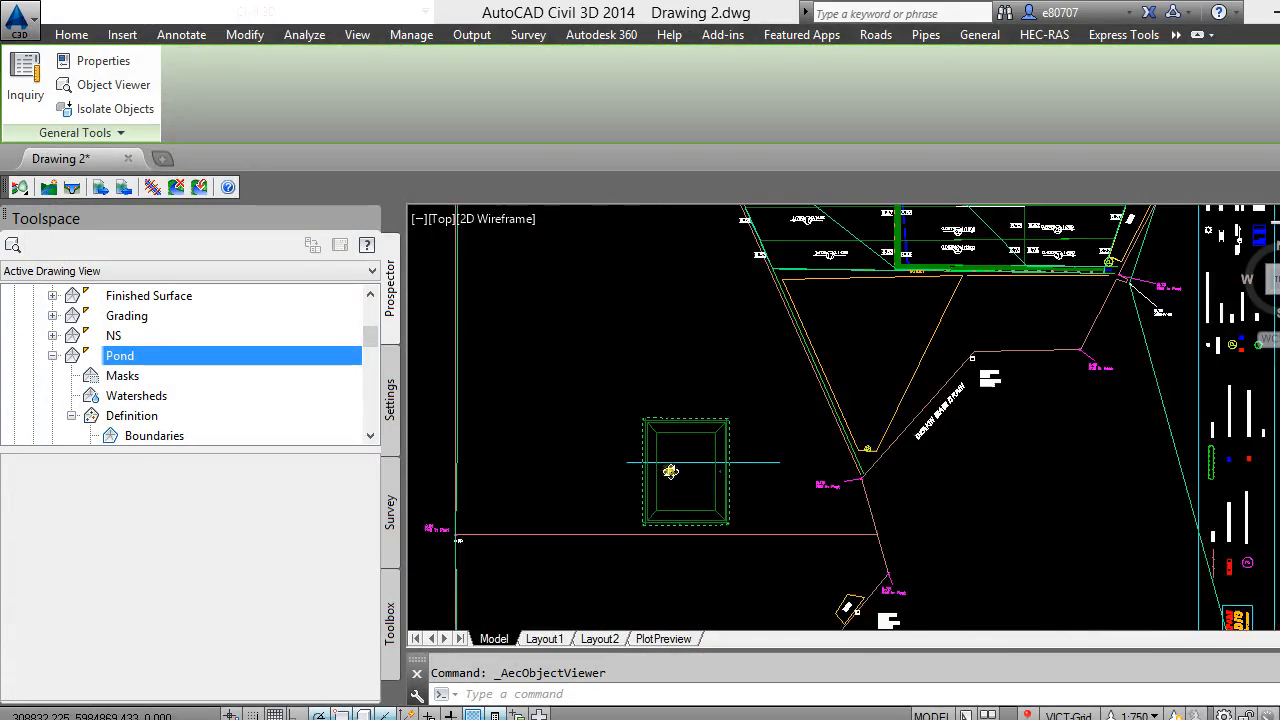
{"action": "scroll", "coordinate": [670, 471], "scroll_direction": "down", "scroll_amount": 3}
{"action": "left_click", "coordinate": [586, 507]}
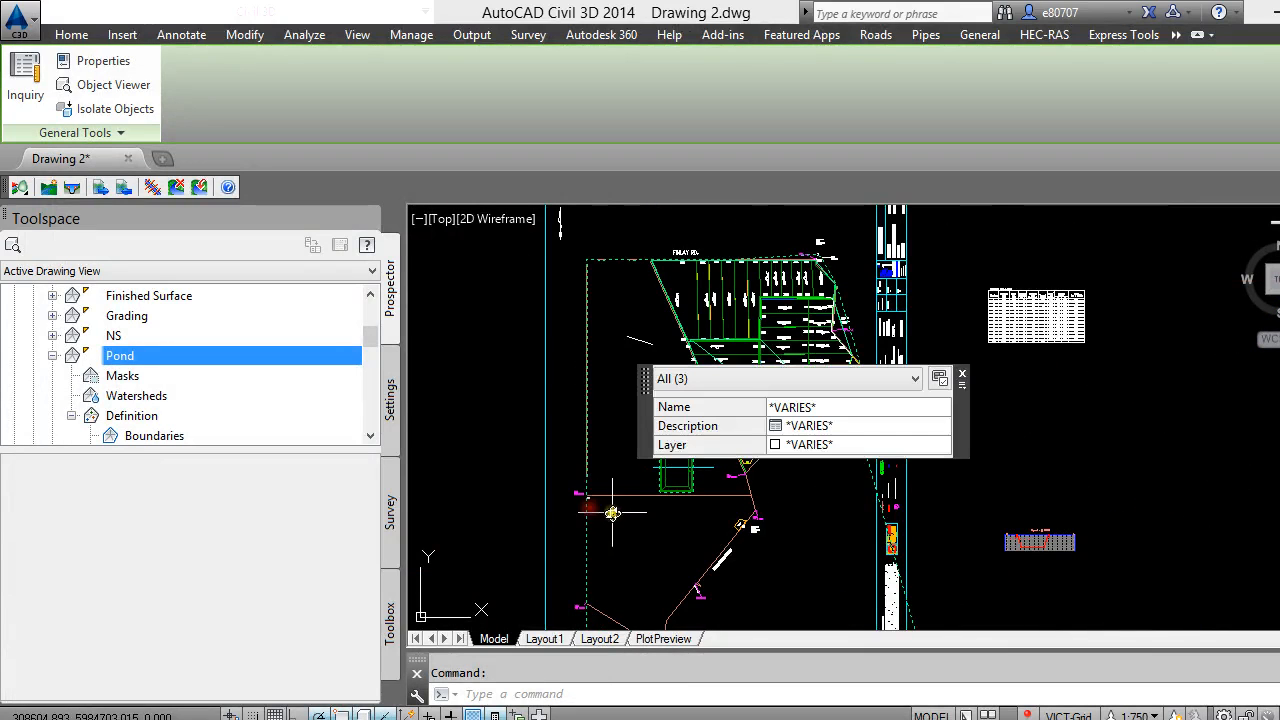
{"action": "left_click", "coordinate": [118, 87]}
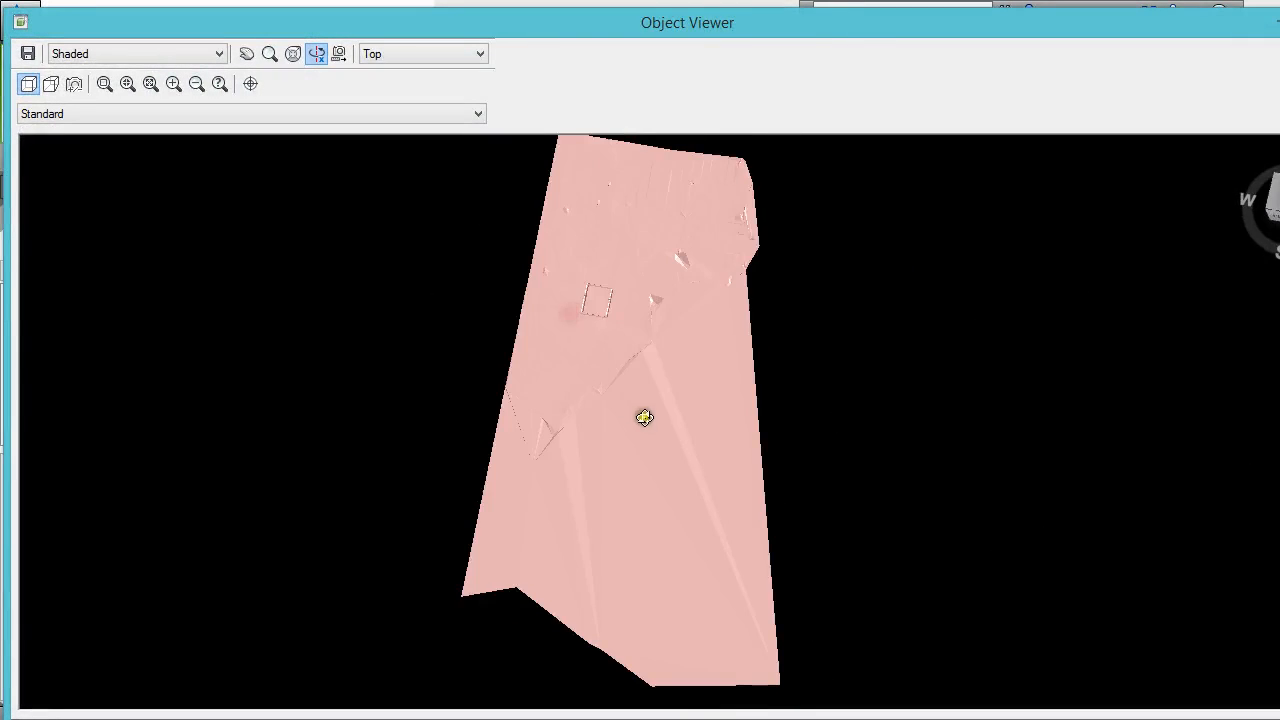
Examine how the pond sits within the surrounding terrain from several 3D angles and distances, and close the Object Viewer
{"action": "left_click_drag", "start_coordinate": [645, 417], "coordinate": [654, 269]}
{"action": "scroll", "coordinate": [604, 346], "scroll_direction": "up", "scroll_amount": 5}
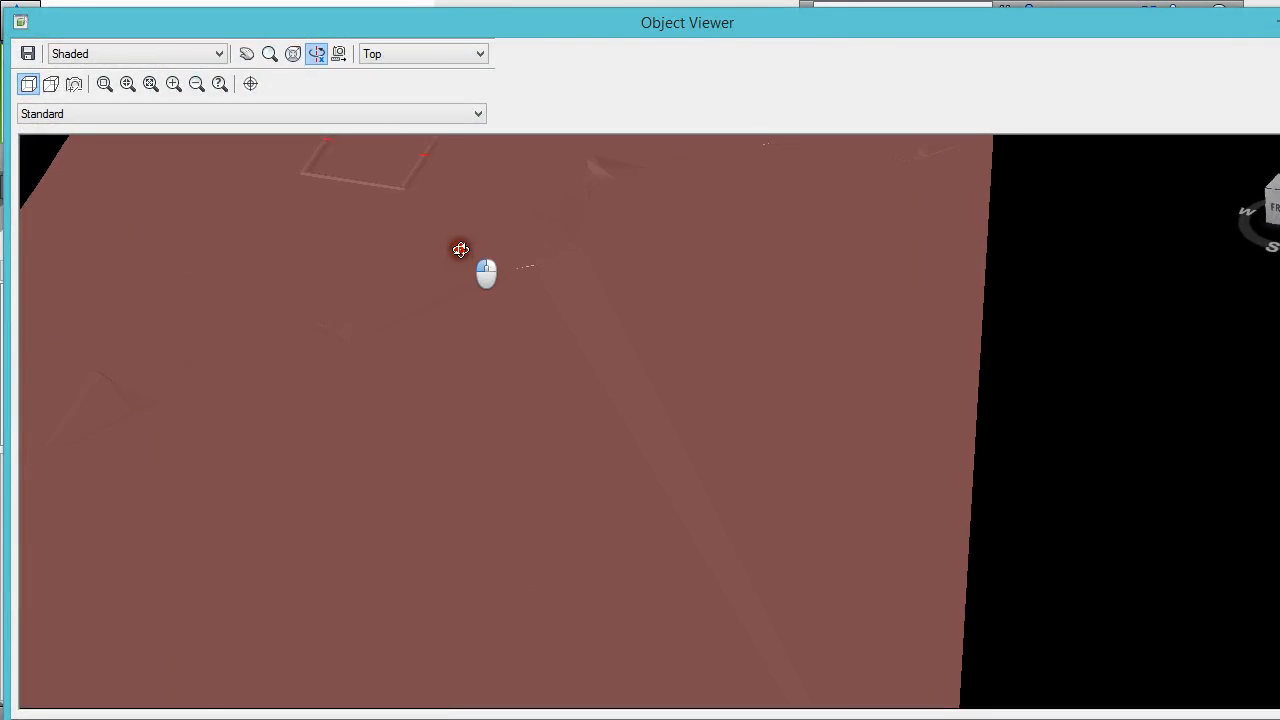
{"action": "scroll", "coordinate": [451, 291], "scroll_direction": "down", "scroll_amount": 2}
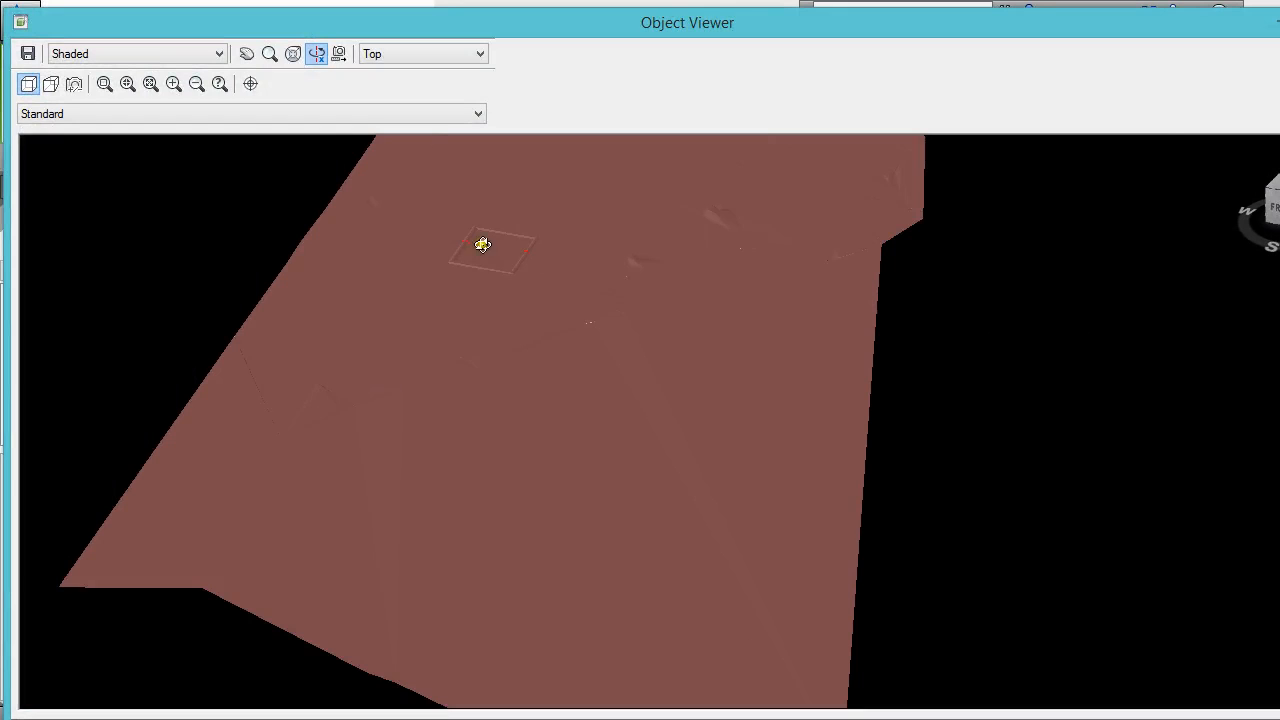
{"action": "scroll", "coordinate": [483, 240], "scroll_direction": "up", "scroll_amount": 3}
{"action": "scroll", "coordinate": [428, 230], "scroll_direction": "down", "scroll_amount": 2}
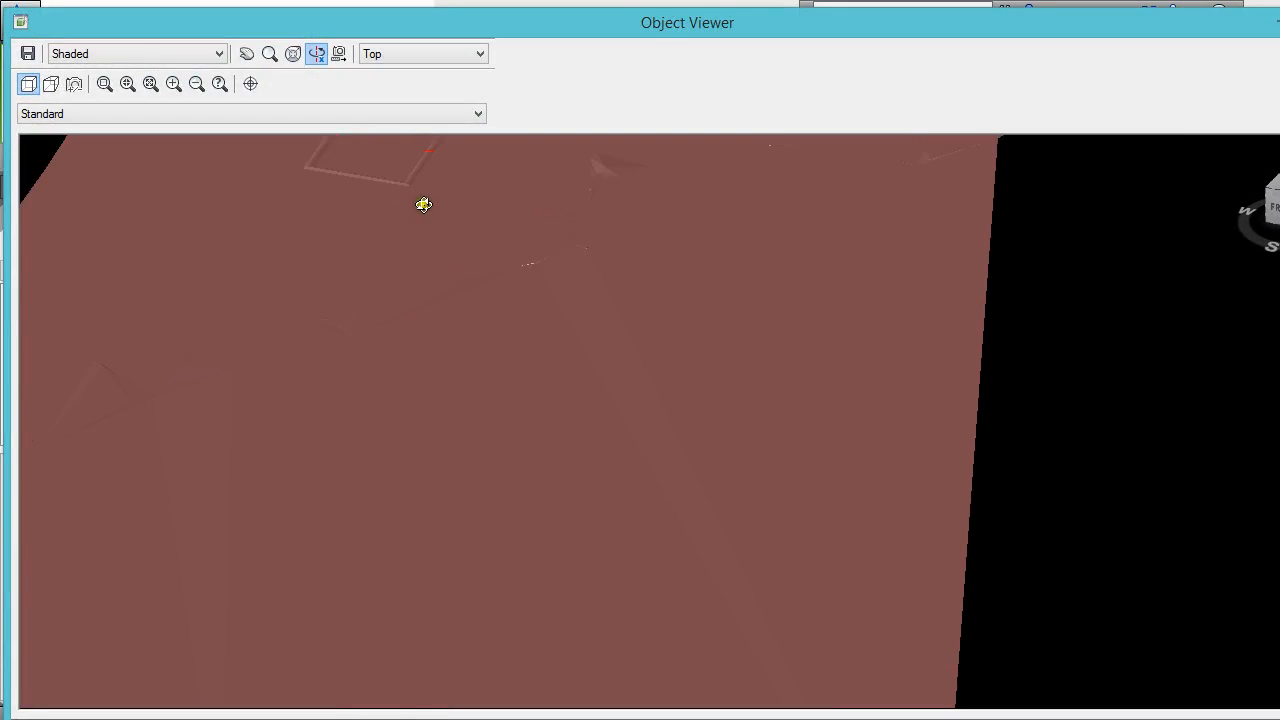
{"action": "left_click_drag", "start_coordinate": [423, 204], "coordinate": [277, 302]}
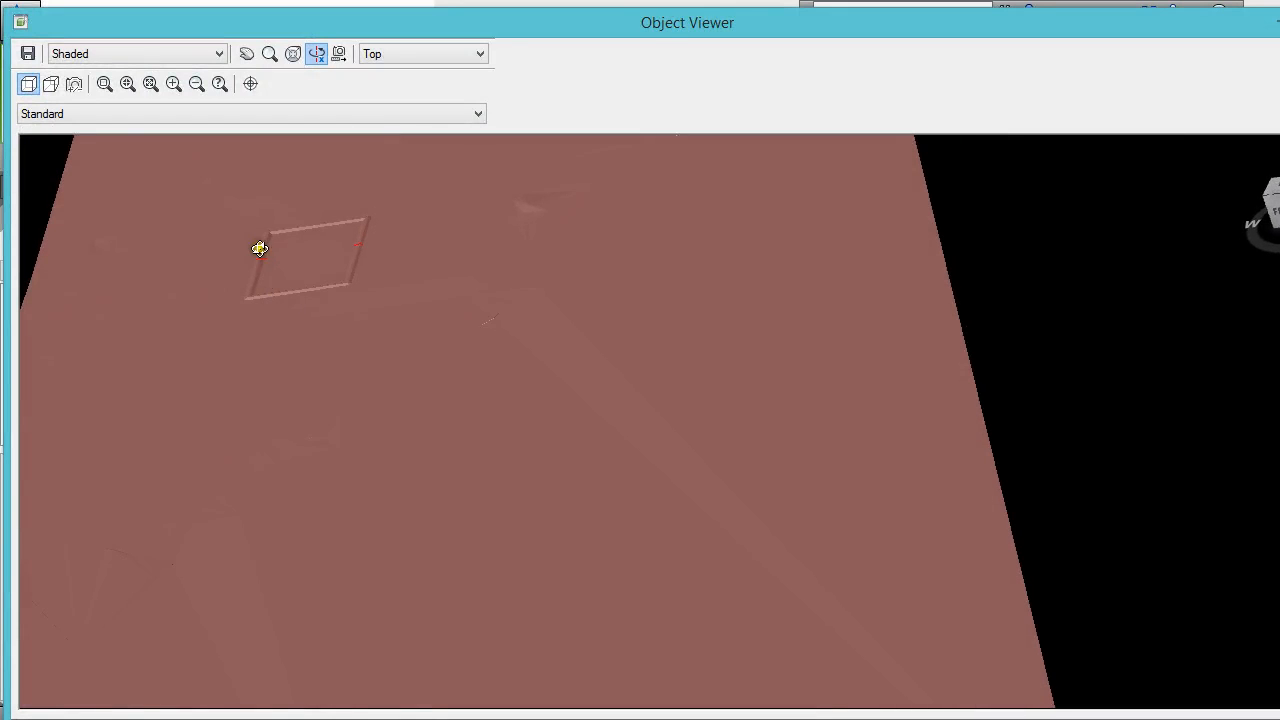
{"action": "left_click_drag", "start_coordinate": [355, 337], "coordinate": [428, 348]}
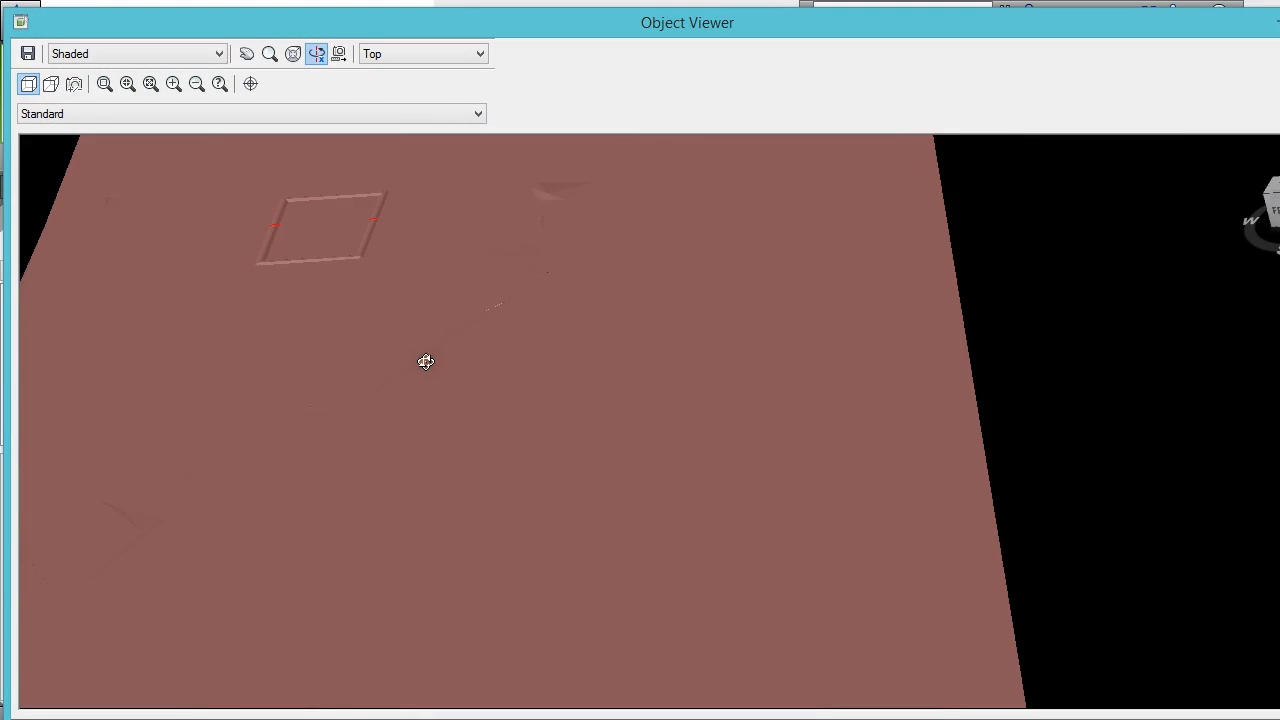
{"action": "left_click_drag", "start_coordinate": [426, 361], "coordinate": [423, 331]}
{"action": "scroll", "coordinate": [470, 427], "scroll_direction": "down", "scroll_amount": 4}
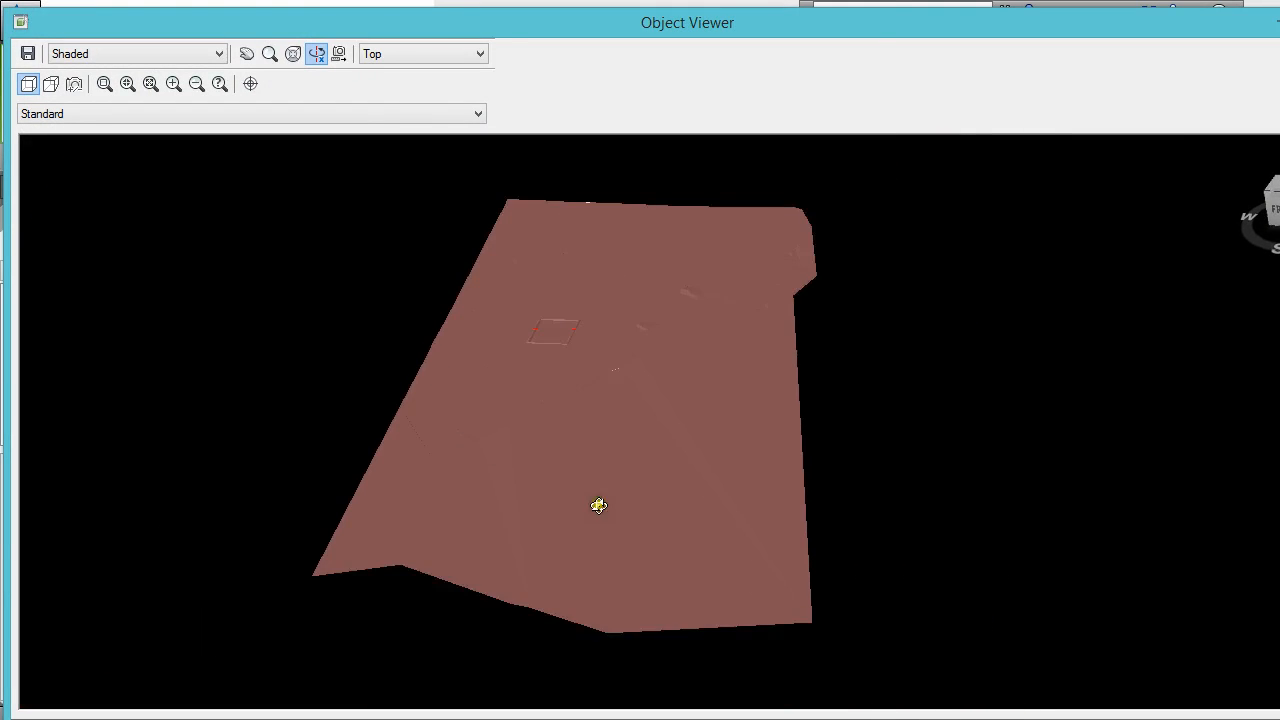
{"action": "left_click_drag", "start_coordinate": [598, 505], "coordinate": [675, 281]}
{"action": "scroll", "coordinate": [555, 478], "scroll_direction": "up", "scroll_amount": 4}
{"action": "scroll", "coordinate": [251, 530], "scroll_direction": "up", "scroll_amount": 3}
{"action": "scroll", "coordinate": [285, 528], "scroll_direction": "down", "scroll_amount": 2}
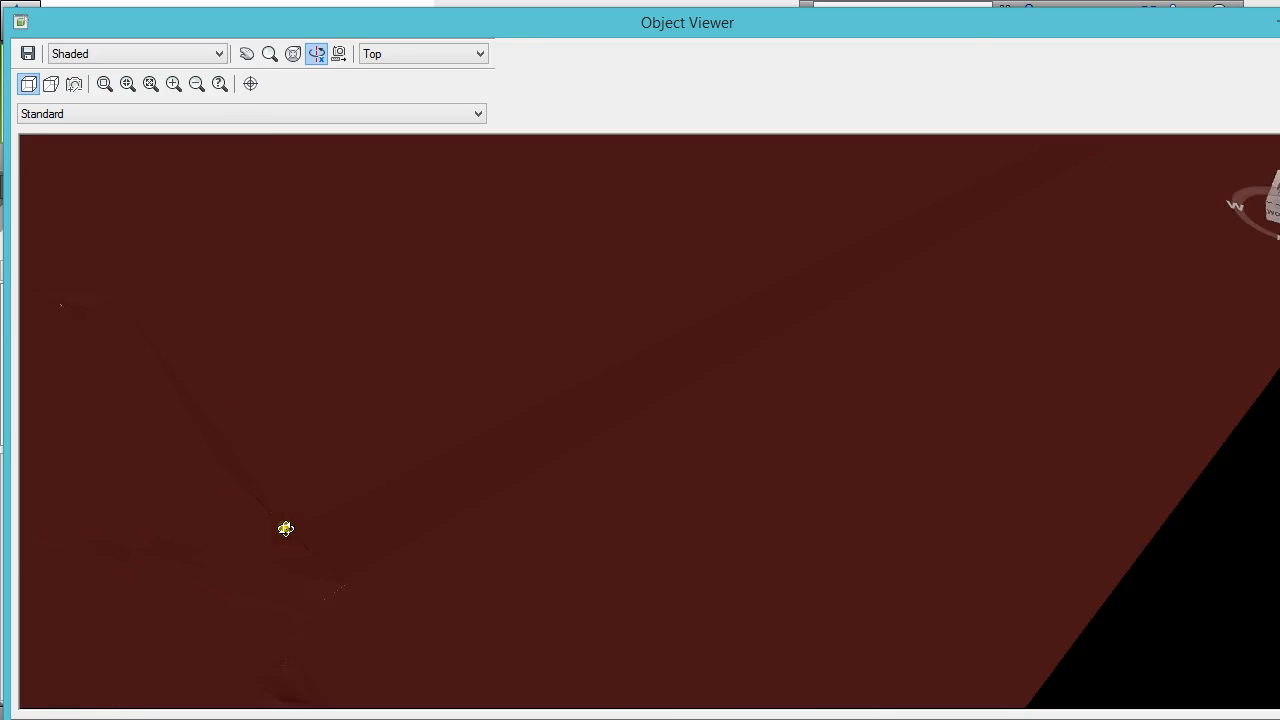
{"action": "scroll", "coordinate": [285, 528], "scroll_direction": "down", "scroll_amount": 2}
{"action": "left_click_drag", "start_coordinate": [428, 490], "coordinate": [750, 566]}
{"action": "key", "text": "Escape"}
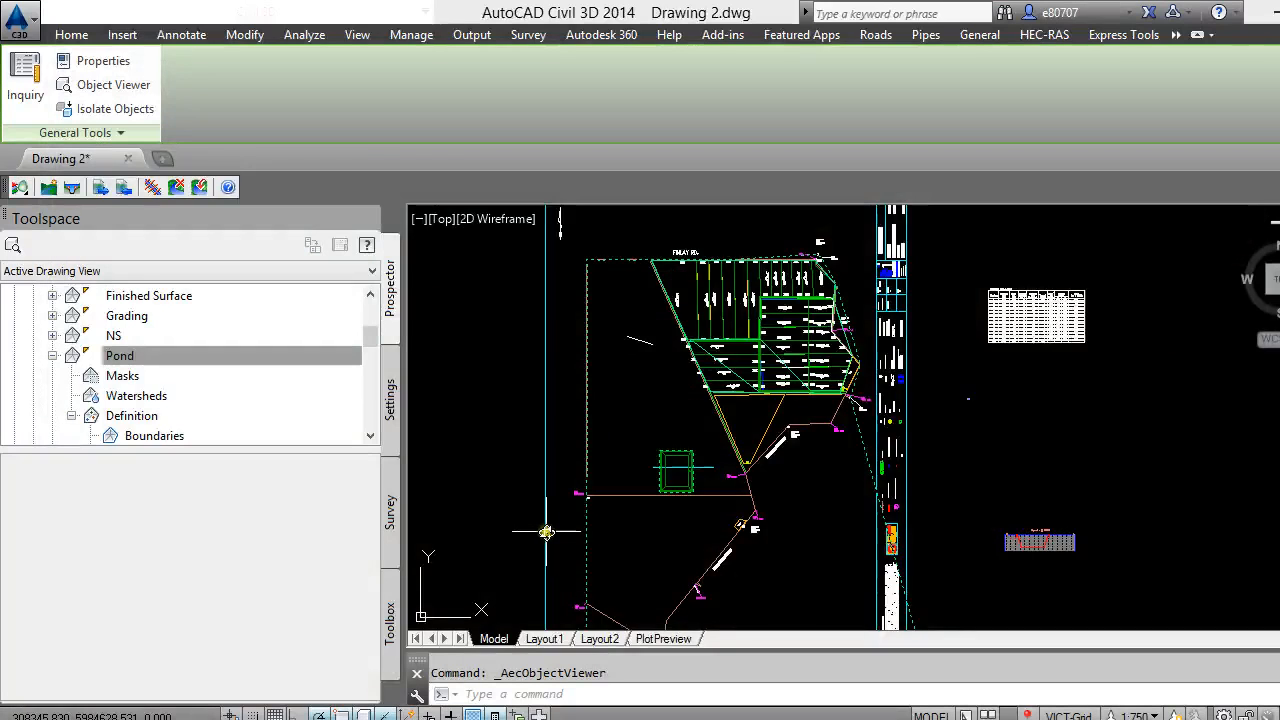
Clear the selection, select all the pond objects including the line crossing them, and erase them from the drawing
{"action": "scroll", "coordinate": [536, 495], "scroll_direction": "down", "scroll_amount": 2}
{"action": "scroll", "coordinate": [577, 474], "scroll_direction": "up", "scroll_amount": 6}
{"action": "key", "text": "Escape"}
{"action": "scroll", "coordinate": [600, 475], "scroll_direction": "down", "scroll_amount": 3}
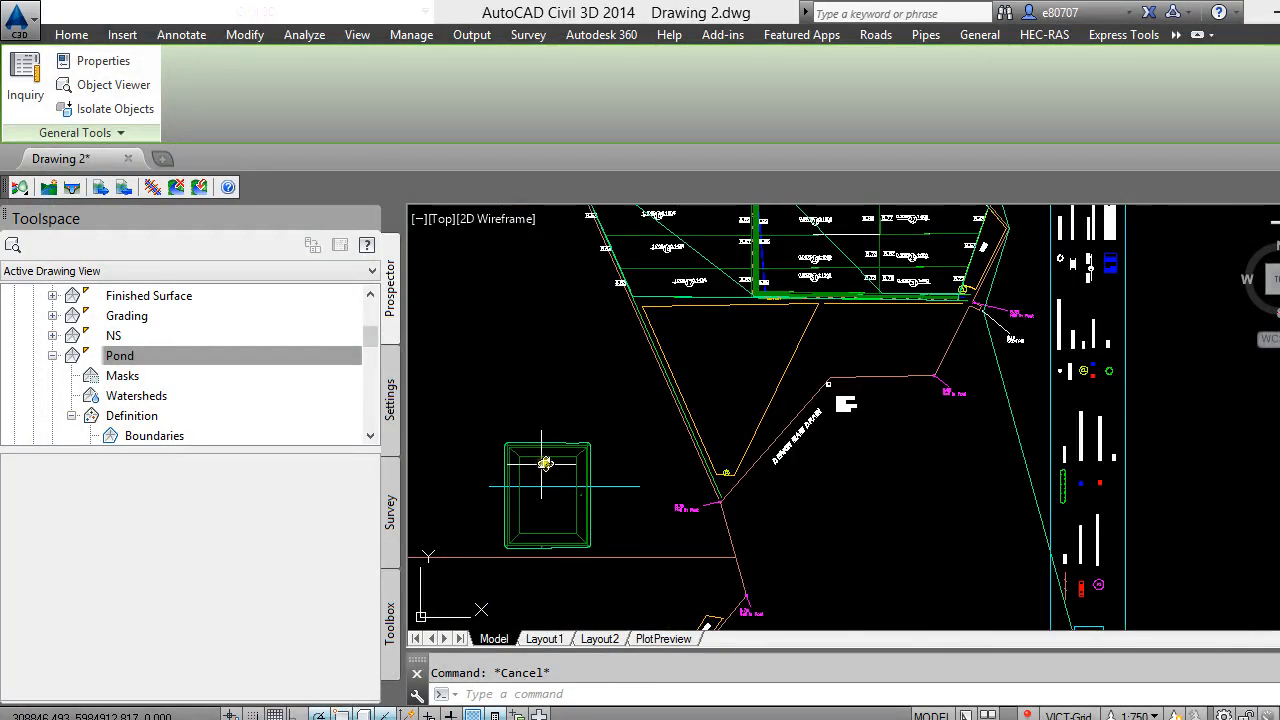
{"action": "scroll", "coordinate": [634, 434], "scroll_direction": "up", "scroll_amount": 3}
{"action": "scroll", "coordinate": [663, 437], "scroll_direction": "down", "scroll_amount": 2}
{"action": "left_click", "coordinate": [670, 440]}
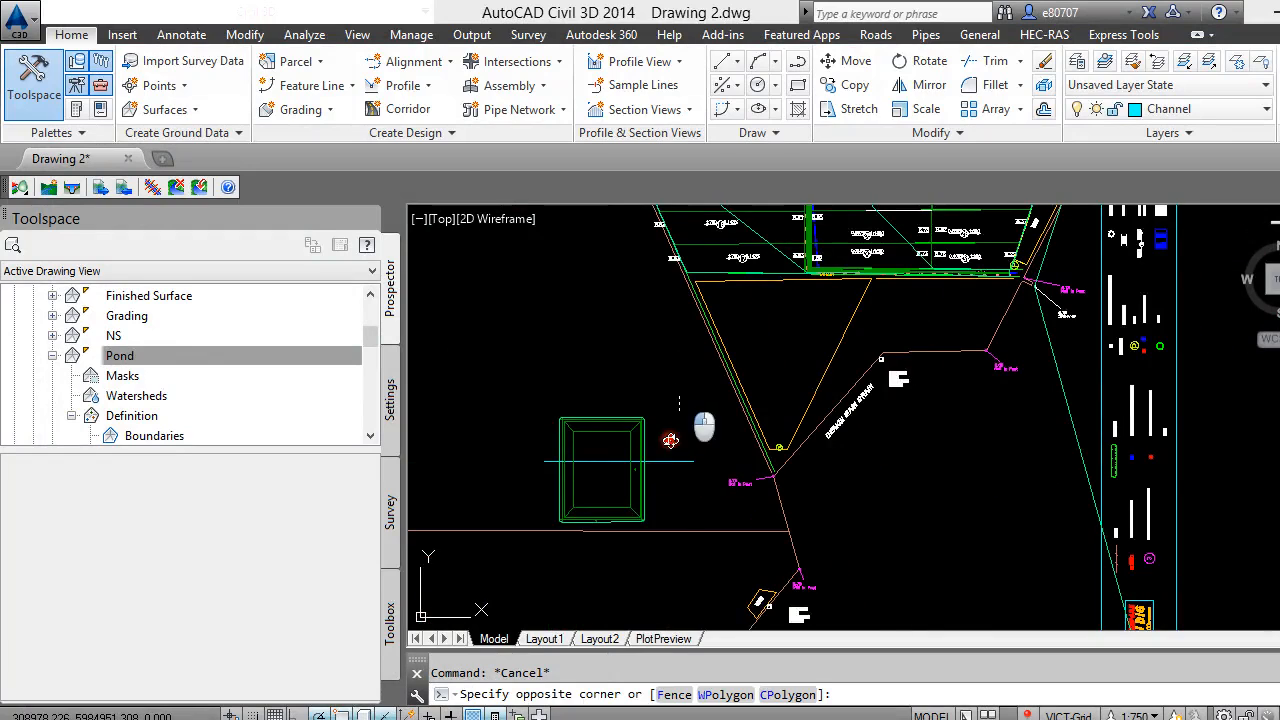
{"action": "left_click", "coordinate": [528, 525]}
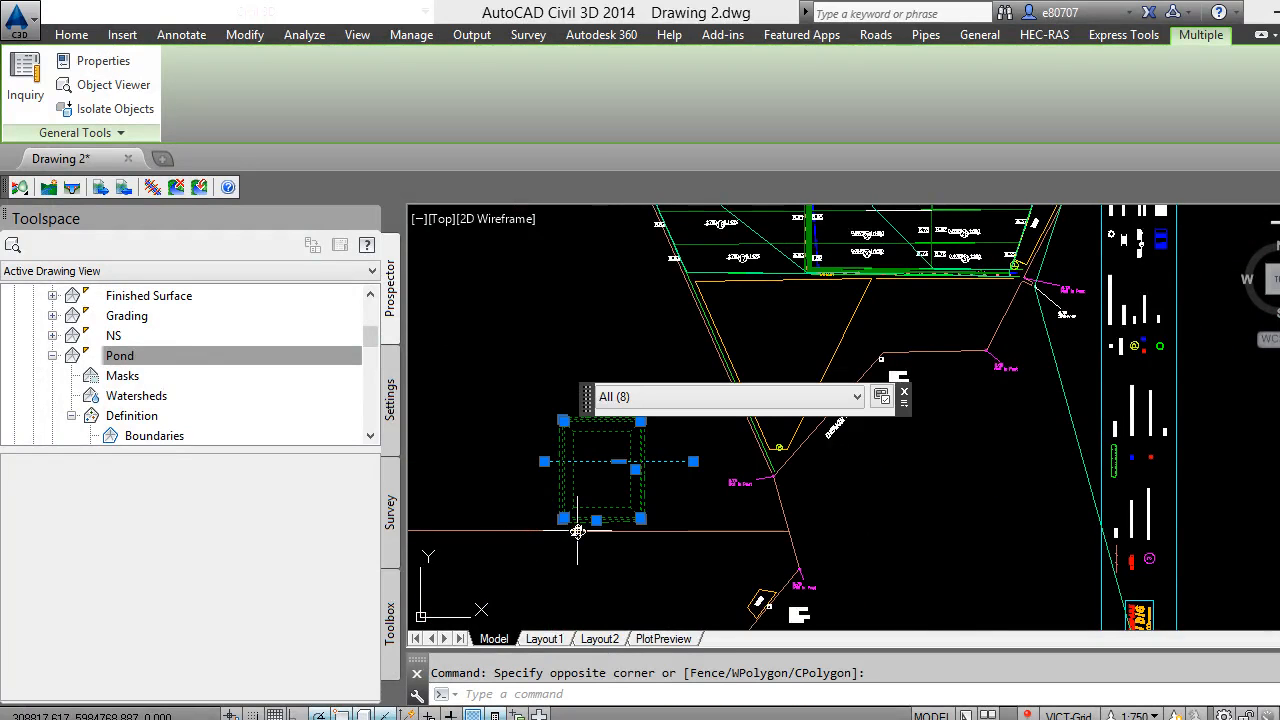
{"action": "right_click", "coordinate": [577, 530]}
{"action": "key", "text": "Delete"}
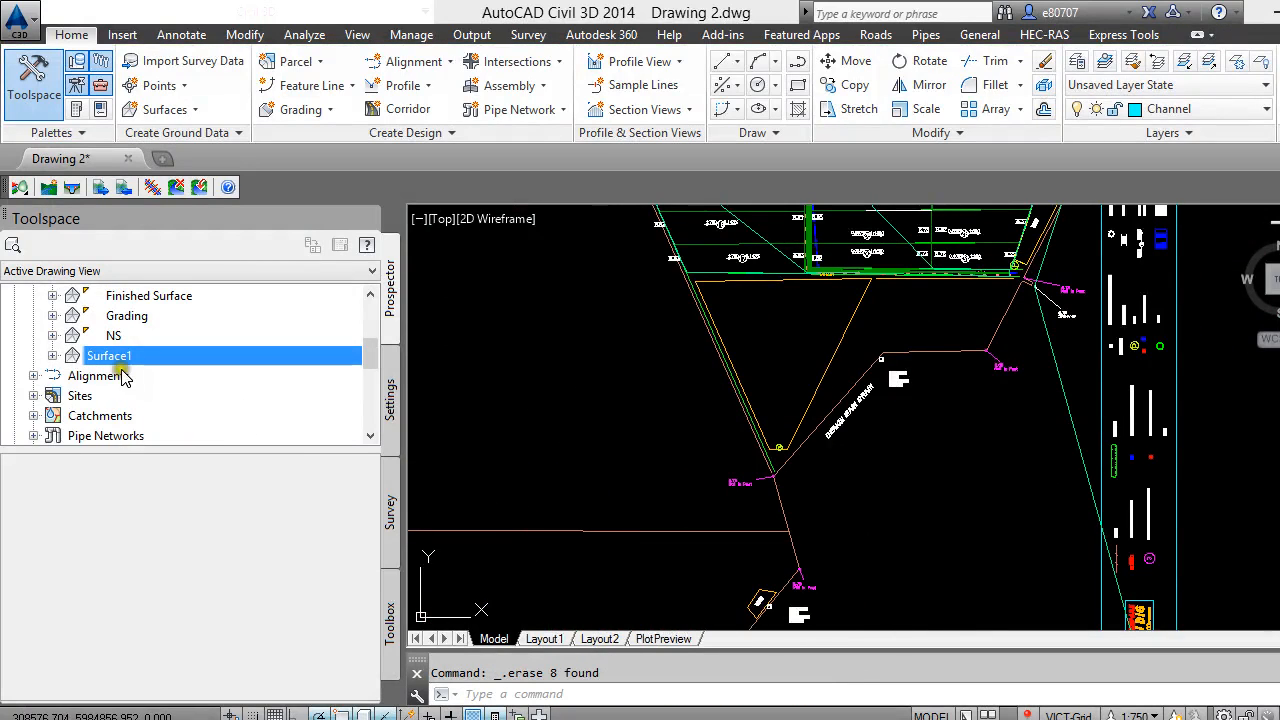
Select the NS surface by name, examine it in the Object Viewer without the pond, and deselect it
{"action": "scroll", "coordinate": [140, 386], "scroll_direction": "up", "scroll_amount": 2}
{"action": "scroll", "coordinate": [158, 405], "scroll_direction": "down", "scroll_amount": 2}
{"action": "left_click", "coordinate": [110, 336]}
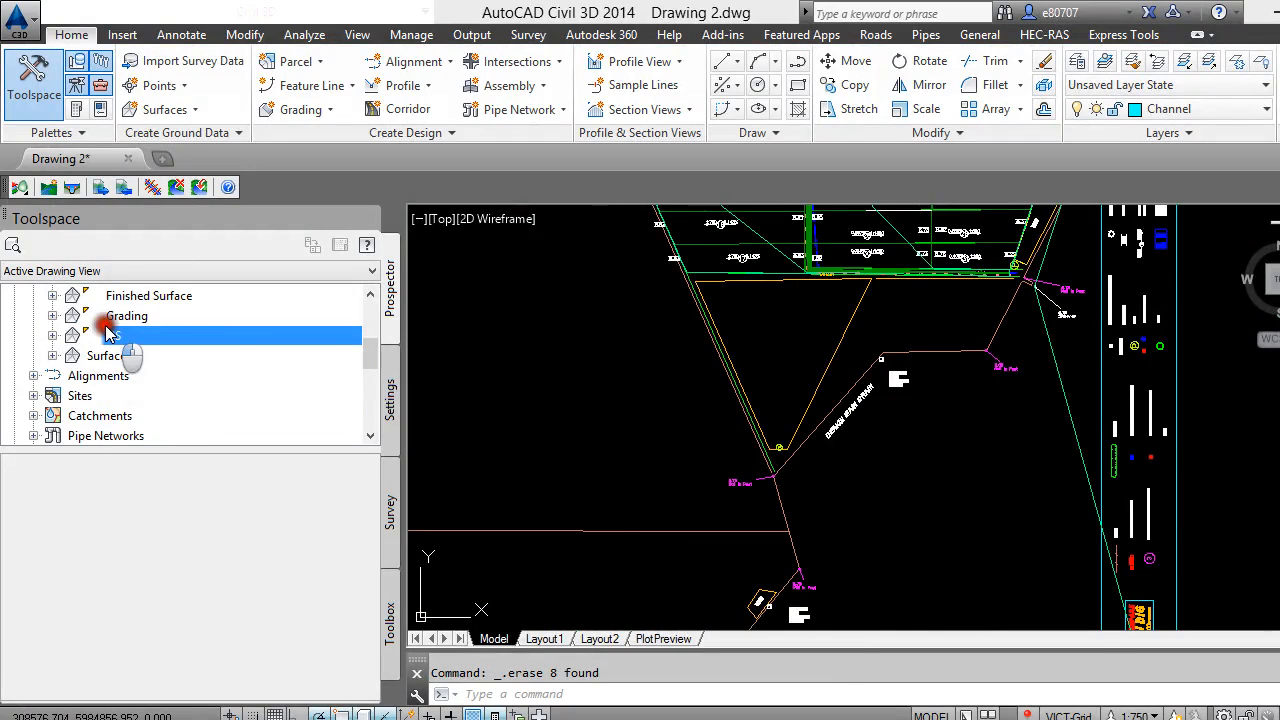
{"action": "right_click", "coordinate": [108, 336]}
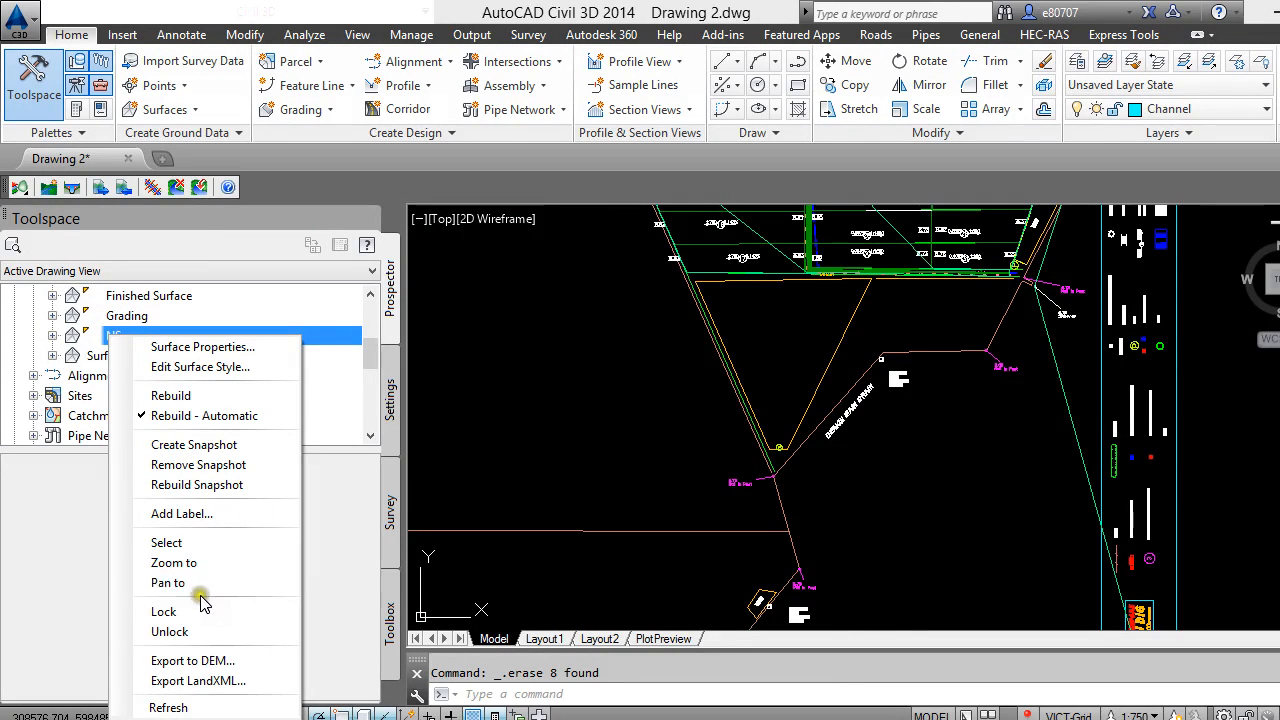
{"action": "left_click", "coordinate": [180, 543]}
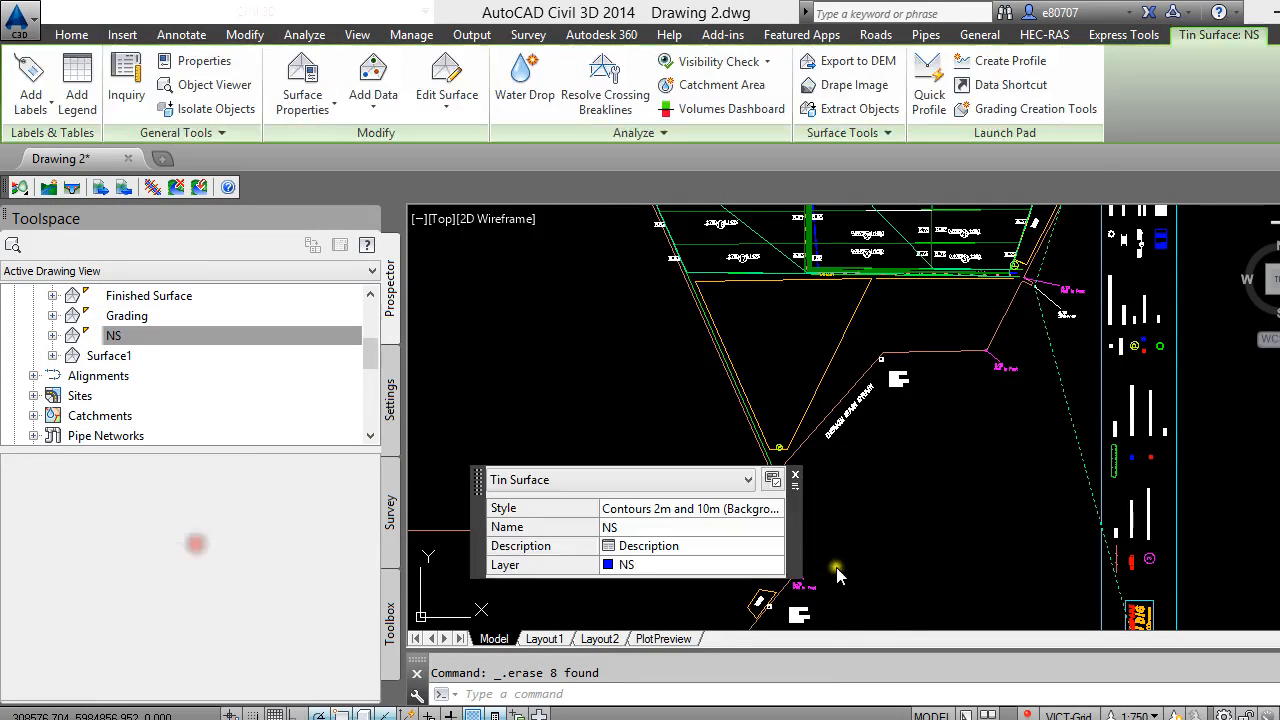
{"action": "left_click", "coordinate": [200, 85]}
{"action": "mouse_move", "coordinate": [731, 433]}
{"action": "left_mouse_down"}
{"action": "mouse_move", "coordinate": [777, 346]}
{"action": "mouse_move", "coordinate": [631, 529]}
{"action": "mouse_move", "coordinate": [617, 423]}
{"action": "mouse_move", "coordinate": [607, 529]}
{"action": "left_mouse_up"}
{"action": "scroll", "coordinate": [617, 425], "scroll_direction": "up", "scroll_amount": 2}
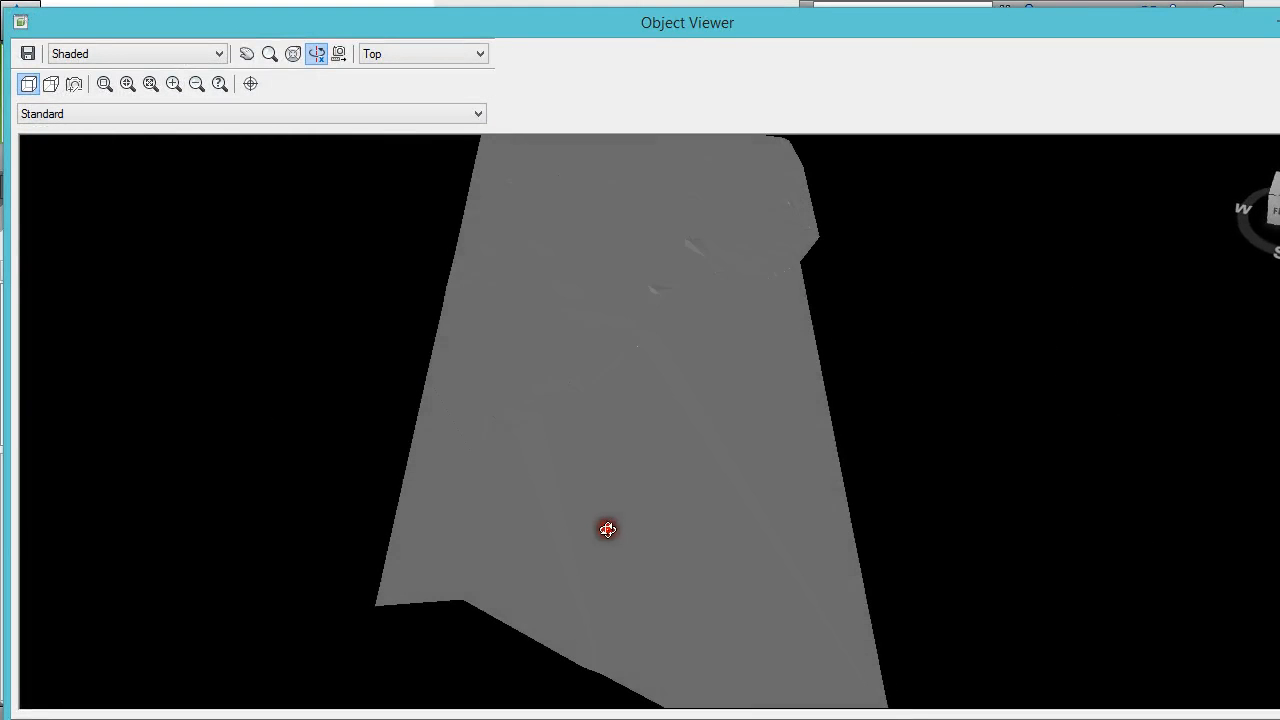
{"action": "key", "text": "Escape"}
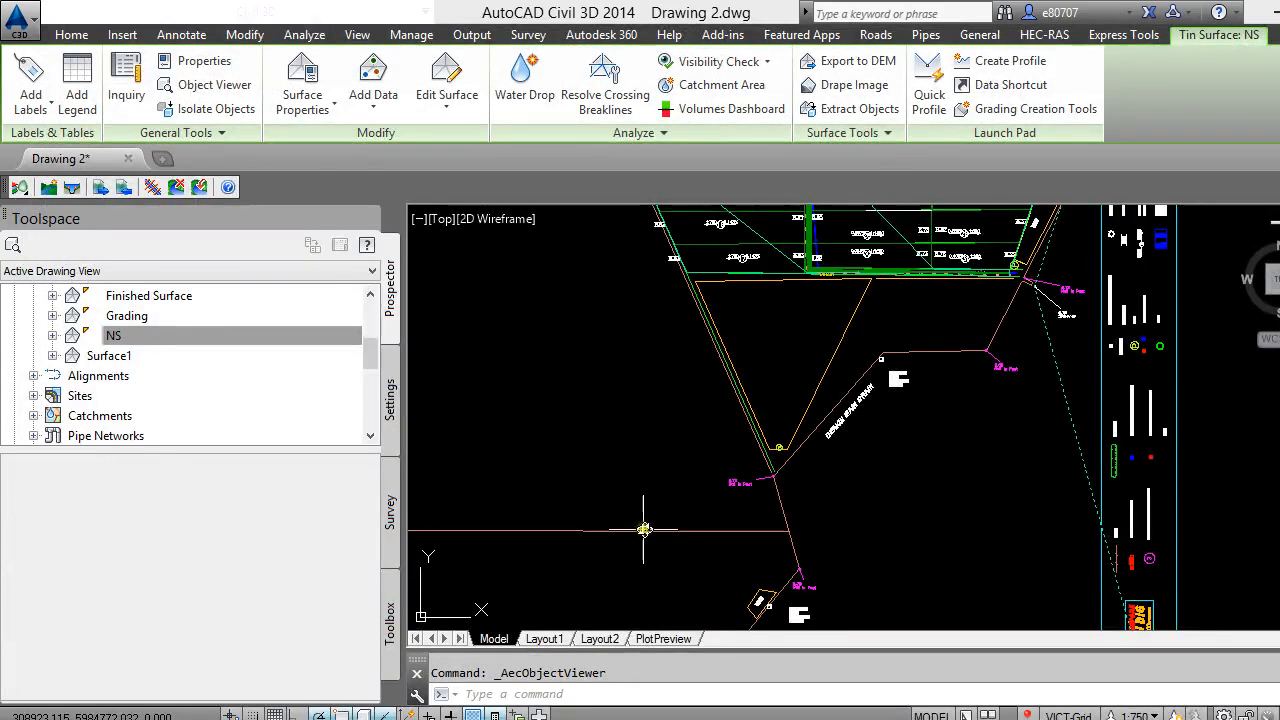
{"action": "scroll", "coordinate": [602, 497], "scroll_direction": "down", "scroll_amount": 2}
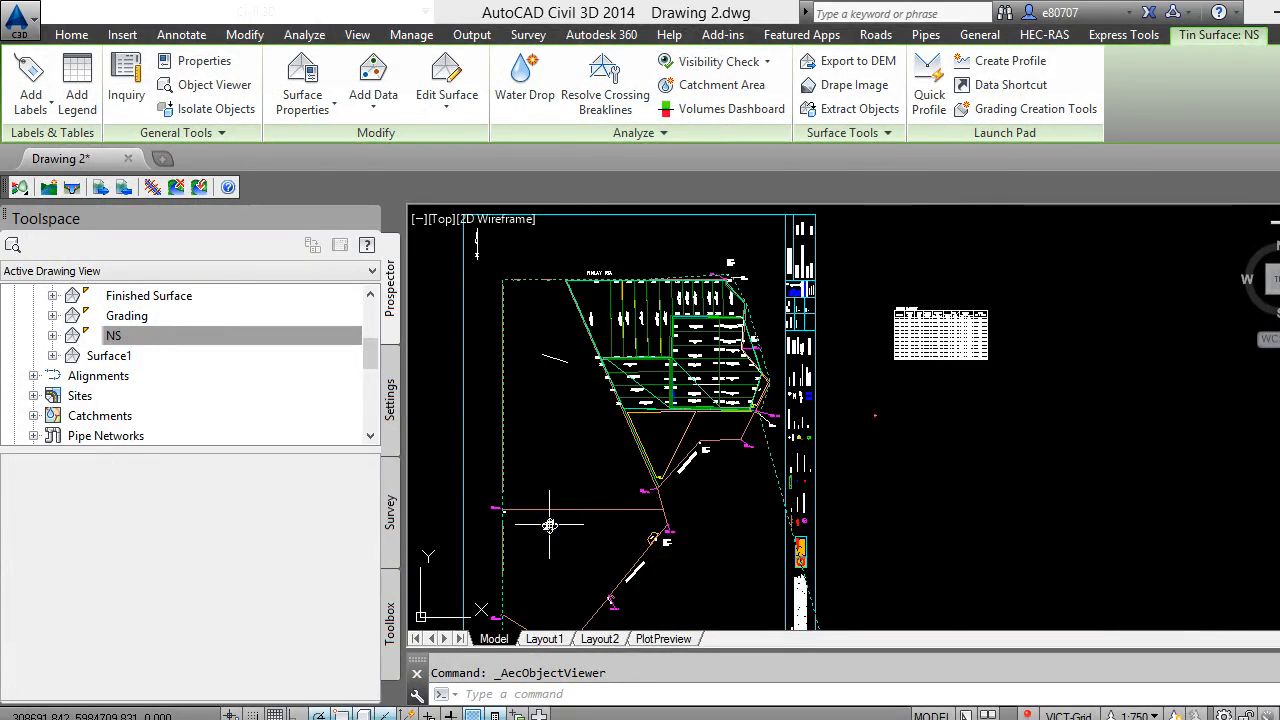
{"action": "key", "text": "Escape"}
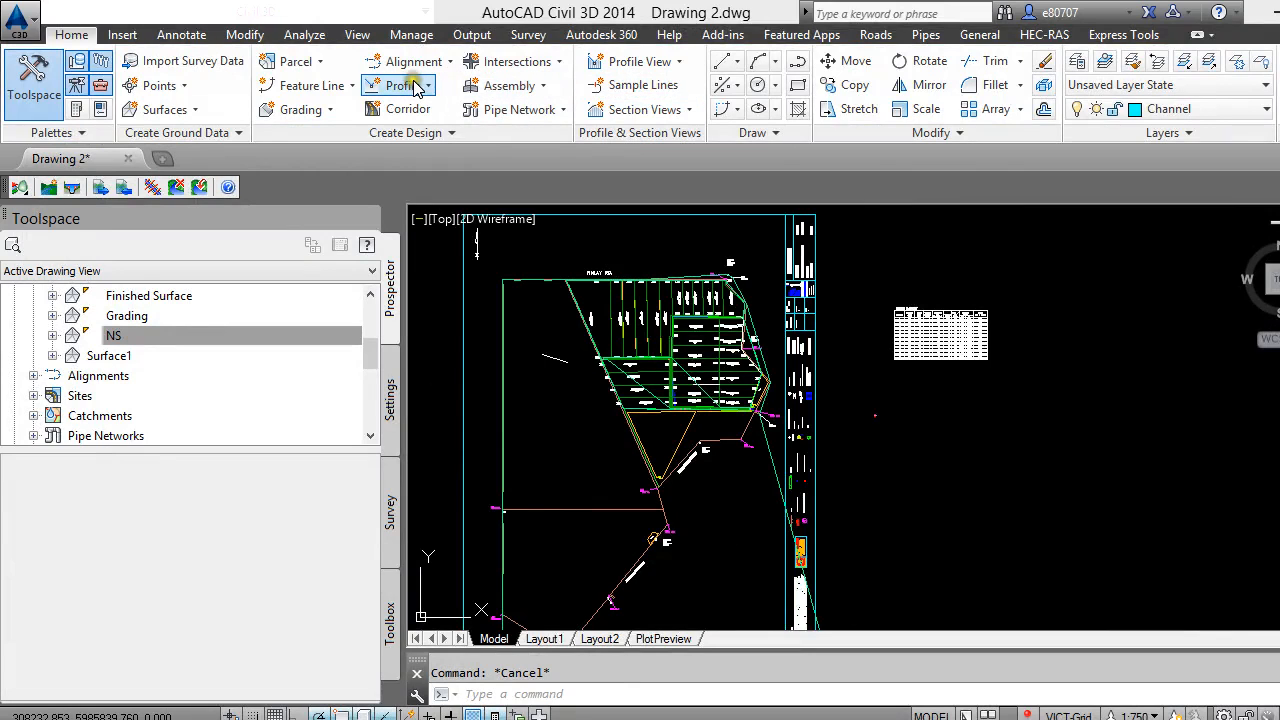
Draw an upright rectangle as the pond outline in the open area west of the triangular lot, and end the Rectangle command
{"action": "left_click", "coordinate": [797, 85]}
{"action": "scroll", "coordinate": [655, 488], "scroll_direction": "up", "scroll_amount": 5}
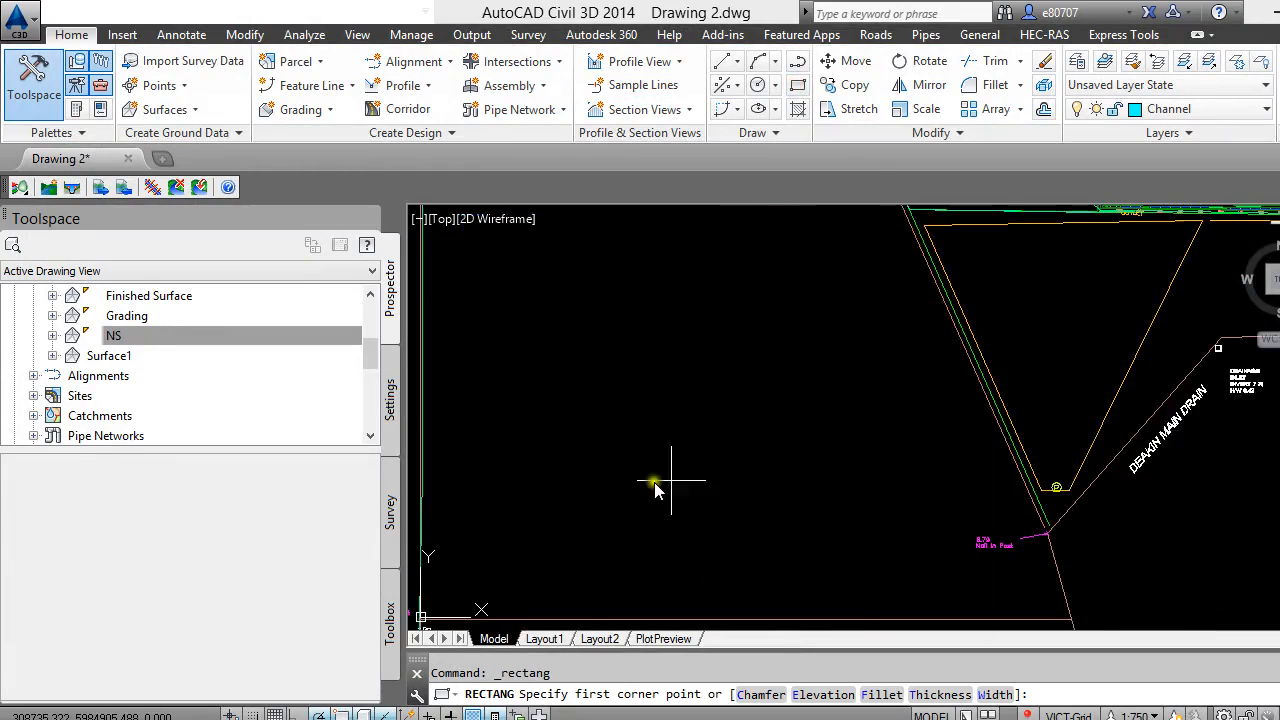
{"action": "left_click", "coordinate": [680, 393]}
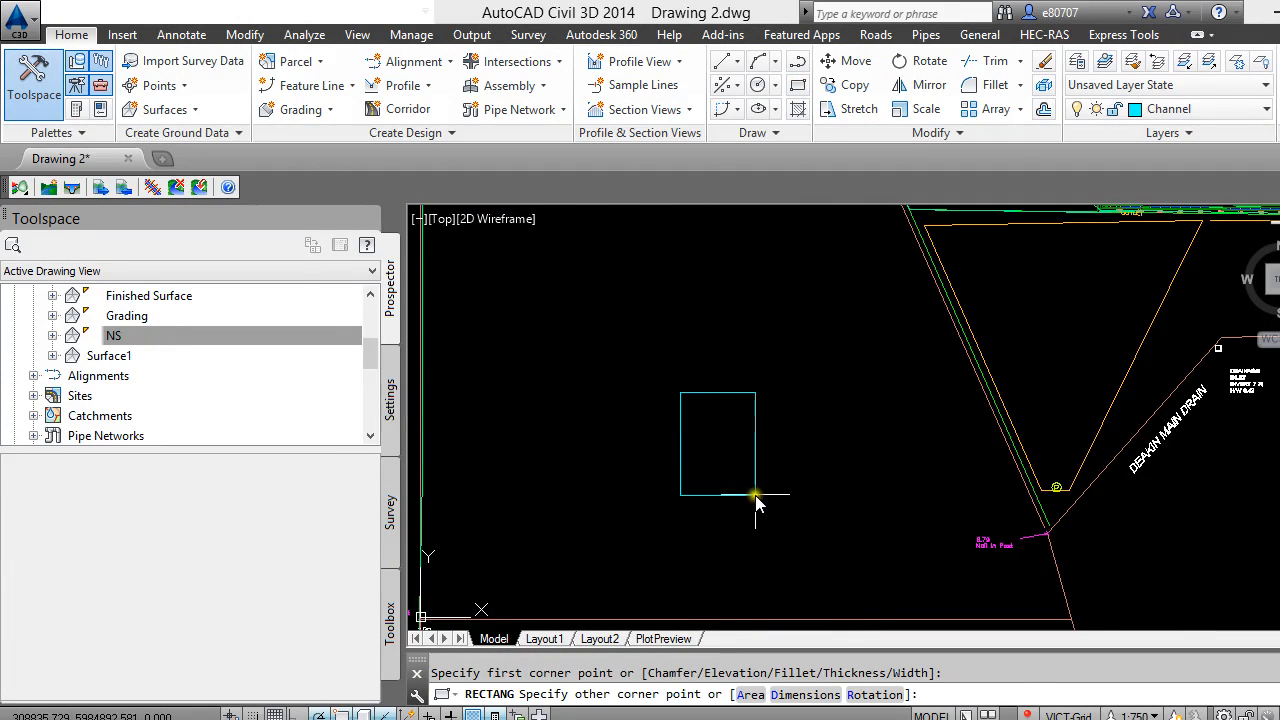
{"action": "left_click", "coordinate": [760, 493]}
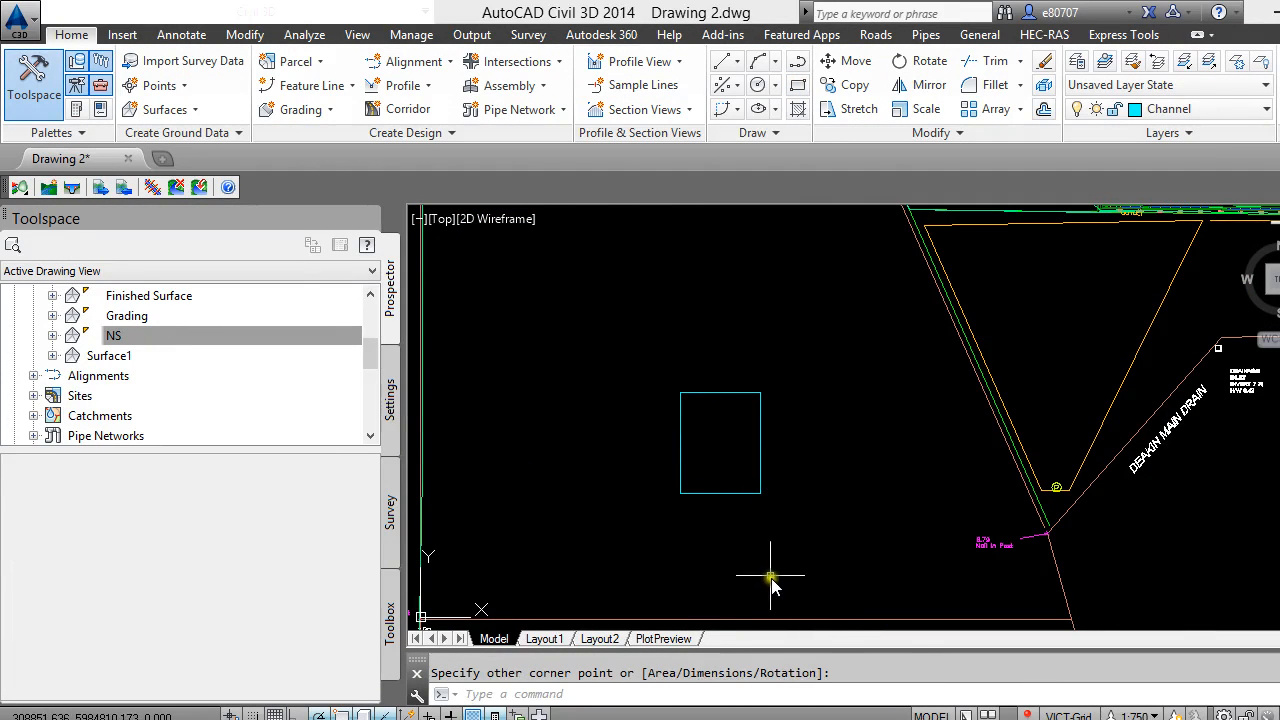
{"action": "key", "text": "Return"}
{"action": "scroll", "coordinate": [670, 544], "scroll_direction": "down", "scroll_amount": 4}
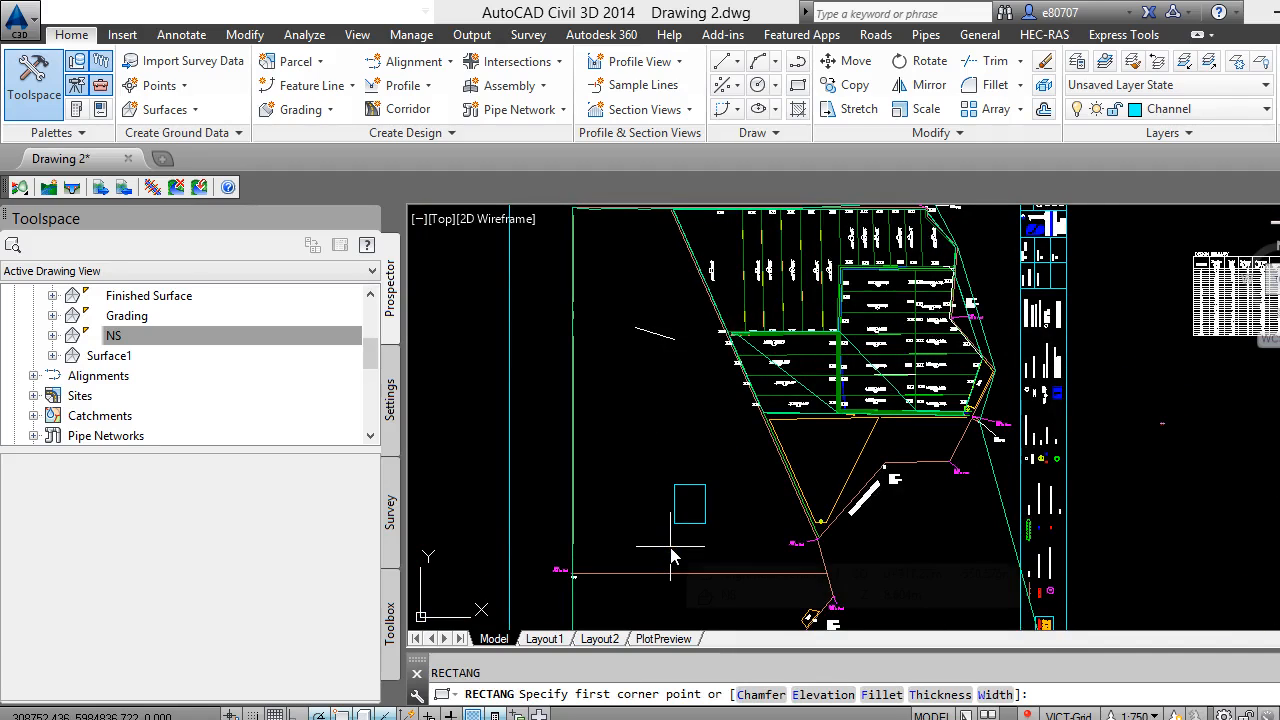
{"action": "key", "text": "Escape"}
Select the NS surface and add a spot elevation label at the rectangle's northwest corner
{"action": "scroll", "coordinate": [584, 533], "scroll_direction": "up", "scroll_amount": 5}
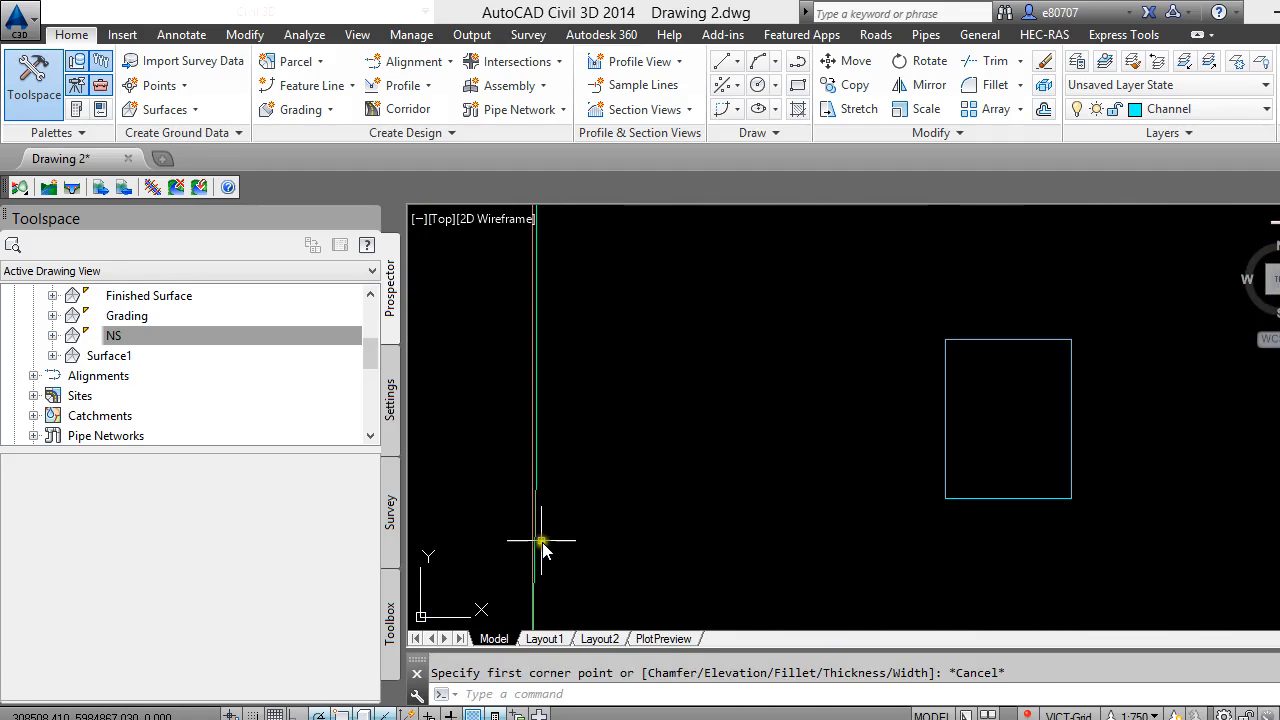
{"action": "left_click", "coordinate": [537, 540]}
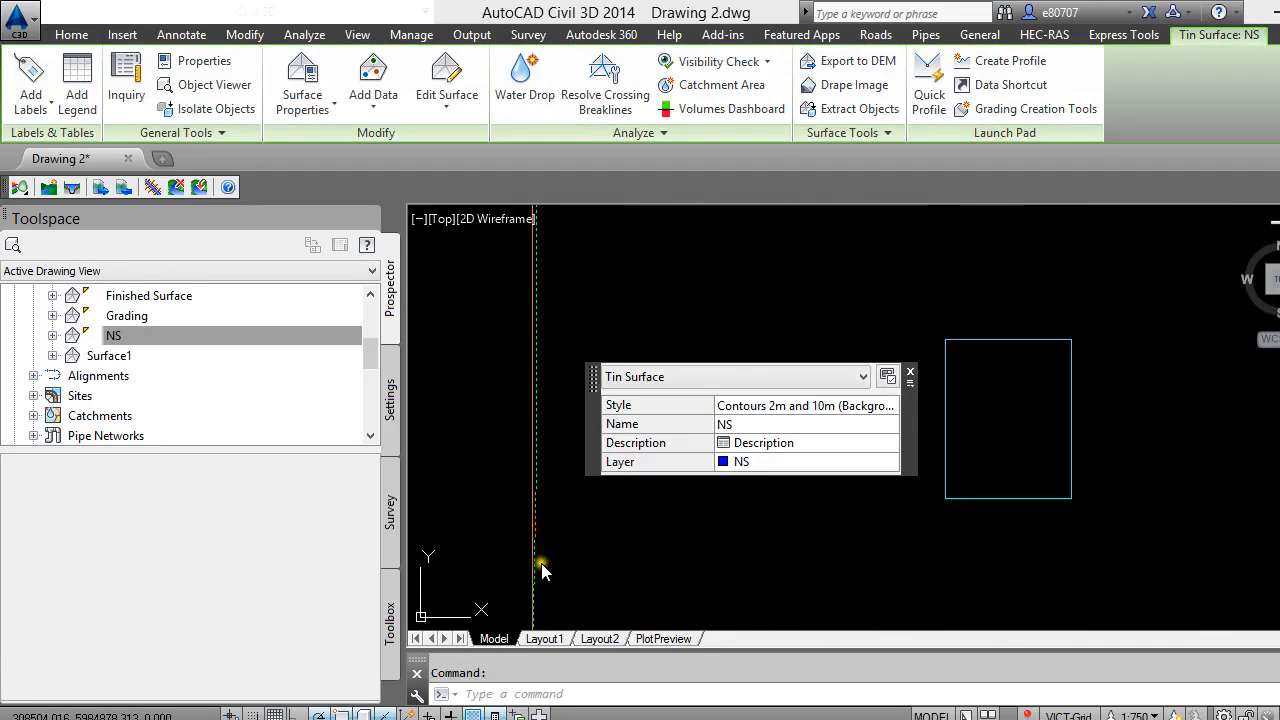
{"action": "left_click", "coordinate": [907, 374]}
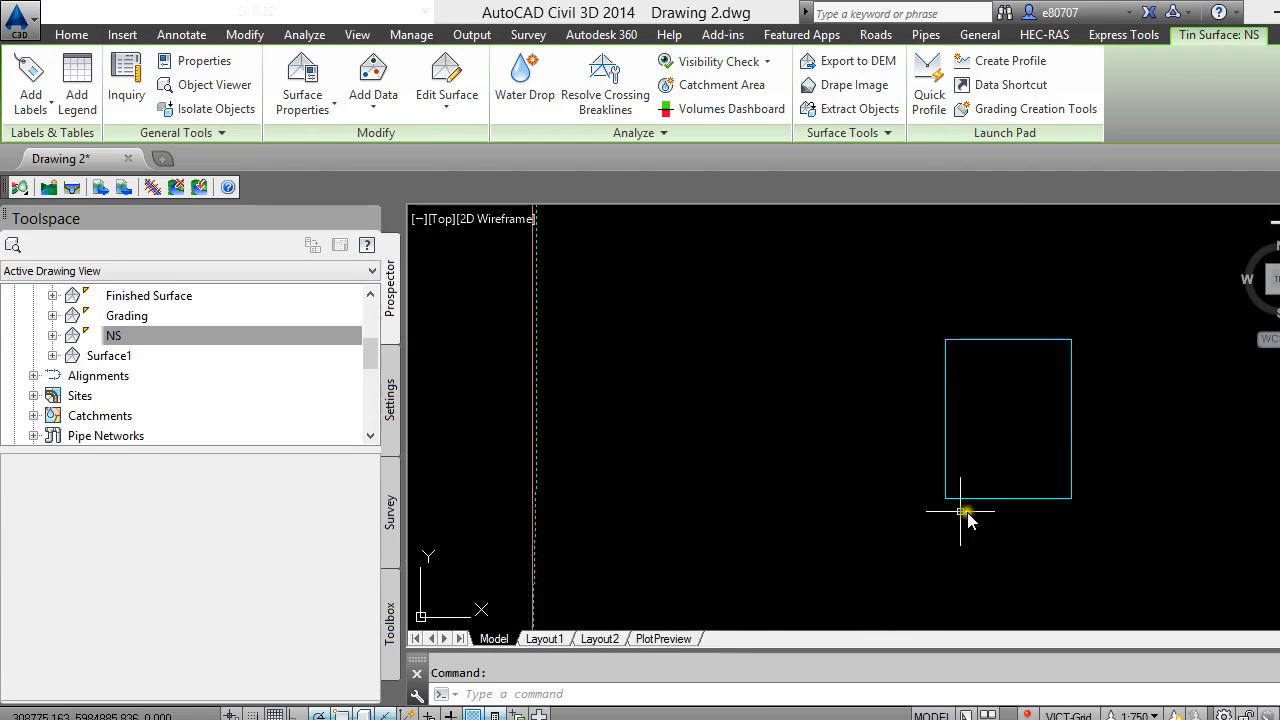
{"action": "left_click", "coordinate": [30, 100]}
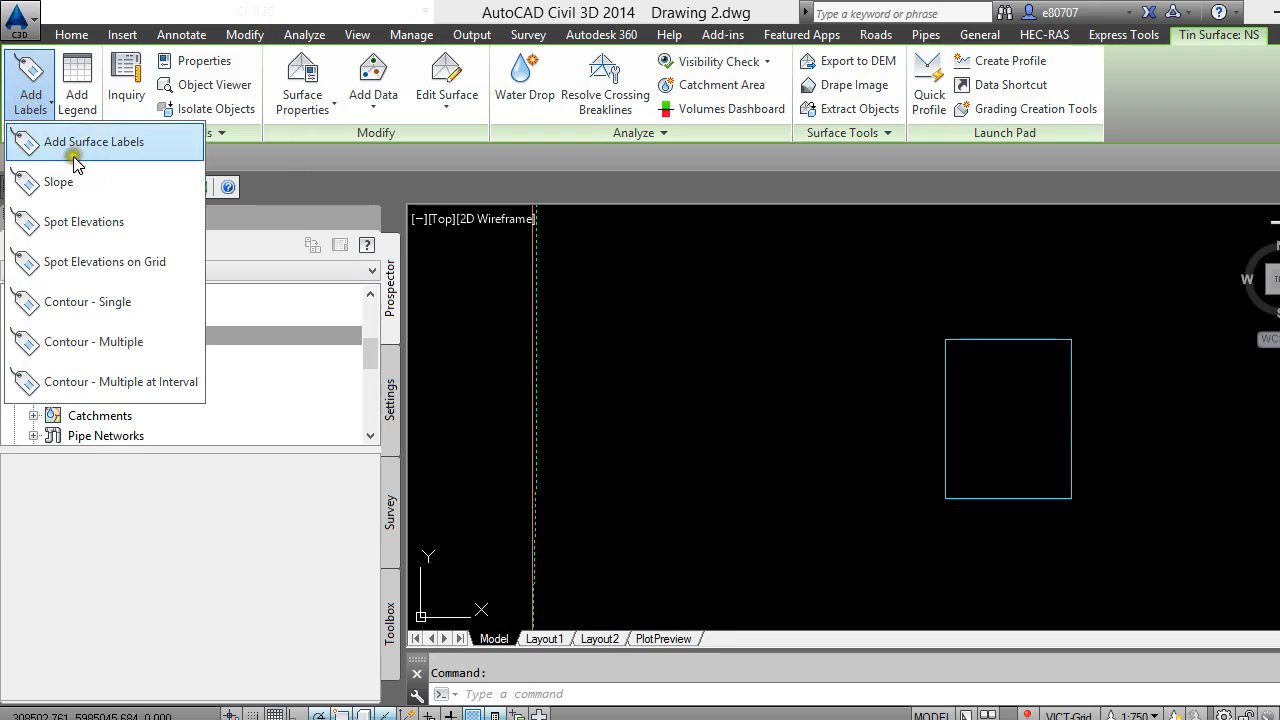
{"action": "left_click", "coordinate": [80, 229]}
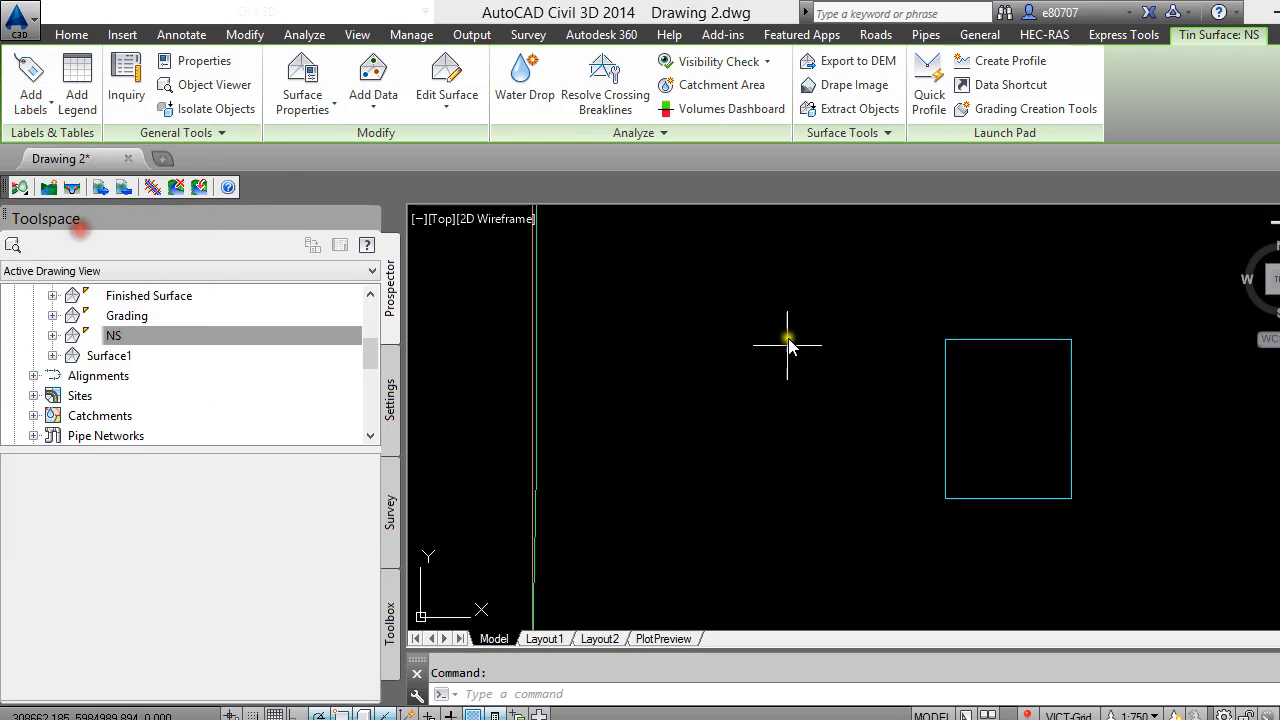
{"action": "left_click", "coordinate": [946, 341]}
{"action": "scroll", "coordinate": [1005, 345], "scroll_direction": "up", "scroll_amount": 5}
{"action": "scroll", "coordinate": [886, 345], "scroll_direction": "down", "scroll_amount": 4}
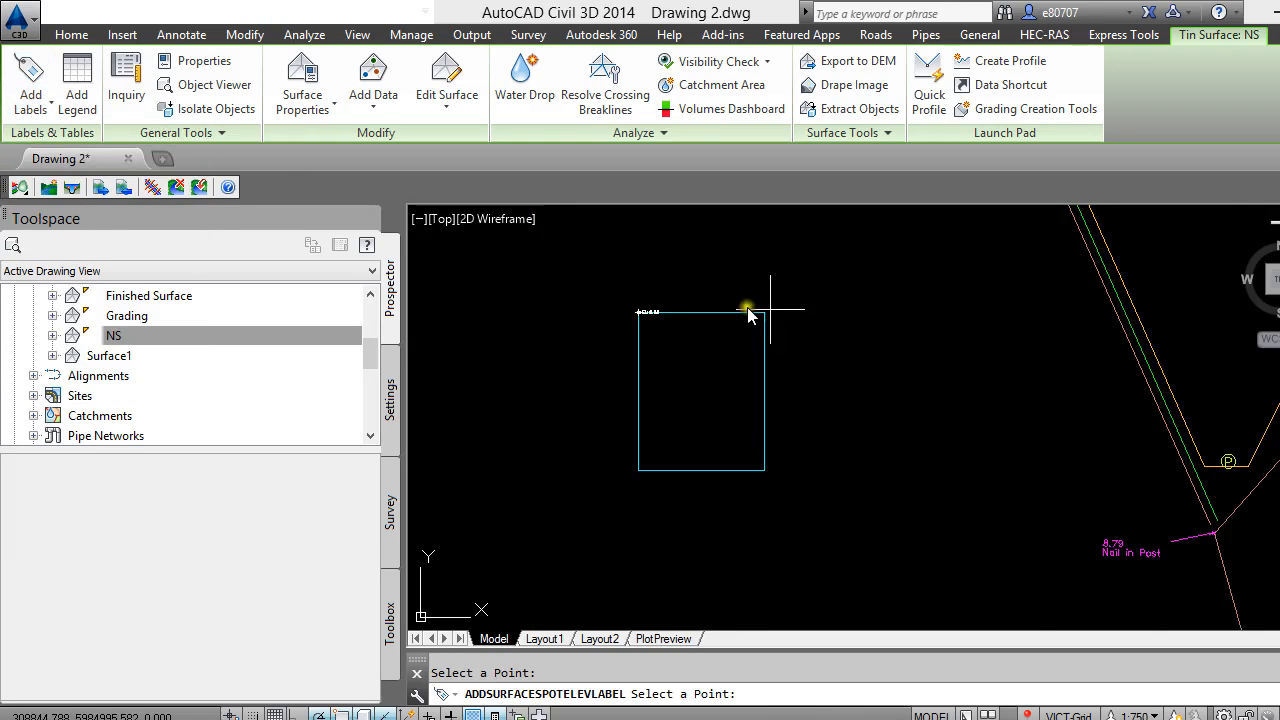
Label the rectangle's northeast, southwest and southeast corners with NS spot elevations, and end the labelling command
{"action": "scroll", "coordinate": [749, 309], "scroll_direction": "up", "scroll_amount": 4}
{"action": "left_click", "coordinate": [625, 301]}
{"action": "scroll", "coordinate": [609, 295], "scroll_direction": "up", "scroll_amount": 4}
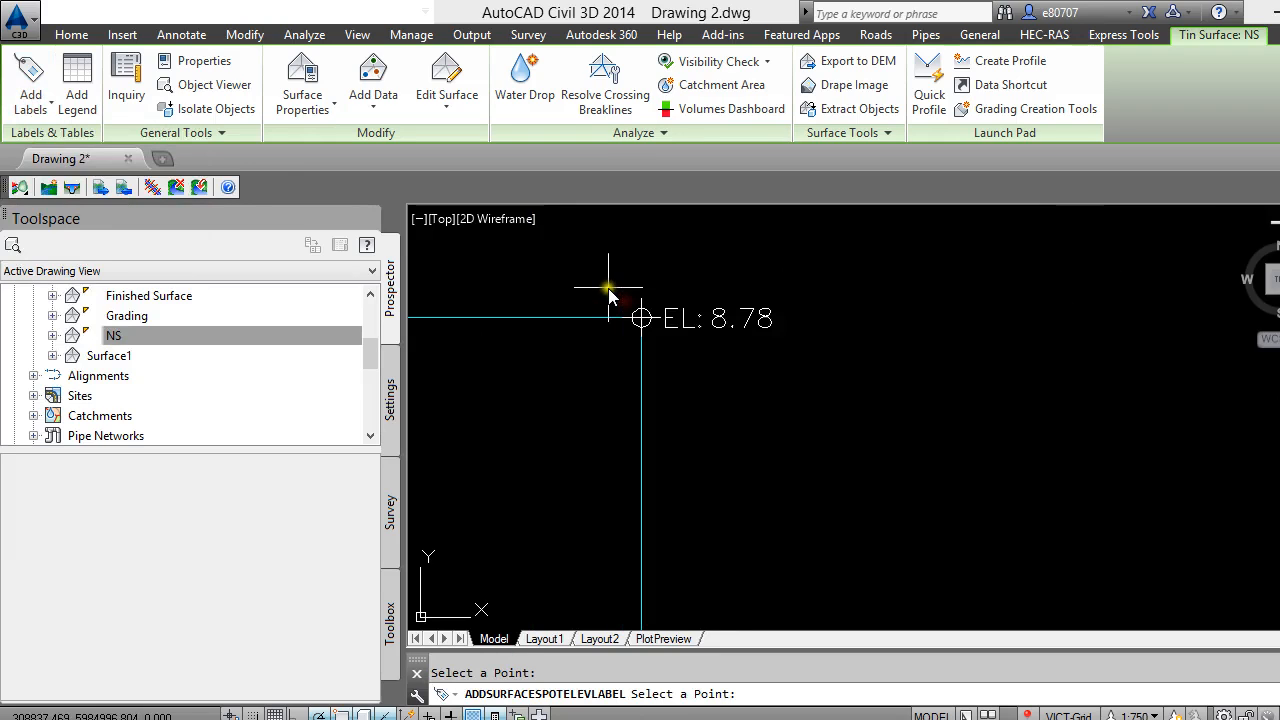
{"action": "scroll", "coordinate": [697, 291], "scroll_direction": "down", "scroll_amount": 4}
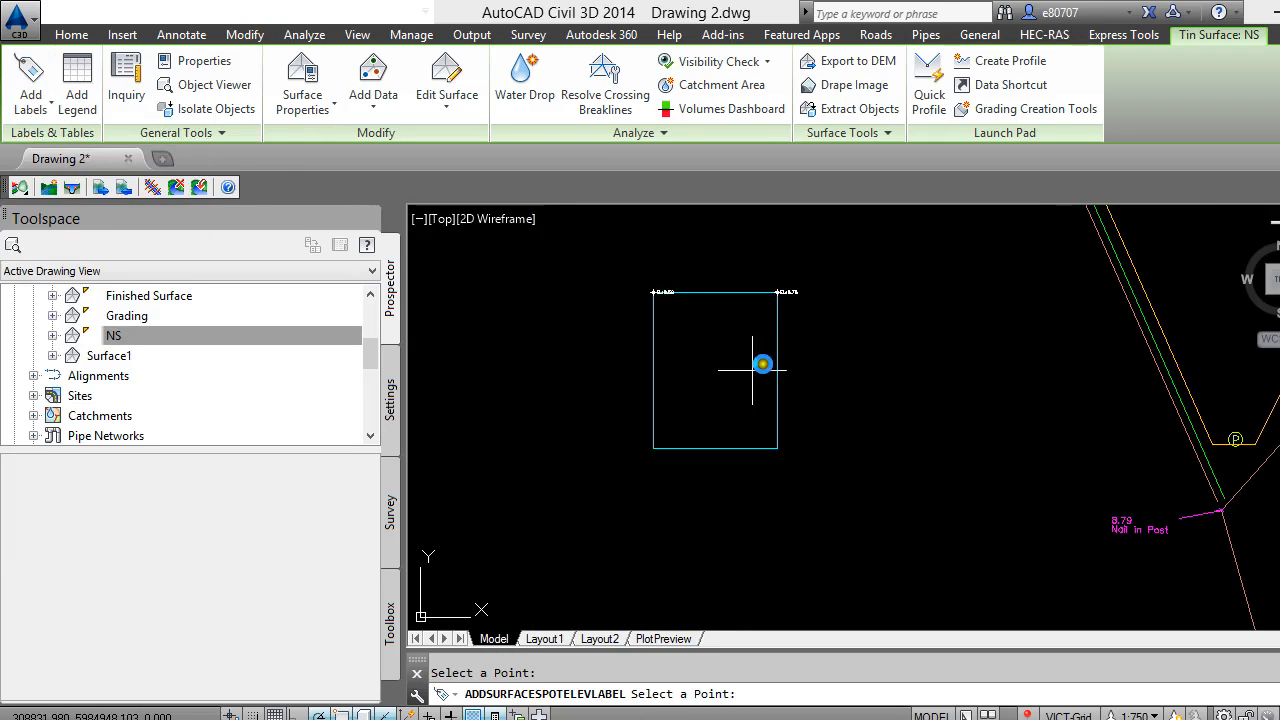
{"action": "left_click", "coordinate": [655, 449]}
{"action": "scroll", "coordinate": [655, 449], "scroll_direction": "up", "scroll_amount": 4}
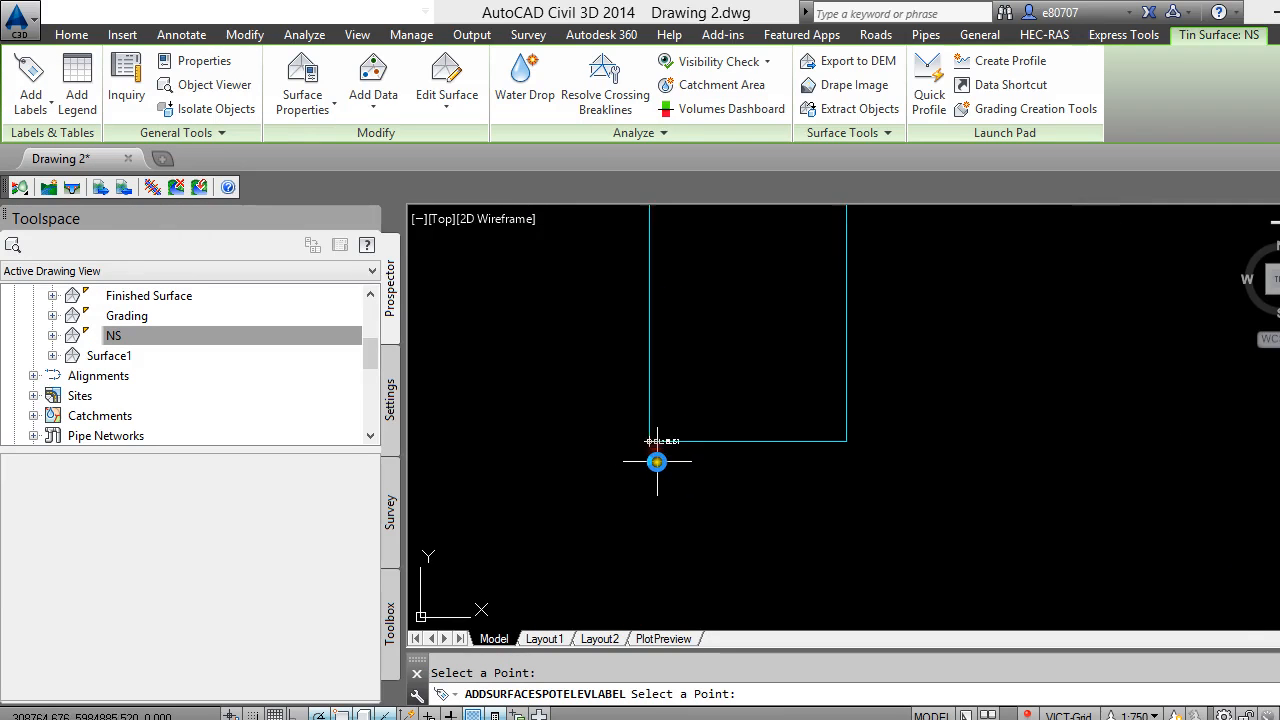
{"action": "left_click", "coordinate": [1130, 414]}
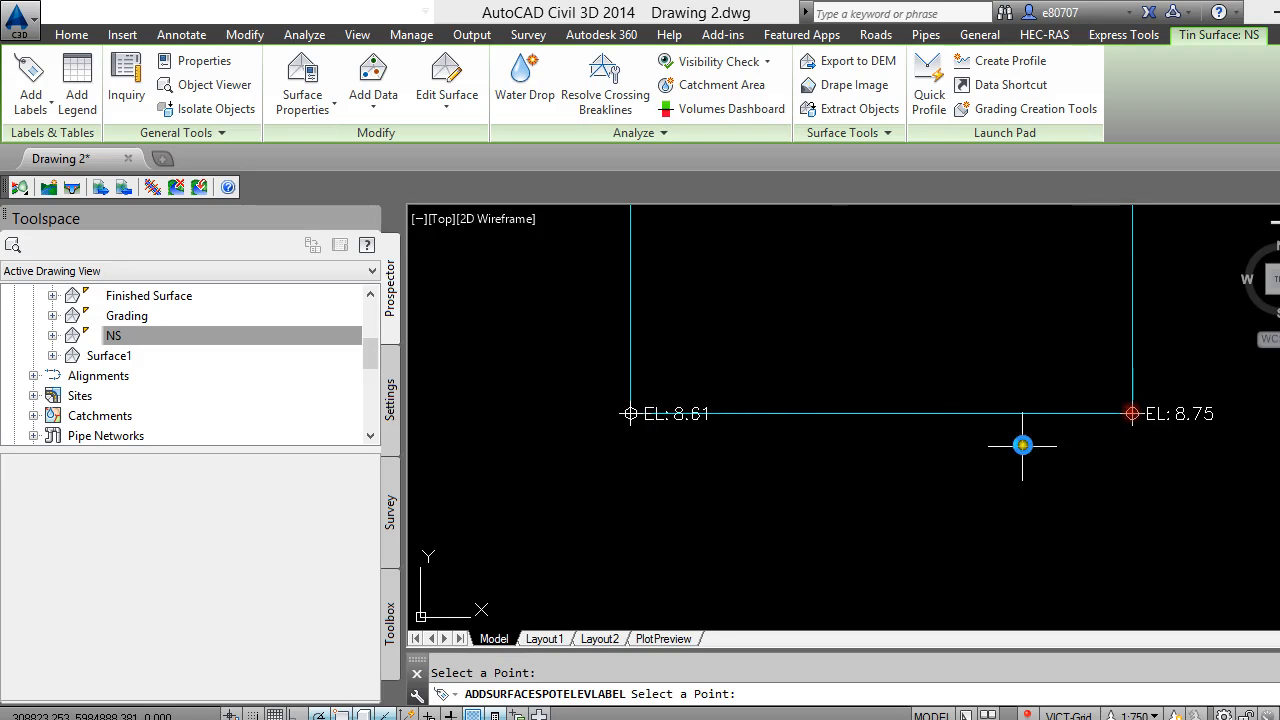
{"action": "scroll", "coordinate": [1014, 471], "scroll_direction": "down", "scroll_amount": 5}
{"action": "scroll", "coordinate": [992, 281], "scroll_direction": "up", "scroll_amount": 5}
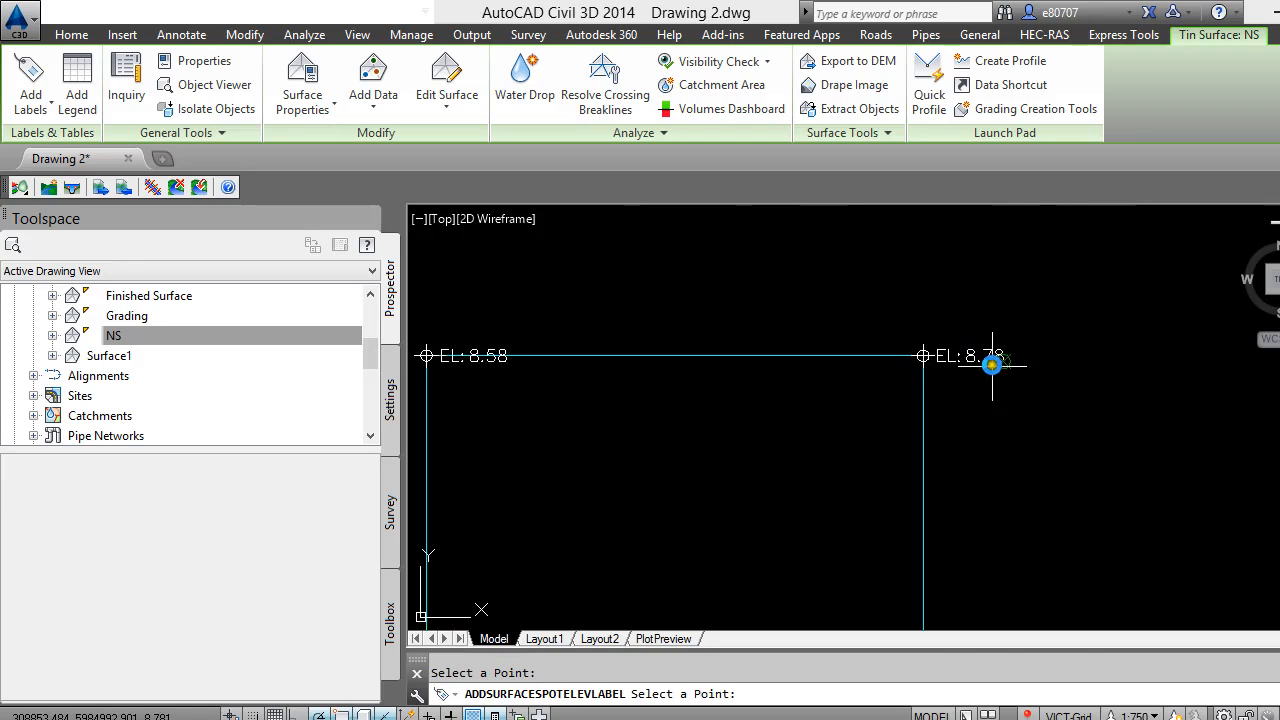
{"action": "scroll", "coordinate": [920, 351], "scroll_direction": "down", "scroll_amount": 2}
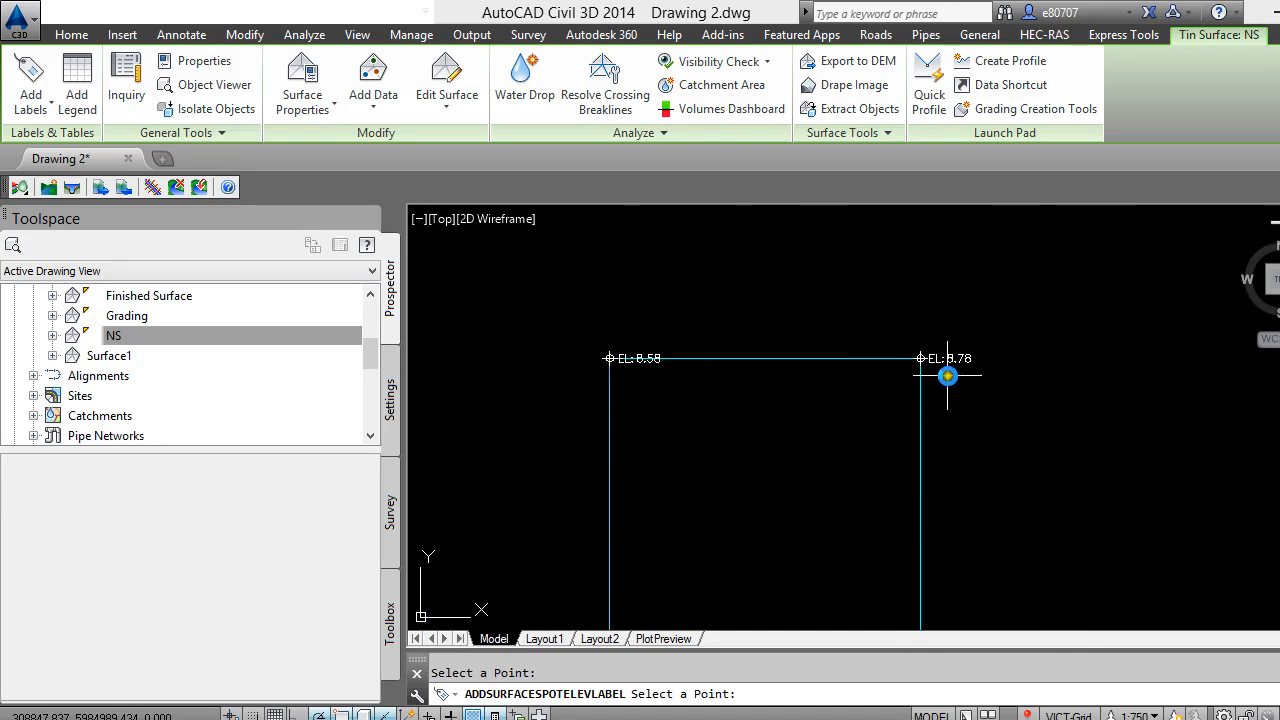
{"action": "scroll", "coordinate": [708, 288], "scroll_direction": "down", "scroll_amount": 2}
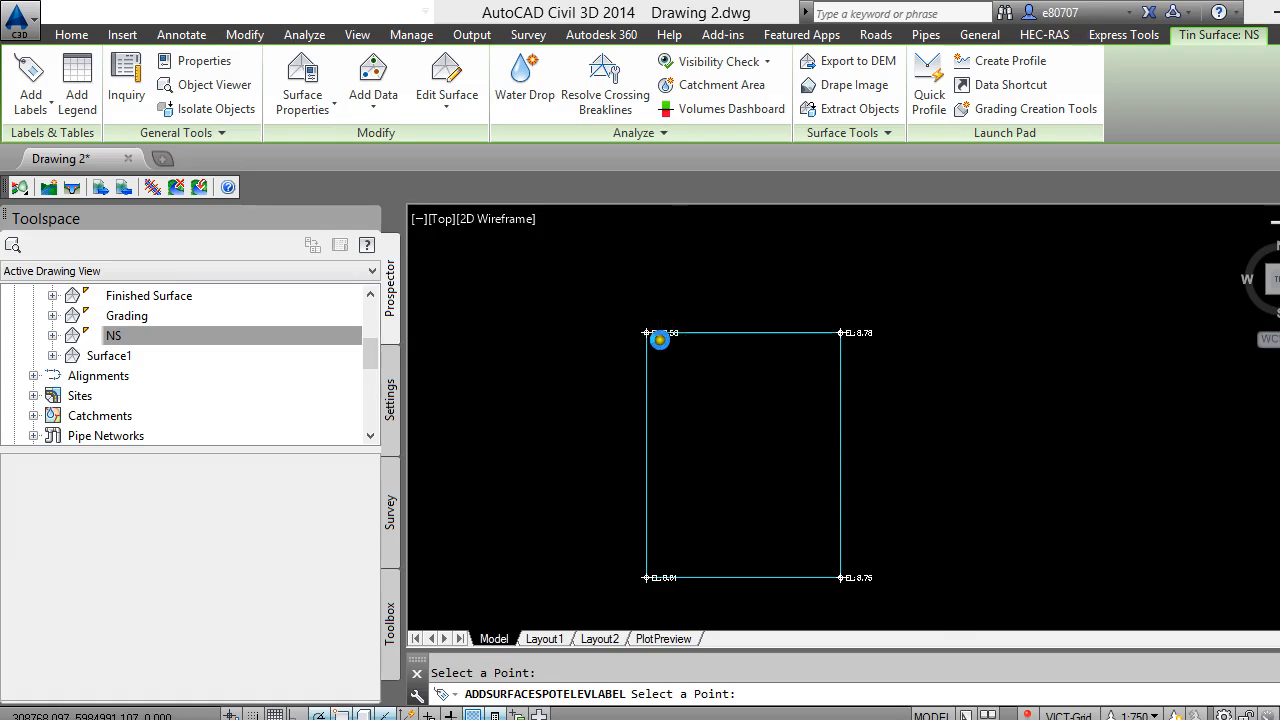
{"action": "scroll", "coordinate": [660, 337], "scroll_direction": "up", "scroll_amount": 2}
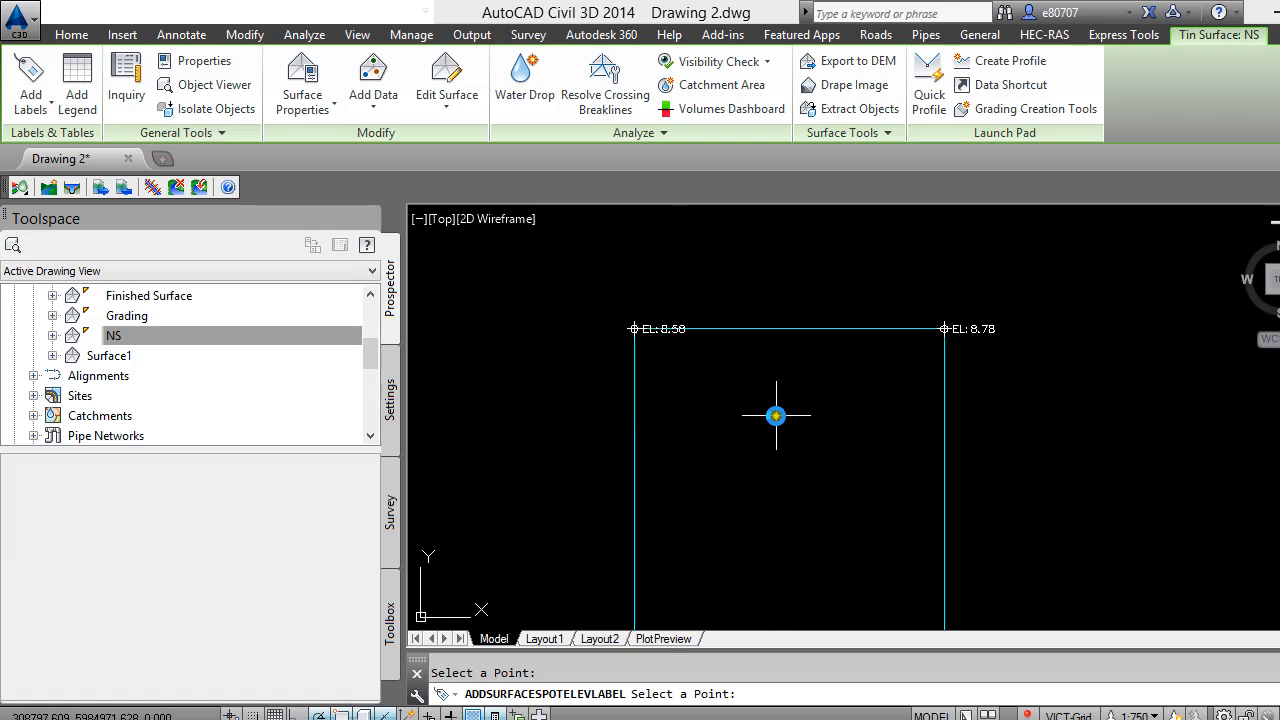
{"action": "scroll", "coordinate": [760, 364], "scroll_direction": "down", "scroll_amount": 2}
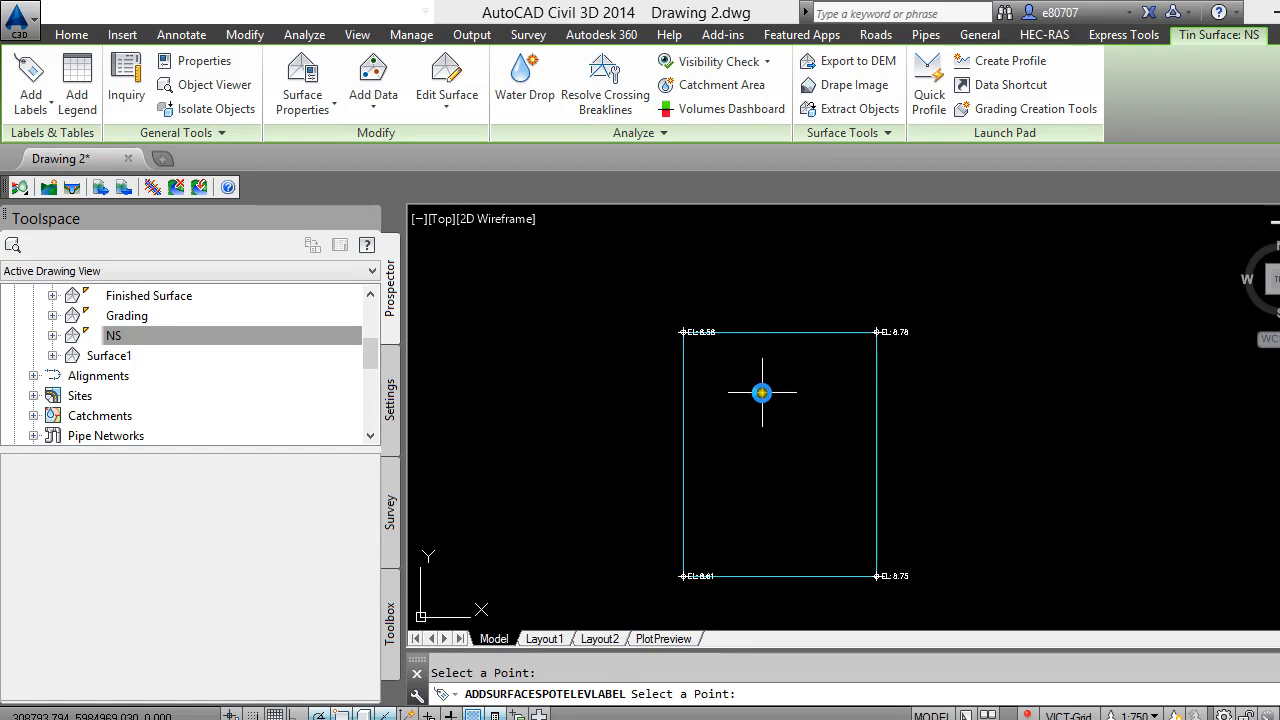
{"action": "key", "text": "Escape"}
{"action": "key", "text": "Escape"}
Examine the spot elevation labels at the rectangle's corners, comparing the two northern corners up close
{"action": "scroll", "coordinate": [686, 346], "scroll_direction": "up", "scroll_amount": 4}
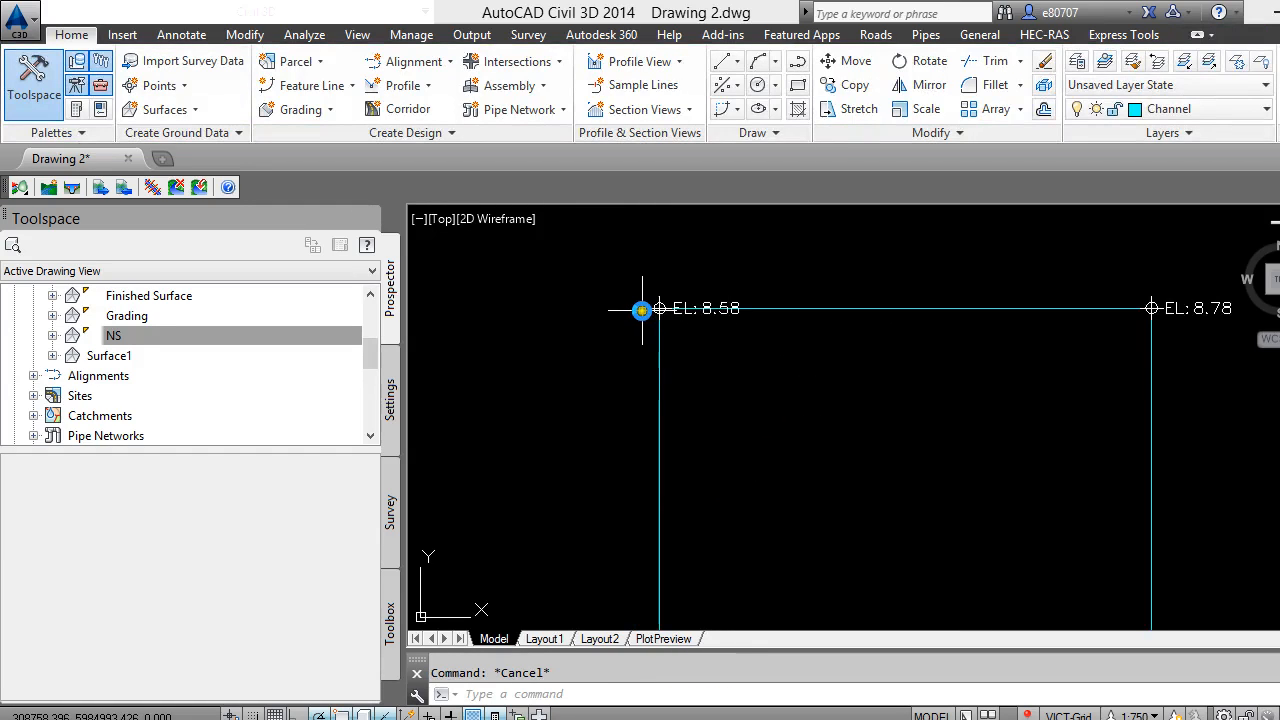
{"action": "scroll", "coordinate": [643, 310], "scroll_direction": "down", "scroll_amount": 2}
{"action": "scroll", "coordinate": [975, 440], "scroll_direction": "down", "scroll_amount": 2}
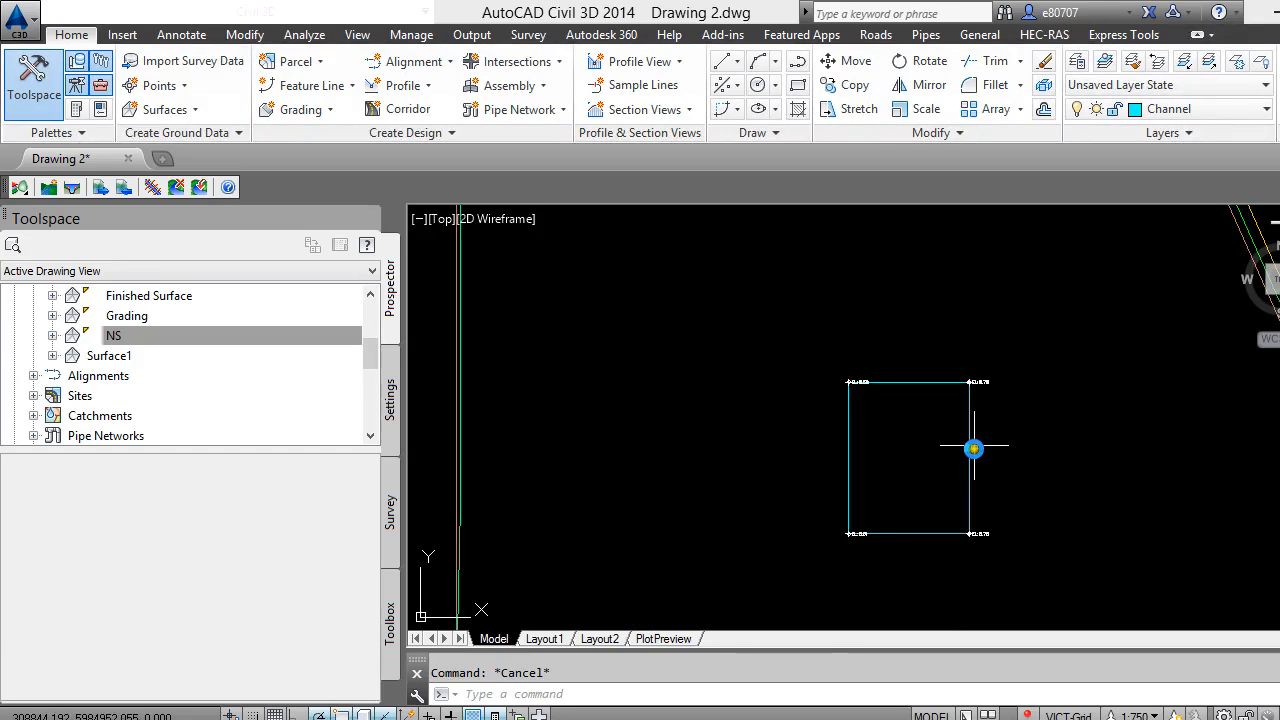
{"action": "scroll", "coordinate": [940, 368], "scroll_direction": "up", "scroll_amount": 4}
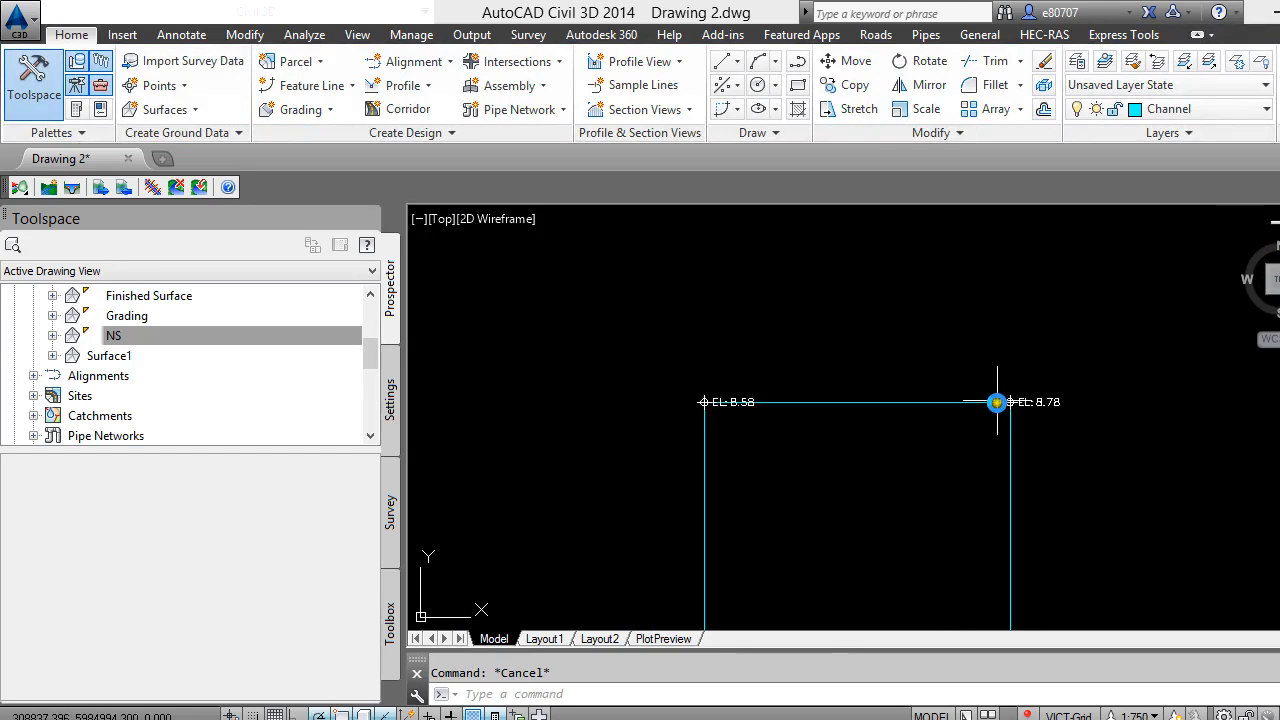
{"action": "scroll", "coordinate": [1013, 402], "scroll_direction": "down", "scroll_amount": 3}
{"action": "scroll", "coordinate": [918, 438], "scroll_direction": "up", "scroll_amount": 3}
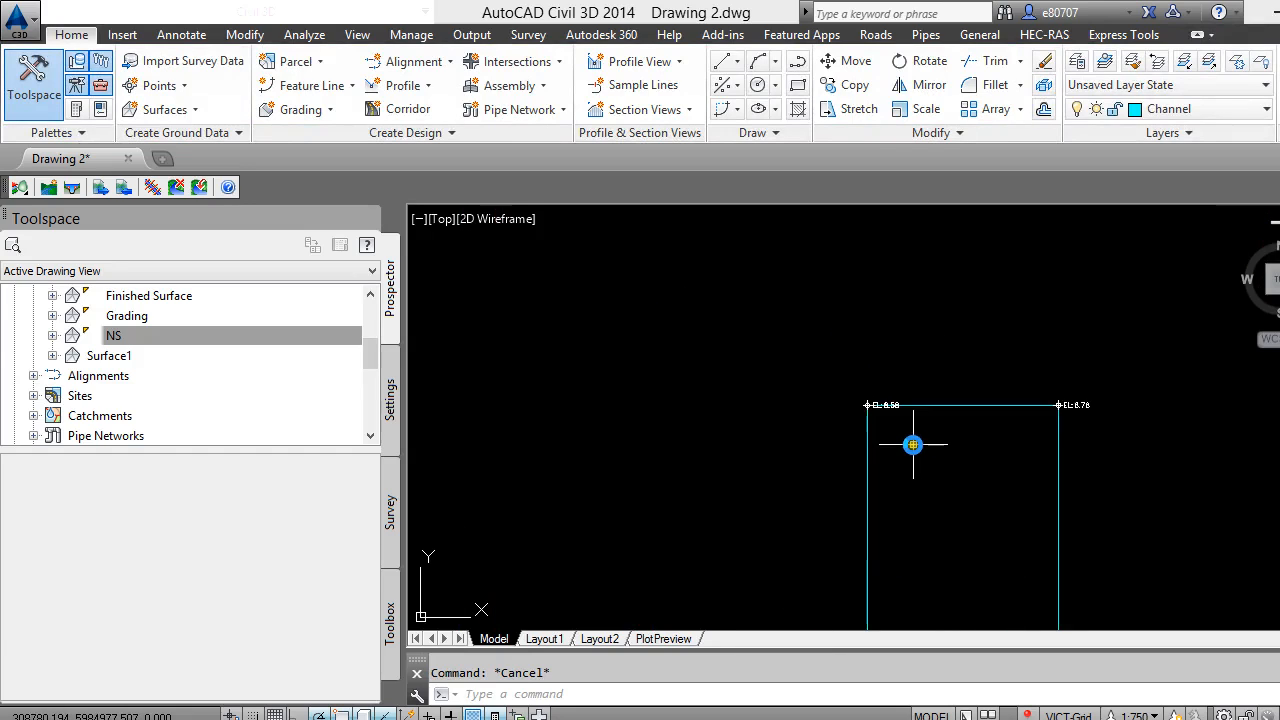
{"action": "scroll", "coordinate": [783, 351], "scroll_direction": "down", "scroll_amount": 1}
{"action": "scroll", "coordinate": [923, 374], "scroll_direction": "up", "scroll_amount": 1}
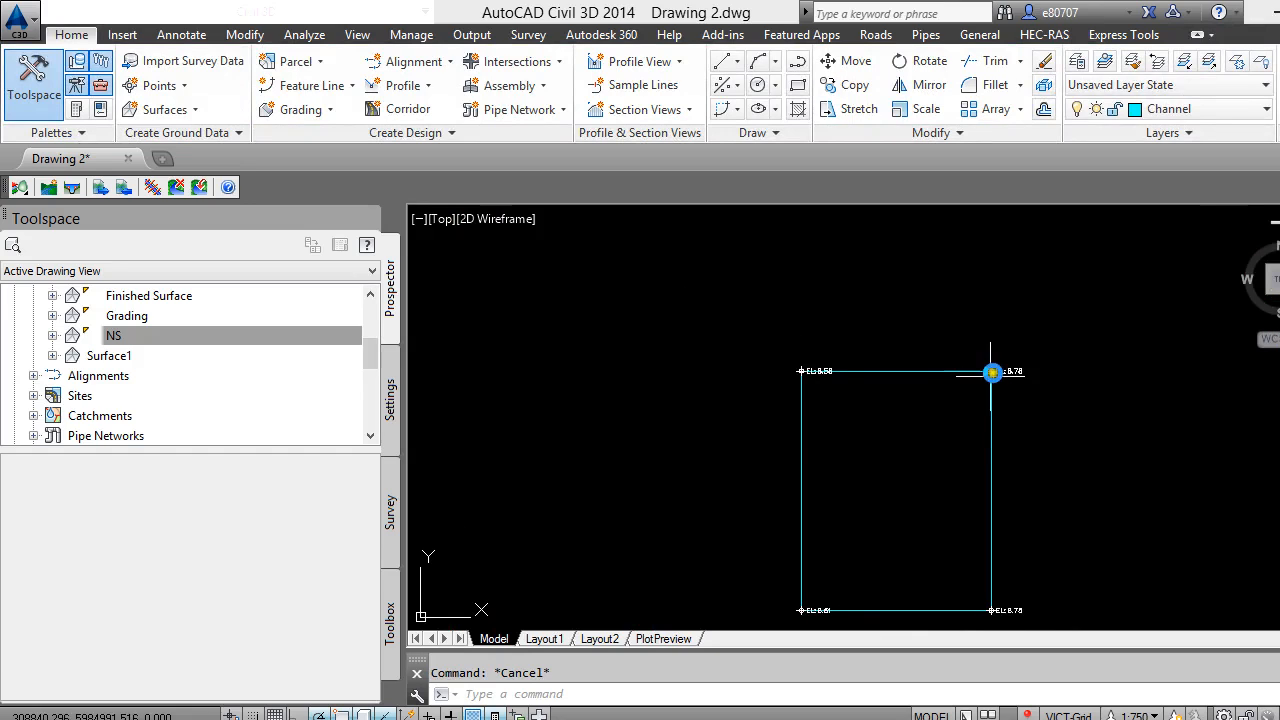
{"action": "scroll", "coordinate": [843, 389], "scroll_direction": "up", "scroll_amount": 2}
{"action": "scroll", "coordinate": [700, 330], "scroll_direction": "down", "scroll_amount": 1}
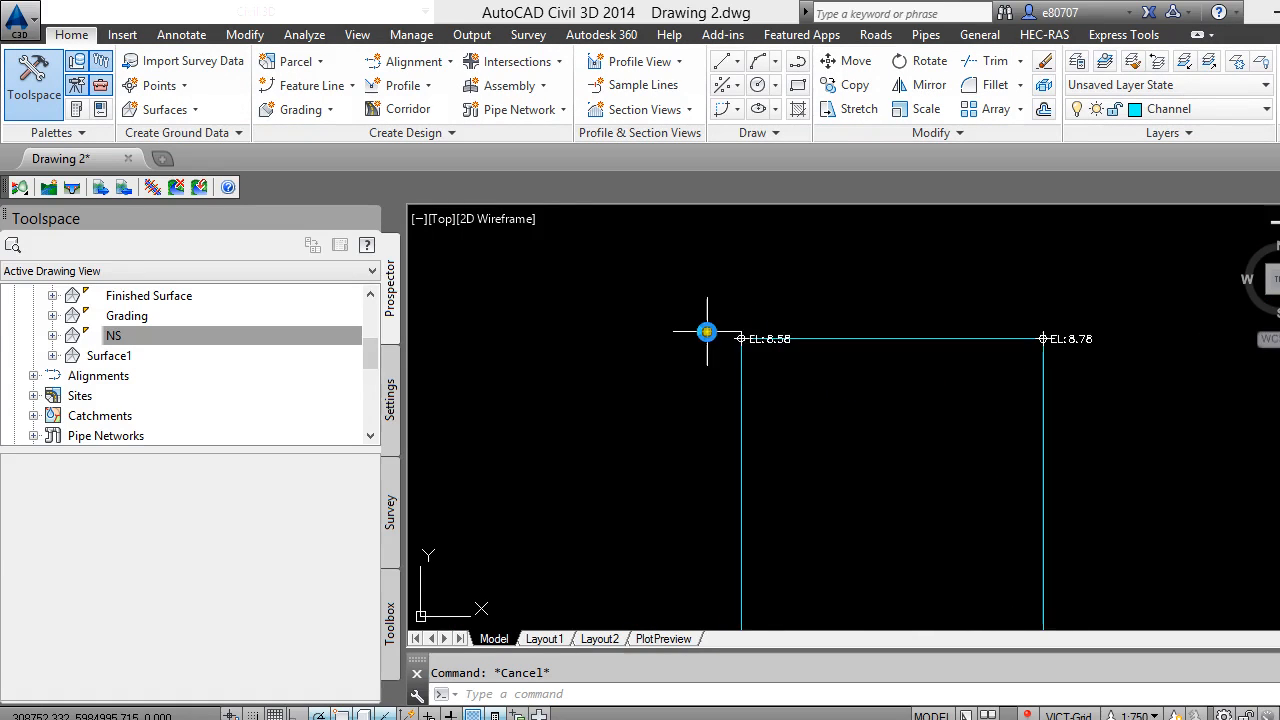
{"action": "left_click", "coordinate": [312, 86]}
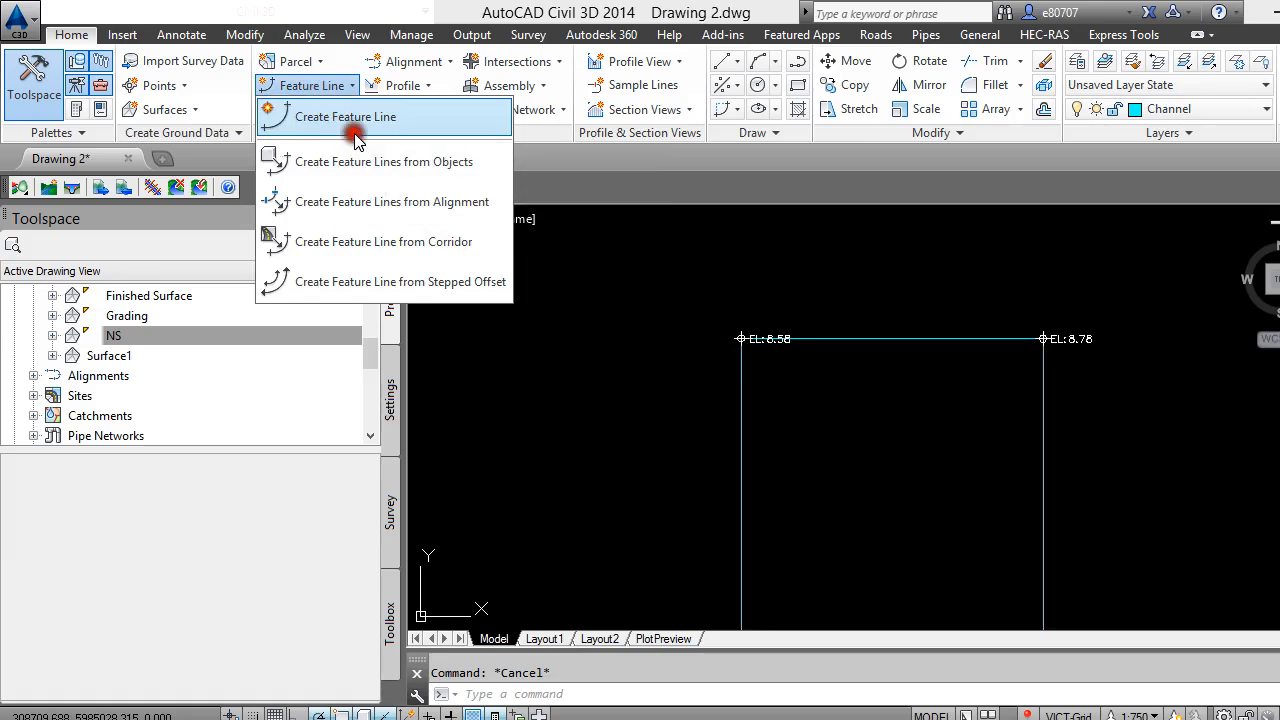
{"action": "left_click", "coordinate": [340, 120]}
{"action": "left_click", "coordinate": [840, 97]}
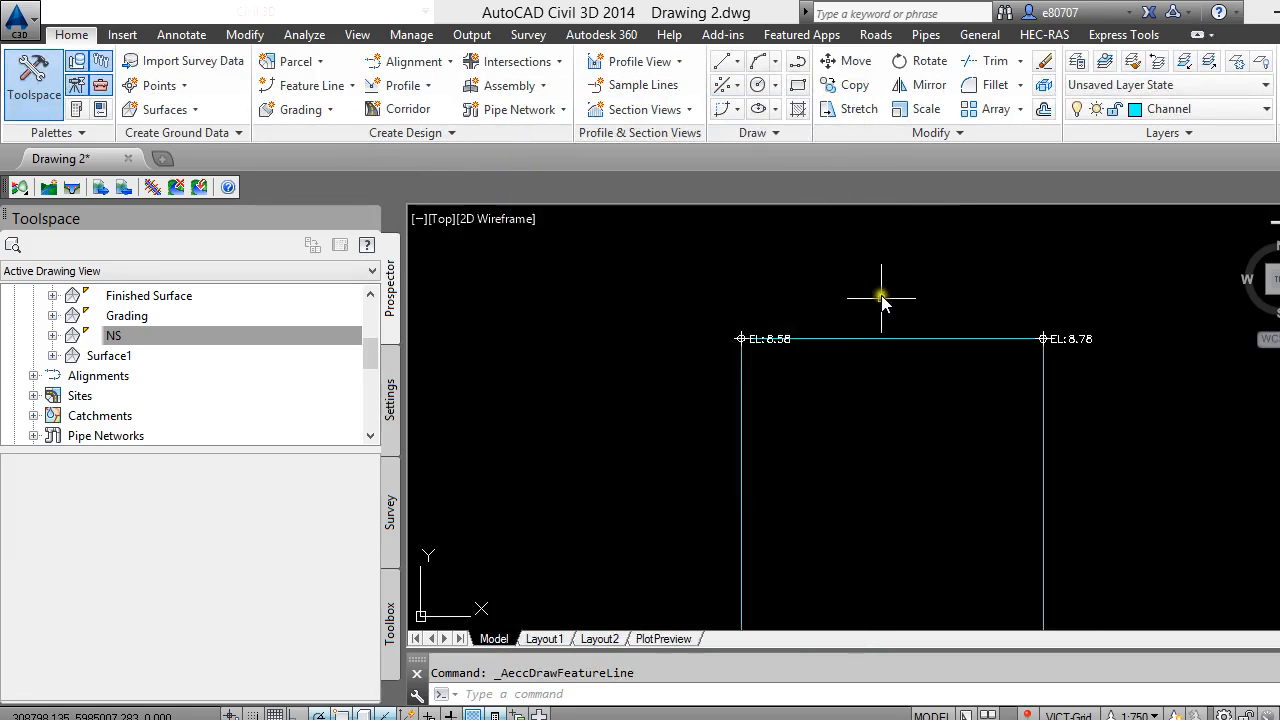
{"action": "scroll", "coordinate": [722, 275], "scroll_direction": "down", "scroll_amount": 3}
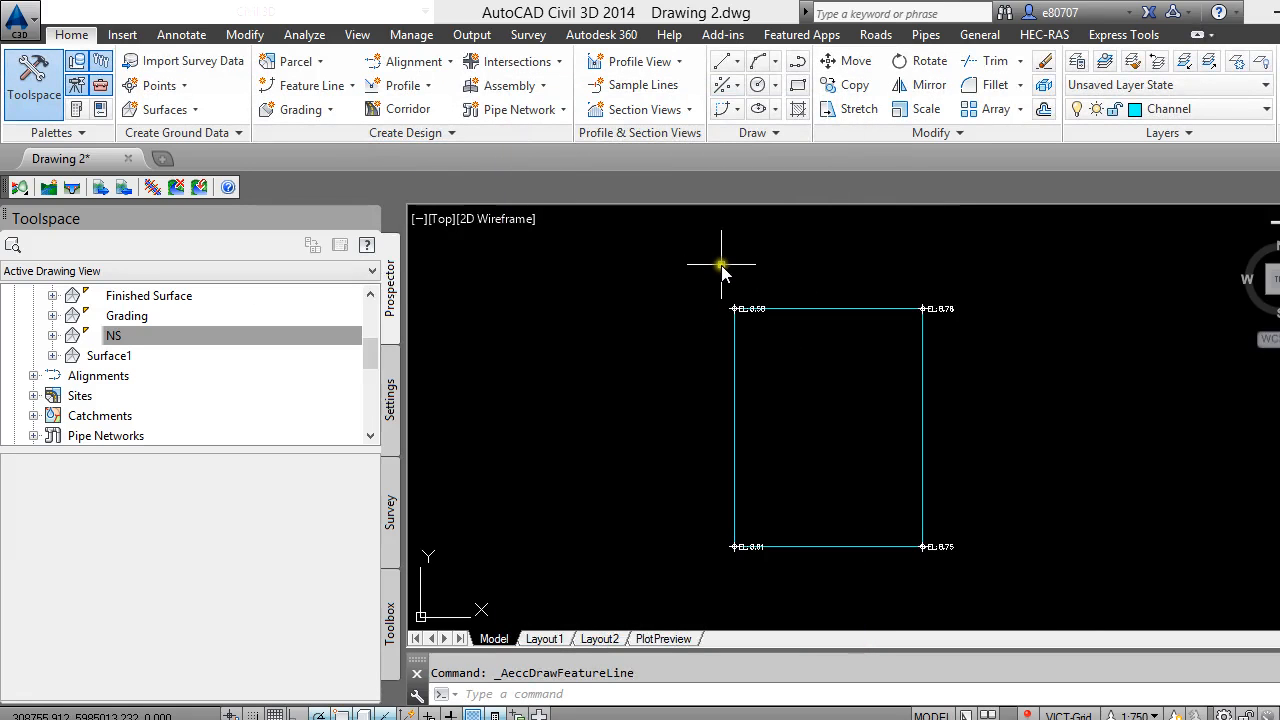
Convert the rectangle into a feature line in the Dam site on layer C-TOPO-FEAT, erasing the existing entity
{"action": "left_click", "coordinate": [333, 88]}
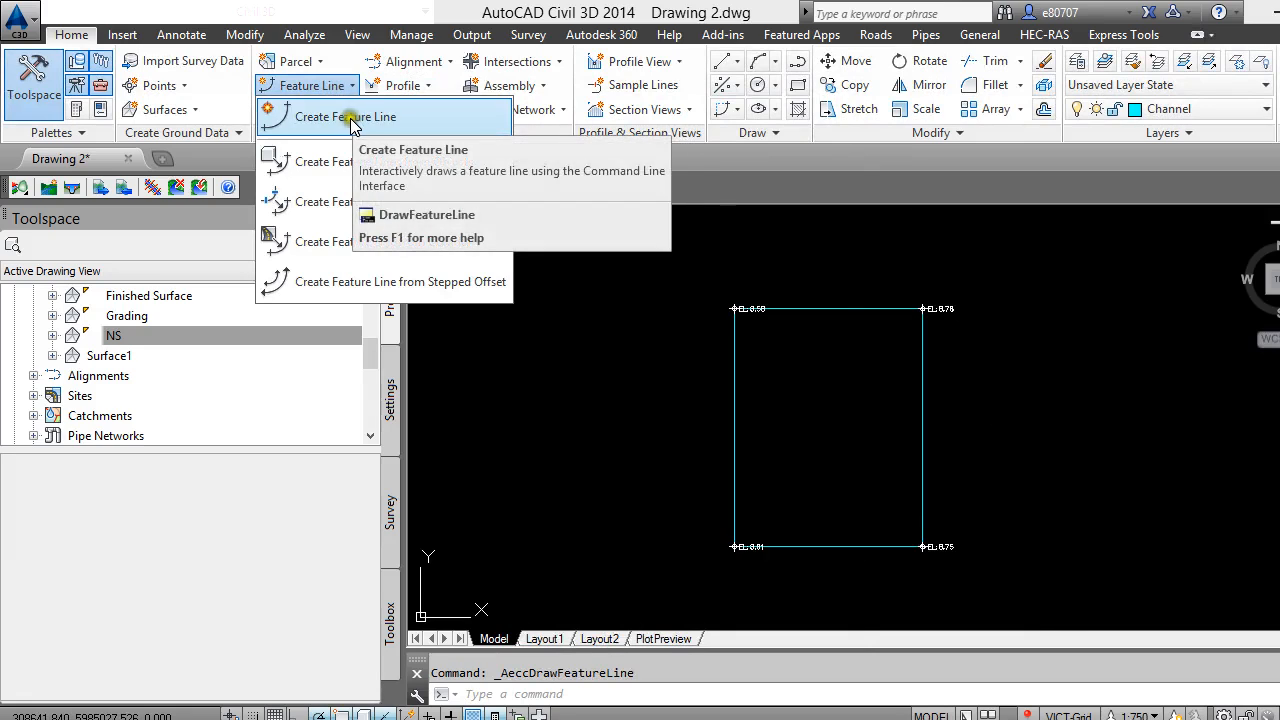
{"action": "left_click", "coordinate": [362, 172]}
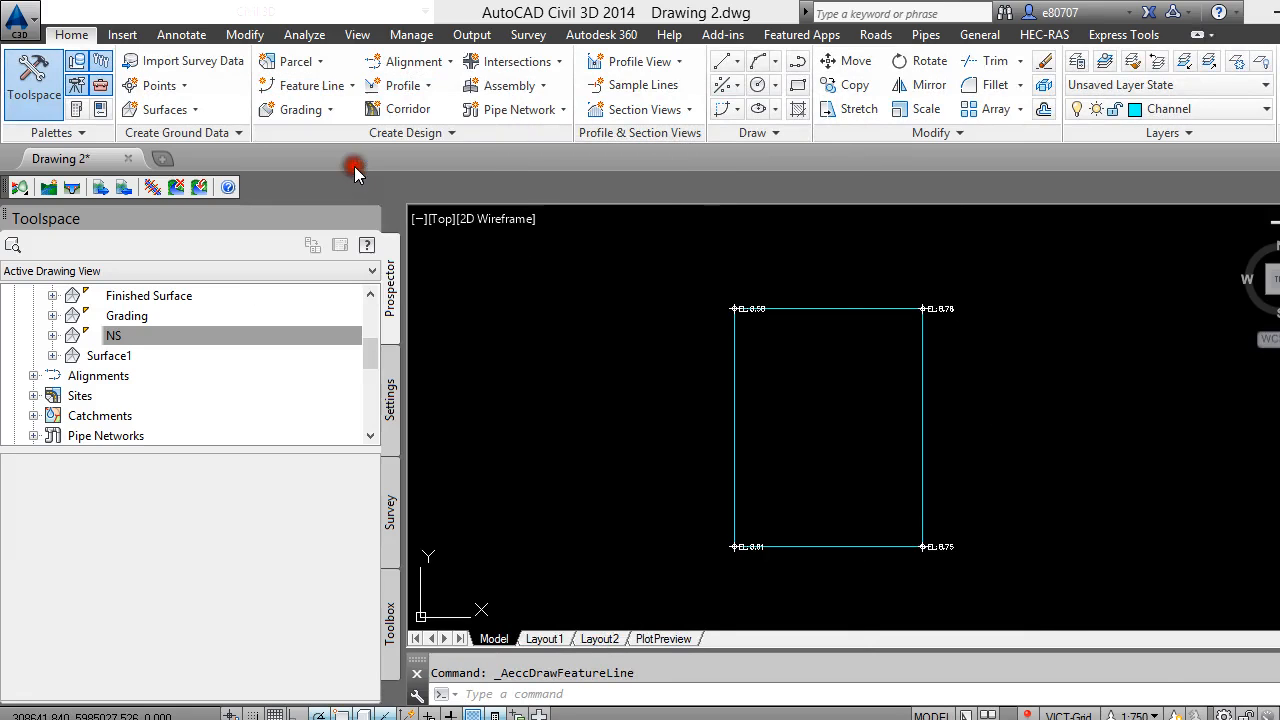
{"action": "left_click", "coordinate": [774, 308]}
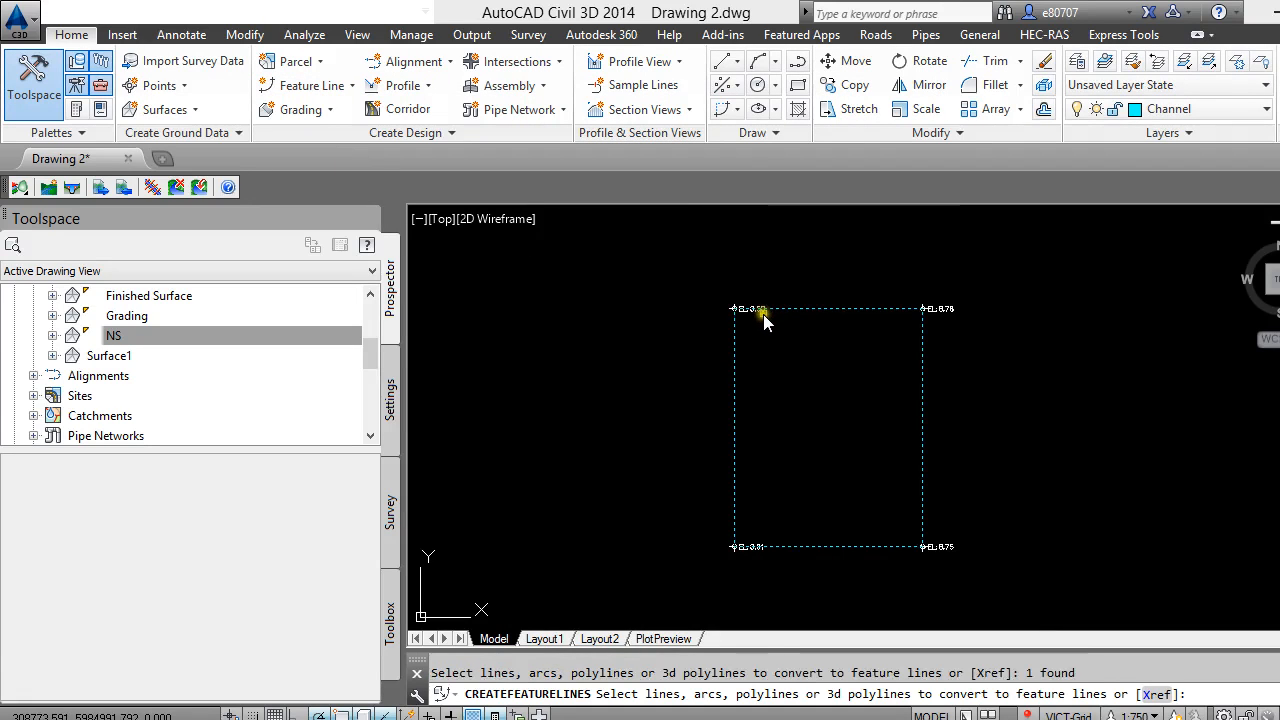
{"action": "key", "text": "Return"}
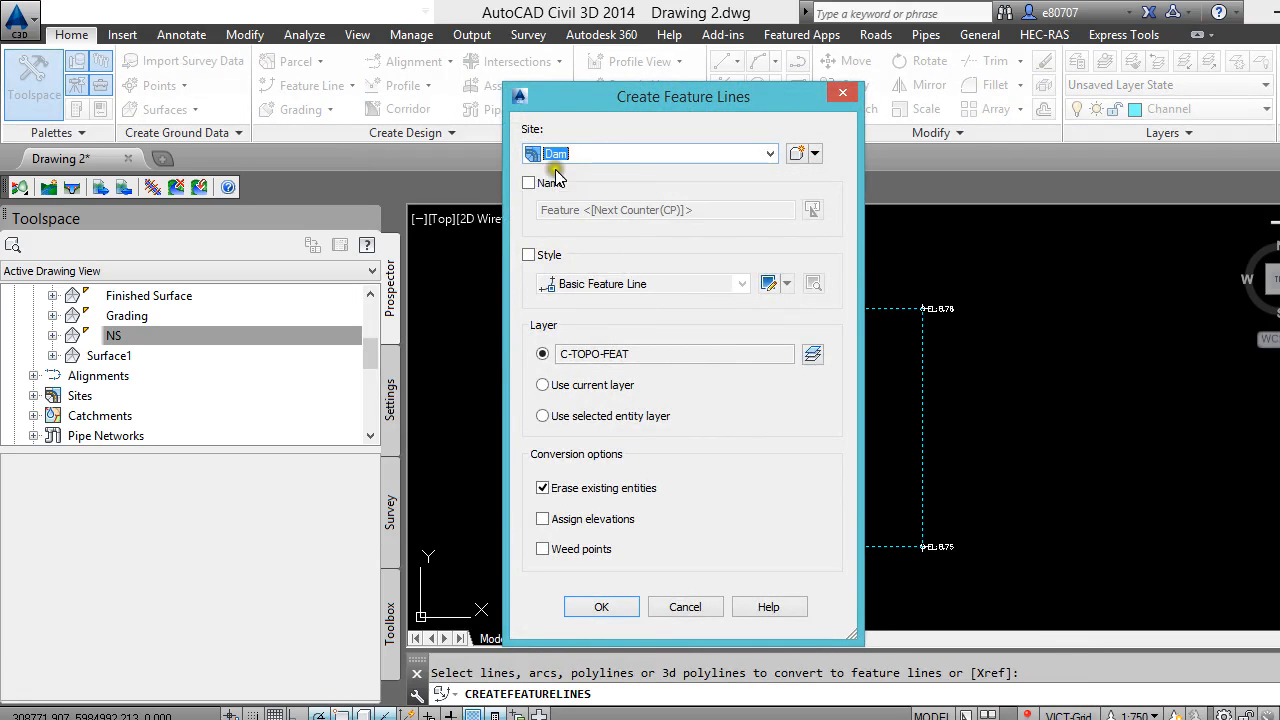
{"action": "left_click", "coordinate": [598, 608]}
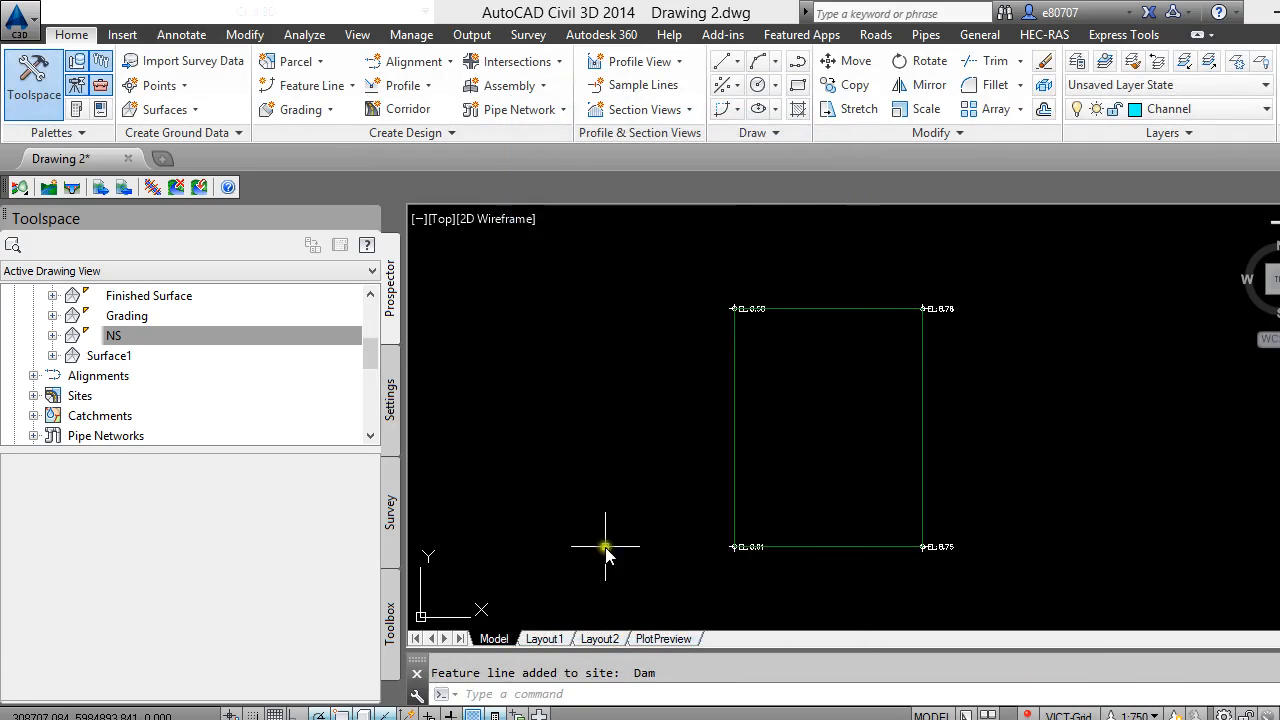
Select the rectangular feature line and check its elevations with Insert Elevation Point, without inserting a point
{"action": "left_click", "coordinate": [836, 310]}
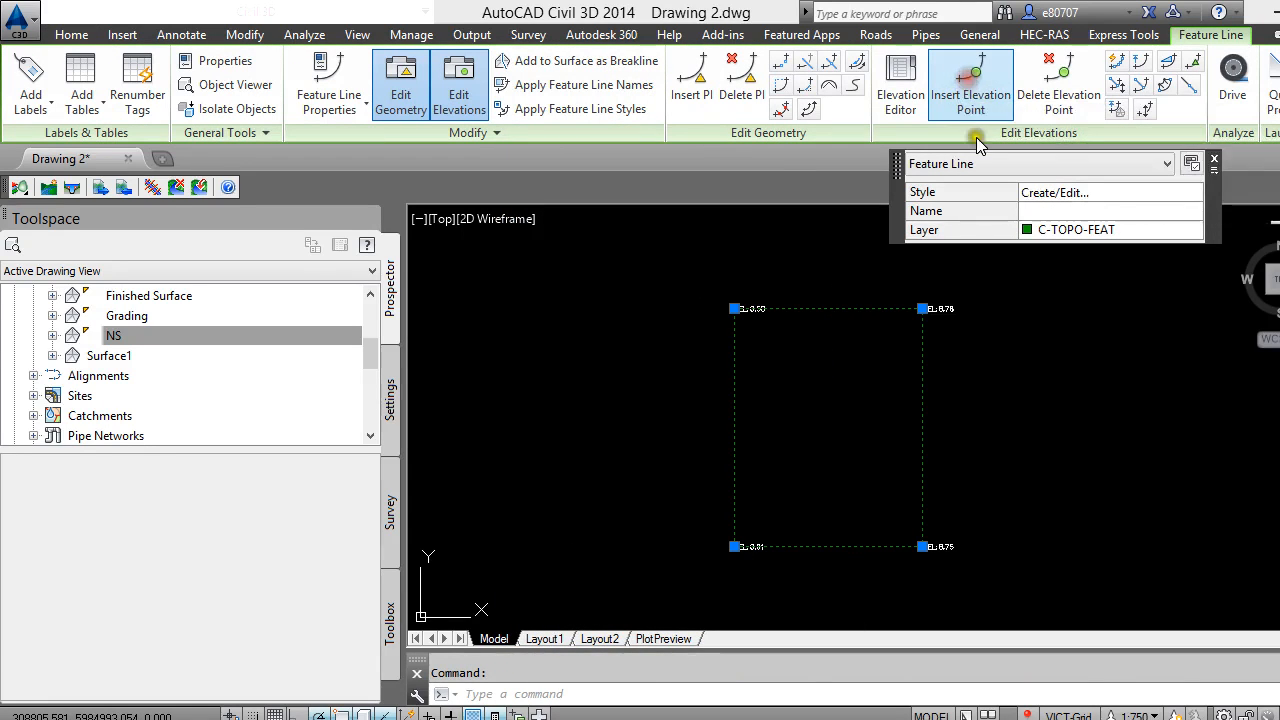
{"action": "left_click", "coordinate": [970, 82]}
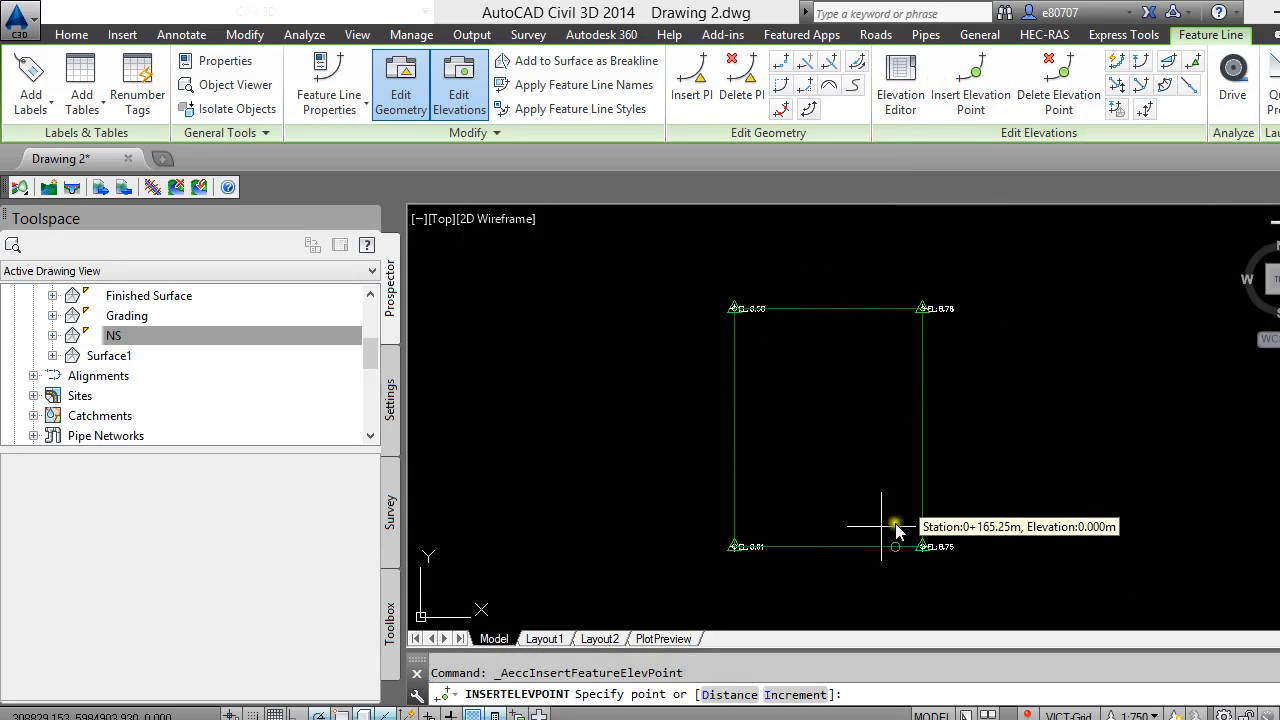
{"action": "key", "text": "Escape"}
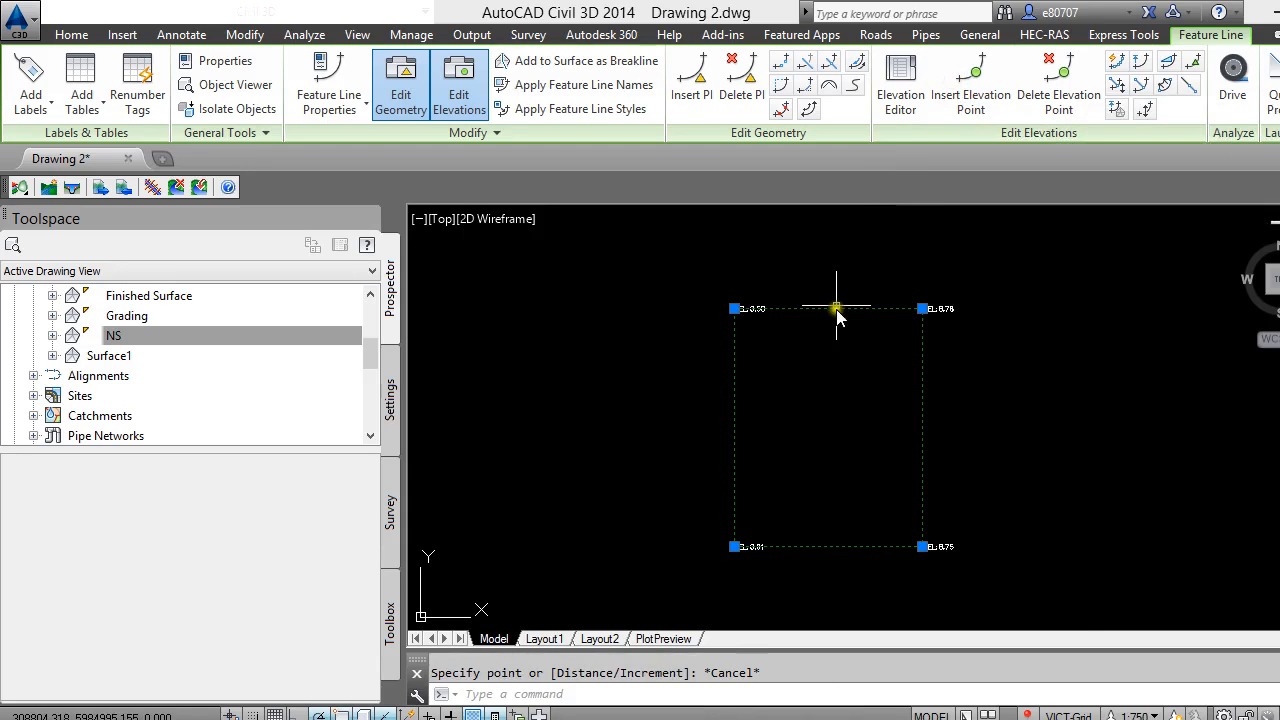
Set the elevation of every feature line vertex to 10 m in the Elevation Editor and accept the edits
{"action": "left_click", "coordinate": [888, 80]}
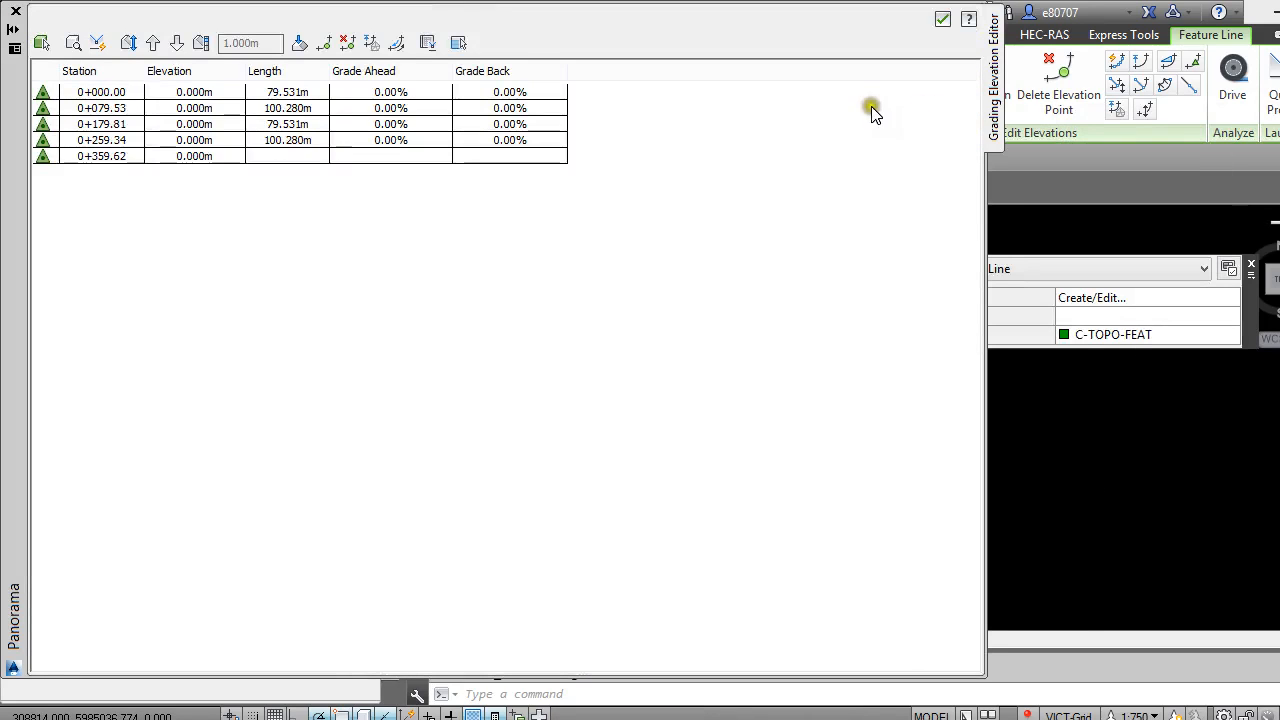
{"action": "left_click", "coordinate": [205, 91]}
{"action": "left_click", "coordinate": [207, 91]}
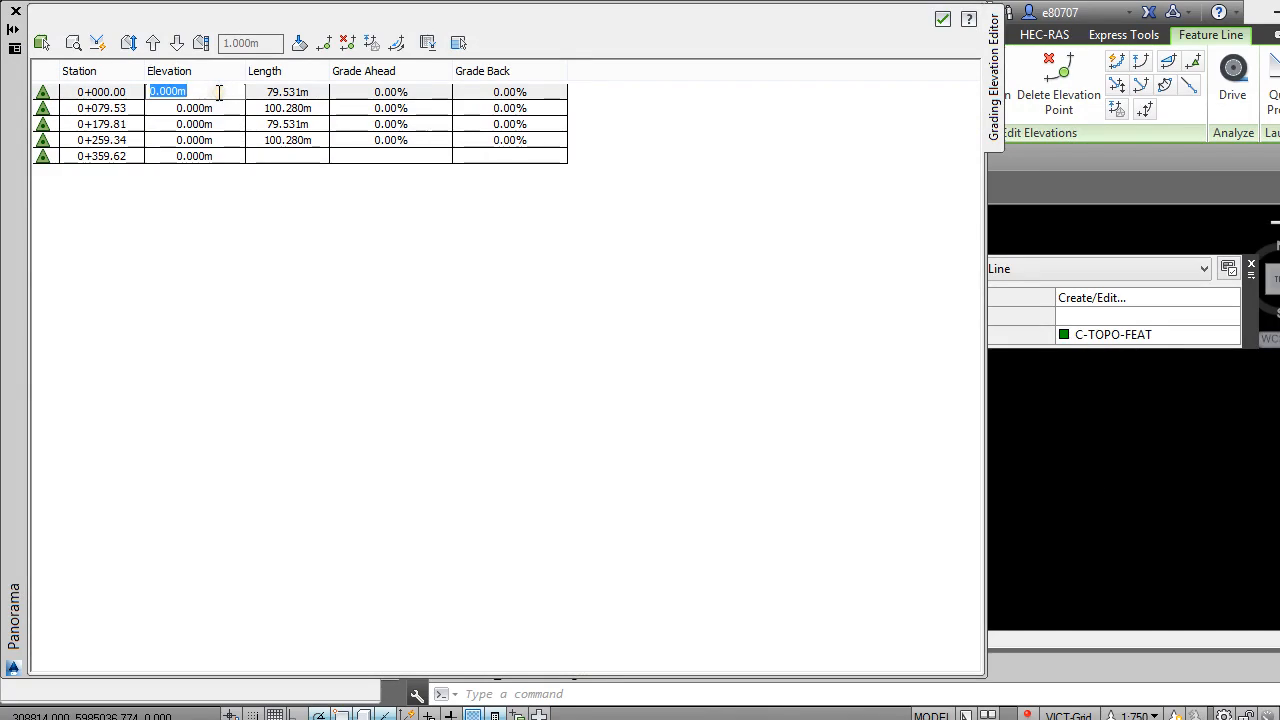
{"action": "left_click", "coordinate": [208, 96]}
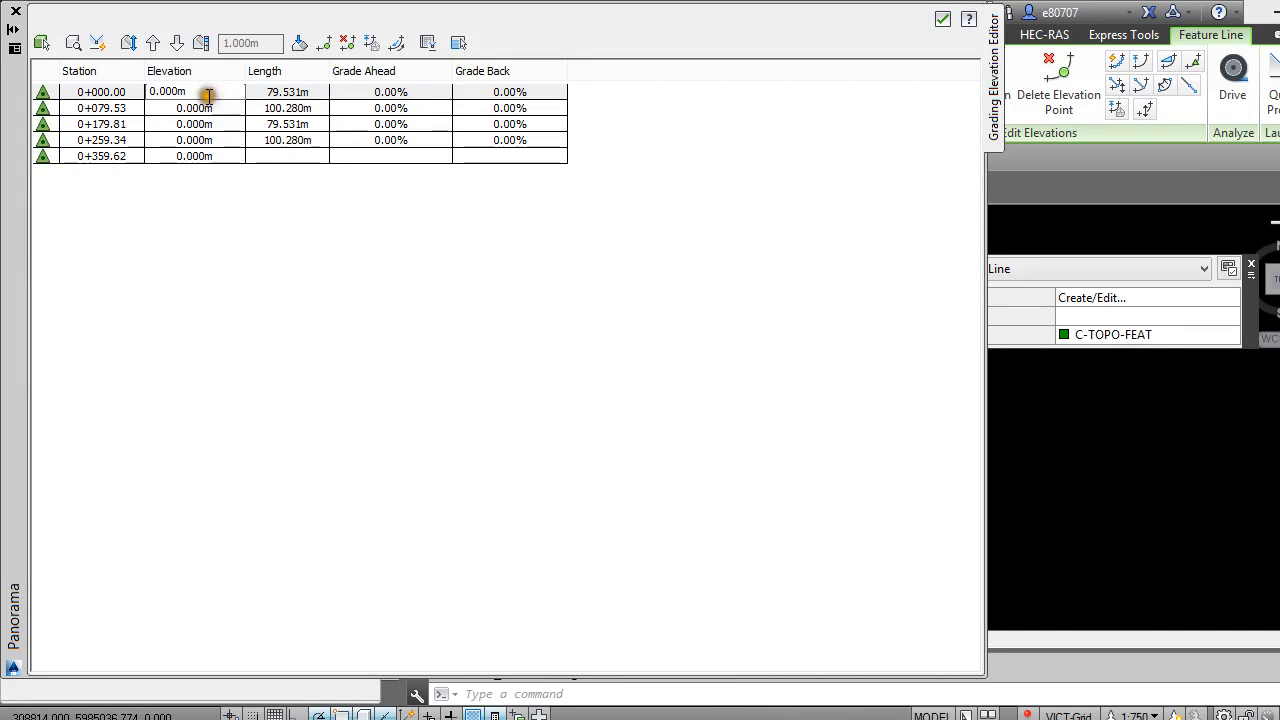
{"action": "double_click", "coordinate": [208, 93]}
{"action": "left_click", "coordinate": [214, 112]}
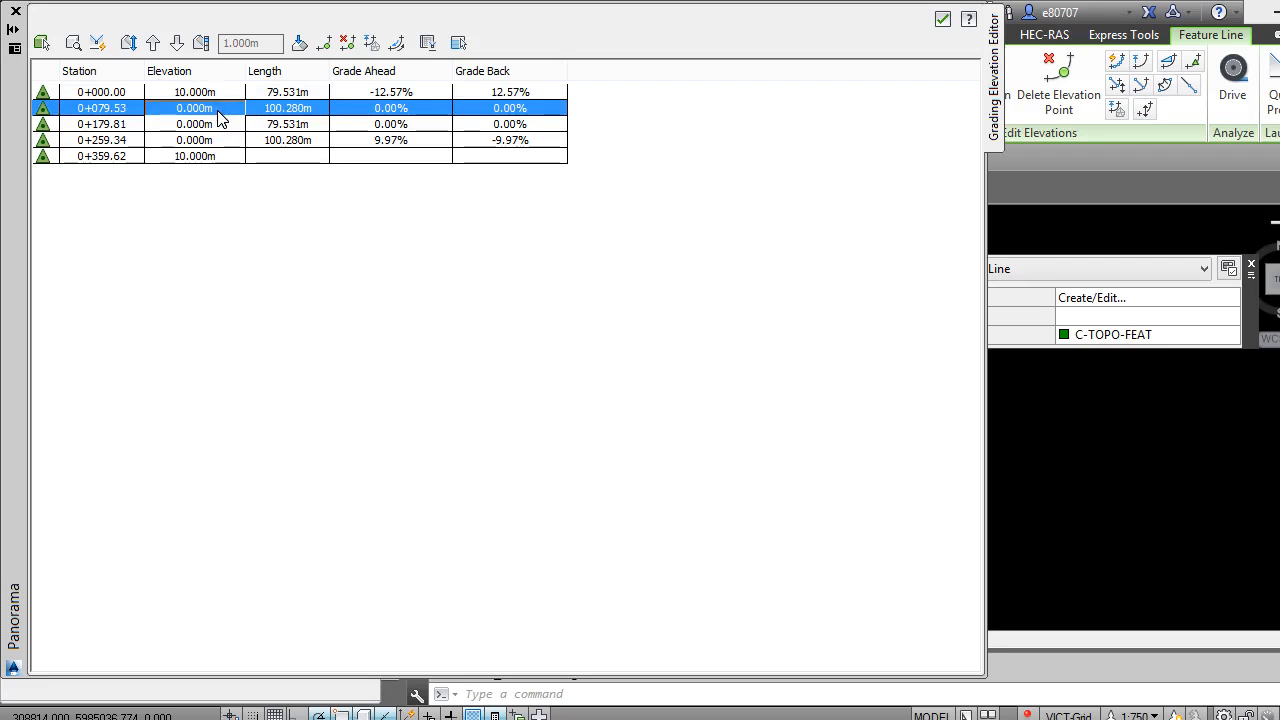
{"action": "double_click", "coordinate": [216, 108]}
{"action": "double_click", "coordinate": [205, 125]}
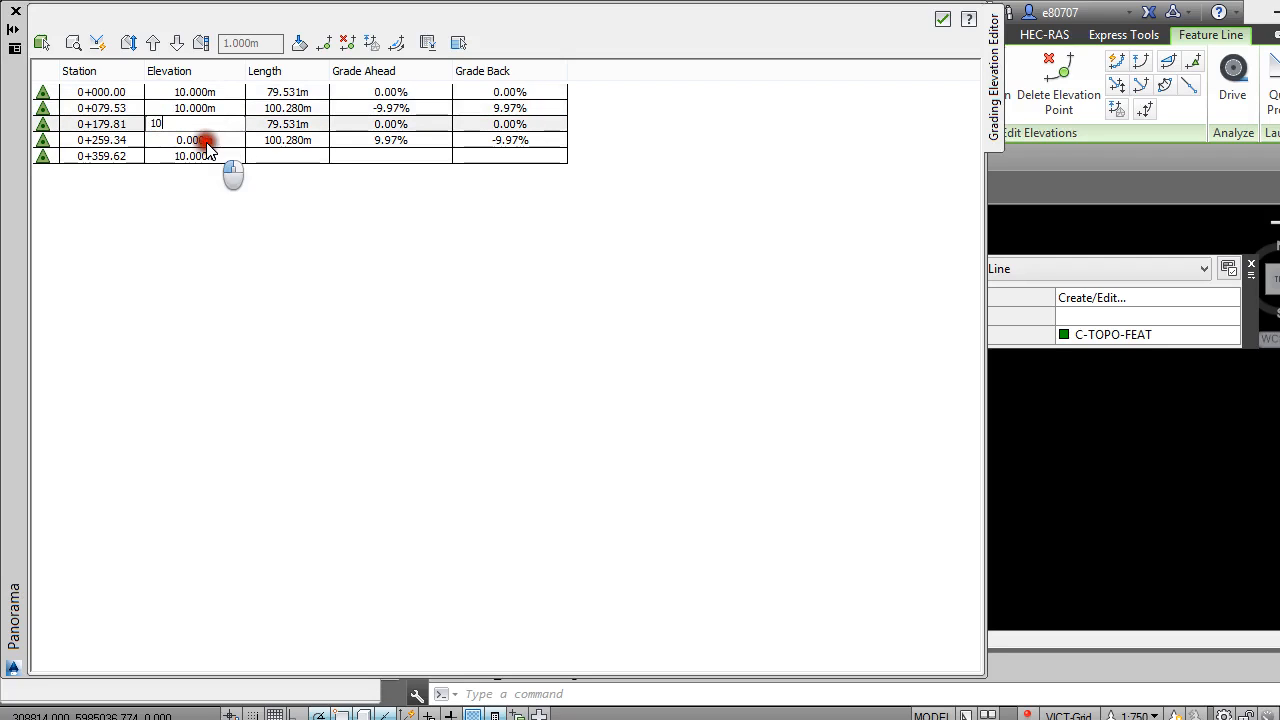
{"action": "double_click", "coordinate": [224, 143]}
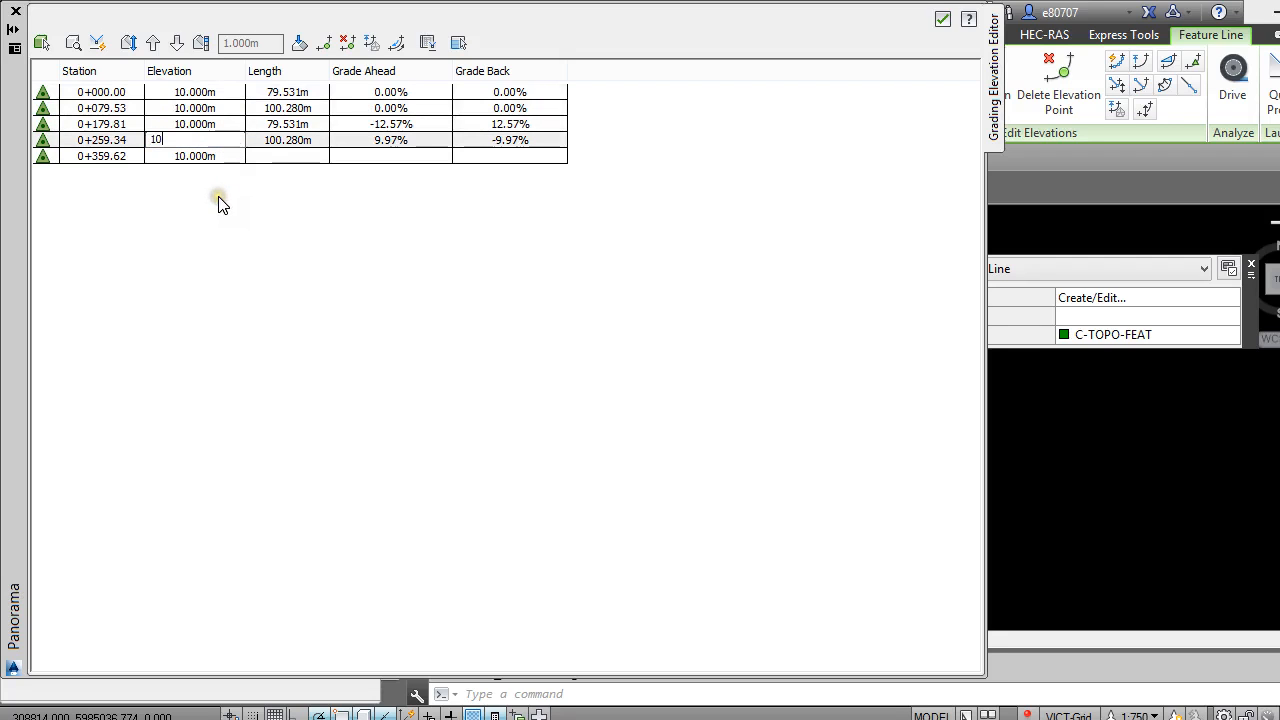
{"action": "left_click", "coordinate": [243, 200]}
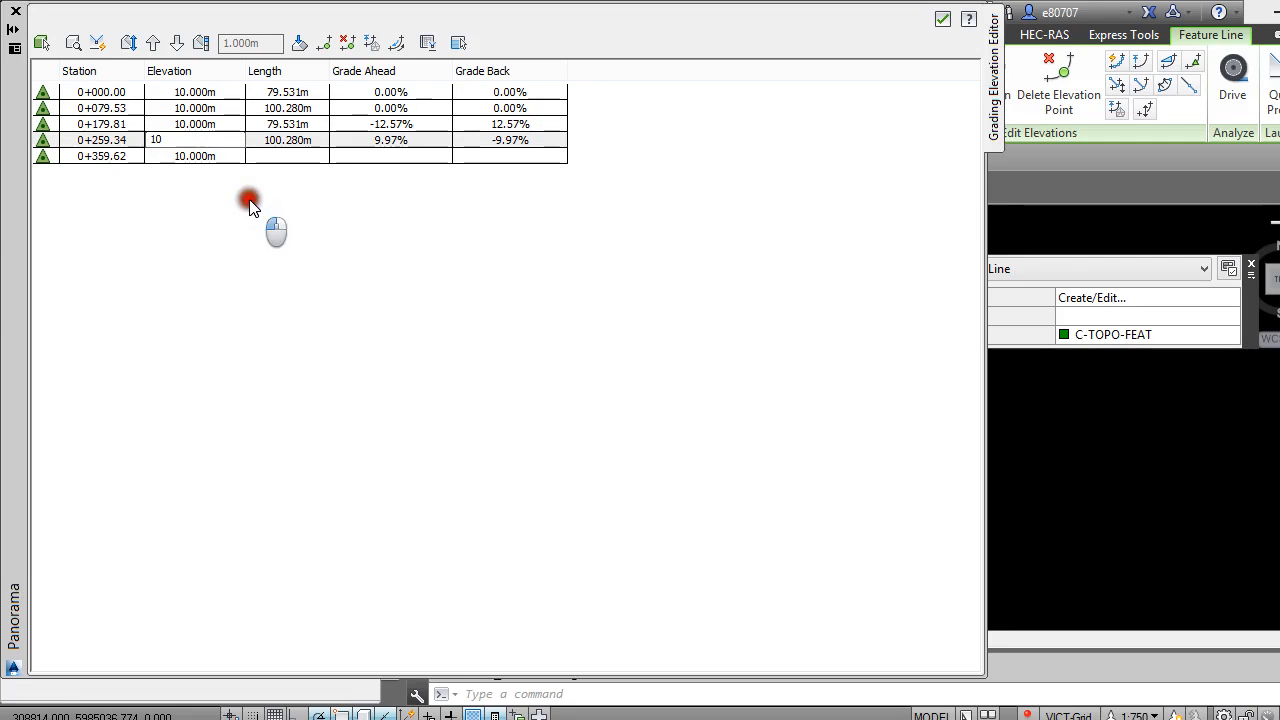
{"action": "left_click", "coordinate": [940, 21]}
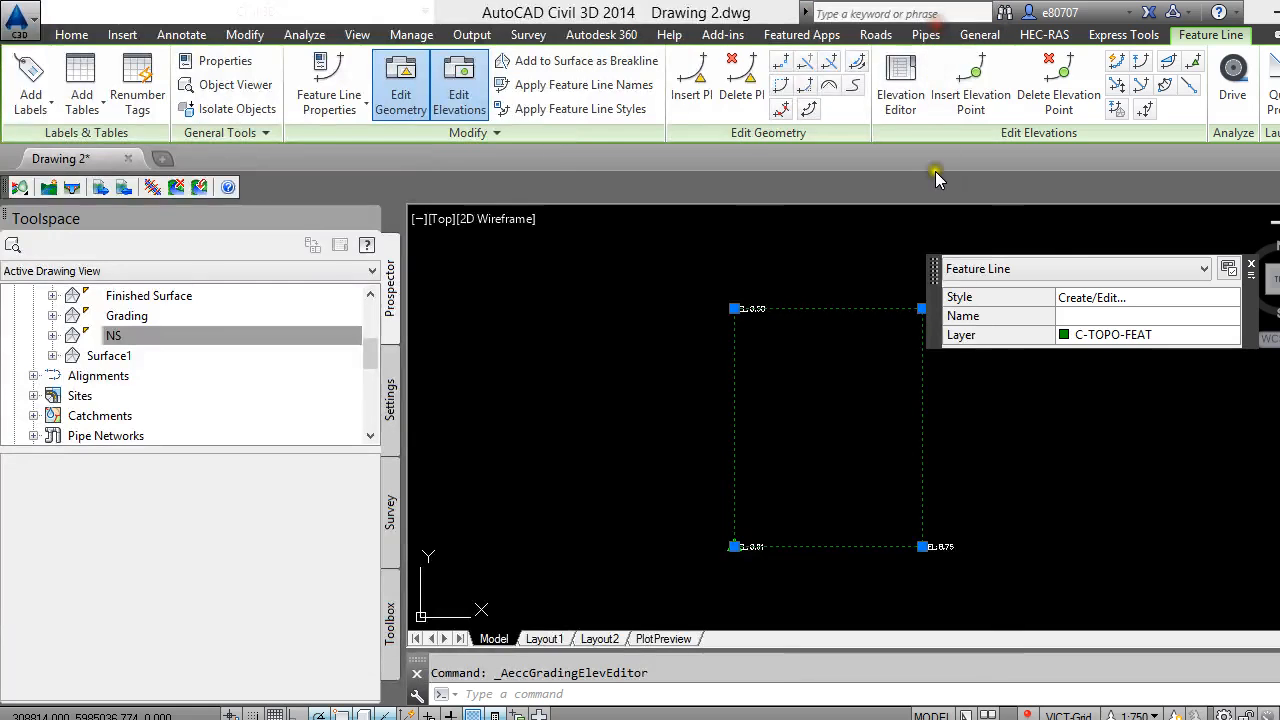
Recheck the elevation along the feature line's northern side with Insert Elevation Point, inserting nothing, and dismiss the quick properties
{"action": "left_click", "coordinate": [1249, 271]}
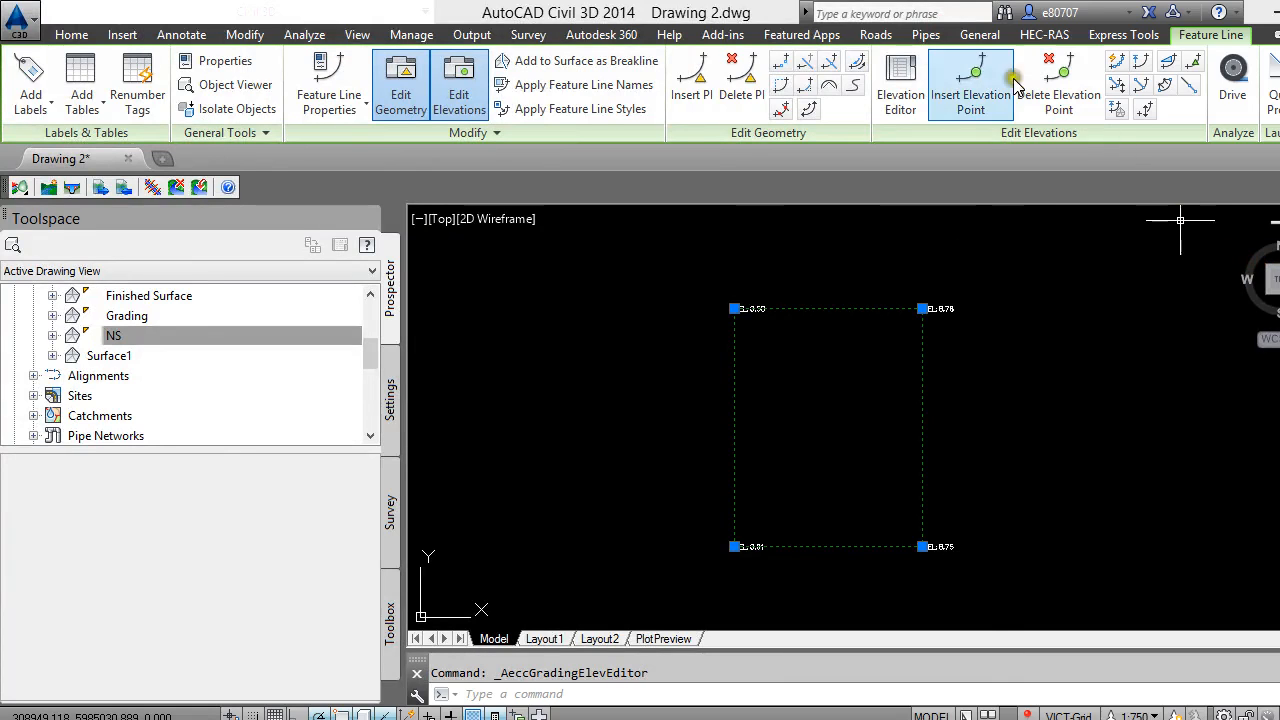
{"action": "left_click", "coordinate": [970, 90]}
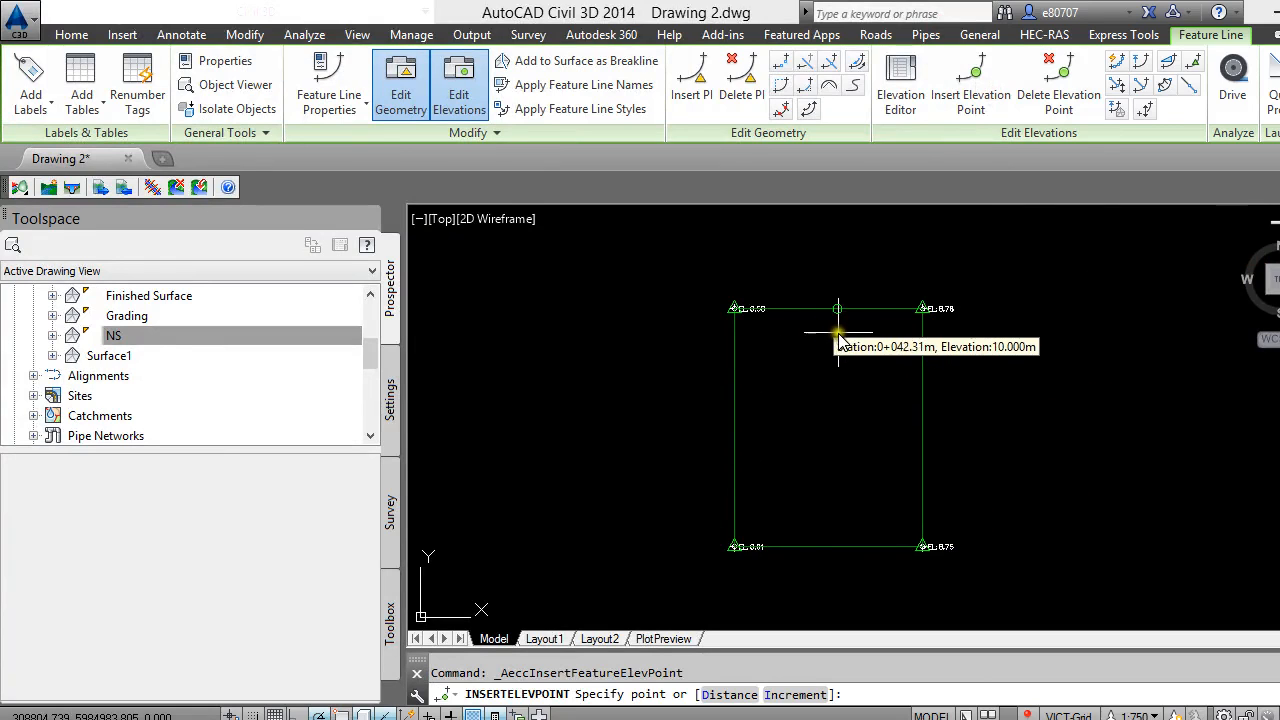
{"action": "key", "text": "Escape"}
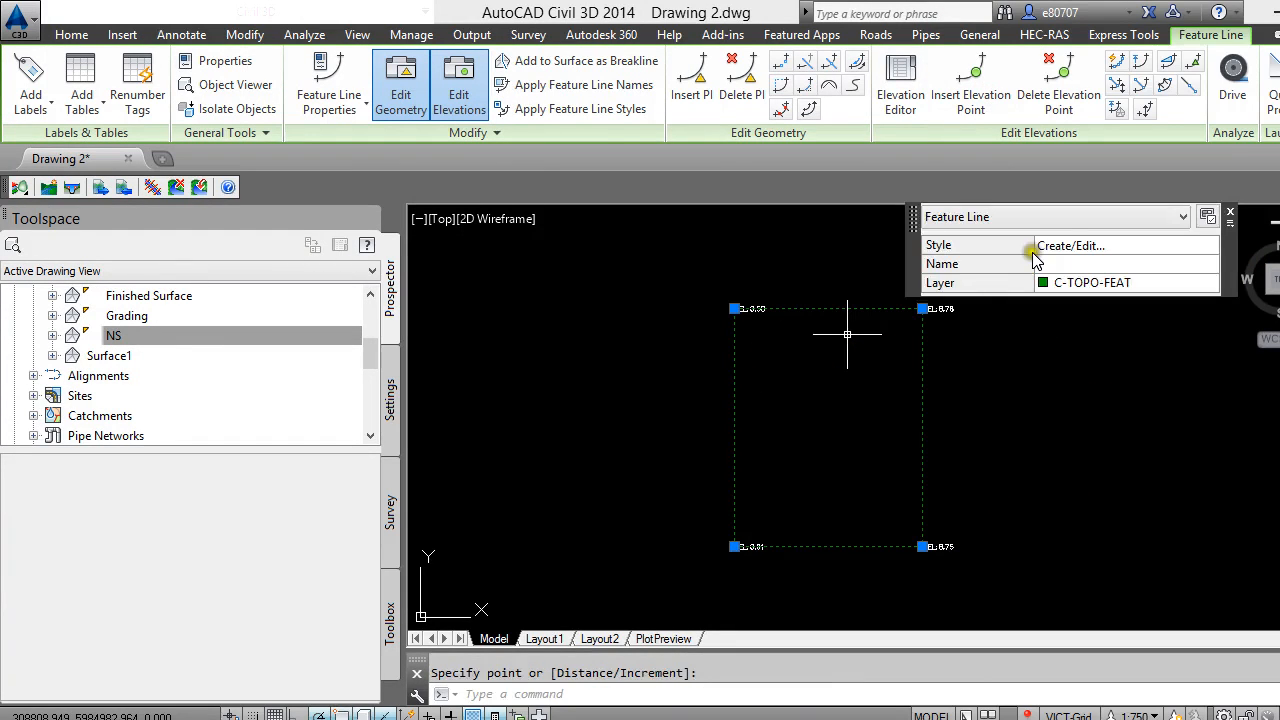
{"action": "left_click", "coordinate": [1230, 212]}
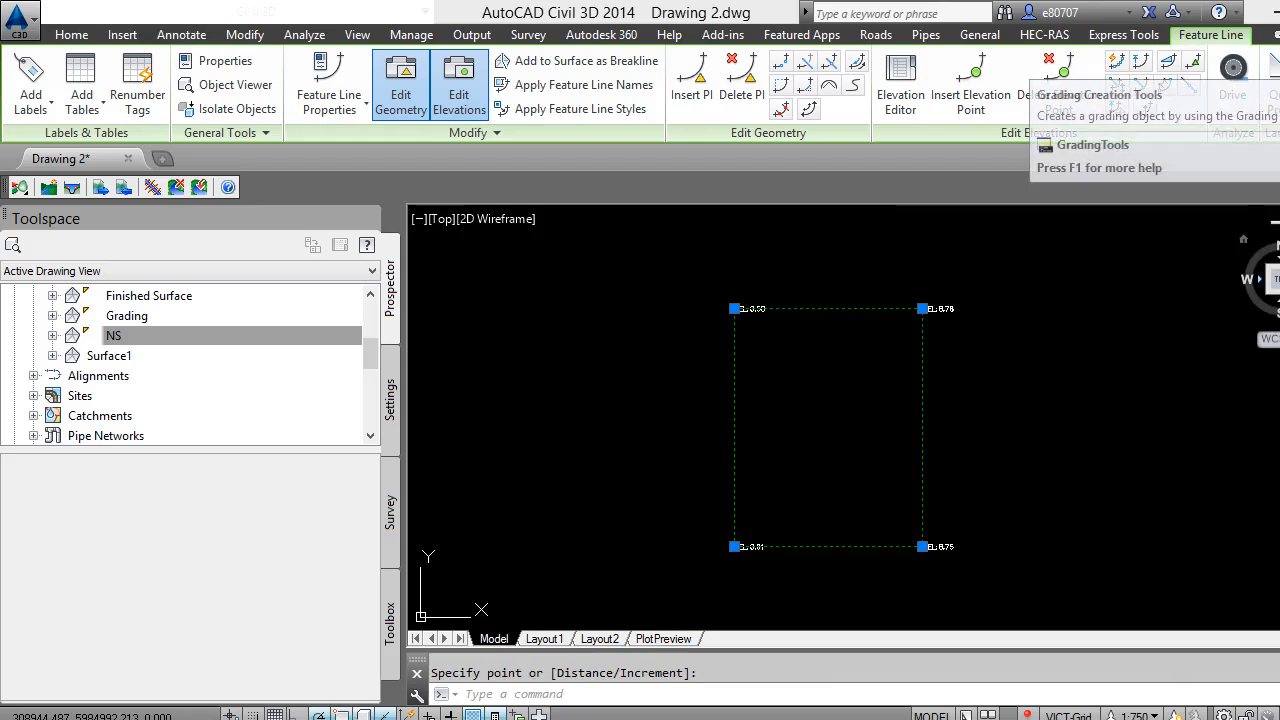
Set up the Grading Creation Tools with group Batters in site Dam, target surface NS and criteria Grade to Surface
{"action": "left_click", "coordinate": [1272, 65]}
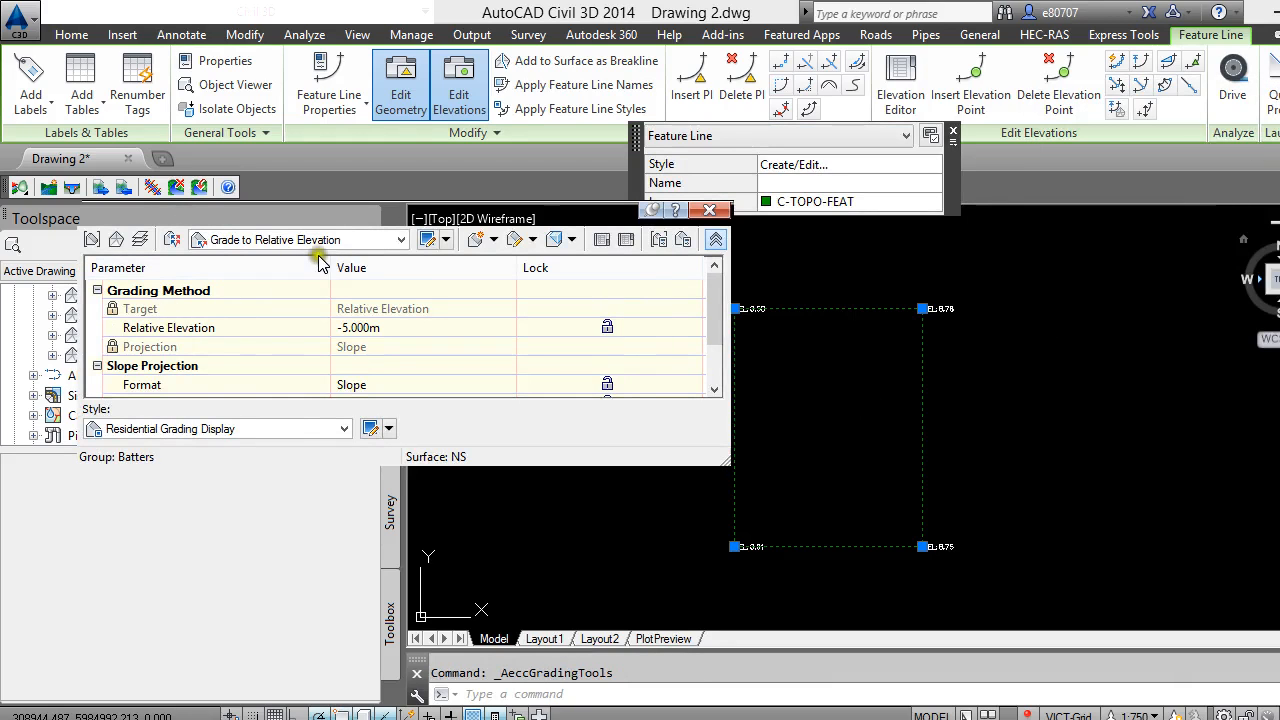
{"action": "left_click", "coordinate": [93, 240]}
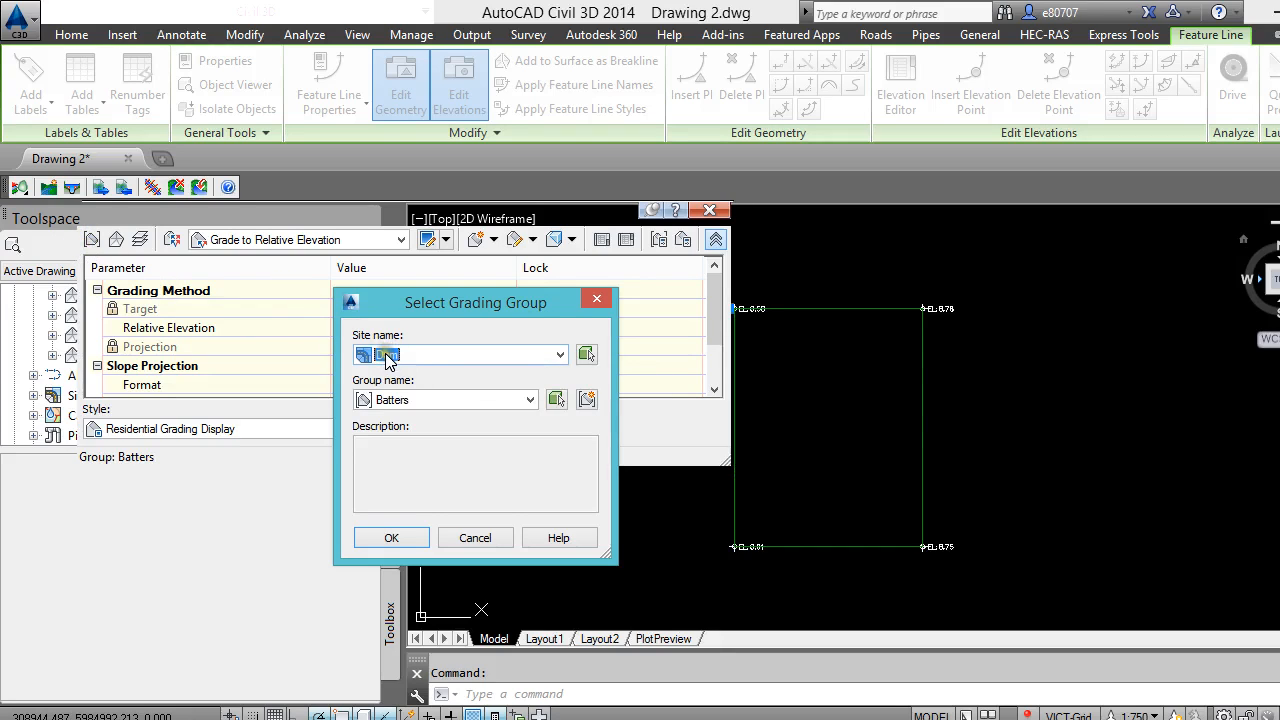
{"action": "left_click", "coordinate": [385, 536]}
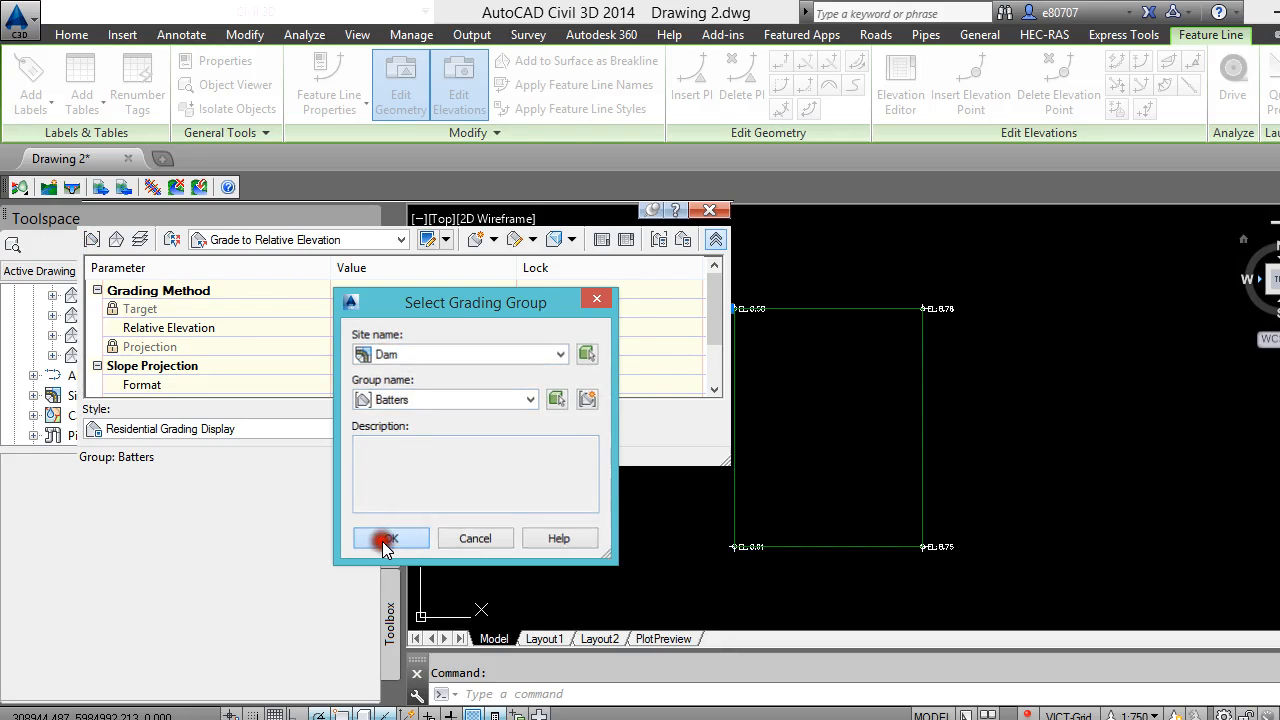
{"action": "left_click", "coordinate": [117, 242]}
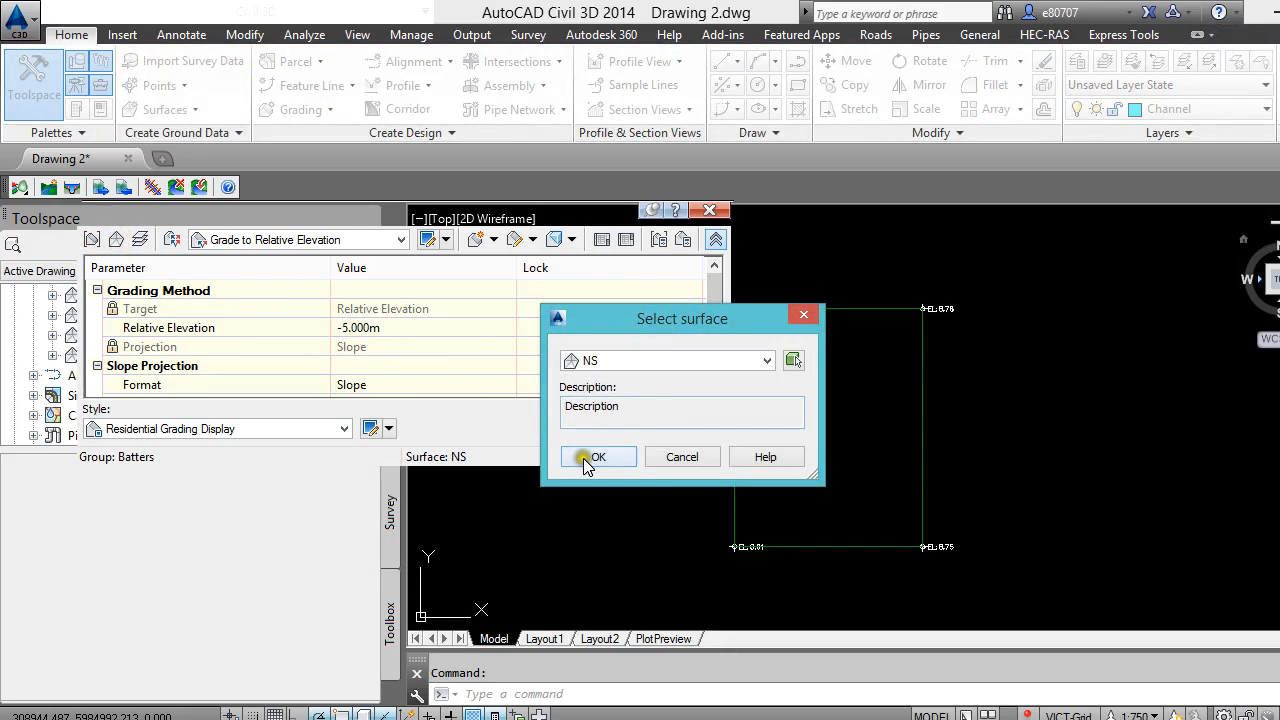
{"action": "left_click", "coordinate": [585, 459]}
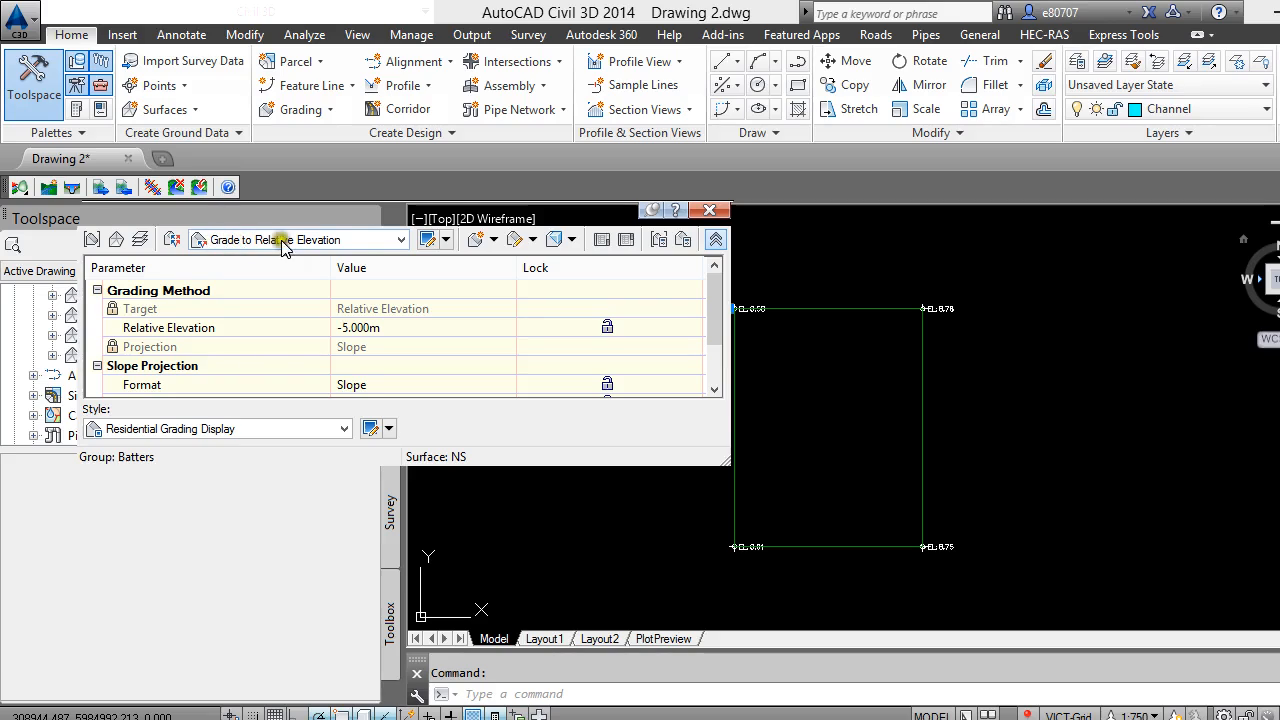
{"action": "left_click", "coordinate": [401, 241]}
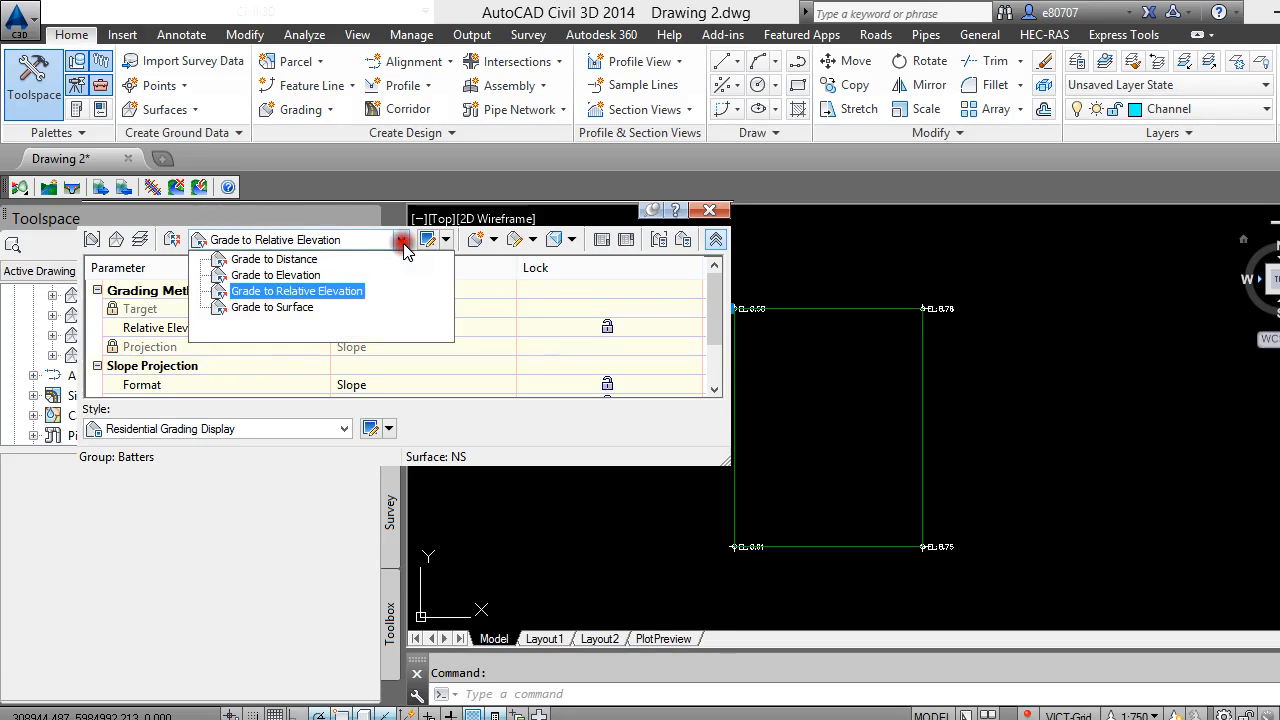
{"action": "left_click", "coordinate": [275, 308]}
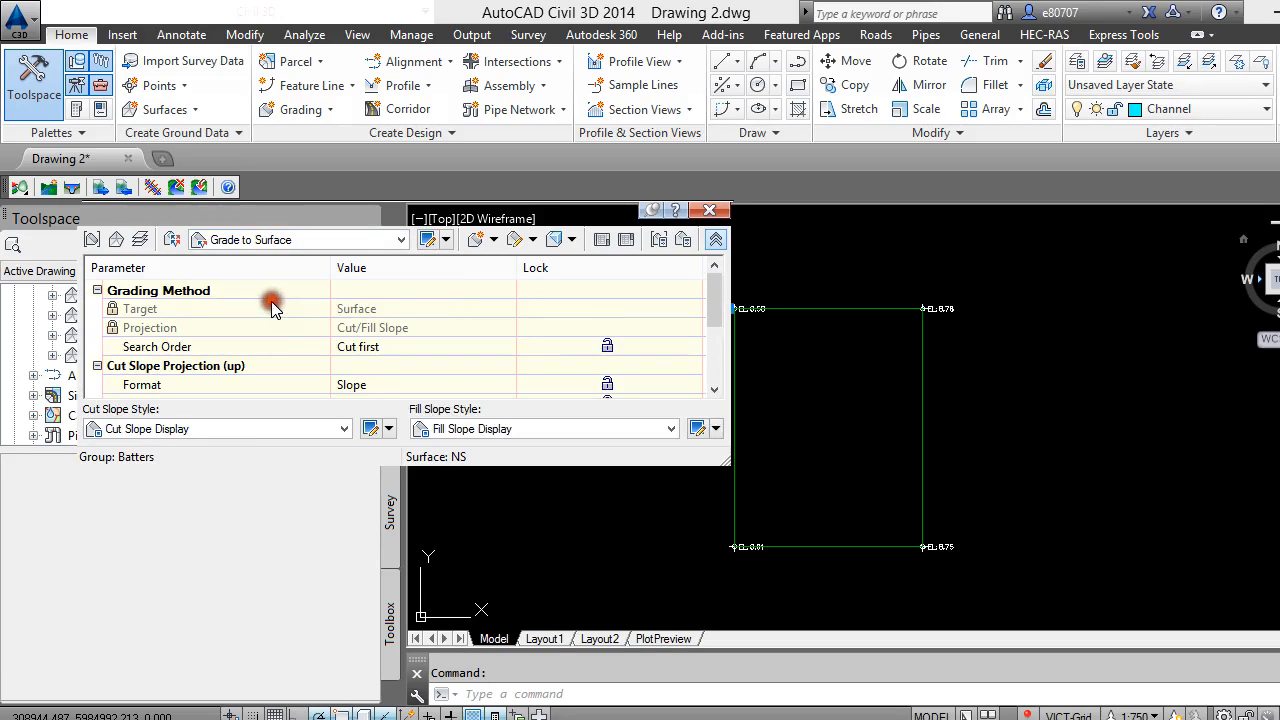
Create a grading outside the rectangular feature line along its entire length, with cut and fill slopes of 3.00:1
{"action": "left_click", "coordinate": [450, 241]}
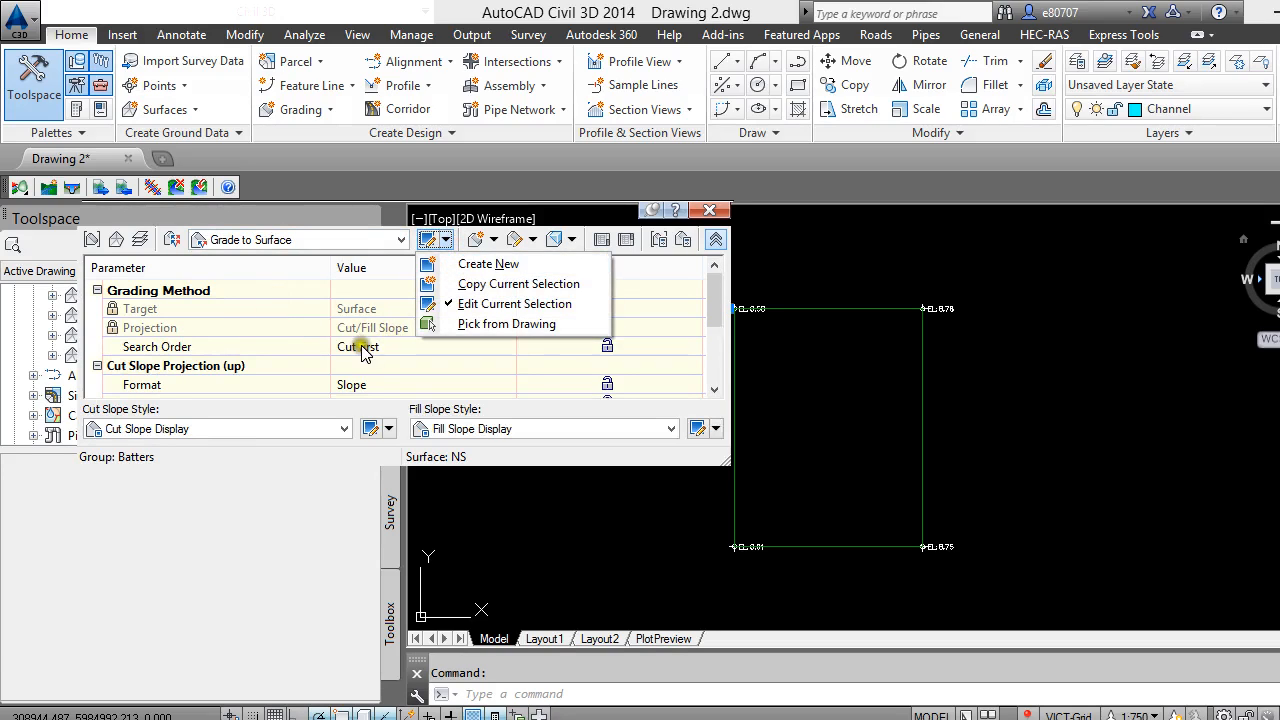
{"action": "left_click", "coordinate": [493, 240]}
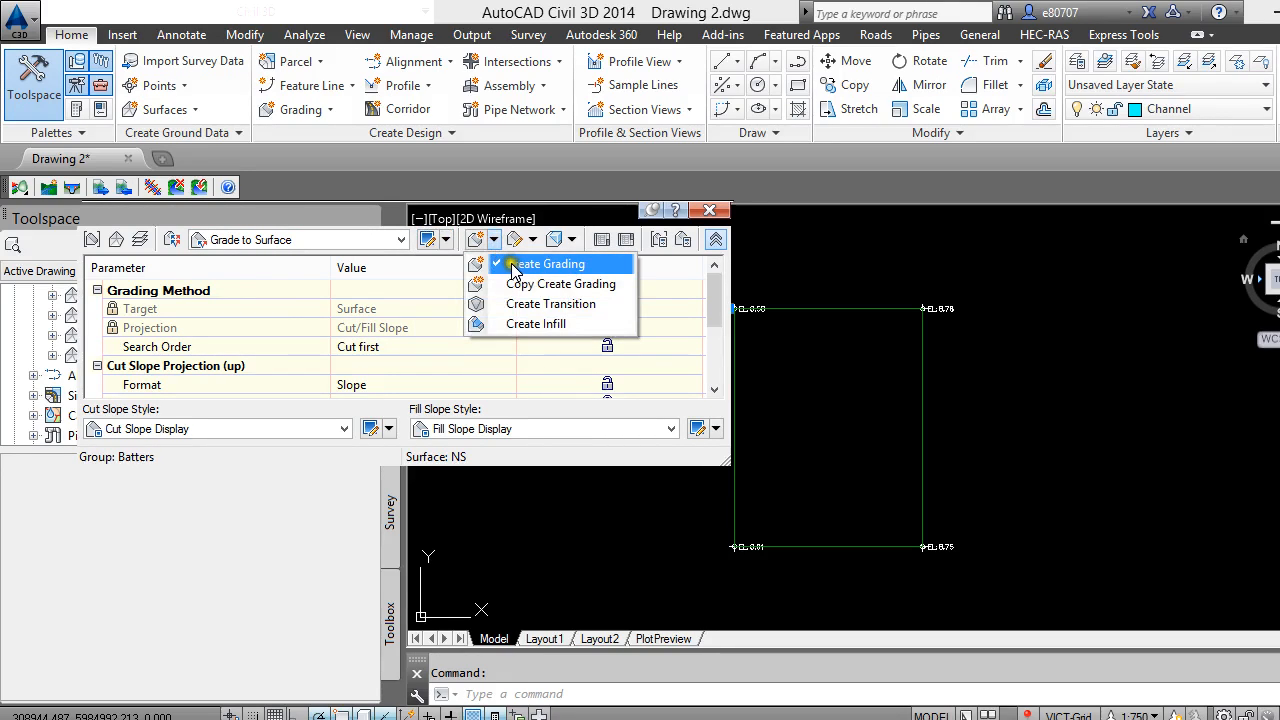
{"action": "left_click", "coordinate": [516, 270]}
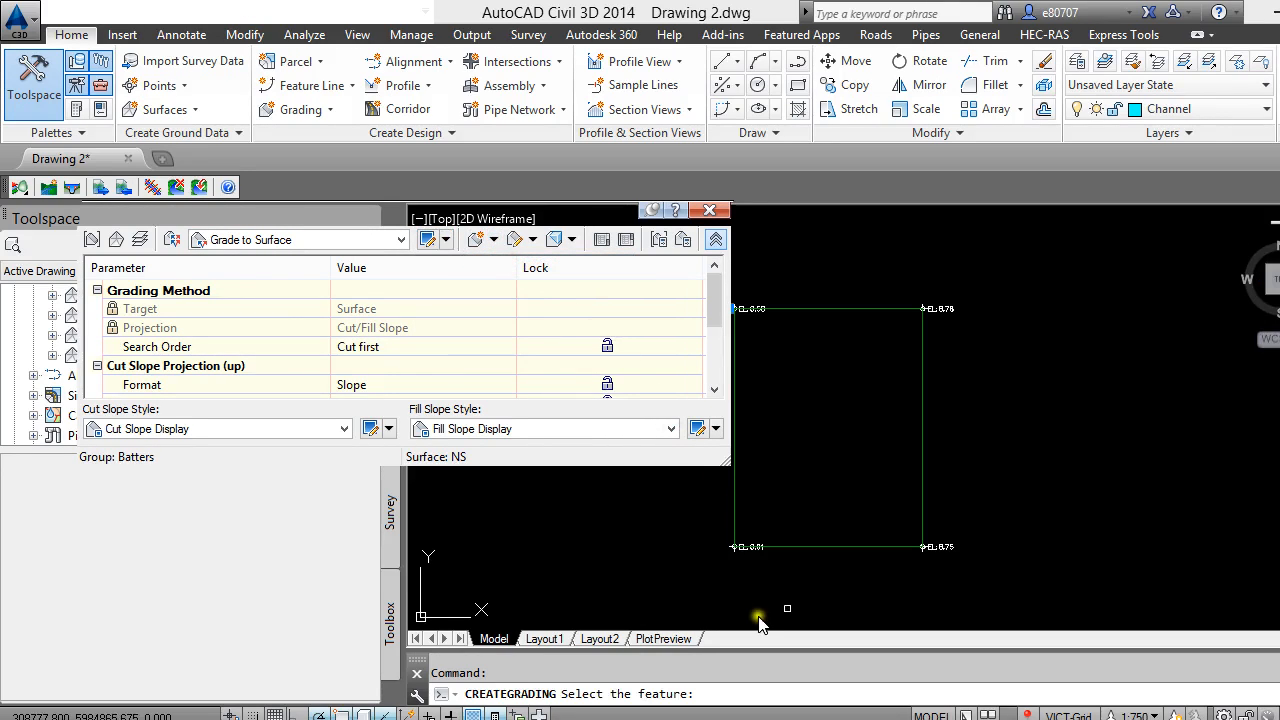
{"action": "scroll", "coordinate": [800, 595], "scroll_direction": "down", "scroll_amount": 1}
{"action": "scroll", "coordinate": [822, 511], "scroll_direction": "up", "scroll_amount": 2}
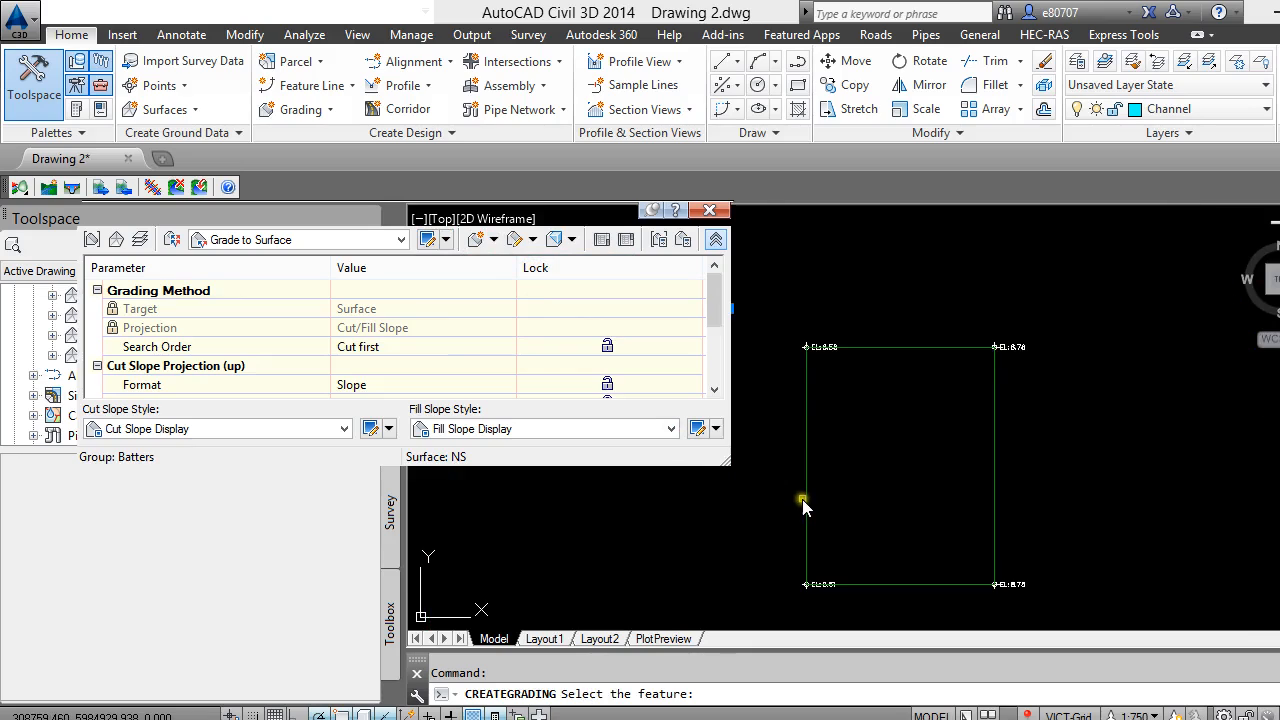
{"action": "left_click", "coordinate": [808, 505]}
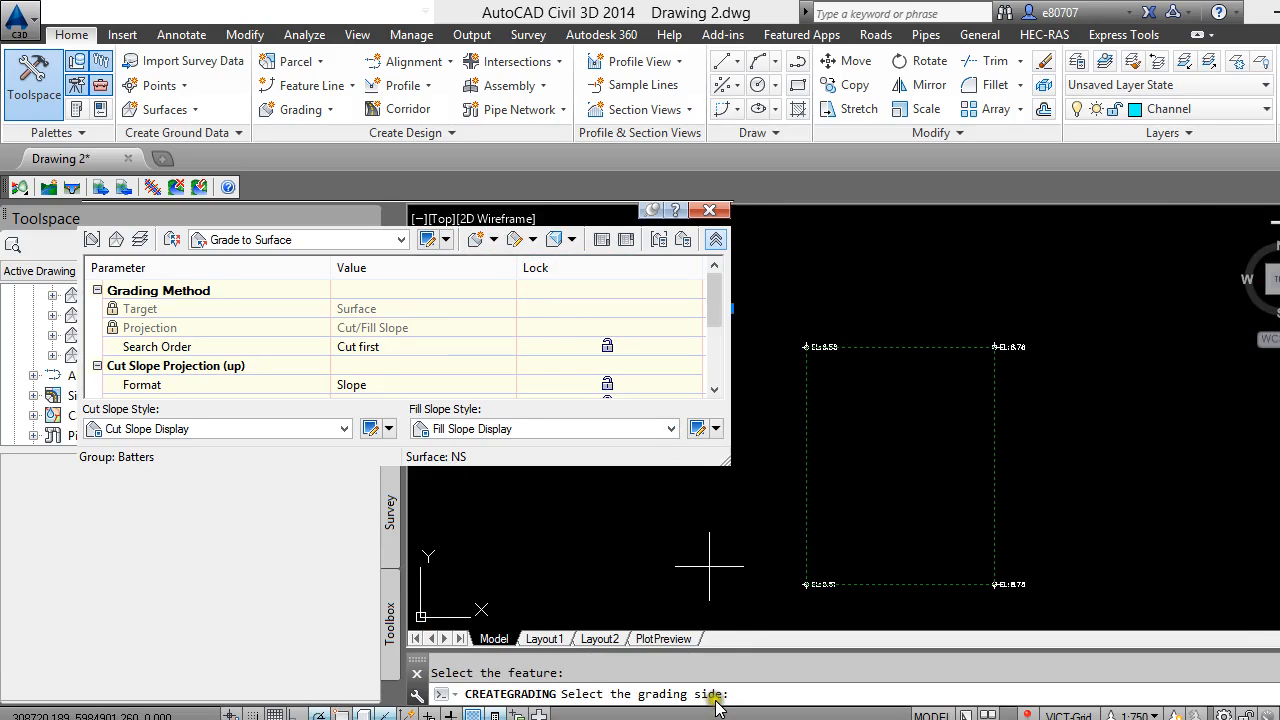
{"action": "left_click", "coordinate": [760, 500]}
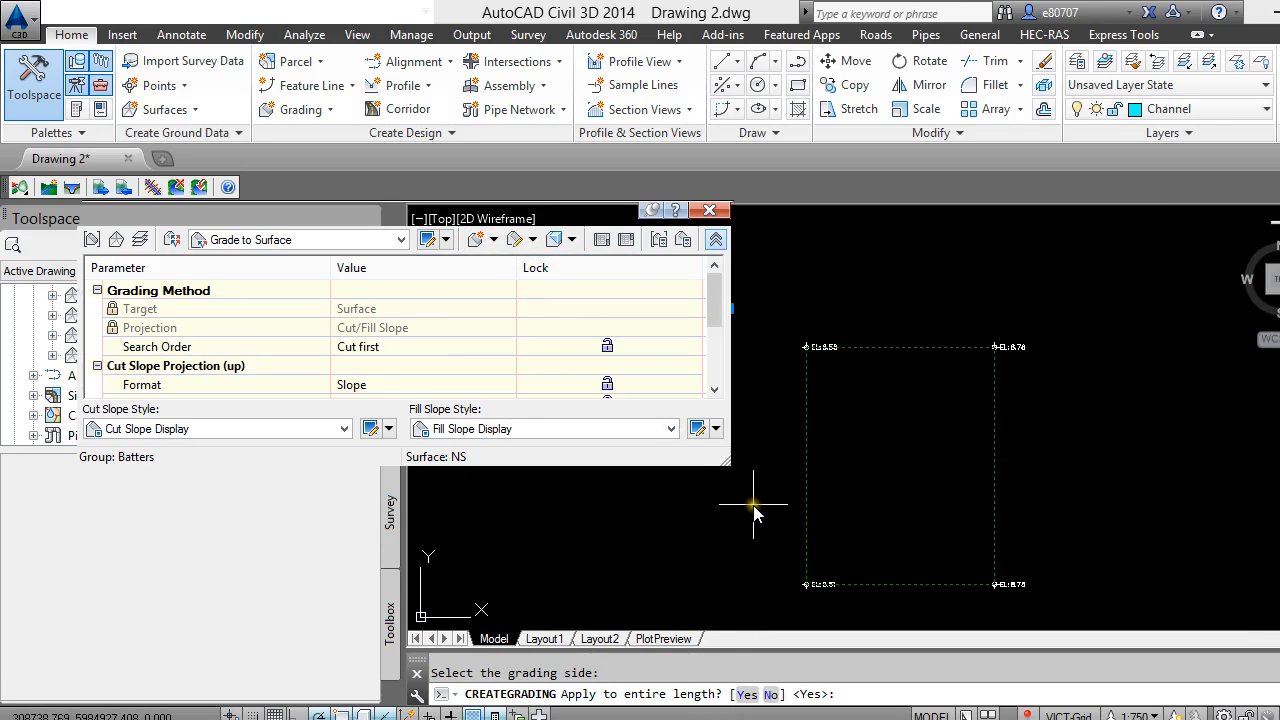
{"action": "key", "text": "Return"}
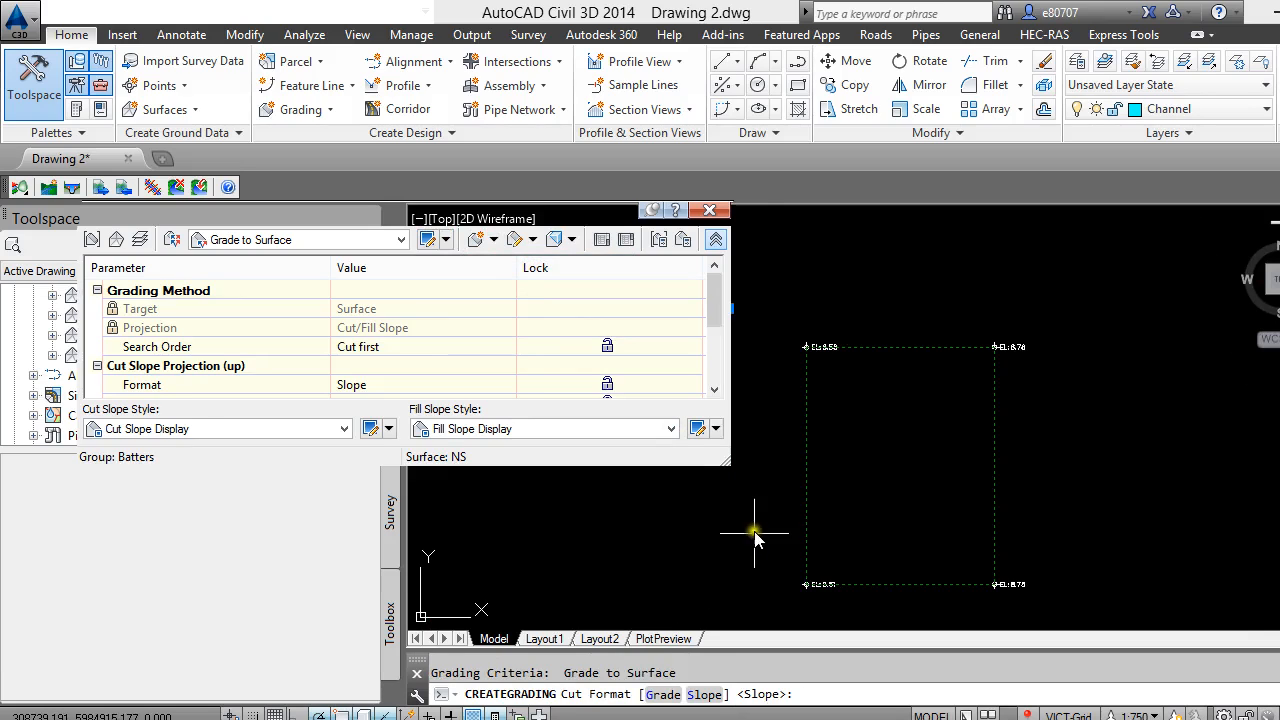
{"action": "key", "text": "Return"}
{"action": "key", "text": "Return"}
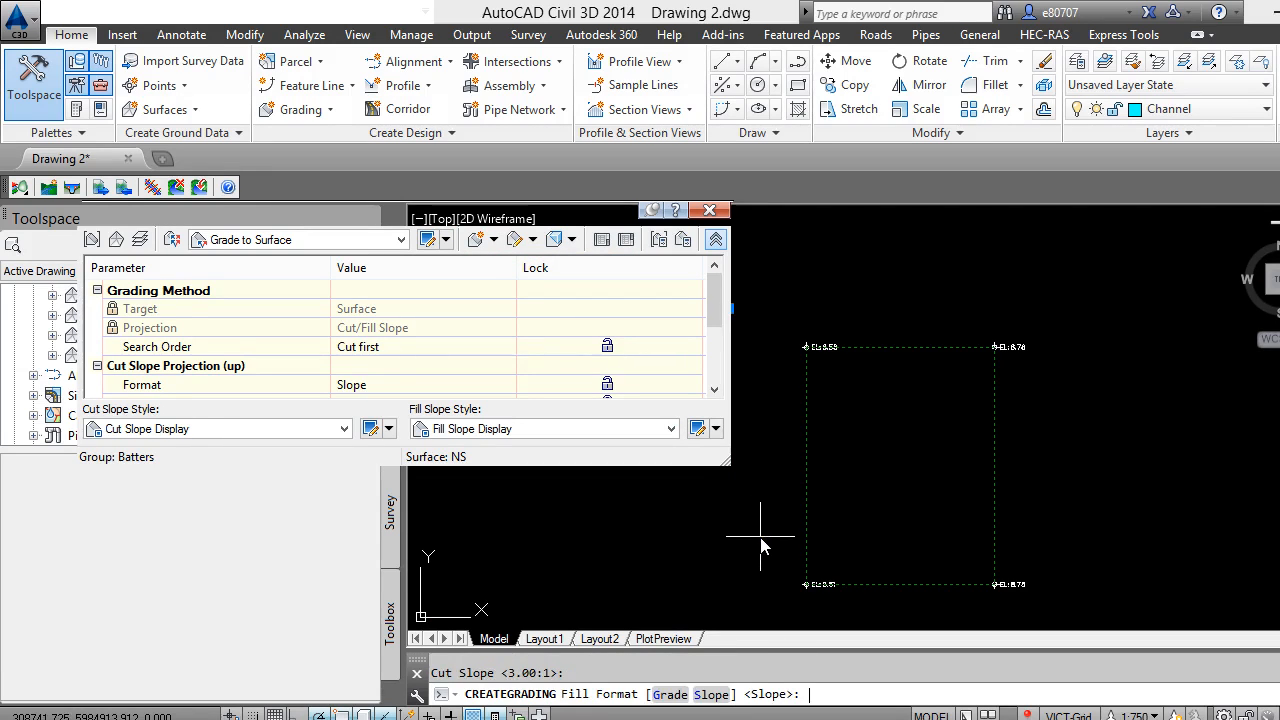
{"action": "key", "text": "Return"}
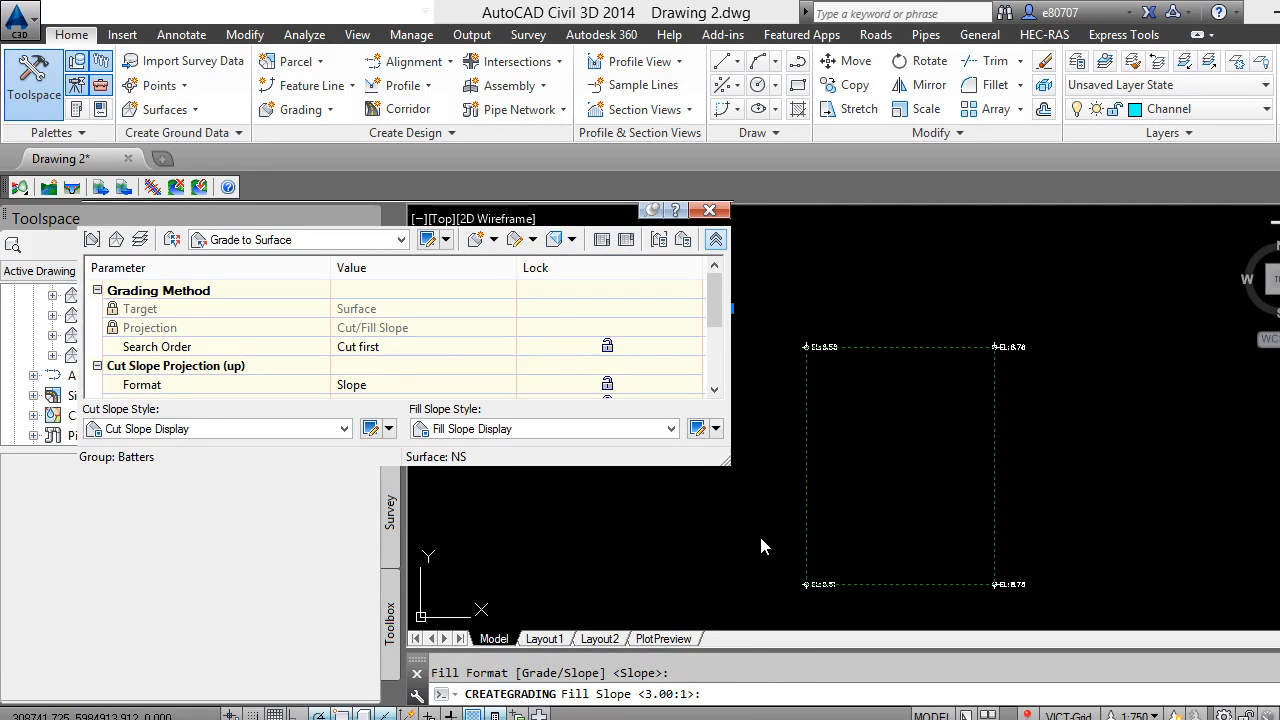
{"action": "key", "text": "Return"}
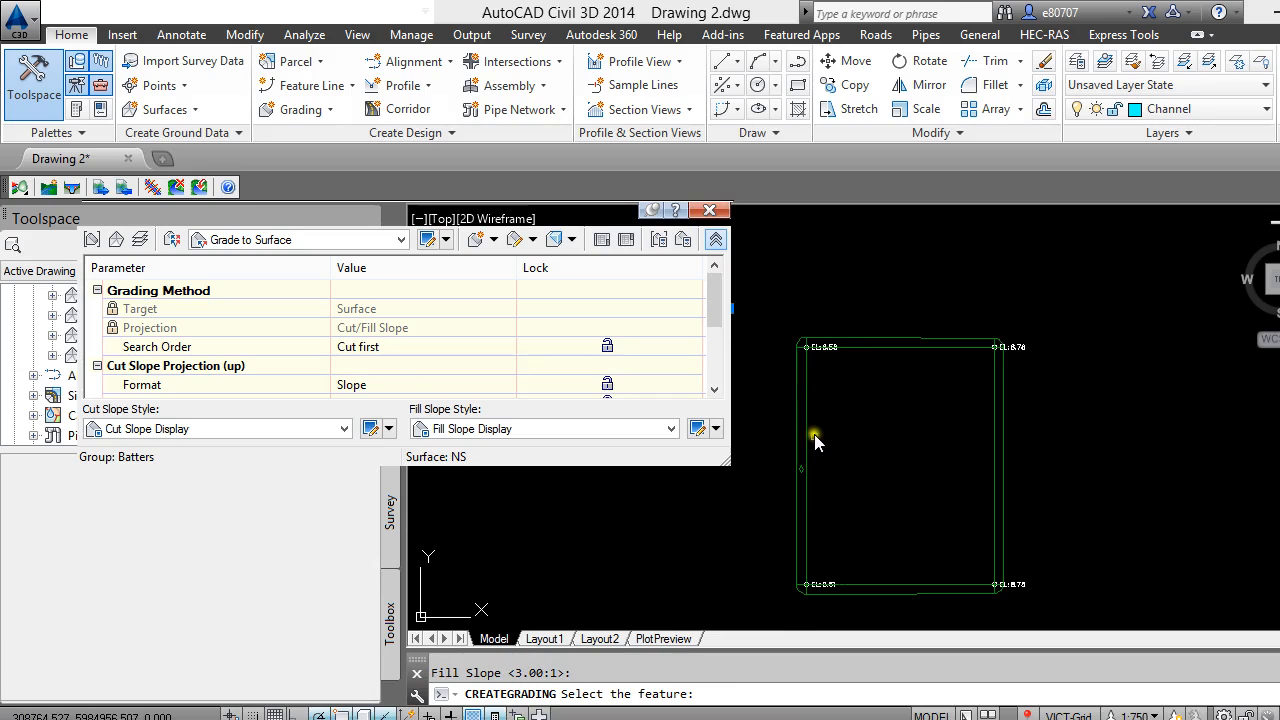
Examine the grading along the pond's western edge up close and close the Grading Creation Tools
{"action": "scroll", "coordinate": [814, 440], "scroll_direction": "up", "scroll_amount": 2}
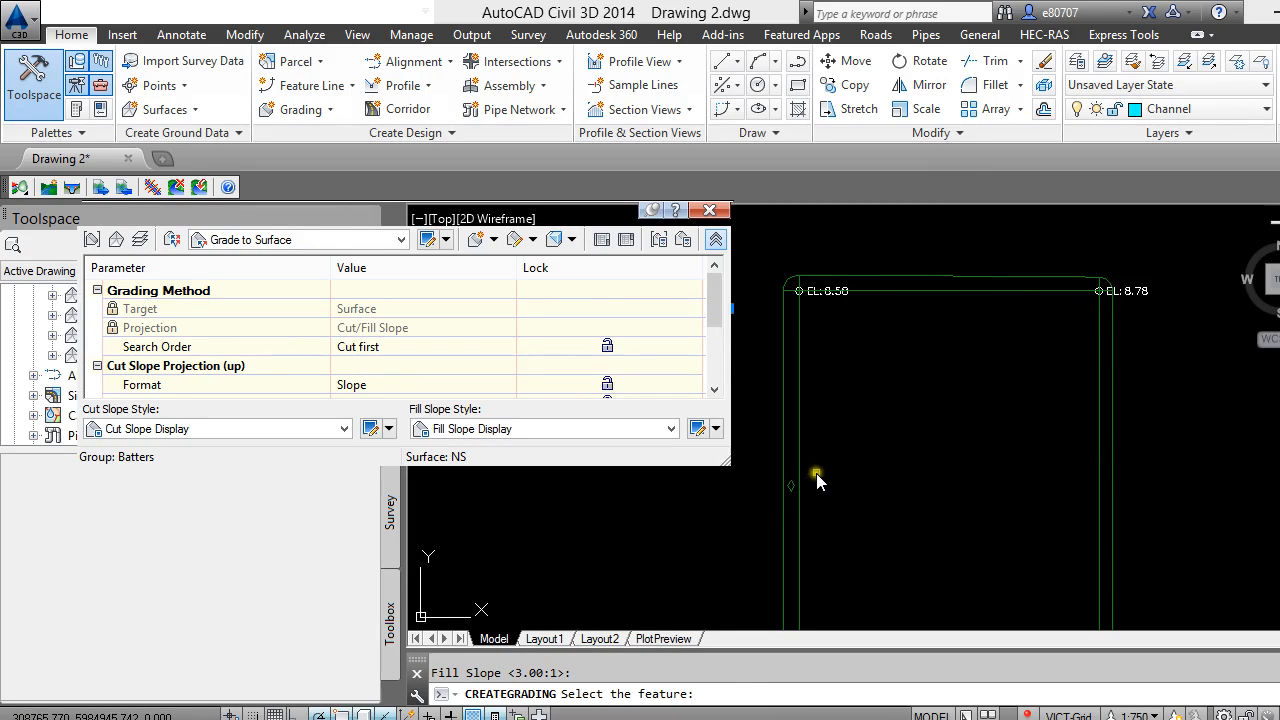
{"action": "scroll", "coordinate": [806, 487], "scroll_direction": "up", "scroll_amount": 2}
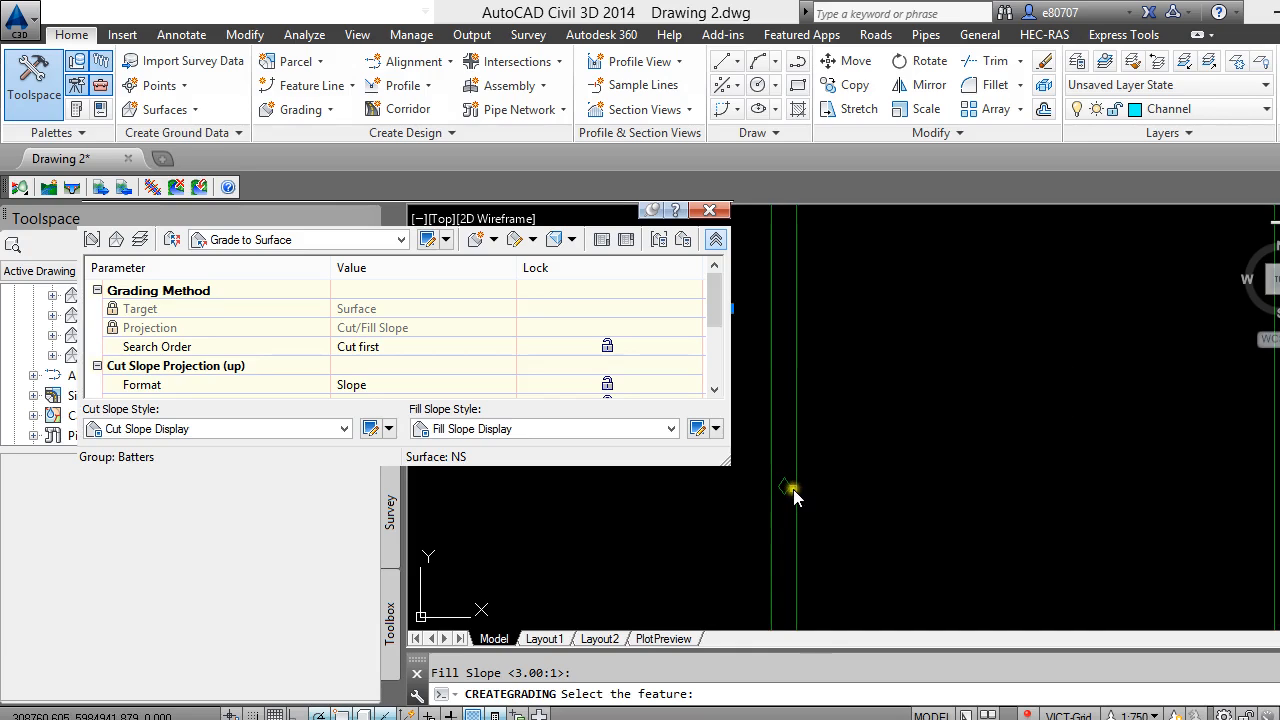
{"action": "left_click", "coordinate": [709, 210]}
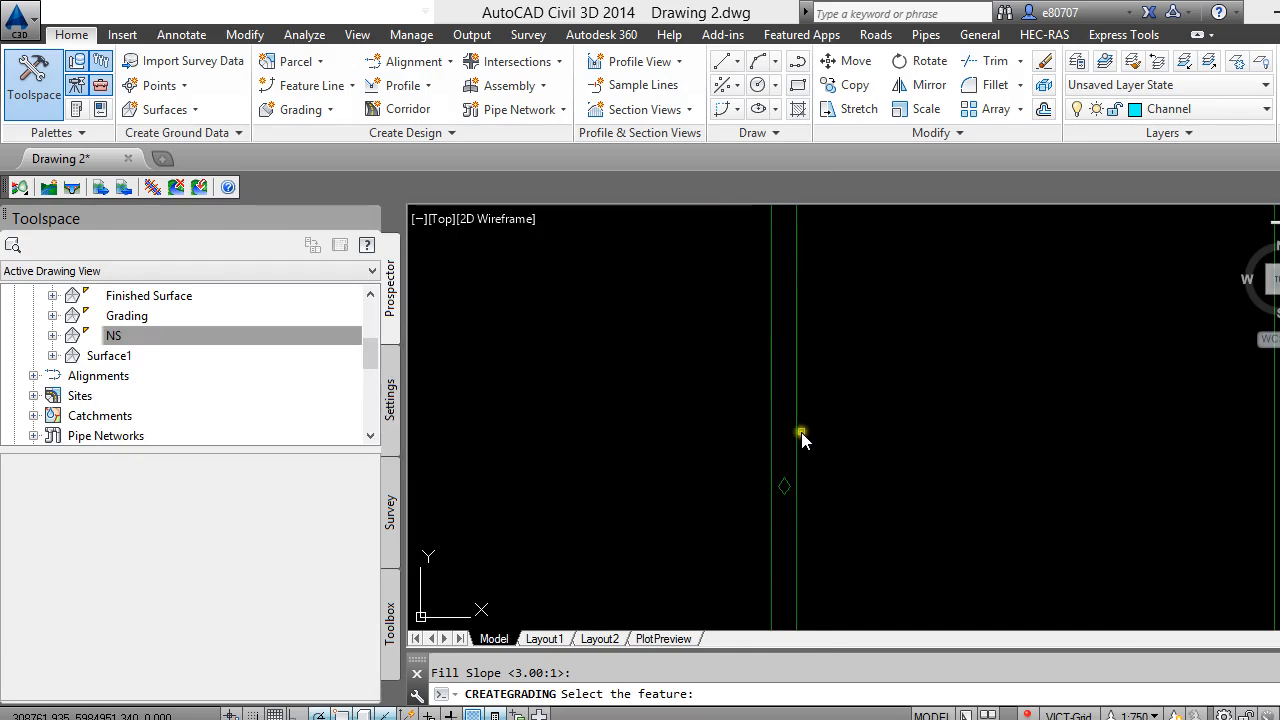
Offset the rectangular feature line 3 m to the inside with an elevation difference of 0
{"action": "left_click", "coordinate": [799, 419]}
{"action": "key", "text": "Escape"}
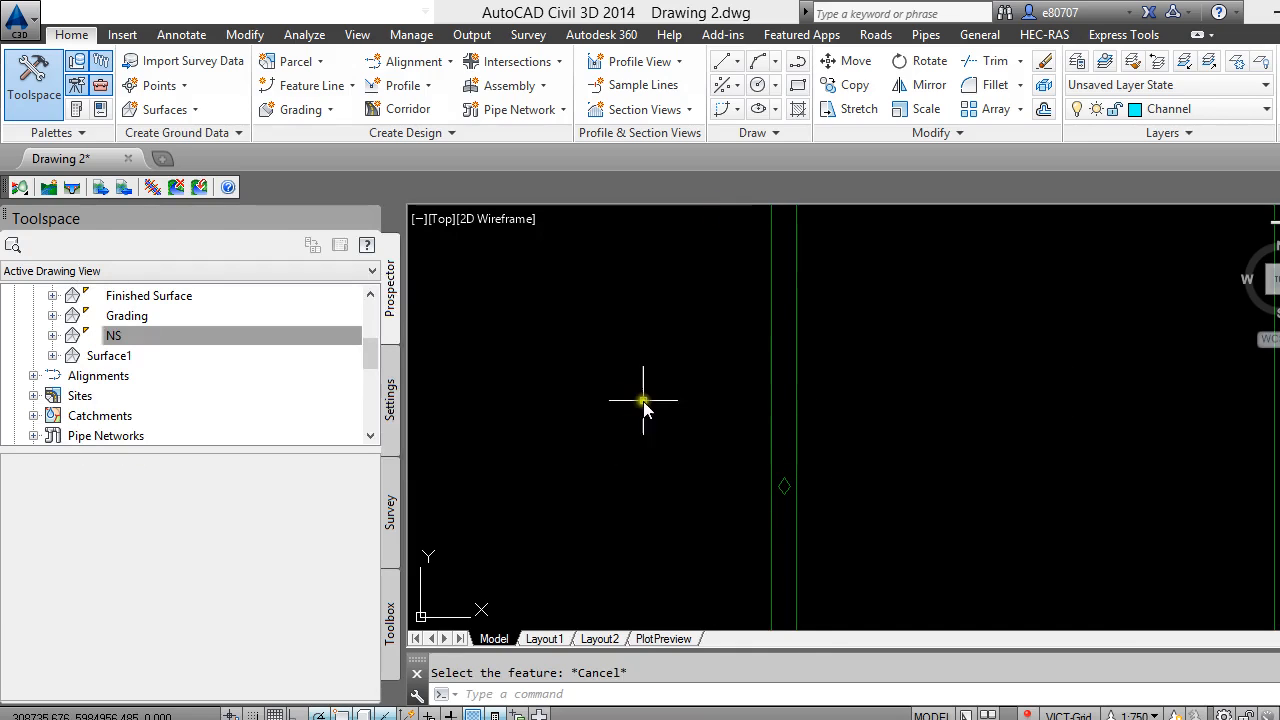
{"action": "left_click", "coordinate": [797, 398]}
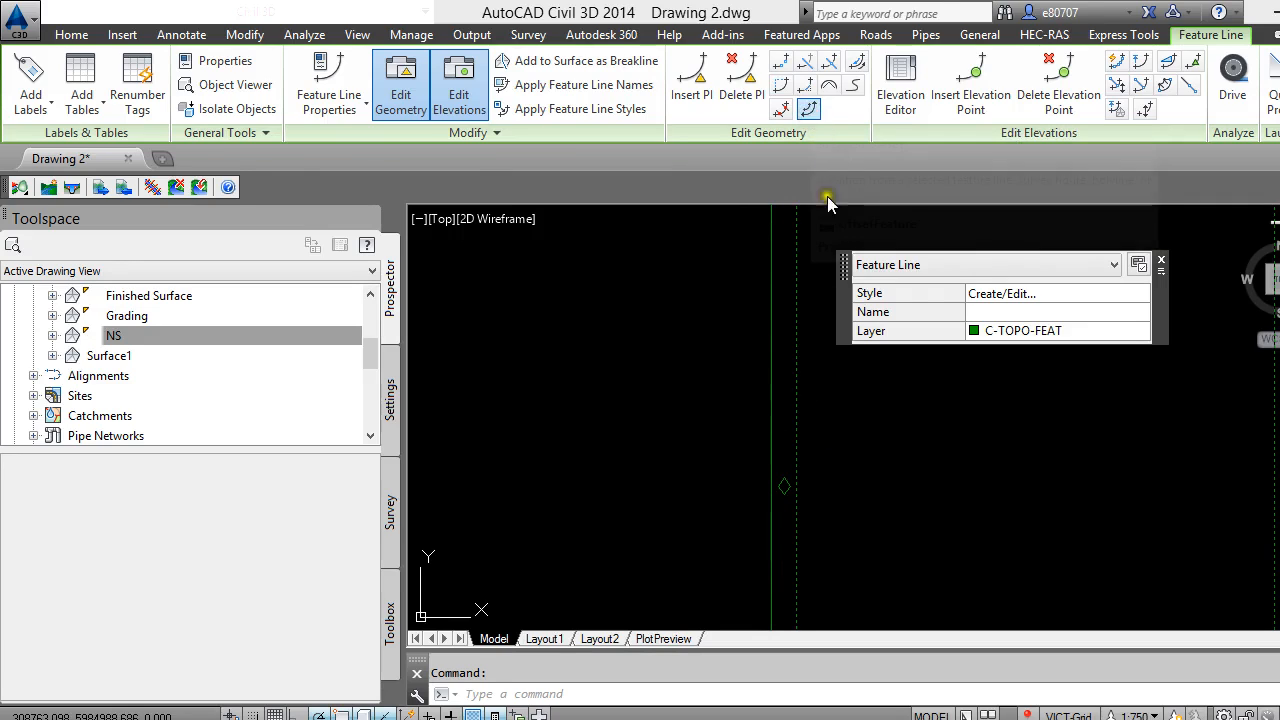
{"action": "left_click", "coordinate": [811, 112]}
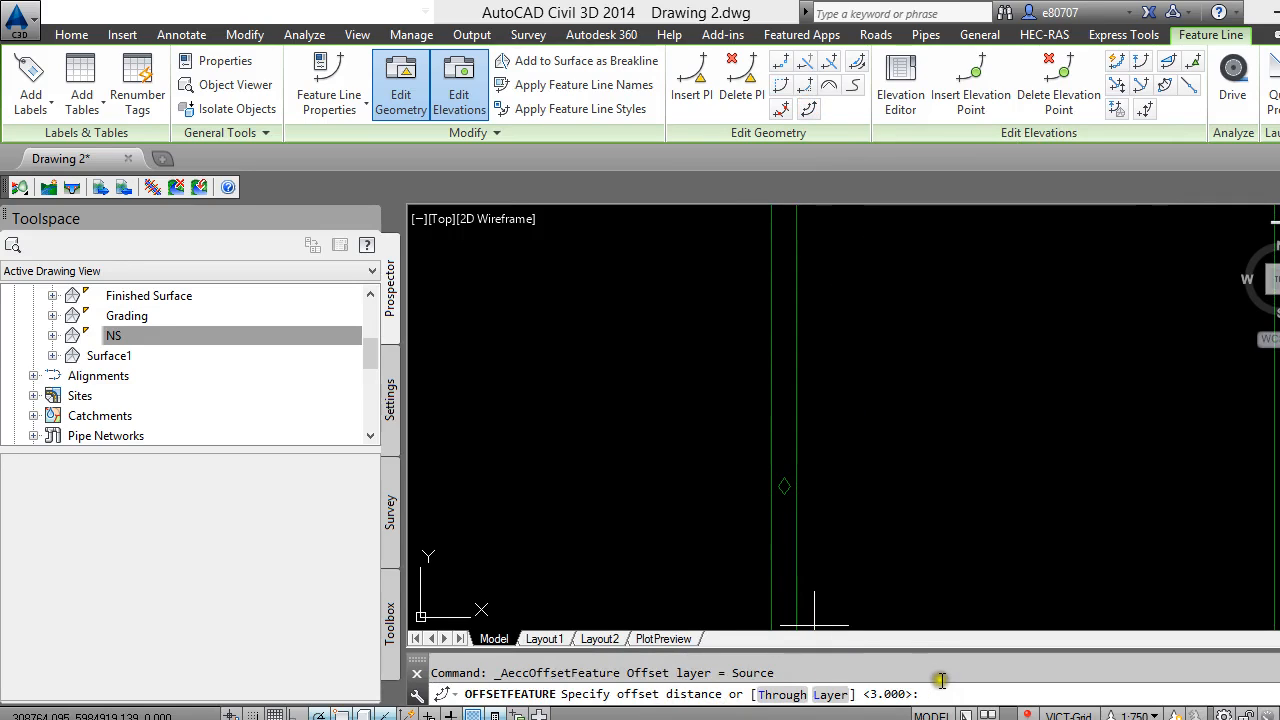
{"action": "key", "text": "Return"}
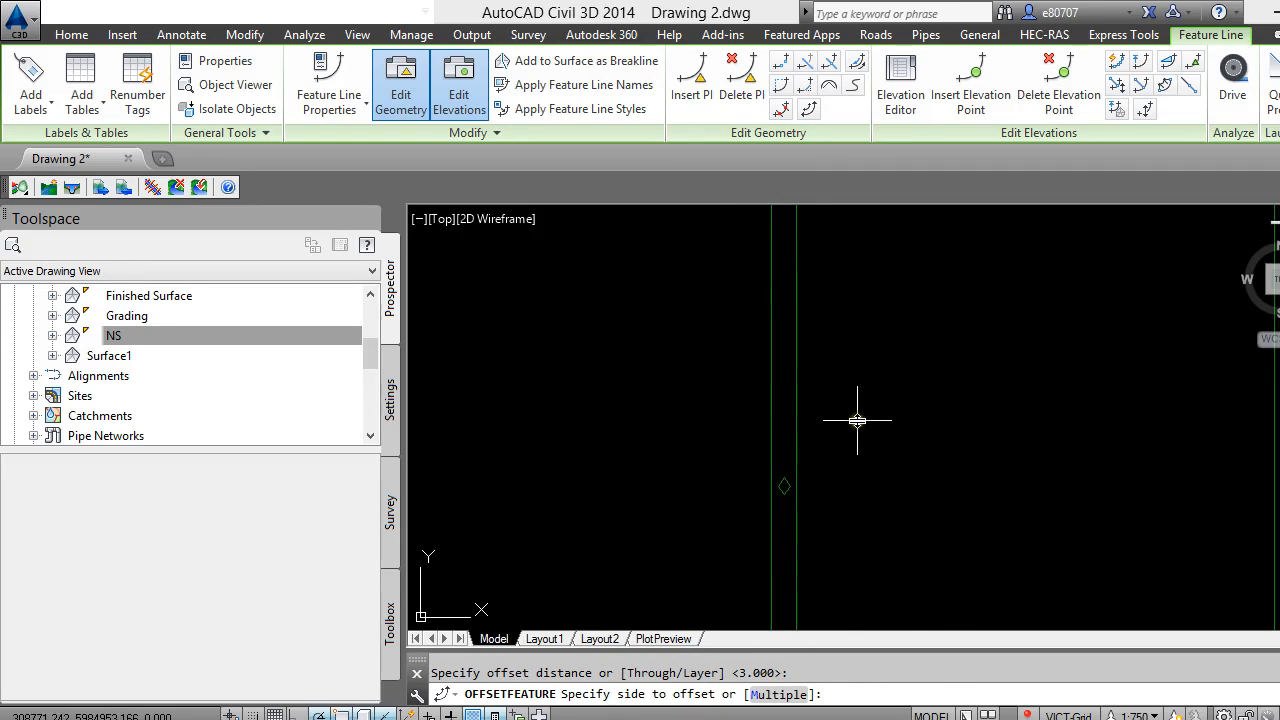
{"action": "left_click", "coordinate": [853, 421]}
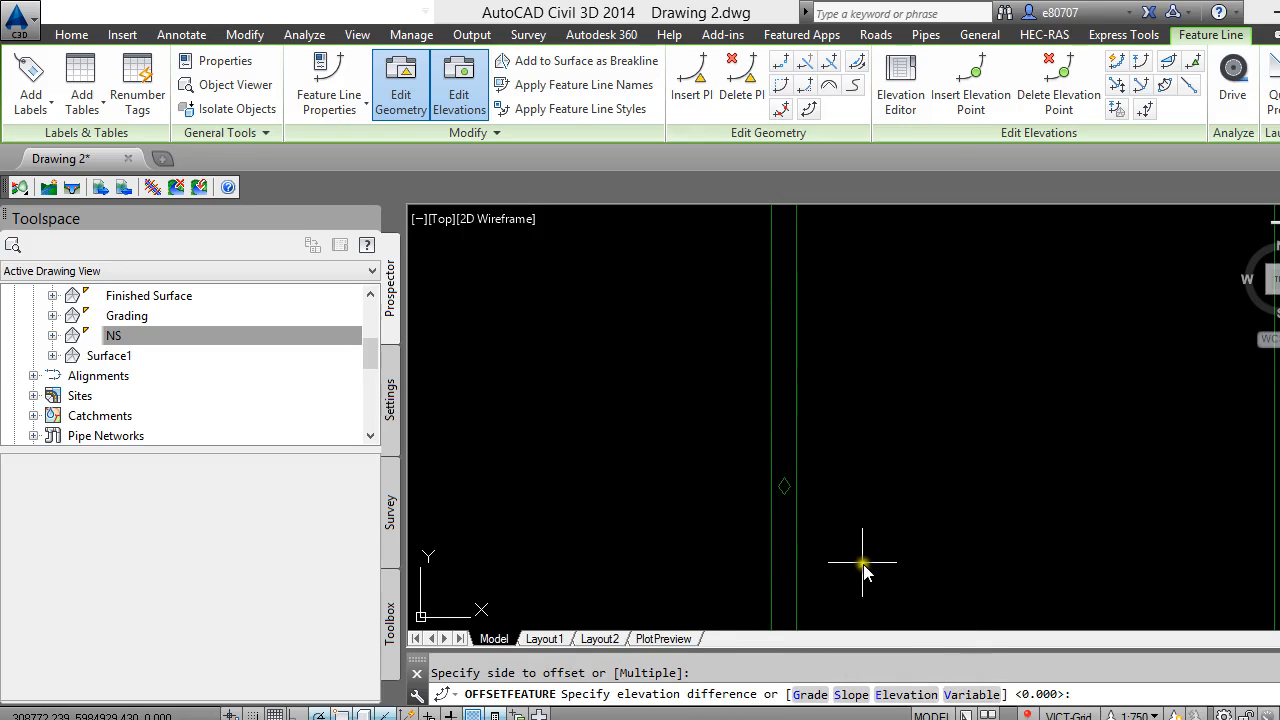
{"action": "key", "text": "Return"}
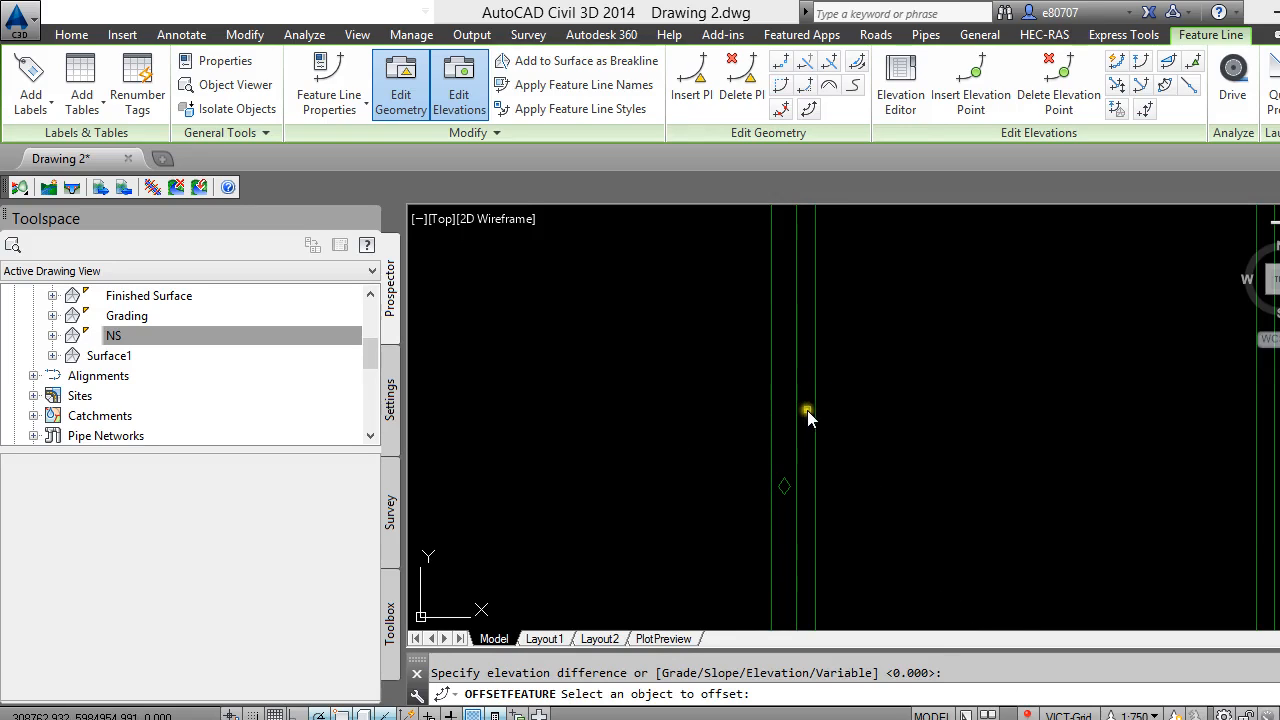
Set up the Grading Creation Tools with group Batters in site Dam and criteria Grade to Elevation
{"action": "scroll", "coordinate": [710, 460], "scroll_direction": "down", "scroll_amount": 2}
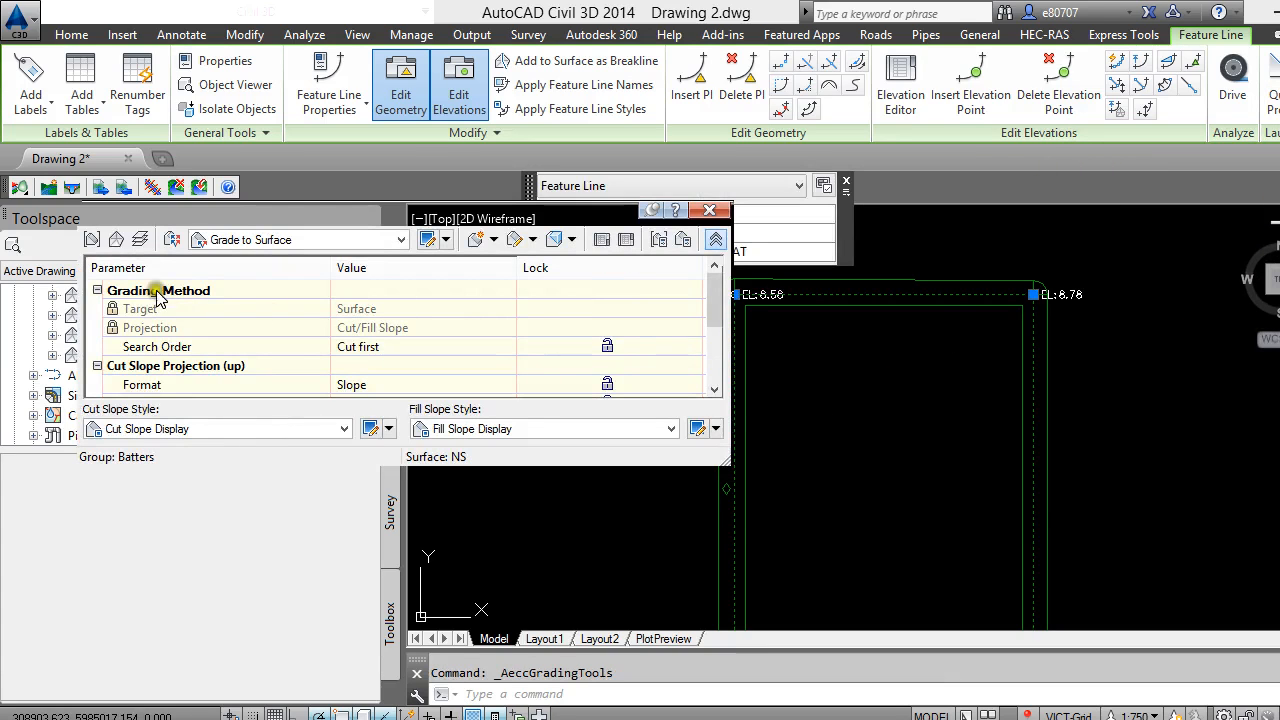
{"action": "left_click", "coordinate": [89, 239]}
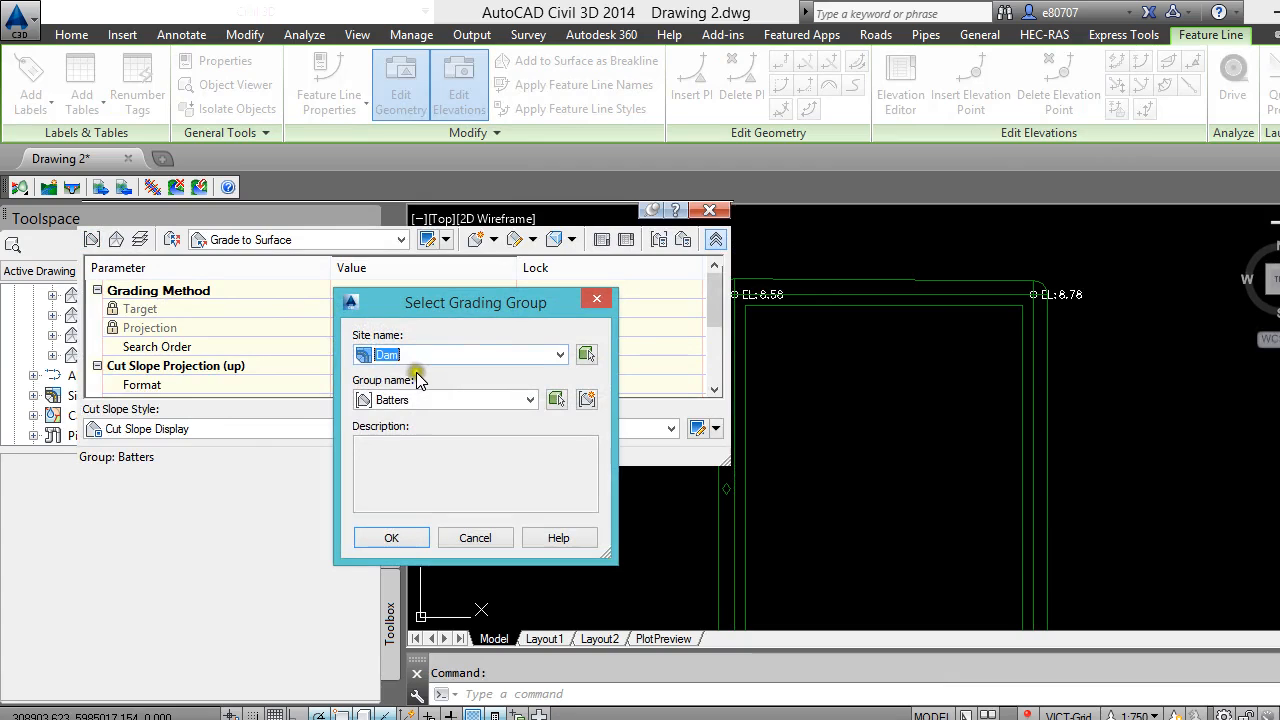
{"action": "left_click", "coordinate": [386, 535]}
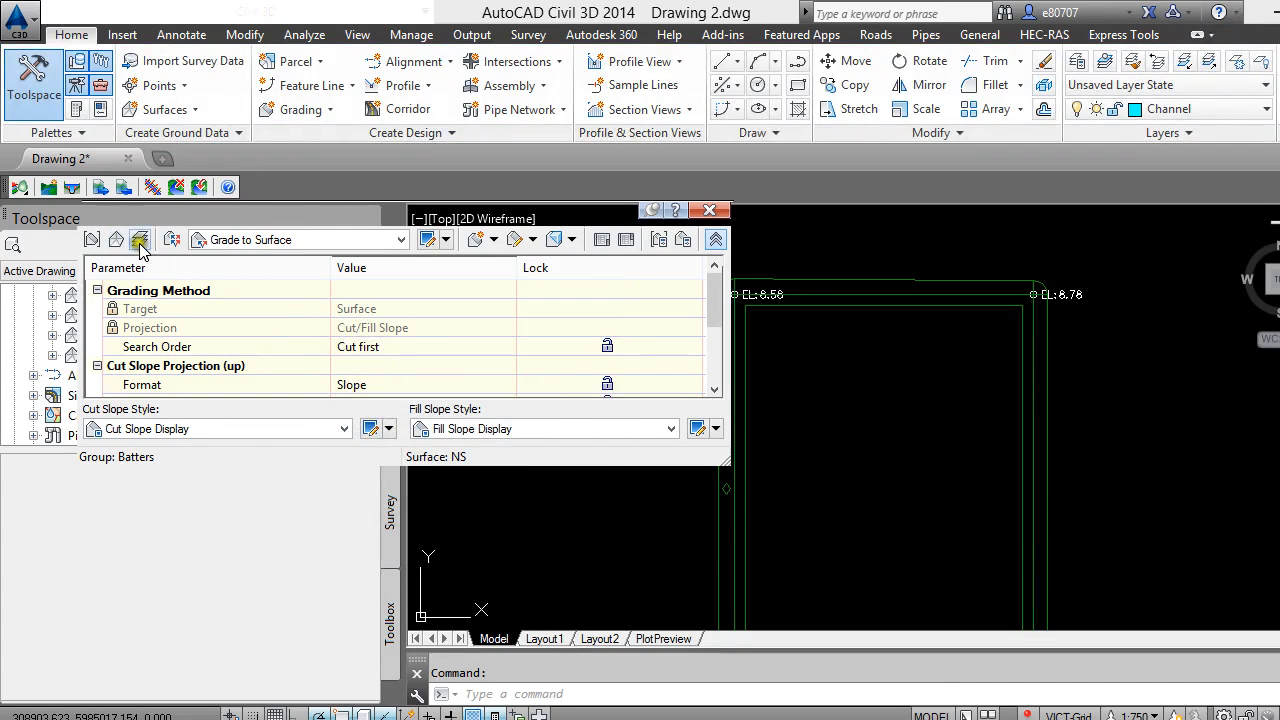
{"action": "left_click", "coordinate": [312, 243]}
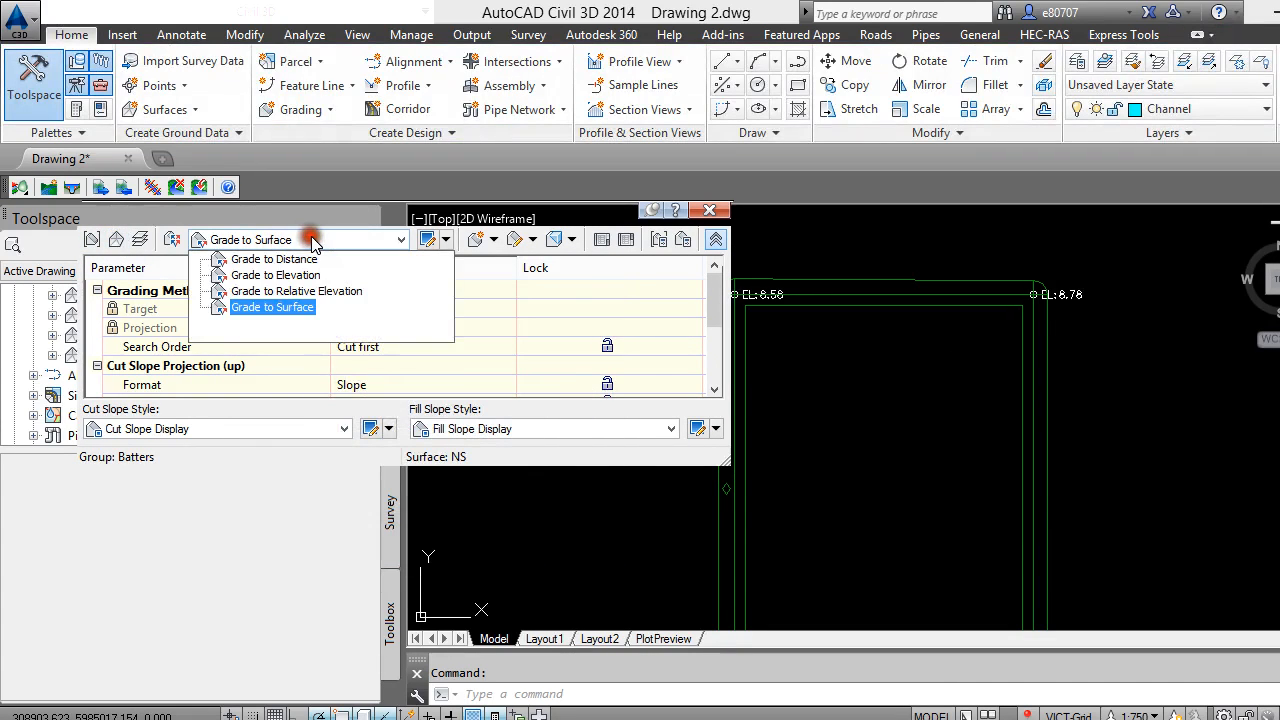
{"action": "left_click", "coordinate": [290, 275]}
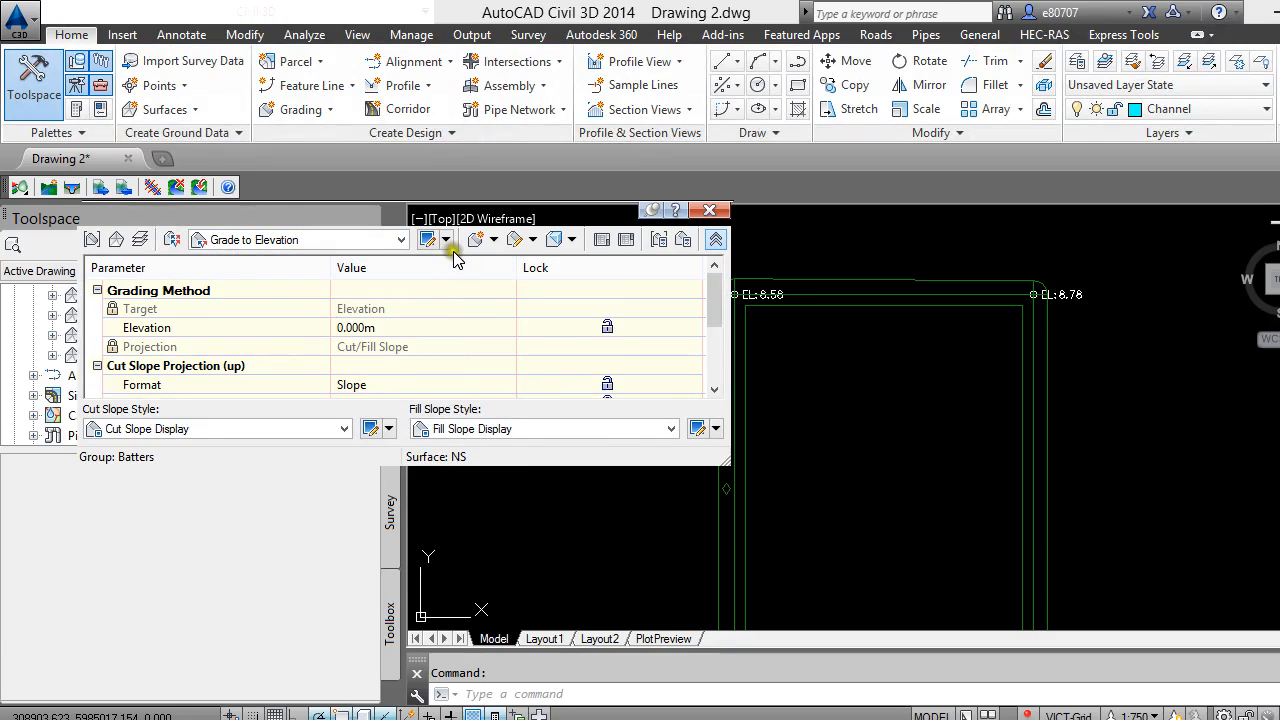
Create a grading inside the inner offset feature line along its entire length, to elevation -5 m with 3:1 cut and fill slopes
{"action": "left_click", "coordinate": [493, 240]}
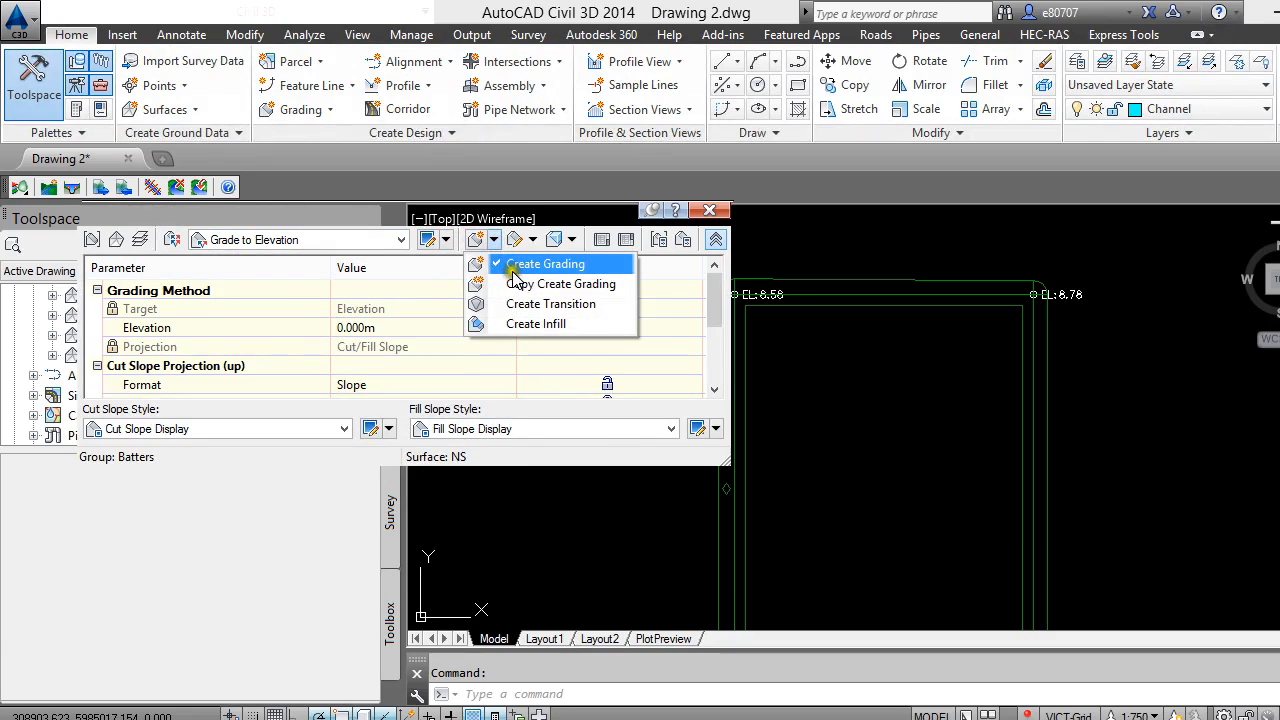
{"action": "left_click", "coordinate": [512, 270]}
{"action": "left_click", "coordinate": [746, 480]}
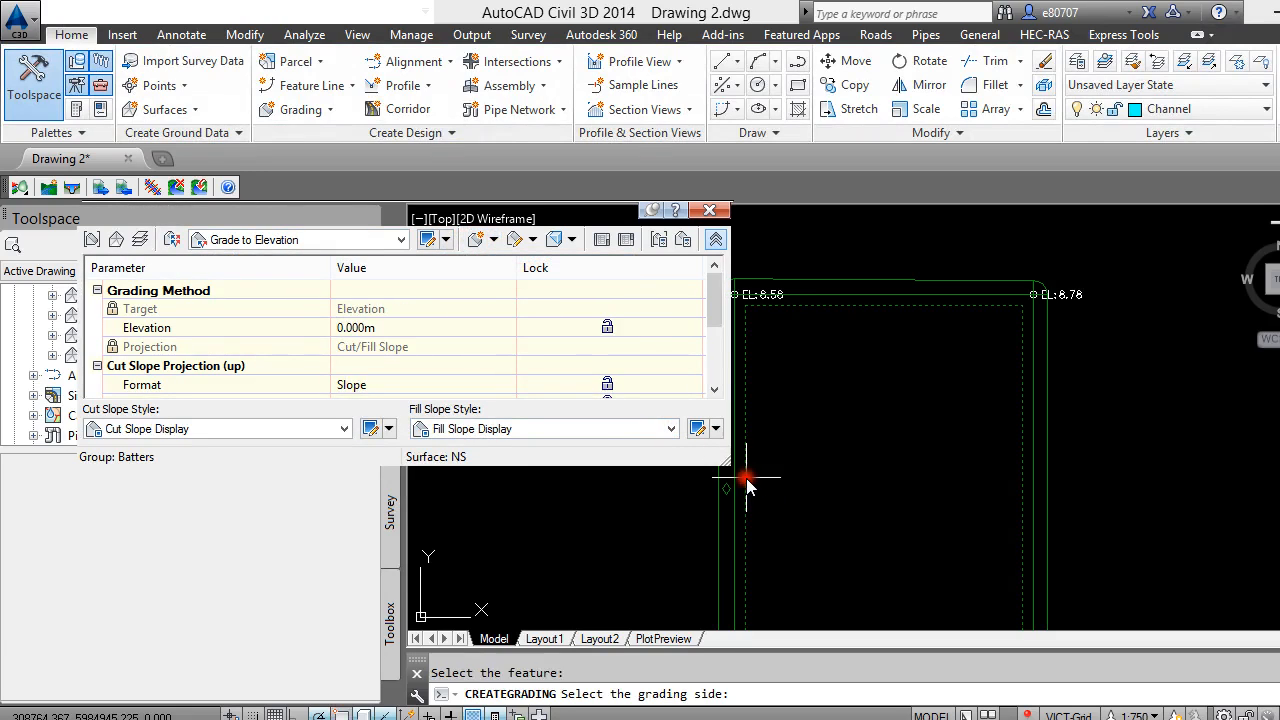
{"action": "left_click", "coordinate": [792, 478]}
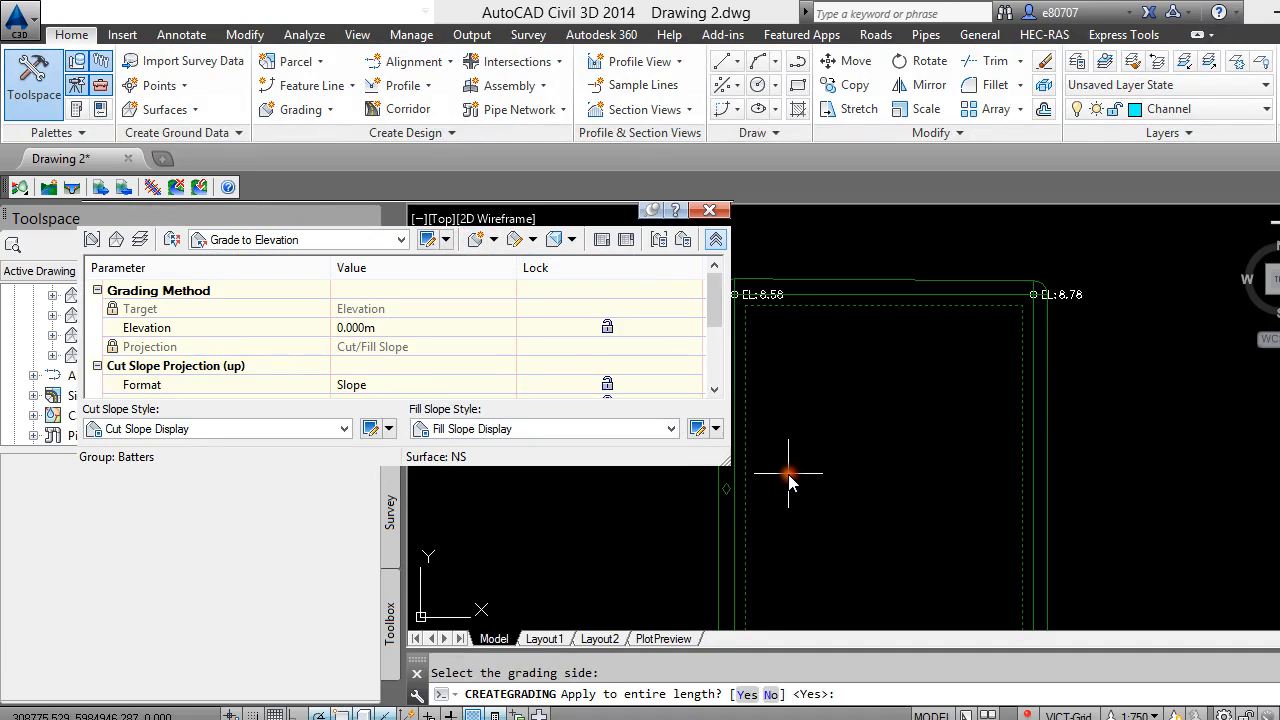
{"action": "key", "text": "Return"}
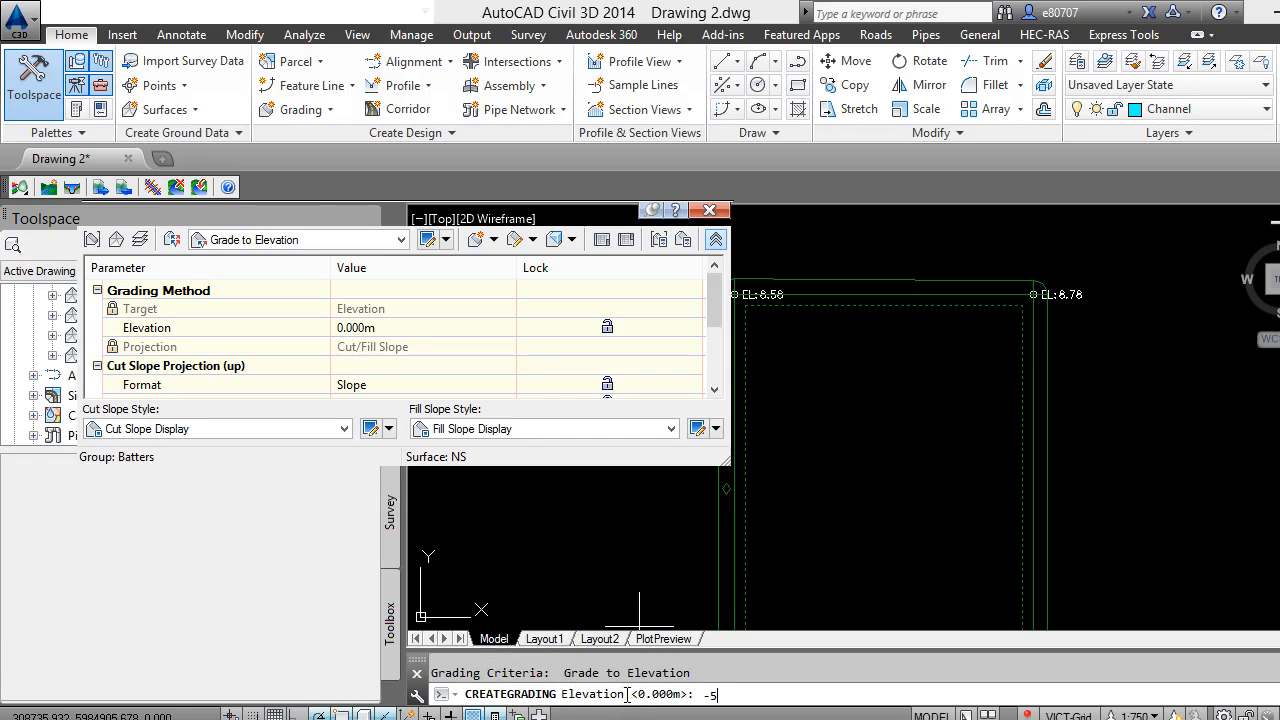
{"action": "key", "text": "Return"}
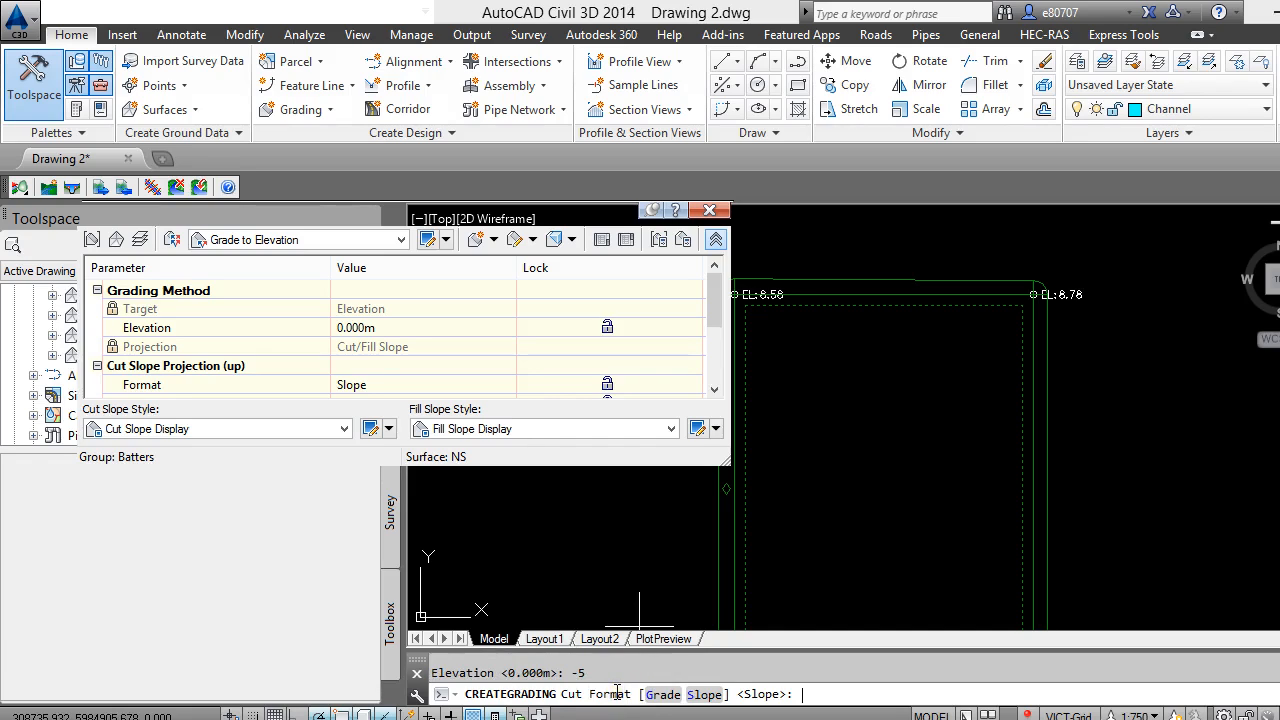
{"action": "key", "text": "Return"}
{"action": "type", "text": "3:1"}
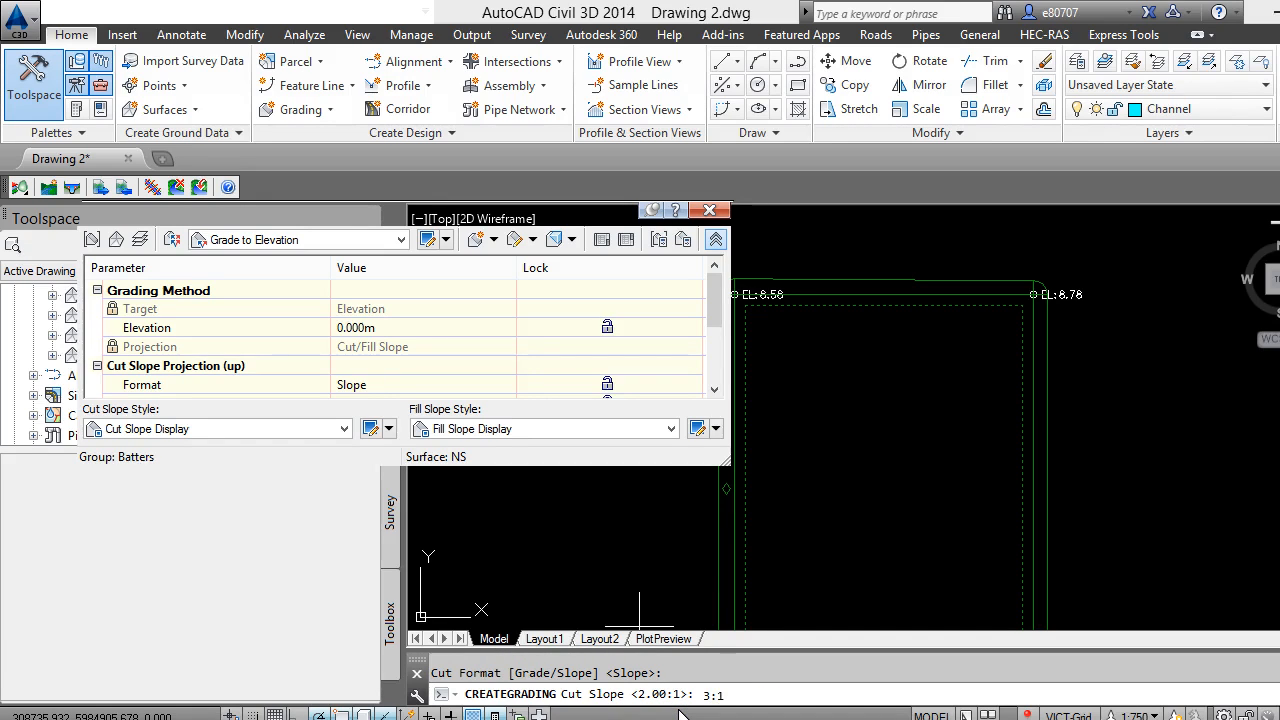
{"action": "key", "text": "Return"}
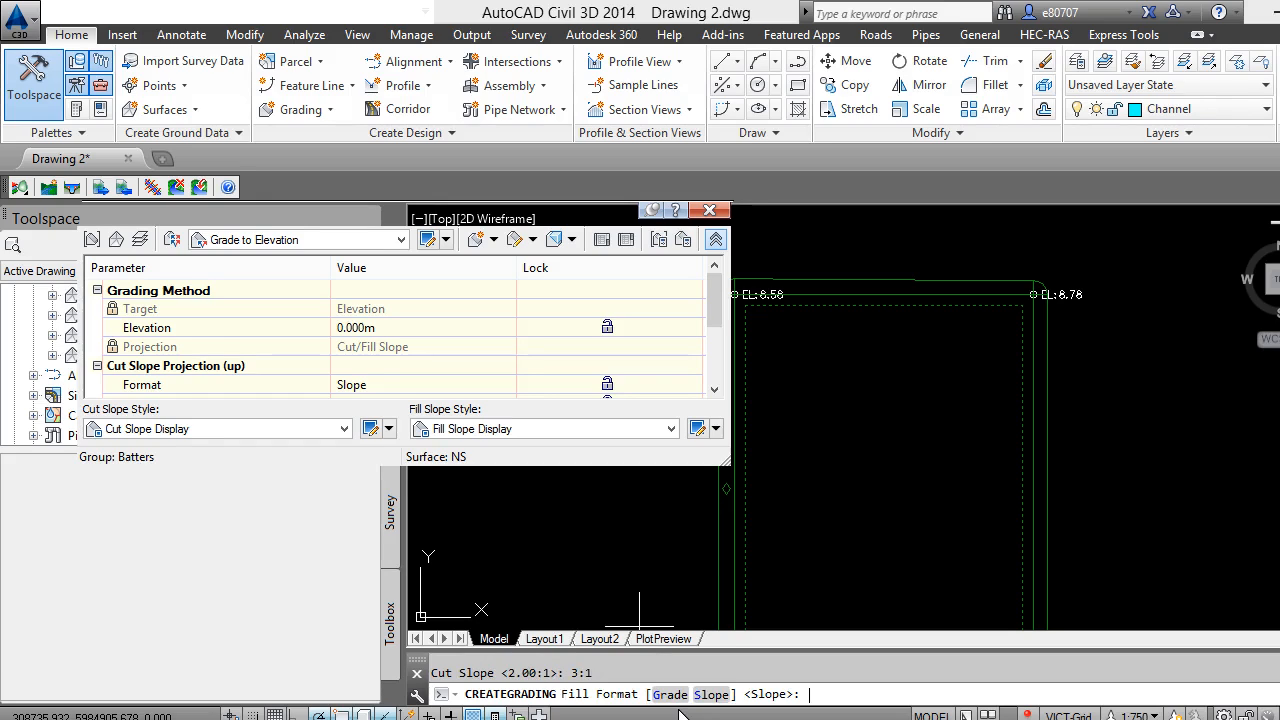
{"action": "key", "text": "Return"}
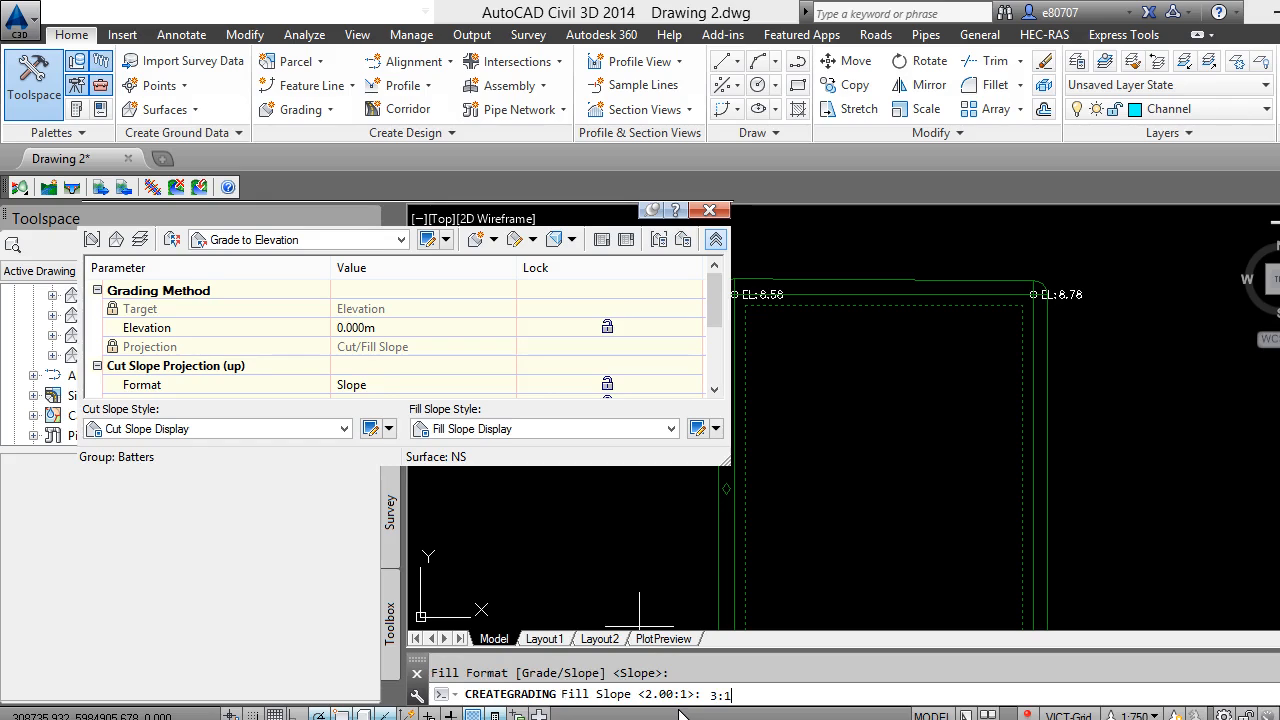
{"action": "key", "text": "Return"}
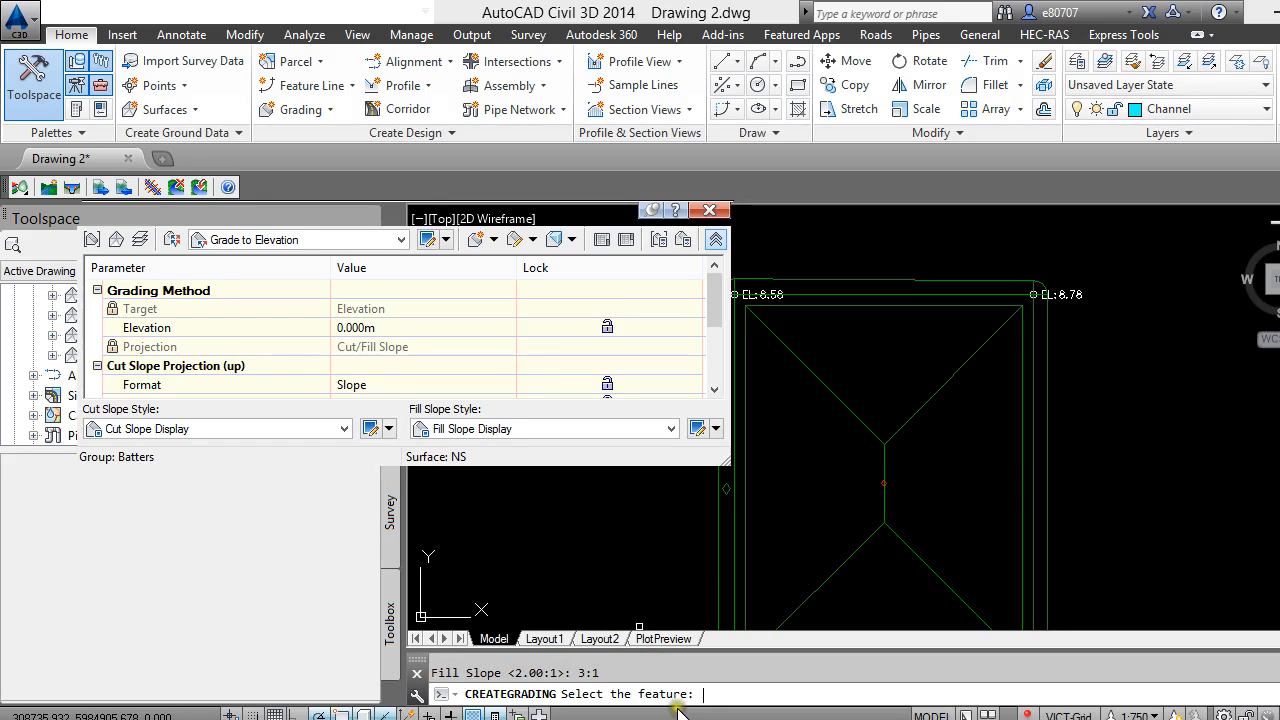
Examine how the inner grading's slopes run from the pond corners to the middle, and end the grading command
{"action": "scroll", "coordinate": [722, 480], "scroll_direction": "down", "scroll_amount": 4}
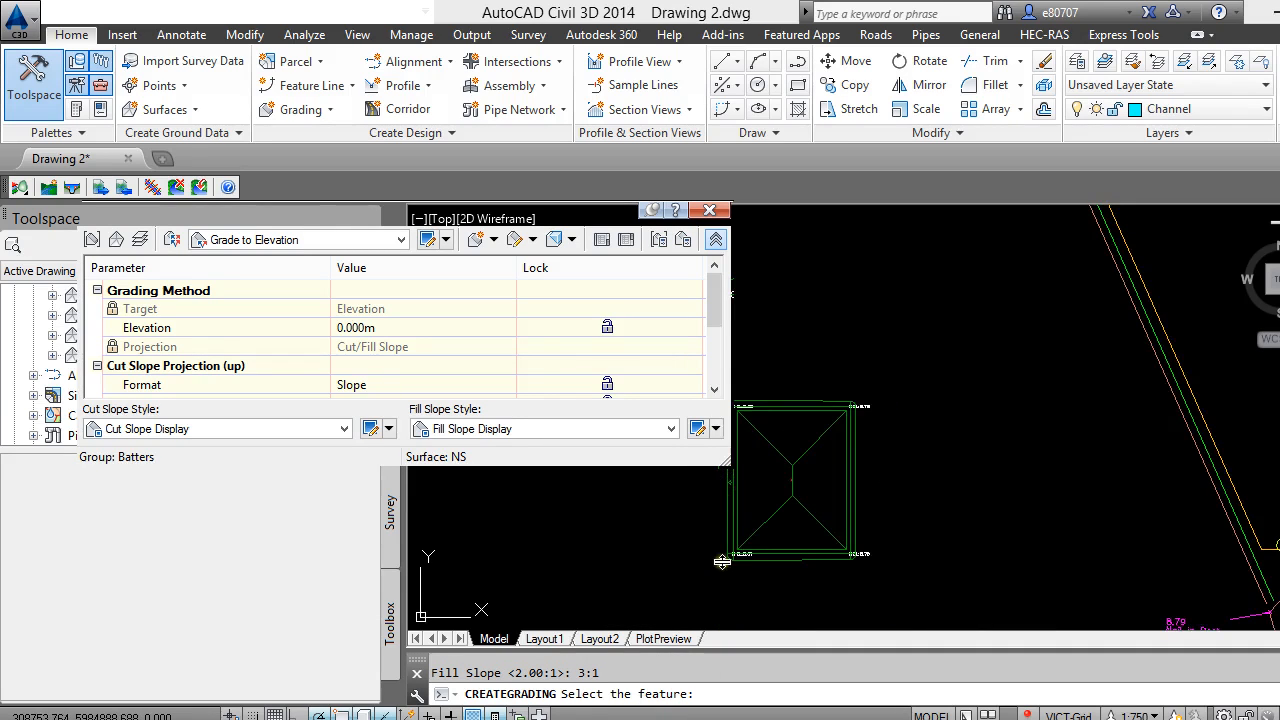
{"action": "scroll", "coordinate": [793, 484], "scroll_direction": "up", "scroll_amount": 4}
{"action": "scroll", "coordinate": [806, 381], "scroll_direction": "down", "scroll_amount": 4}
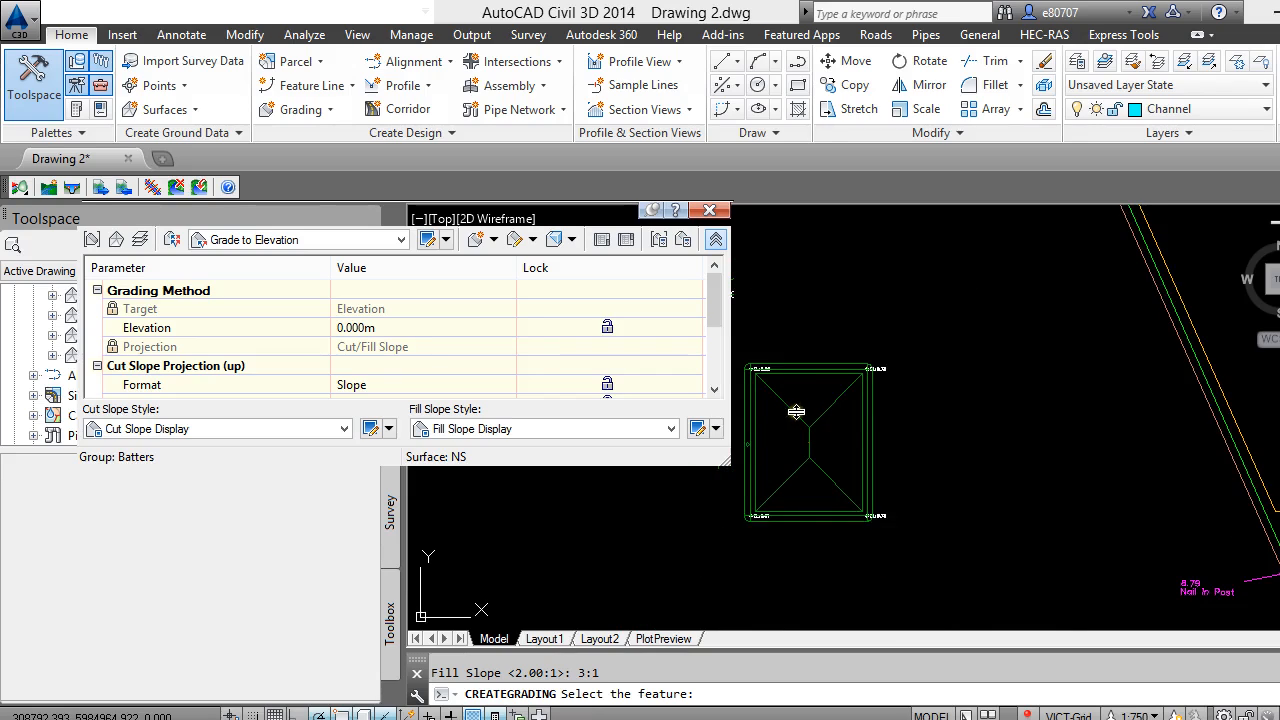
{"action": "scroll", "coordinate": [793, 433], "scroll_direction": "up", "scroll_amount": 4}
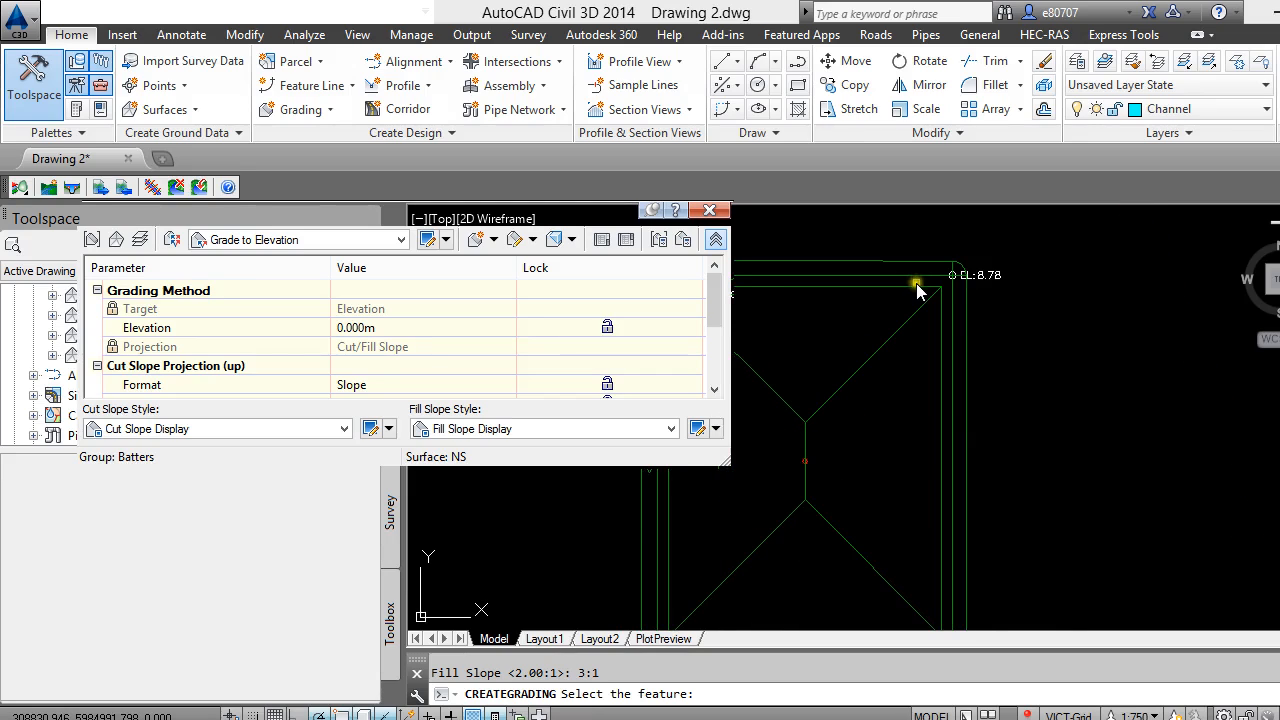
{"action": "scroll", "coordinate": [745, 533], "scroll_direction": "down", "scroll_amount": 2}
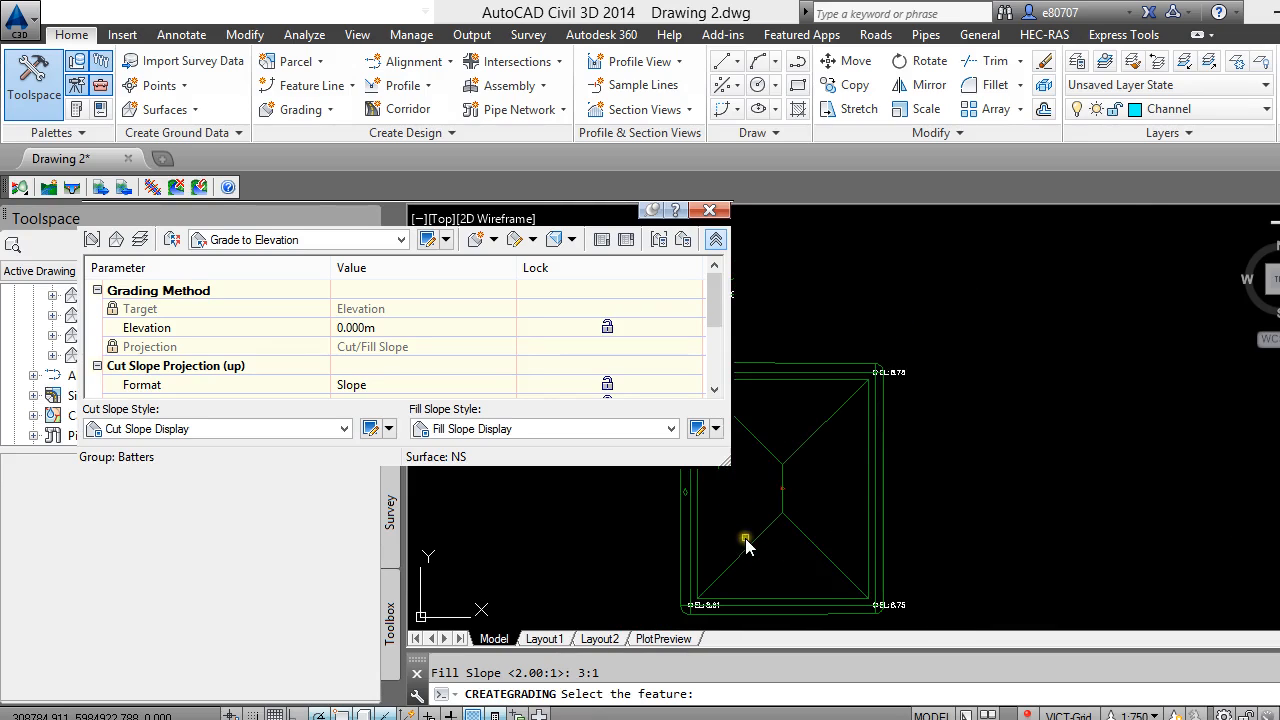
{"action": "left_click", "coordinate": [723, 581]}
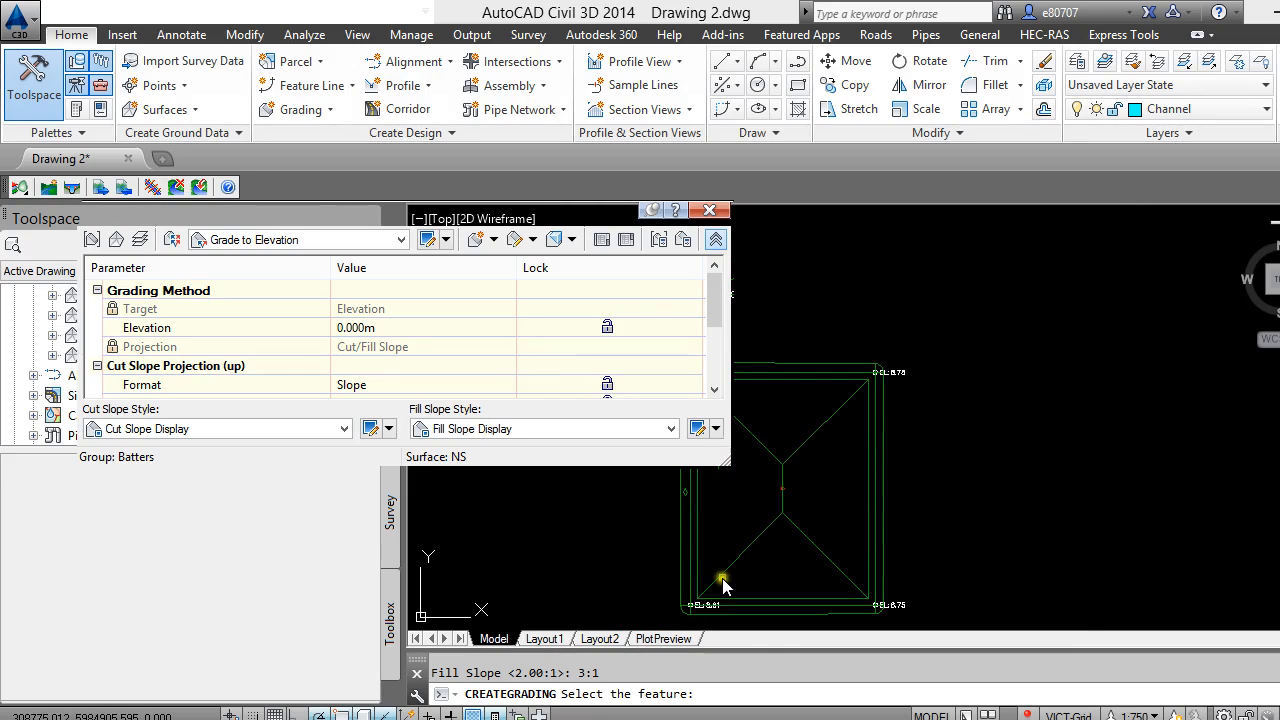
{"action": "key", "text": "Escape"}
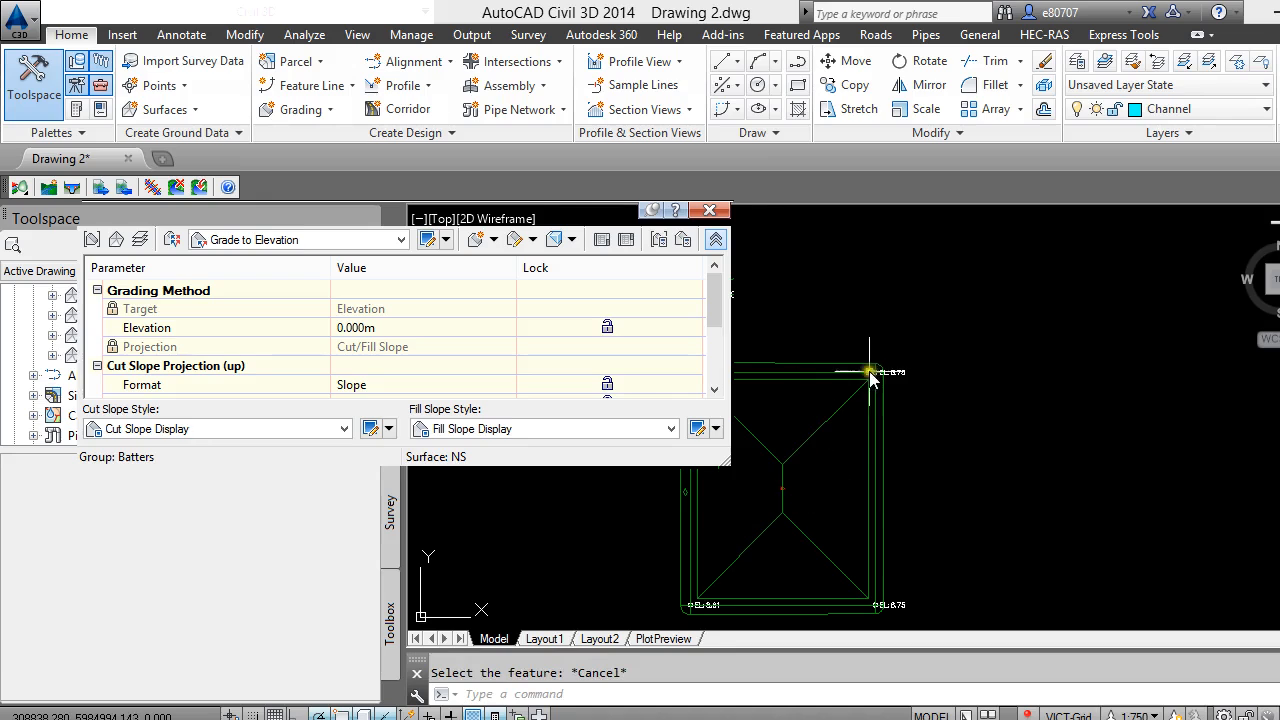
Delete the grading inside the inner offset feature line
{"action": "scroll", "coordinate": [856, 430], "scroll_direction": "up", "scroll_amount": 2}
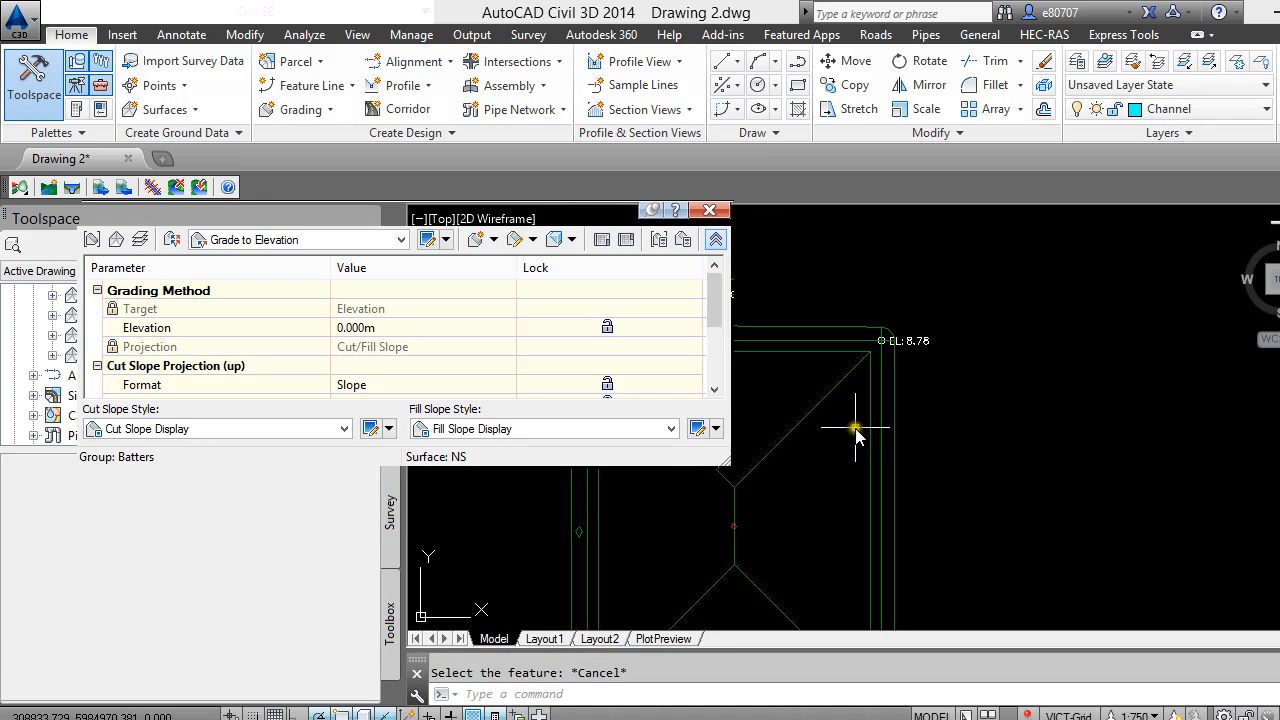
{"action": "left_click", "coordinate": [736, 531]}
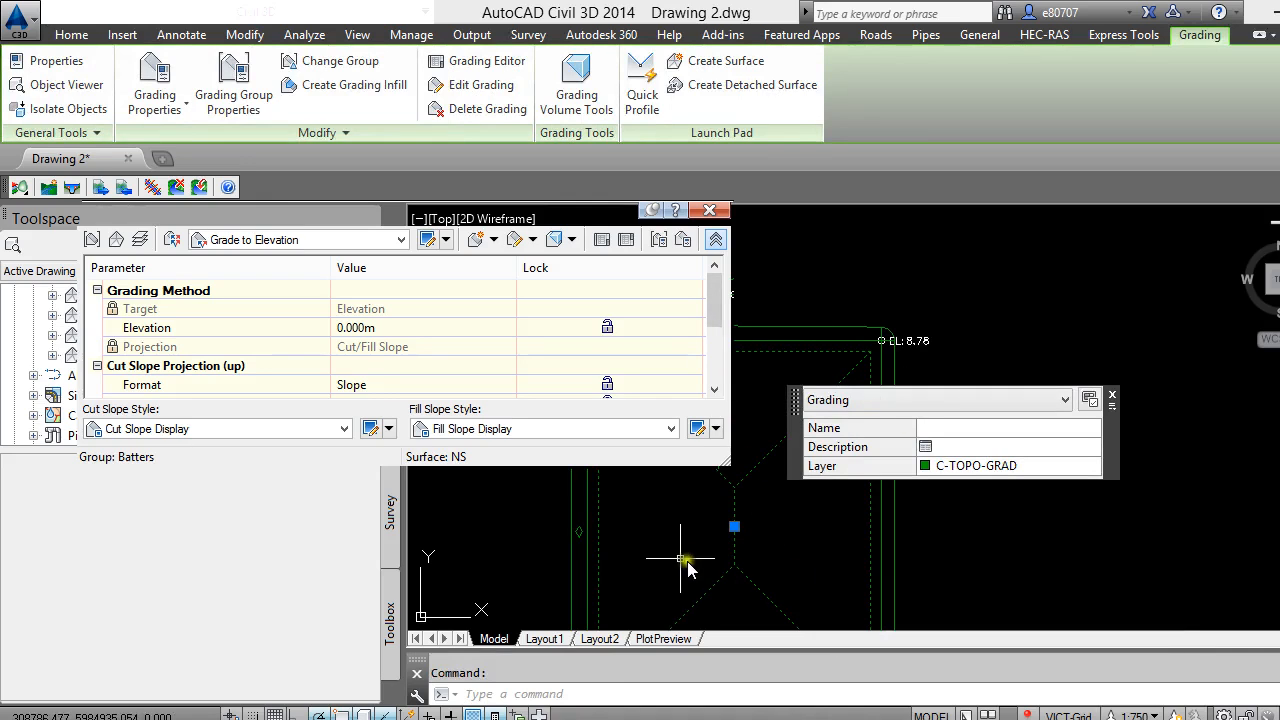
{"action": "key", "text": "Delete"}
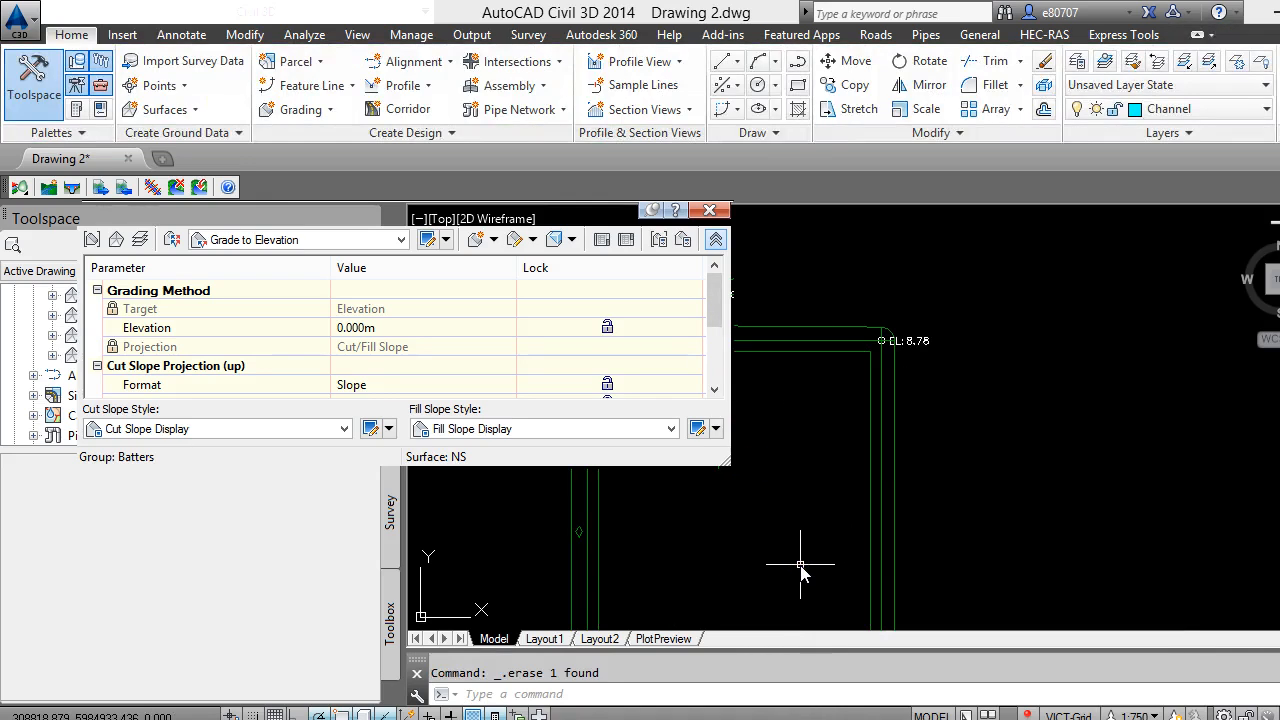
Create a grading inside the inner offset feature line along its entire length, to elevation -4 m with 2:1 cut and fill slopes
{"action": "left_click", "coordinate": [493, 240]}
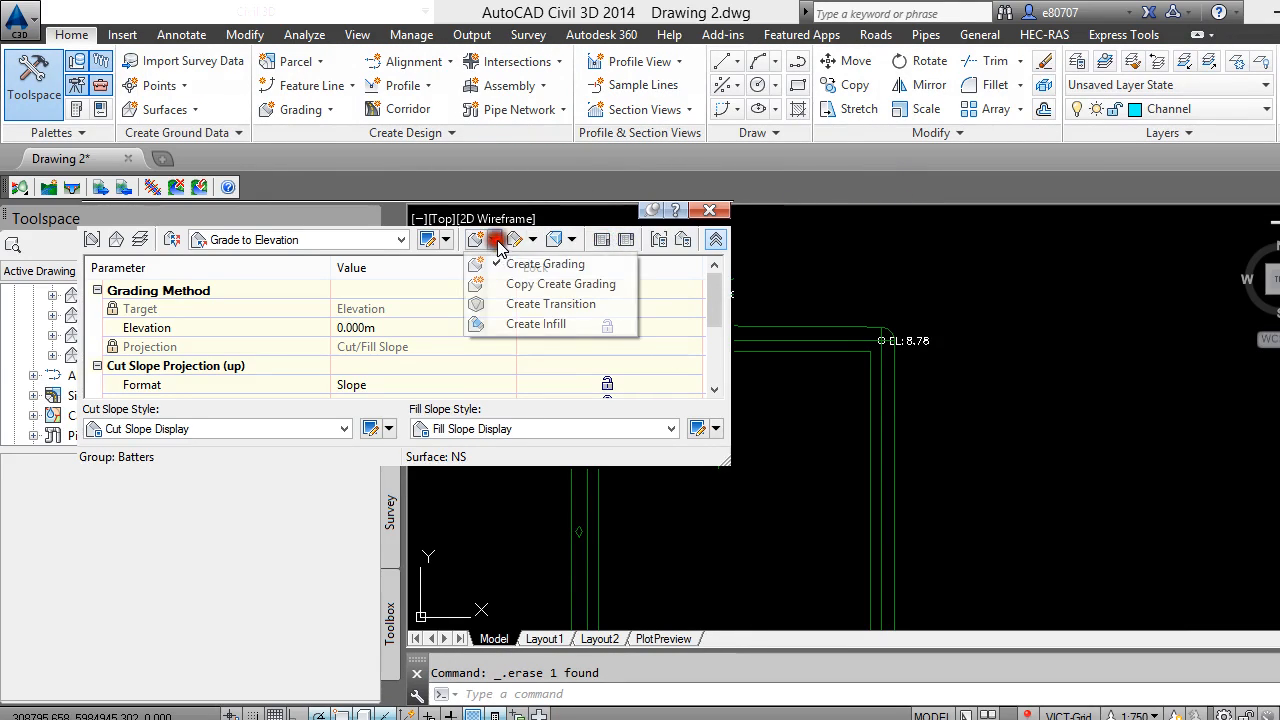
{"action": "left_click", "coordinate": [545, 264]}
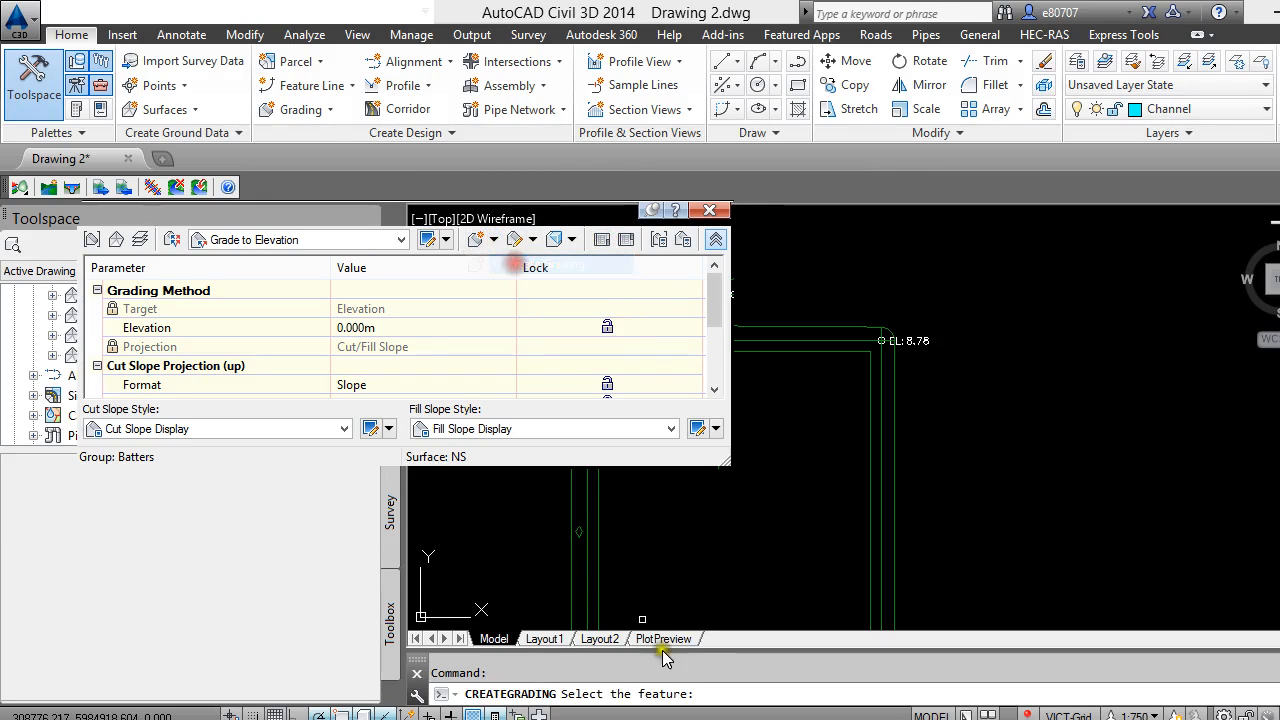
{"action": "left_click", "coordinate": [597, 585]}
{"action": "left_click", "coordinate": [618, 566]}
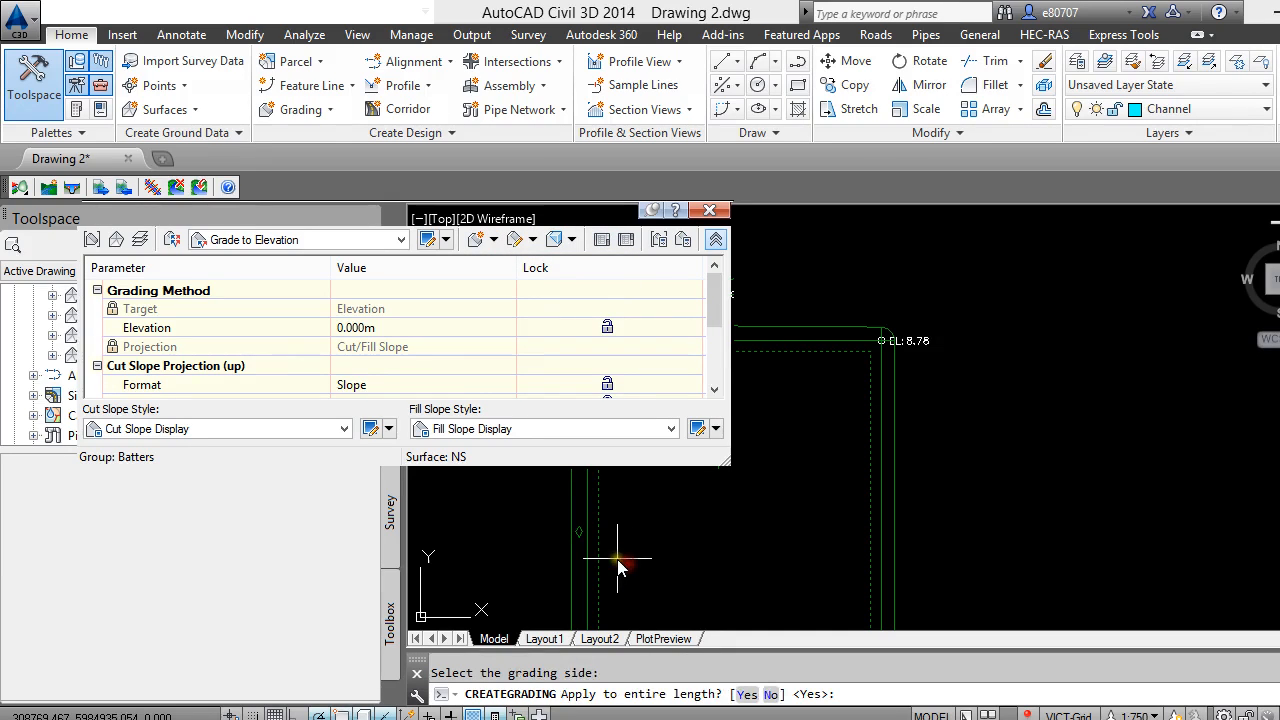
{"action": "key", "text": "Return"}
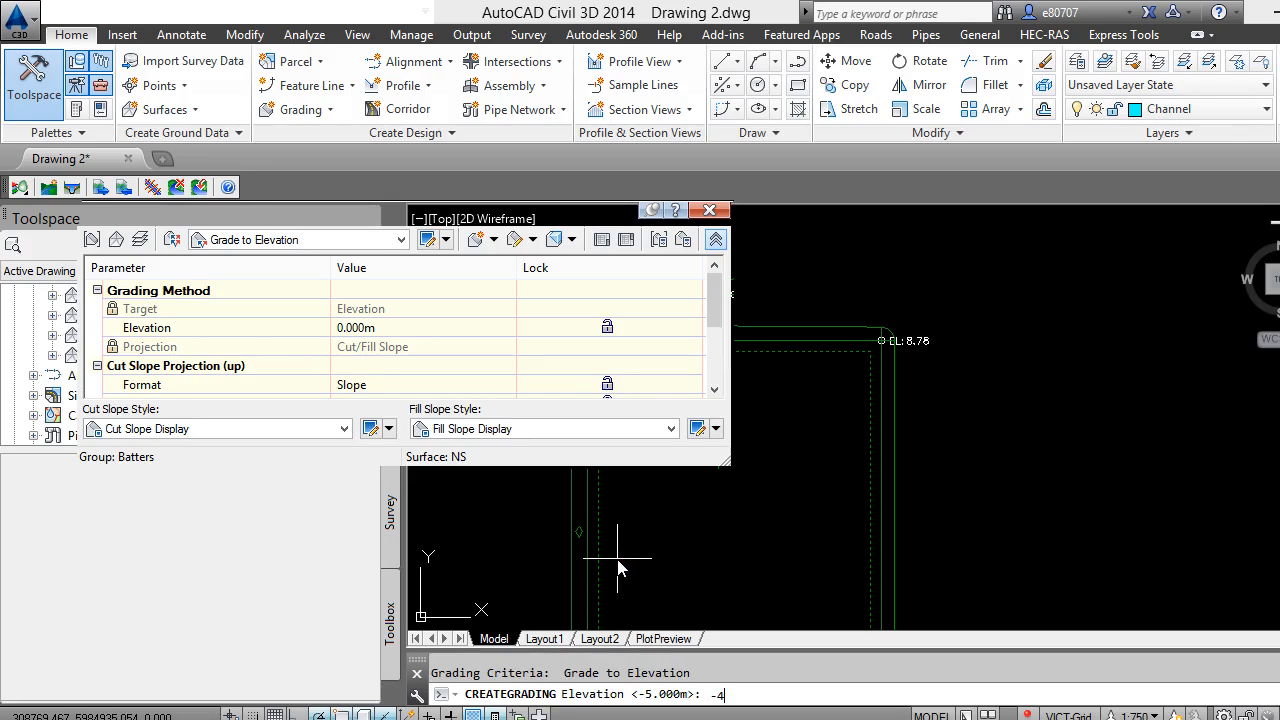
{"action": "type", "text": "-4"}
{"action": "key", "text": "Return"}
{"action": "key", "text": "Return"}
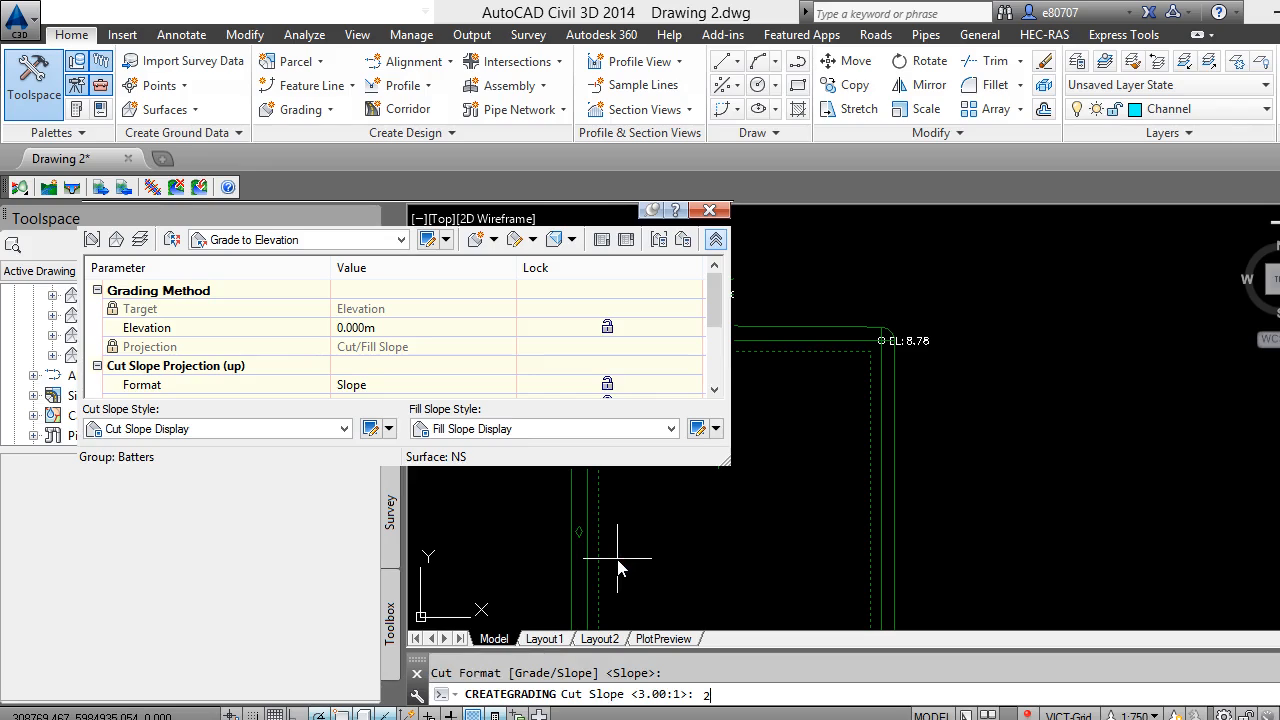
{"action": "key", "text": "Return"}
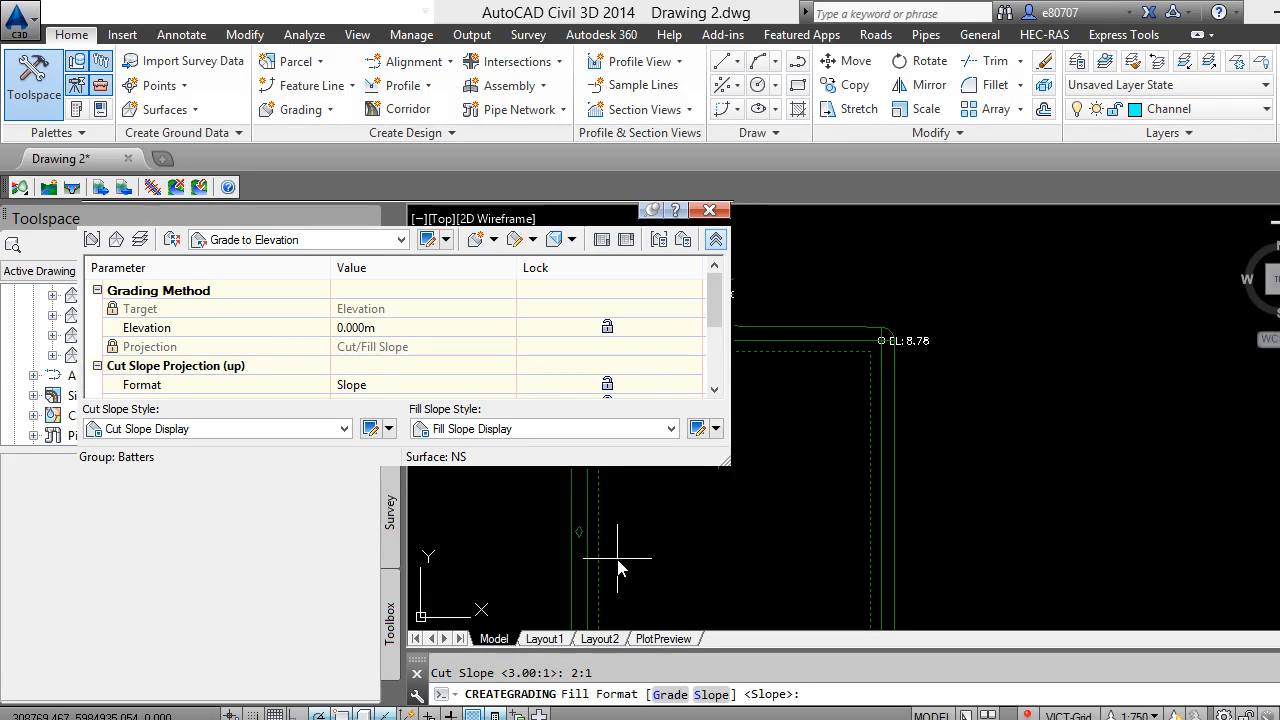
{"action": "key", "text": "Return"}
{"action": "type", "text": ".00"}
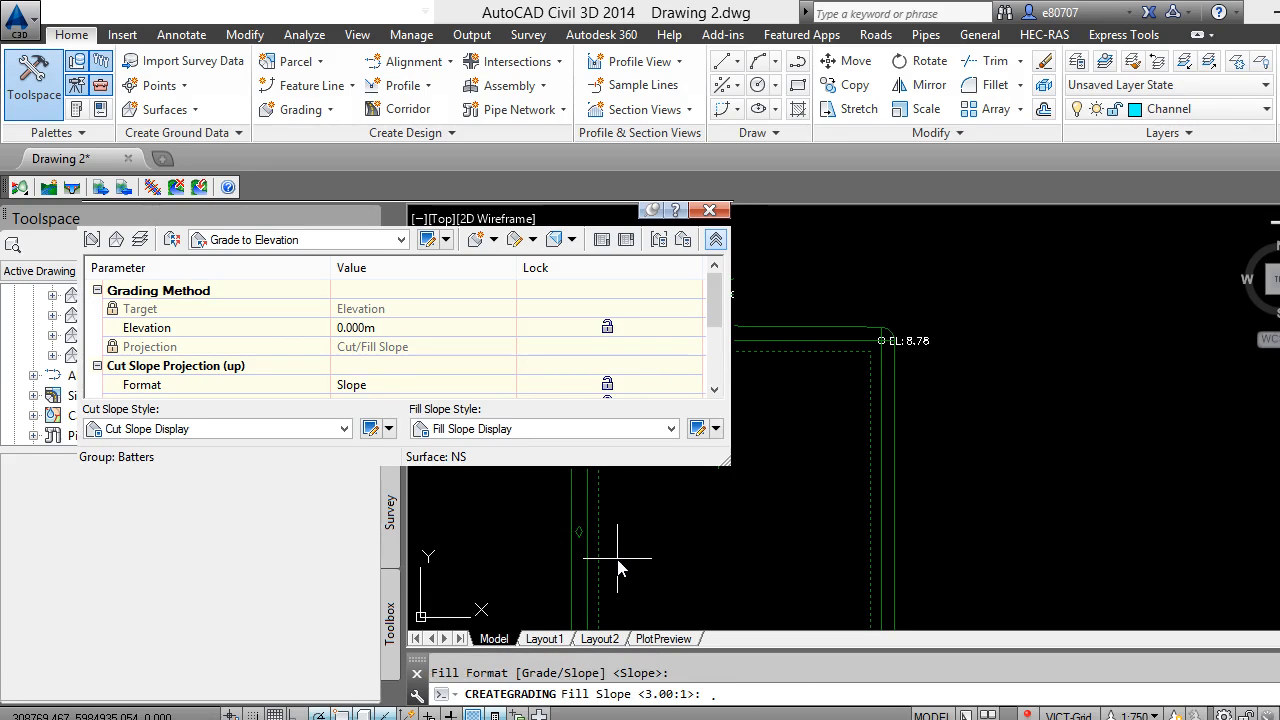
{"action": "type", "text": ":1"}
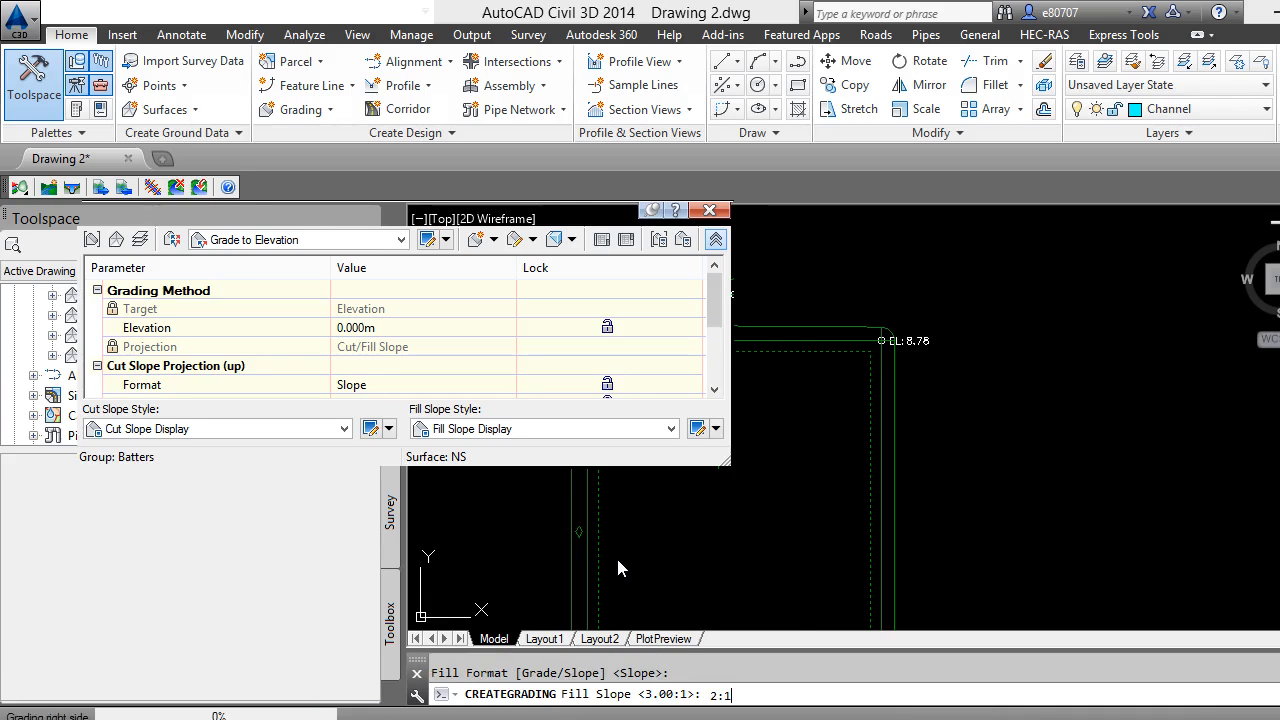
{"action": "key", "text": "Return"}
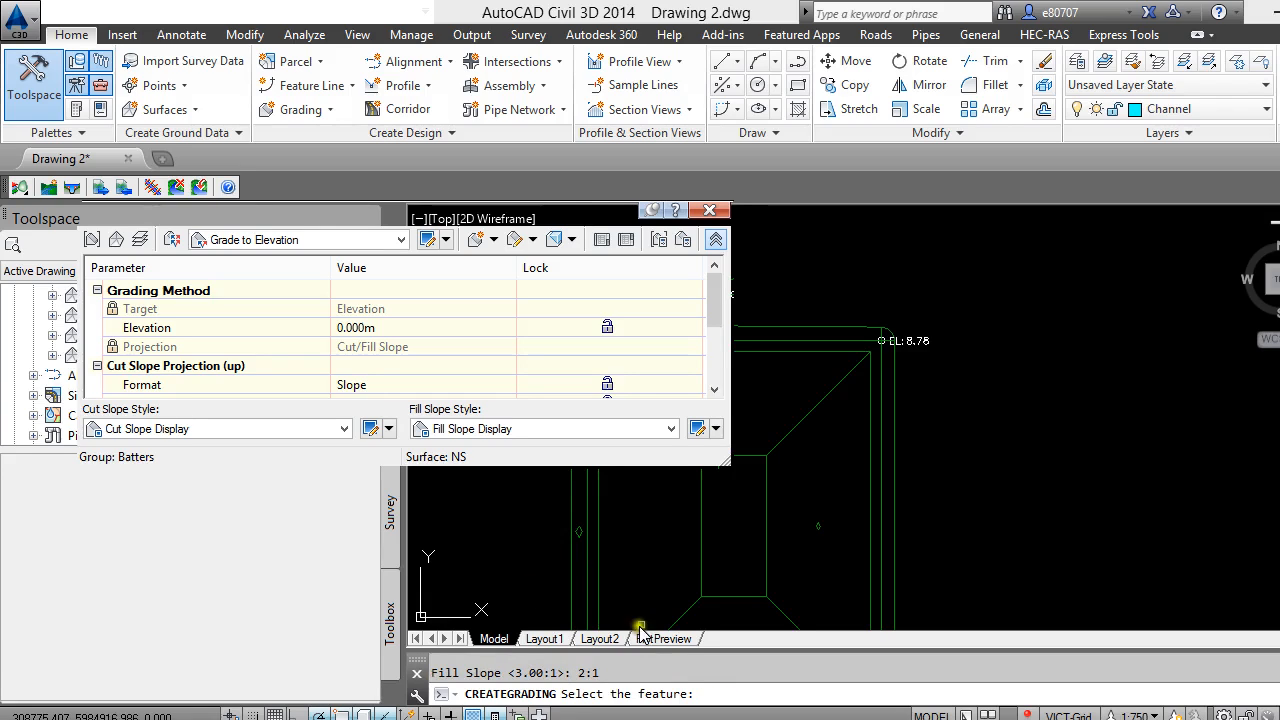
End the grading command and close the Grading Creation Tools
{"action": "left_click", "coordinate": [645, 586]}
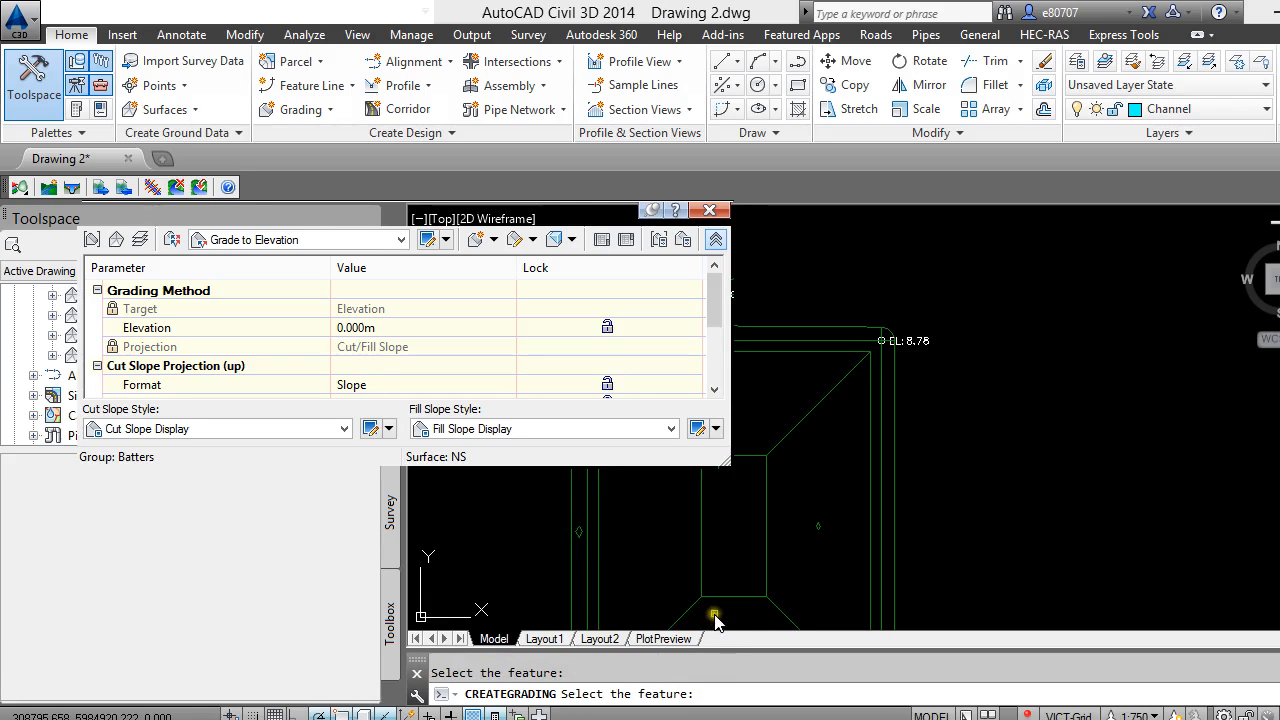
{"action": "key", "text": "Escape"}
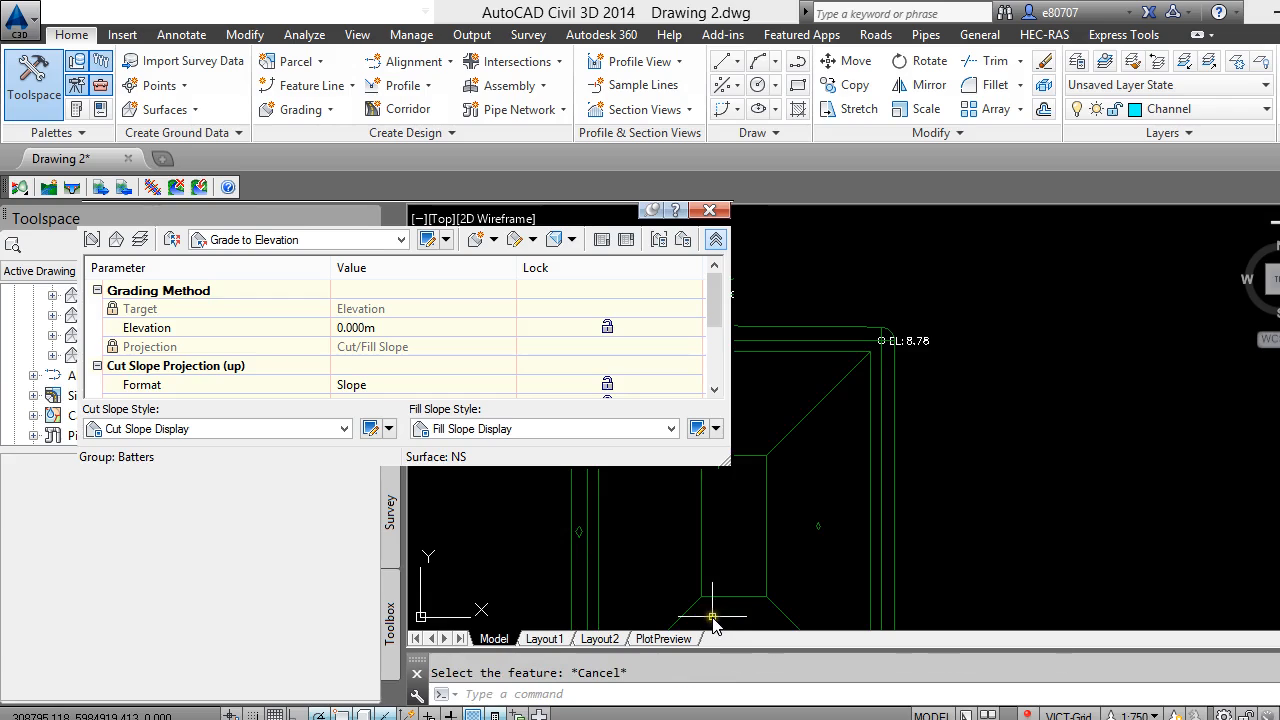
{"action": "left_click", "coordinate": [709, 210]}
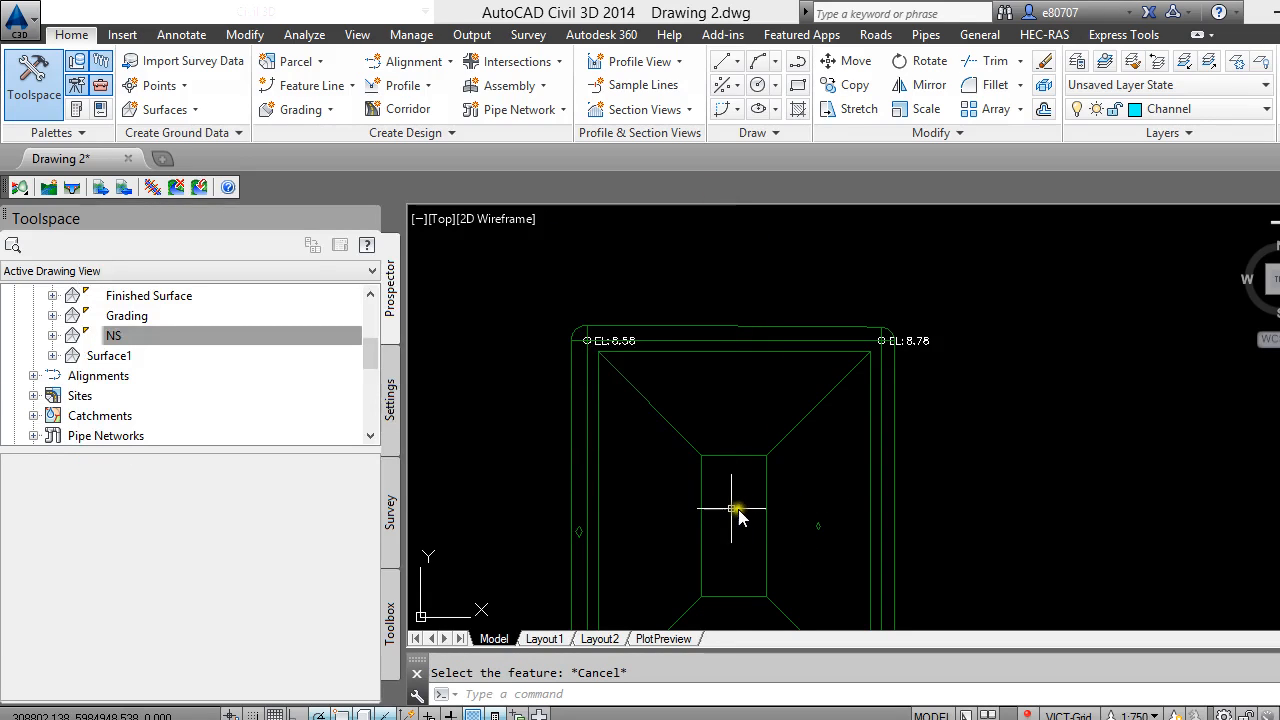
Measure the width of the pond base with an aligned dimension across its upper edge, and inspect the dimension text
{"action": "left_click", "coordinate": [181, 35]}
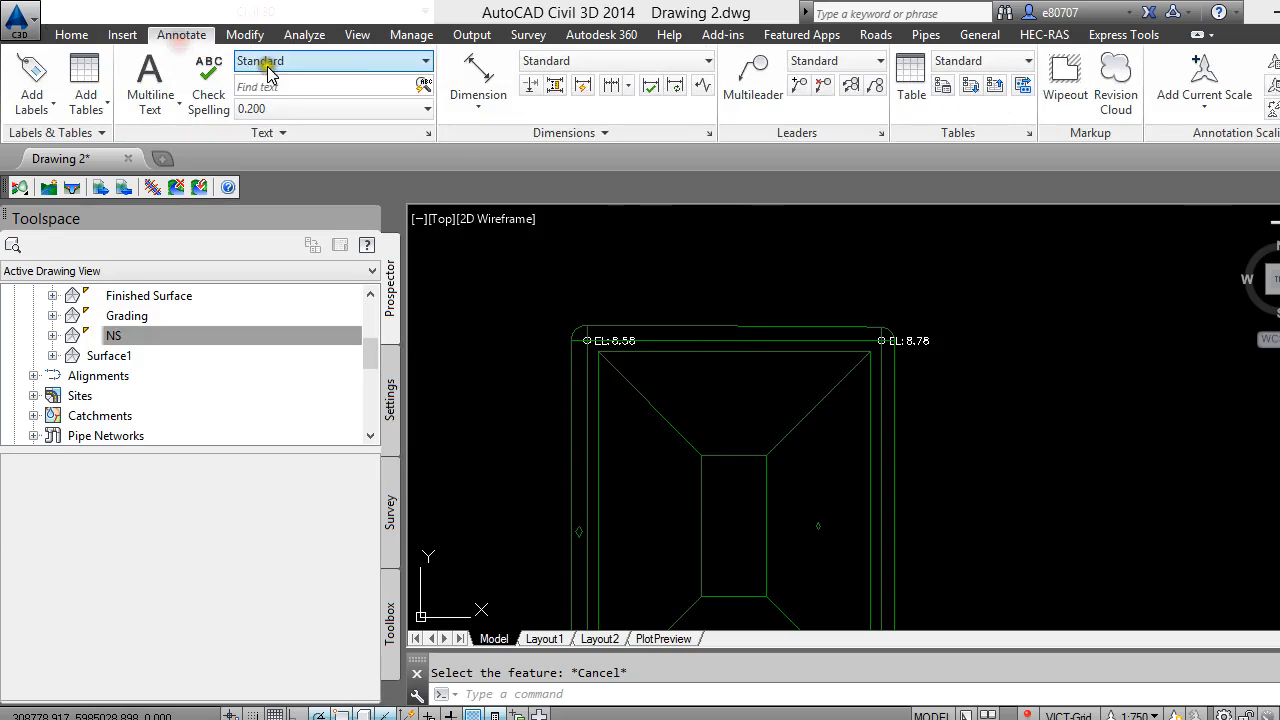
{"action": "left_click", "coordinate": [468, 102]}
{"action": "left_click", "coordinate": [463, 183]}
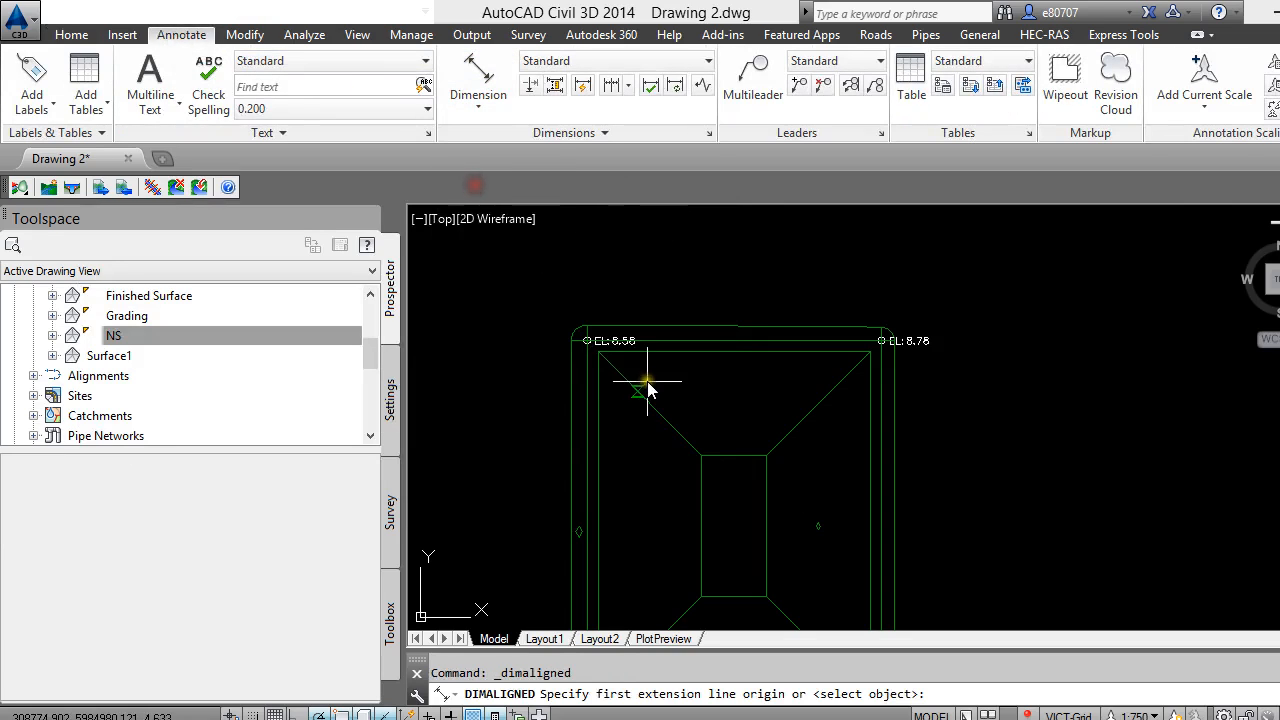
{"action": "left_click", "coordinate": [701, 456]}
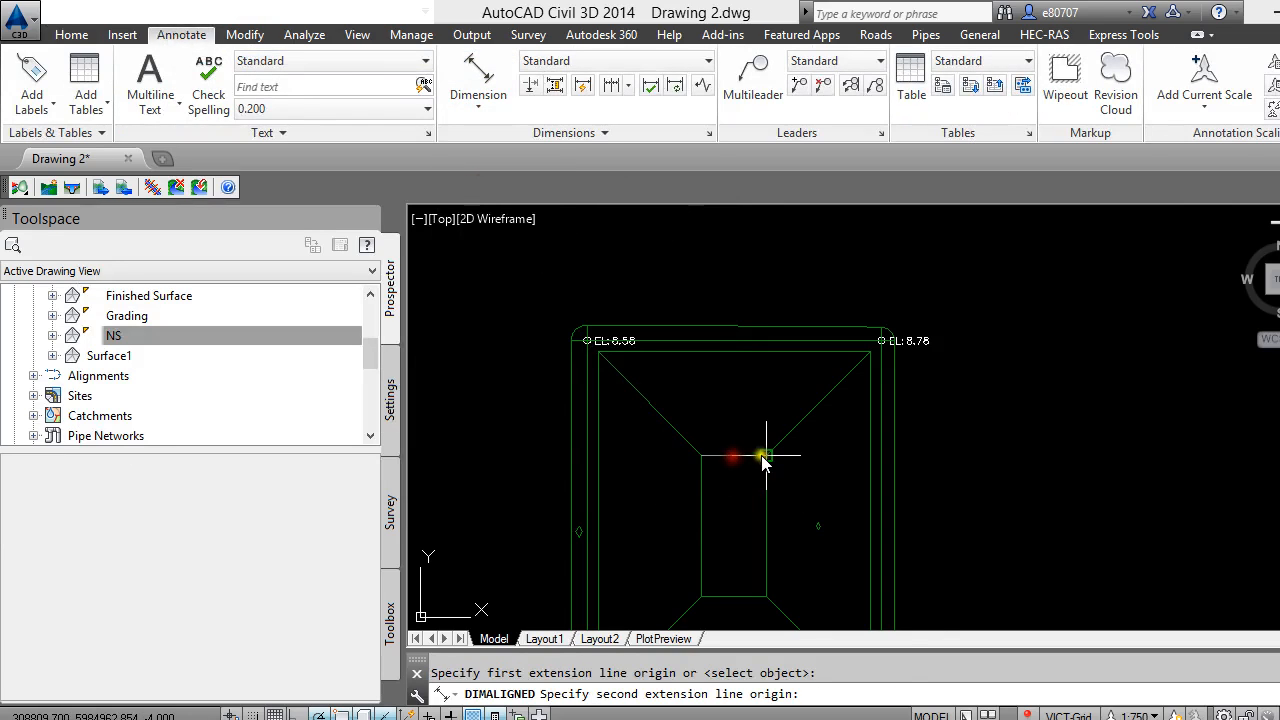
{"action": "left_click", "coordinate": [766, 456]}
{"action": "left_click", "coordinate": [750, 449]}
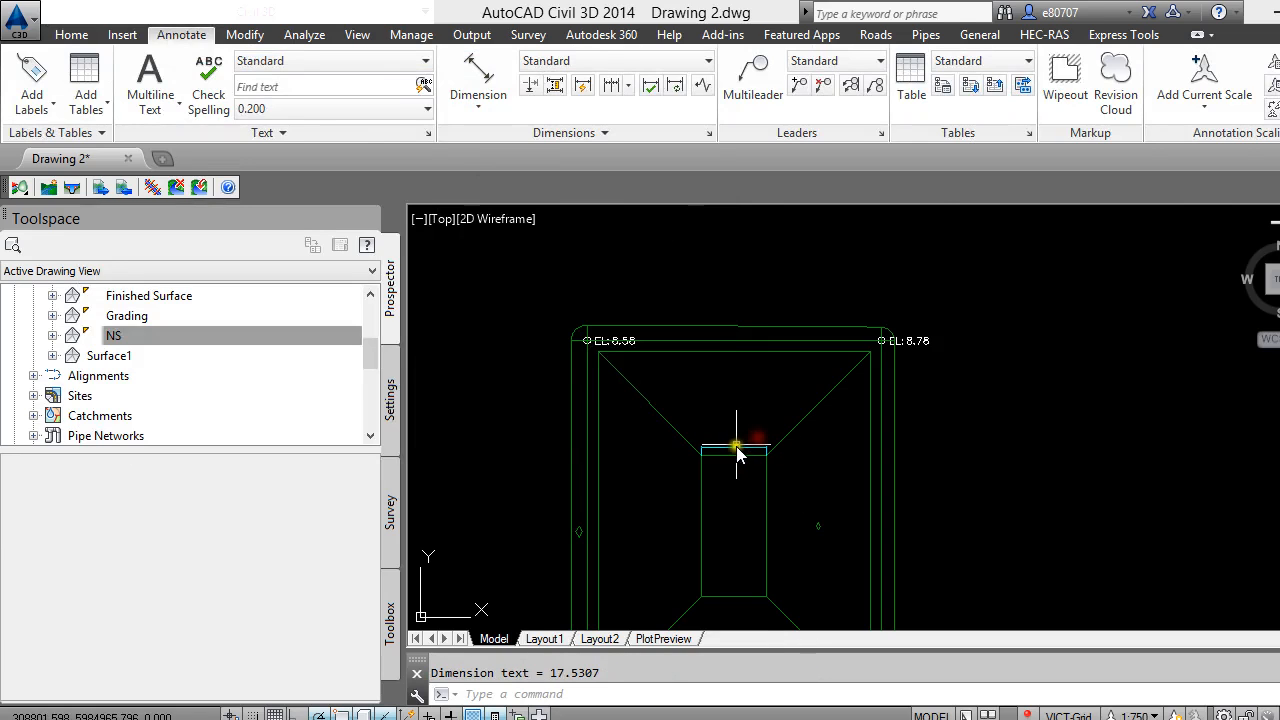
{"action": "scroll", "coordinate": [736, 455], "scroll_direction": "up", "scroll_amount": 2}
{"action": "scroll", "coordinate": [735, 452], "scroll_direction": "up", "scroll_amount": 8}
{"action": "scroll", "coordinate": [760, 457], "scroll_direction": "down", "scroll_amount": 4}
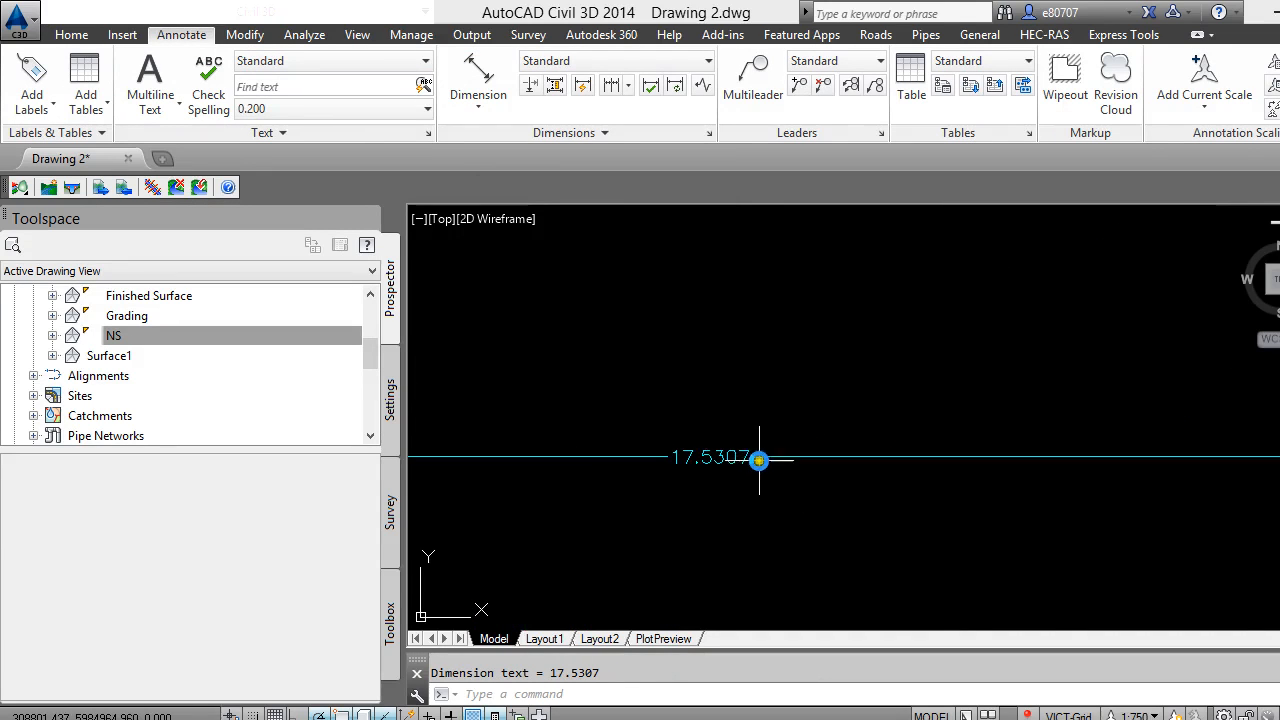
Delete the aligned dimension on the upper edge of the pond base
{"action": "left_click", "coordinate": [769, 457]}
{"action": "left_click", "coordinate": [736, 467]}
{"action": "left_click", "coordinate": [739, 455]}
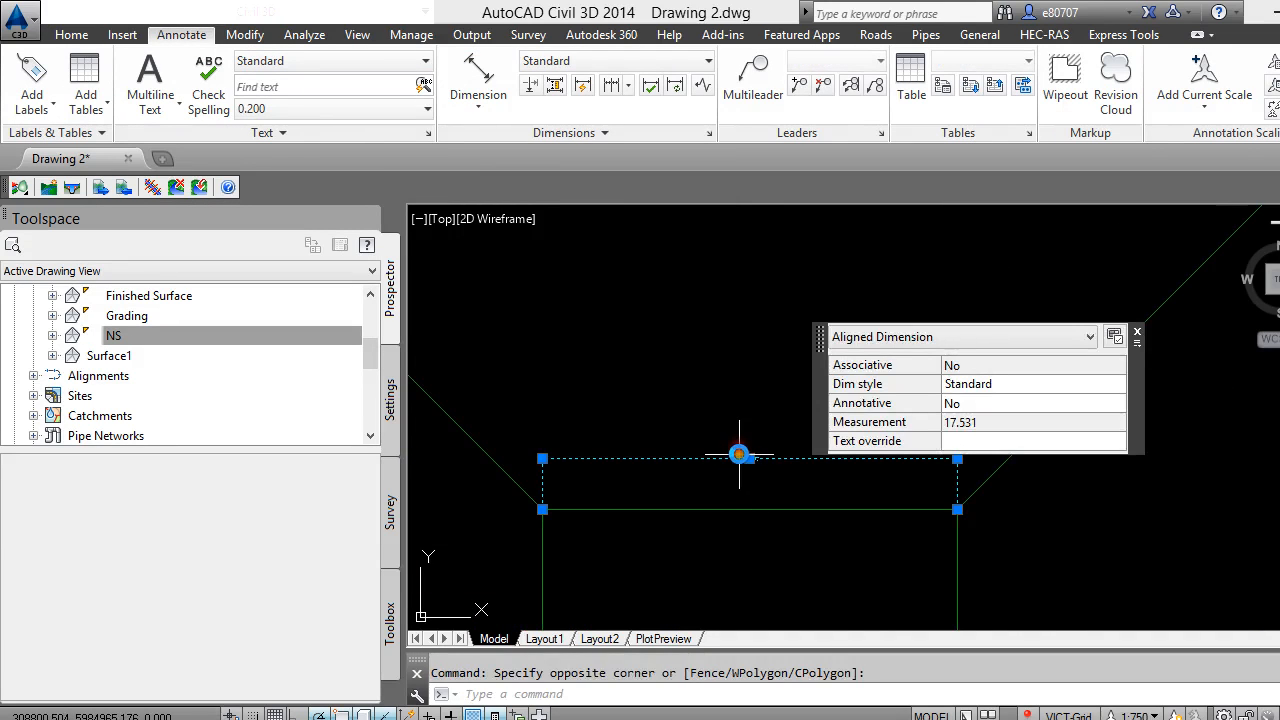
{"action": "left_click", "coordinate": [718, 403]}
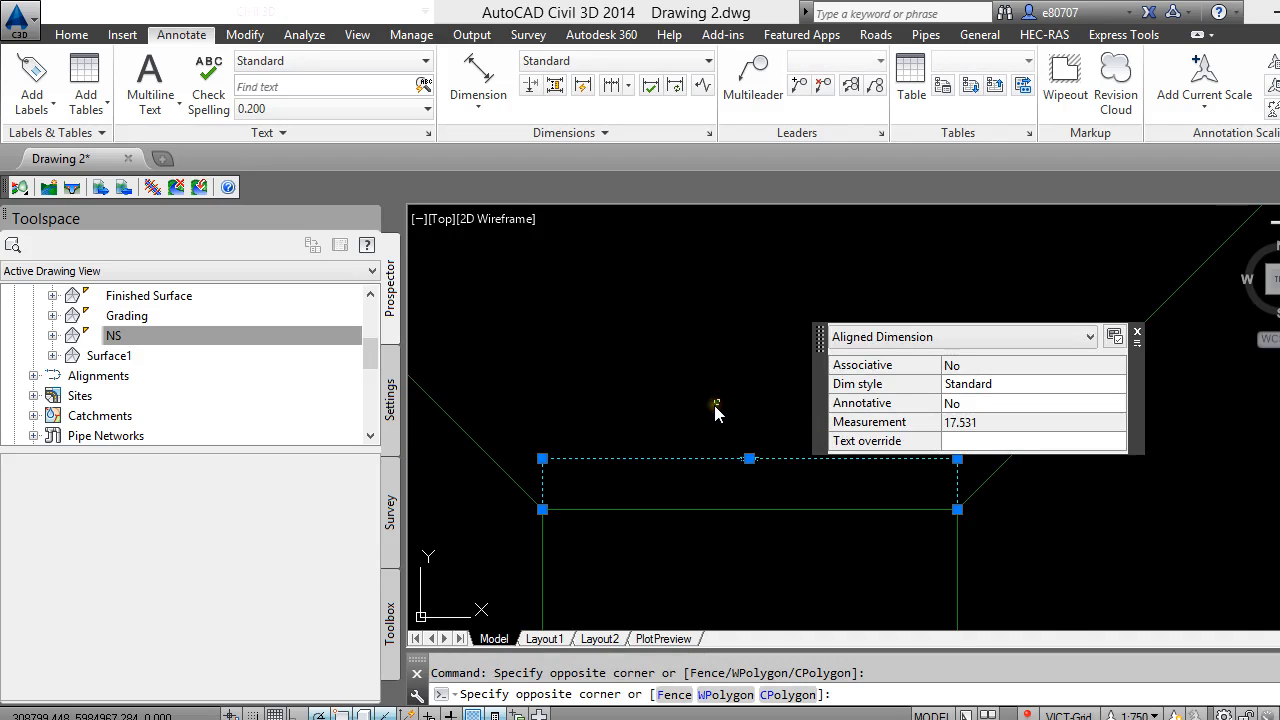
{"action": "left_click", "coordinate": [710, 410]}
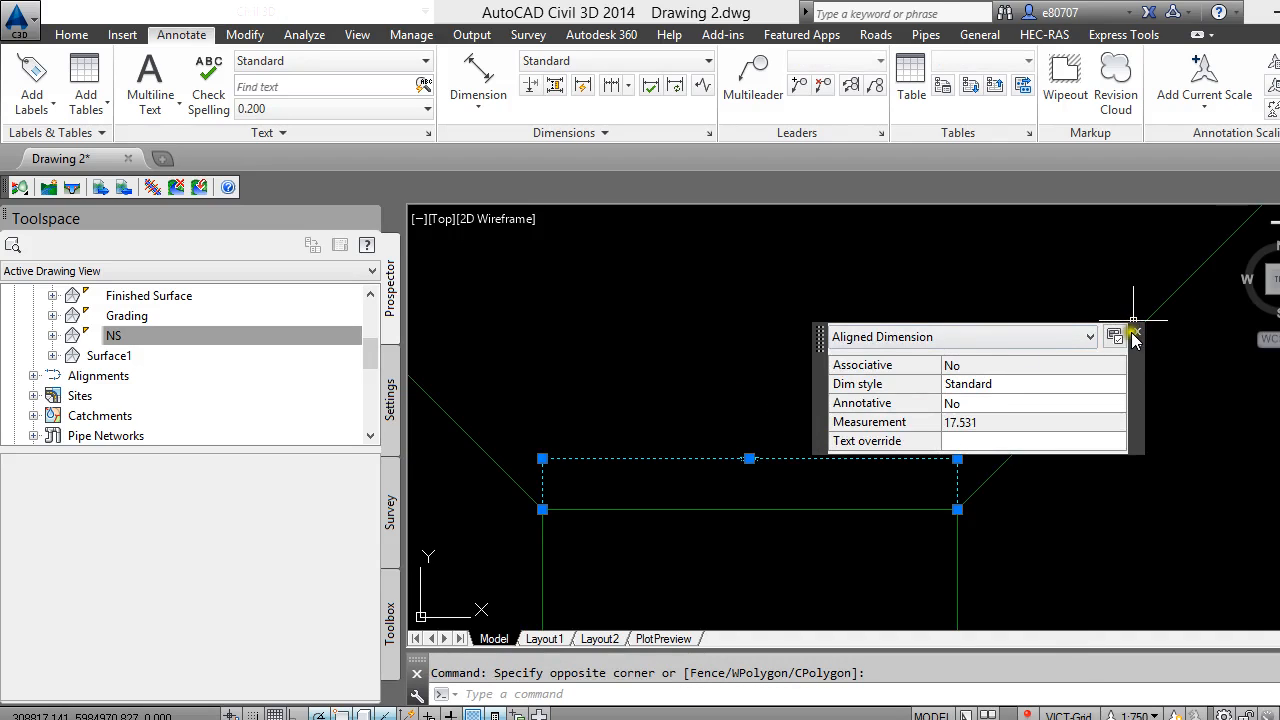
{"action": "left_click", "coordinate": [681, 404]}
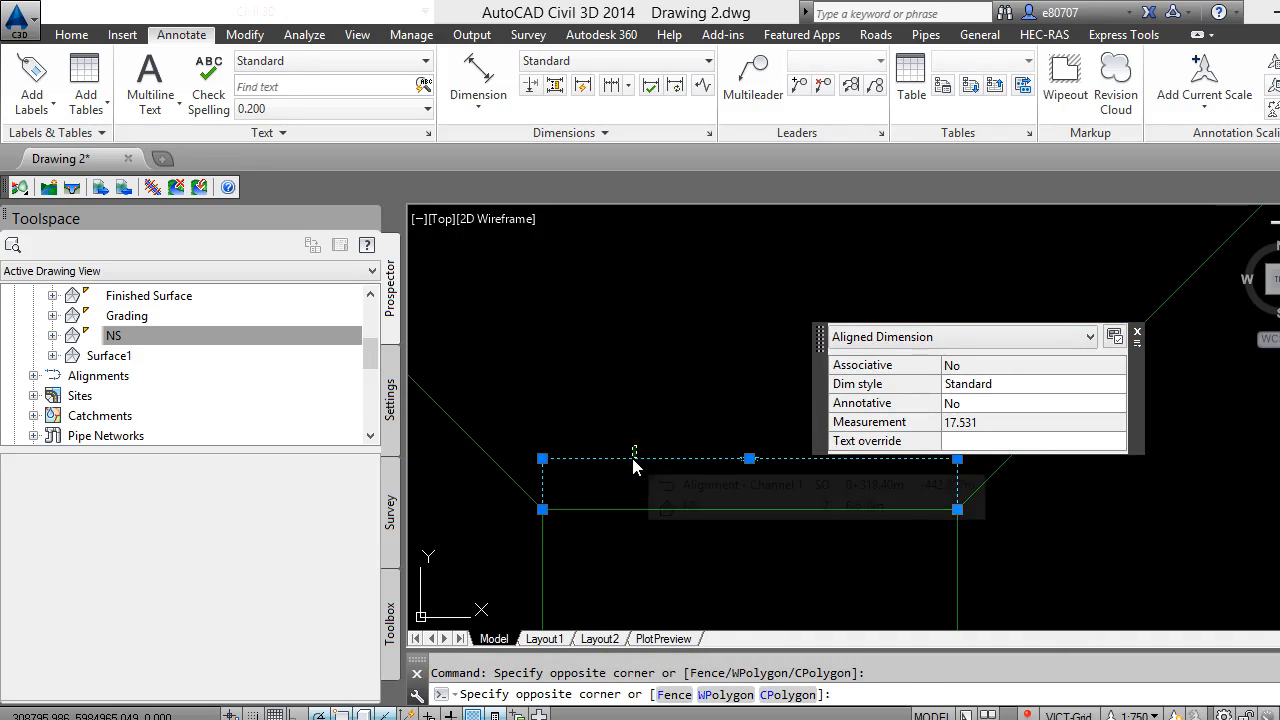
{"action": "key", "text": "Escape"}
{"action": "left_click", "coordinate": [659, 458]}
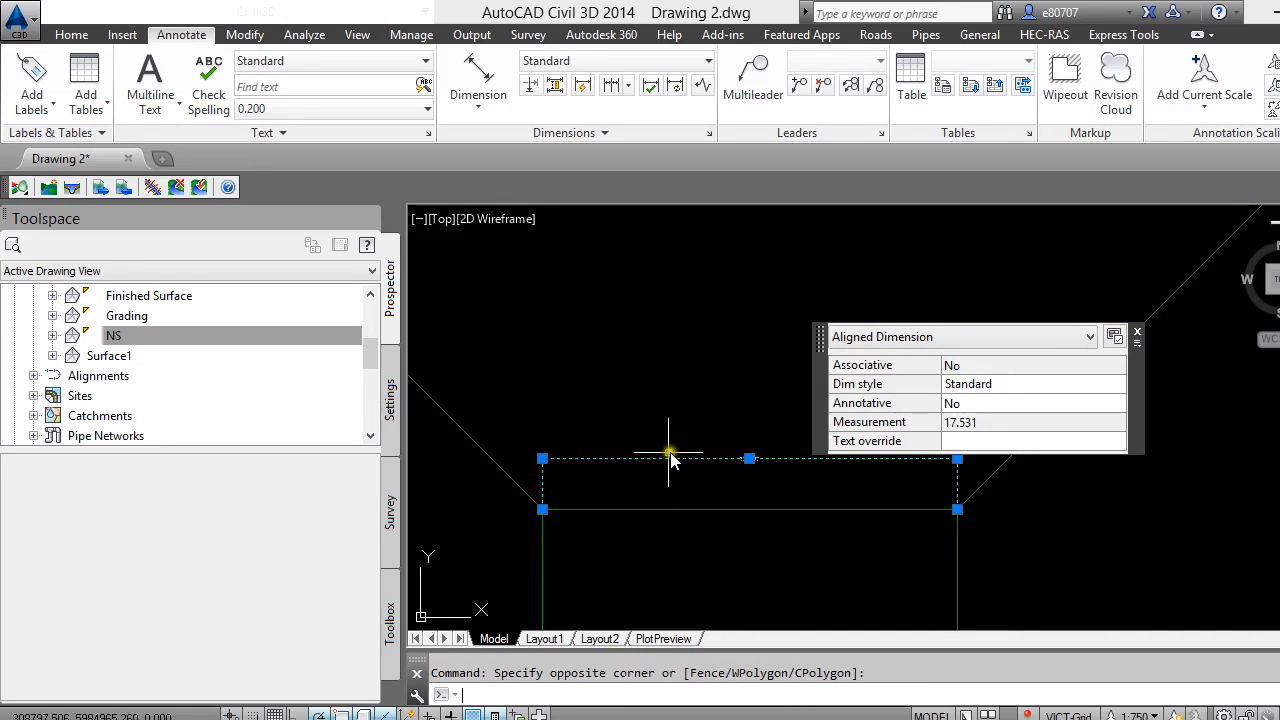
{"action": "left_click", "coordinate": [686, 457]}
{"action": "key", "text": "Delete"}
Select all the elevation labels at the pond corners with Select Similar and delete them
{"action": "scroll", "coordinate": [705, 432], "scroll_direction": "down", "scroll_amount": 4}
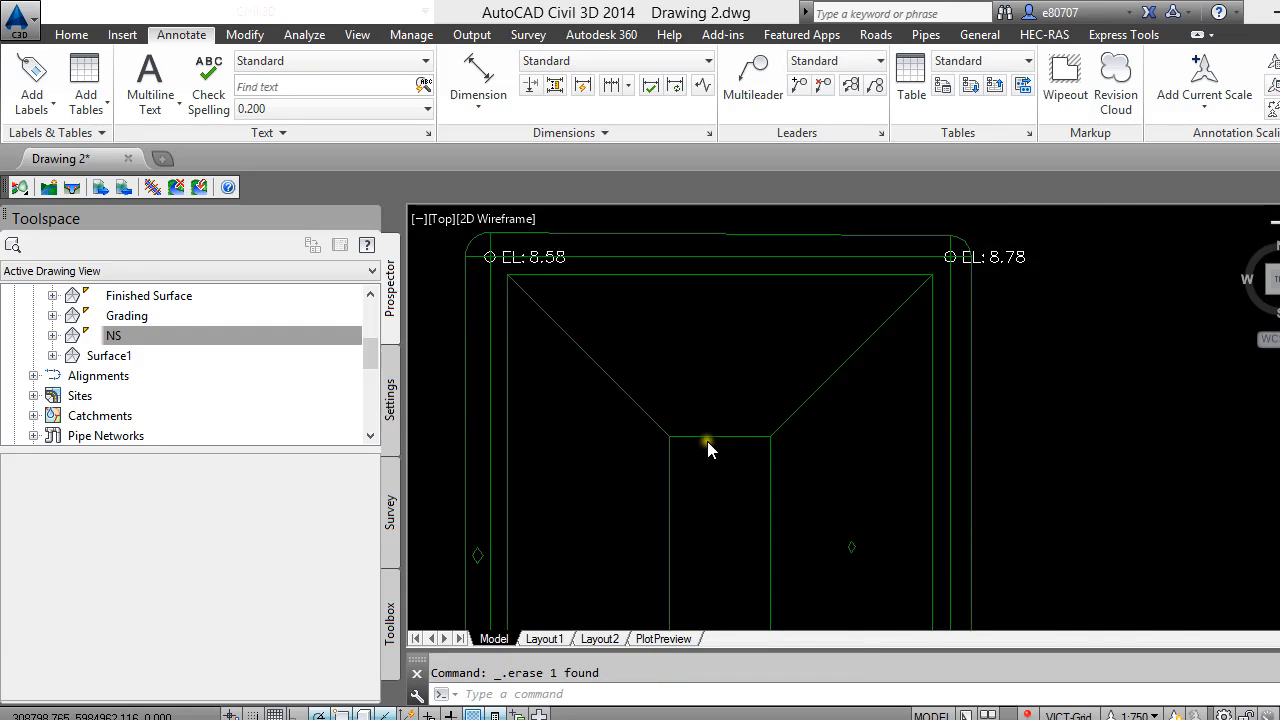
{"action": "scroll", "coordinate": [663, 517], "scroll_direction": "up", "scroll_amount": 5}
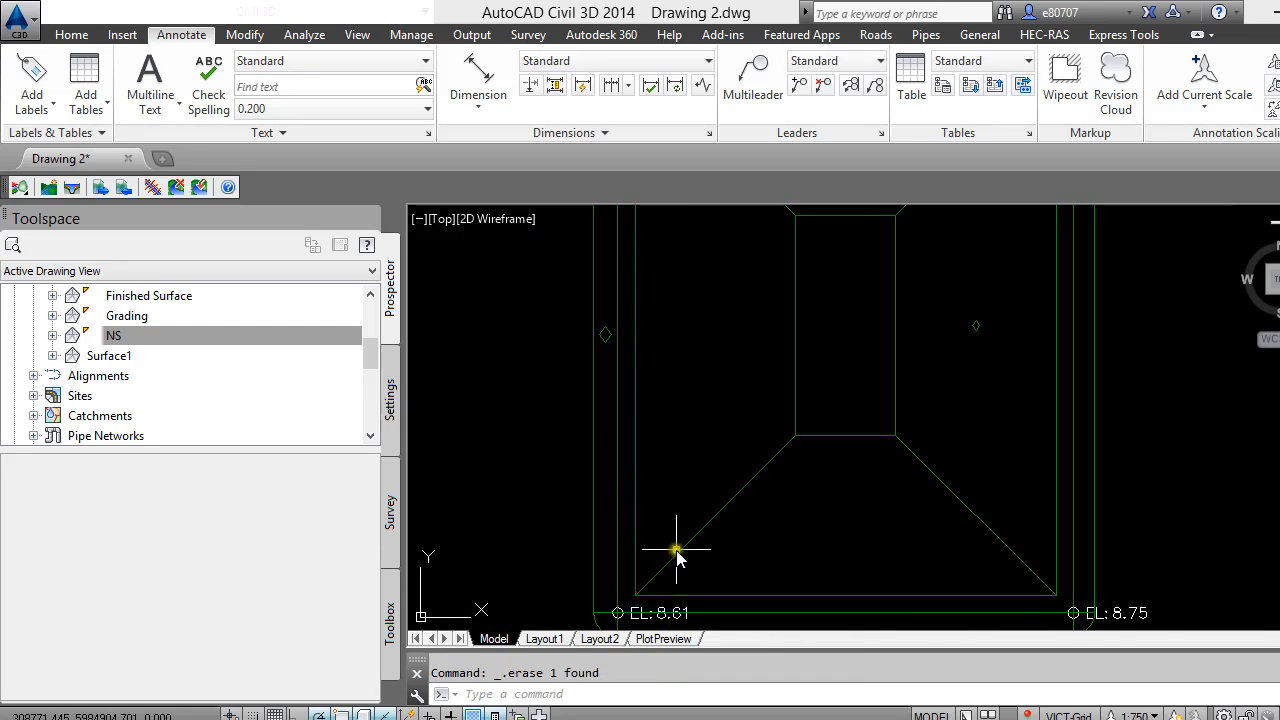
{"action": "scroll", "coordinate": [677, 558], "scroll_direction": "down", "scroll_amount": 3}
{"action": "scroll", "coordinate": [691, 551], "scroll_direction": "up", "scroll_amount": 6}
{"action": "left_click", "coordinate": [659, 537]}
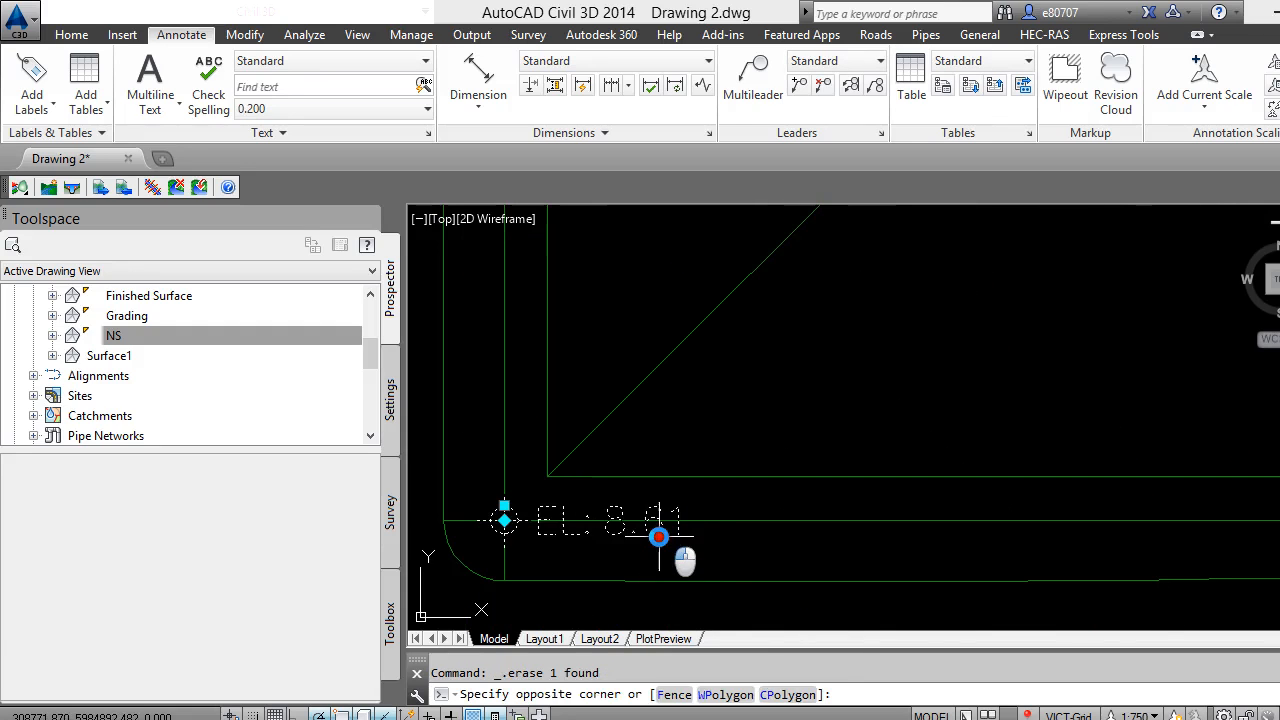
{"action": "right_click", "coordinate": [745, 575]}
{"action": "left_click", "coordinate": [808, 560]}
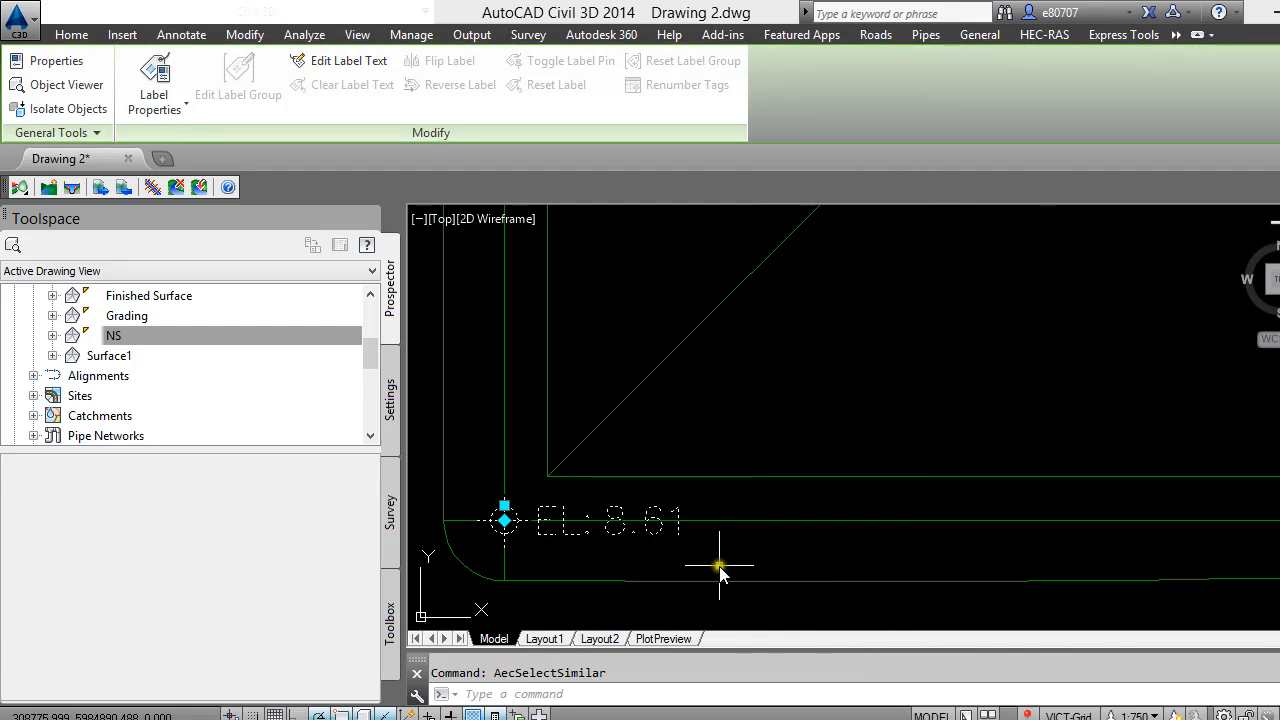
{"action": "key", "text": "Delete"}
Create a TIN surface named Pond on layer C-TOPO
{"action": "scroll", "coordinate": [686, 550], "scroll_direction": "down", "scroll_amount": 6}
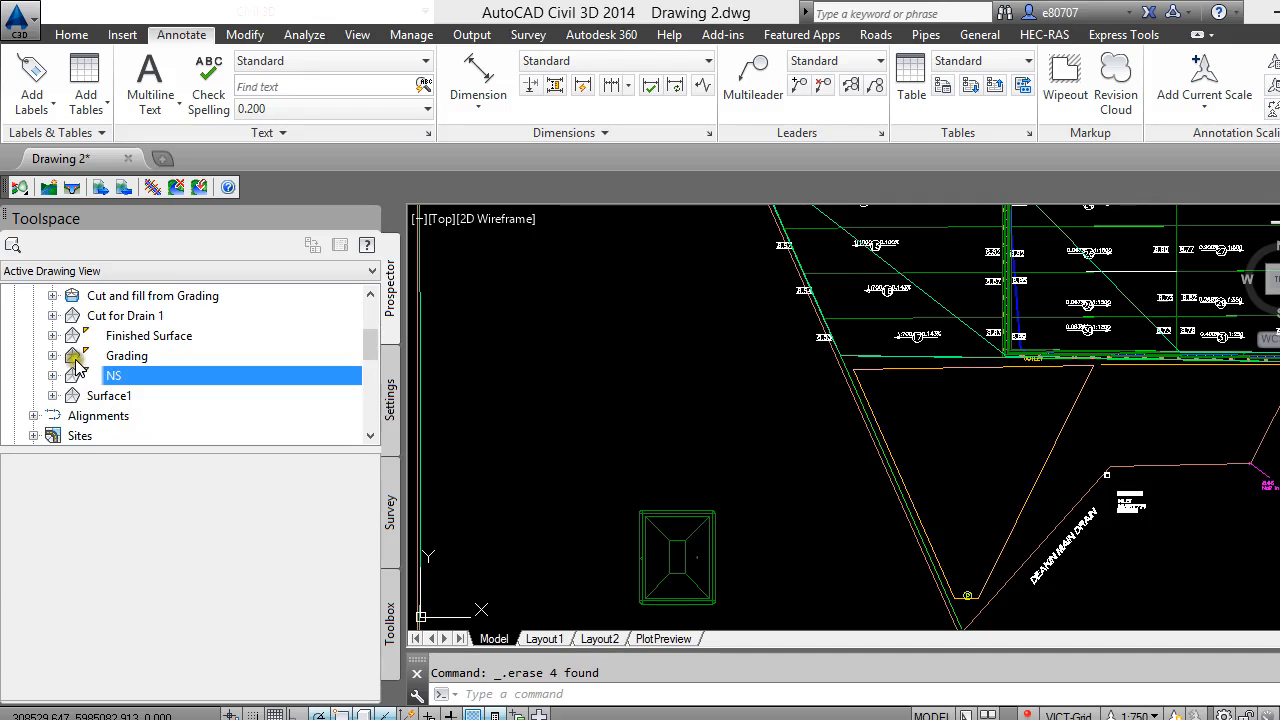
{"action": "right_click", "coordinate": [70, 383]}
{"action": "left_click", "coordinate": [125, 386]}
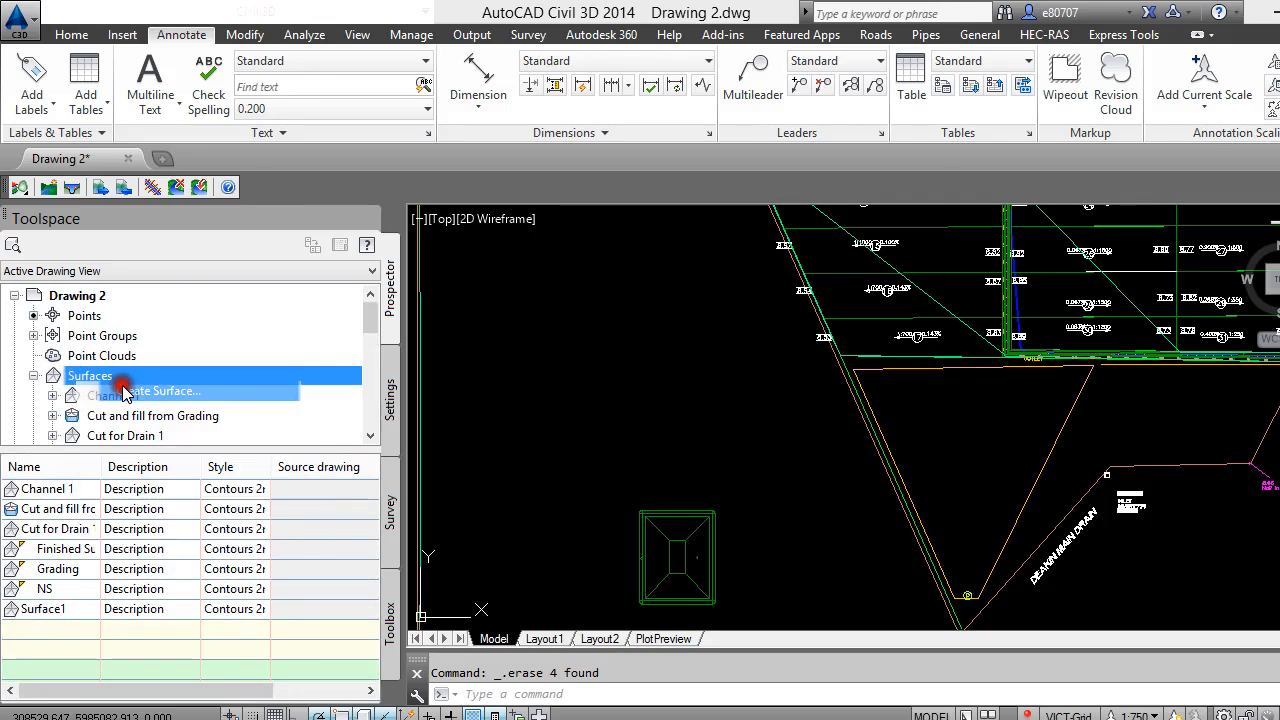
{"action": "left_click", "coordinate": [735, 306]}
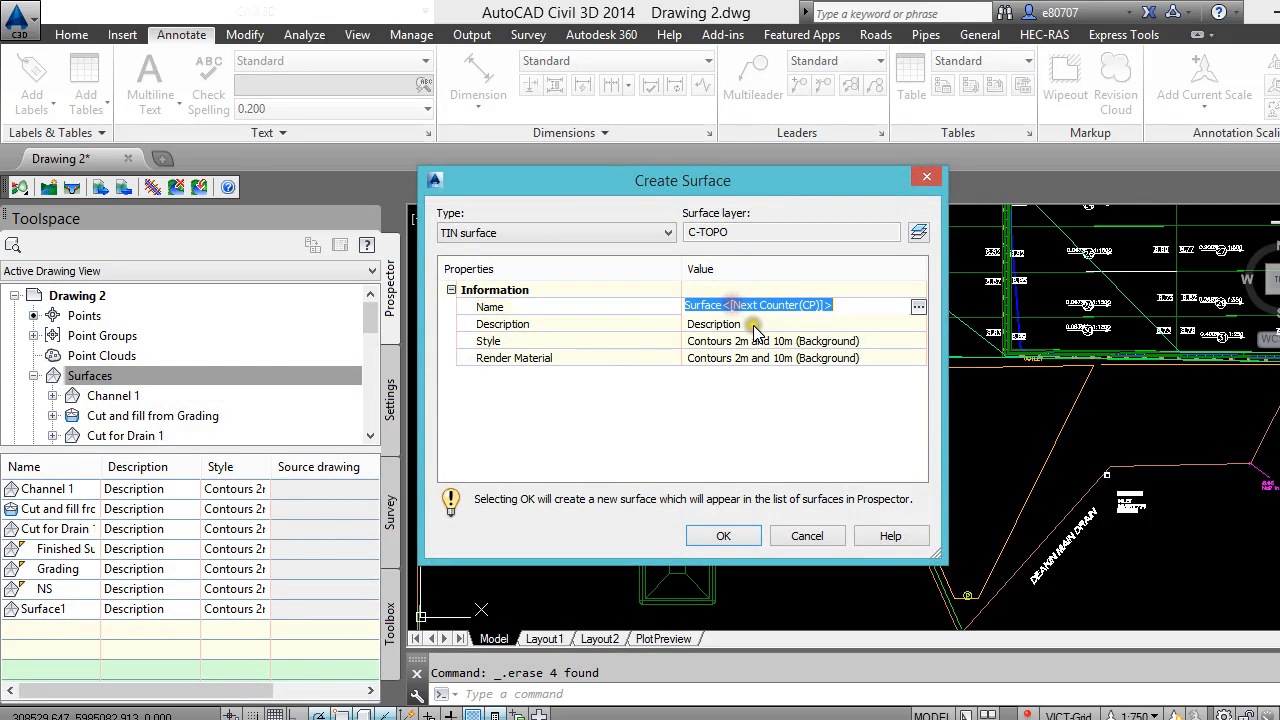
{"action": "type", "text": "Pond"}
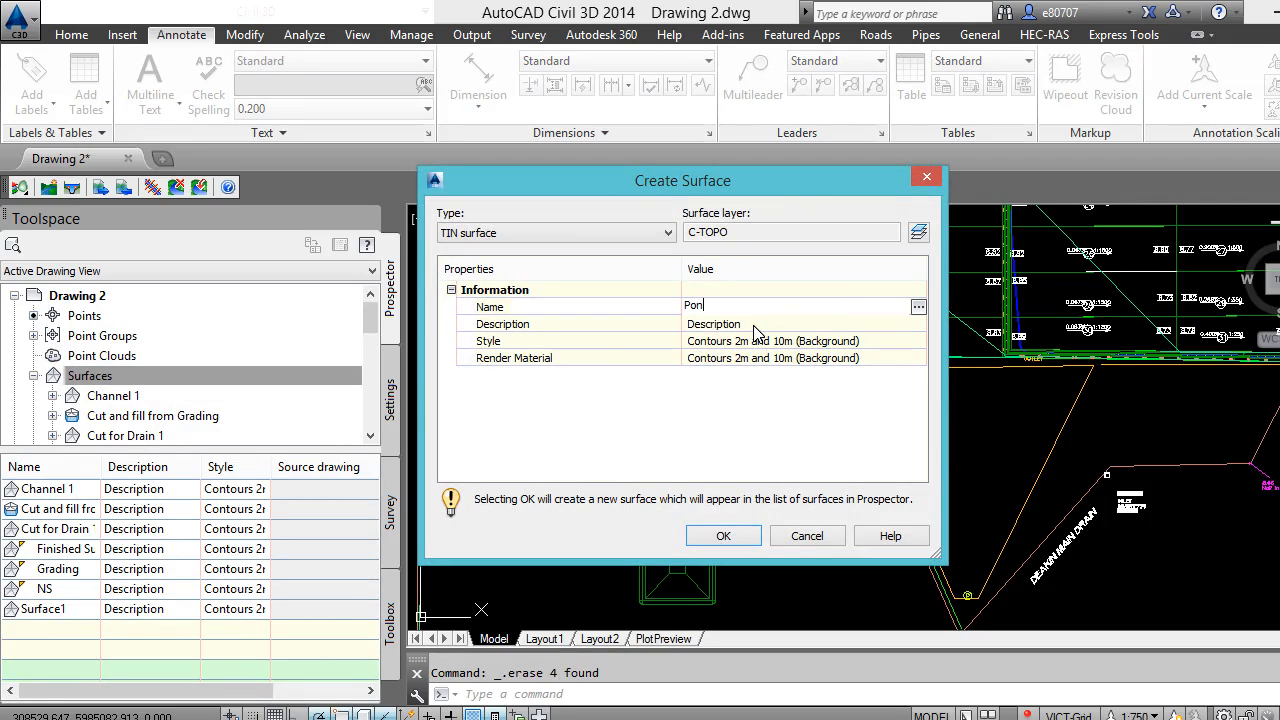
{"action": "left_click", "coordinate": [742, 232]}
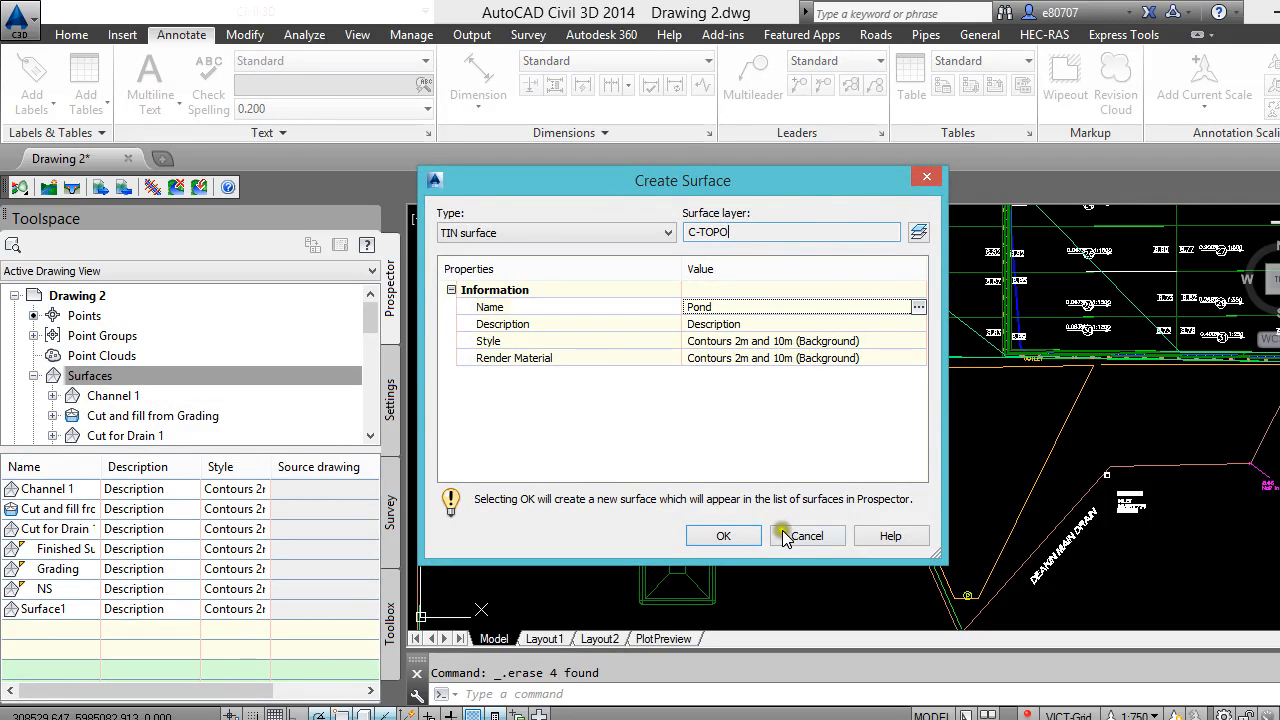
{"action": "left_click", "coordinate": [723, 536]}
Expand the Pond surface down to its definition items
{"action": "scroll", "coordinate": [108, 385], "scroll_direction": "down", "scroll_amount": 2}
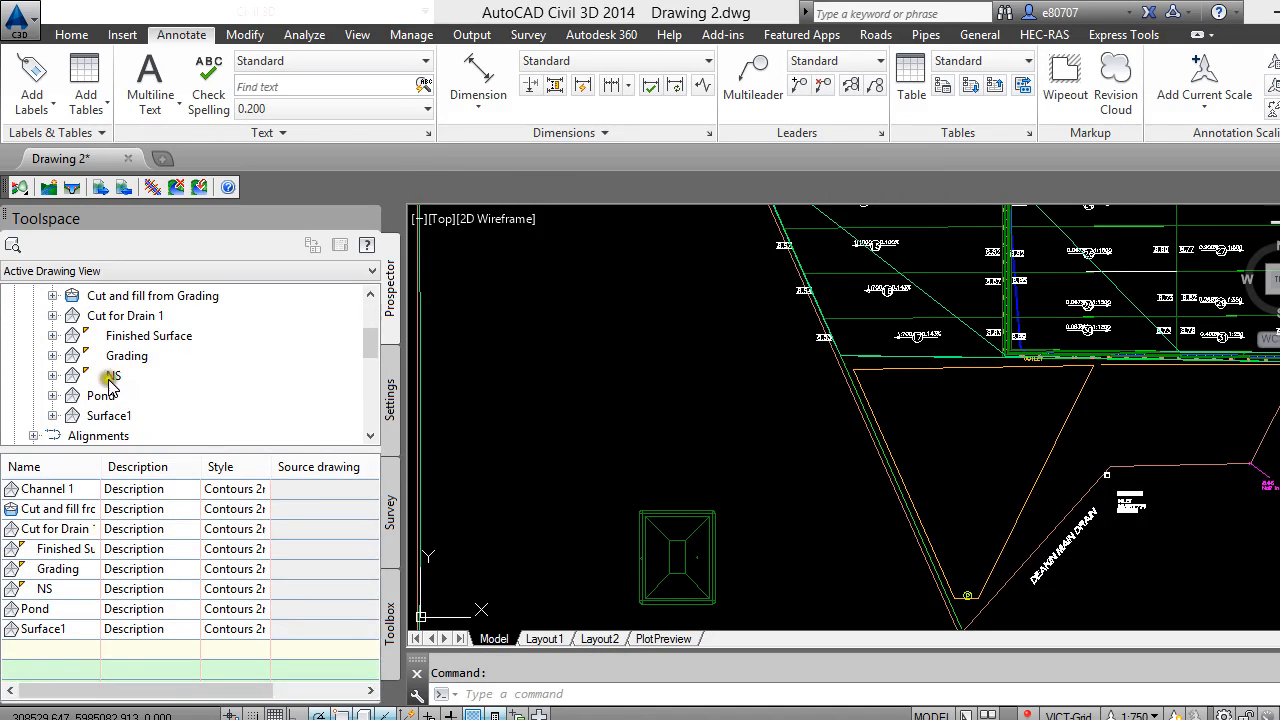
{"action": "left_click", "coordinate": [53, 396]}
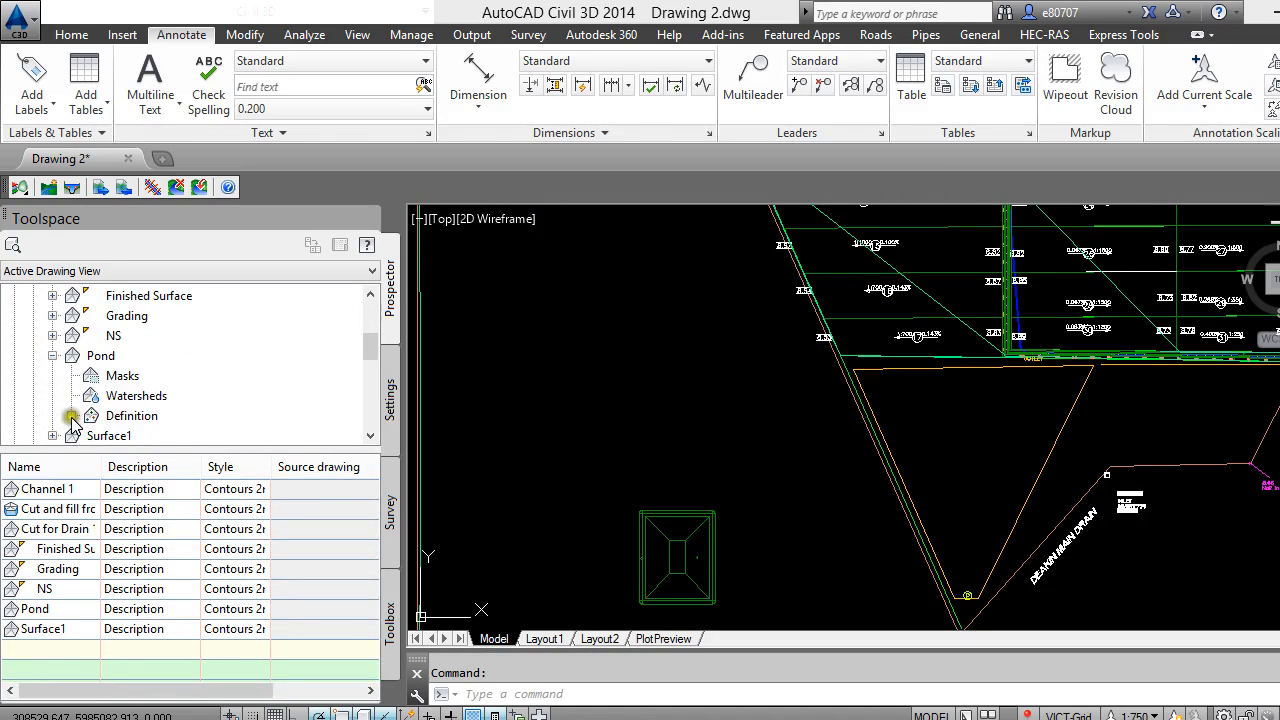
{"action": "left_click", "coordinate": [71, 416]}
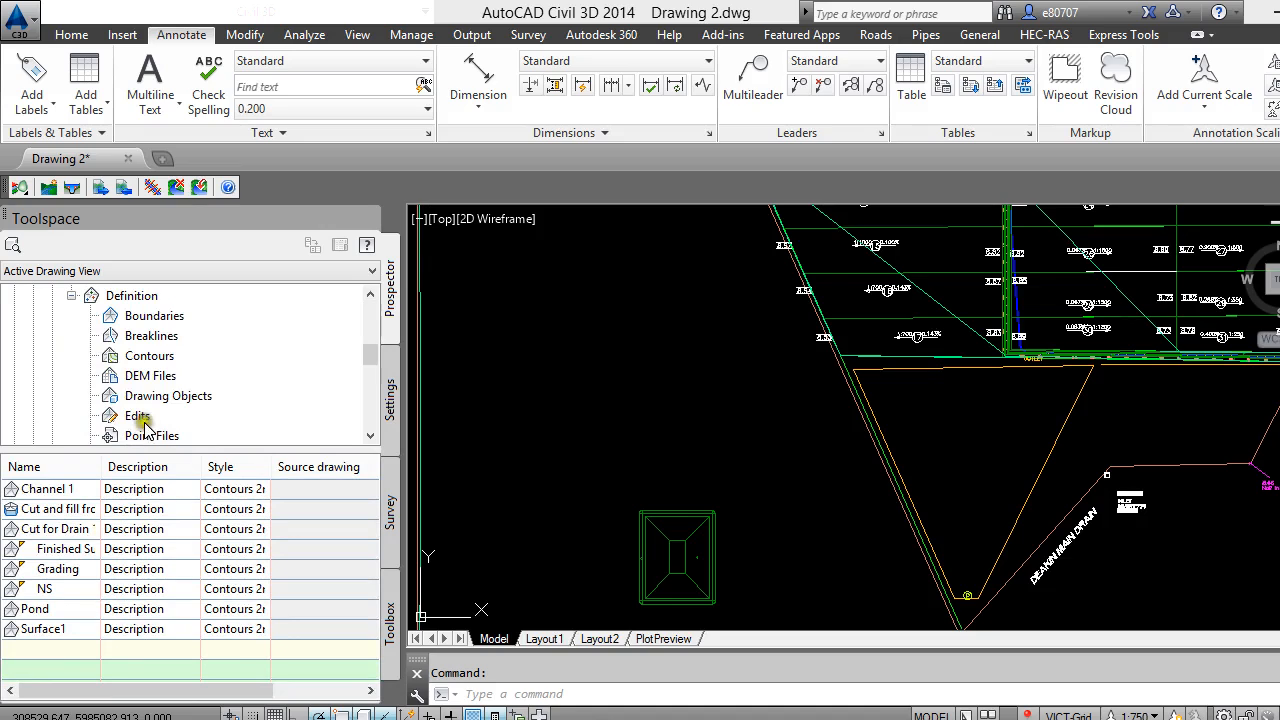
{"action": "right_click", "coordinate": [160, 316]}
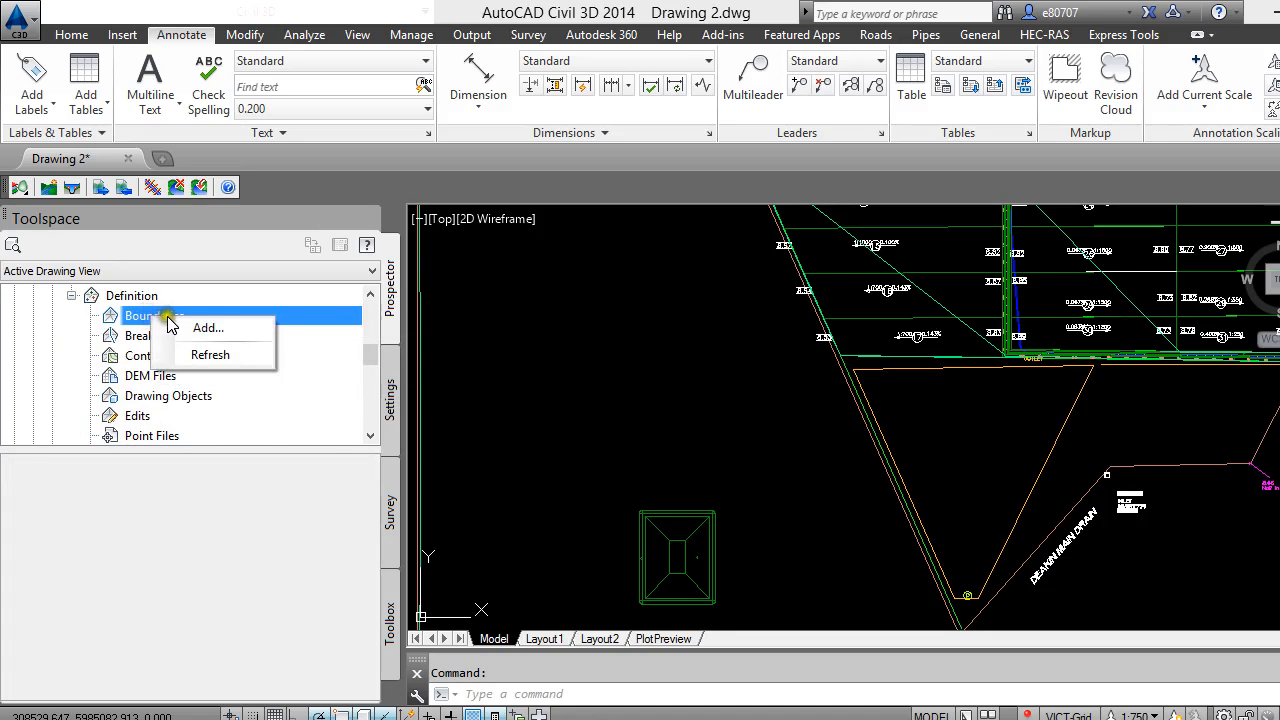
{"action": "left_click", "coordinate": [200, 327]}
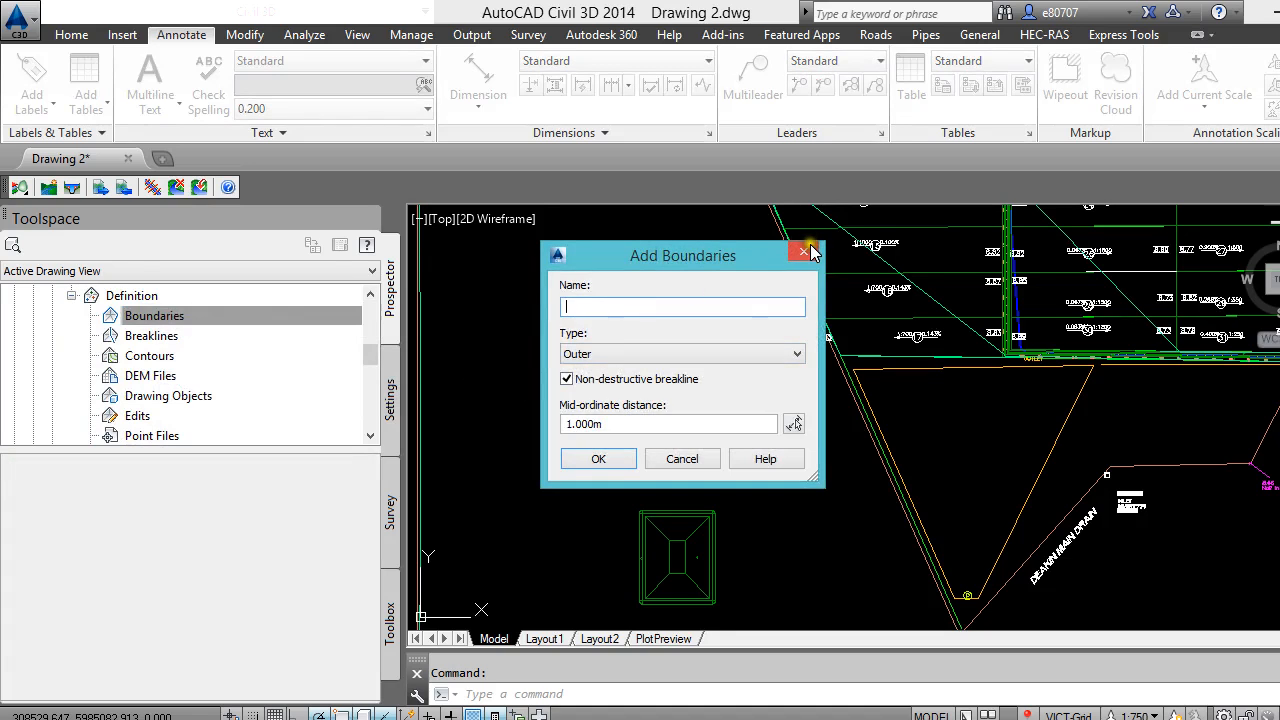
{"action": "left_click", "coordinate": [810, 252]}
Add Standard breaklines described as Pond to the Pond surface, using the pond's base, crest and outer batter outlines
{"action": "right_click", "coordinate": [150, 336]}
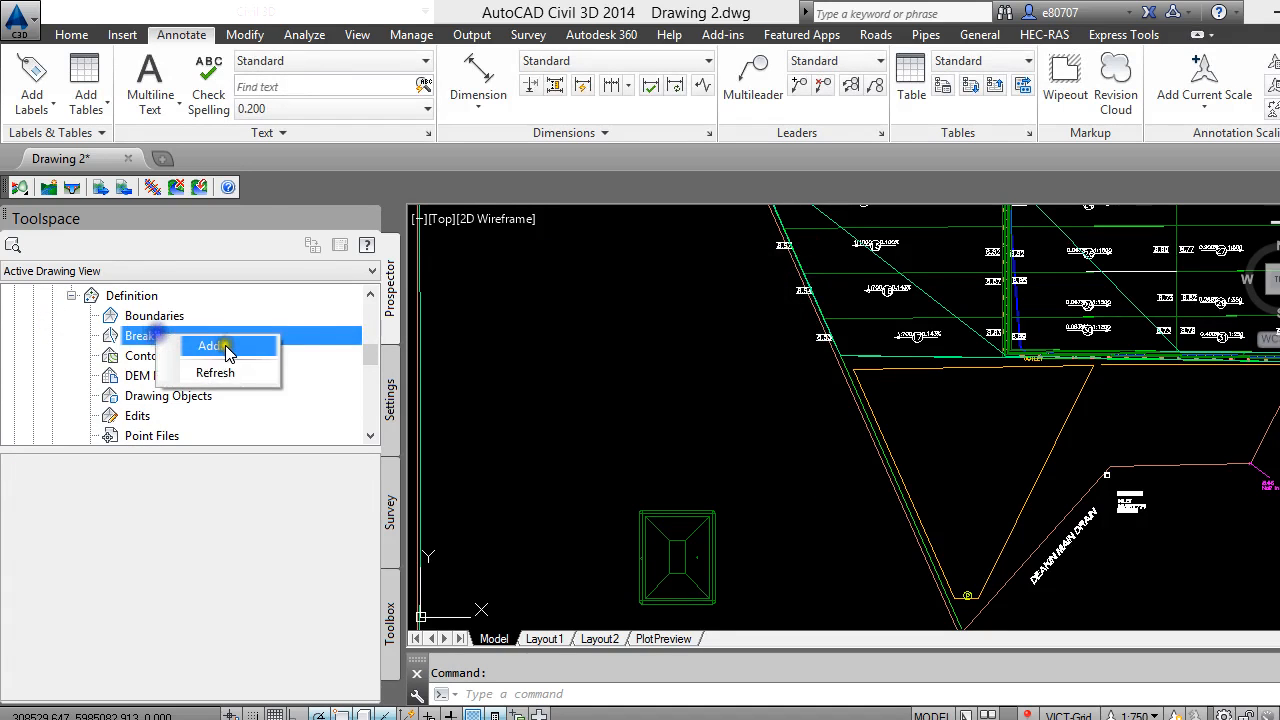
{"action": "left_click", "coordinate": [214, 346]}
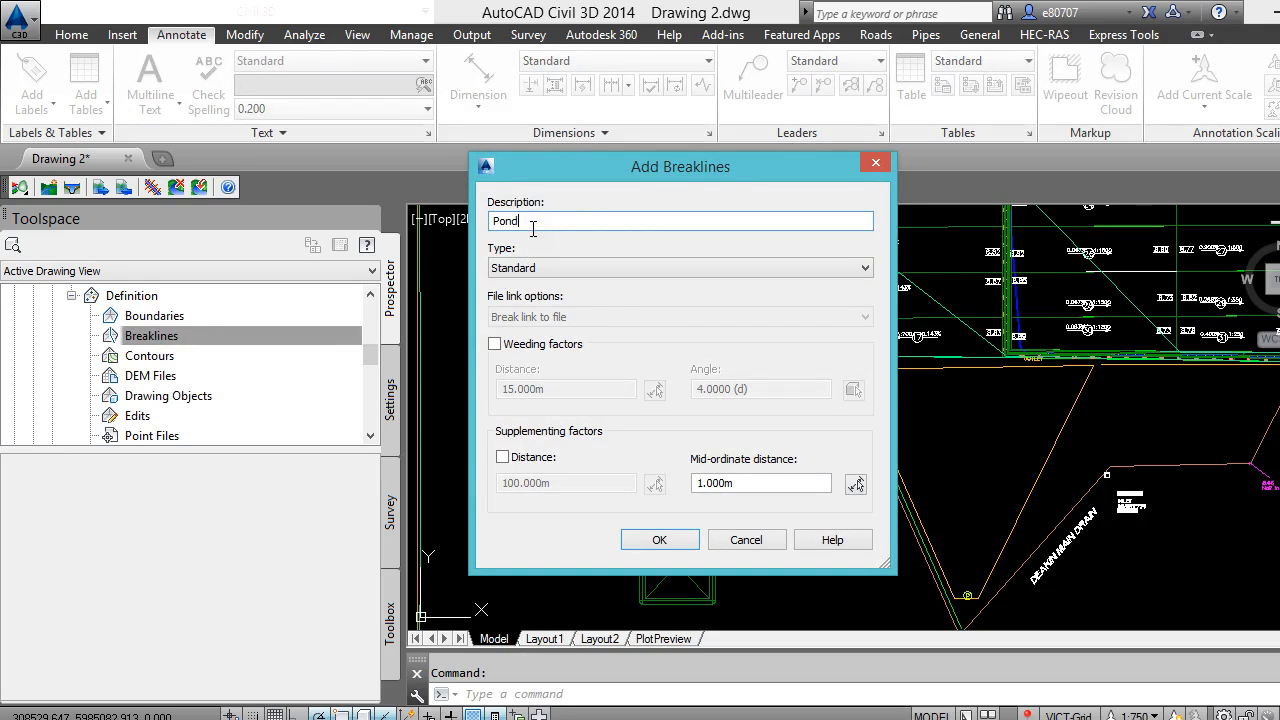
{"action": "left_click", "coordinate": [659, 543]}
{"action": "scroll", "coordinate": [668, 556], "scroll_direction": "up", "scroll_amount": 5}
{"action": "left_click_drag", "start_coordinate": [670, 553], "coordinate": [688, 545]}
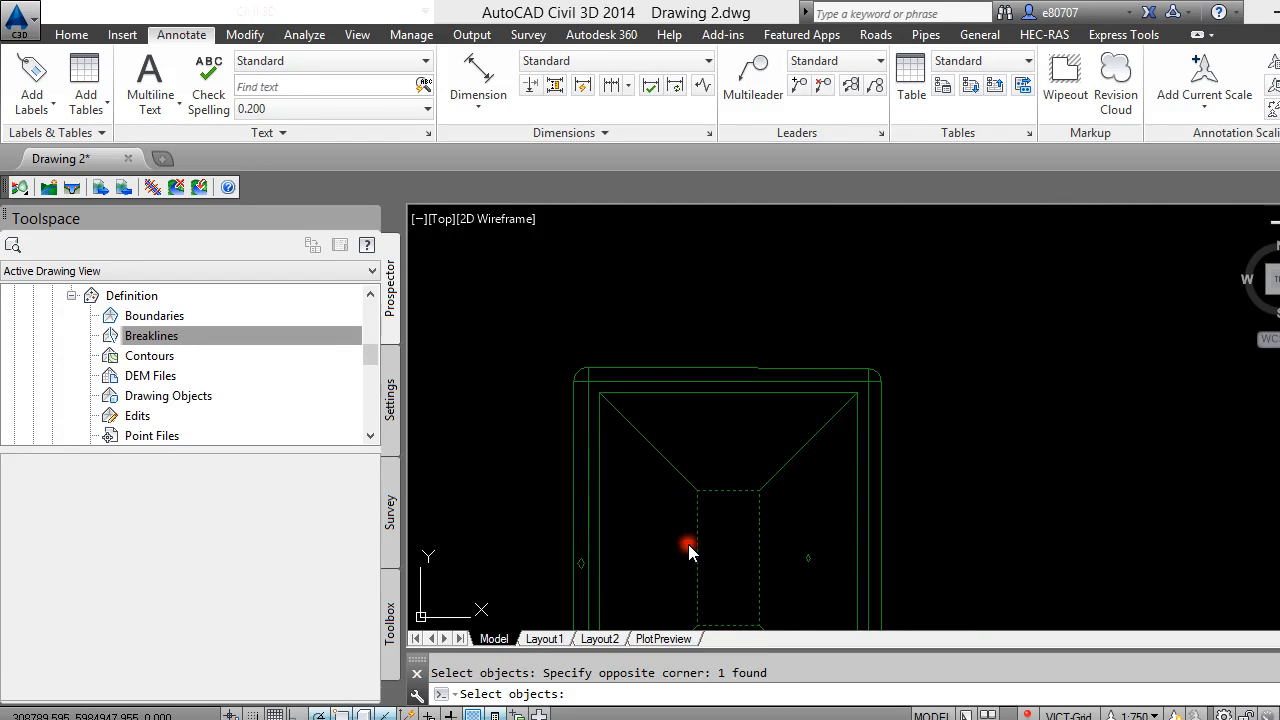
{"action": "left_click", "coordinate": [542, 564]}
{"action": "left_click", "coordinate": [574, 525]}
{"action": "left_click", "coordinate": [716, 441]}
{"action": "left_click", "coordinate": [547, 485]}
{"action": "left_click", "coordinate": [635, 266]}
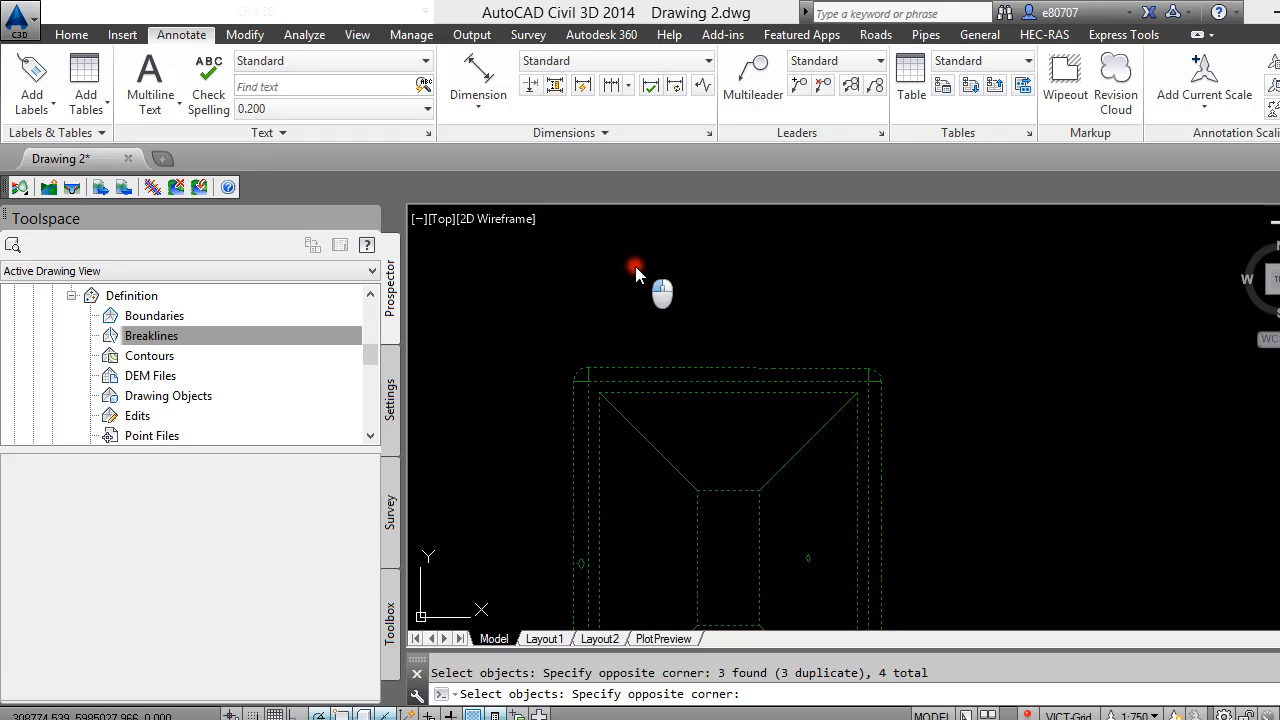
{"action": "left_click", "coordinate": [513, 398]}
{"action": "key", "text": "Return"}
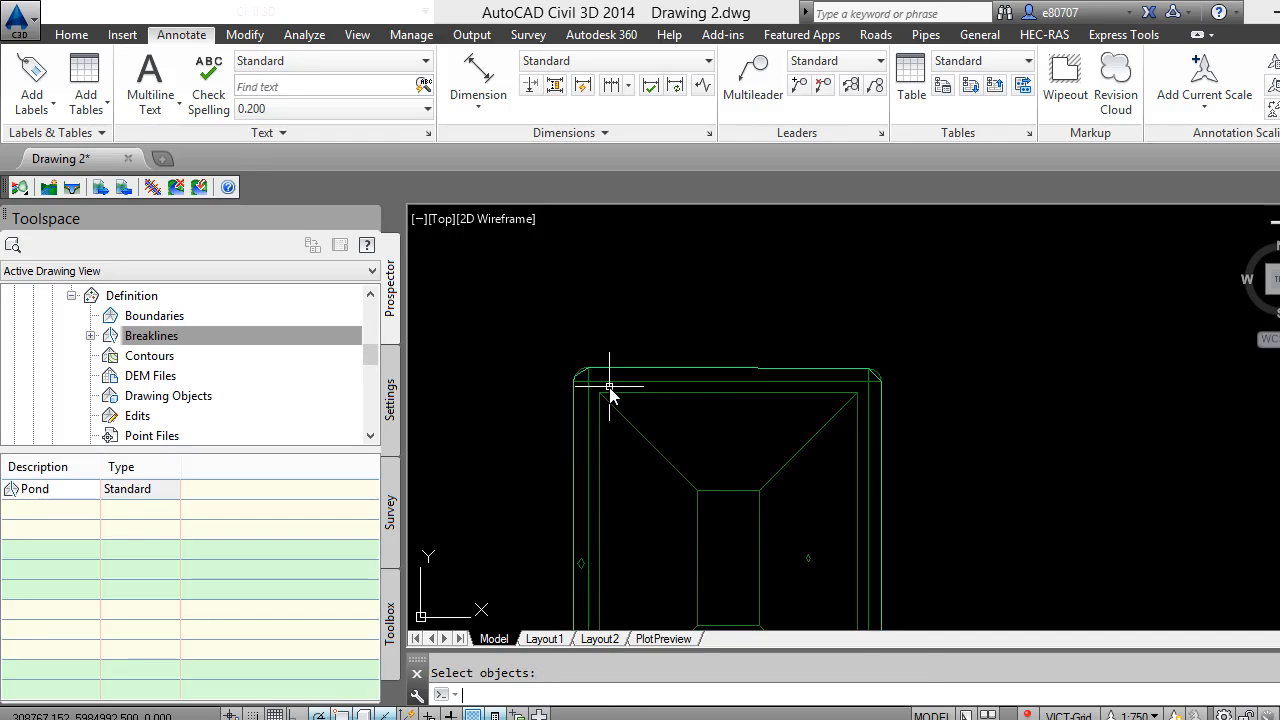
Inspect the Pond surface in the Object Viewer, orbiting the shaded model to check its batters and base
{"action": "scroll", "coordinate": [610, 290], "scroll_direction": "down", "scroll_amount": 4}
{"action": "scroll", "coordinate": [580, 360], "scroll_direction": "up", "scroll_amount": 5}
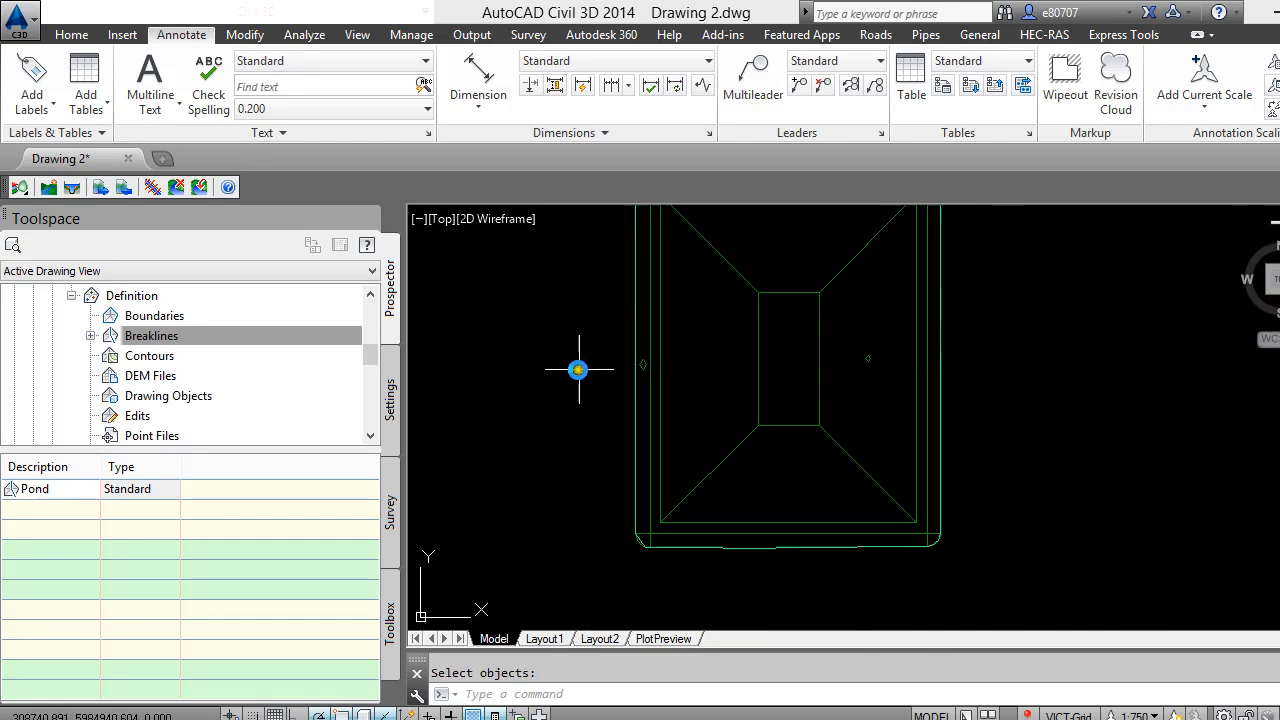
{"action": "scroll", "coordinate": [620, 358], "scroll_direction": "down", "scroll_amount": 1}
{"action": "left_click", "coordinate": [637, 353]}
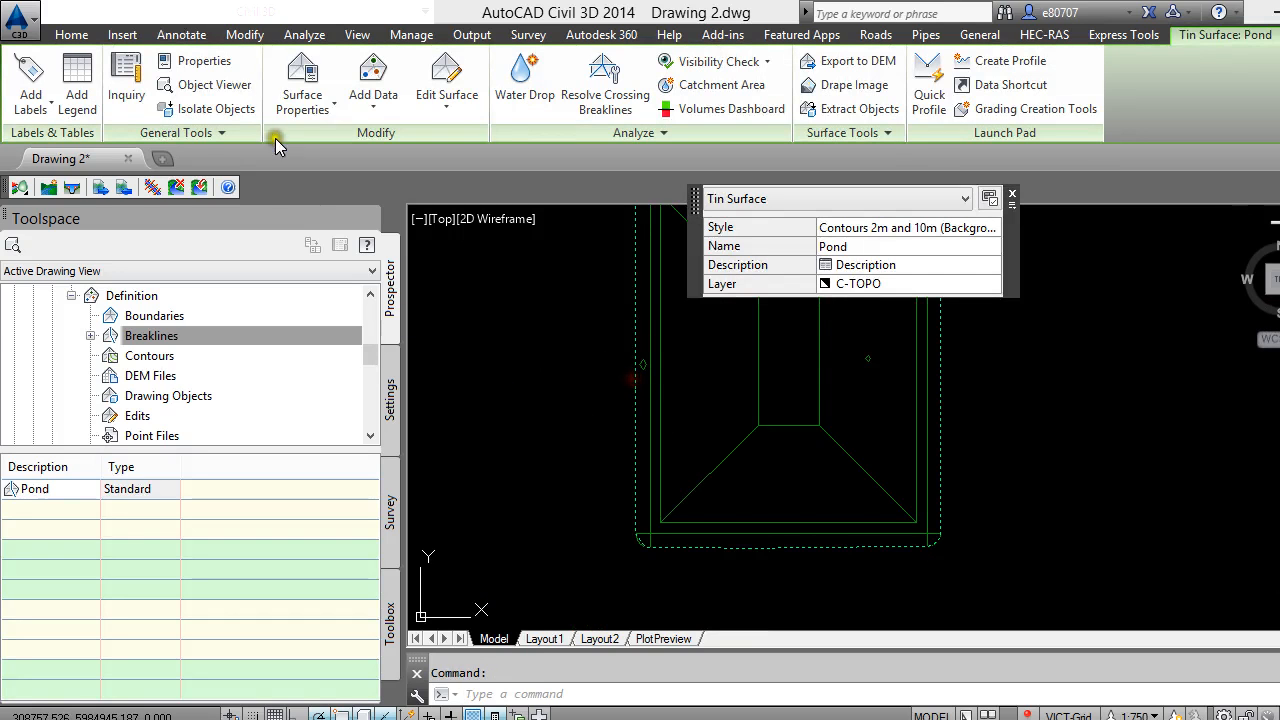
{"action": "left_click", "coordinate": [183, 89]}
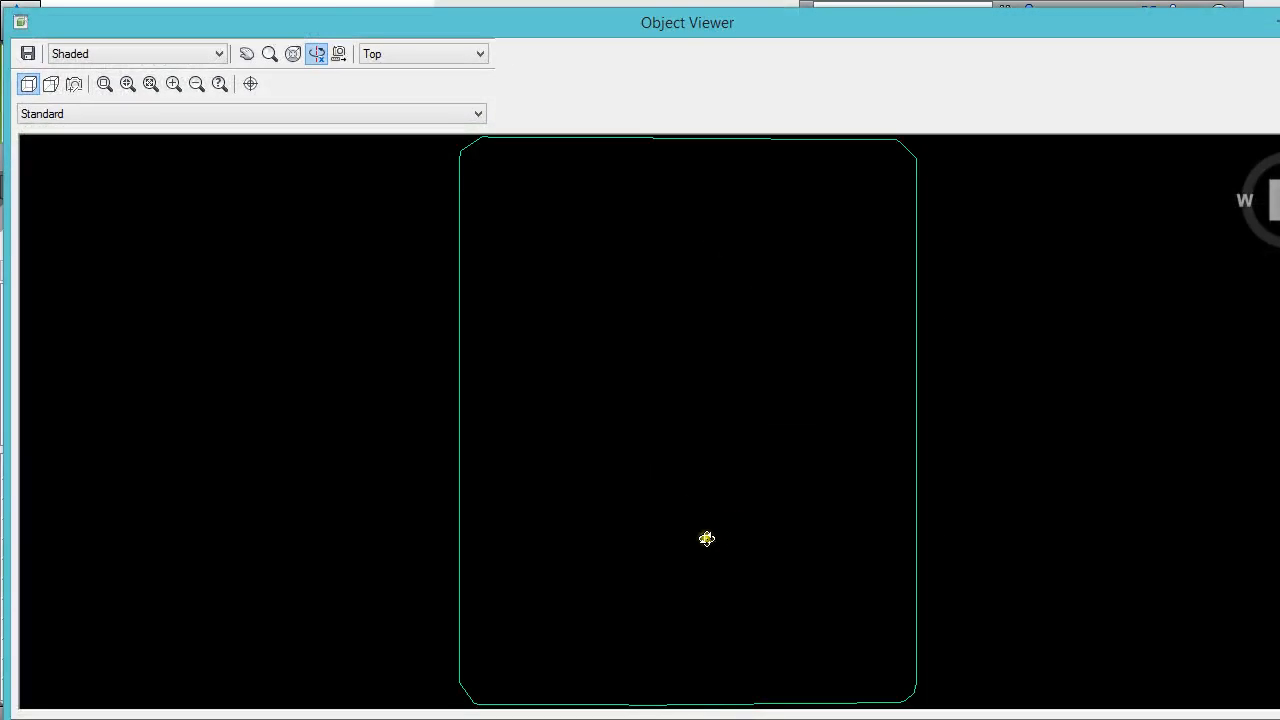
{"action": "mouse_move", "coordinate": [707, 539]}
{"action": "left_mouse_down"}
{"action": "mouse_move", "coordinate": [709, 431]}
{"action": "mouse_move", "coordinate": [717, 491]}
{"action": "mouse_move", "coordinate": [691, 391]}
{"action": "mouse_move", "coordinate": [717, 329]}
{"action": "mouse_move", "coordinate": [774, 294]}
{"action": "left_mouse_up"}
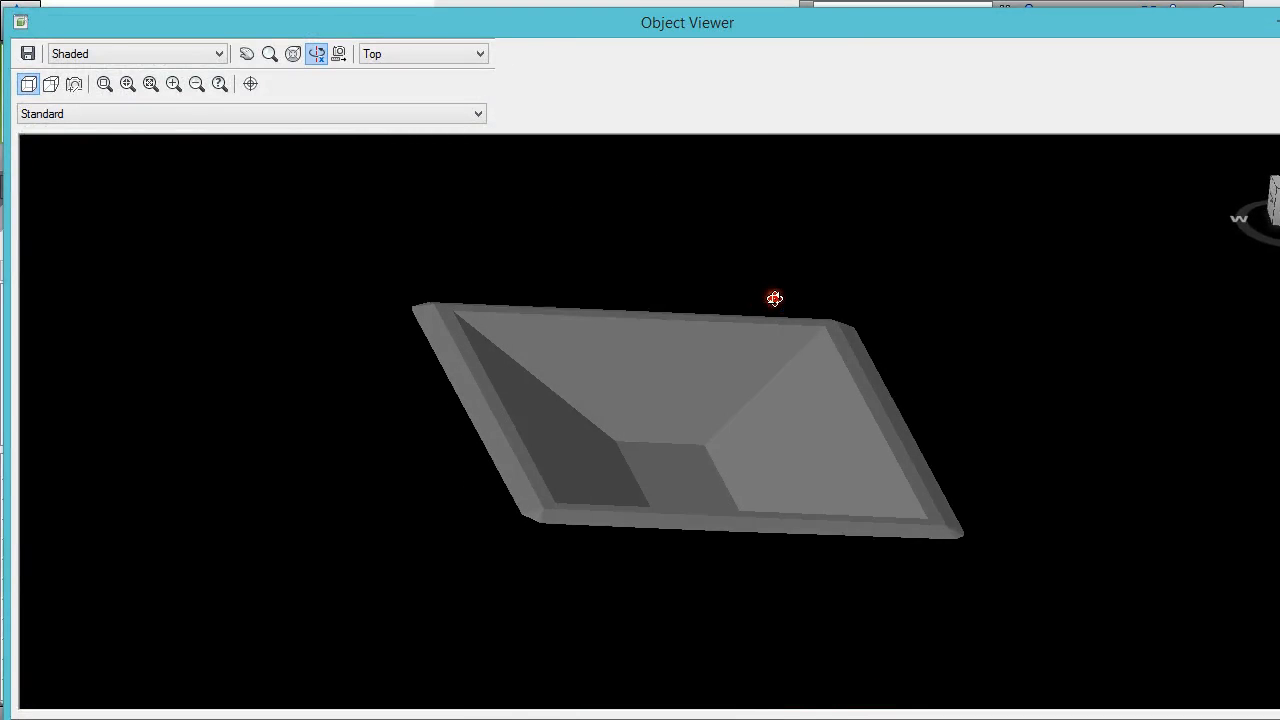
{"action": "scroll", "coordinate": [723, 442], "scroll_direction": "up", "scroll_amount": 3}
{"action": "left_click_drag", "start_coordinate": [511, 472], "coordinate": [716, 531]}
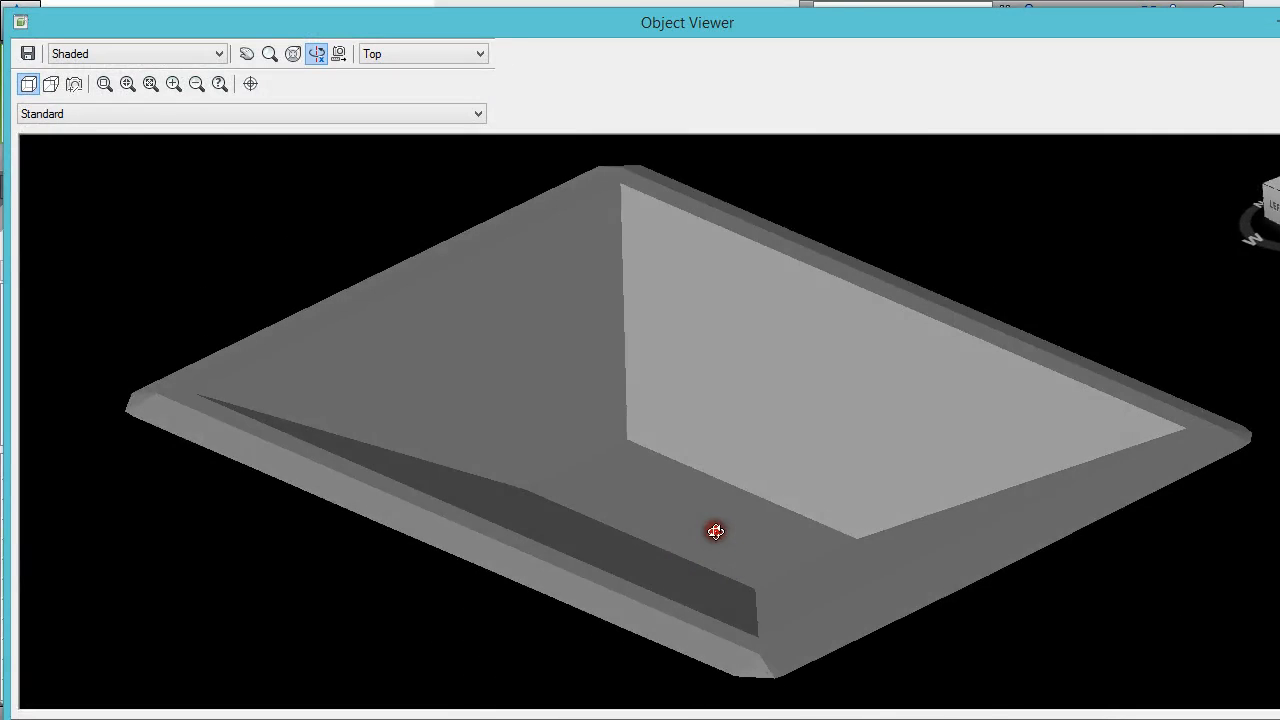
{"action": "key", "text": "Escape"}
{"action": "key", "text": "Escape"}
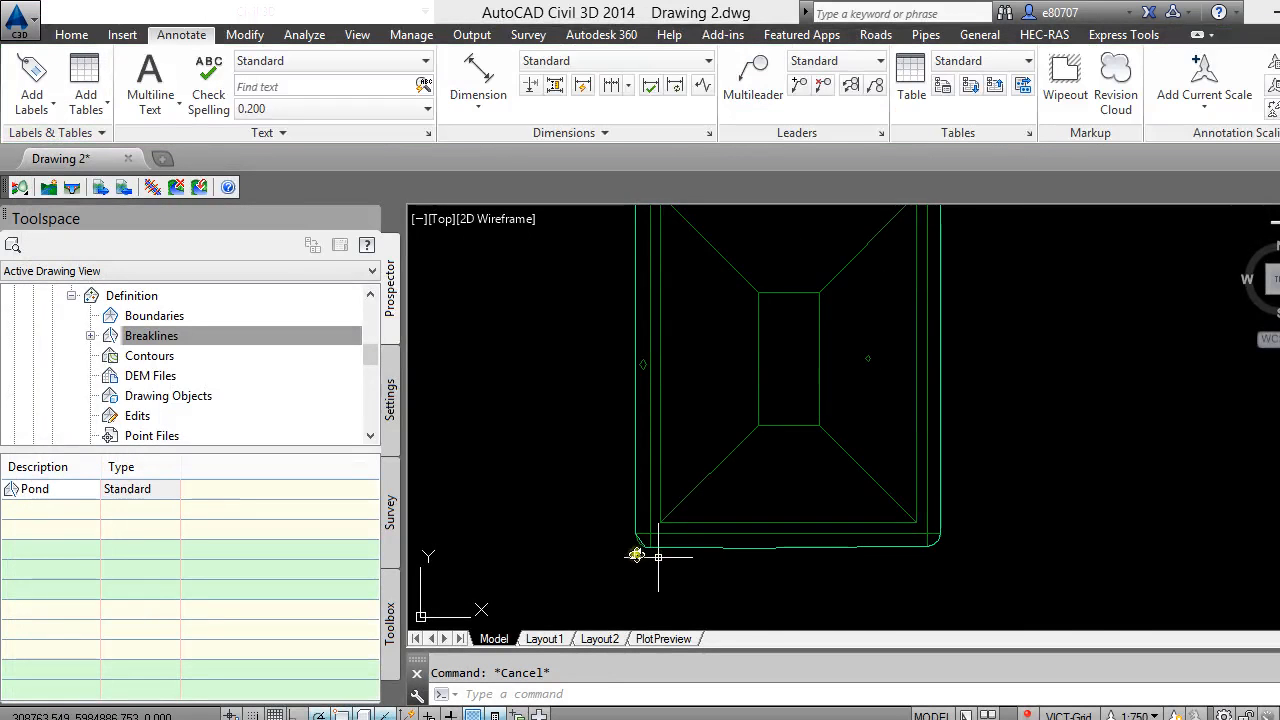
Draw a horizontal polyline across the middle of the pond, extending well beyond both of its sides
{"action": "scroll", "coordinate": [657, 557], "scroll_direction": "down", "scroll_amount": 3}
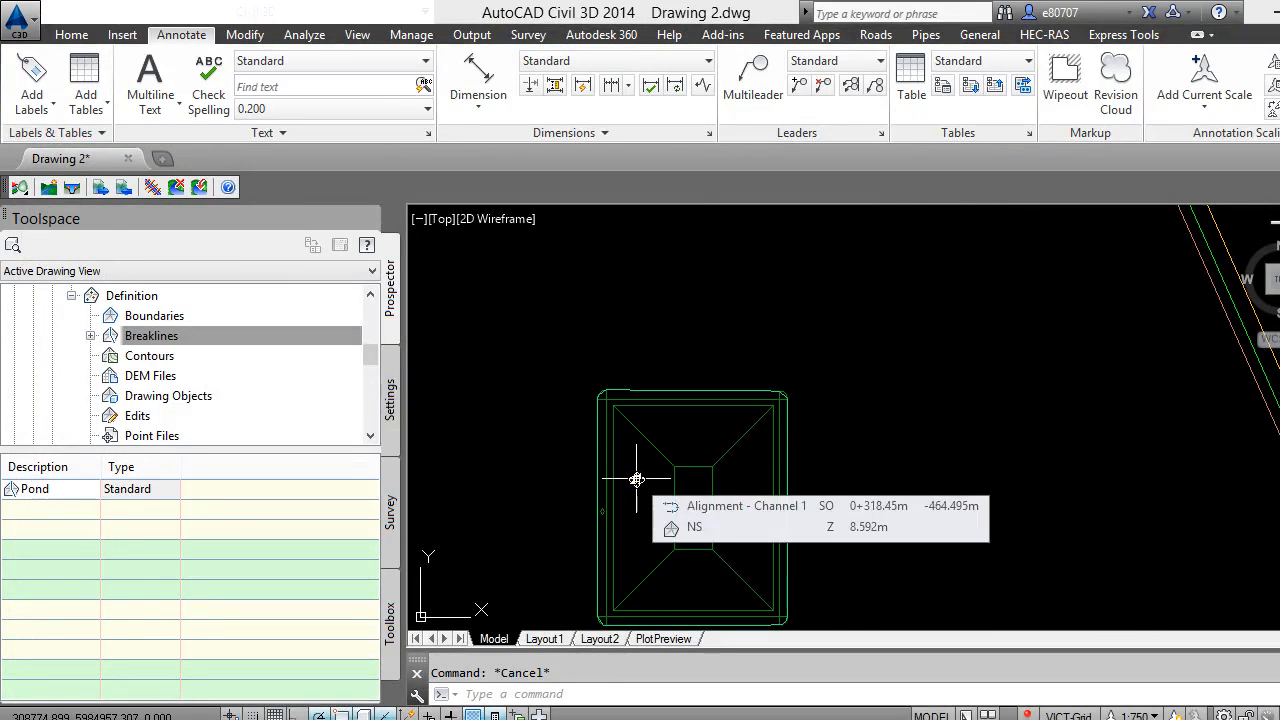
{"action": "type", "text": "p"}
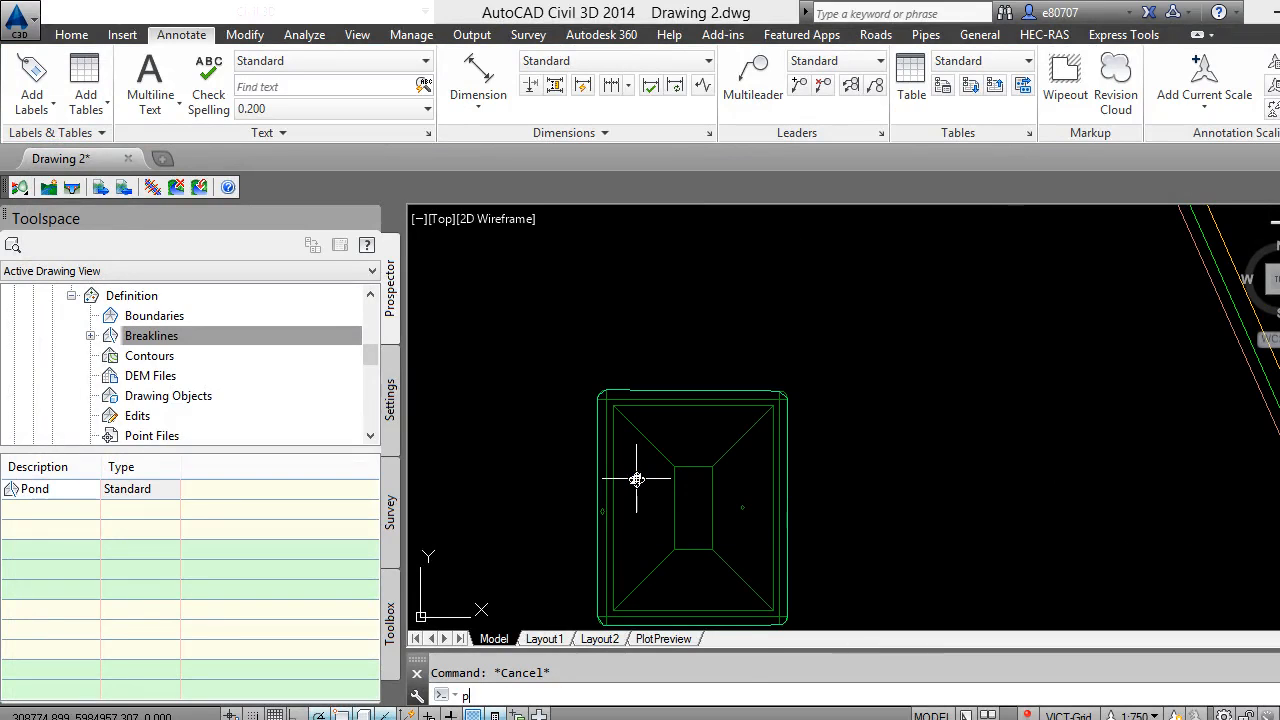
{"action": "type", "text": "line"}
{"action": "key", "text": "Return"}
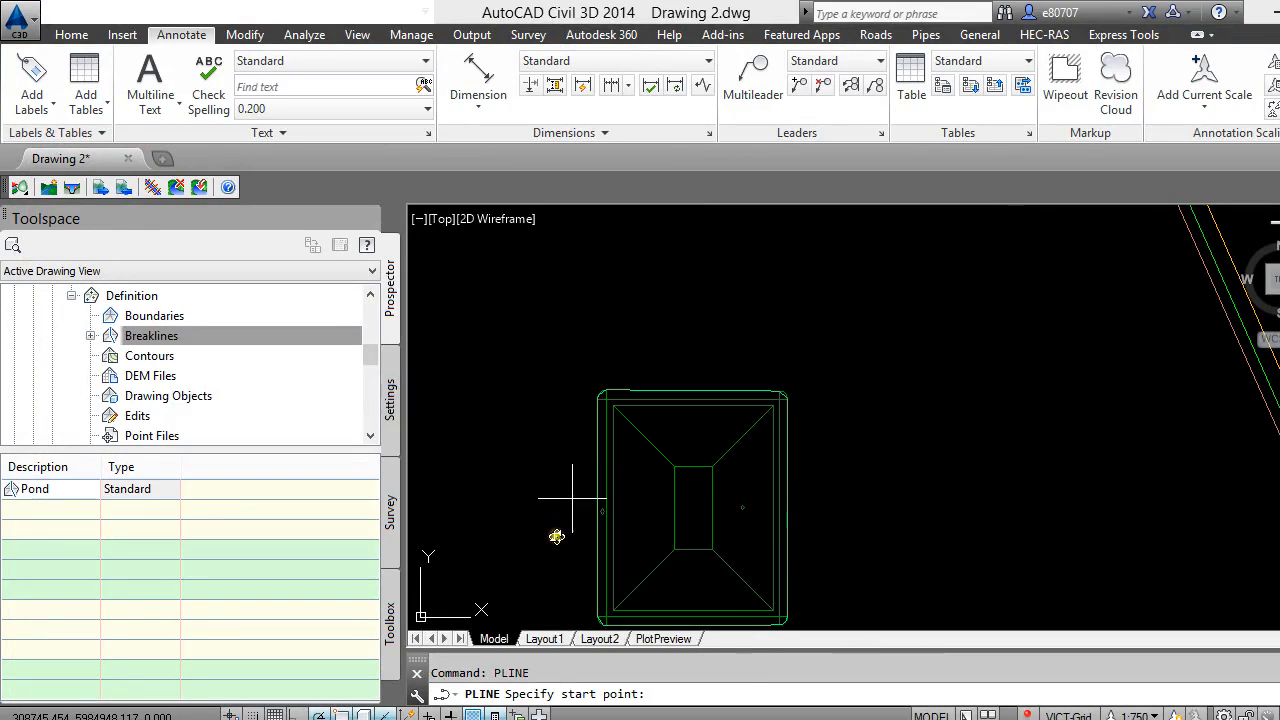
{"action": "left_click", "coordinate": [471, 513]}
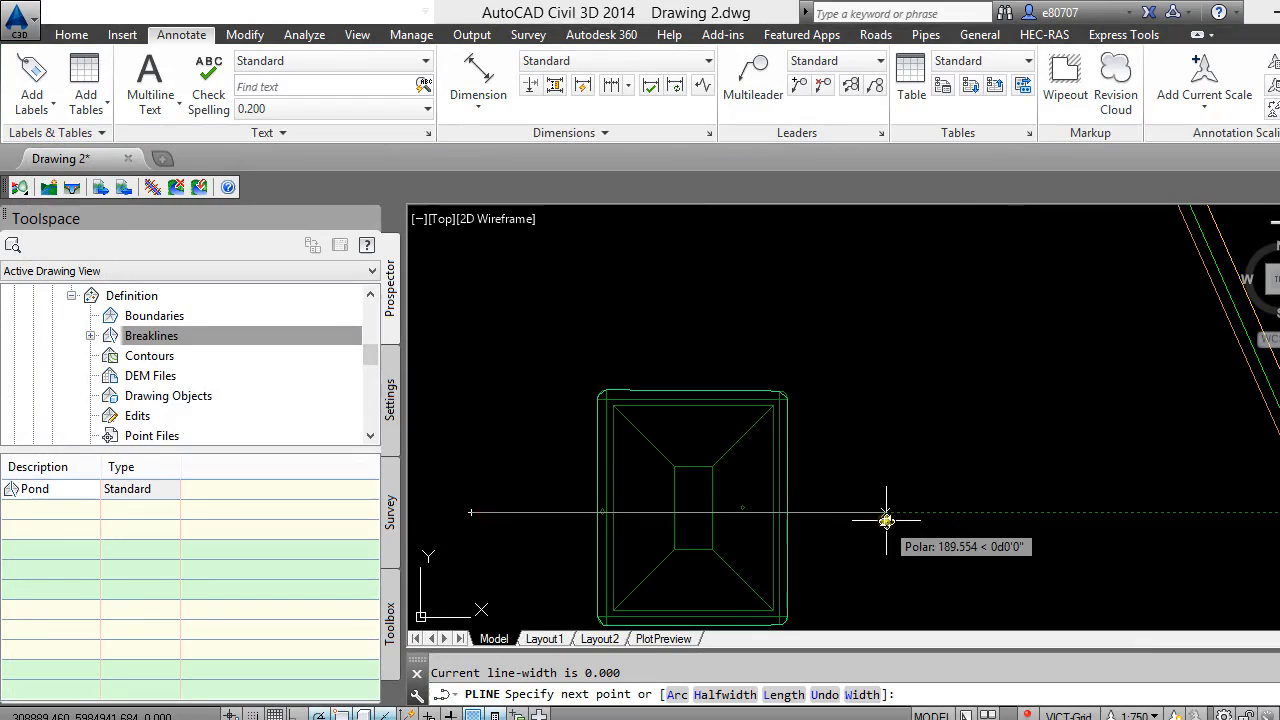
{"action": "left_click", "coordinate": [939, 518]}
{"action": "key", "text": "Return"}
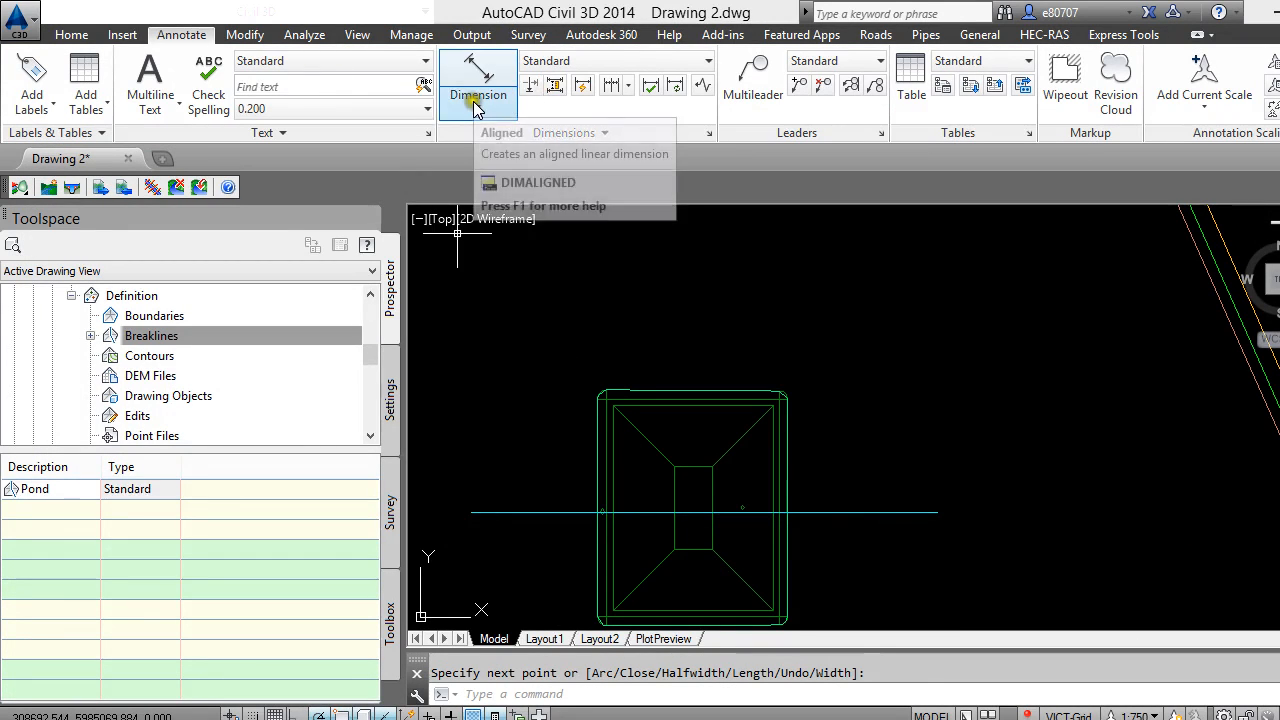
Create a quick profile along the polyline sampling the NS and Pond surfaces, and place its profile view in empty drawing space
{"action": "left_click", "coordinate": [80, 36]}
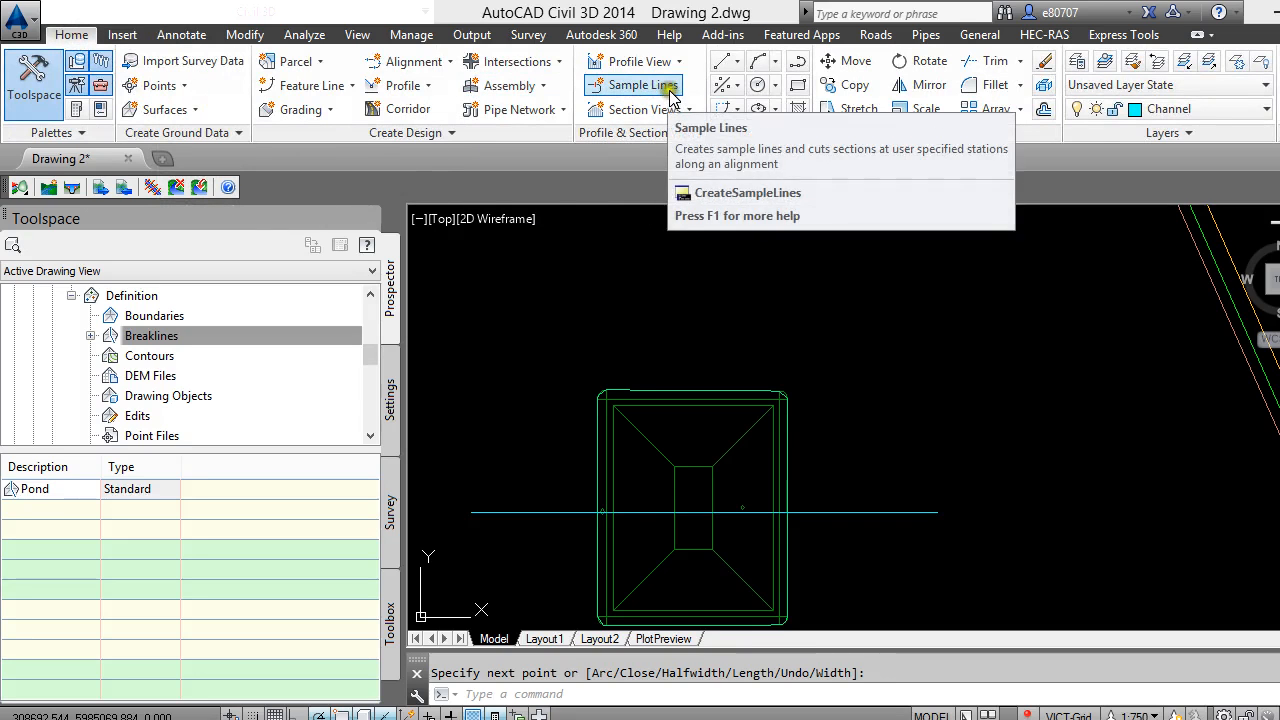
{"action": "left_click", "coordinate": [403, 88]}
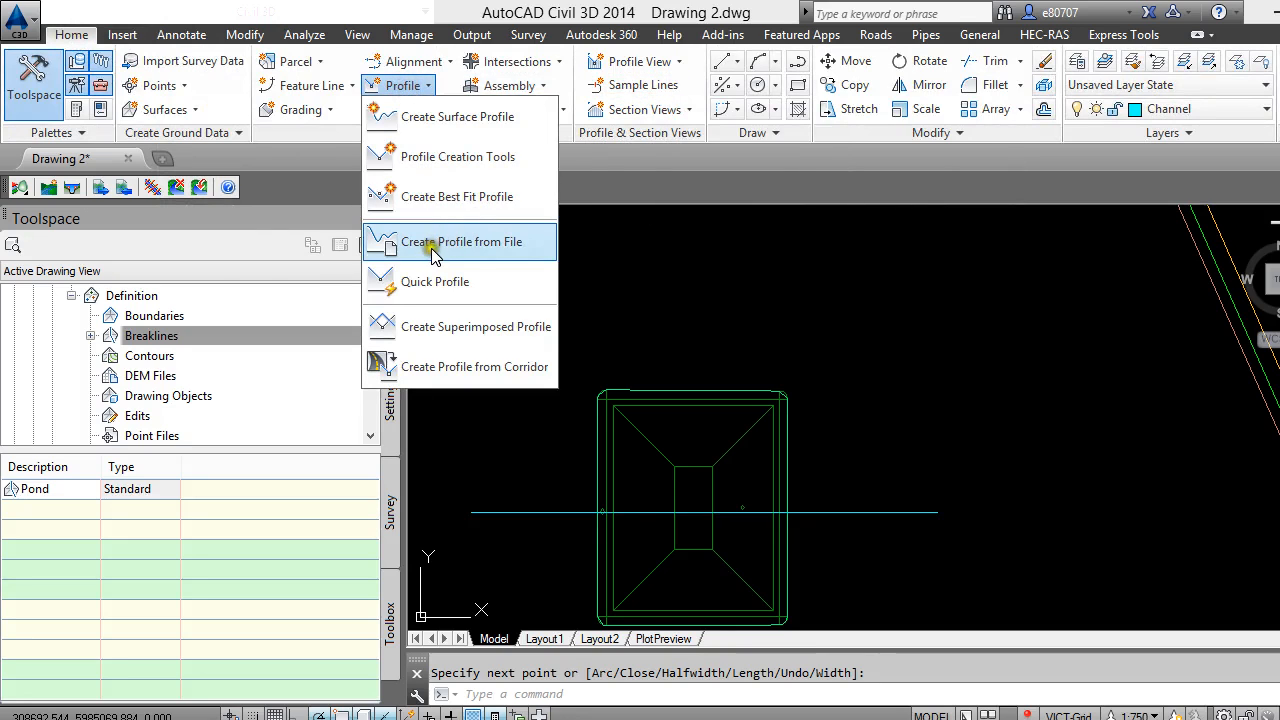
{"action": "left_click", "coordinate": [430, 280]}
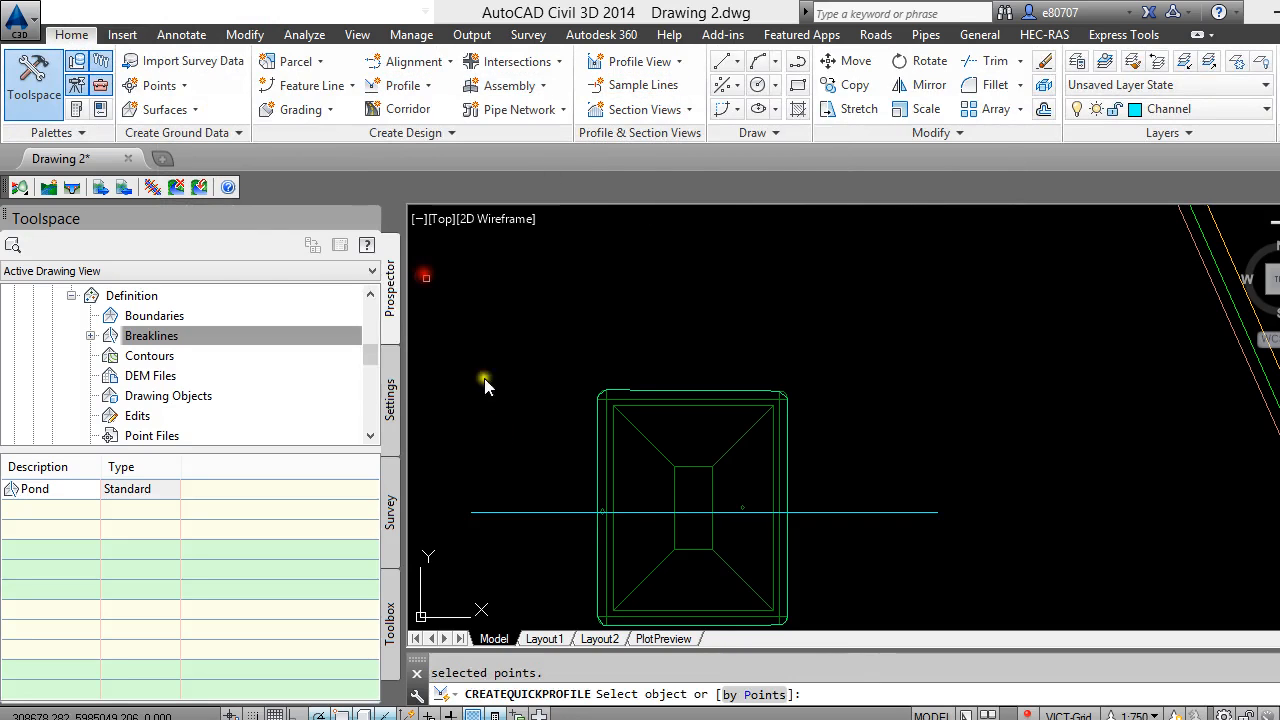
{"action": "left_click", "coordinate": [542, 518]}
{"action": "left_click", "coordinate": [674, 351]}
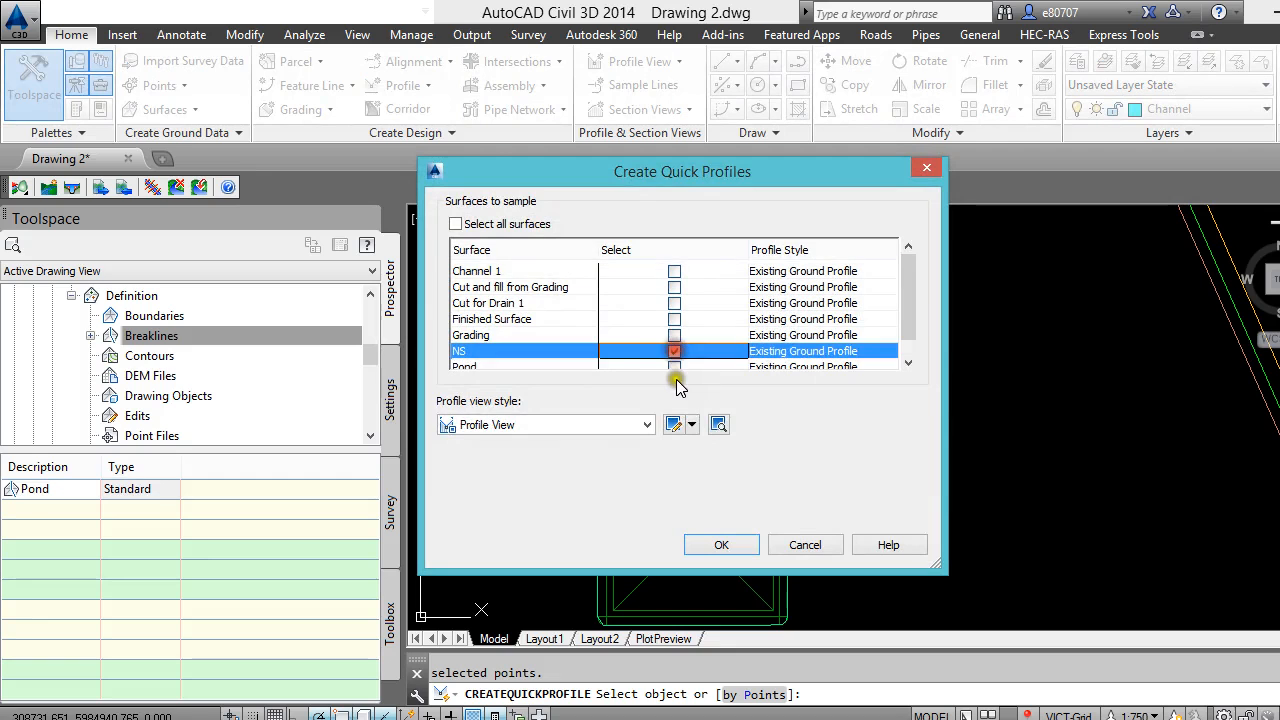
{"action": "left_click", "coordinate": [675, 368]}
{"action": "left_click", "coordinate": [721, 548]}
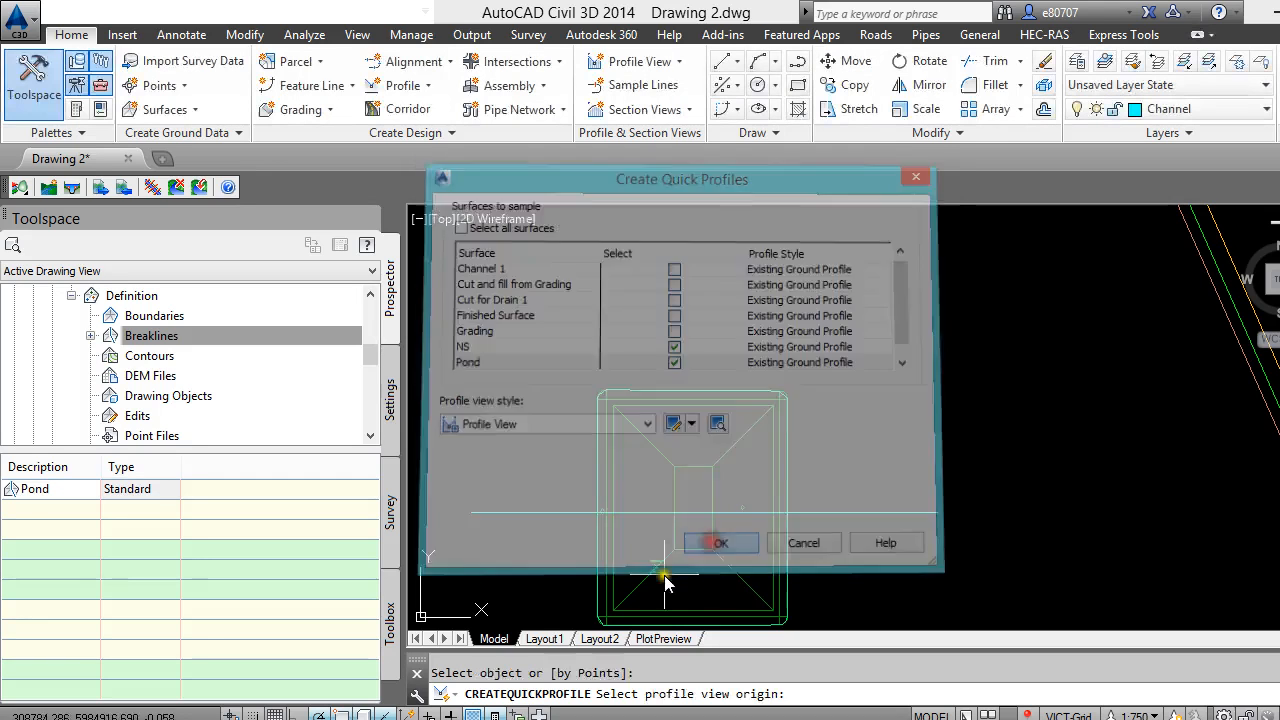
{"action": "scroll", "coordinate": [740, 530], "scroll_direction": "down", "scroll_amount": 5}
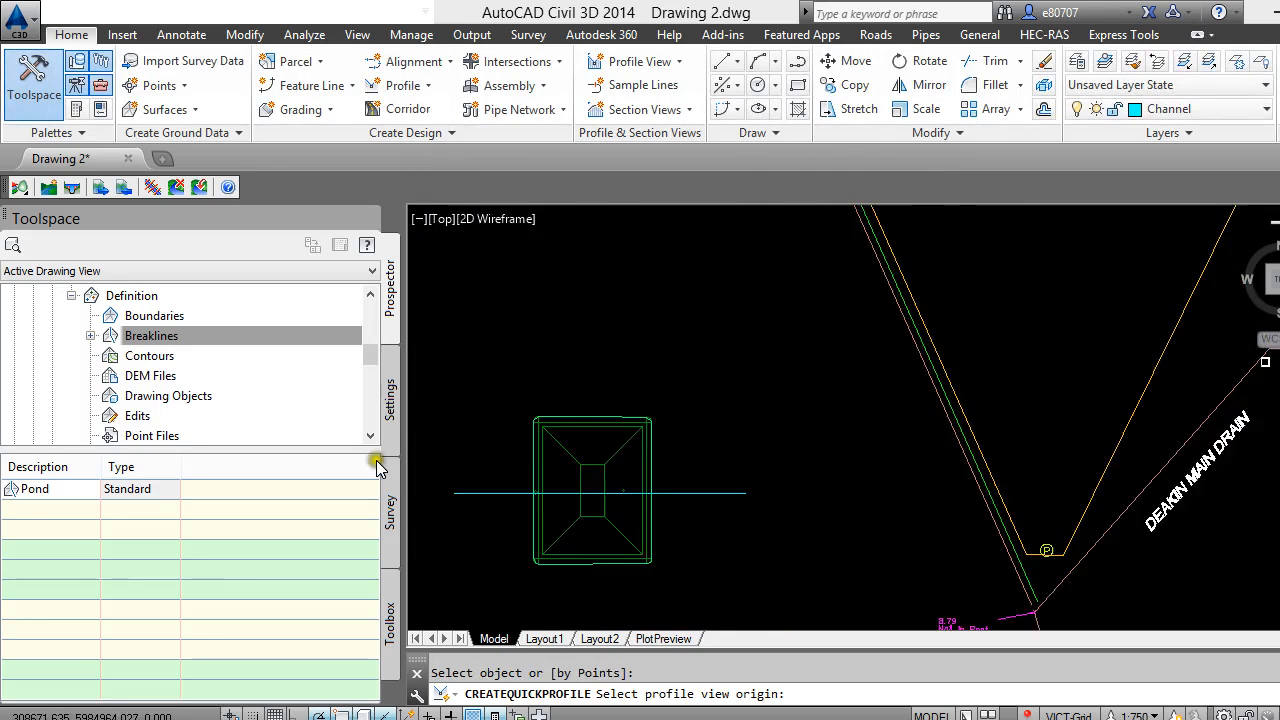
{"action": "left_click", "coordinate": [702, 540]}
{"action": "left_click", "coordinate": [943, 17]}
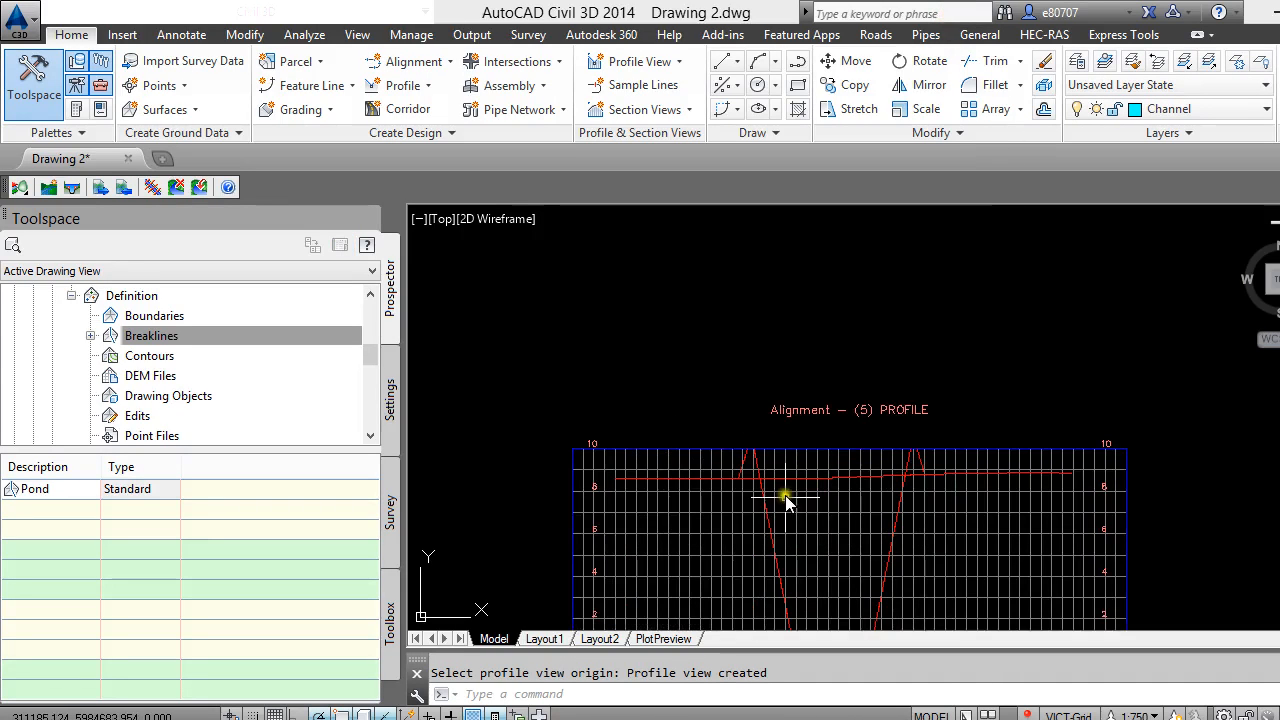
Examine the quick profile view, comparing the Pond profile's batters, crest and base with the NS ground line
{"action": "scroll", "coordinate": [786, 502], "scroll_direction": "up", "scroll_amount": 4}
{"action": "scroll", "coordinate": [760, 508], "scroll_direction": "down", "scroll_amount": 4}
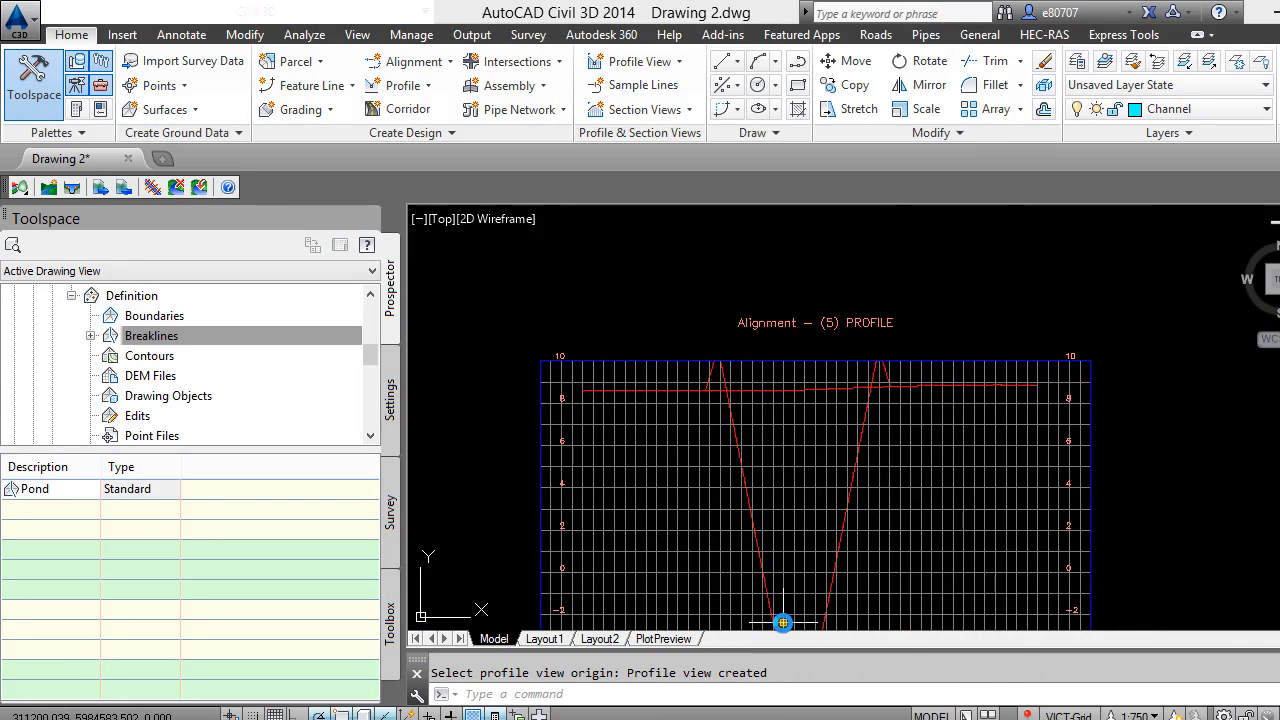
{"action": "scroll", "coordinate": [604, 541], "scroll_direction": "up", "scroll_amount": 2}
{"action": "scroll", "coordinate": [582, 405], "scroll_direction": "down", "scroll_amount": 2}
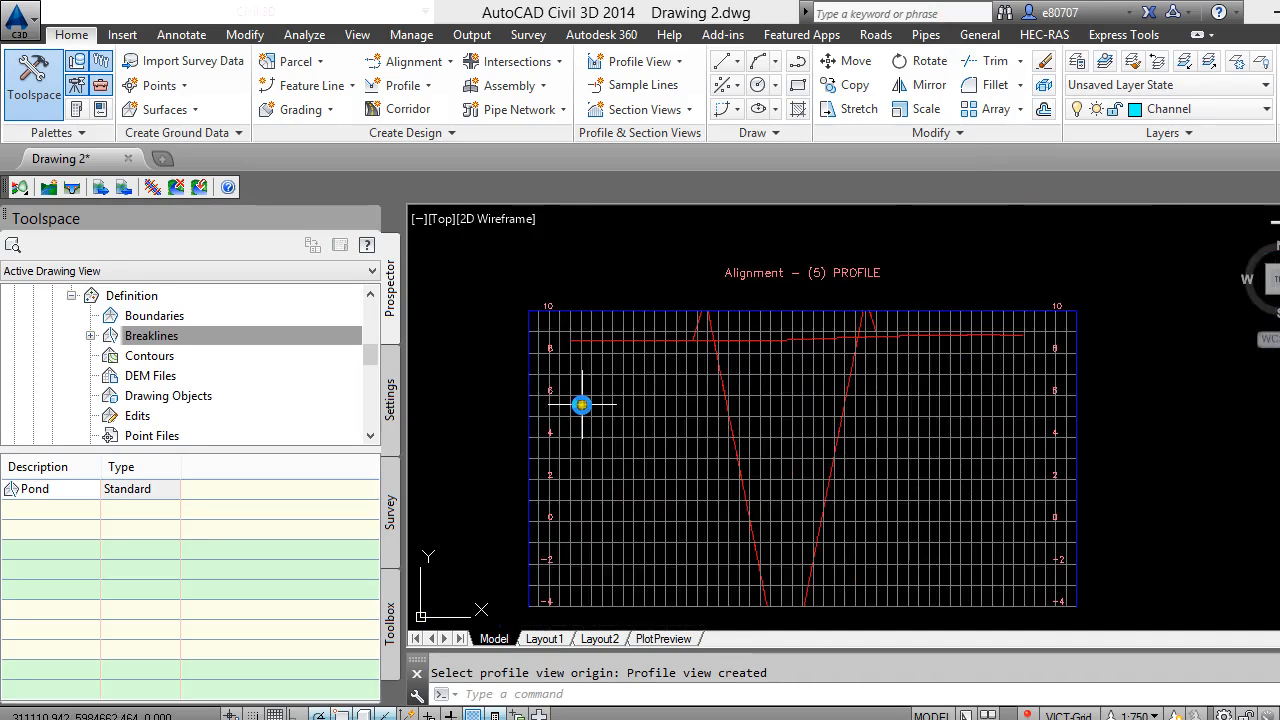
{"action": "scroll", "coordinate": [754, 597], "scroll_direction": "up", "scroll_amount": 3}
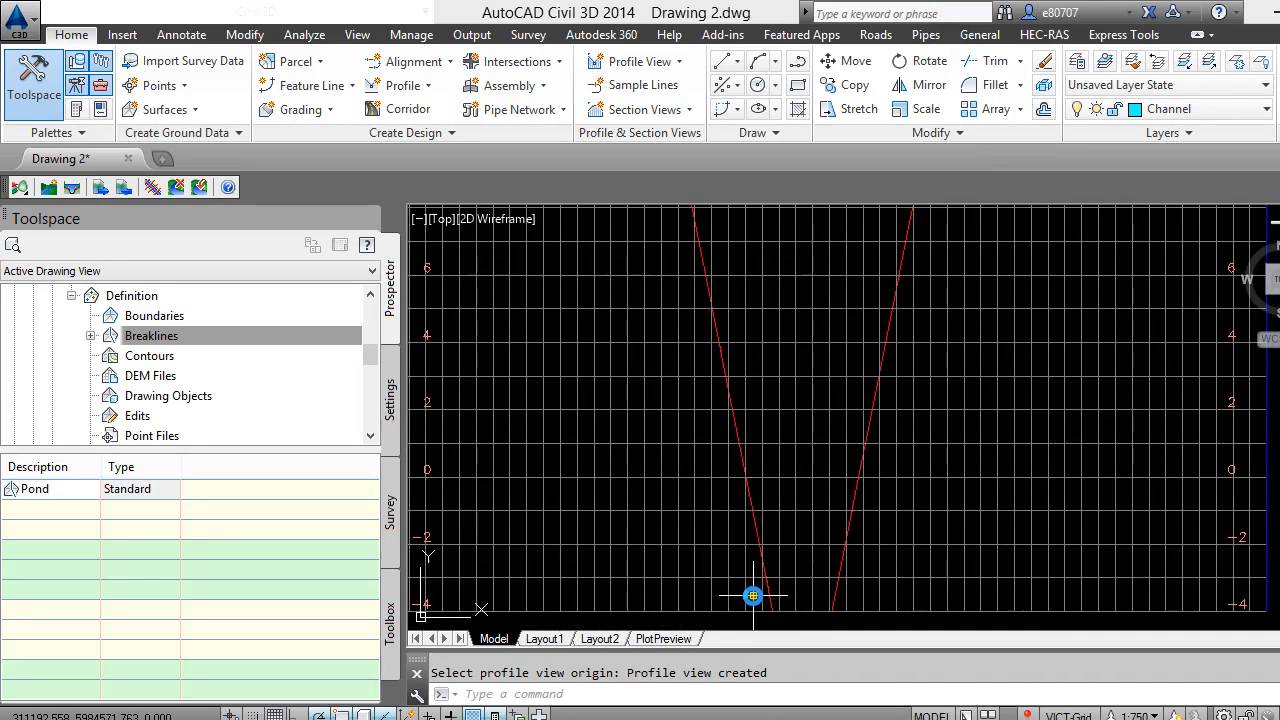
{"action": "scroll", "coordinate": [757, 600], "scroll_direction": "down", "scroll_amount": 3}
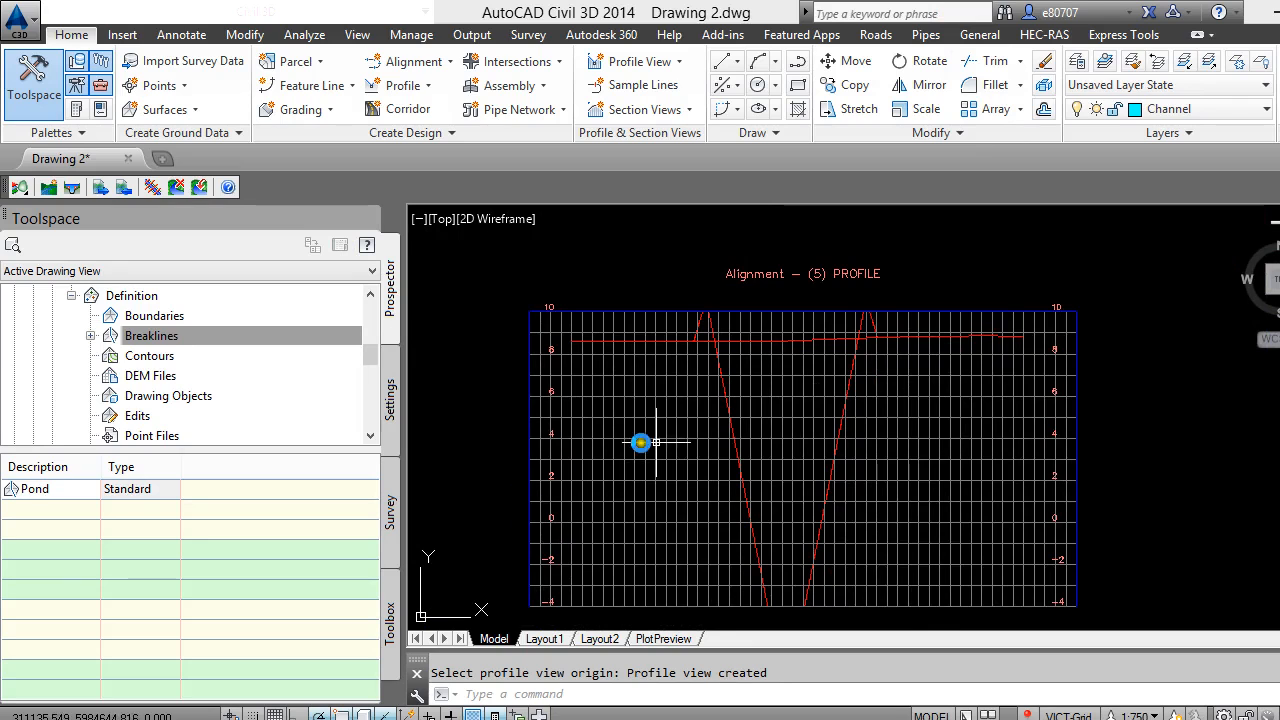
{"action": "scroll", "coordinate": [722, 398], "scroll_direction": "up", "scroll_amount": 2}
{"action": "left_click", "coordinate": [720, 401]}
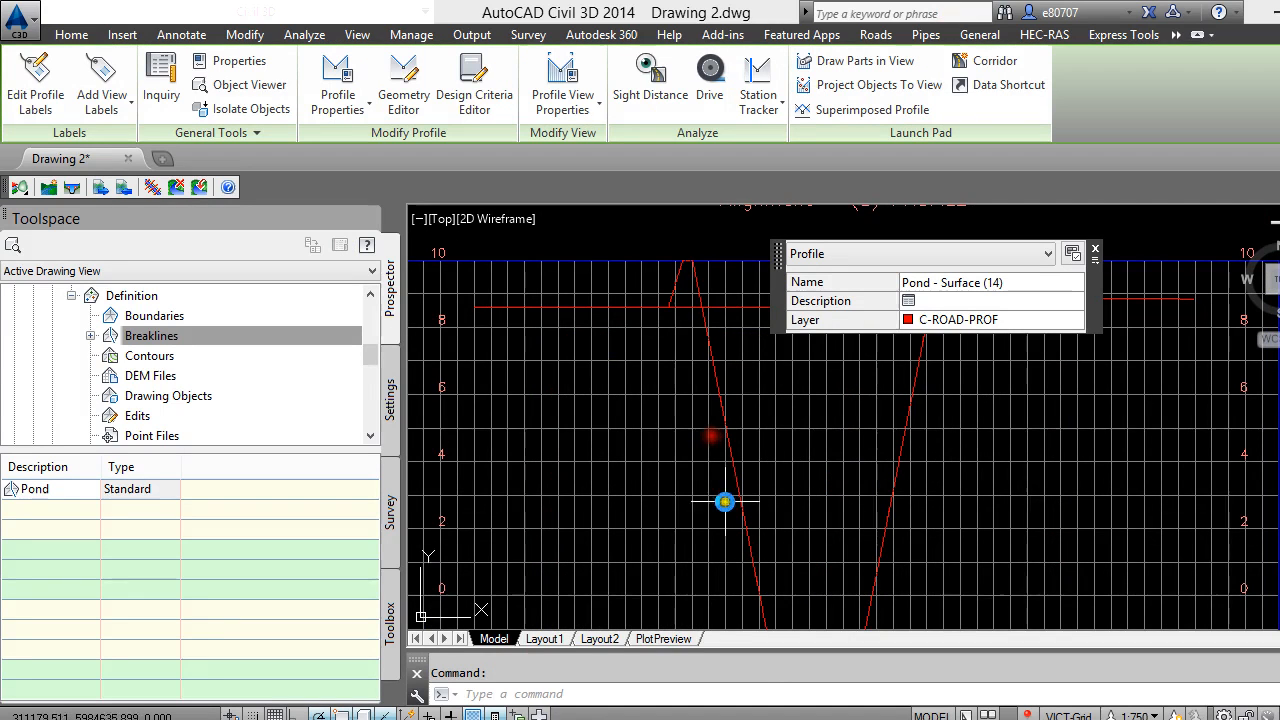
{"action": "scroll", "coordinate": [749, 503], "scroll_direction": "down", "scroll_amount": 2}
{"action": "scroll", "coordinate": [770, 495], "scroll_direction": "up", "scroll_amount": 2}
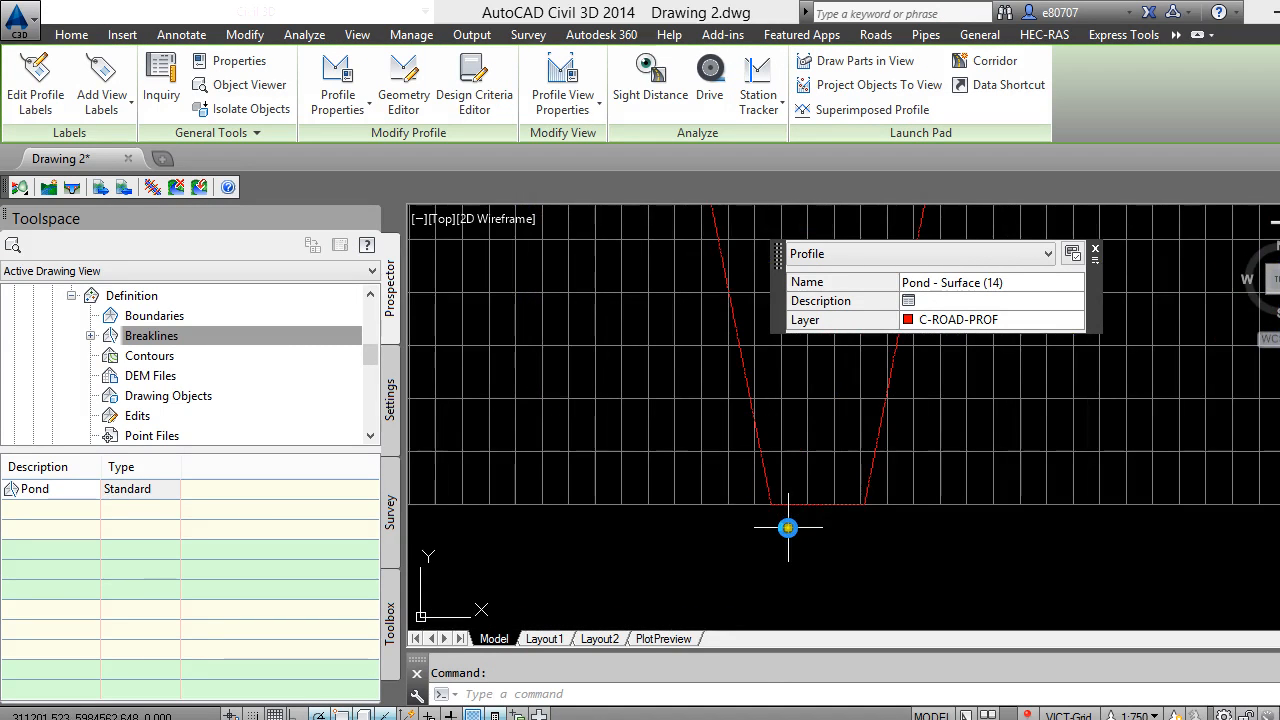
{"action": "scroll", "coordinate": [840, 555], "scroll_direction": "down", "scroll_amount": 2}
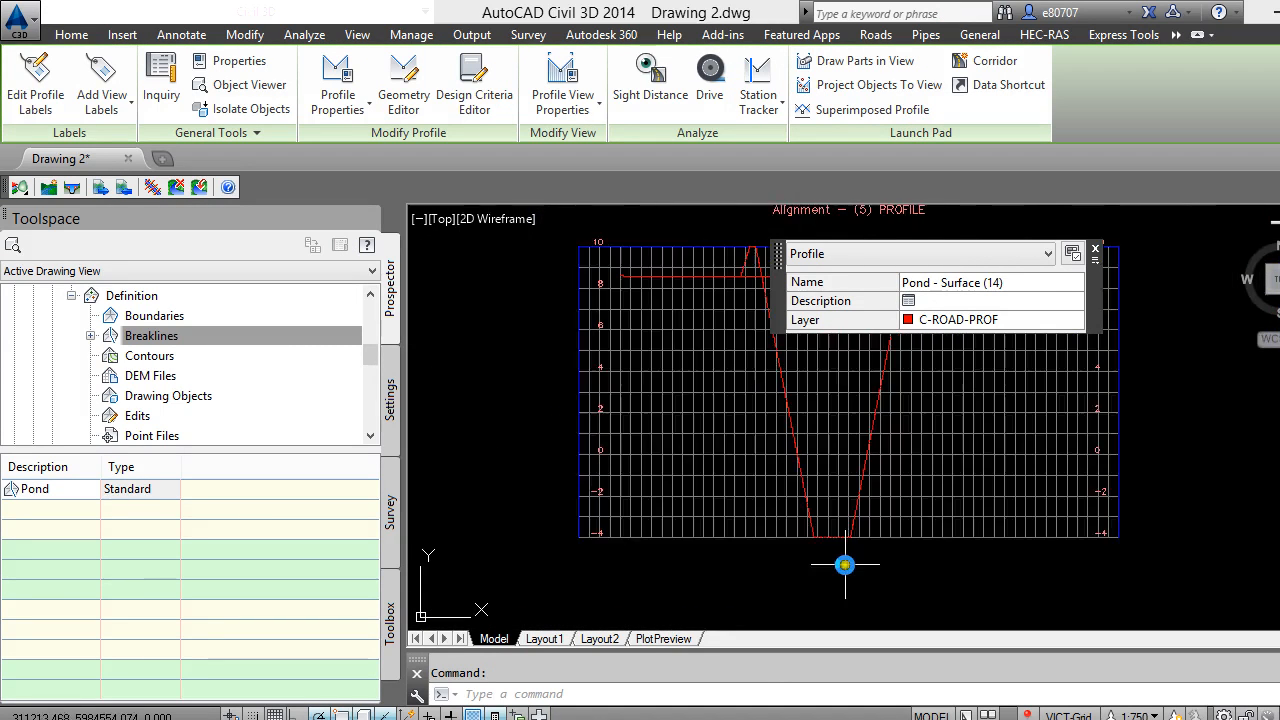
Erase the quick profile view of the pond section together with its NS and Pond profiles
{"action": "left_click", "coordinate": [1097, 251]}
{"action": "scroll", "coordinate": [690, 325], "scroll_direction": "up", "scroll_amount": 2}
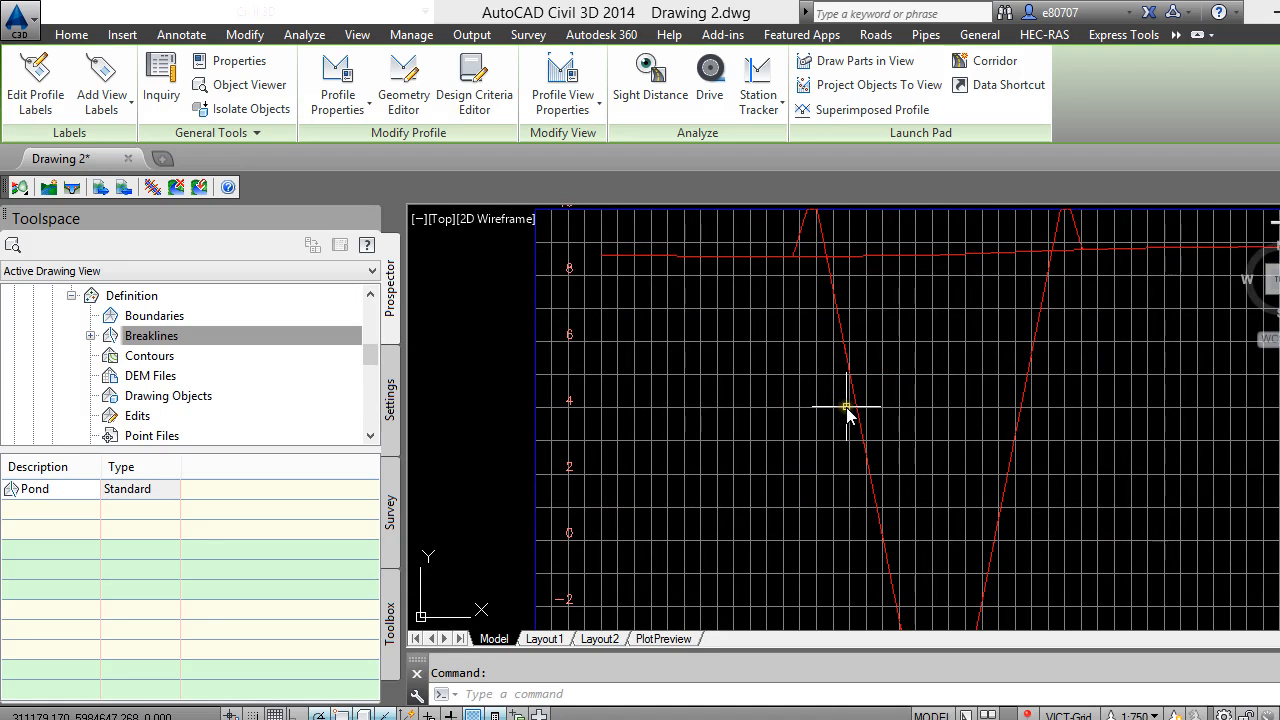
{"action": "scroll", "coordinate": [847, 416], "scroll_direction": "down", "scroll_amount": 2}
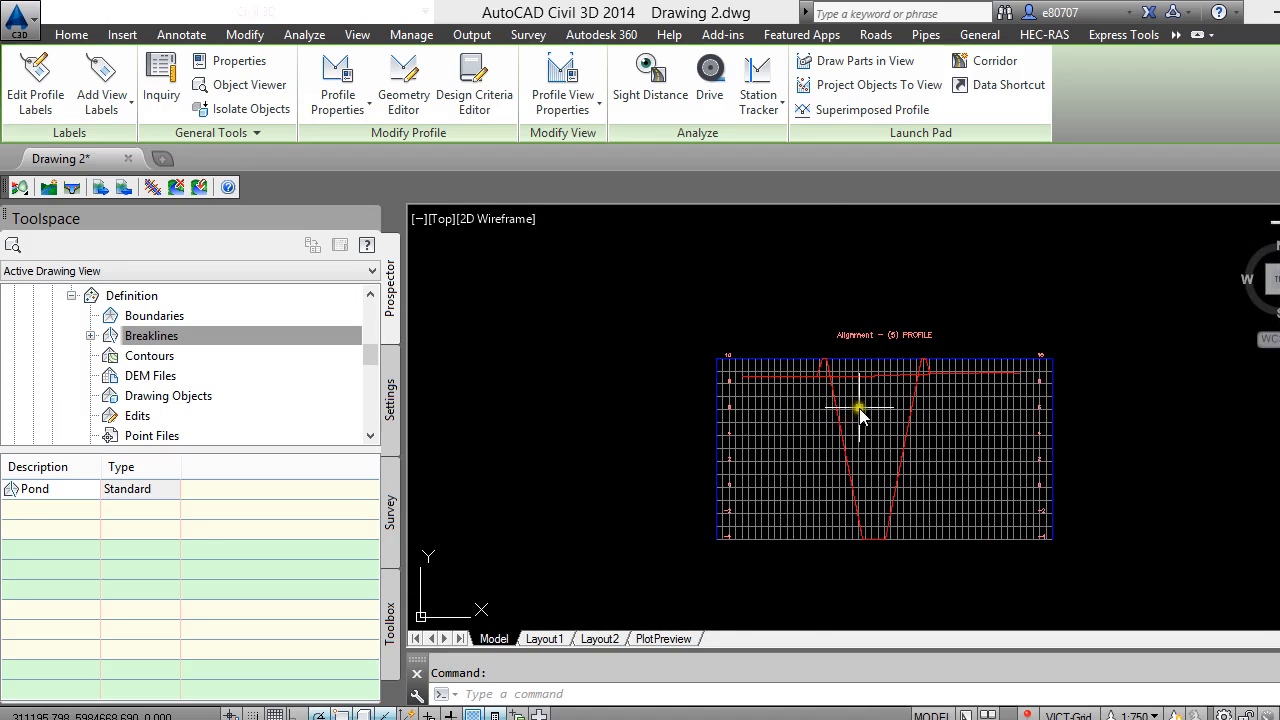
{"action": "scroll", "coordinate": [918, 420], "scroll_direction": "down", "scroll_amount": 4}
{"action": "scroll", "coordinate": [990, 425], "scroll_direction": "up", "scroll_amount": 3}
{"action": "left_click", "coordinate": [943, 312]}
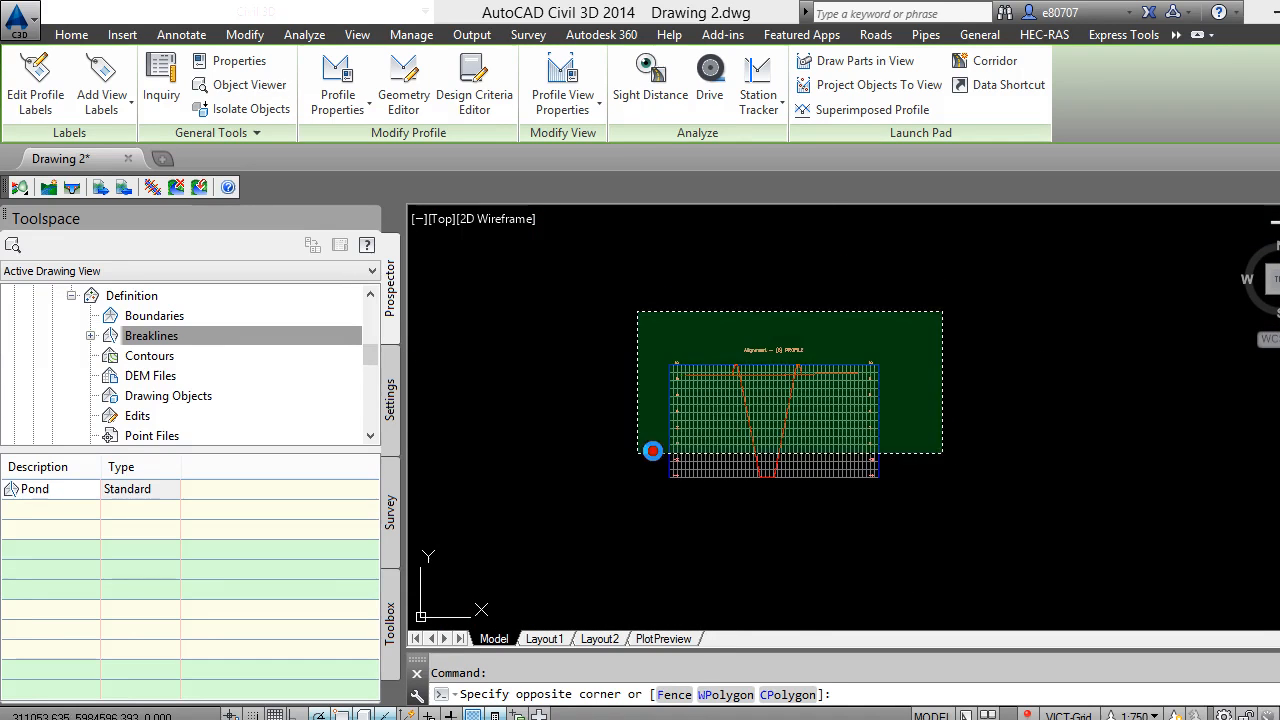
{"action": "left_click", "coordinate": [608, 533]}
{"action": "key", "text": "Delete"}
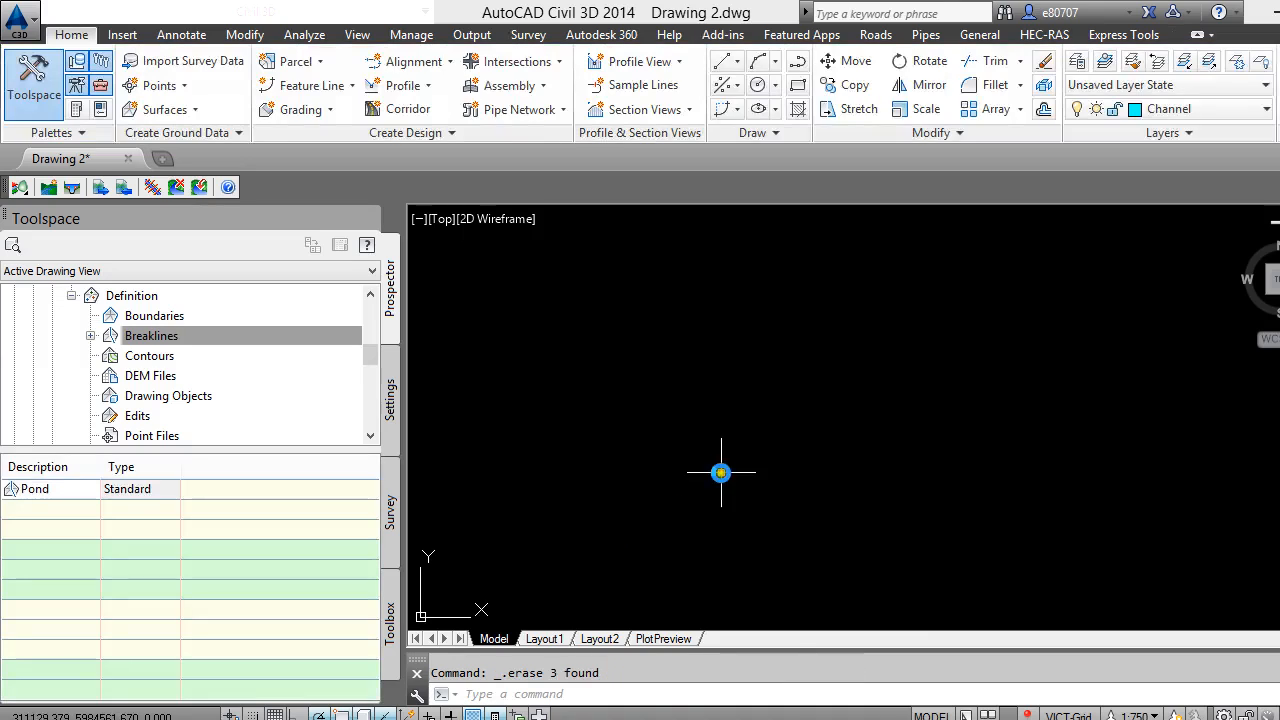
{"action": "scroll", "coordinate": [1014, 466], "scroll_direction": "down", "scroll_amount": 3}
{"action": "scroll", "coordinate": [455, 471], "scroll_direction": "up", "scroll_amount": 3}
{"action": "scroll", "coordinate": [850, 490], "scroll_direction": "down", "scroll_amount": 2}
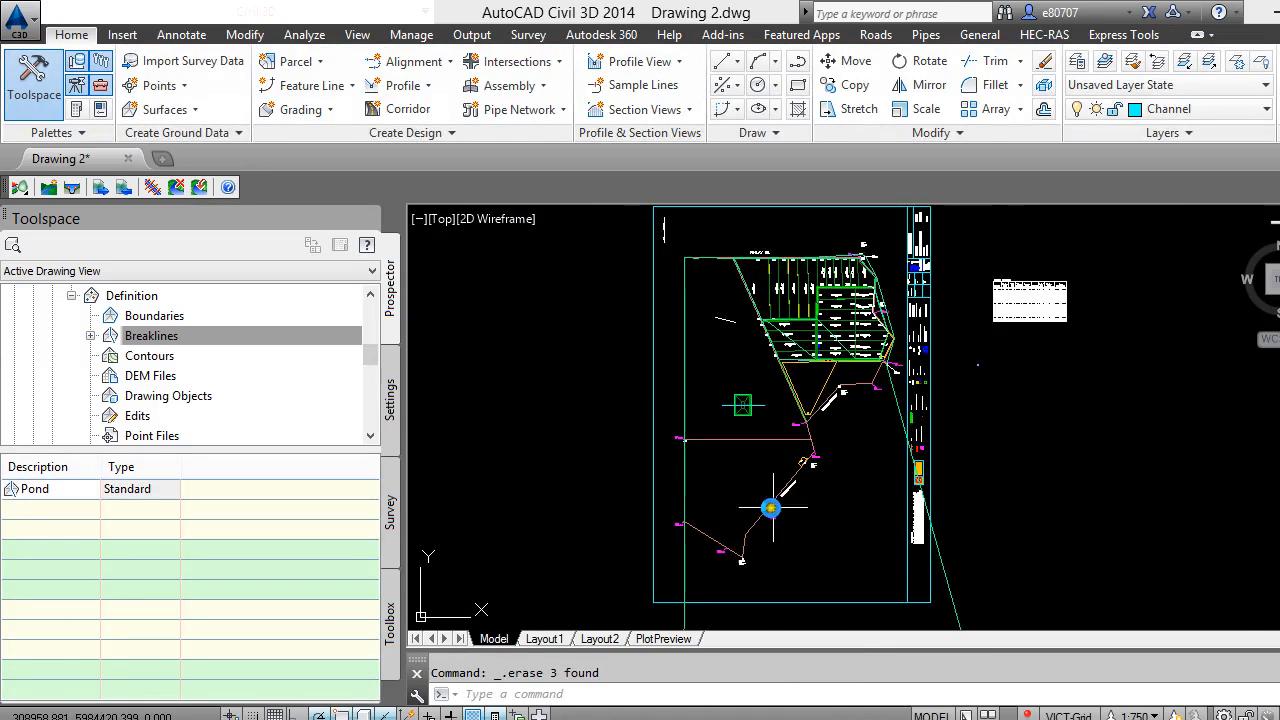
{"action": "scroll", "coordinate": [743, 522], "scroll_direction": "up", "scroll_amount": 2}
{"action": "scroll", "coordinate": [727, 510], "scroll_direction": "down", "scroll_amount": 1}
{"action": "scroll", "coordinate": [741, 321], "scroll_direction": "up", "scroll_amount": 3}
{"action": "scroll", "coordinate": [715, 345], "scroll_direction": "up", "scroll_amount": 4}
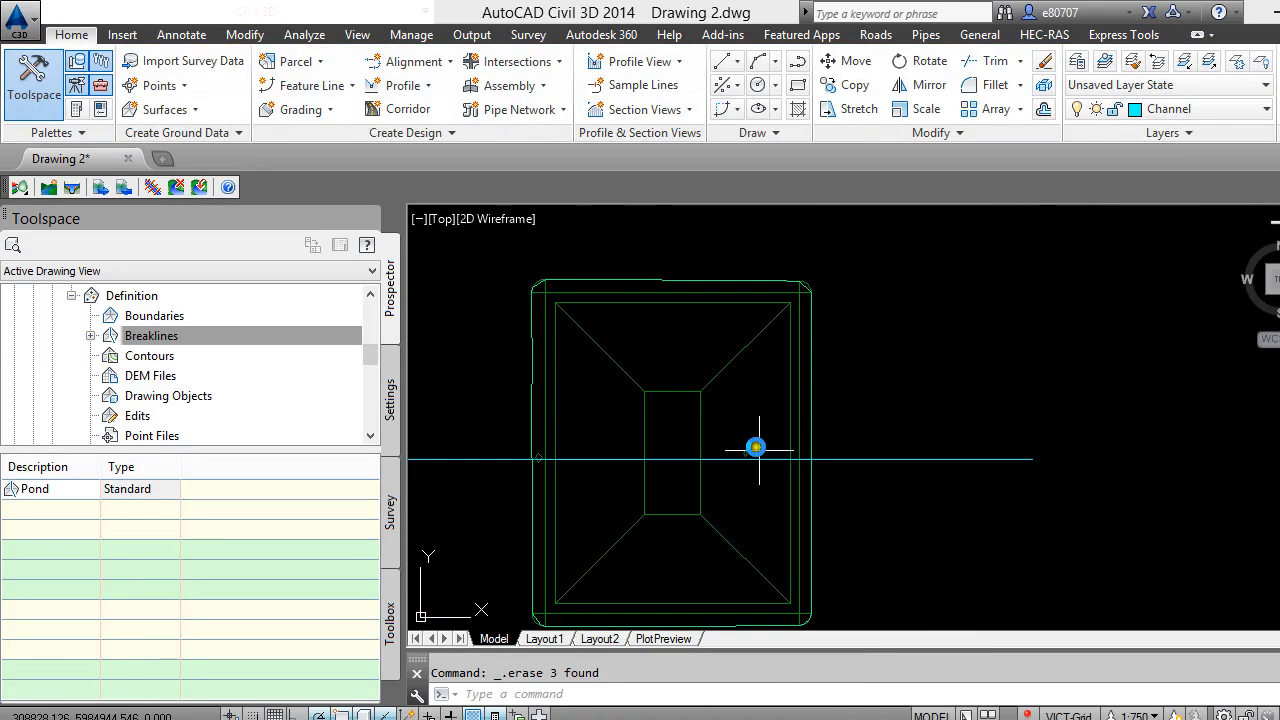
{"action": "left_click", "coordinate": [702, 435]}
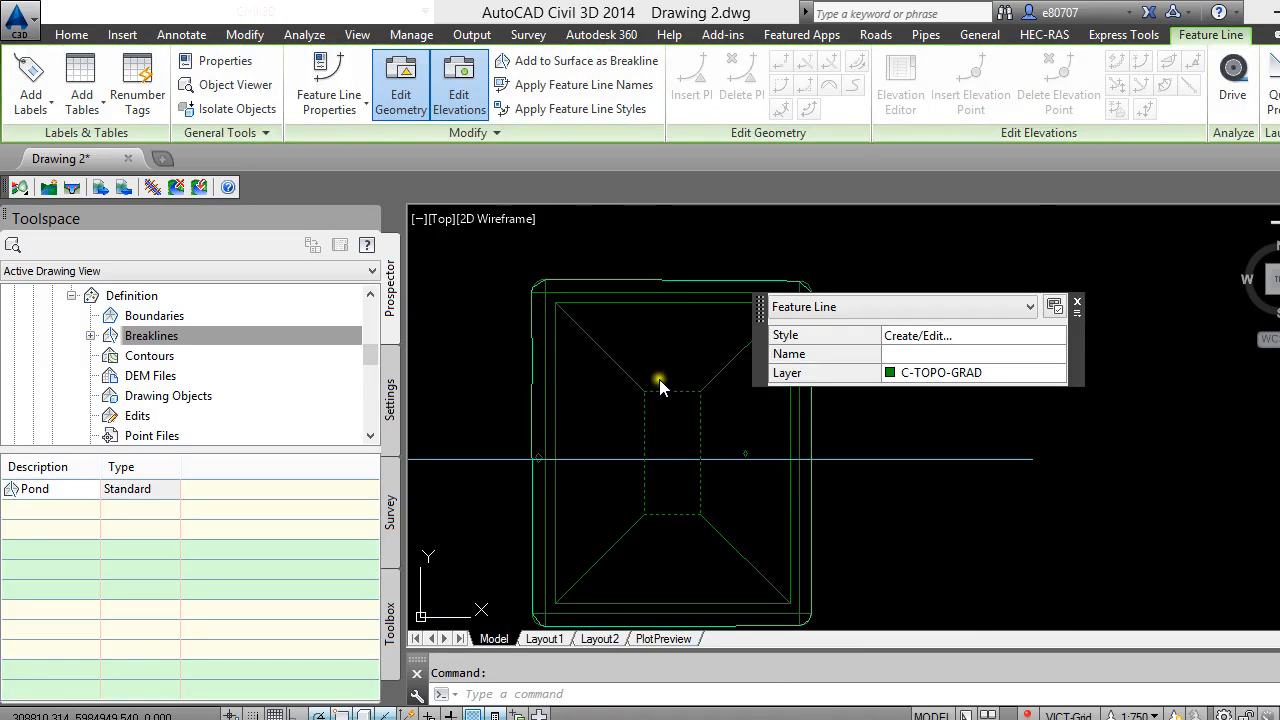
{"action": "left_click", "coordinate": [647, 338]}
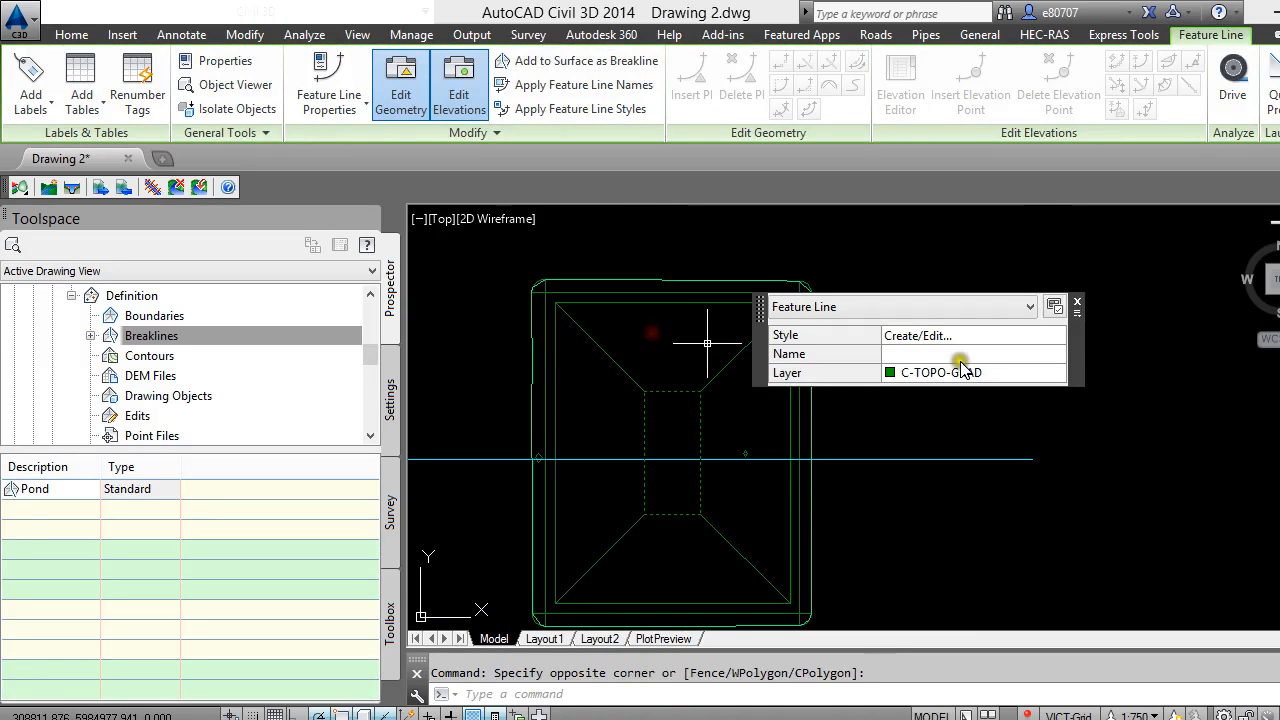
{"action": "left_click", "coordinate": [1077, 303]}
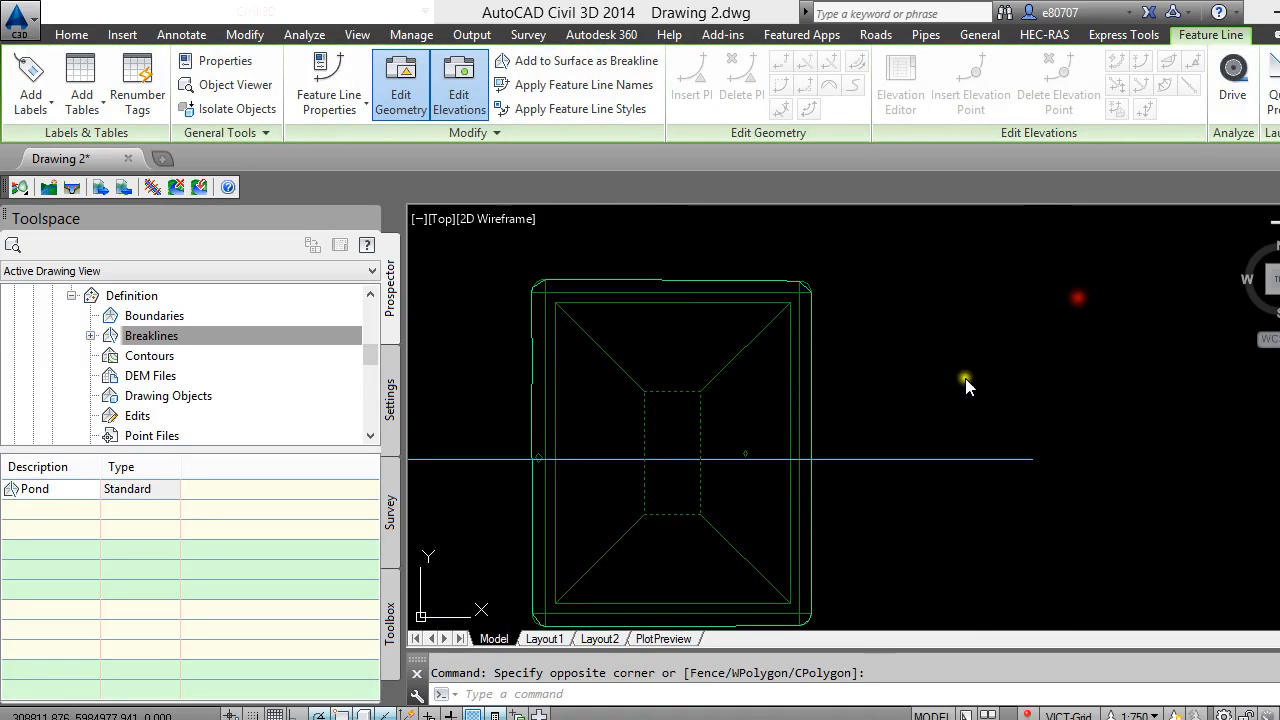
{"action": "left_click", "coordinate": [747, 453]}
{"action": "key", "text": "Escape"}
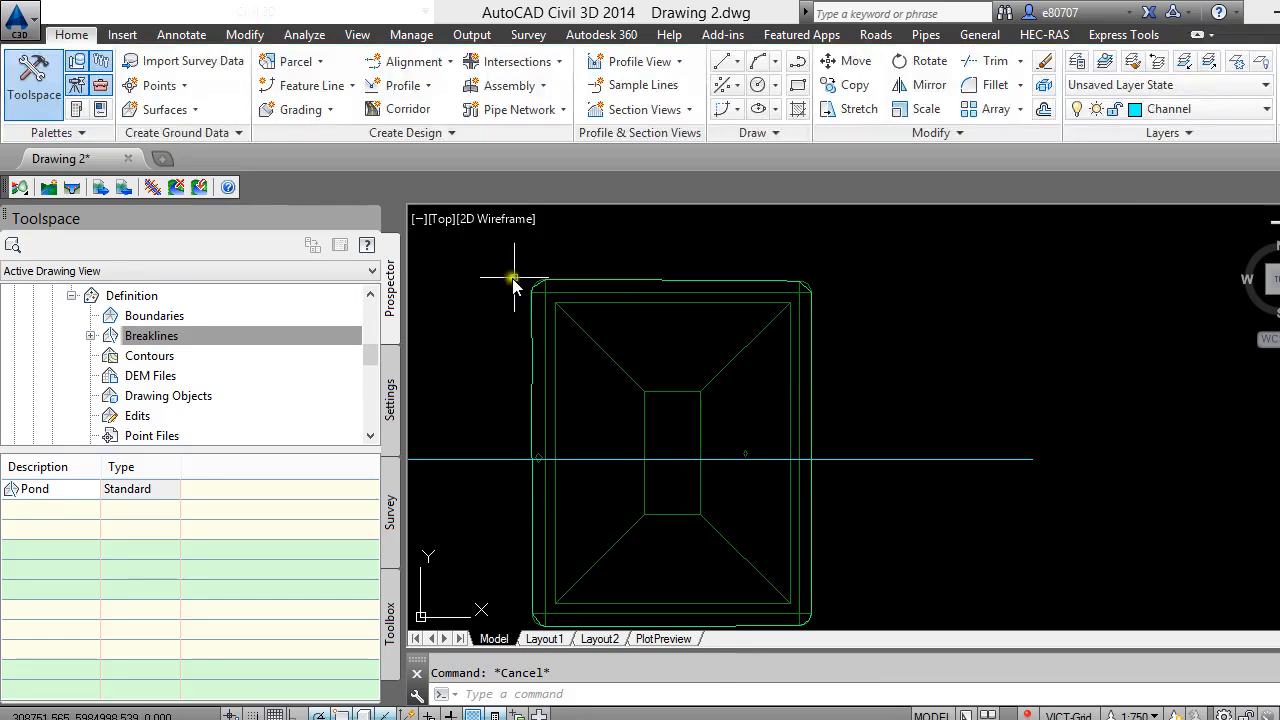
Raise the target elevation of the pond's inner Grade to Elevation grading in the Grading Editor to make the base shallower
{"action": "left_click", "coordinate": [747, 453]}
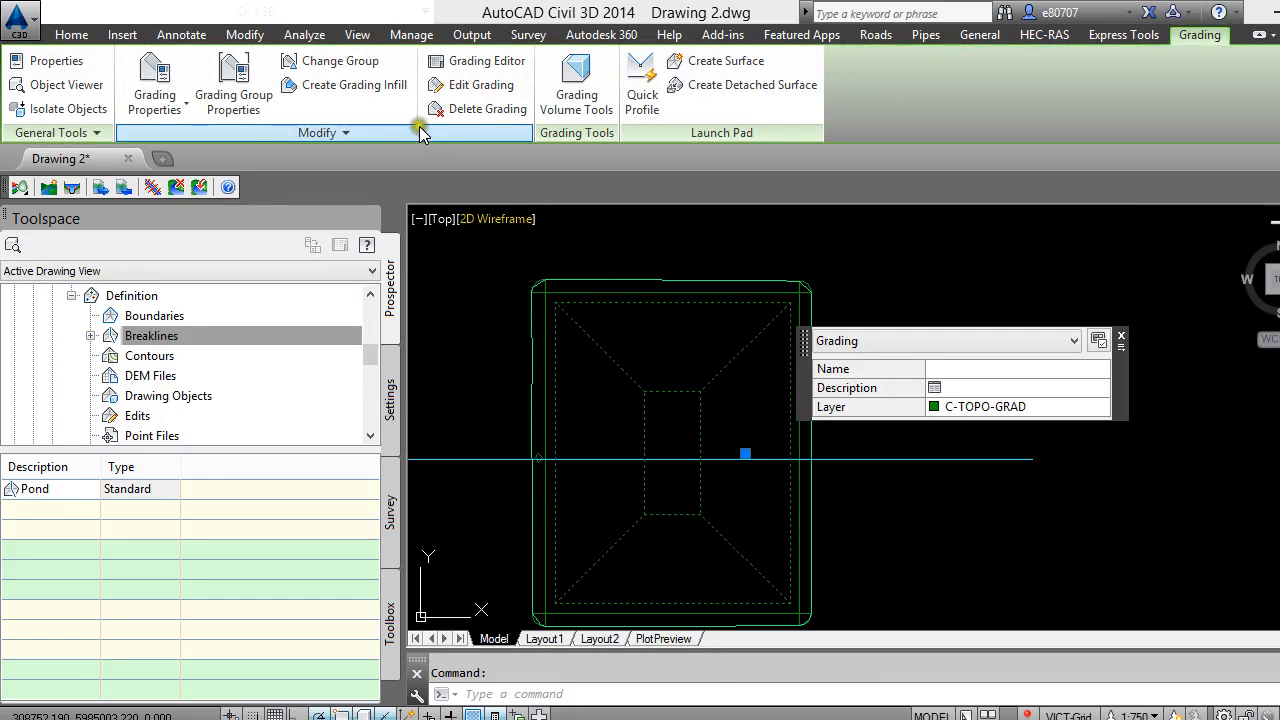
{"action": "left_click", "coordinate": [468, 88]}
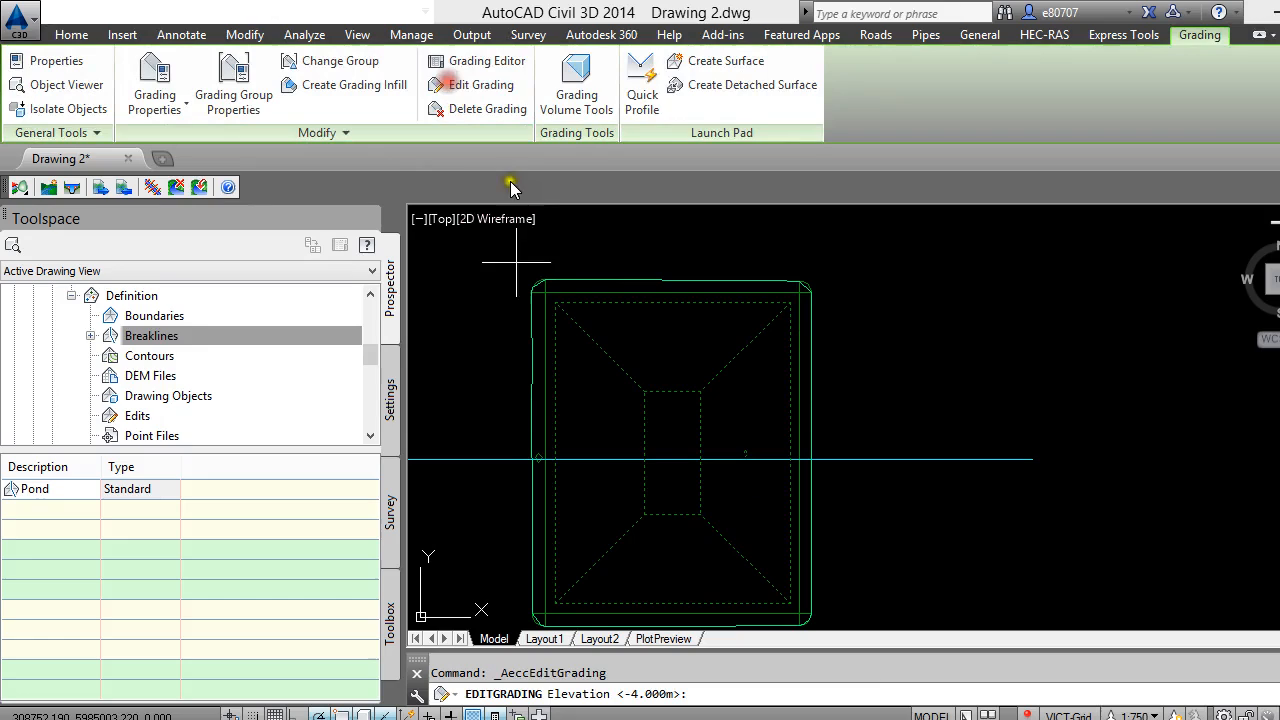
{"action": "left_click", "coordinate": [474, 62]}
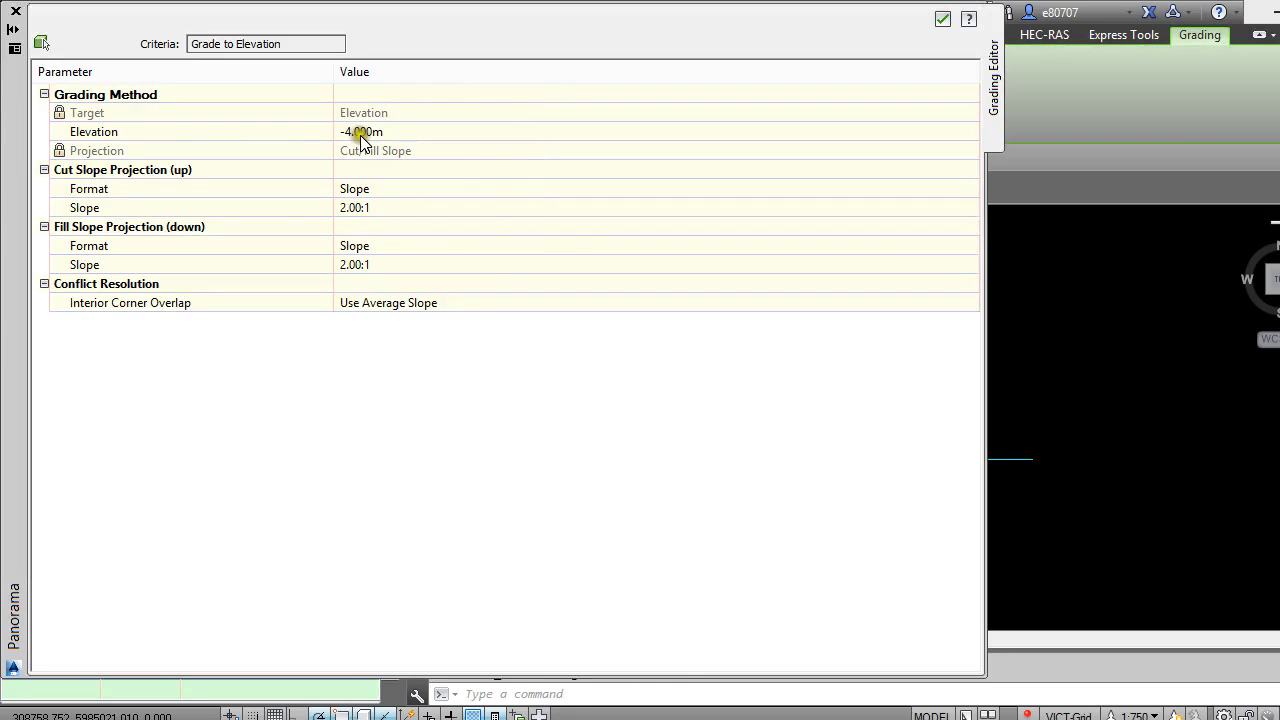
{"action": "left_click", "coordinate": [361, 136]}
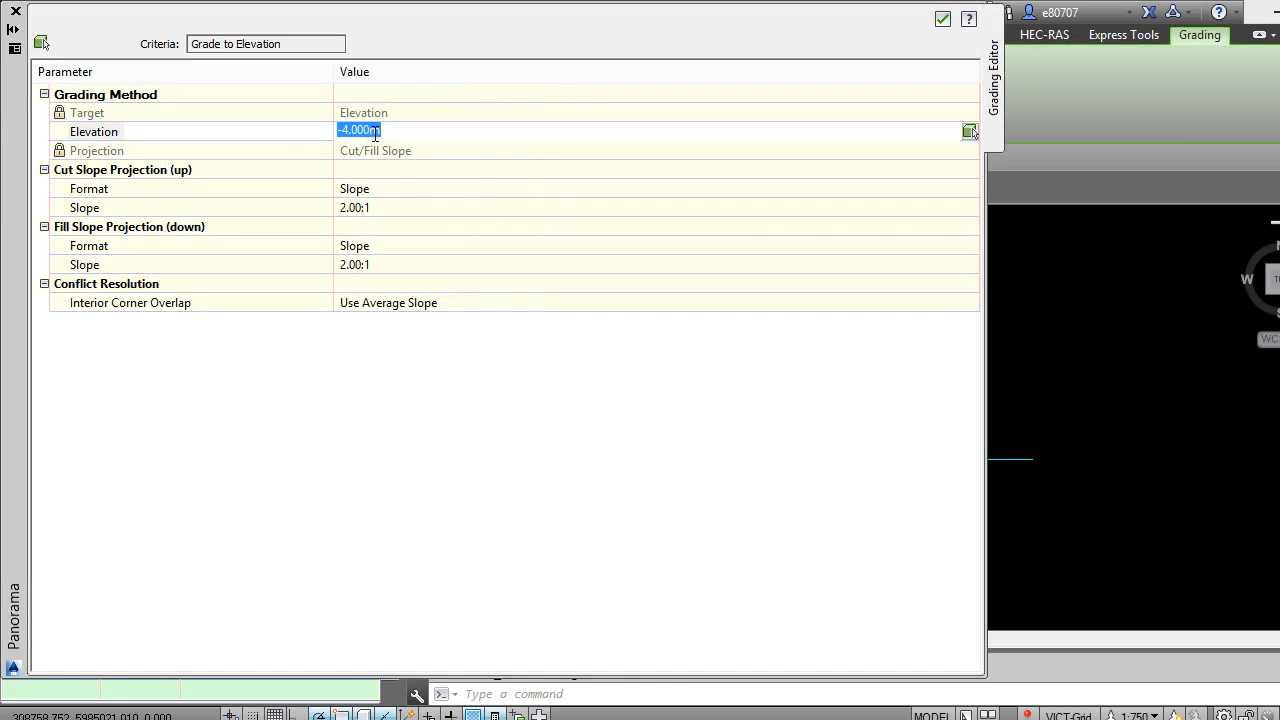
{"action": "left_click", "coordinate": [956, 16]}
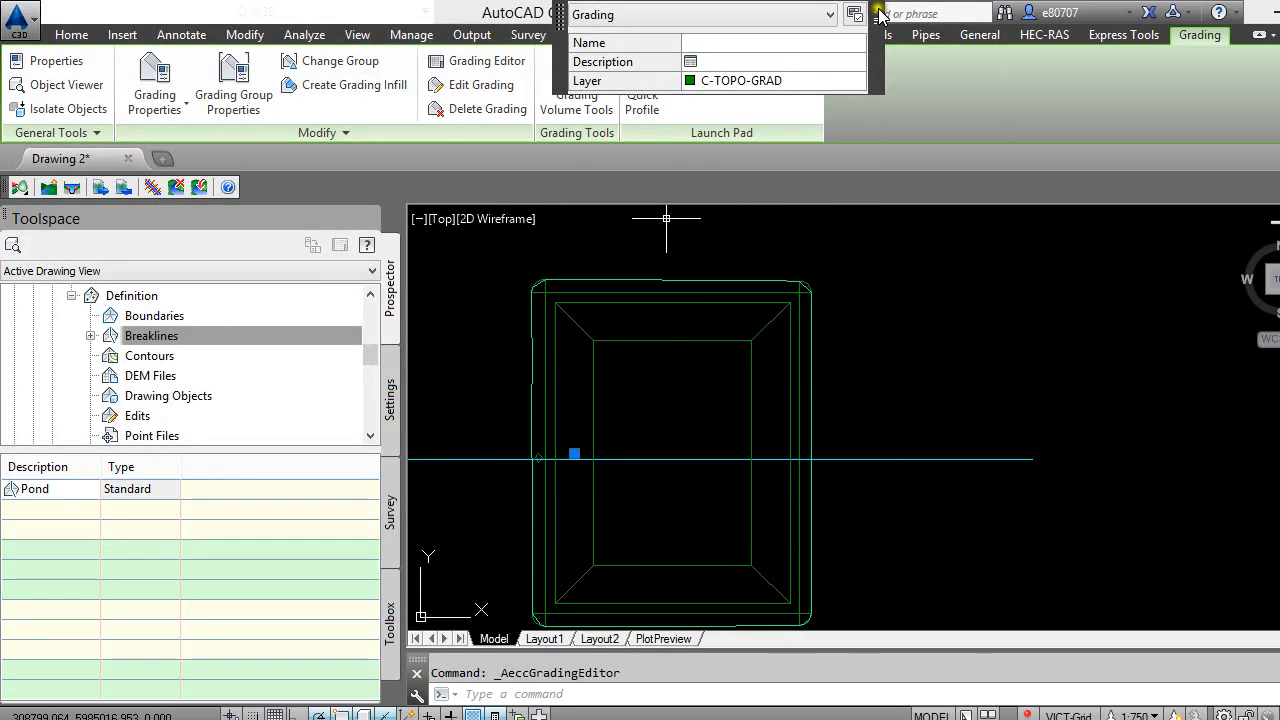
{"action": "scroll", "coordinate": [605, 431], "scroll_direction": "down", "scroll_amount": 8}
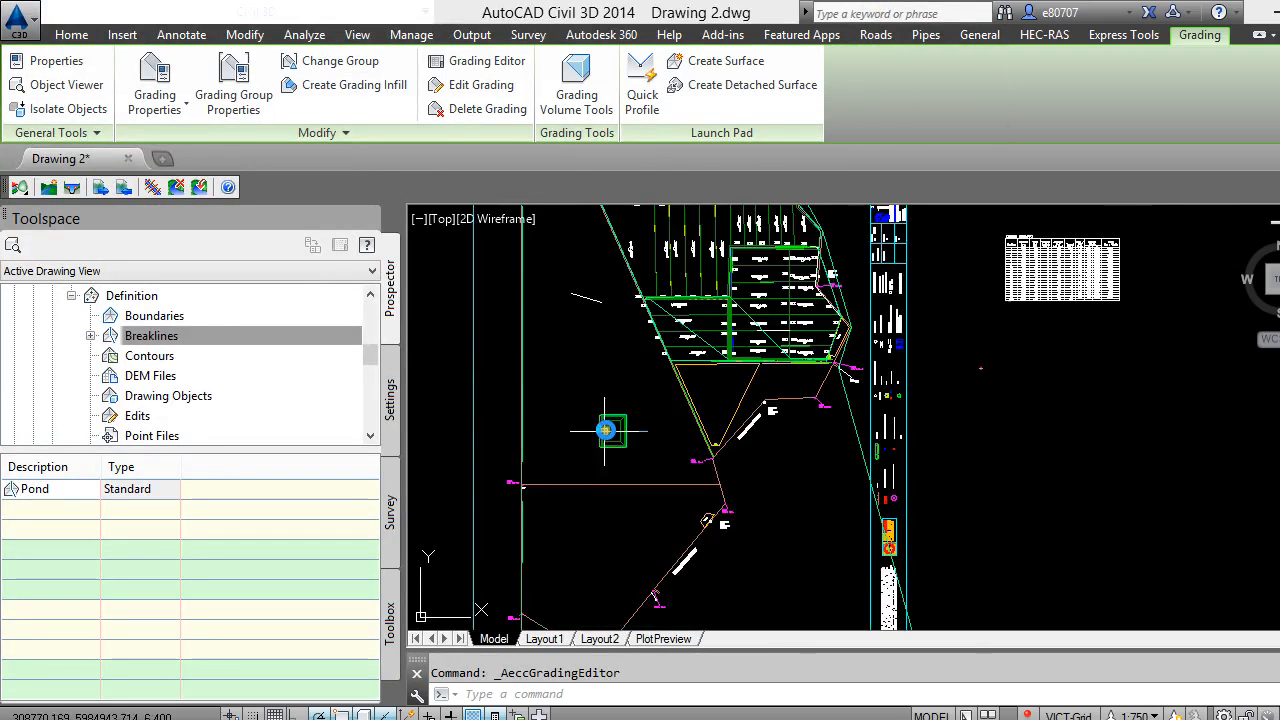
{"action": "scroll", "coordinate": [605, 431], "scroll_direction": "down", "scroll_amount": 3}
{"action": "scroll", "coordinate": [655, 430], "scroll_direction": "up", "scroll_amount": 12}
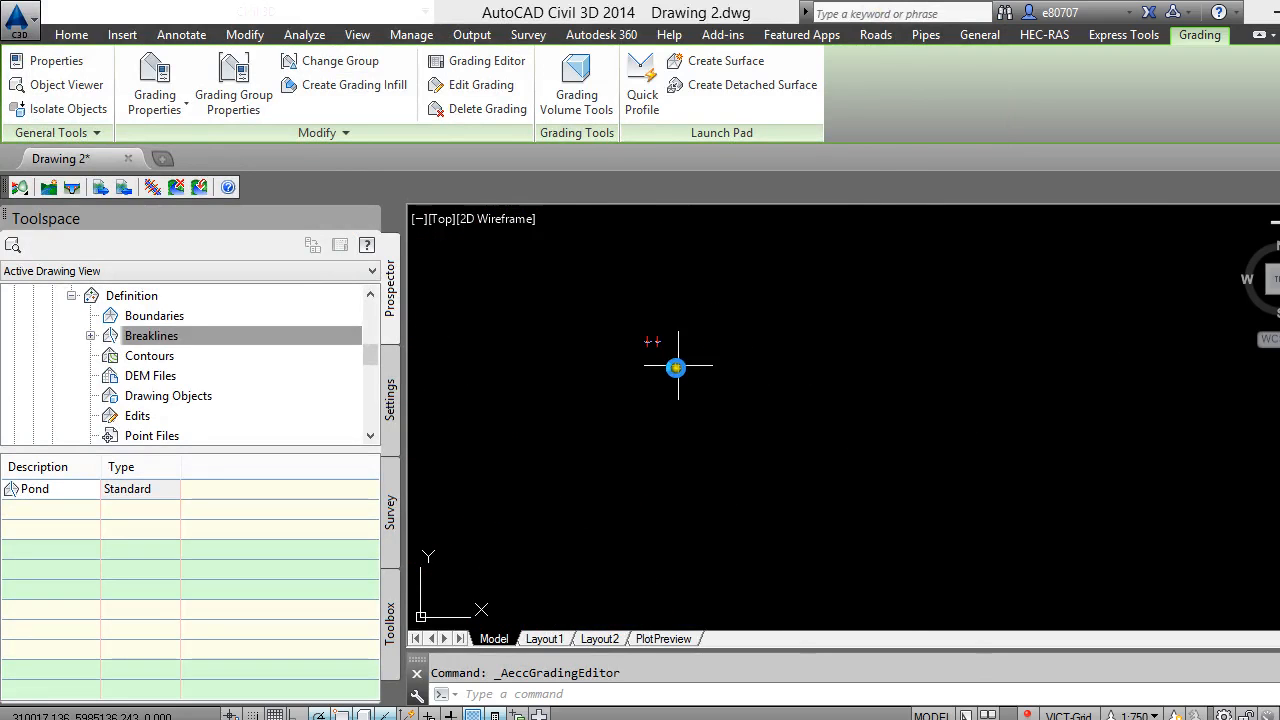
{"action": "scroll", "coordinate": [676, 368], "scroll_direction": "down", "scroll_amount": 4}
{"action": "scroll", "coordinate": [489, 400], "scroll_direction": "up", "scroll_amount": 8}
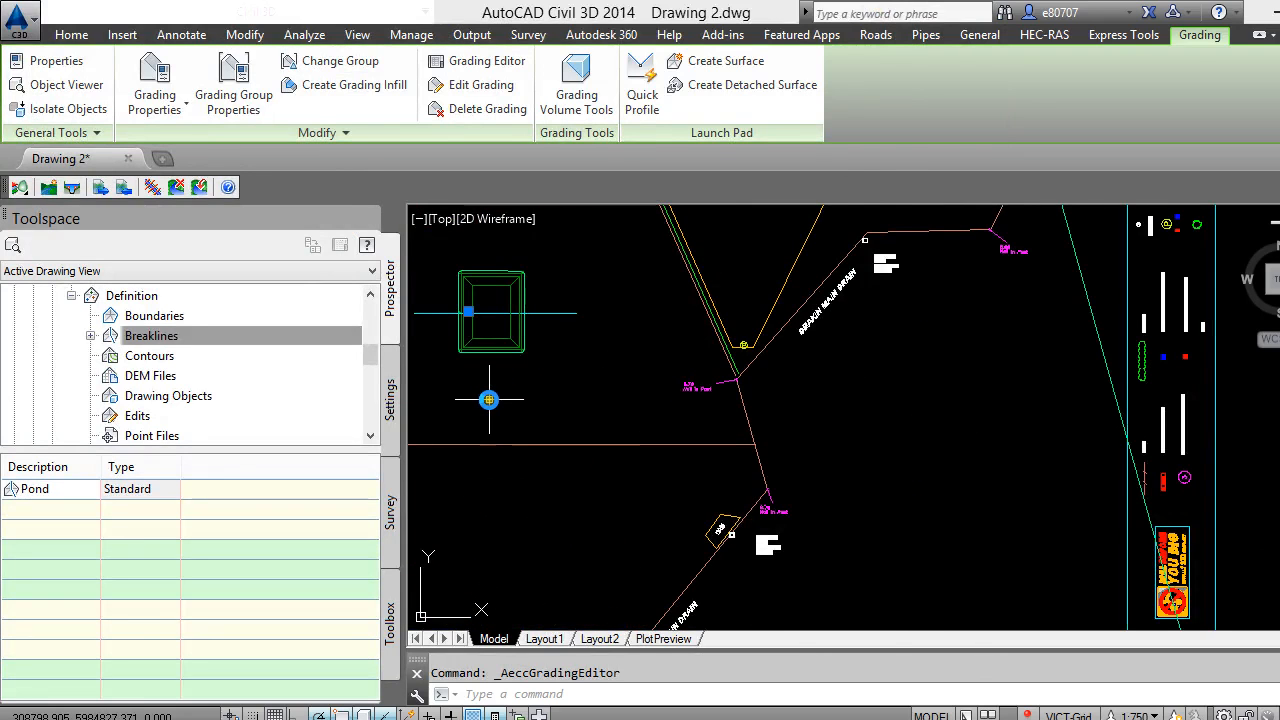
Create a new quick profile along the polyline through the pond, sampling NS and Pond, and place its view in empty drawing space
{"action": "key", "text": "Escape"}
{"action": "scroll", "coordinate": [564, 316], "scroll_direction": "up", "scroll_amount": 2}
{"action": "left_click", "coordinate": [562, 298]}
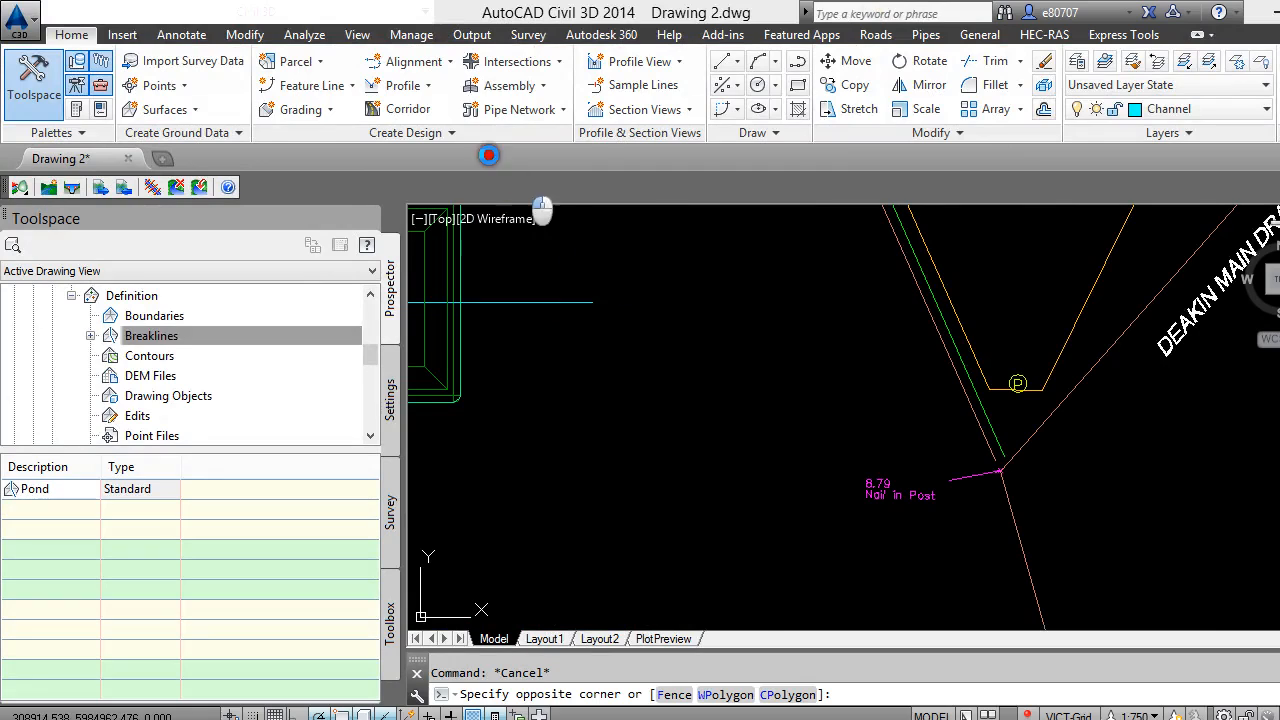
{"action": "left_click", "coordinate": [614, 276]}
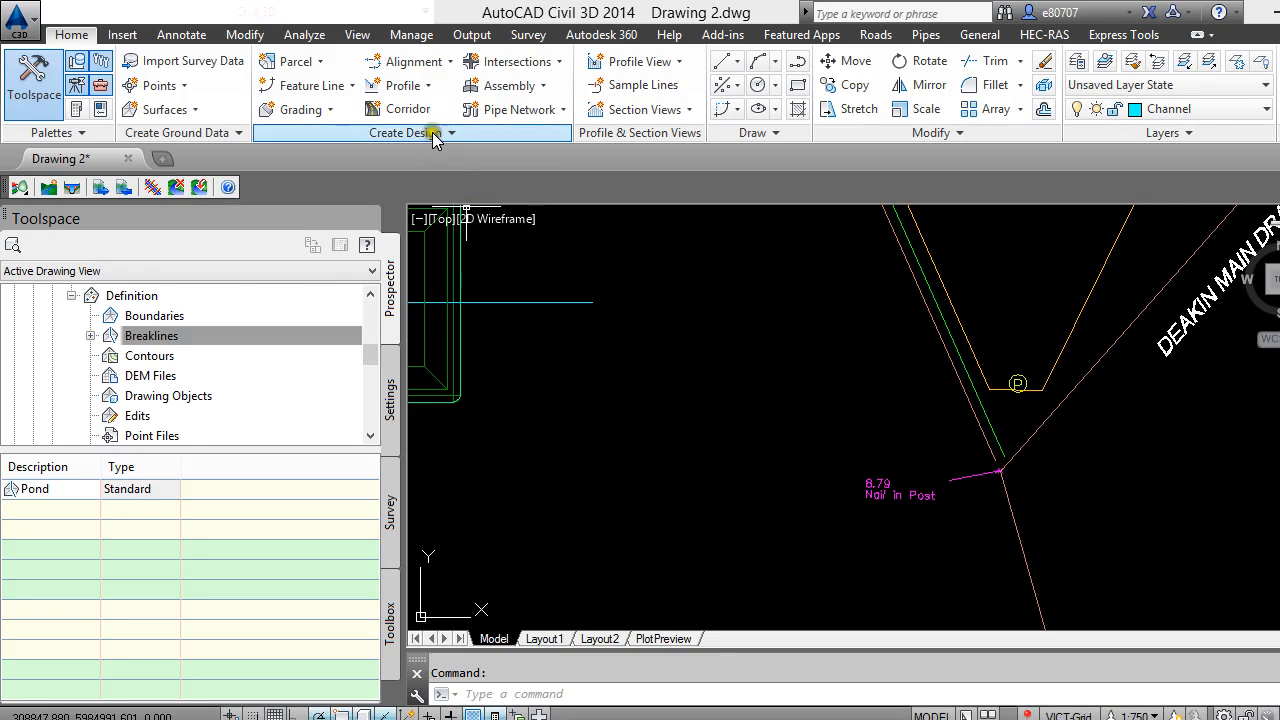
{"action": "left_click", "coordinate": [405, 85]}
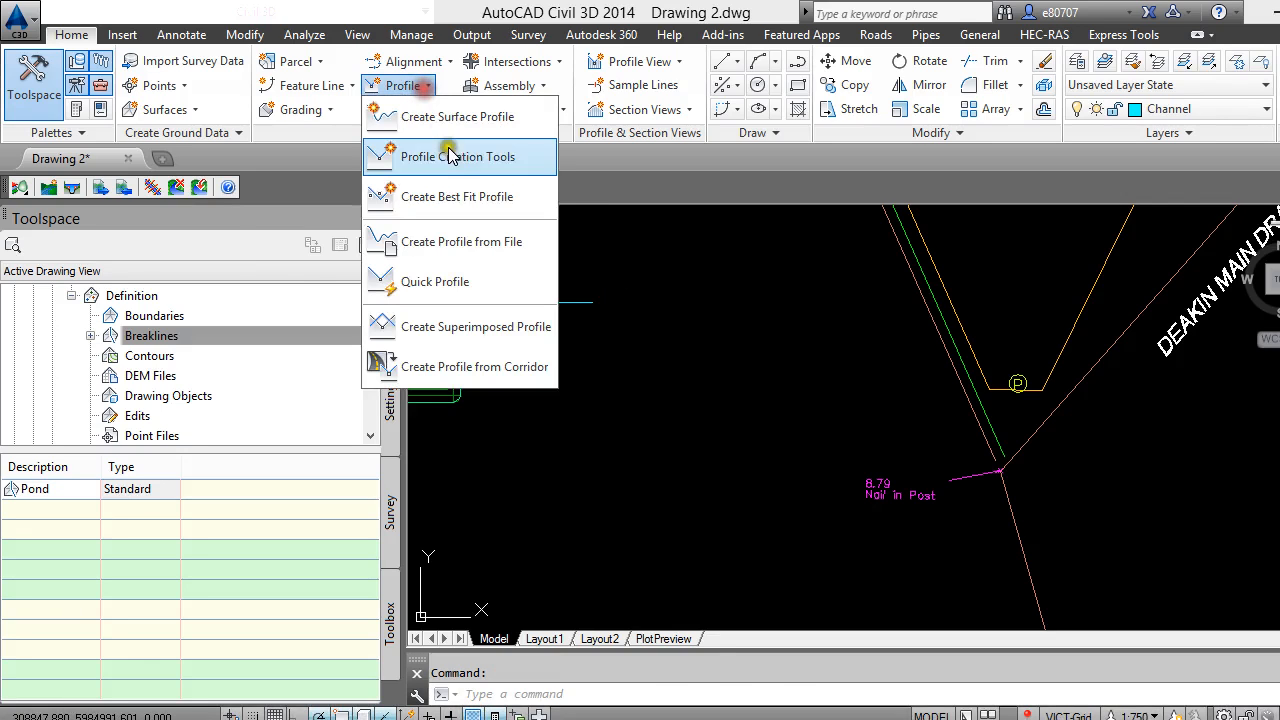
{"action": "left_click", "coordinate": [432, 282]}
{"action": "left_click", "coordinate": [536, 306]}
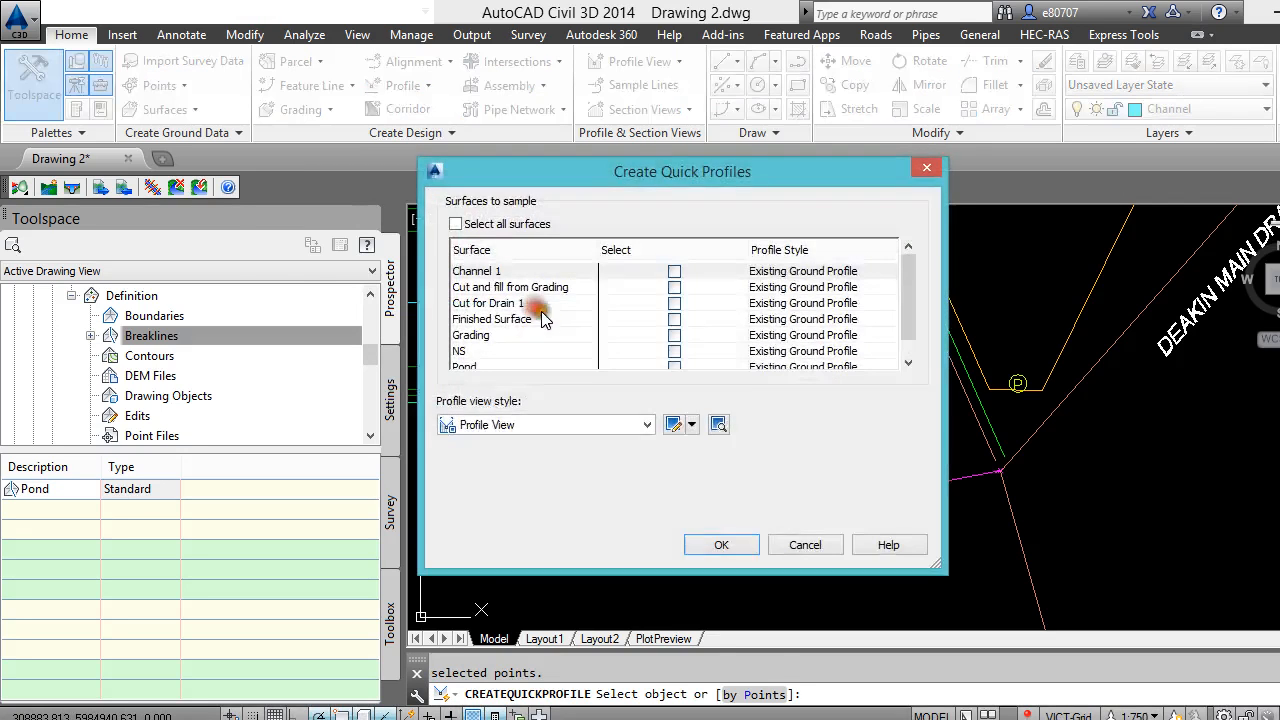
{"action": "left_click", "coordinate": [675, 351]}
{"action": "left_click", "coordinate": [675, 365]}
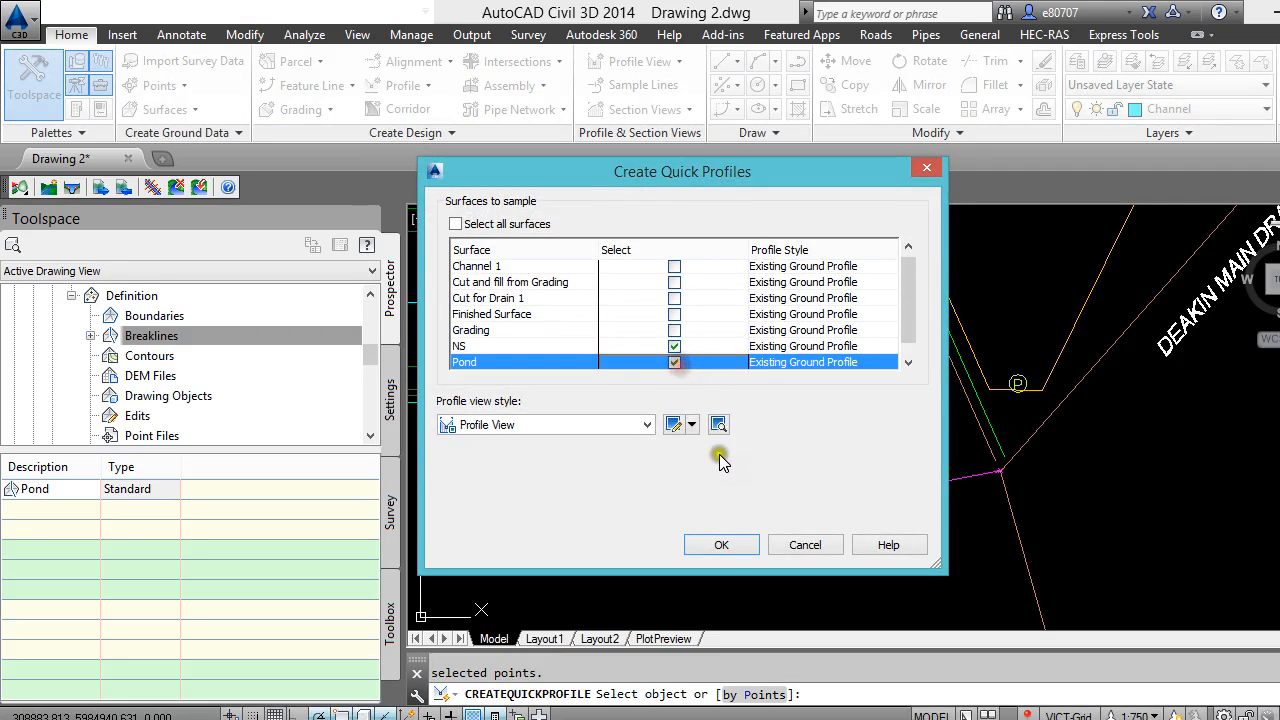
{"action": "left_click", "coordinate": [722, 548]}
{"action": "scroll", "coordinate": [511, 486], "scroll_direction": "down", "scroll_amount": 5}
{"action": "left_click", "coordinate": [1157, 488]}
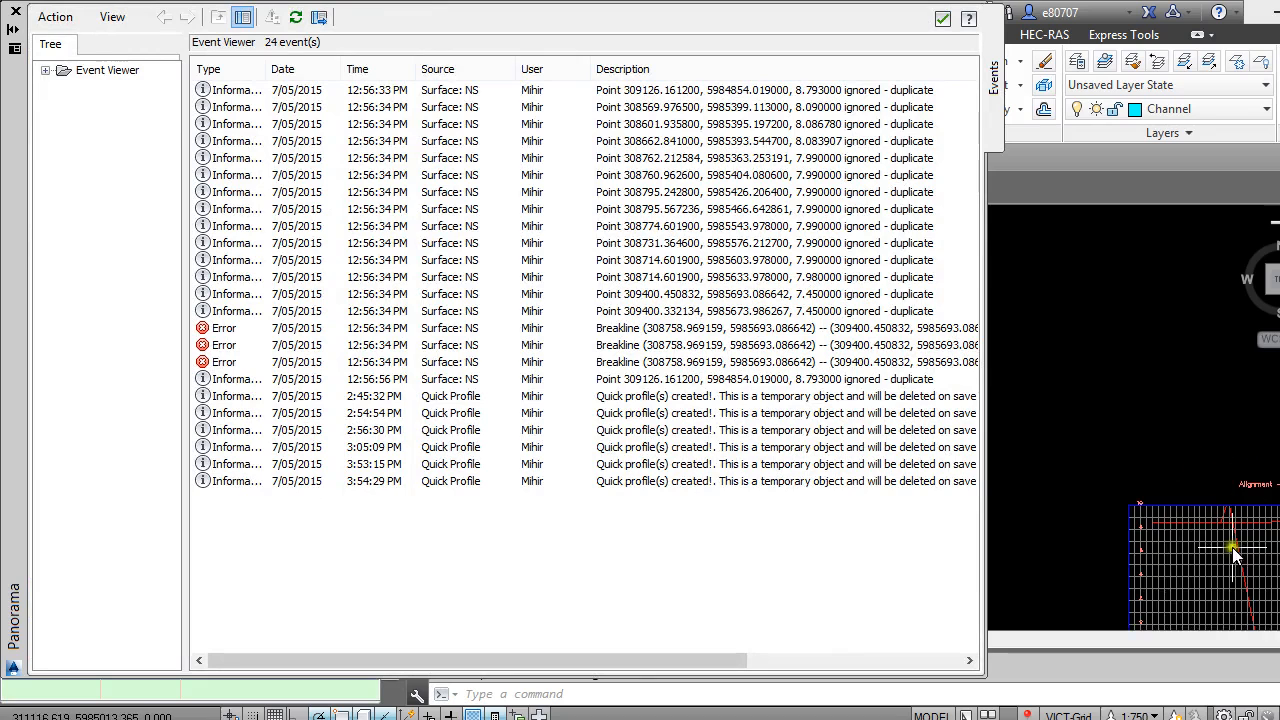
{"action": "left_click", "coordinate": [941, 19]}
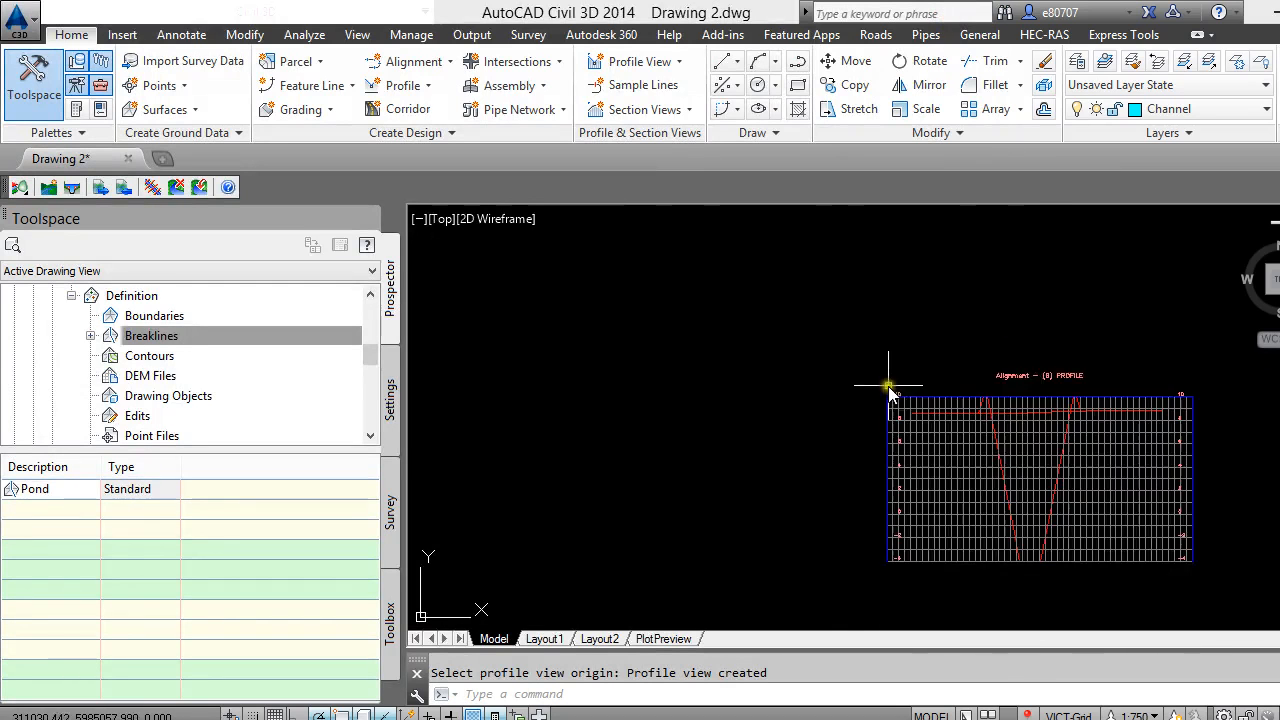
Examine the new profile view, checking whether the Pond profile's base and batters follow the regraded pond
{"action": "scroll", "coordinate": [1029, 586], "scroll_direction": "up", "scroll_amount": 4}
{"action": "scroll", "coordinate": [938, 568], "scroll_direction": "down", "scroll_amount": 2}
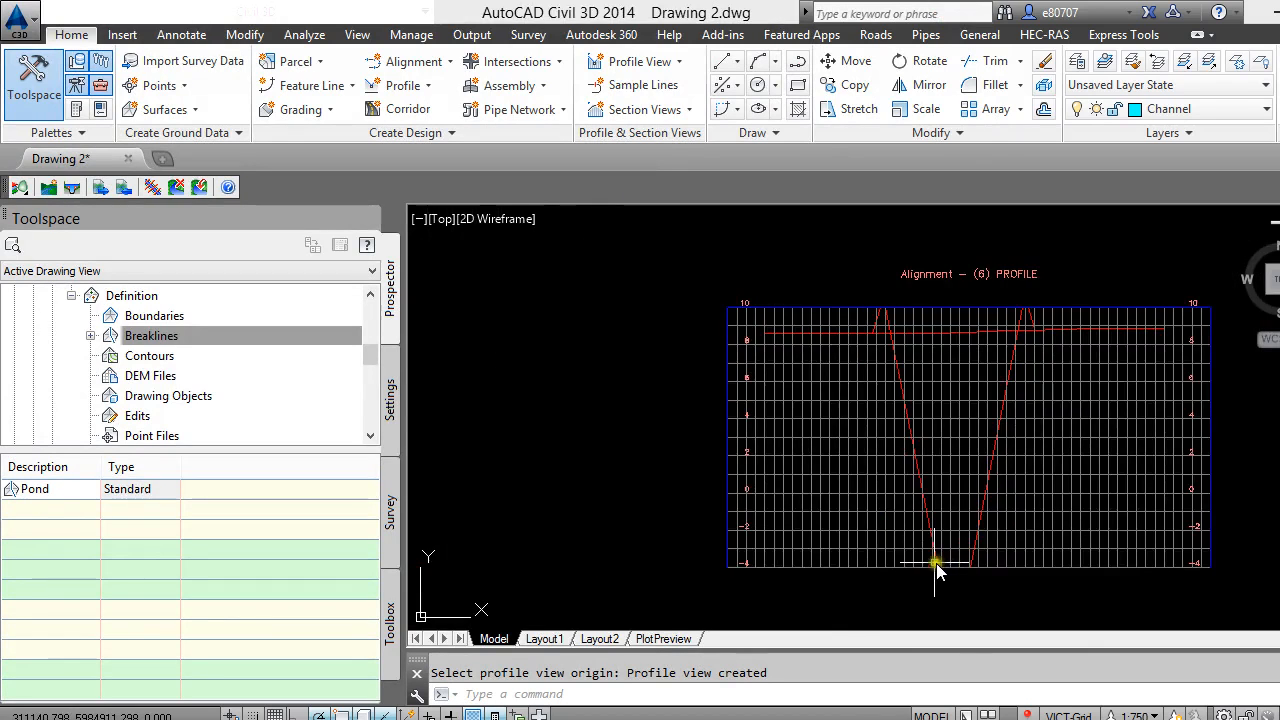
{"action": "scroll", "coordinate": [770, 555], "scroll_direction": "up", "scroll_amount": 4}
{"action": "scroll", "coordinate": [735, 470], "scroll_direction": "up", "scroll_amount": 3}
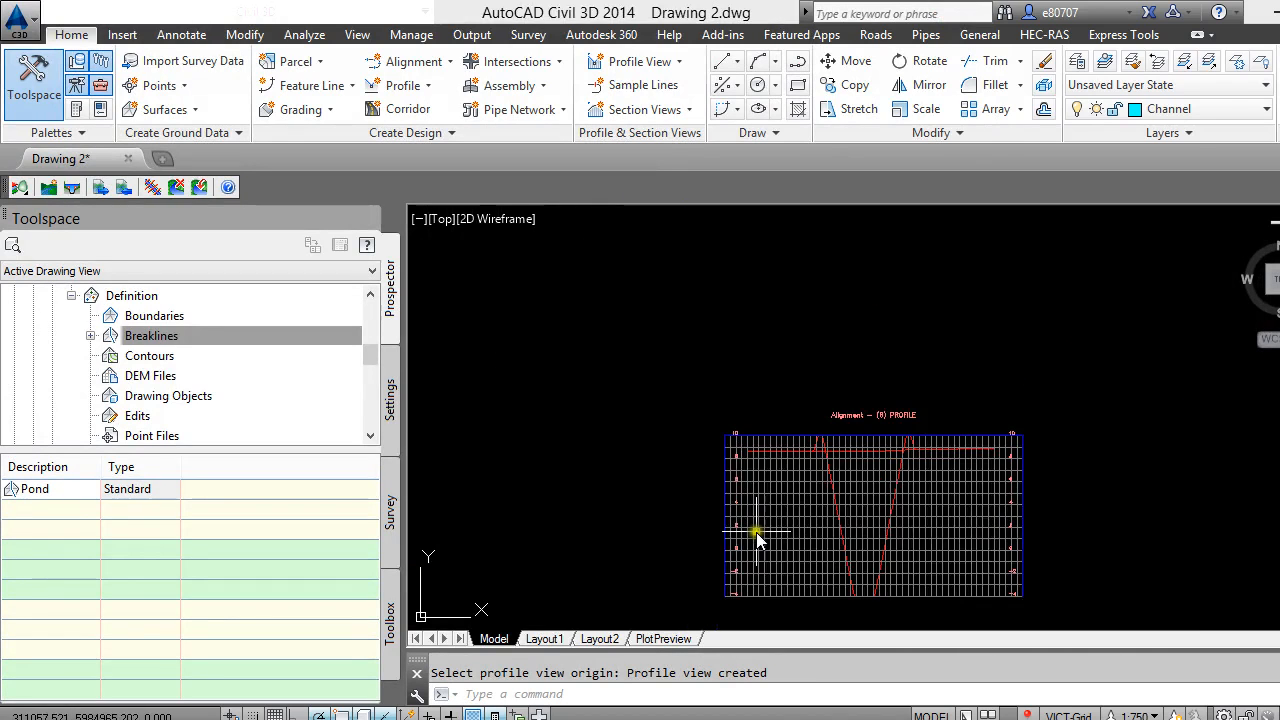
{"action": "scroll", "coordinate": [758, 540], "scroll_direction": "up", "scroll_amount": 2}
{"action": "scroll", "coordinate": [700, 450], "scroll_direction": "up", "scroll_amount": 1}
{"action": "scroll", "coordinate": [634, 409], "scroll_direction": "down", "scroll_amount": 2}
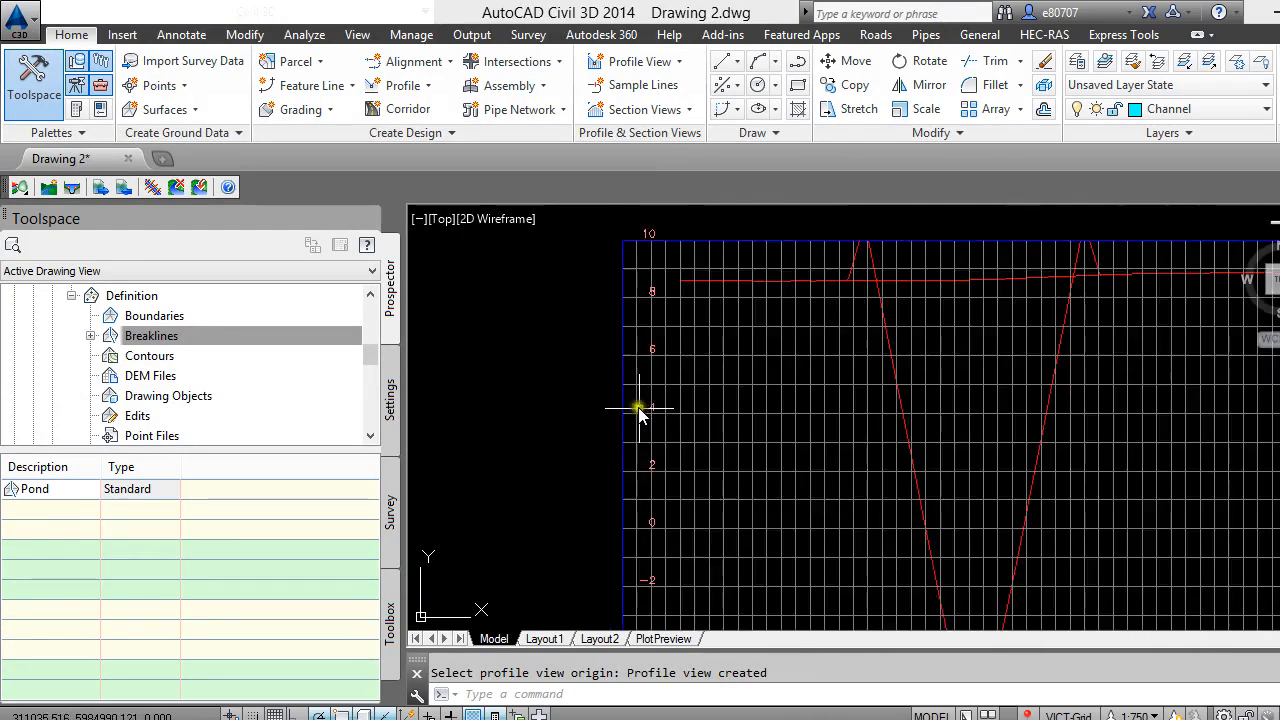
{"action": "scroll", "coordinate": [670, 460], "scroll_direction": "down", "scroll_amount": 1}
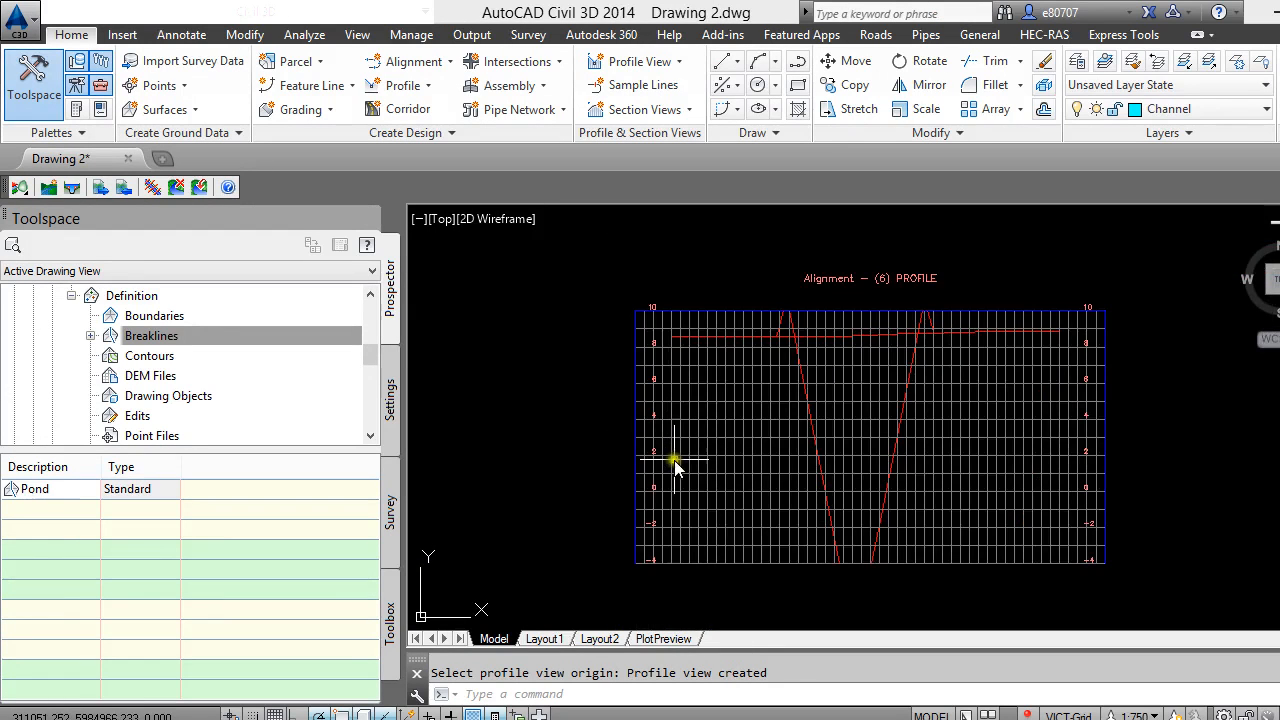
{"action": "left_click", "coordinate": [821, 470]}
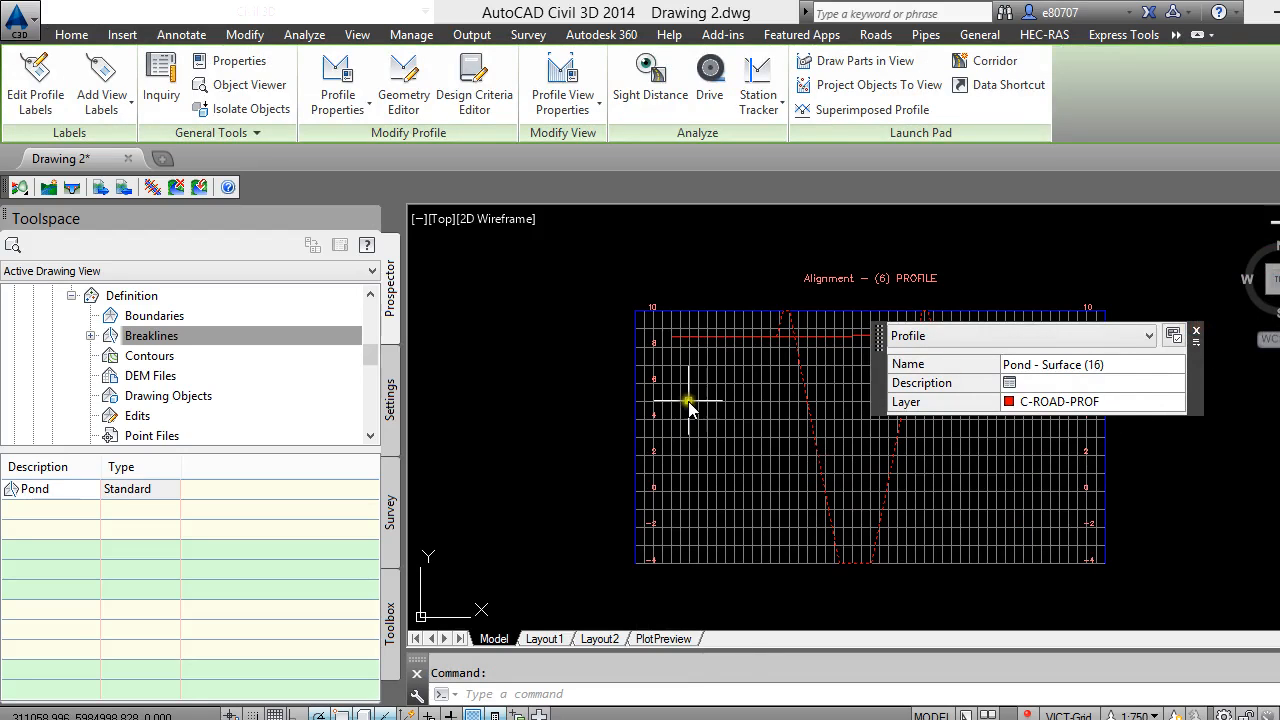
{"action": "key", "text": "Escape"}
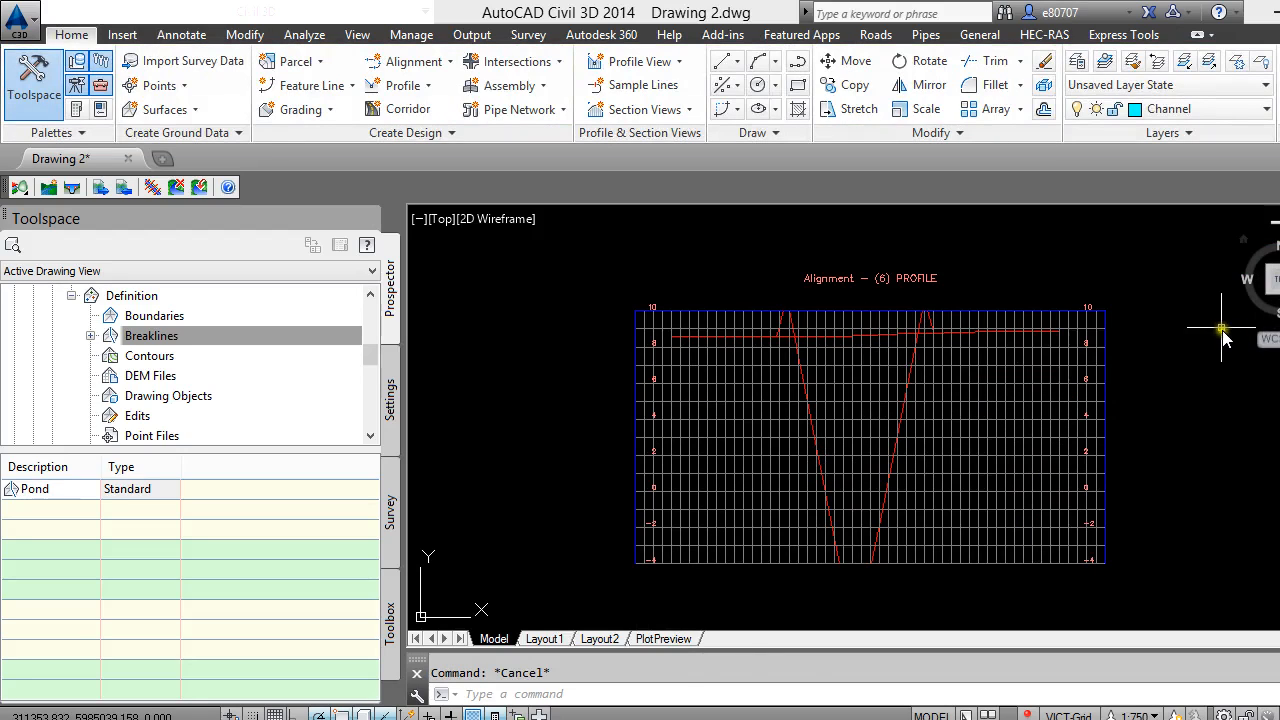
{"action": "left_click", "coordinate": [1180, 270]}
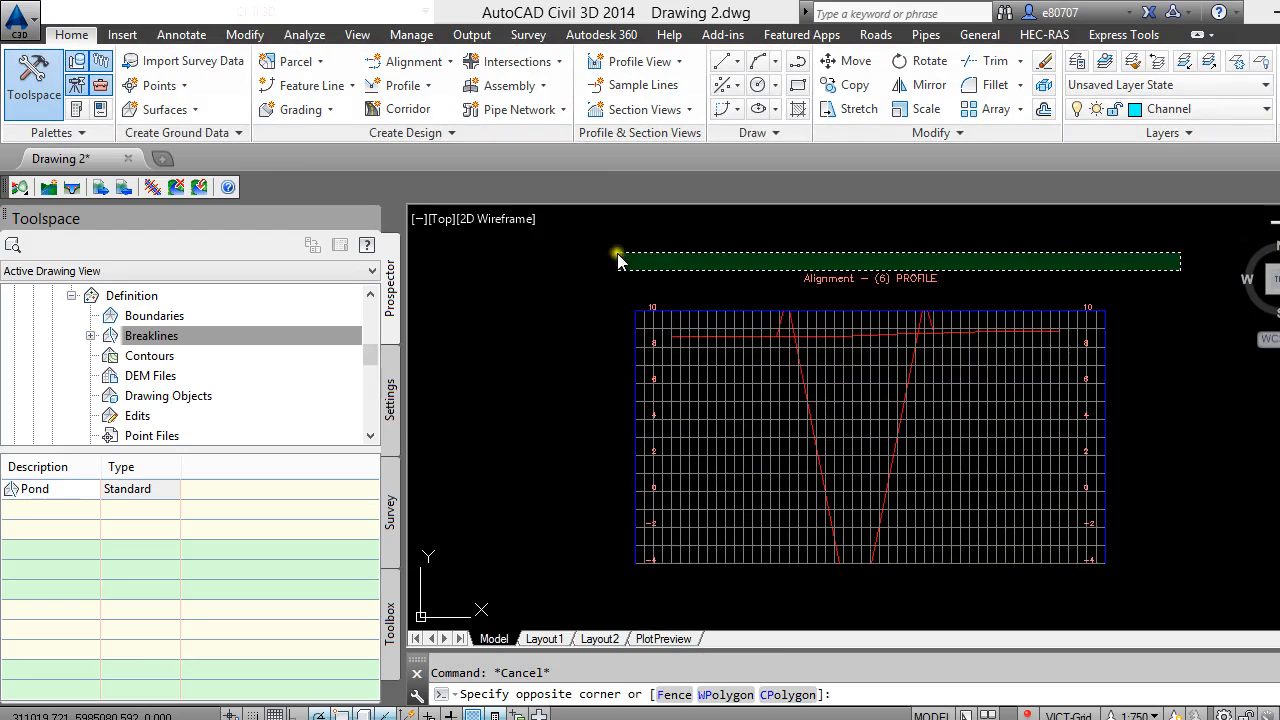
{"action": "left_click", "coordinate": [617, 244]}
{"action": "scroll", "coordinate": [782, 454], "scroll_direction": "down", "scroll_amount": 4}
{"action": "scroll", "coordinate": [690, 460], "scroll_direction": "down", "scroll_amount": 5}
{"action": "scroll", "coordinate": [107, 355], "scroll_direction": "up", "scroll_amount": 2}
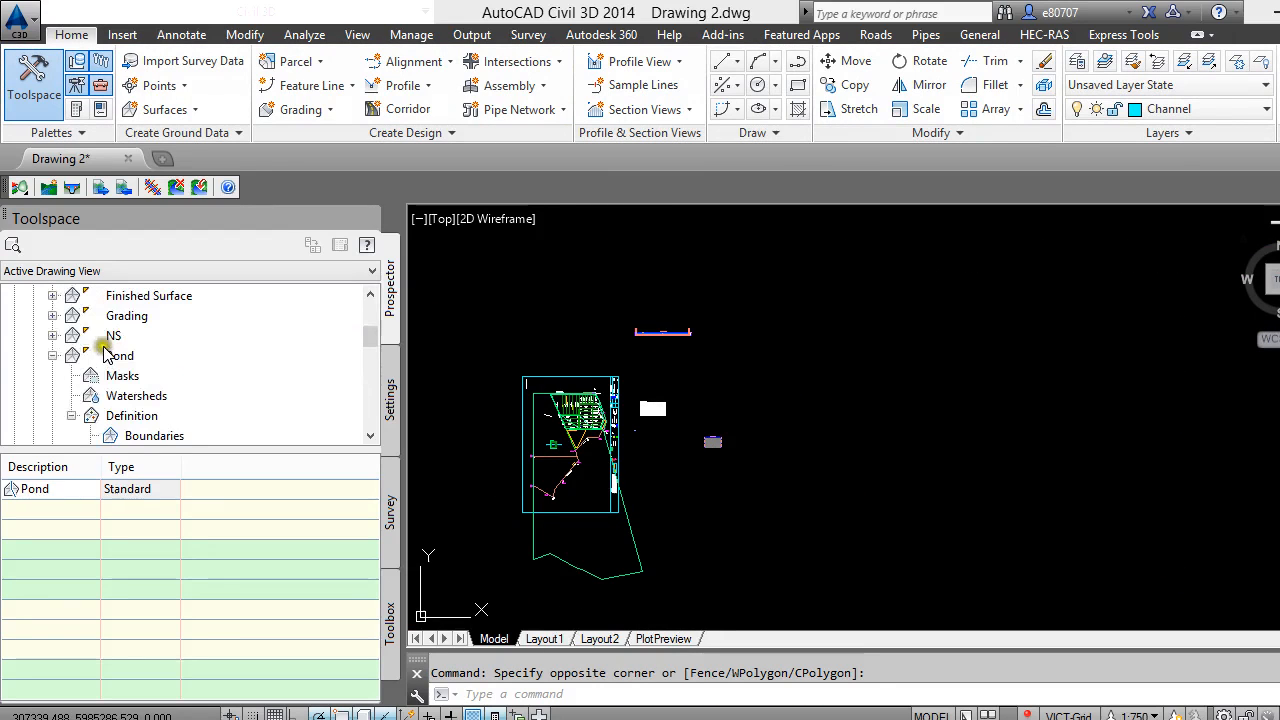
{"action": "scroll", "coordinate": [667, 517], "scroll_direction": "up", "scroll_amount": 8}
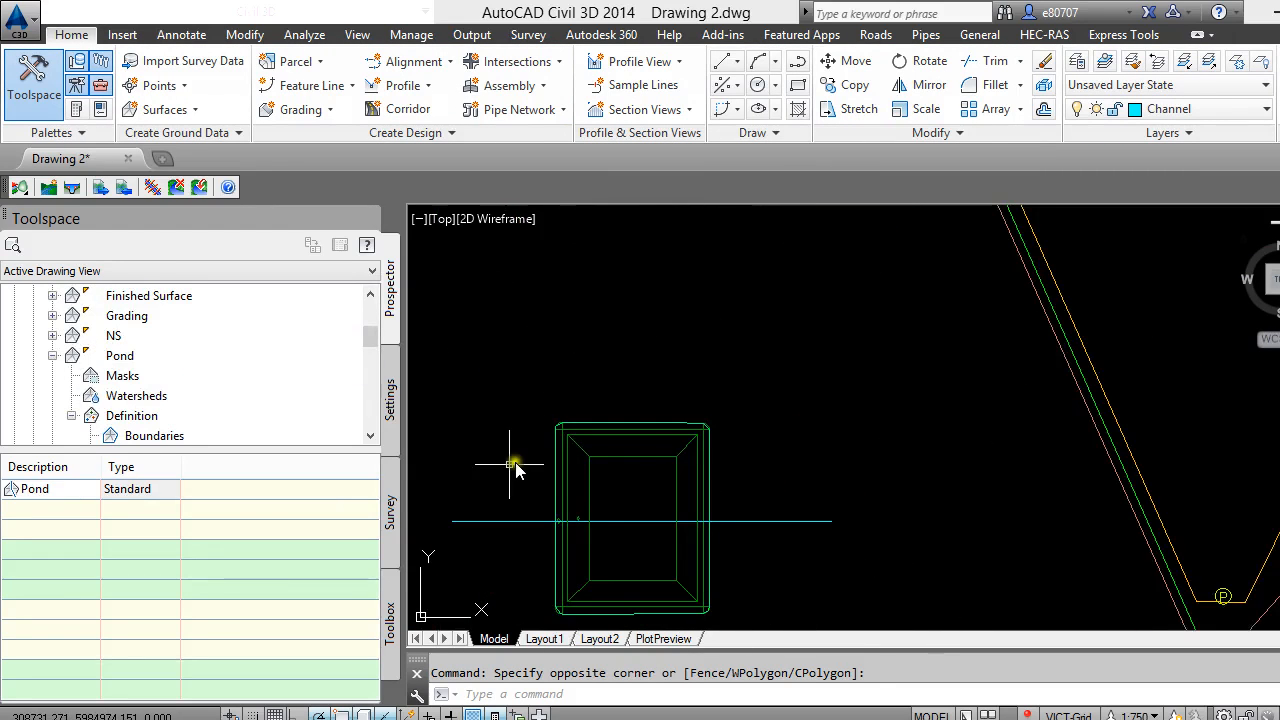
{"action": "scroll", "coordinate": [530, 395], "scroll_direction": "down", "scroll_amount": 3}
{"action": "left_click_drag", "start_coordinate": [370, 336], "coordinate": [379, 352]}
{"action": "right_click", "coordinate": [183, 355]}
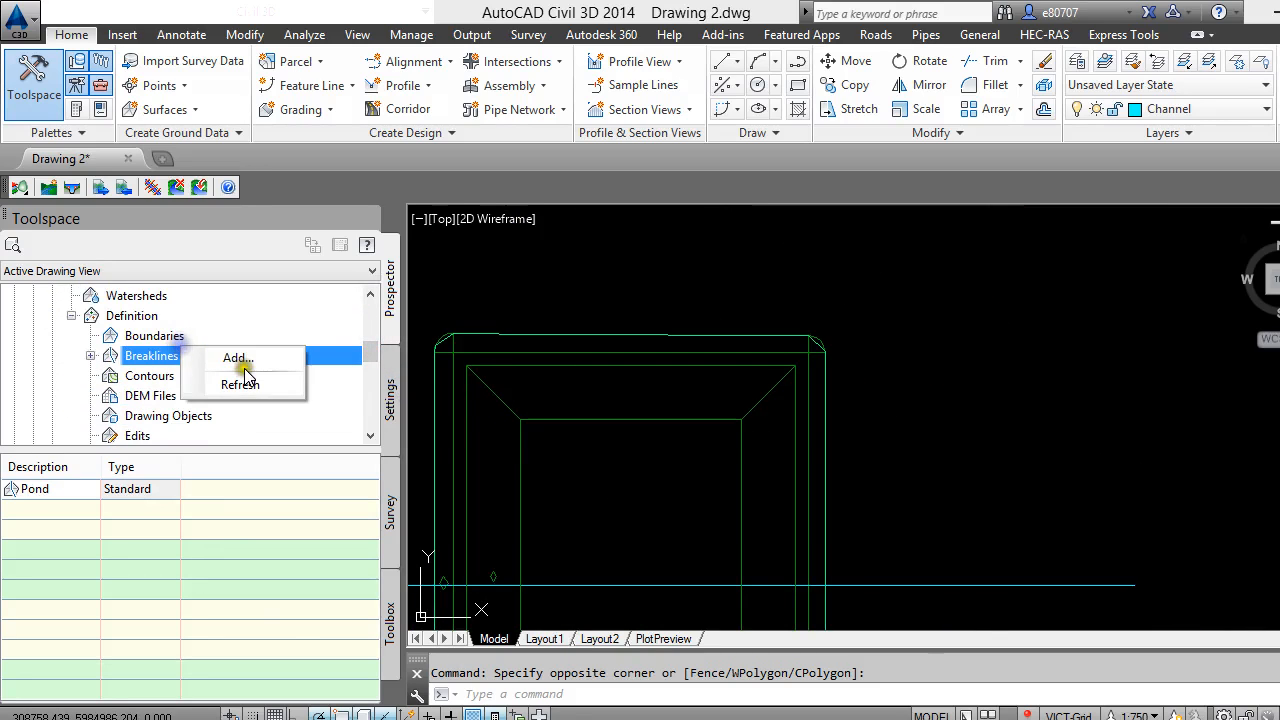
{"action": "left_click", "coordinate": [240, 366]}
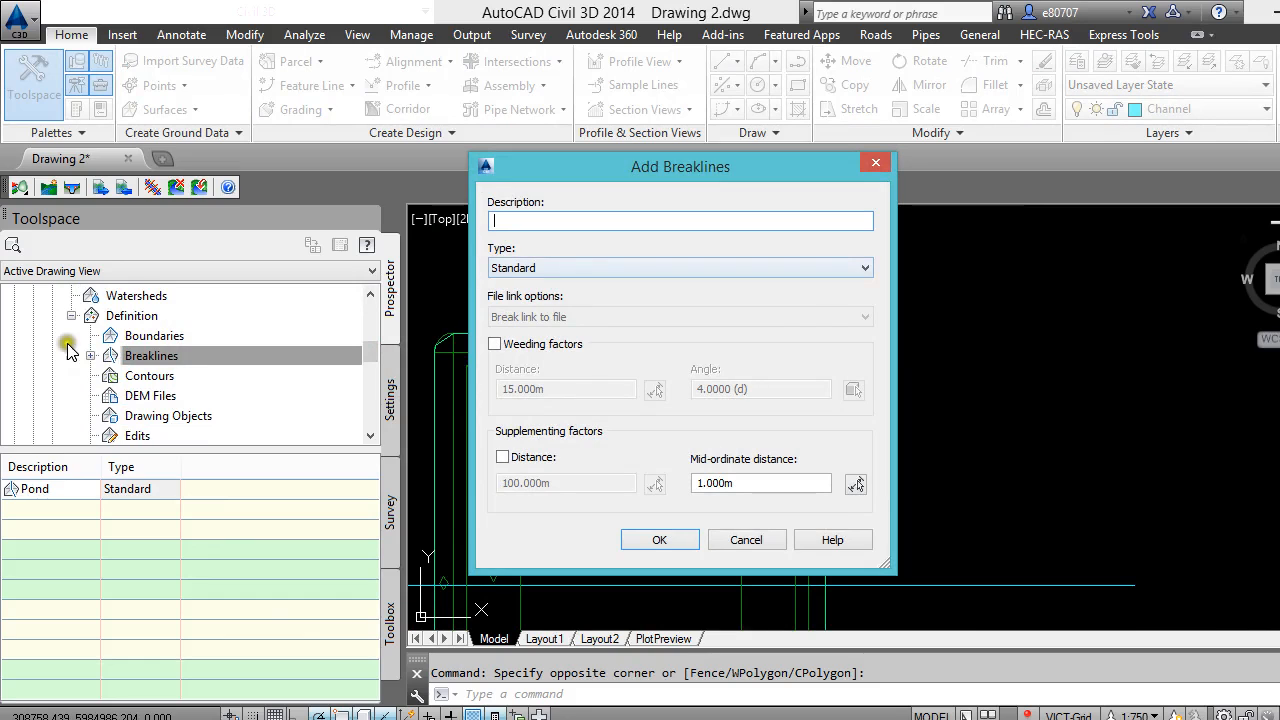
{"action": "left_click", "coordinate": [756, 540]}
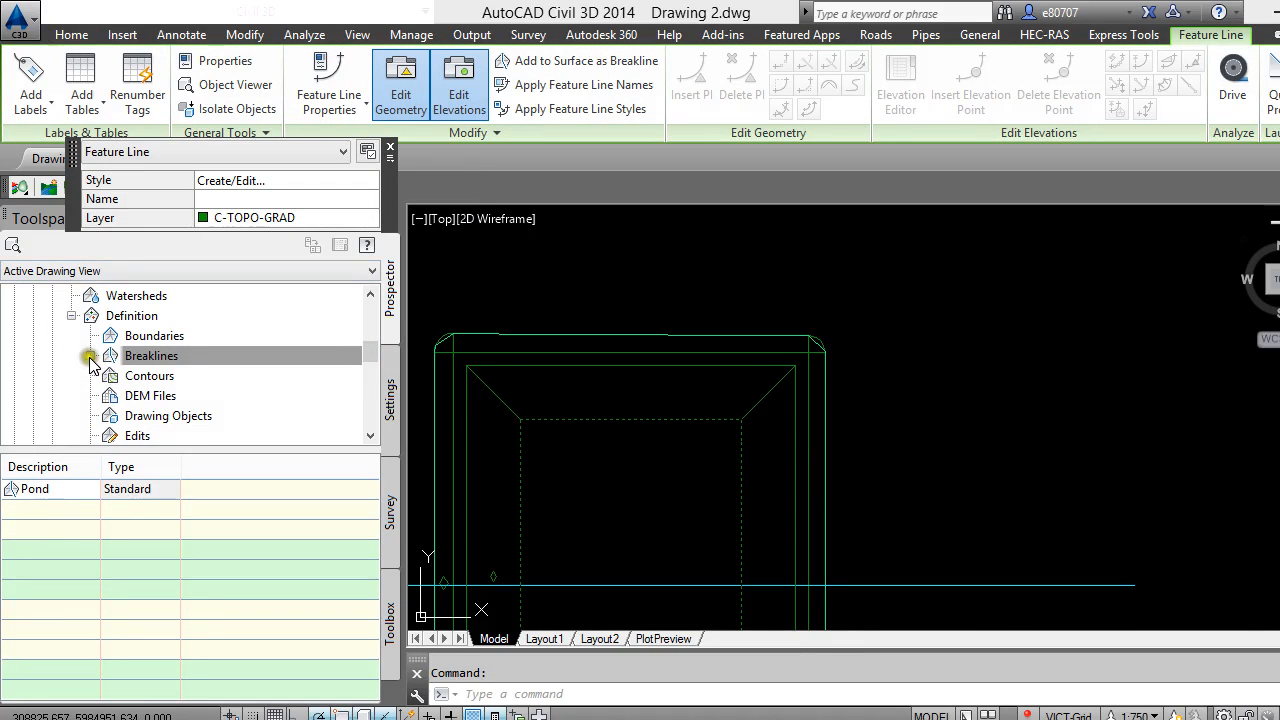
Delete the existing Pond breakline set from the Pond surface's definition
{"action": "left_click", "coordinate": [86, 357]}
{"action": "right_click", "coordinate": [148, 375]}
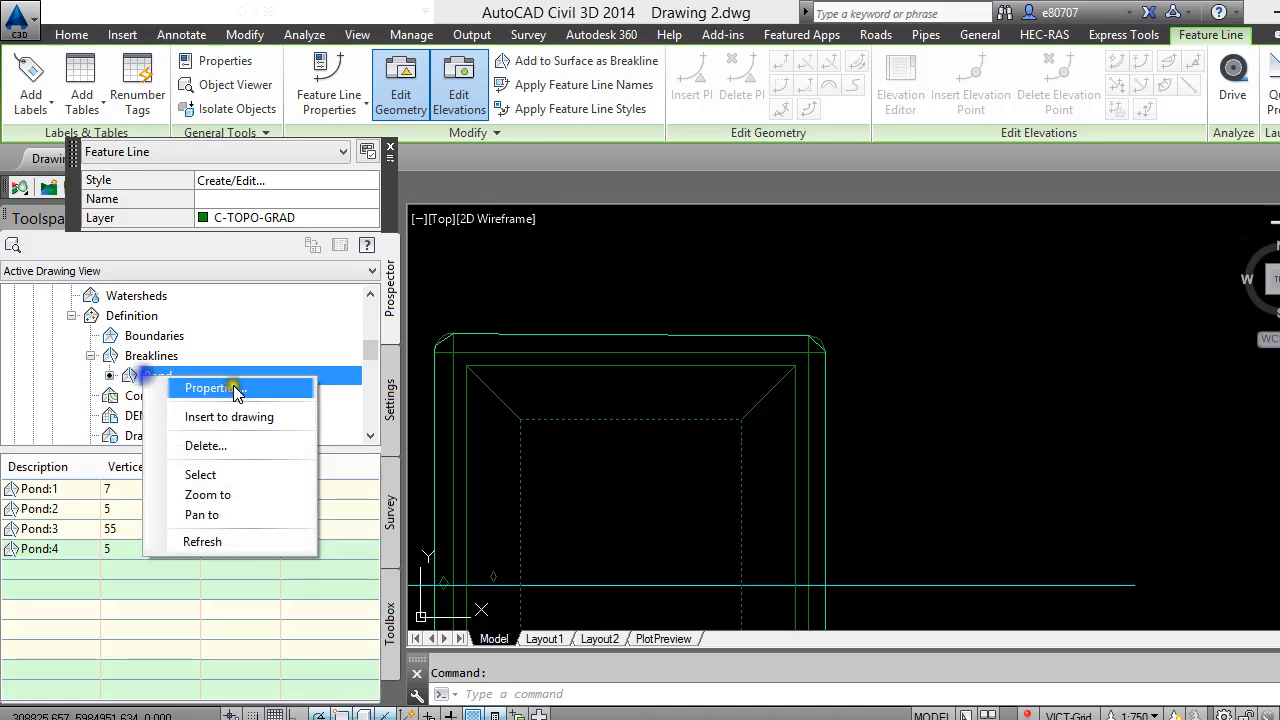
{"action": "left_click", "coordinate": [237, 446]}
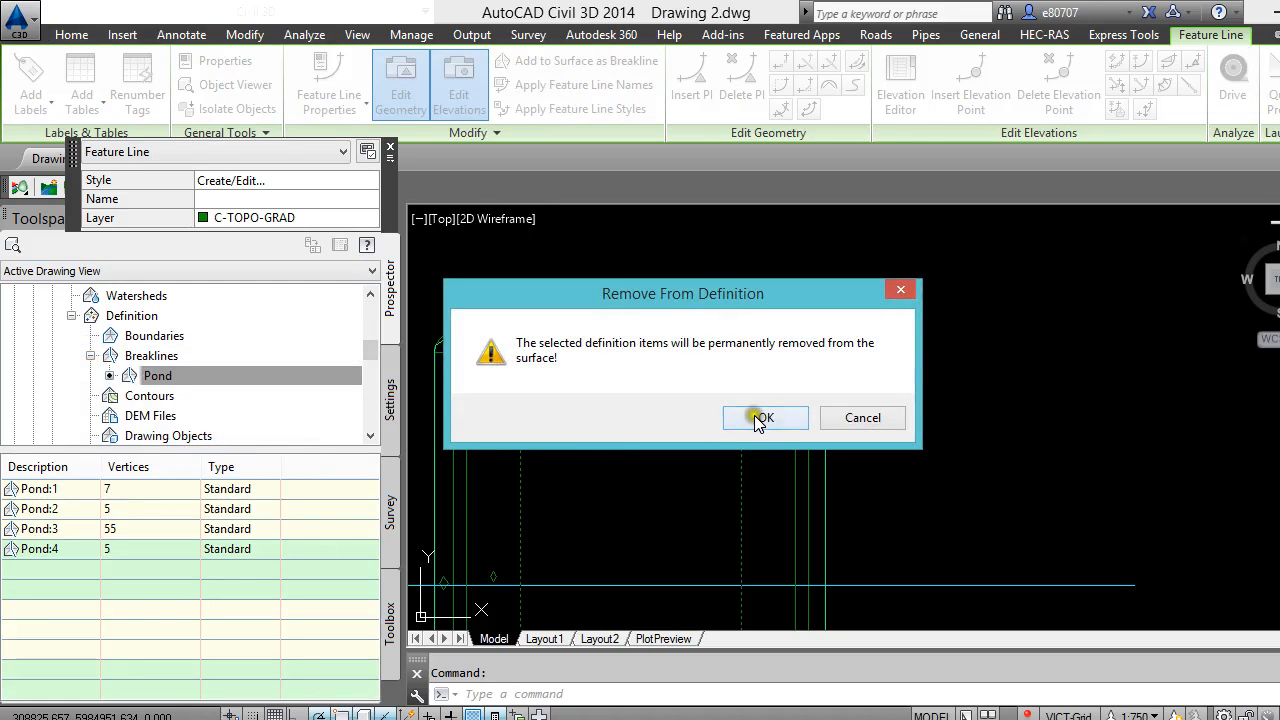
{"action": "left_click", "coordinate": [762, 418]}
Add the selected inner pond feature line to the Pond surface as a Standard breakline with description 1
{"action": "right_click", "coordinate": [163, 362]}
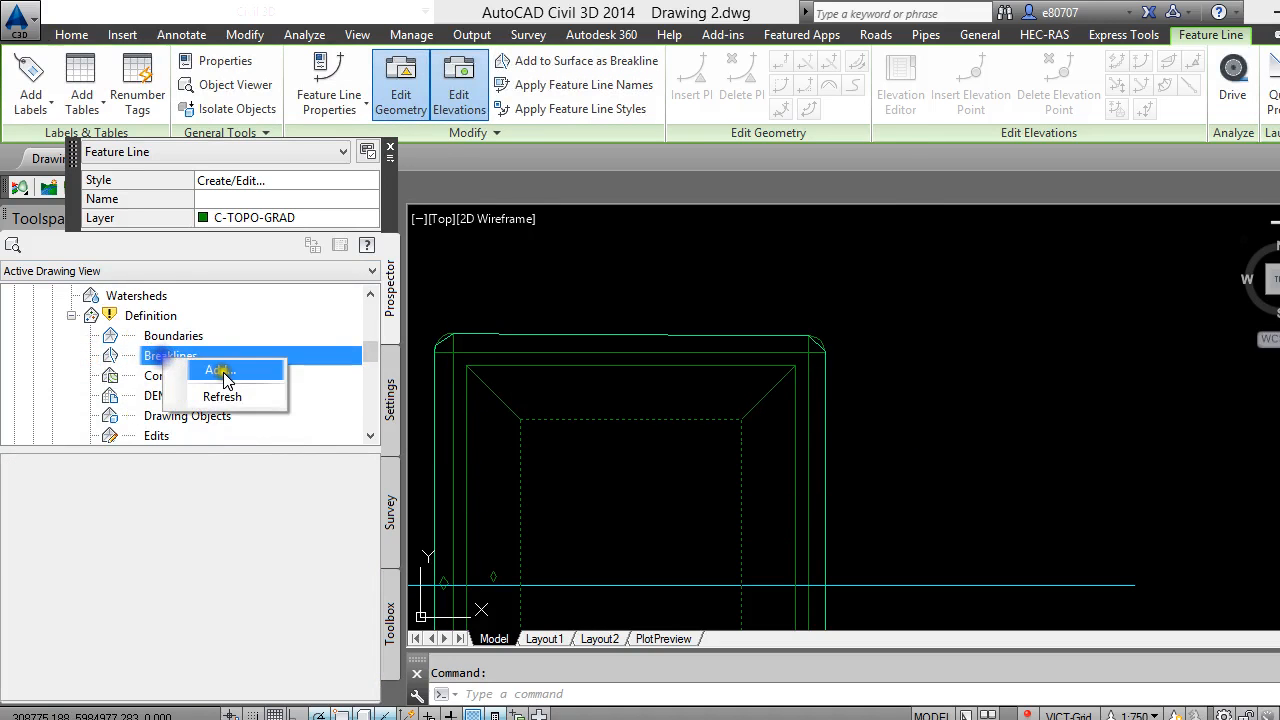
{"action": "left_click", "coordinate": [222, 368]}
{"action": "type", "text": "1"}
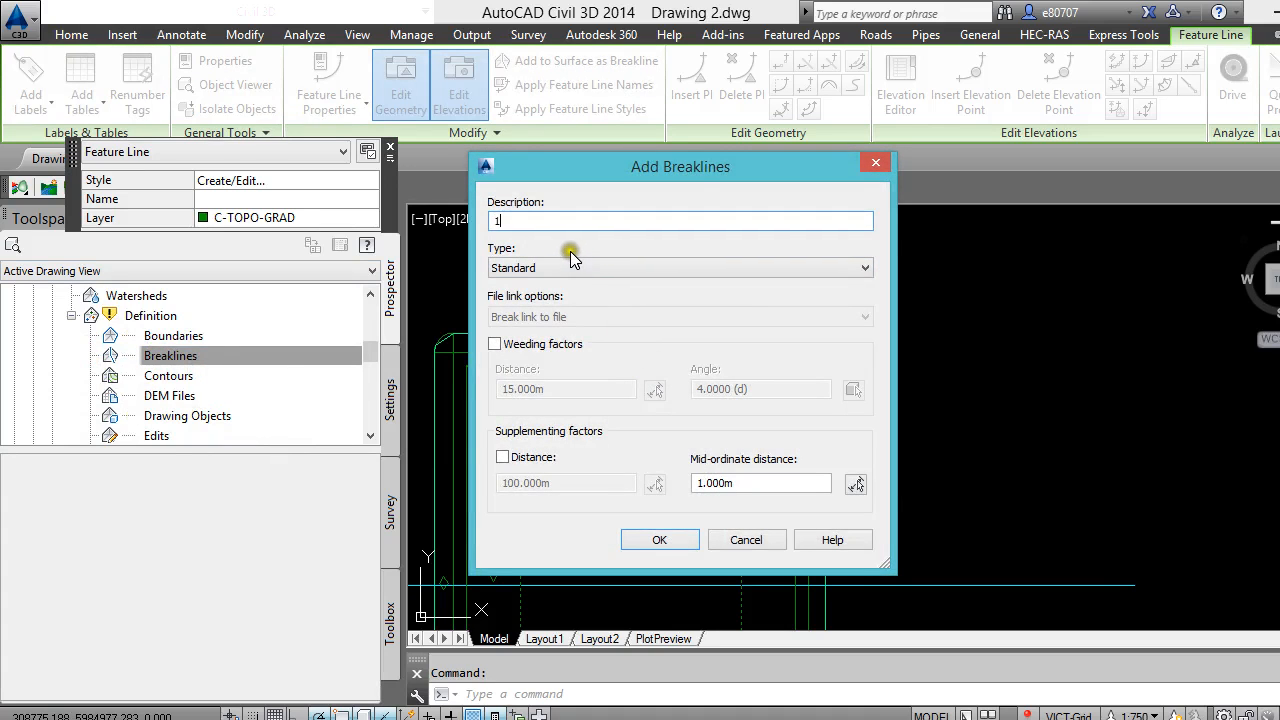
{"action": "left_click", "coordinate": [647, 540]}
{"action": "scroll", "coordinate": [660, 500], "scroll_direction": "down", "scroll_amount": 3}
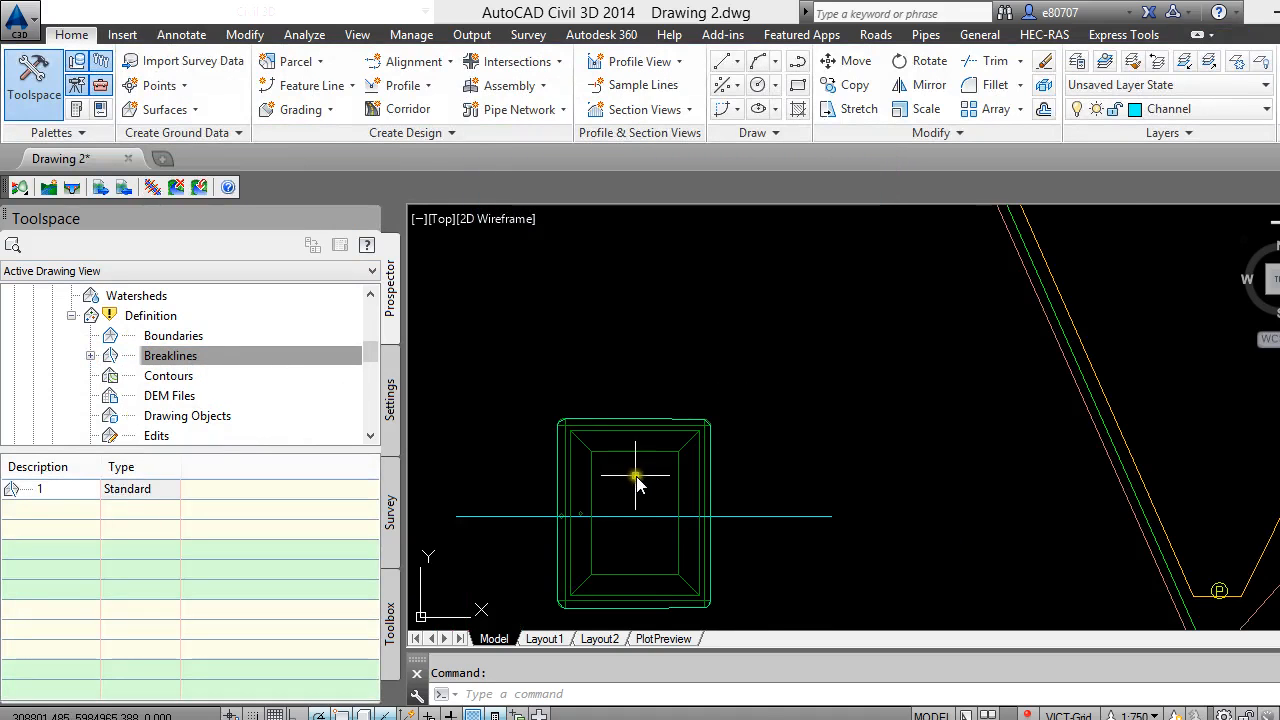
Delete breakline set 1 from the Pond surface's definition
{"action": "left_click", "coordinate": [175, 356]}
{"action": "right_click", "coordinate": [185, 356]}
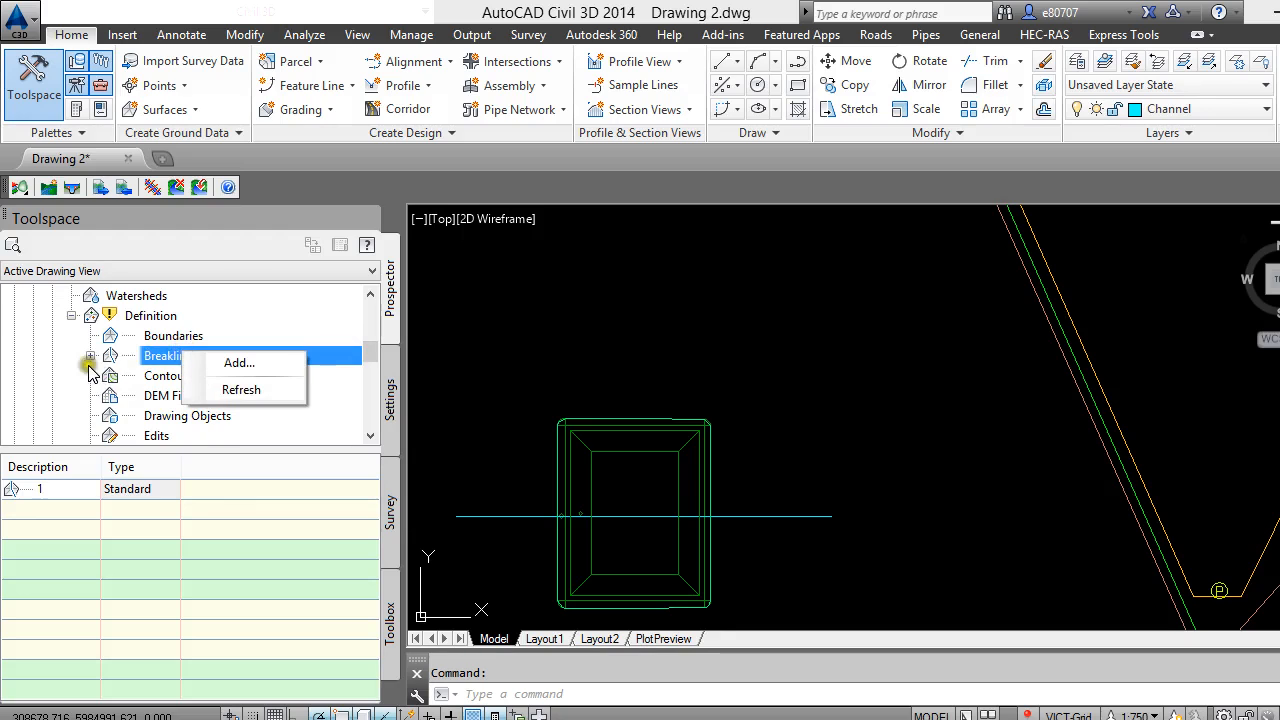
{"action": "left_click", "coordinate": [91, 357]}
{"action": "right_click", "coordinate": [166, 375]}
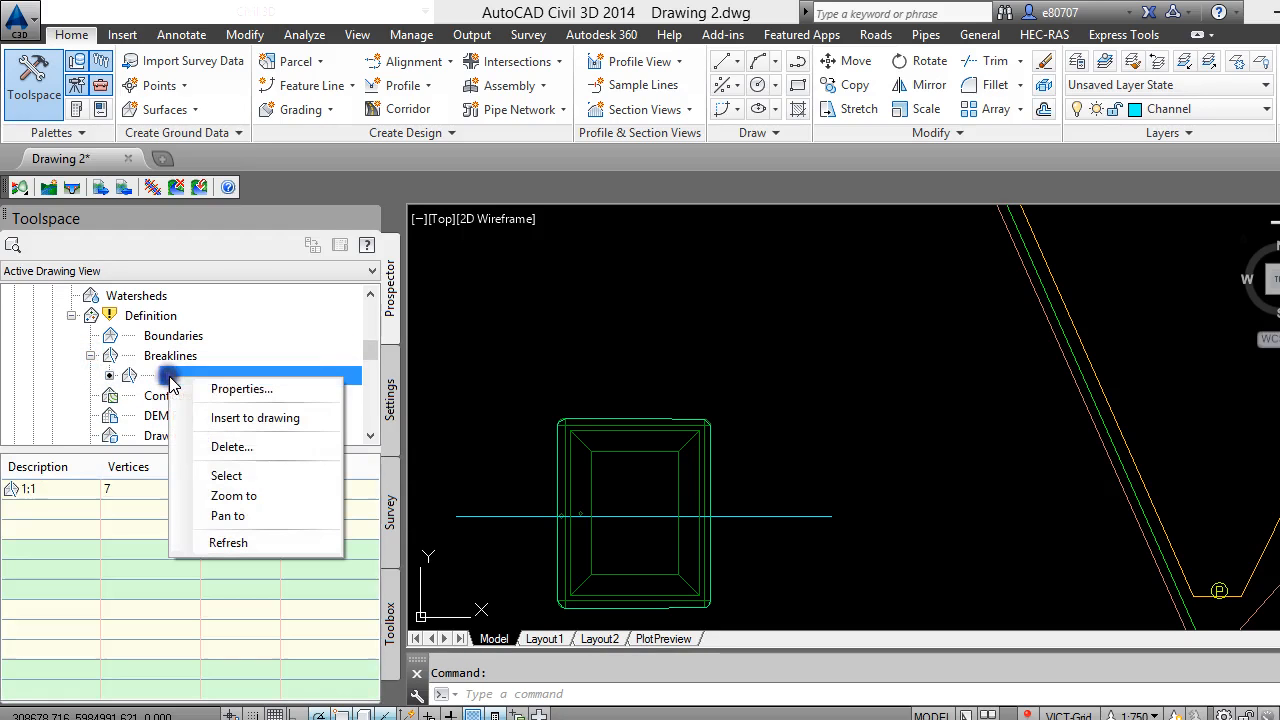
{"action": "left_click", "coordinate": [226, 447]}
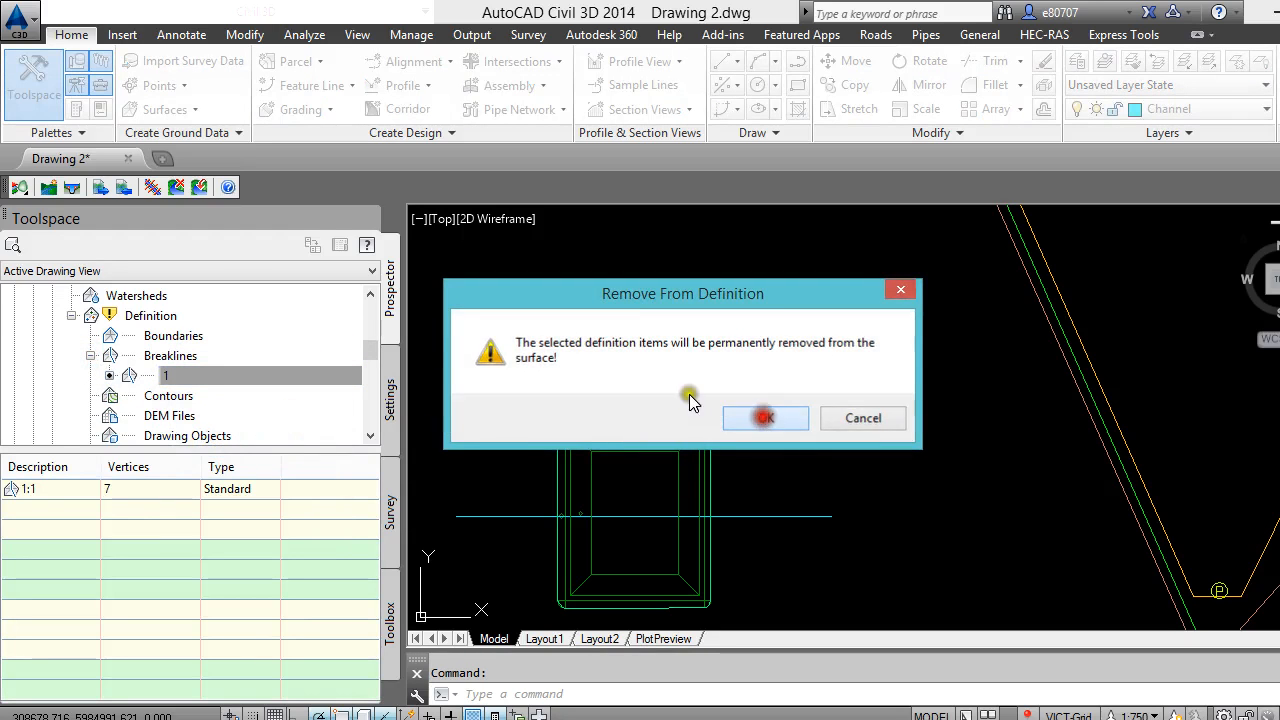
{"action": "left_click", "coordinate": [764, 416]}
Start adding a new set of breaklines to the Pond surface's definition
{"action": "right_click", "coordinate": [180, 356]}
{"action": "left_click", "coordinate": [200, 366]}
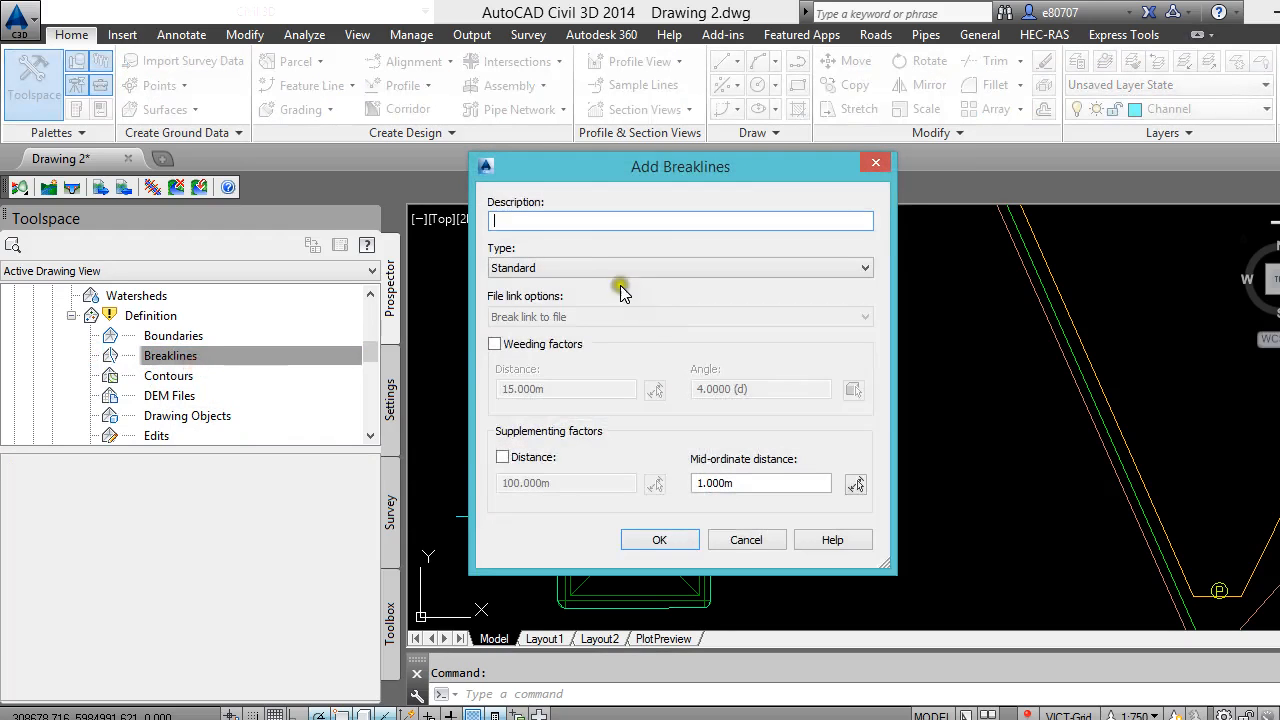
Add the four pond grading objects to the Pond surface as standard breaklines described "oter"
{"action": "left_click", "coordinate": [573, 221]}
{"action": "left_click", "coordinate": [533, 219]}
{"action": "key", "text": "Return"}
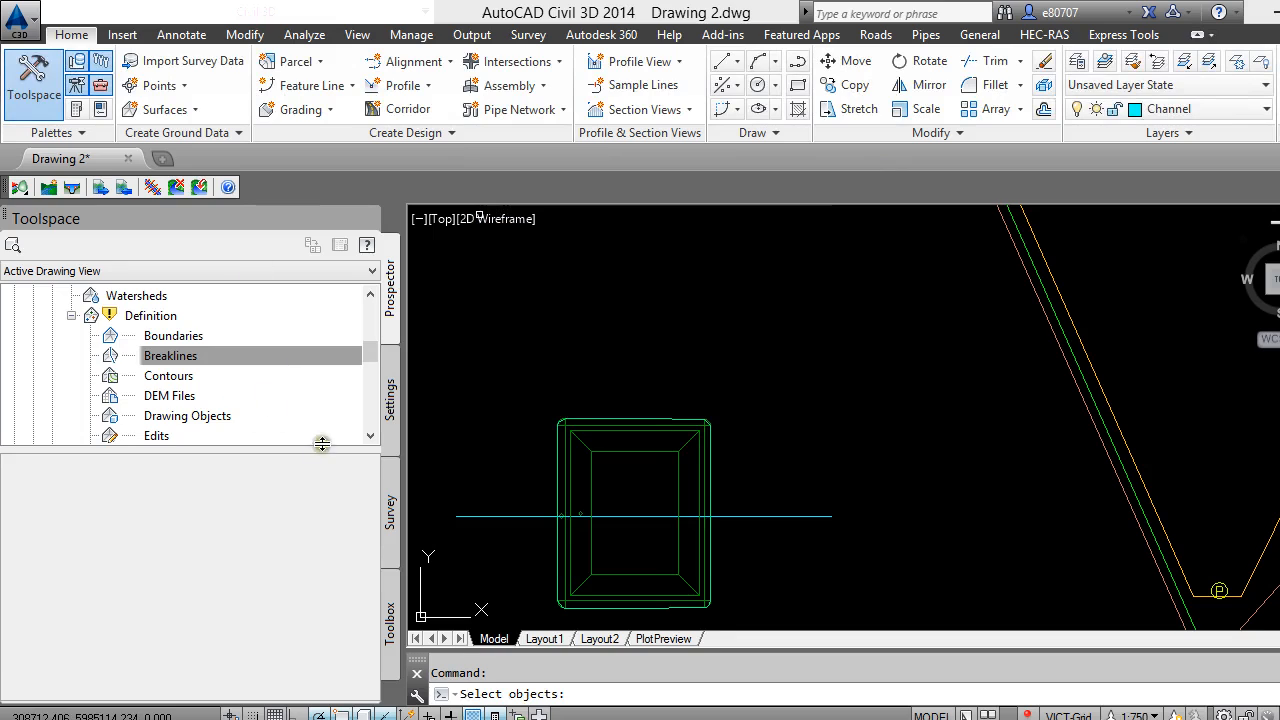
{"action": "left_click", "coordinate": [606, 464]}
{"action": "left_click", "coordinate": [533, 498]}
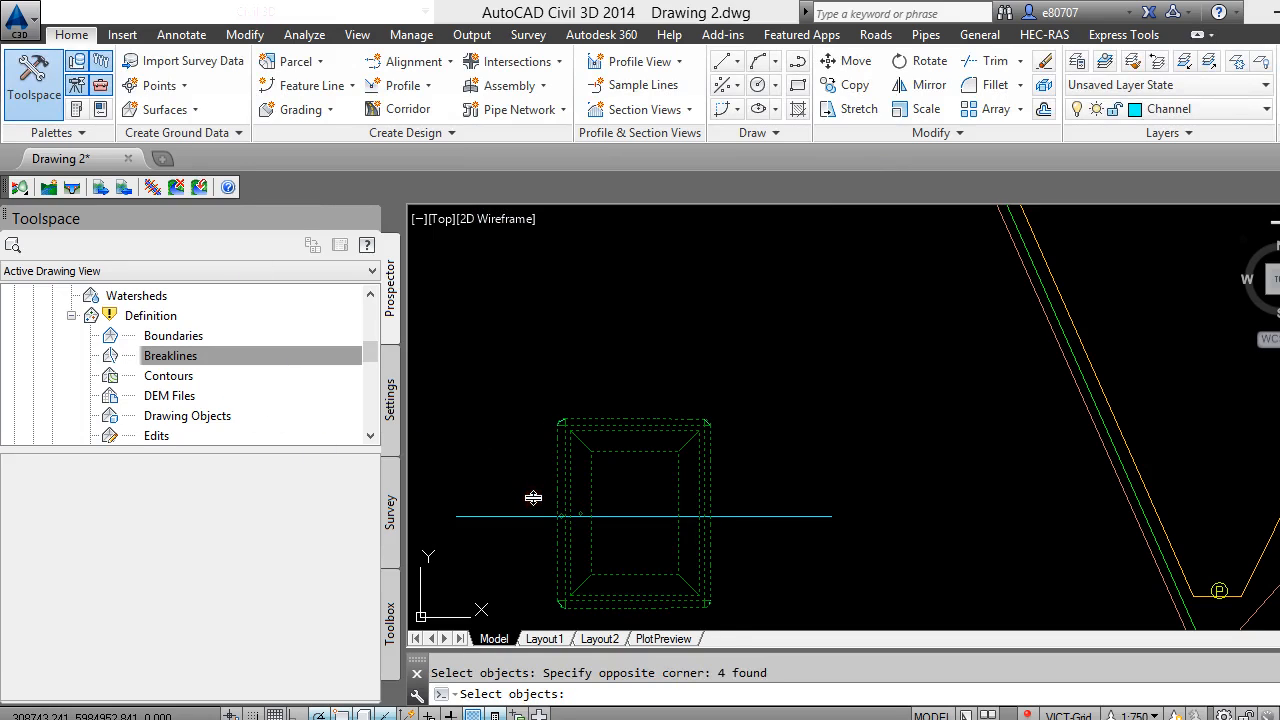
{"action": "key", "text": "Return"}
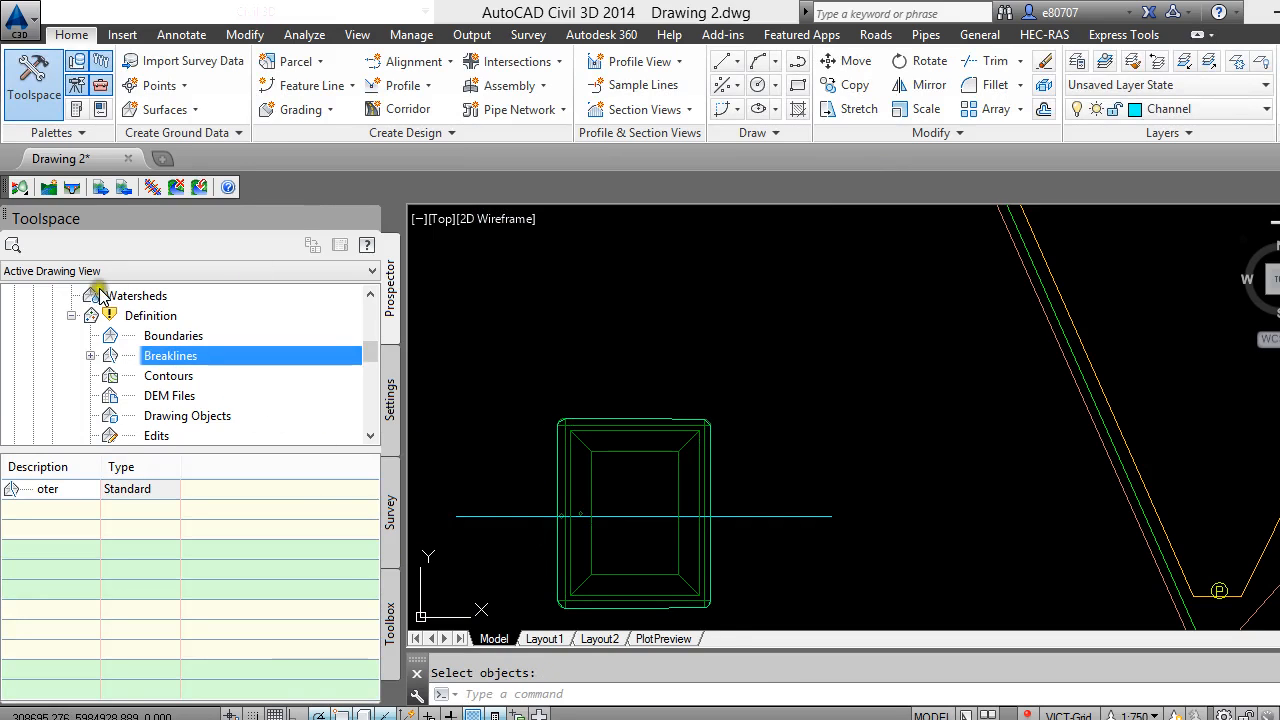
Turn on automatic rebuilding for the Pond surface
{"action": "left_click", "coordinate": [141, 318]}
{"action": "scroll", "coordinate": [135, 335], "scroll_direction": "up", "scroll_amount": 3}
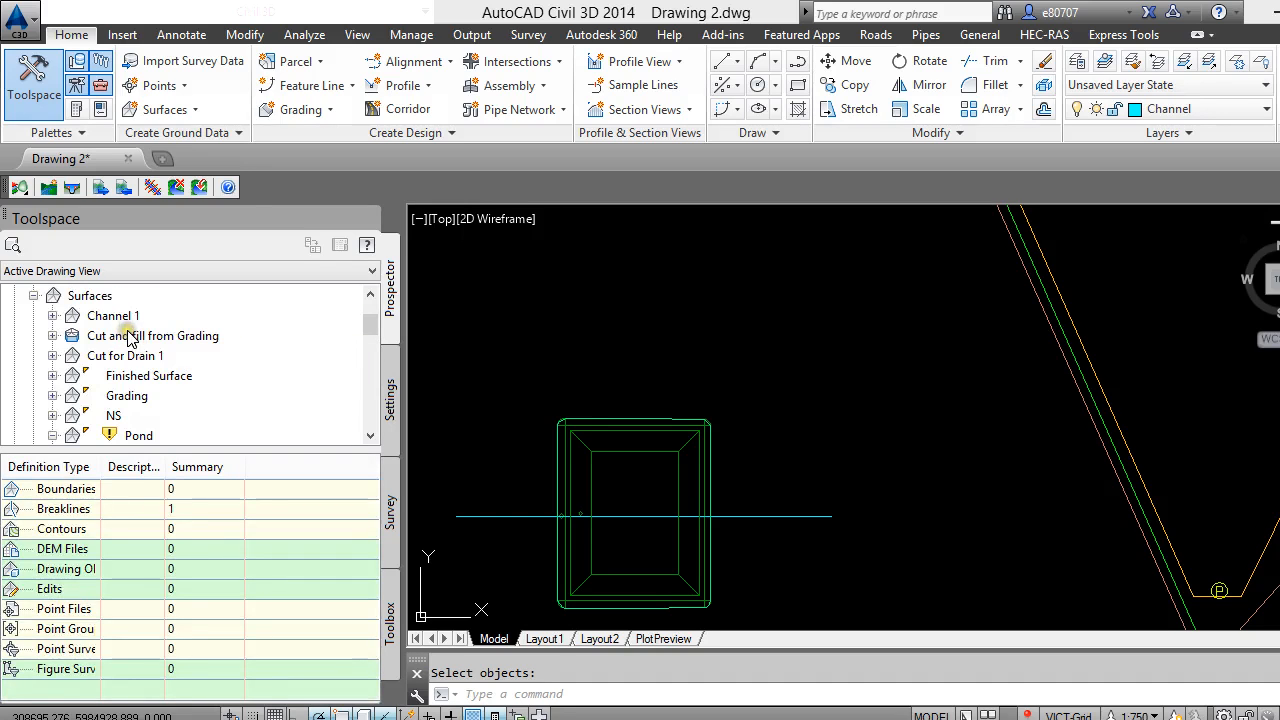
{"action": "scroll", "coordinate": [140, 432], "scroll_direction": "down", "scroll_amount": 1}
{"action": "right_click", "coordinate": [160, 376]}
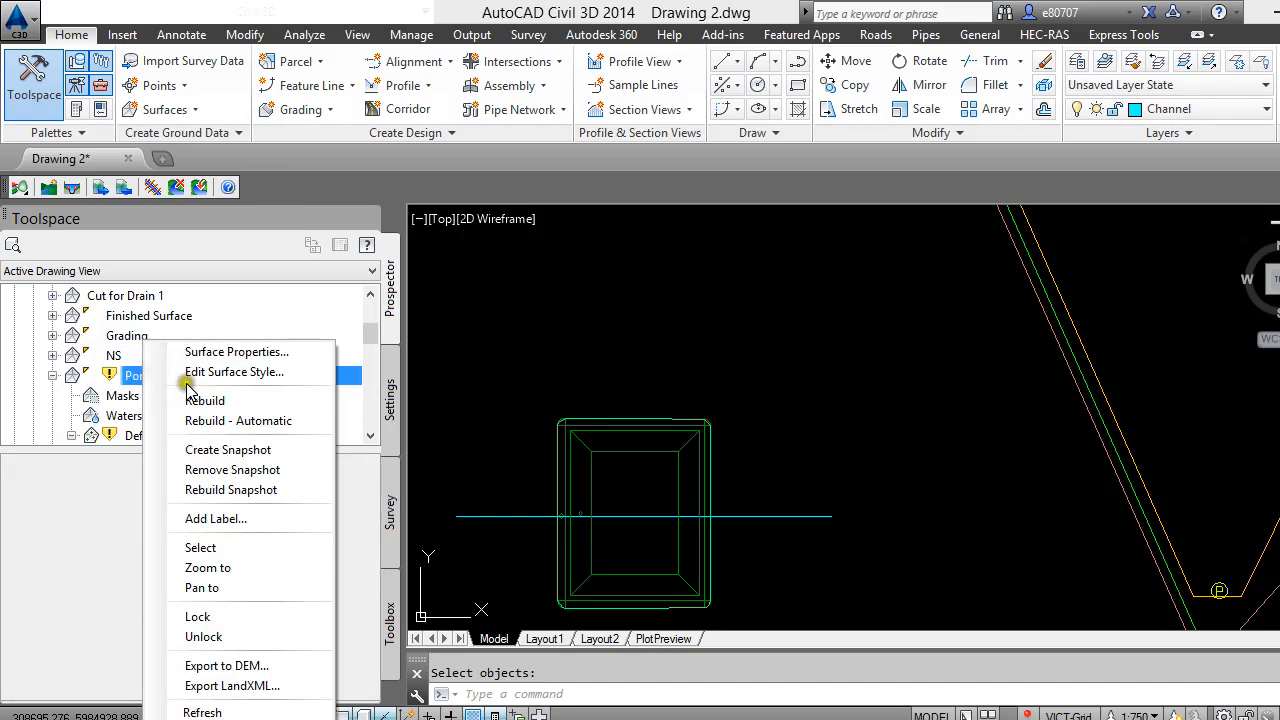
{"action": "left_click", "coordinate": [191, 374]}
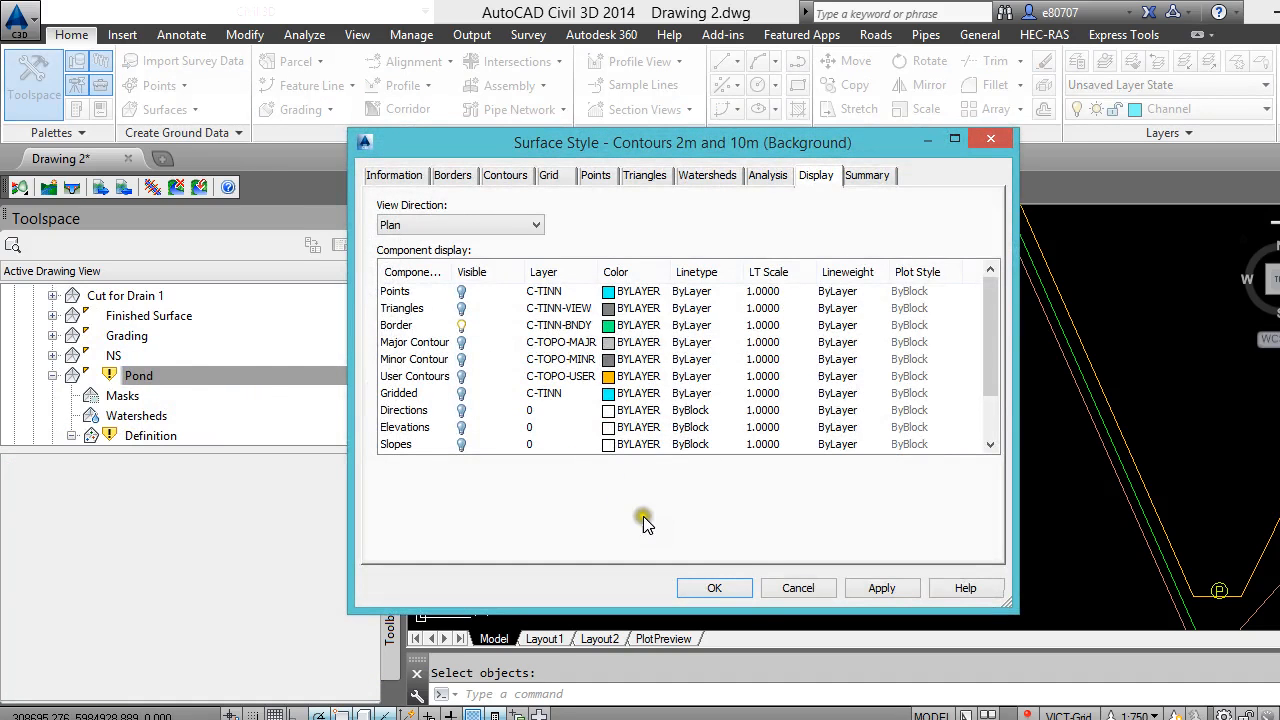
{"action": "left_click", "coordinate": [806, 588]}
{"action": "right_click", "coordinate": [148, 374]}
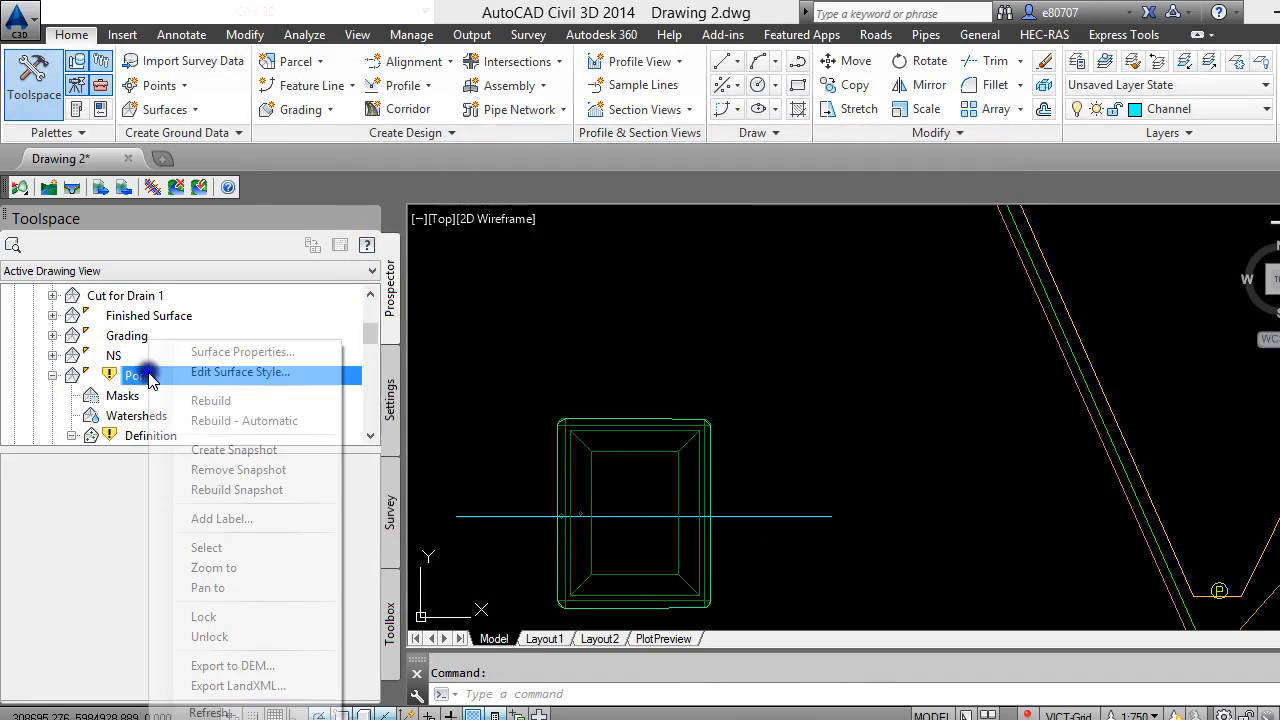
{"action": "left_click", "coordinate": [210, 420]}
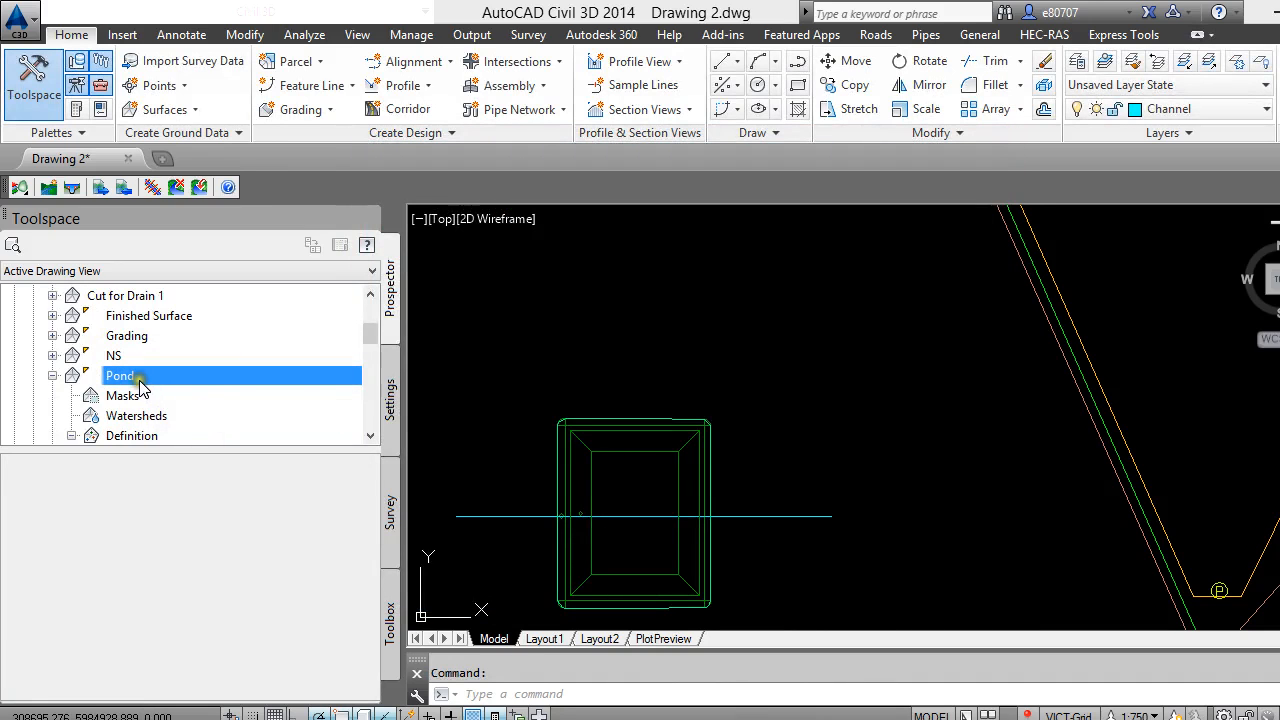
Inspect the Pond surface as a tilted shaded 3D model in the Object Viewer
{"action": "left_click", "coordinate": [548, 460]}
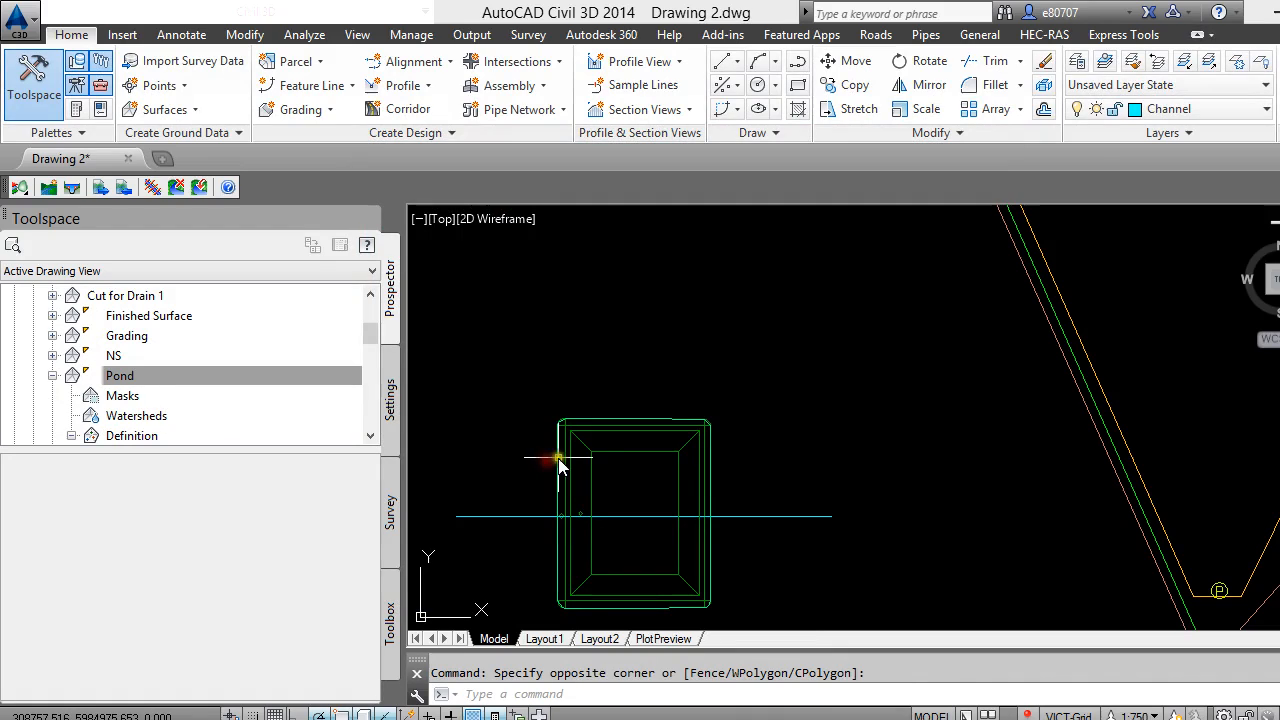
{"action": "left_click", "coordinate": [553, 460]}
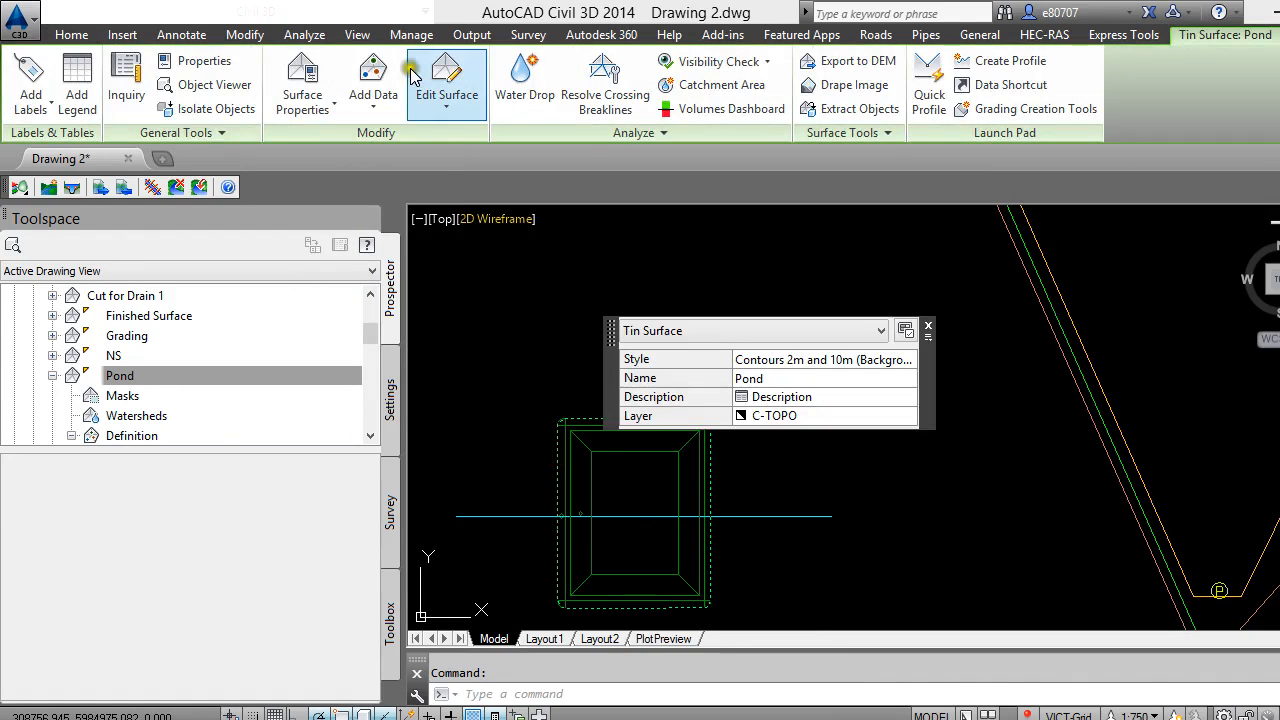
{"action": "left_click", "coordinate": [212, 85]}
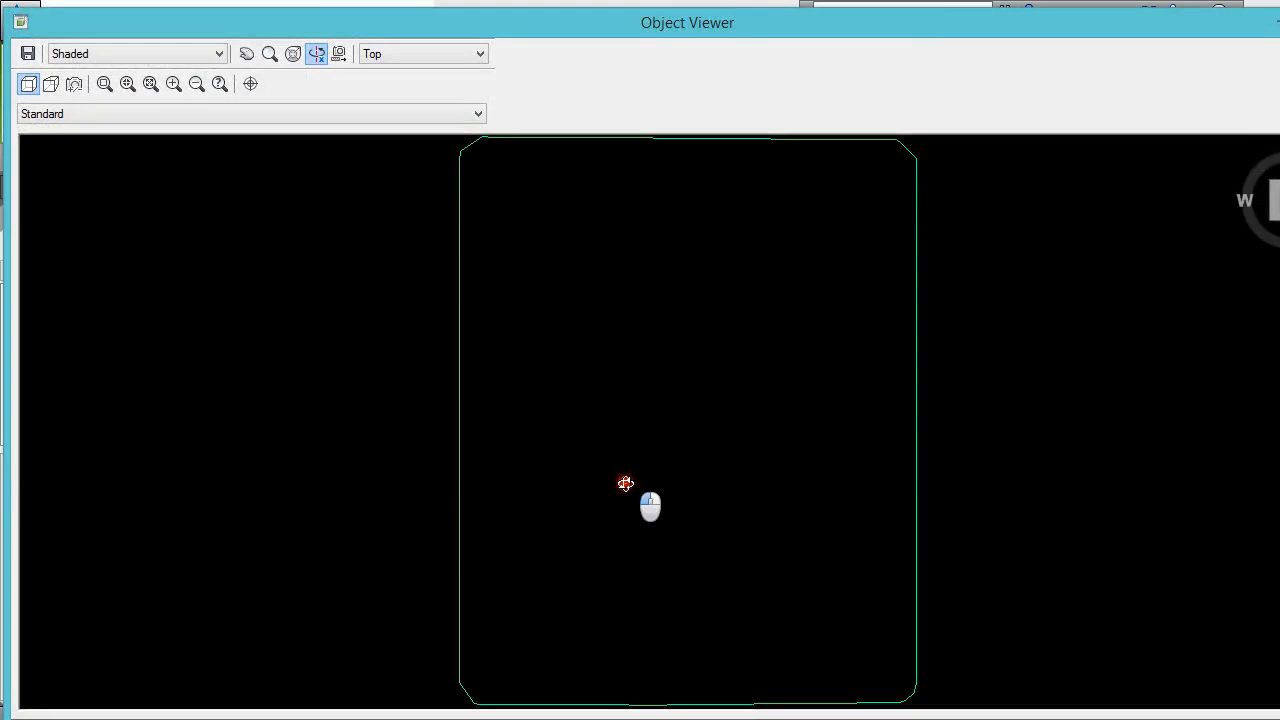
{"action": "left_click_drag", "start_coordinate": [626, 483], "coordinate": [686, 240]}
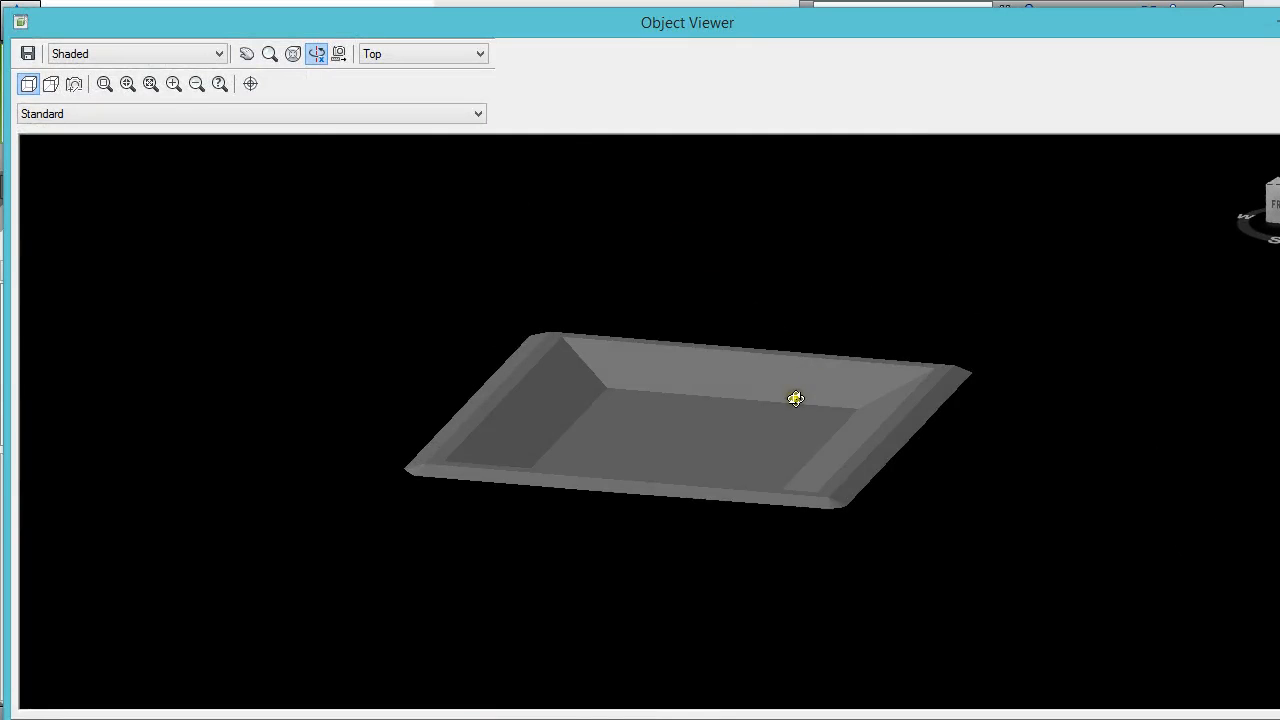
{"action": "key", "text": "Escape"}
Place a vertical aligned dimension from the ground line to the pond floor level in the Alignment - (6) profile view
{"action": "scroll", "coordinate": [554, 423], "scroll_direction": "down", "scroll_amount": 6}
{"action": "scroll", "coordinate": [780, 441], "scroll_direction": "up", "scroll_amount": 1}
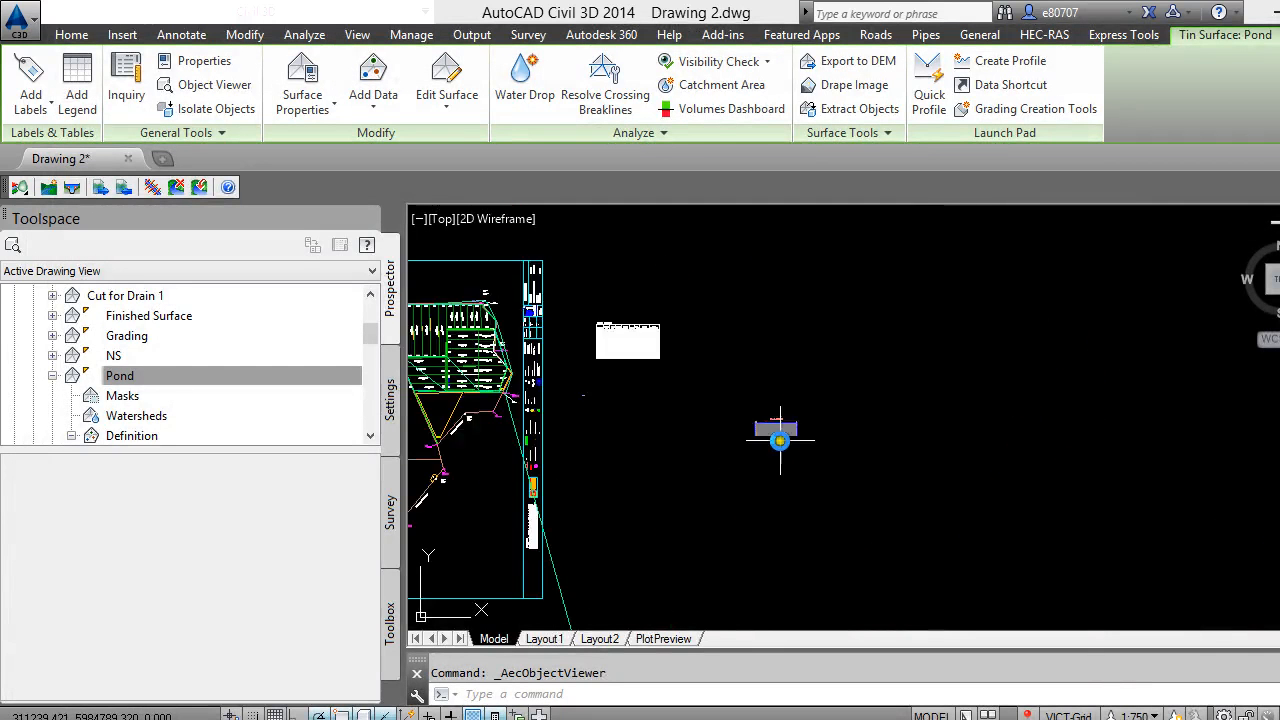
{"action": "scroll", "coordinate": [790, 480], "scroll_direction": "up", "scroll_amount": 10}
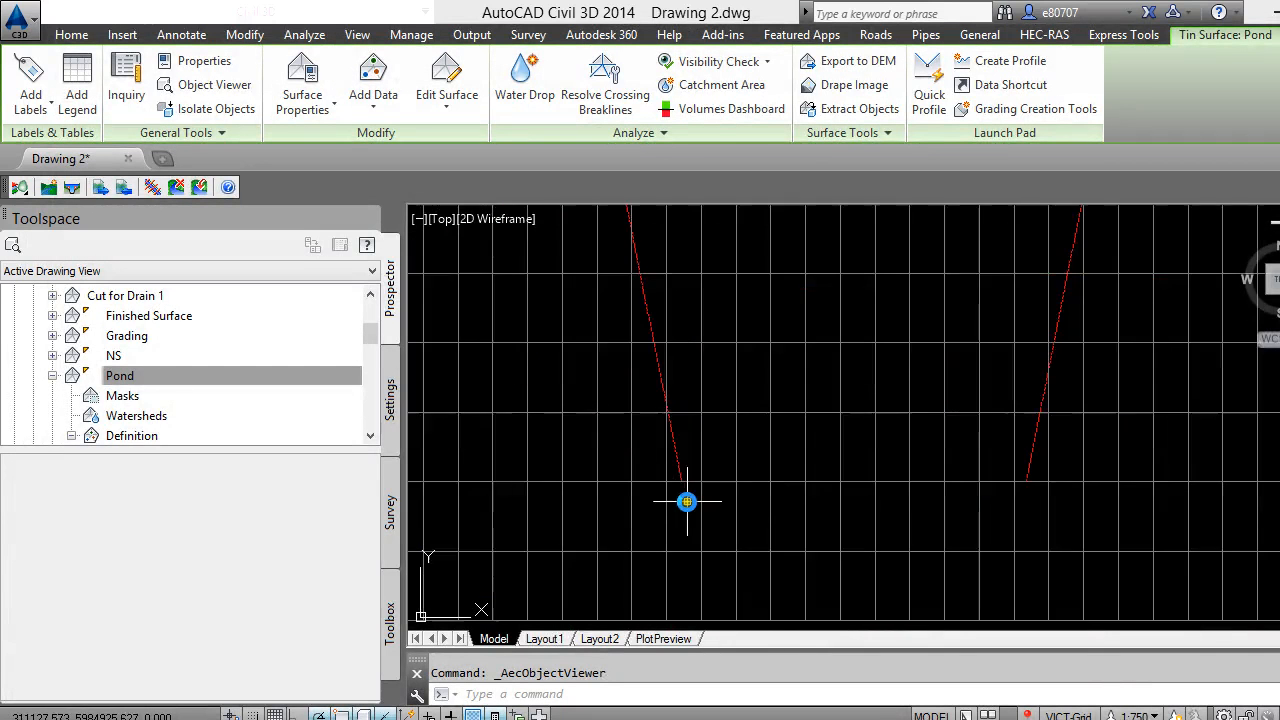
{"action": "scroll", "coordinate": [720, 505], "scroll_direction": "down", "scroll_amount": 3}
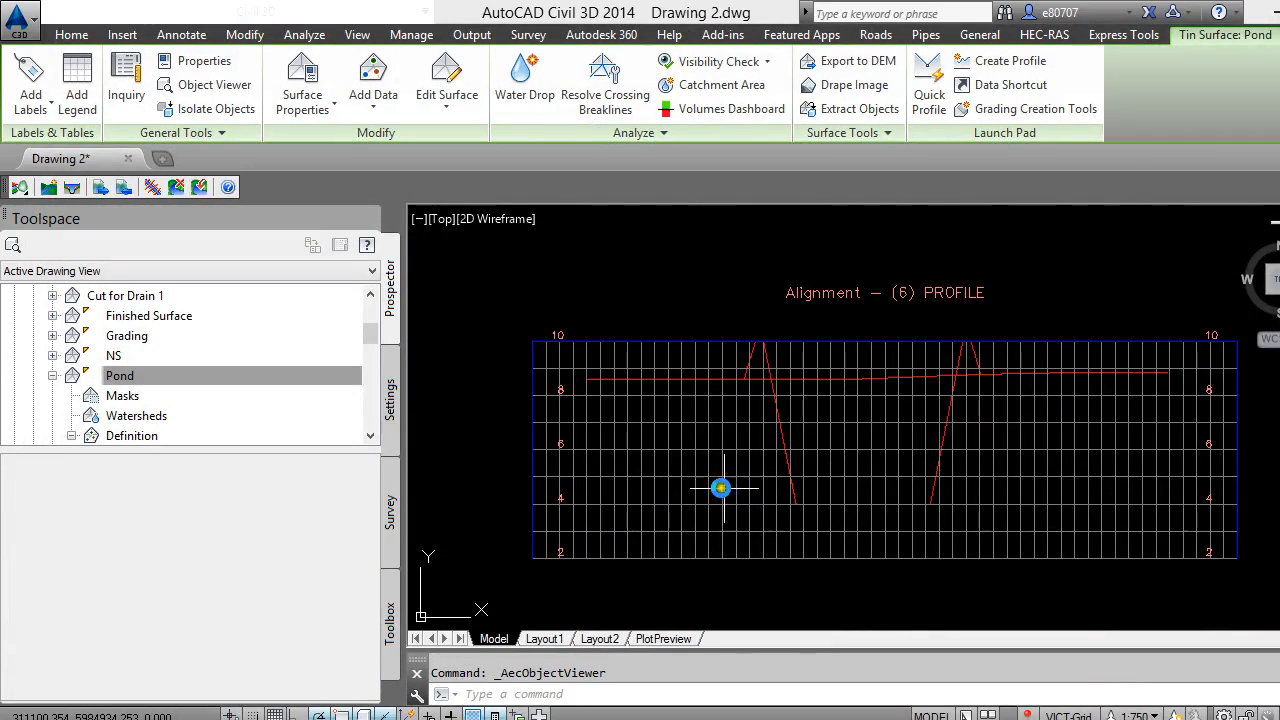
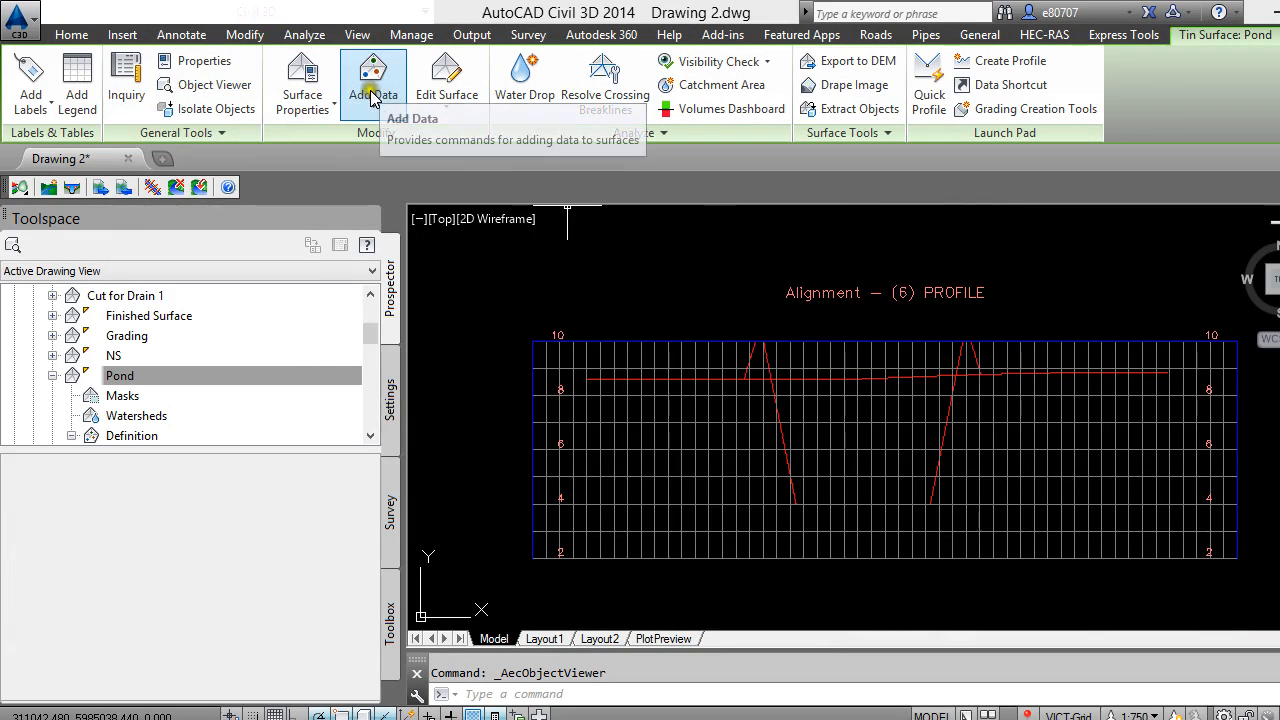
{"action": "left_click", "coordinate": [181, 34]}
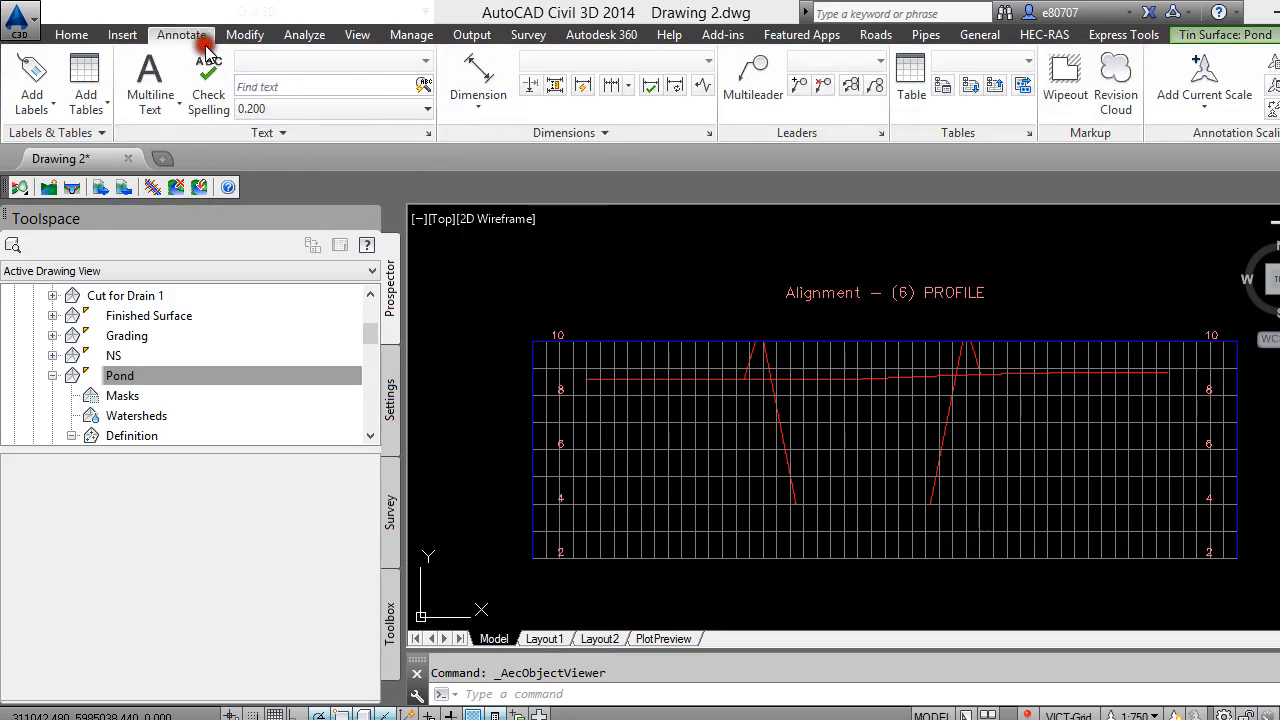
{"action": "left_click", "coordinate": [478, 105]}
{"action": "left_click", "coordinate": [478, 174]}
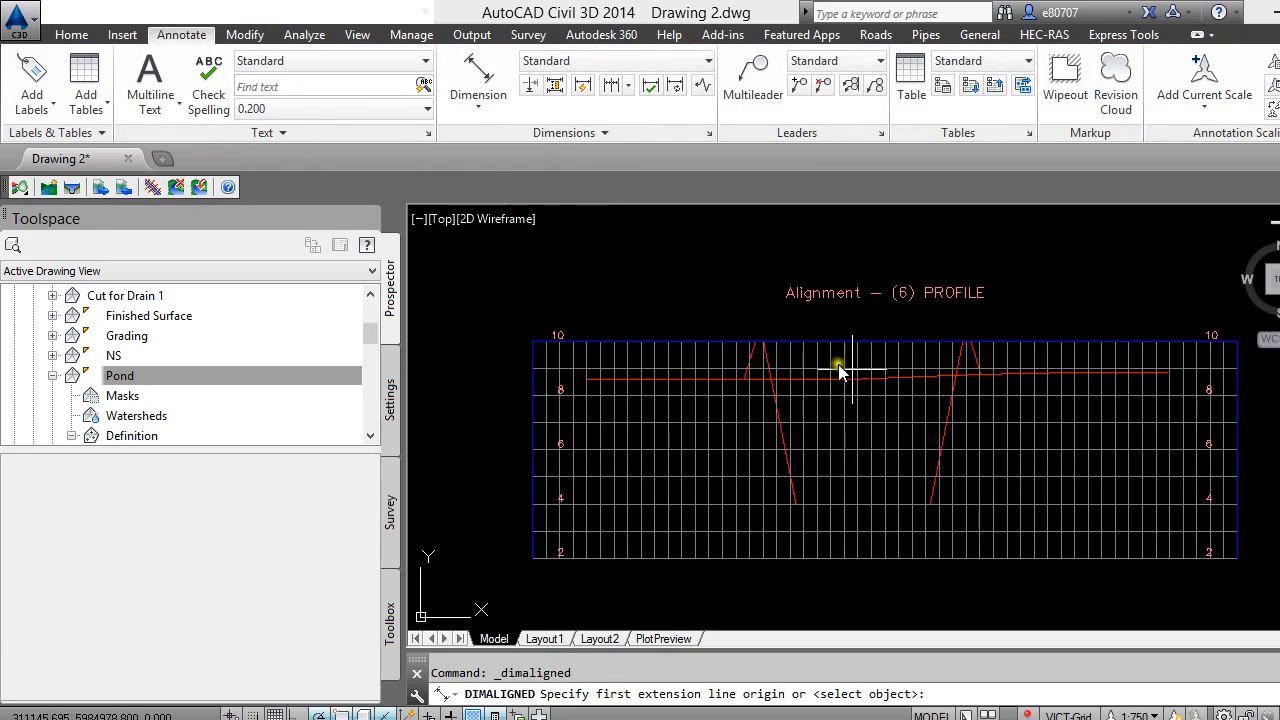
{"action": "left_click", "coordinate": [866, 380]}
{"action": "scroll", "coordinate": [865, 507], "scroll_direction": "up", "scroll_amount": 5}
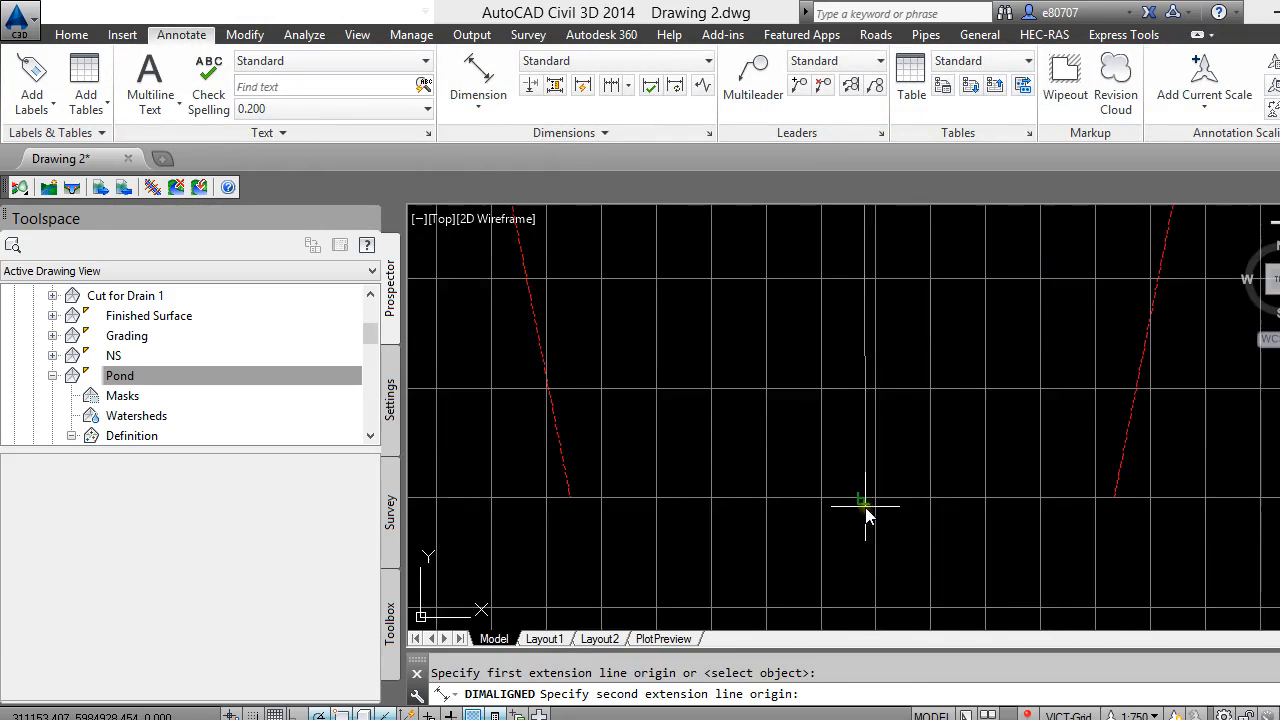
{"action": "left_click", "coordinate": [861, 497]}
{"action": "left_click", "coordinate": [862, 496]}
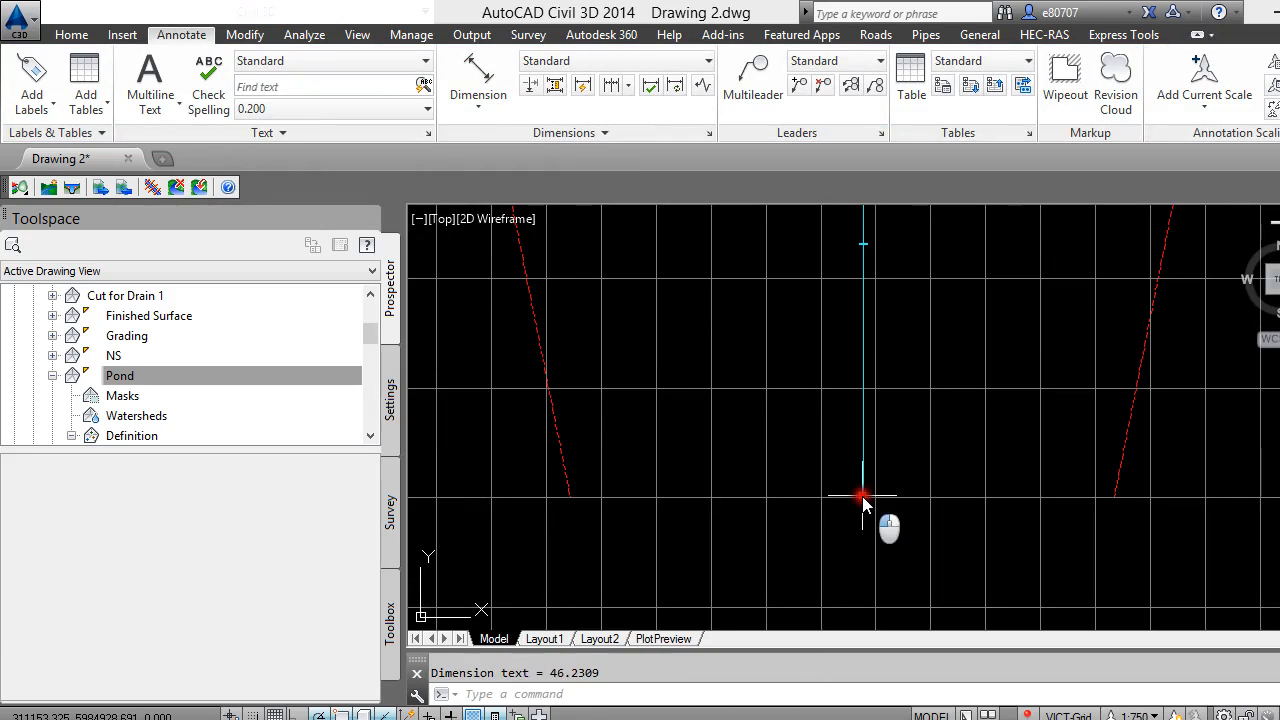
Delete the aligned dimension from the Alignment - (6) profile view after checking its text against the elevation labels
{"action": "scroll", "coordinate": [879, 272], "scroll_direction": "up", "scroll_amount": 3}
{"action": "scroll", "coordinate": [886, 297], "scroll_direction": "down", "scroll_amount": 8}
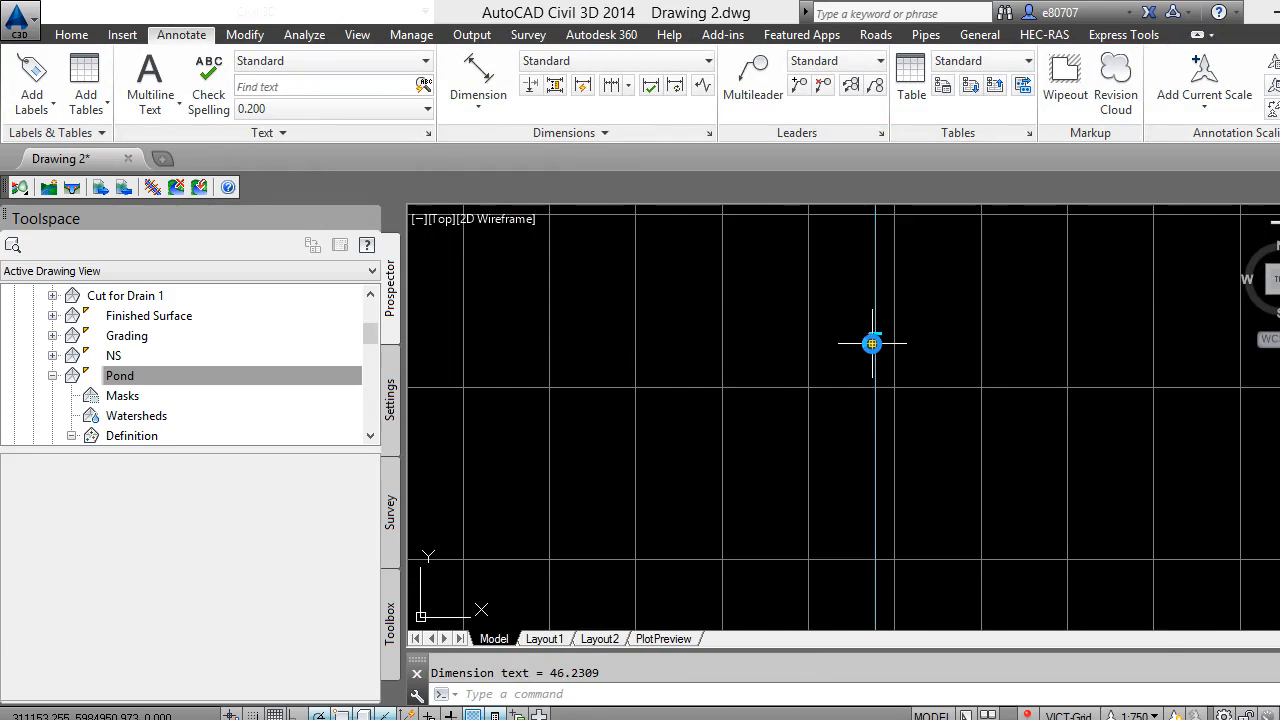
{"action": "scroll", "coordinate": [634, 464], "scroll_direction": "up", "scroll_amount": 6}
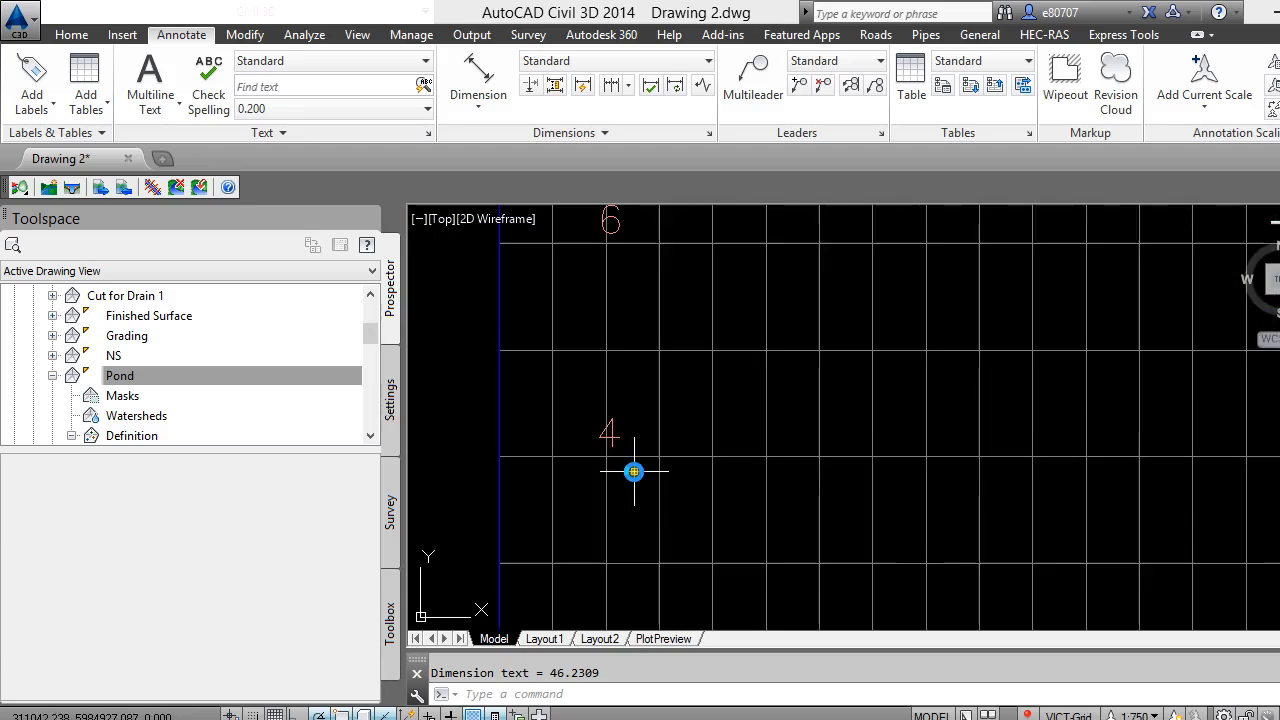
{"action": "scroll", "coordinate": [634, 471], "scroll_direction": "down", "scroll_amount": 4}
{"action": "scroll", "coordinate": [650, 350], "scroll_direction": "down", "scroll_amount": 3}
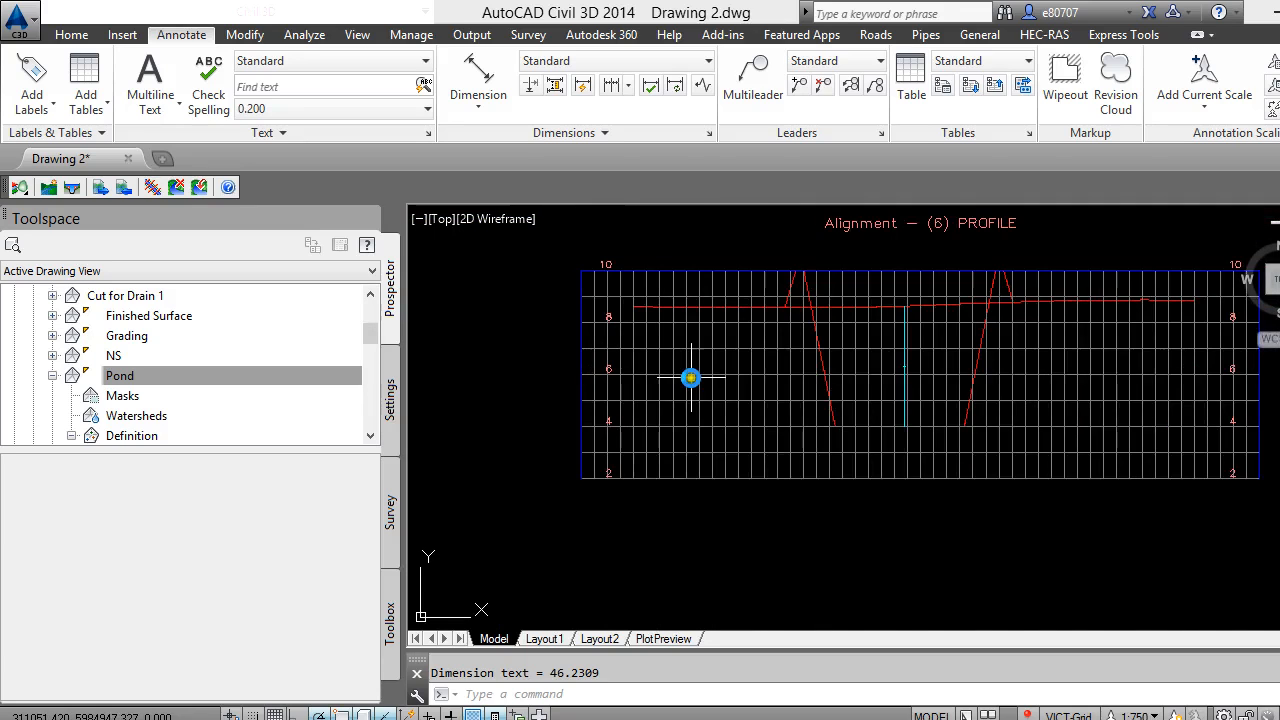
{"action": "scroll", "coordinate": [880, 330], "scroll_direction": "up", "scroll_amount": 6}
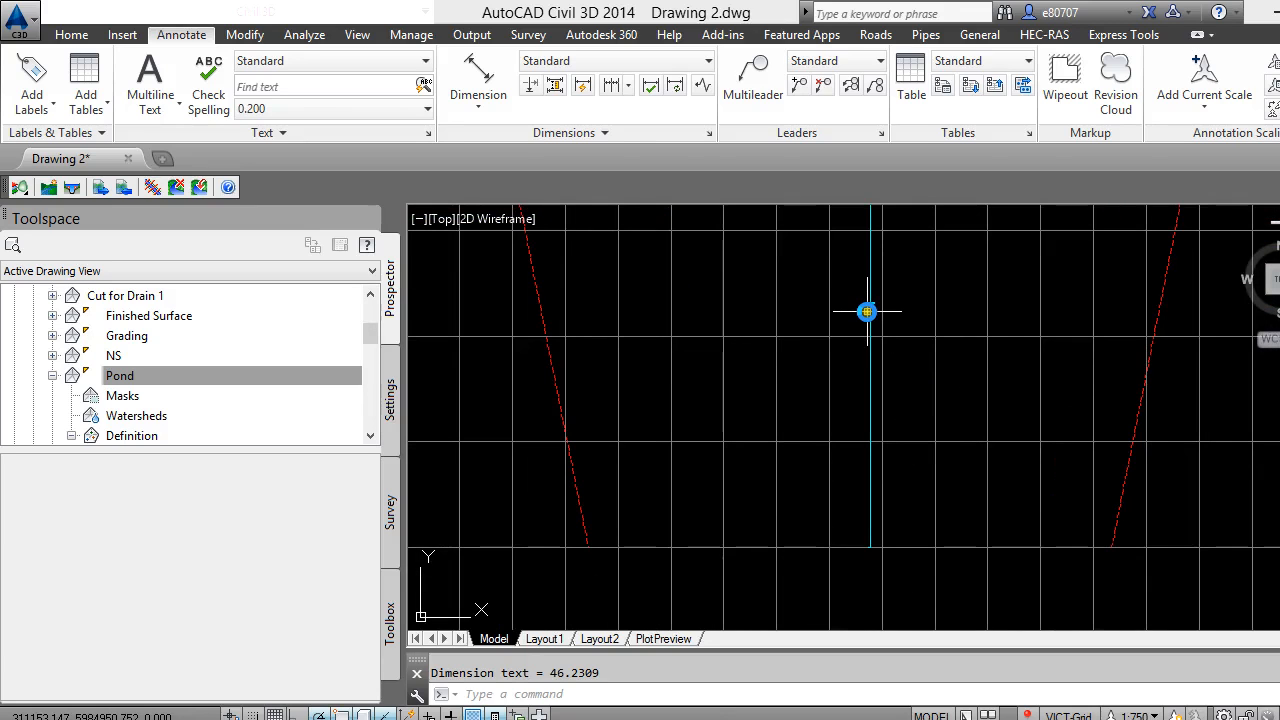
{"action": "scroll", "coordinate": [867, 311], "scroll_direction": "up", "scroll_amount": 5}
{"action": "left_click", "coordinate": [885, 283]}
{"action": "left_click", "coordinate": [834, 335]}
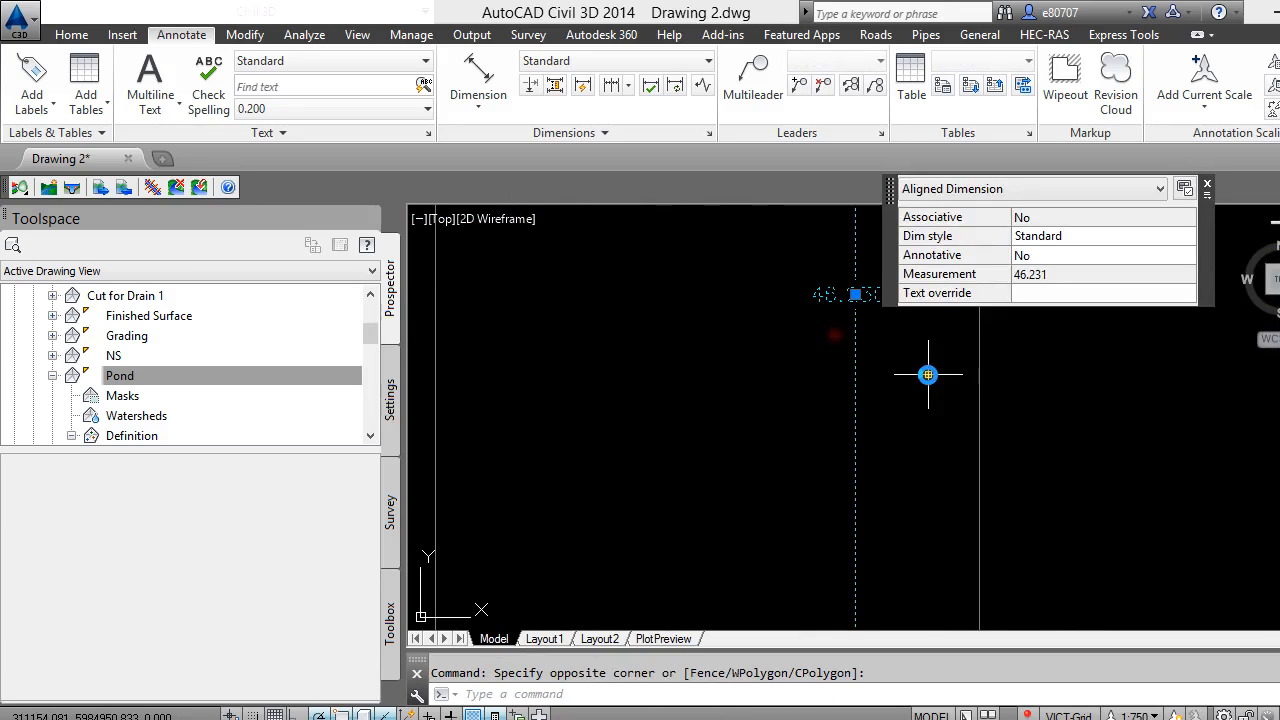
{"action": "key", "text": "Delete"}
{"action": "scroll", "coordinate": [777, 454], "scroll_direction": "down", "scroll_amount": 5}
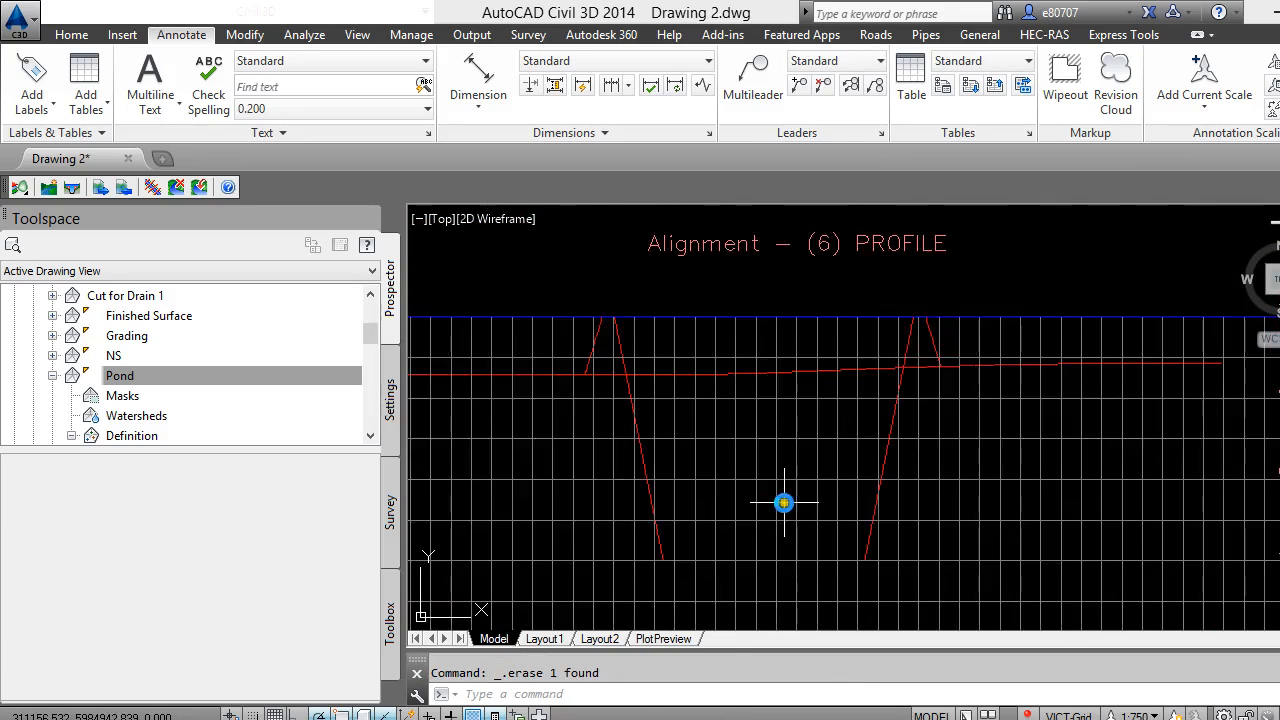
Compare the pond and its crossing alignment in plan with the pond section in the Alignment - (6) profile view
{"action": "scroll", "coordinate": [597, 297], "scroll_direction": "up", "scroll_amount": 5}
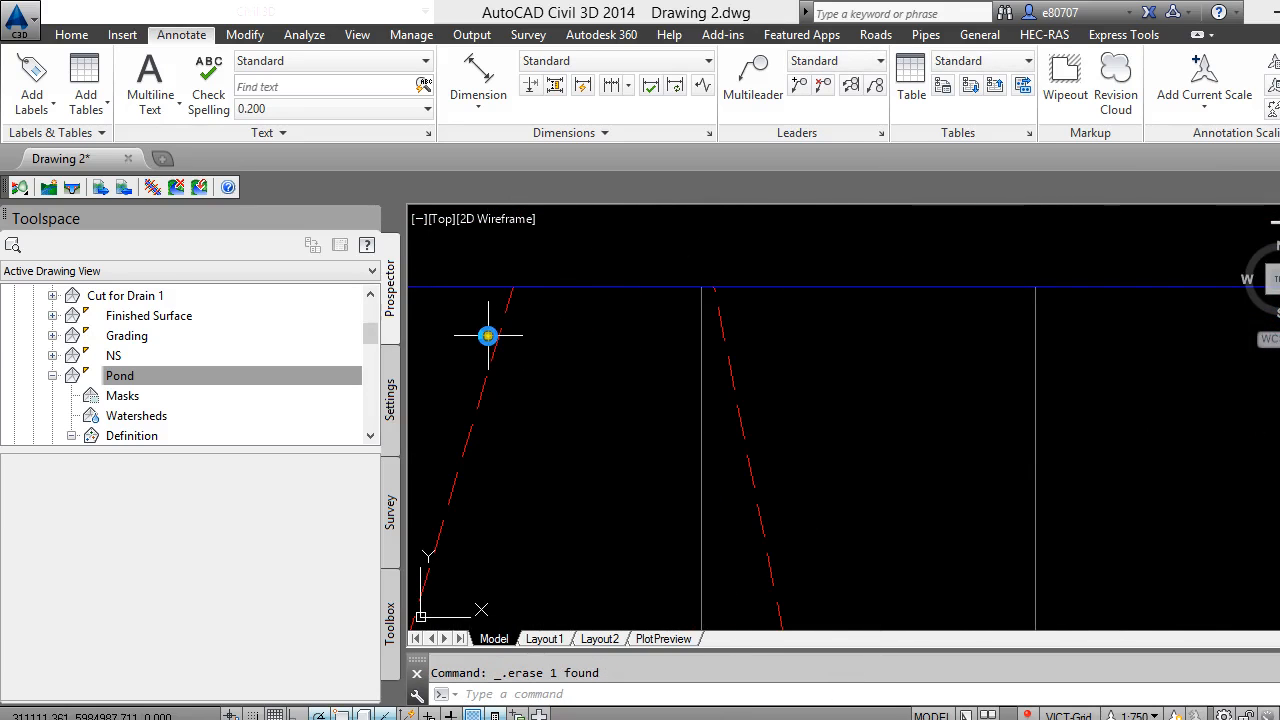
{"action": "scroll", "coordinate": [797, 400], "scroll_direction": "down", "scroll_amount": 6}
{"action": "scroll", "coordinate": [839, 449], "scroll_direction": "up", "scroll_amount": 3}
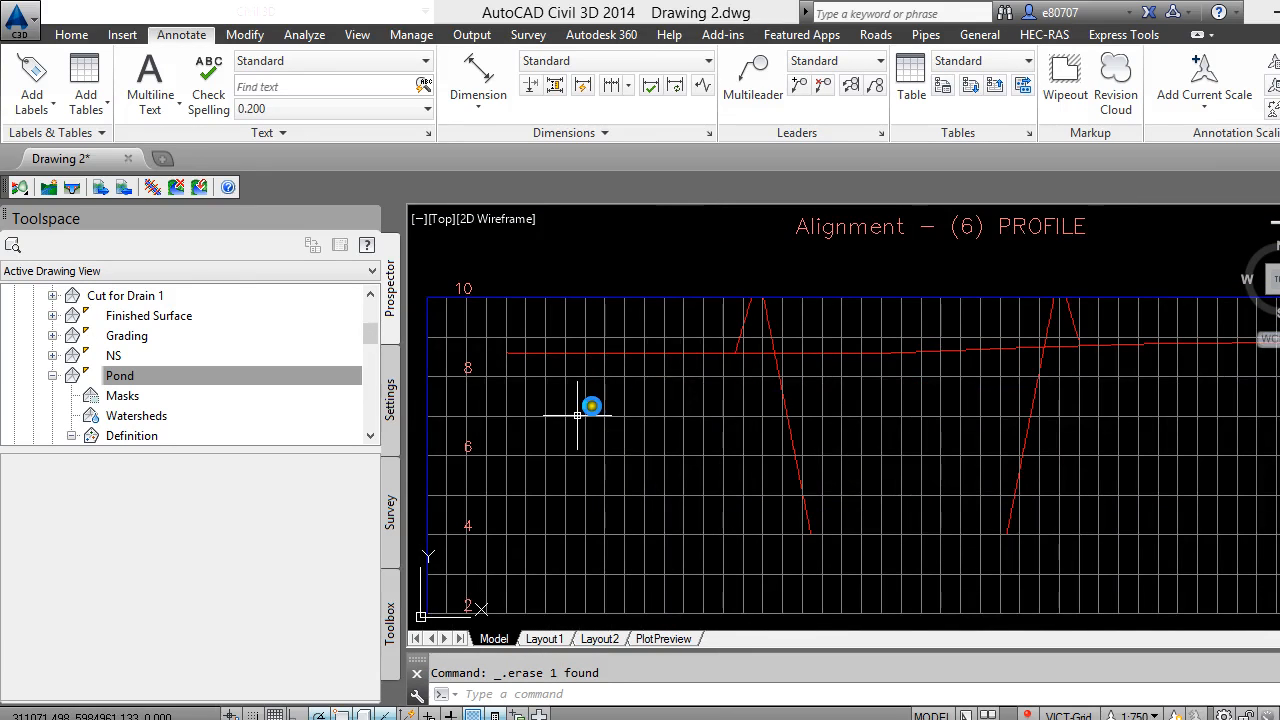
{"action": "scroll", "coordinate": [850, 429], "scroll_direction": "down", "scroll_amount": 7}
{"action": "scroll", "coordinate": [545, 450], "scroll_direction": "up", "scroll_amount": 7}
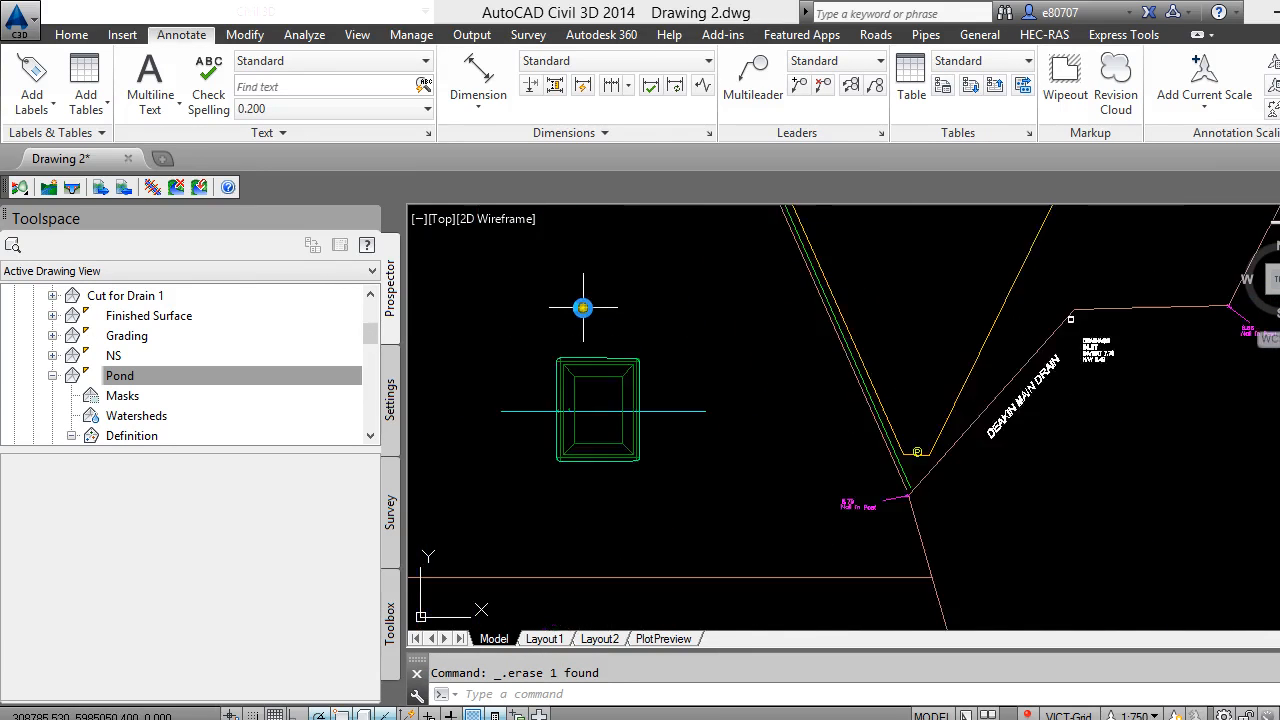
{"action": "scroll", "coordinate": [609, 420], "scroll_direction": "down", "scroll_amount": 4}
{"action": "scroll", "coordinate": [612, 445], "scroll_direction": "down", "scroll_amount": 3}
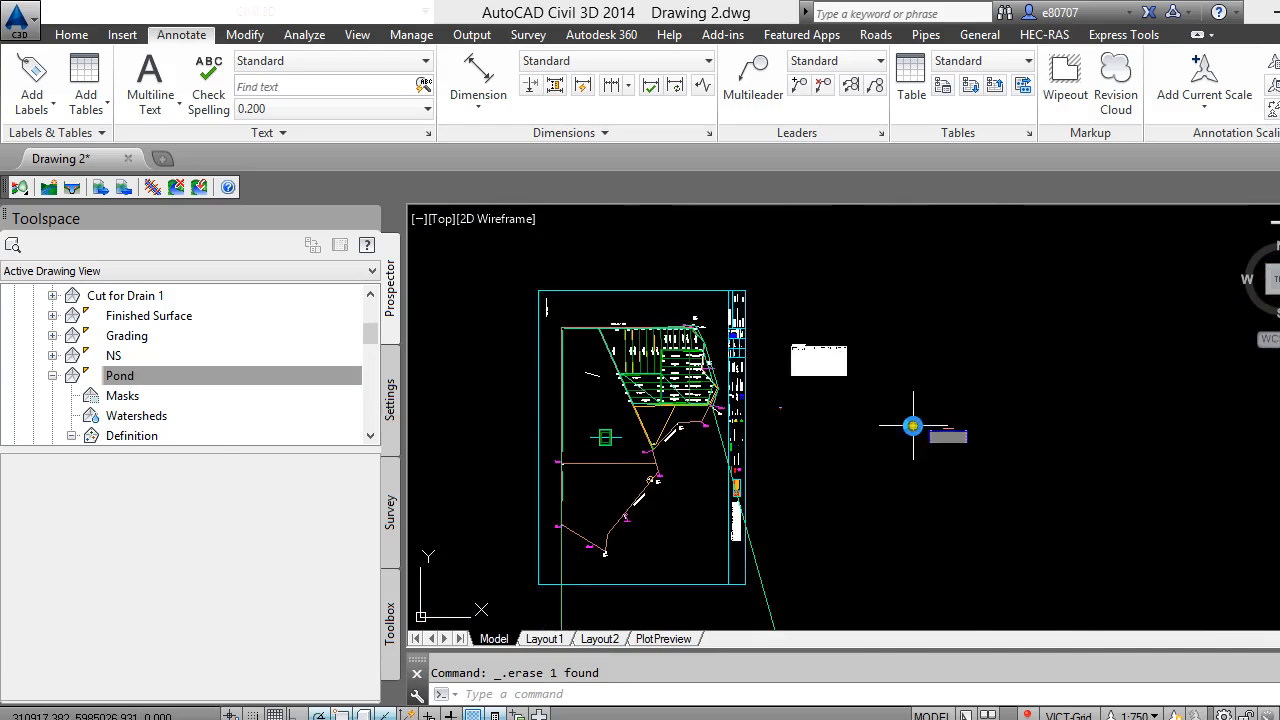
{"action": "scroll", "coordinate": [485, 450], "scroll_direction": "up", "scroll_amount": 8}
{"action": "scroll", "coordinate": [500, 468], "scroll_direction": "down", "scroll_amount": 6}
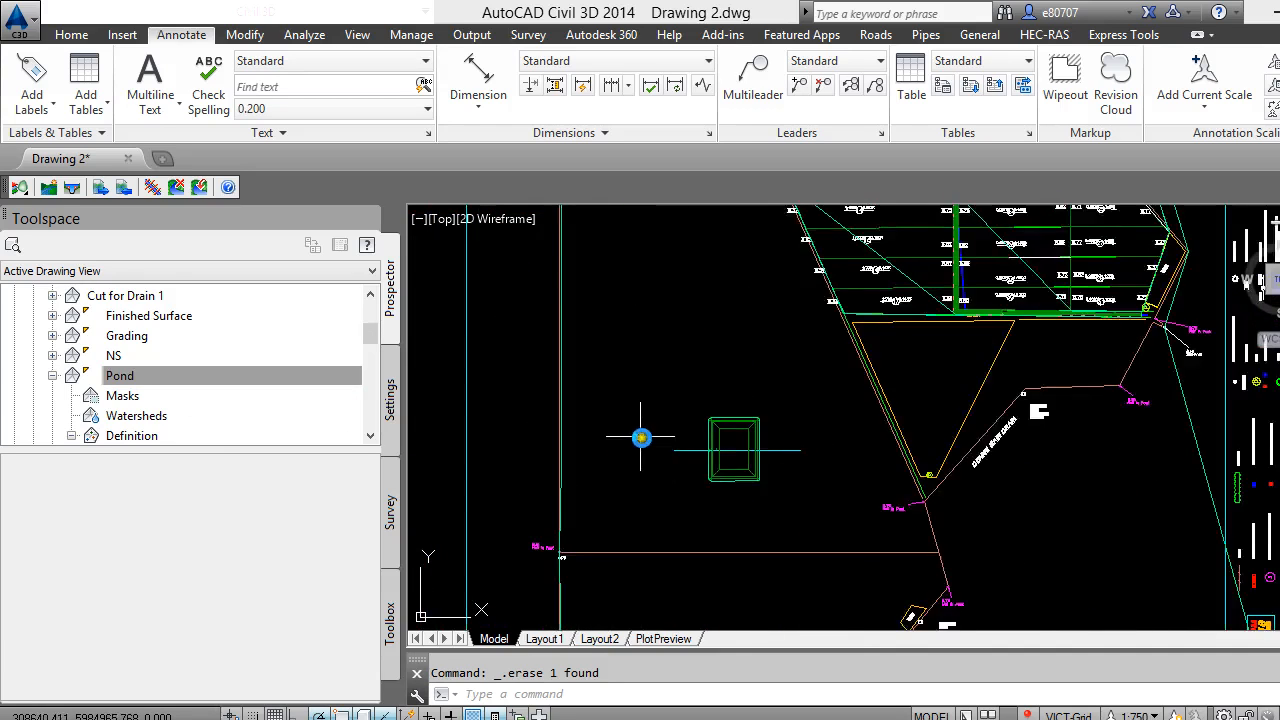
{"action": "scroll", "coordinate": [714, 463], "scroll_direction": "up", "scroll_amount": 8}
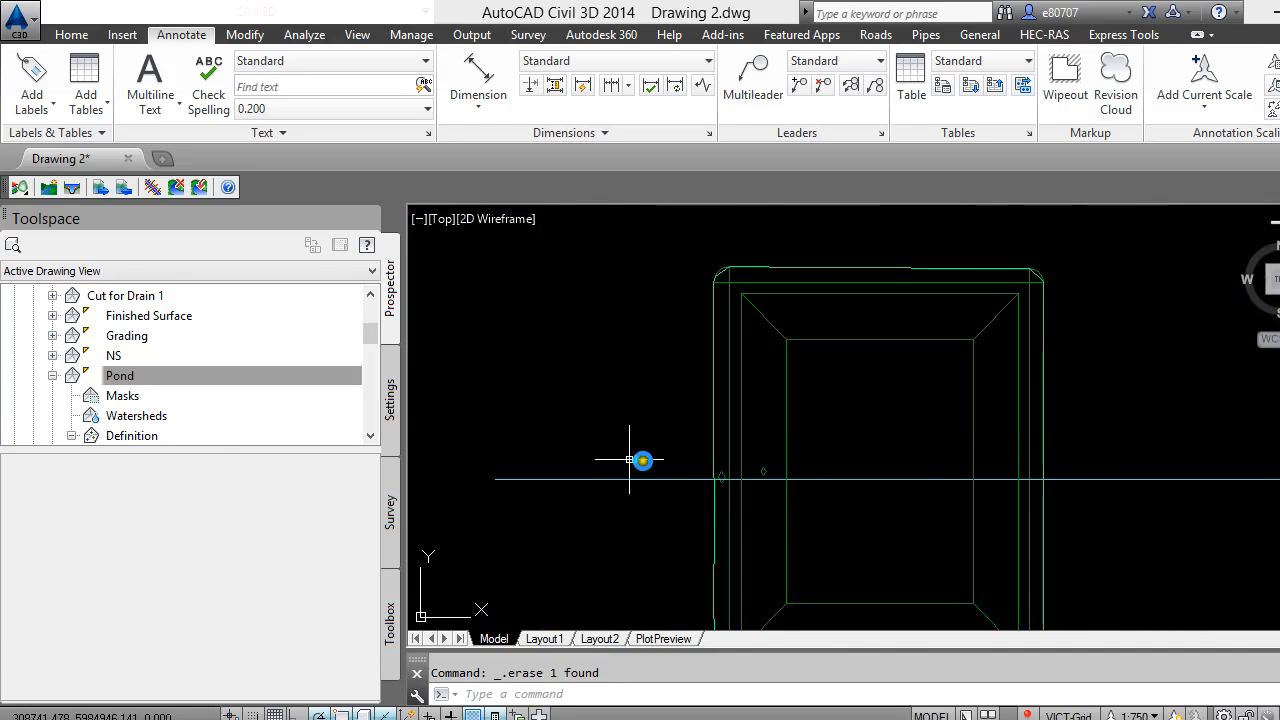
{"action": "scroll", "coordinate": [630, 460], "scroll_direction": "down", "scroll_amount": 4}
{"action": "scroll", "coordinate": [623, 457], "scroll_direction": "up", "scroll_amount": 4}
{"action": "scroll", "coordinate": [649, 481], "scroll_direction": "down", "scroll_amount": 4}
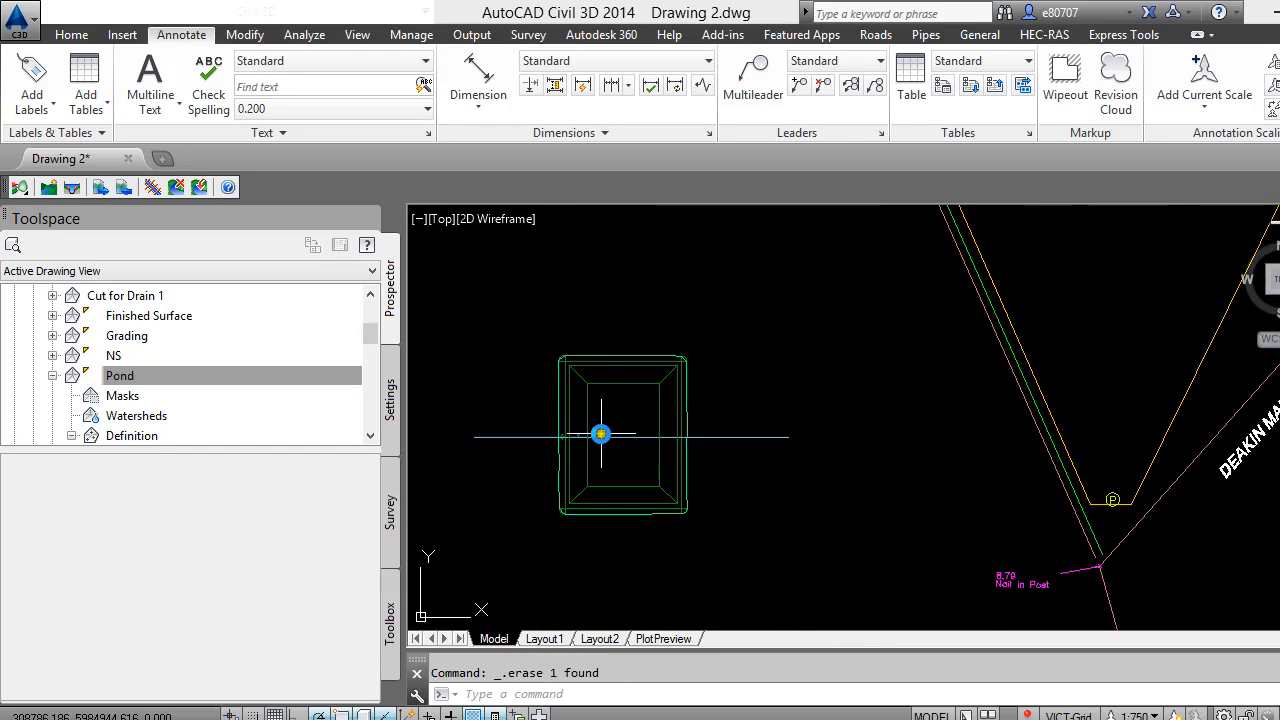
{"action": "scroll", "coordinate": [600, 434], "scroll_direction": "up", "scroll_amount": 4}
{"action": "scroll", "coordinate": [600, 435], "scroll_direction": "down", "scroll_amount": 5}
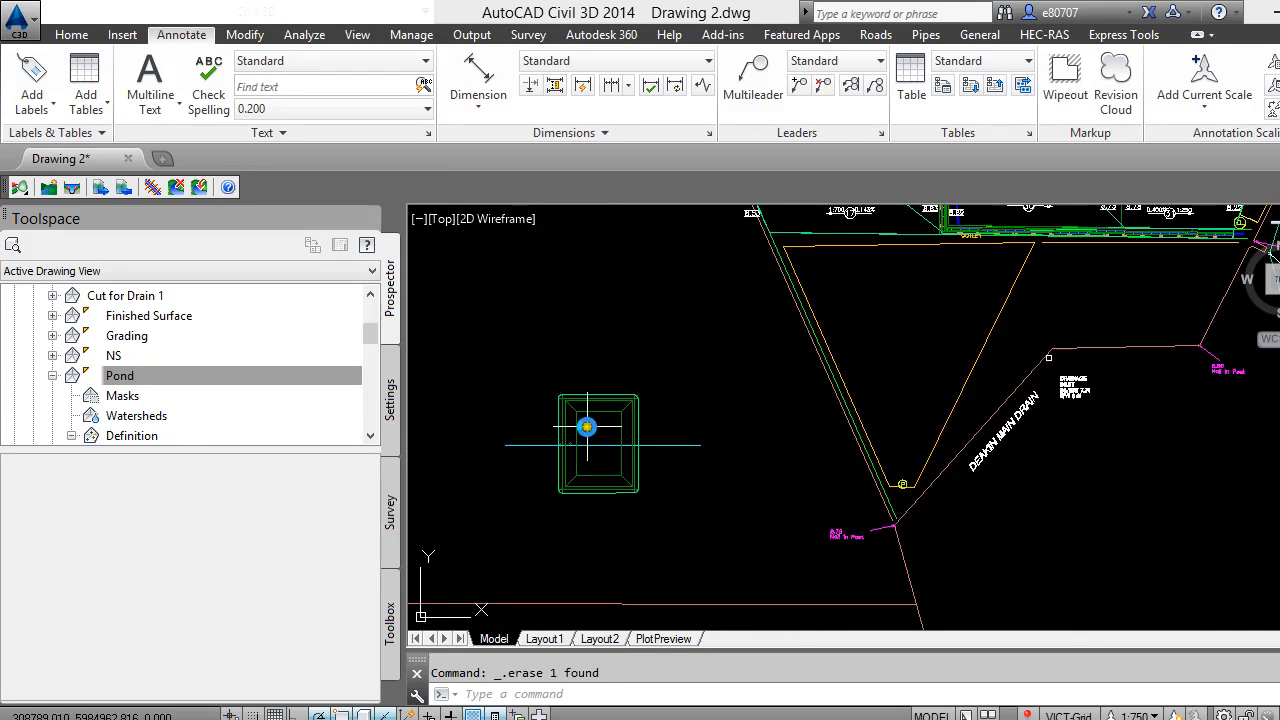
{"action": "scroll", "coordinate": [1130, 420], "scroll_direction": "up", "scroll_amount": 5}
{"action": "scroll", "coordinate": [1115, 486], "scroll_direction": "down", "scroll_amount": 5}
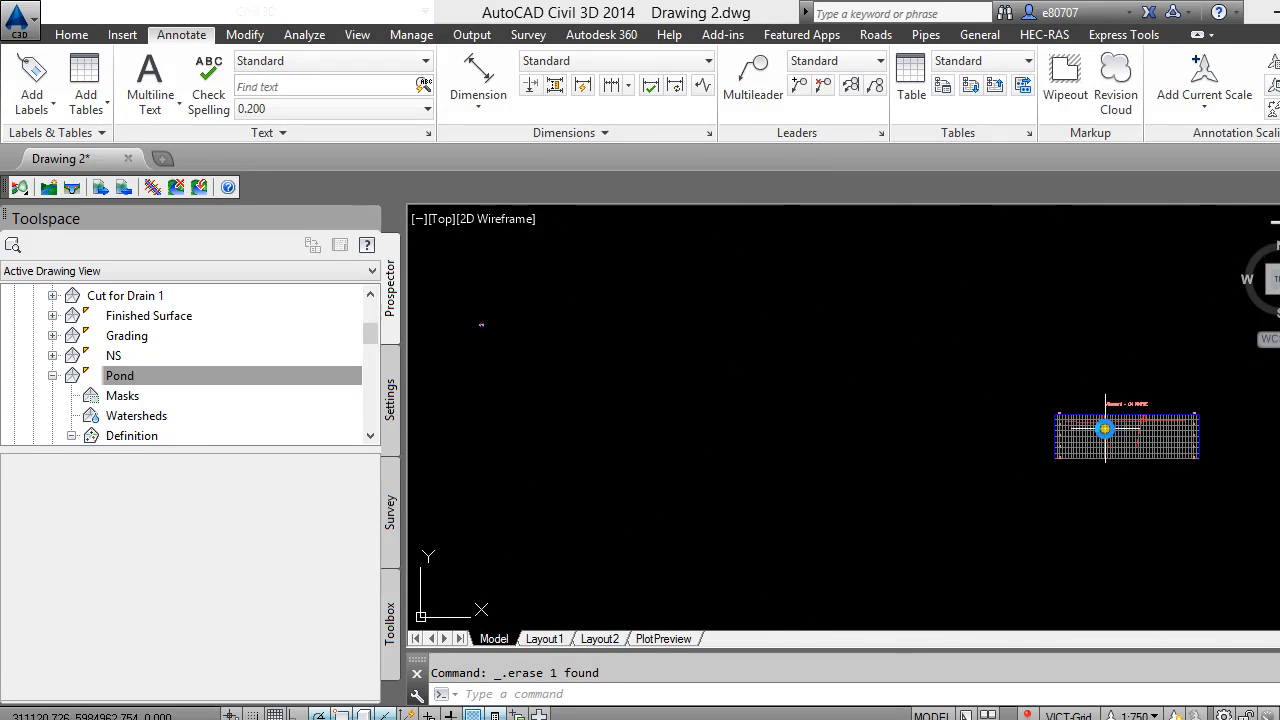
Create a centerline alignment from the line crossing the pond, keeping its direction and the default Proposed style and label set
{"action": "scroll", "coordinate": [745, 410], "scroll_direction": "up", "scroll_amount": 5}
{"action": "scroll", "coordinate": [745, 403], "scroll_direction": "up", "scroll_amount": 3}
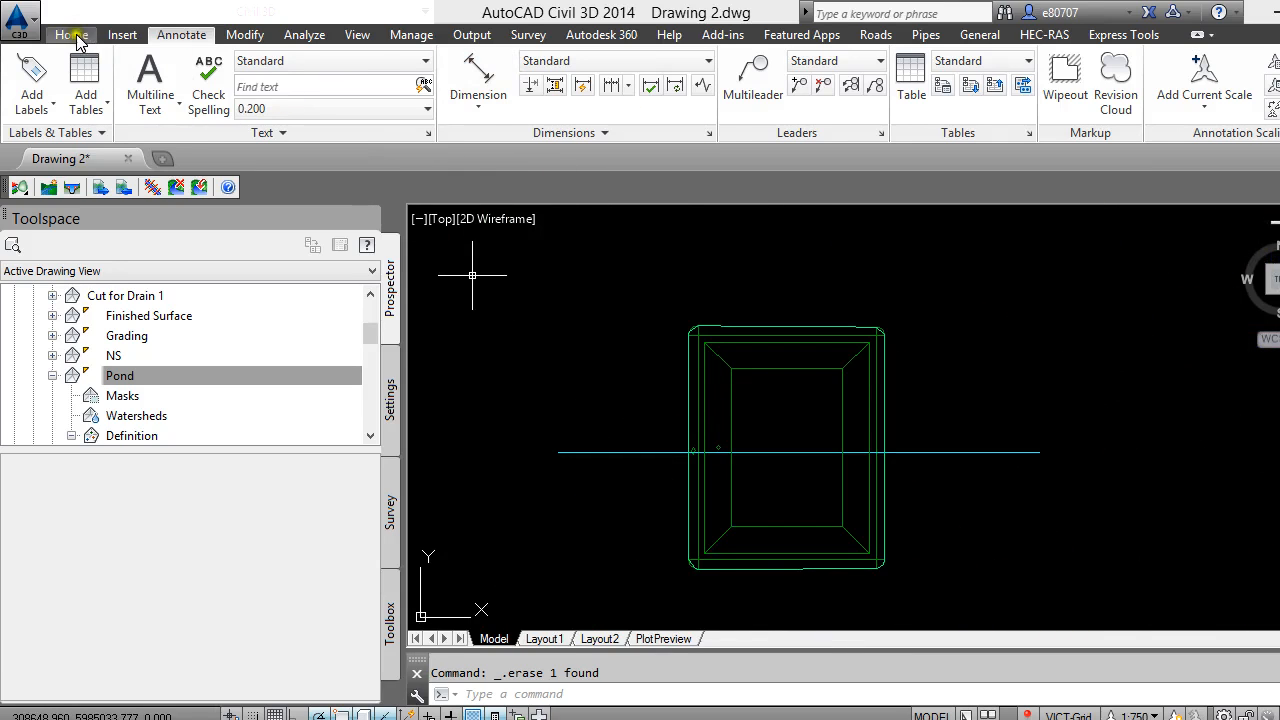
{"action": "left_click", "coordinate": [74, 35]}
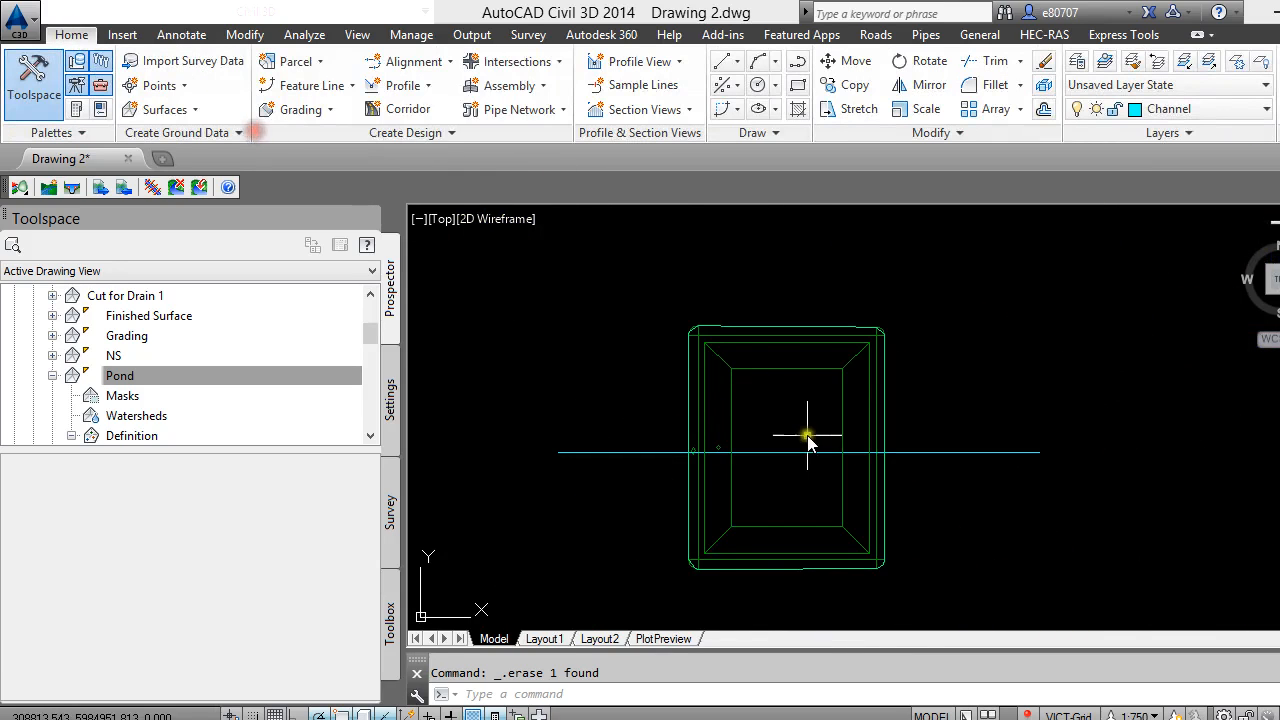
{"action": "left_click", "coordinate": [422, 63]}
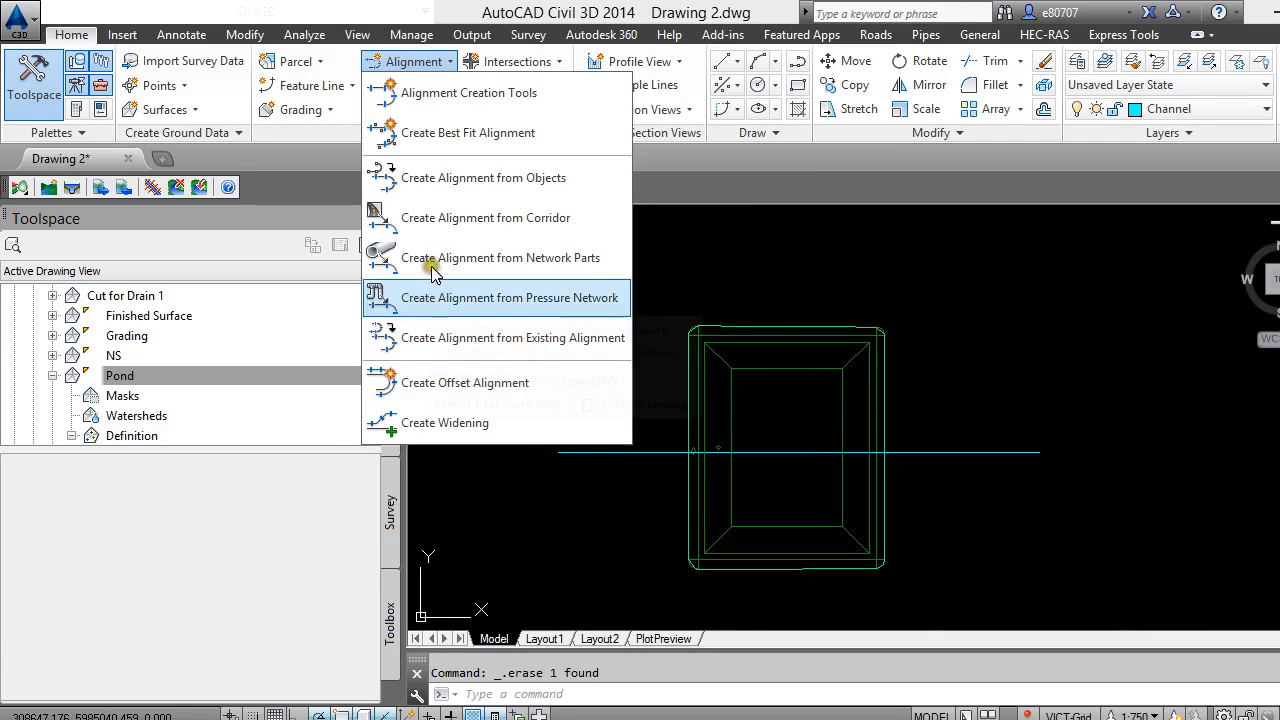
{"action": "left_click", "coordinate": [440, 177]}
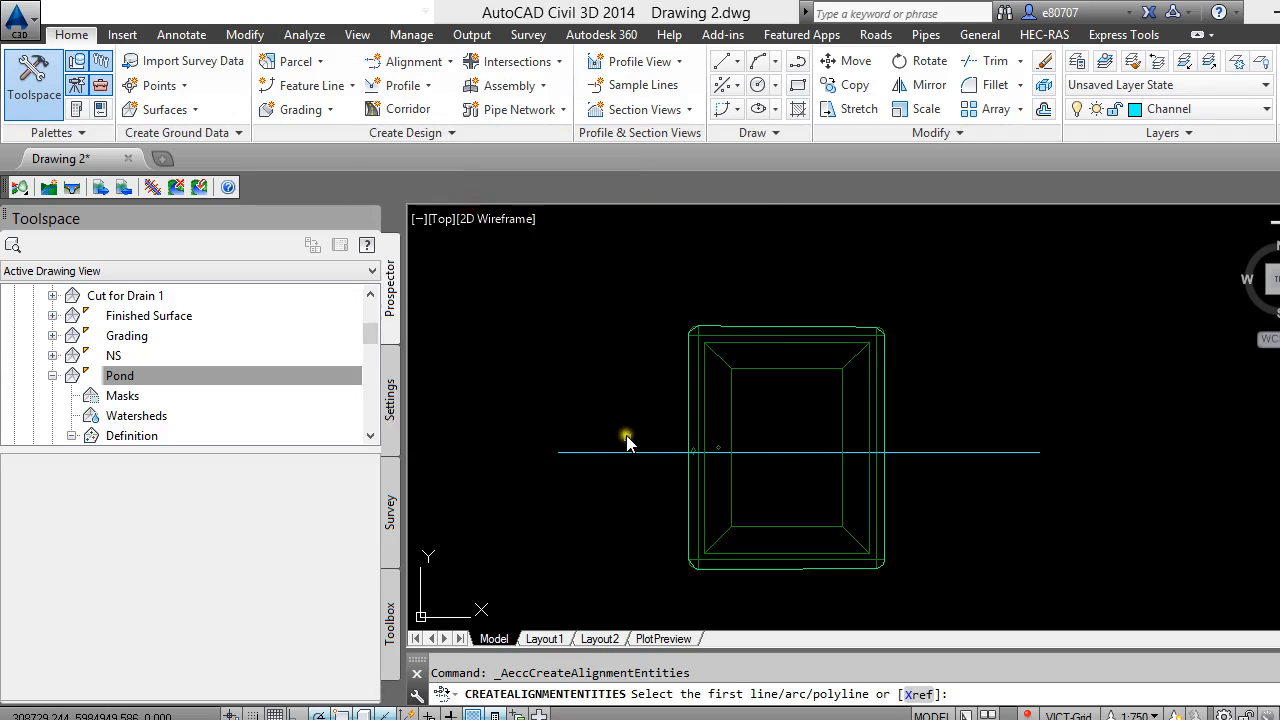
{"action": "left_click", "coordinate": [630, 452]}
{"action": "key", "text": "Return"}
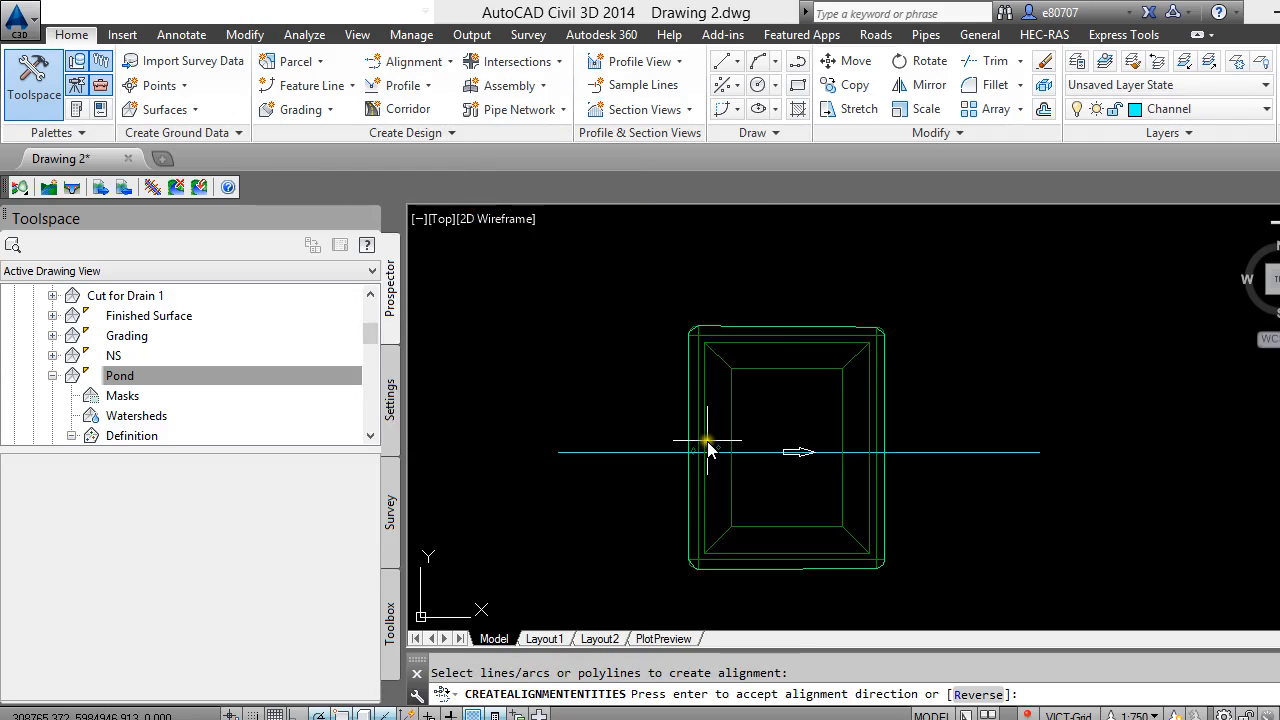
{"action": "key", "text": "Return"}
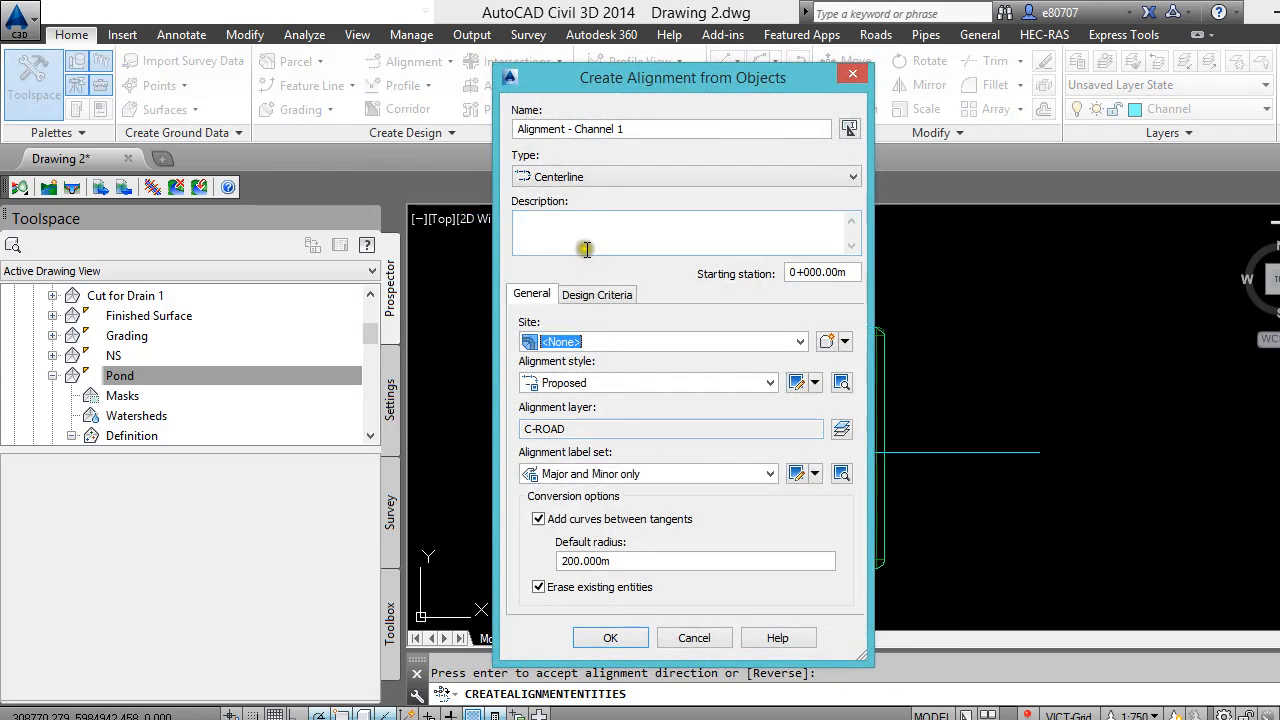
{"action": "left_click", "coordinate": [611, 638]}
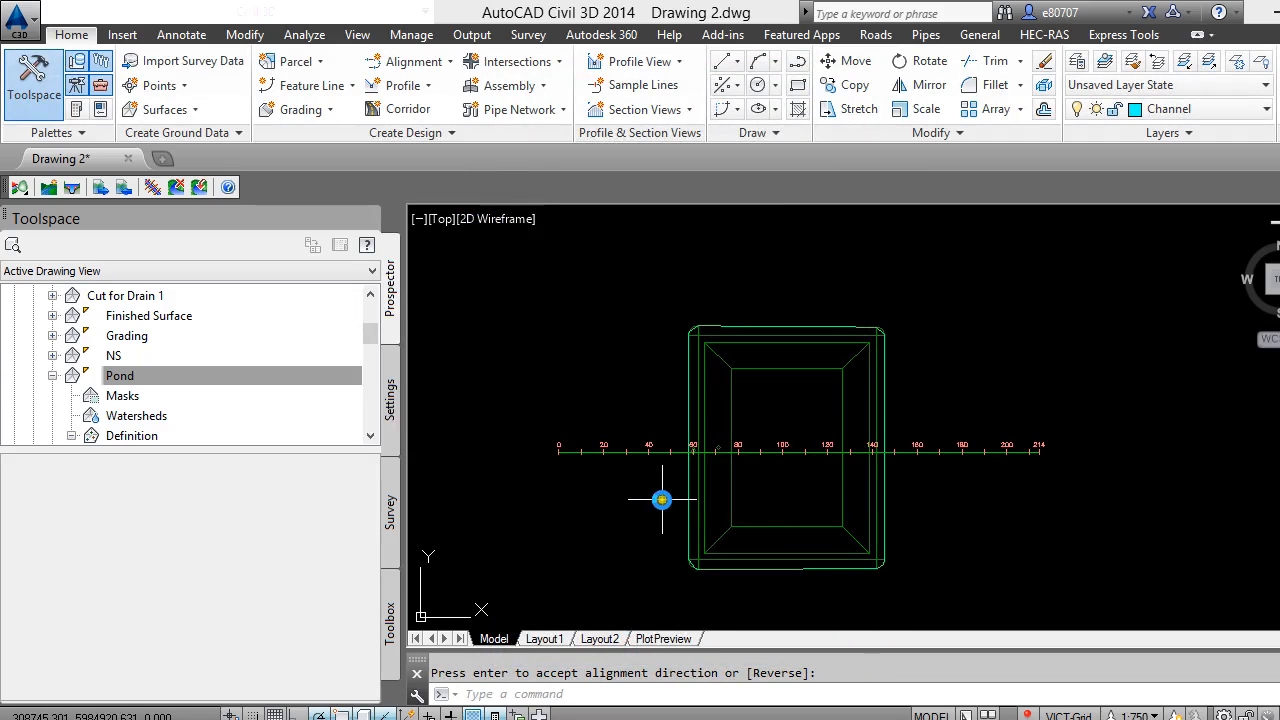
Save the active drawing's road design settings with Pond as the default surface
{"action": "left_click", "coordinate": [876, 35]}
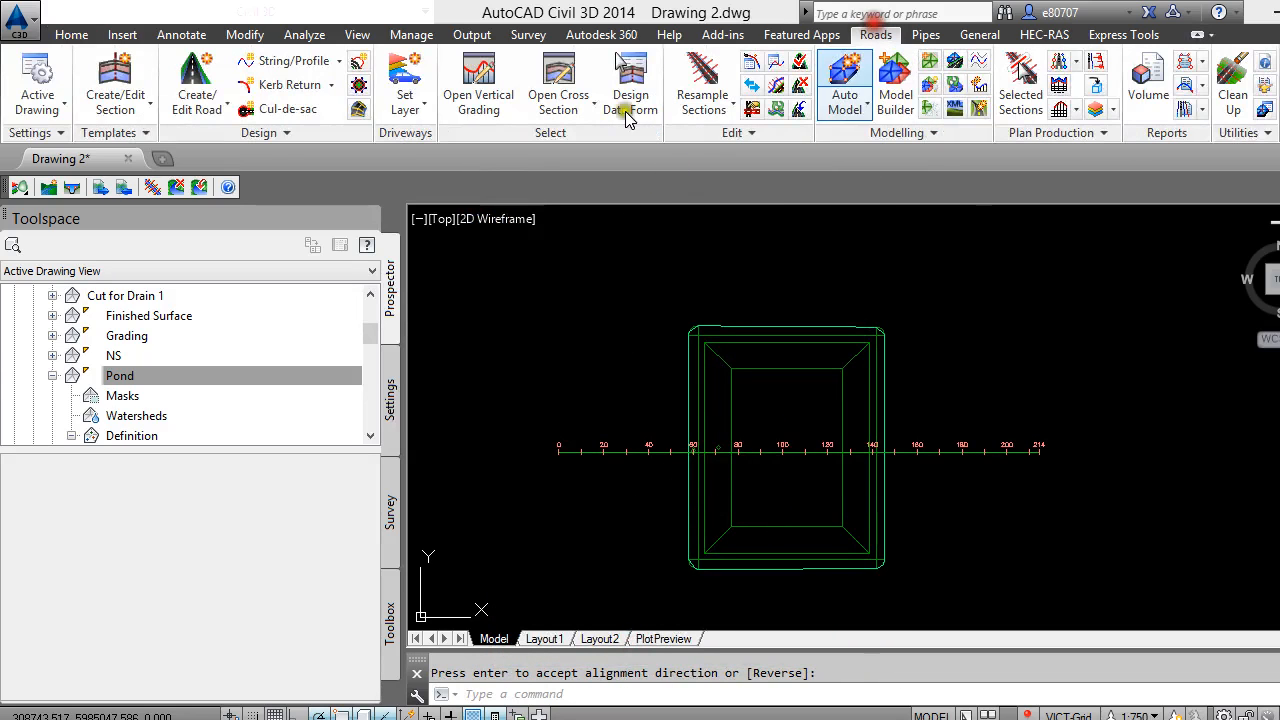
{"action": "left_click", "coordinate": [57, 122]}
{"action": "left_click", "coordinate": [85, 136]}
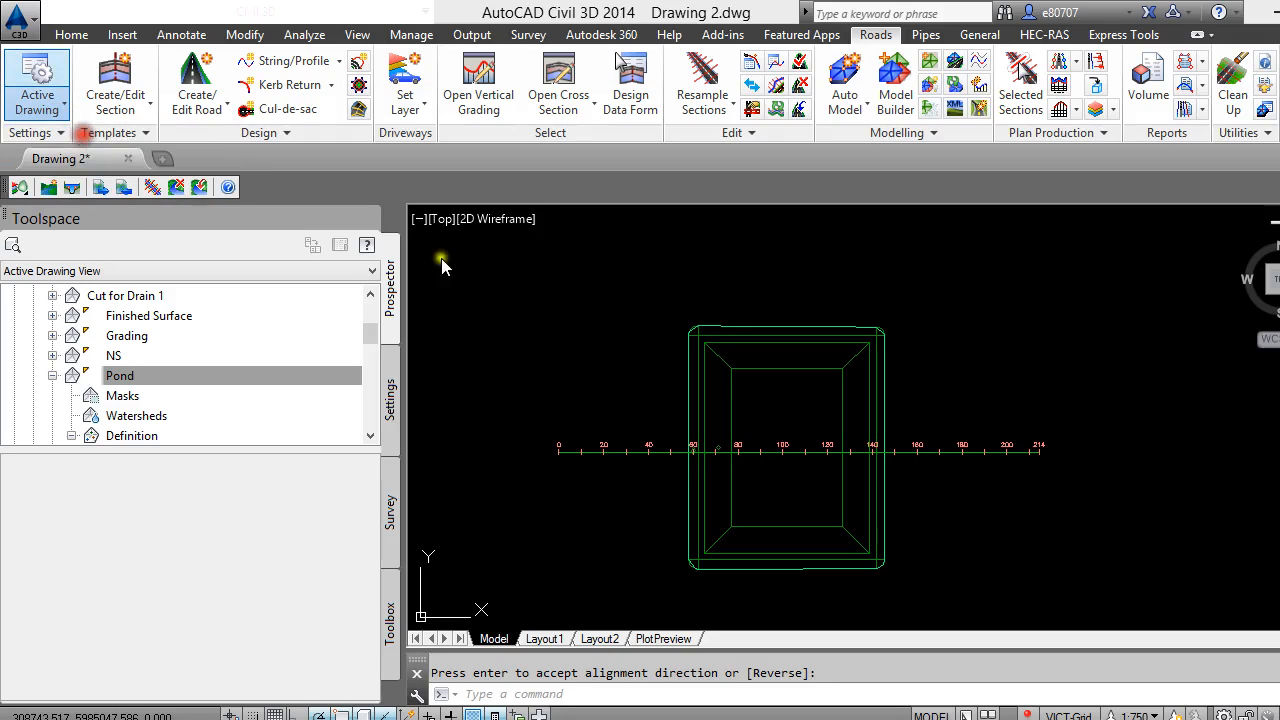
{"action": "left_click", "coordinate": [595, 294]}
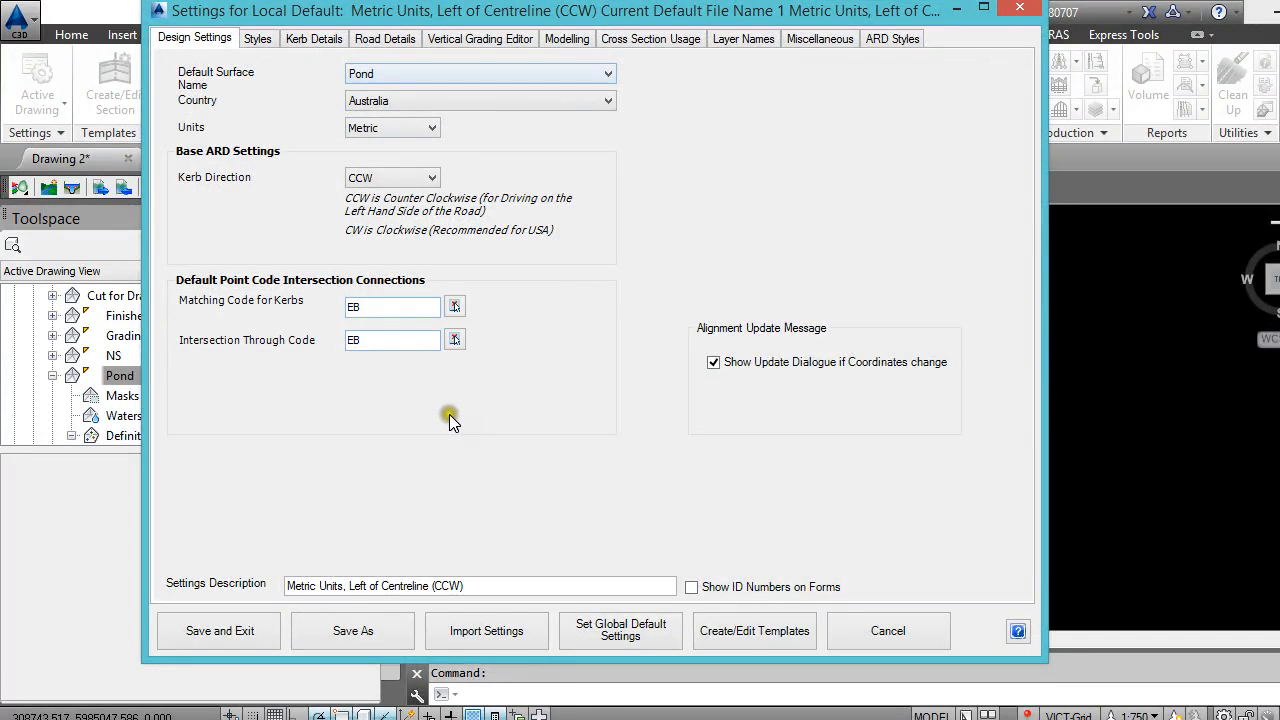
{"action": "left_click", "coordinate": [245, 631]}
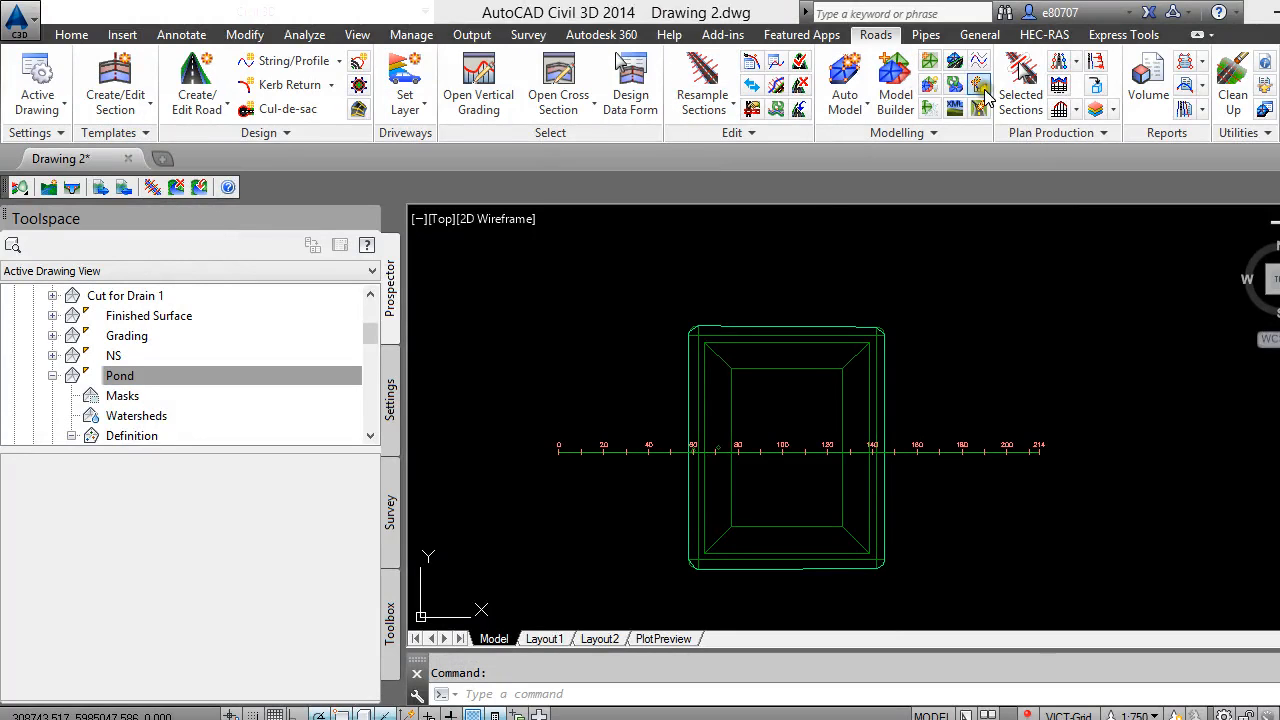
Start a profile plot for the alignment crossing the pond and open the road selection list
{"action": "left_click", "coordinate": [1077, 112]}
{"action": "left_click", "coordinate": [1100, 146]}
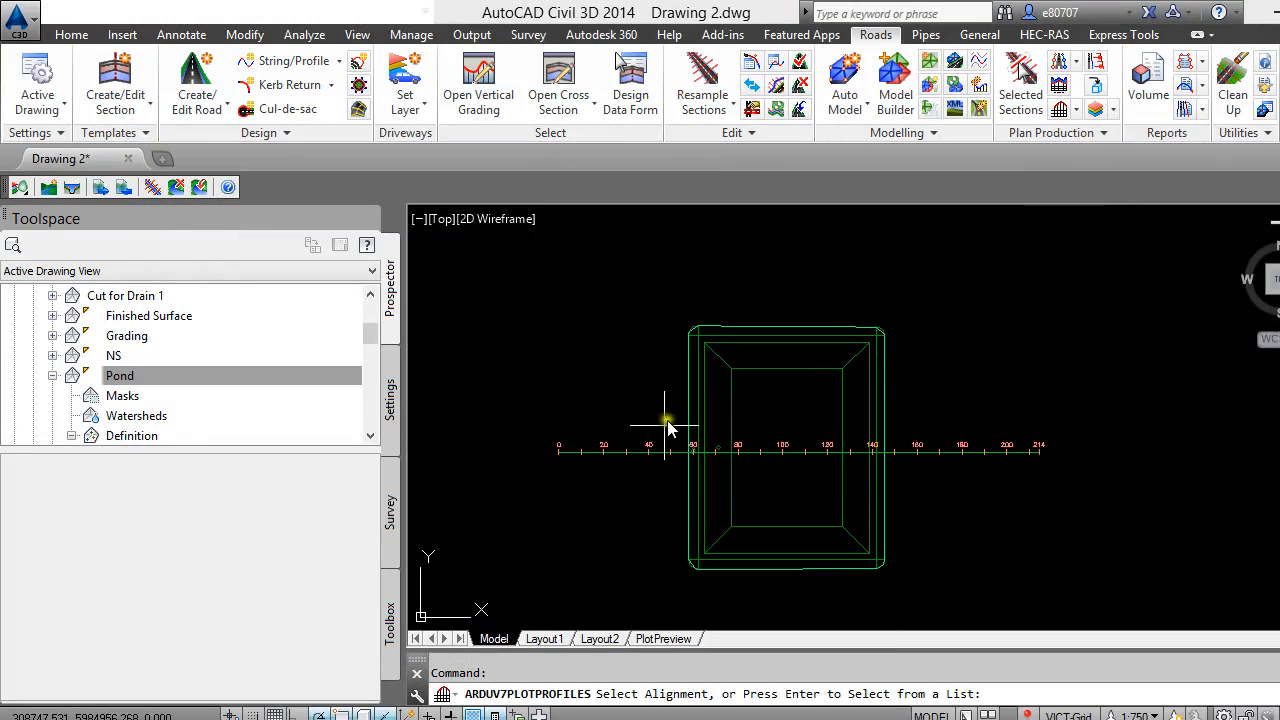
{"action": "left_click", "coordinate": [670, 452]}
{"action": "left_click", "coordinate": [724, 410]}
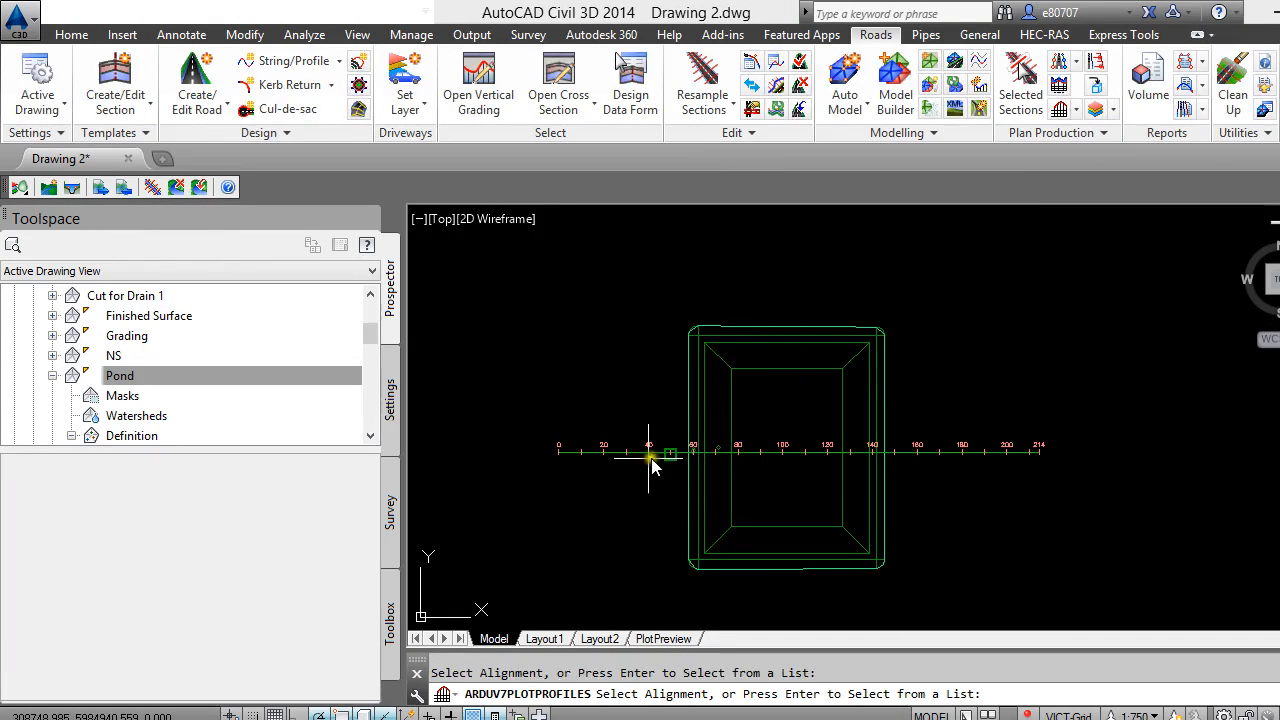
{"action": "key", "text": "Return"}
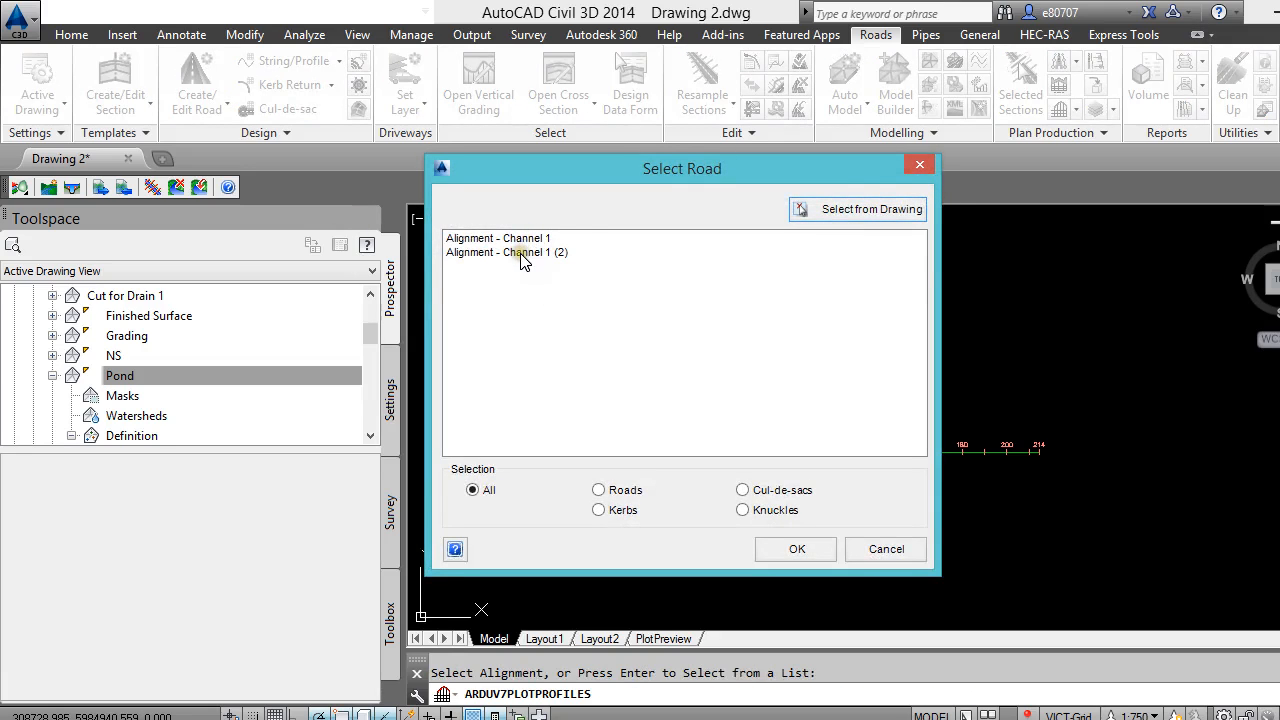
Try to pick the crossing alignment for the profile plot directly in the drawing at its start station
{"action": "left_click", "coordinate": [852, 214]}
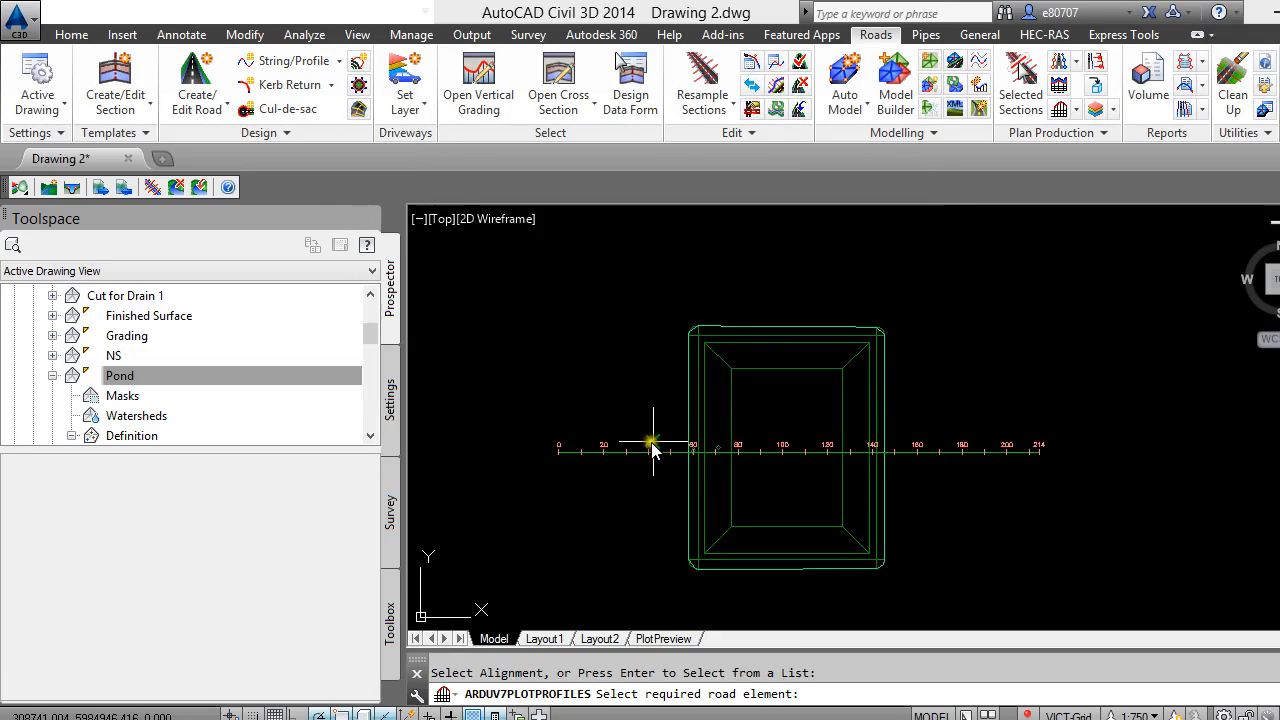
{"action": "scroll", "coordinate": [555, 450], "scroll_direction": "up", "scroll_amount": 6}
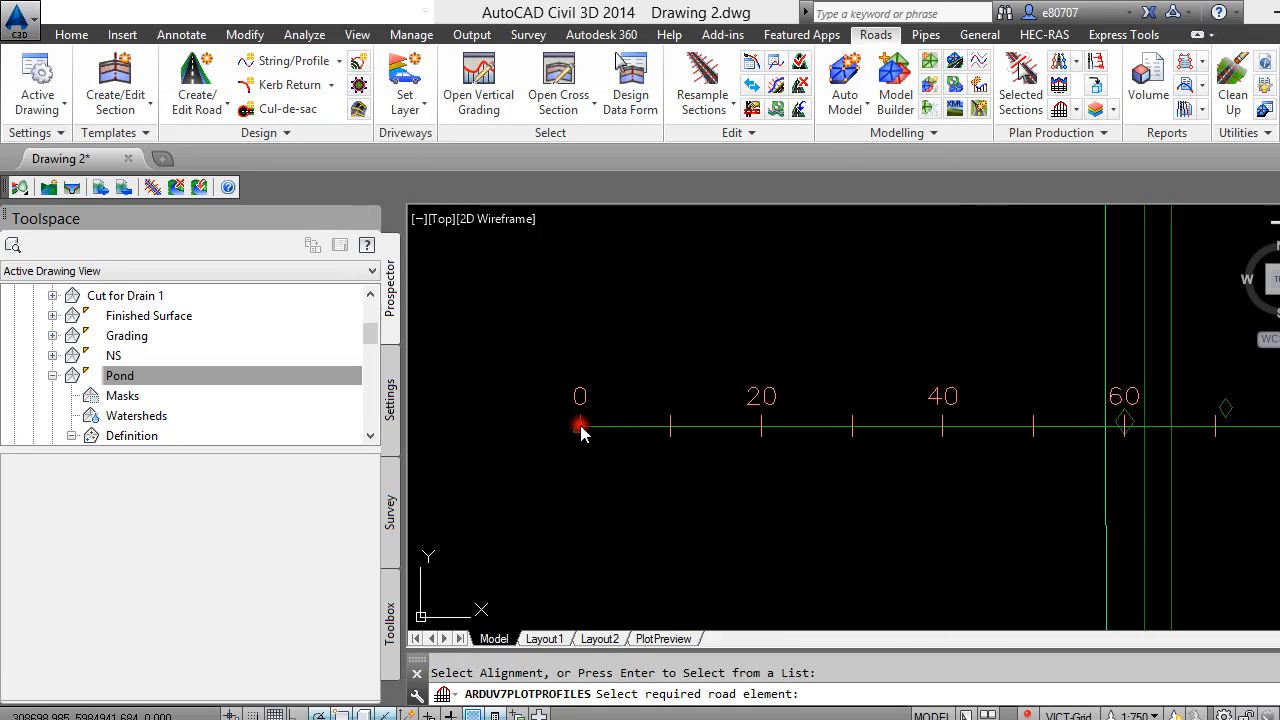
{"action": "left_click", "coordinate": [580, 428]}
{"action": "left_click", "coordinate": [737, 408]}
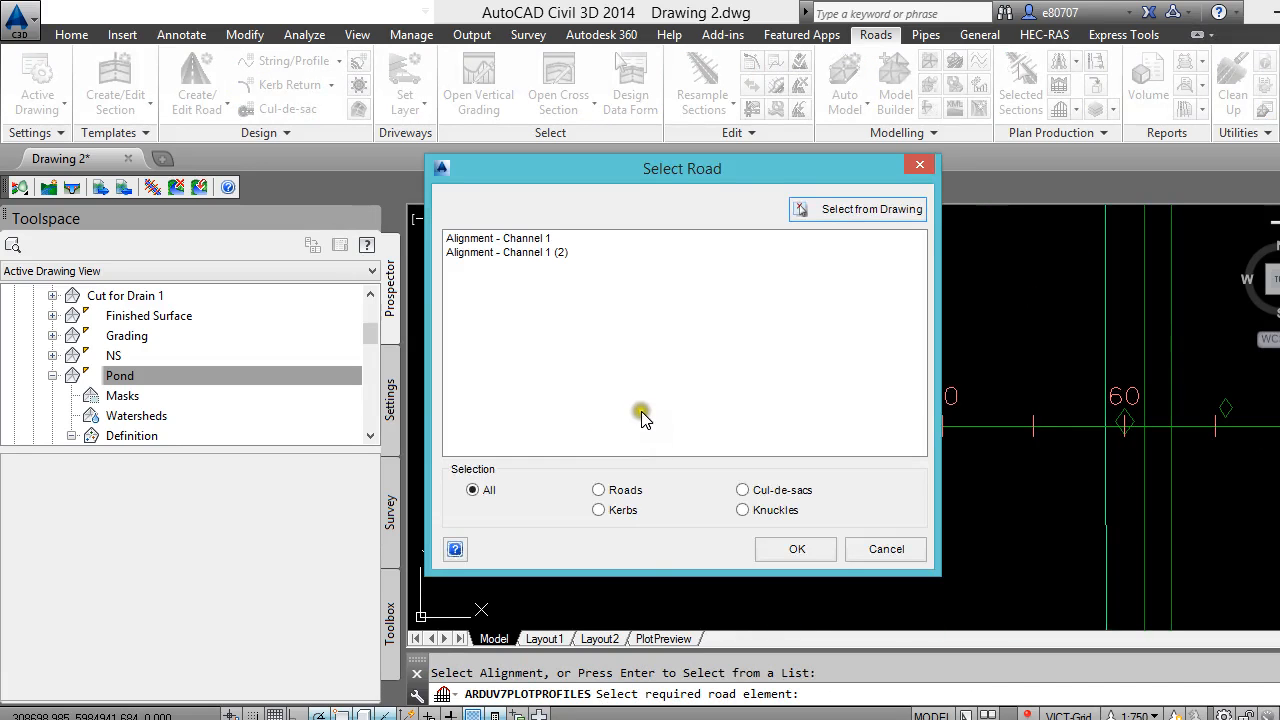
Plot Alignment - Channel 1 (2) as a Profile on the Pond surface with 10.000 sampling spacing for all segments
{"action": "left_click", "coordinate": [545, 252]}
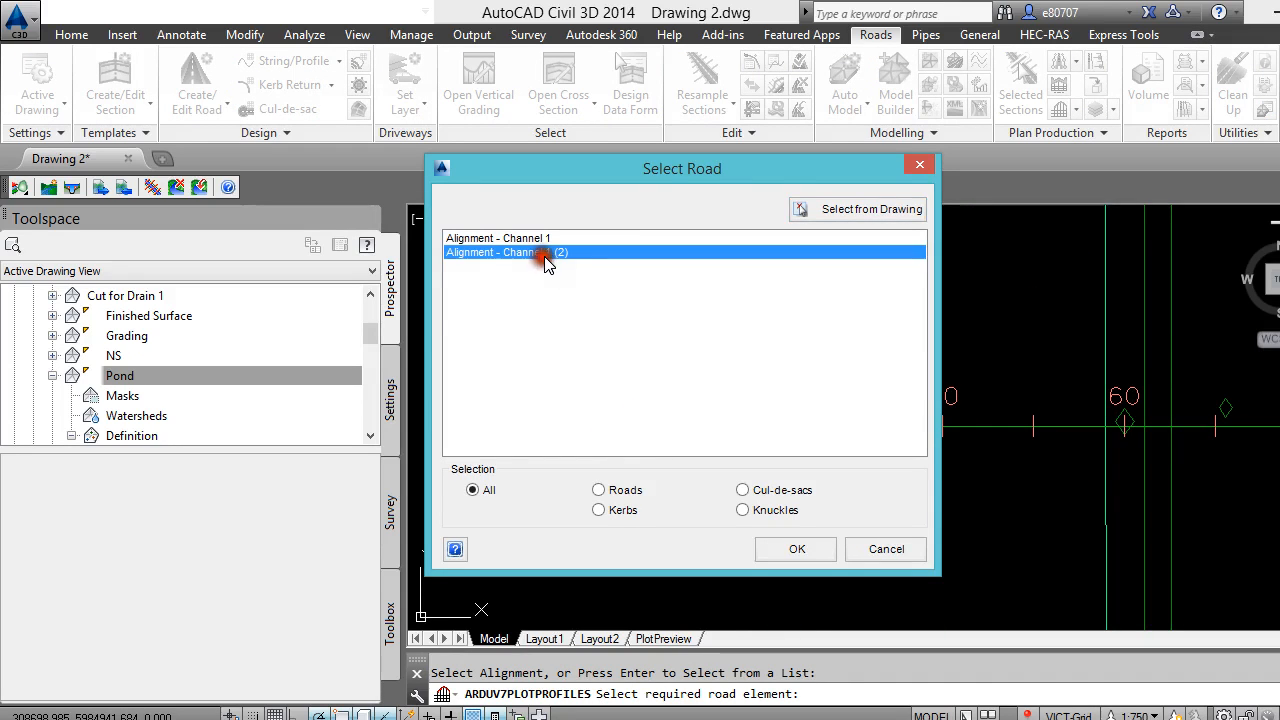
{"action": "left_click", "coordinate": [793, 548]}
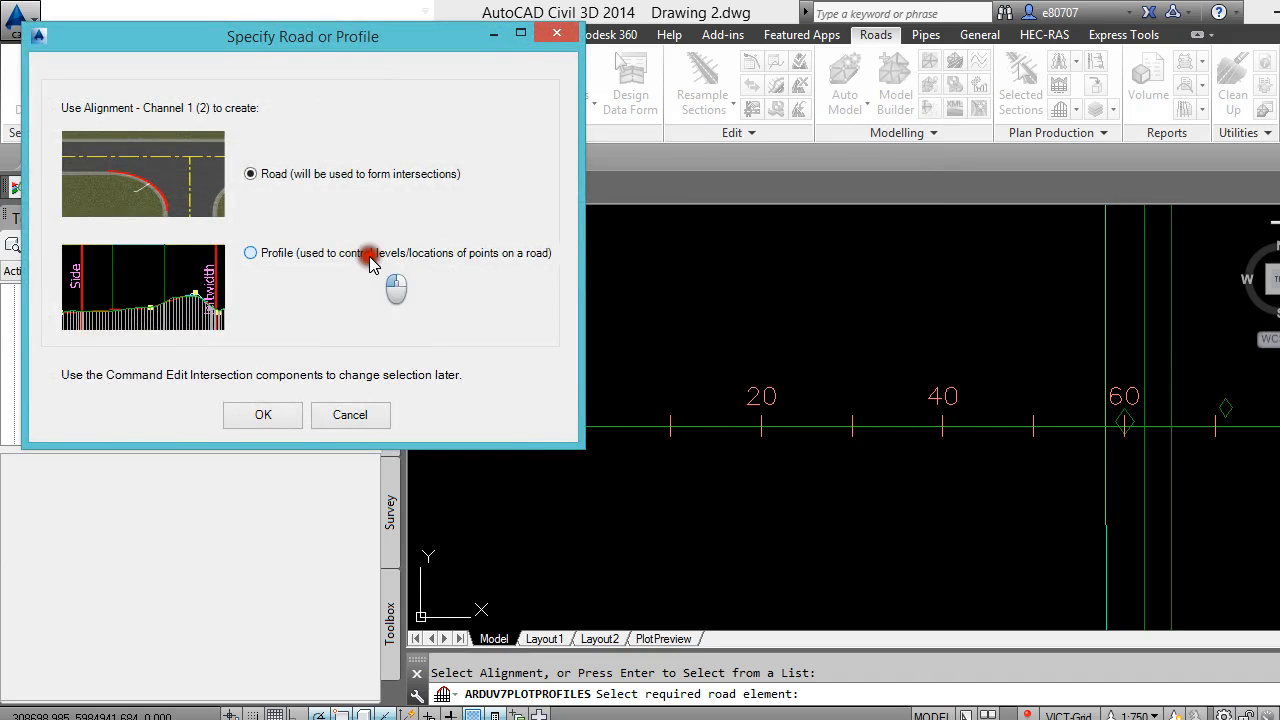
{"action": "left_click", "coordinate": [370, 258]}
{"action": "left_click", "coordinate": [263, 414]}
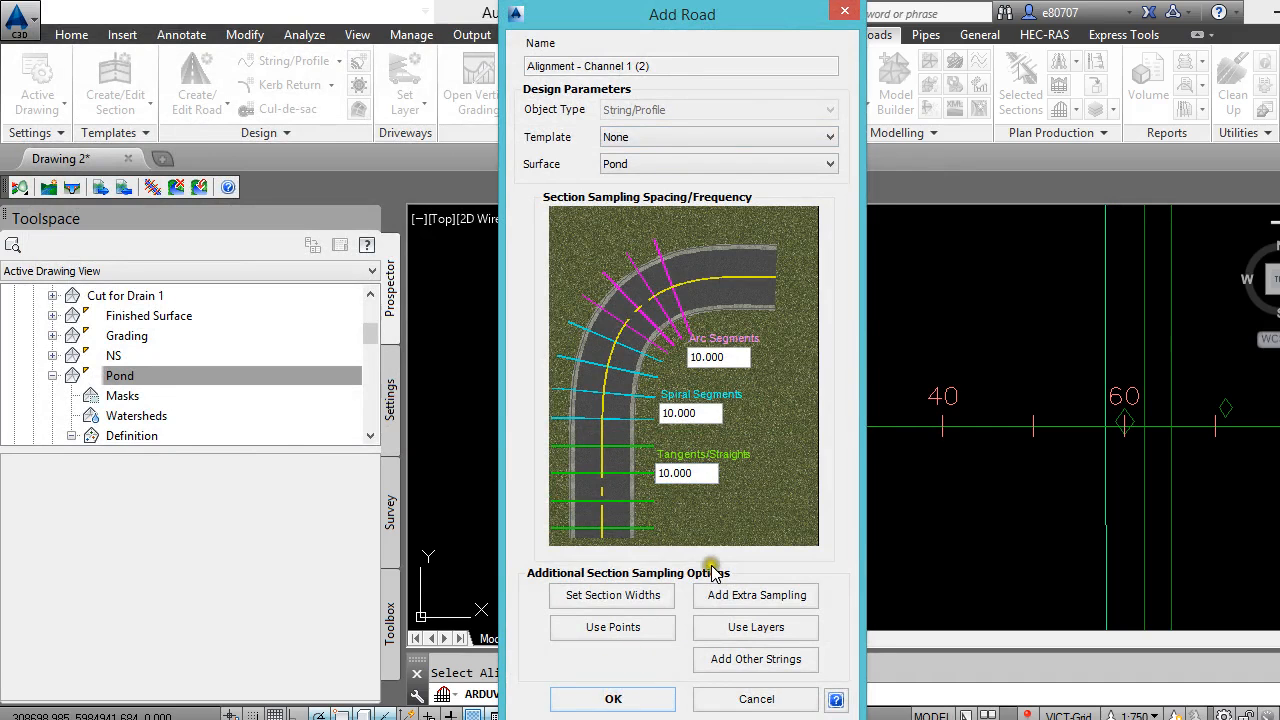
{"action": "key", "text": "Return"}
{"action": "left_click", "coordinate": [673, 321]}
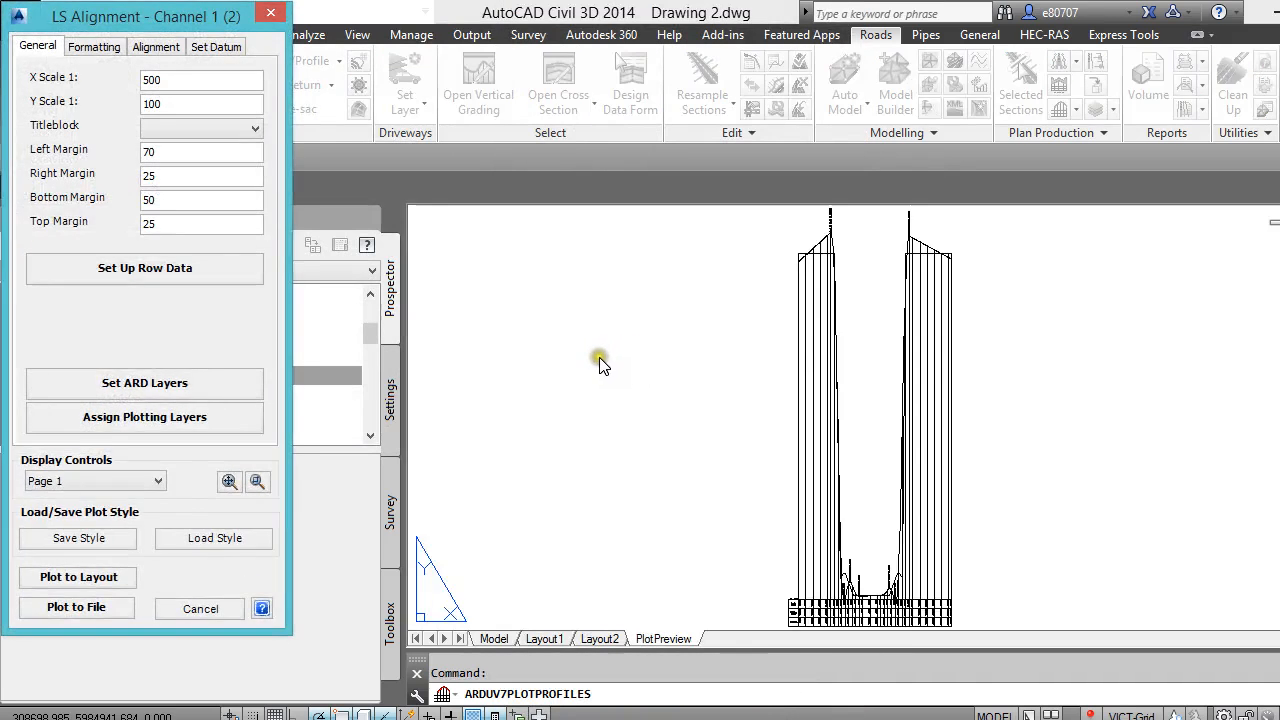
Inspect the previewed pond profile, comparing the floor, side slopes, crests and sags with the design and existing level rows
{"action": "left_click", "coordinate": [256, 483]}
{"action": "scroll", "coordinate": [853, 603], "scroll_direction": "up", "scroll_amount": 5}
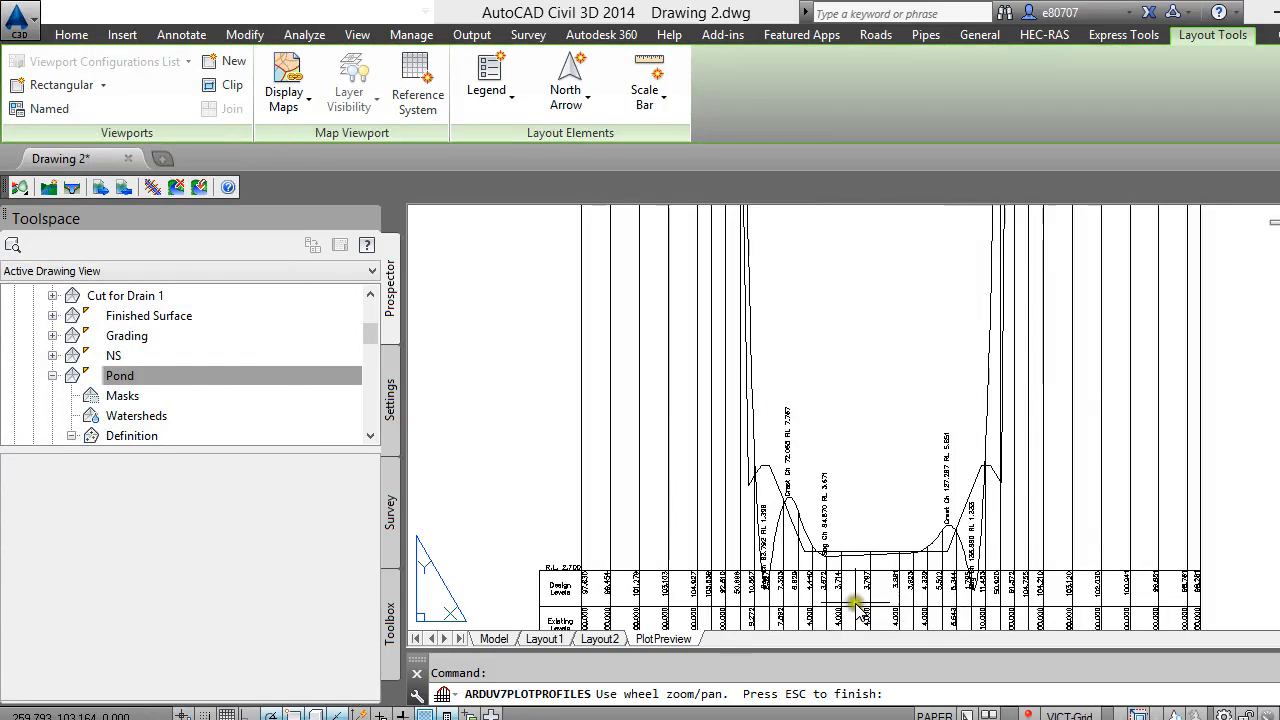
{"action": "scroll", "coordinate": [752, 535], "scroll_direction": "up", "scroll_amount": 2}
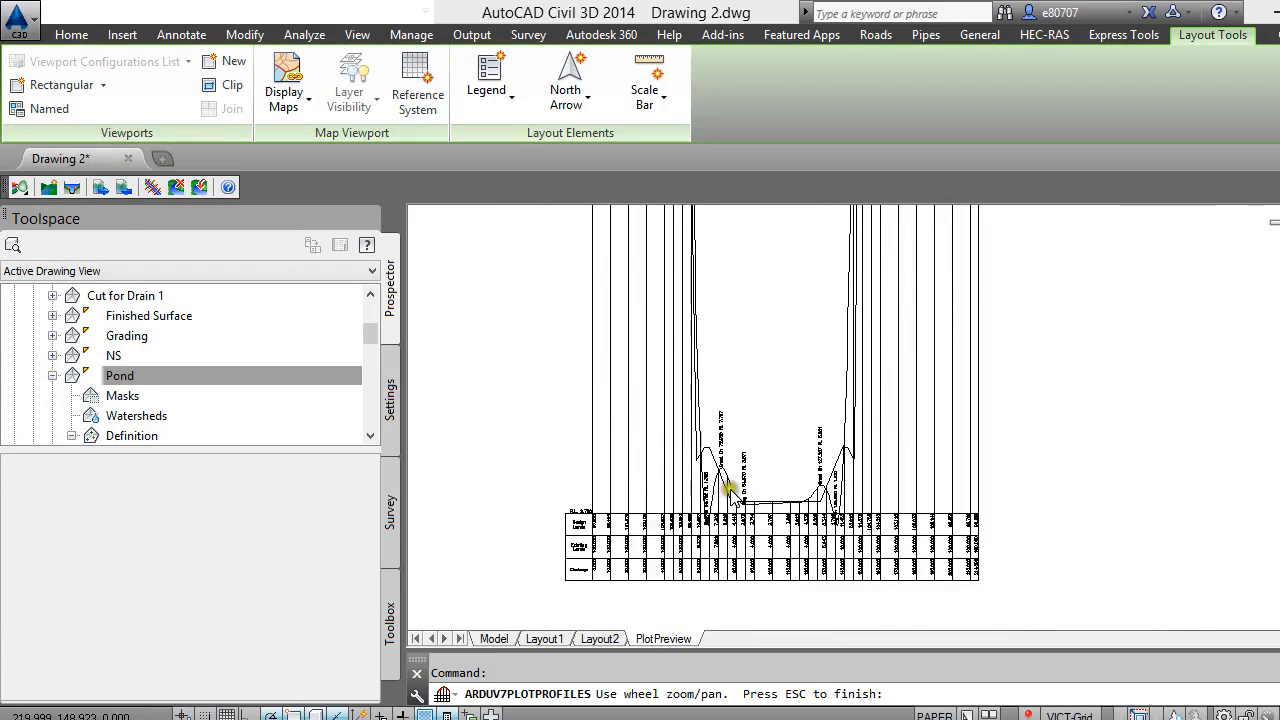
{"action": "scroll", "coordinate": [678, 510], "scroll_direction": "up", "scroll_amount": 3}
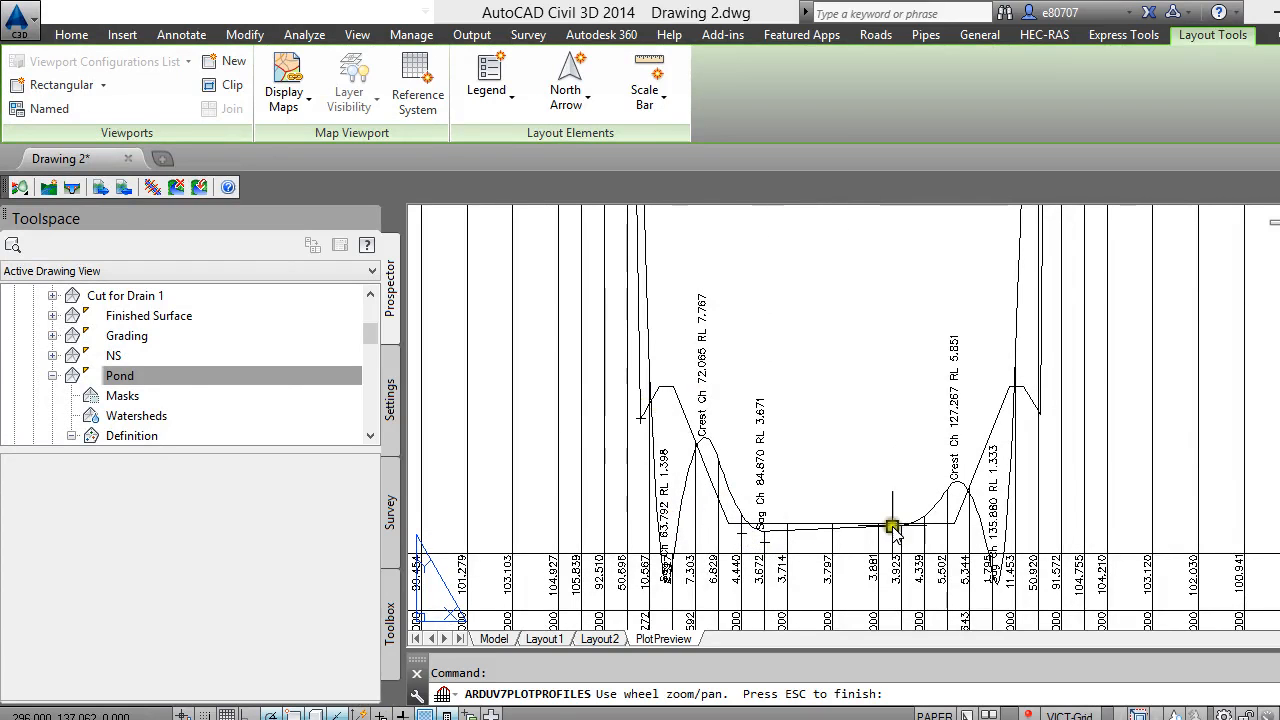
{"action": "scroll", "coordinate": [865, 550], "scroll_direction": "down", "scroll_amount": 4}
{"action": "scroll", "coordinate": [850, 560], "scroll_direction": "down", "scroll_amount": 1}
{"action": "scroll", "coordinate": [837, 314], "scroll_direction": "up", "scroll_amount": 7}
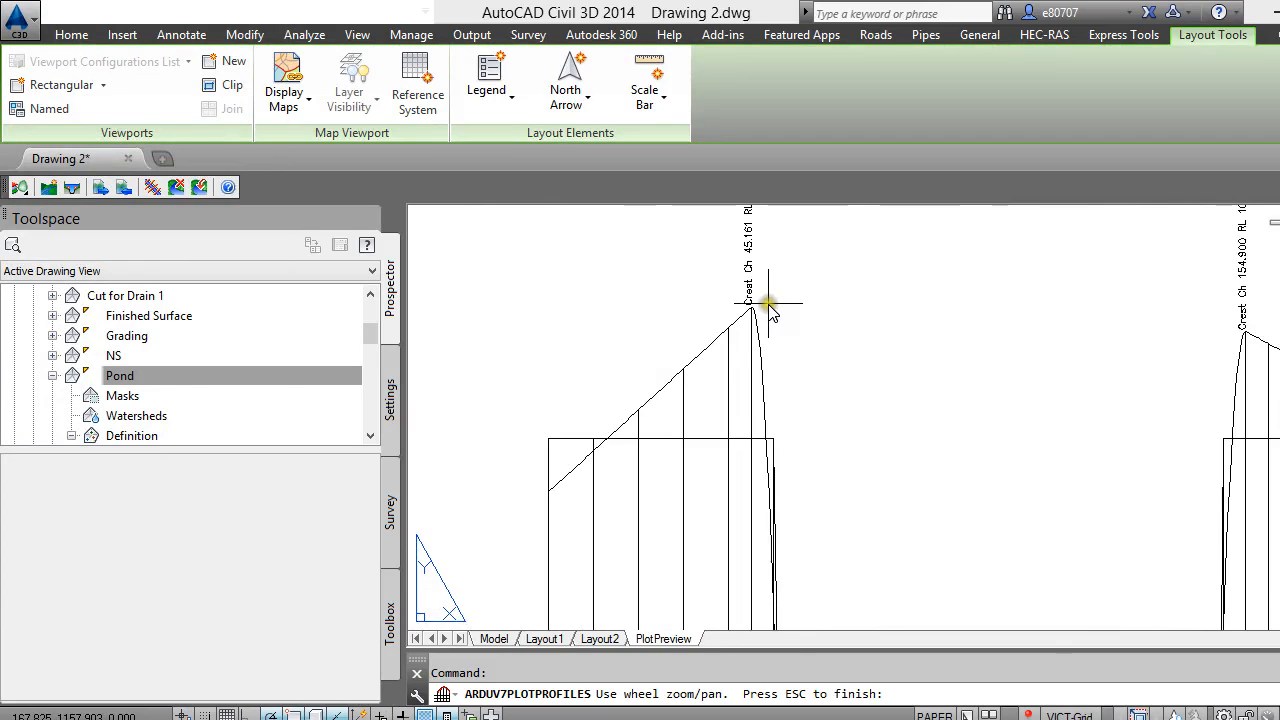
{"action": "scroll", "coordinate": [620, 430], "scroll_direction": "down", "scroll_amount": 3}
{"action": "scroll", "coordinate": [645, 409], "scroll_direction": "up", "scroll_amount": 3}
{"action": "scroll", "coordinate": [695, 480], "scroll_direction": "down", "scroll_amount": 5}
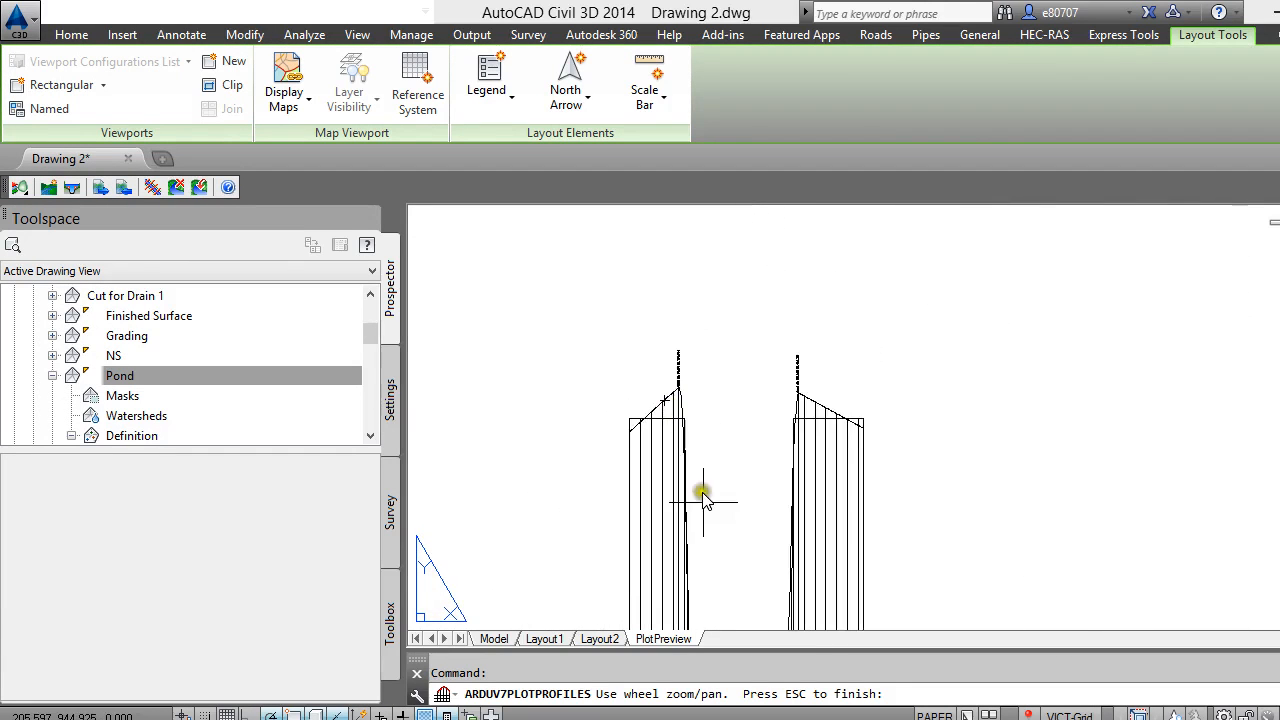
{"action": "scroll", "coordinate": [697, 470], "scroll_direction": "up", "scroll_amount": 8}
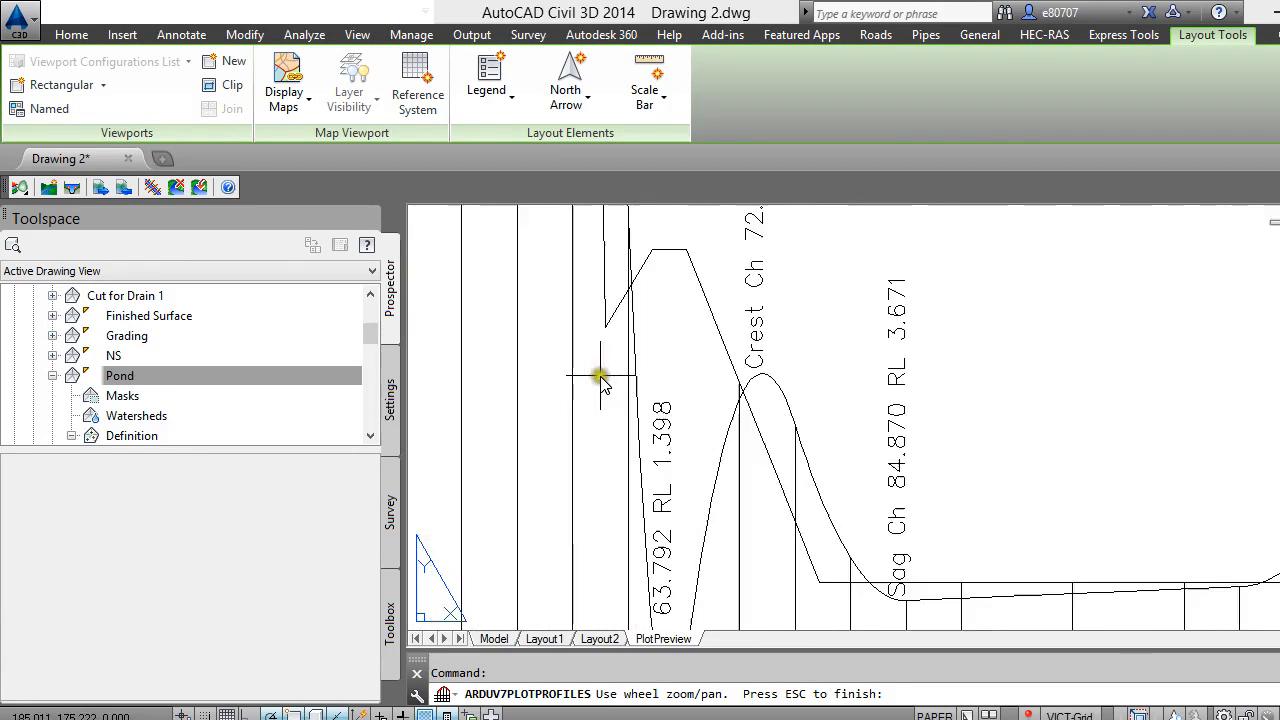
{"action": "scroll", "coordinate": [597, 405], "scroll_direction": "down", "scroll_amount": 5}
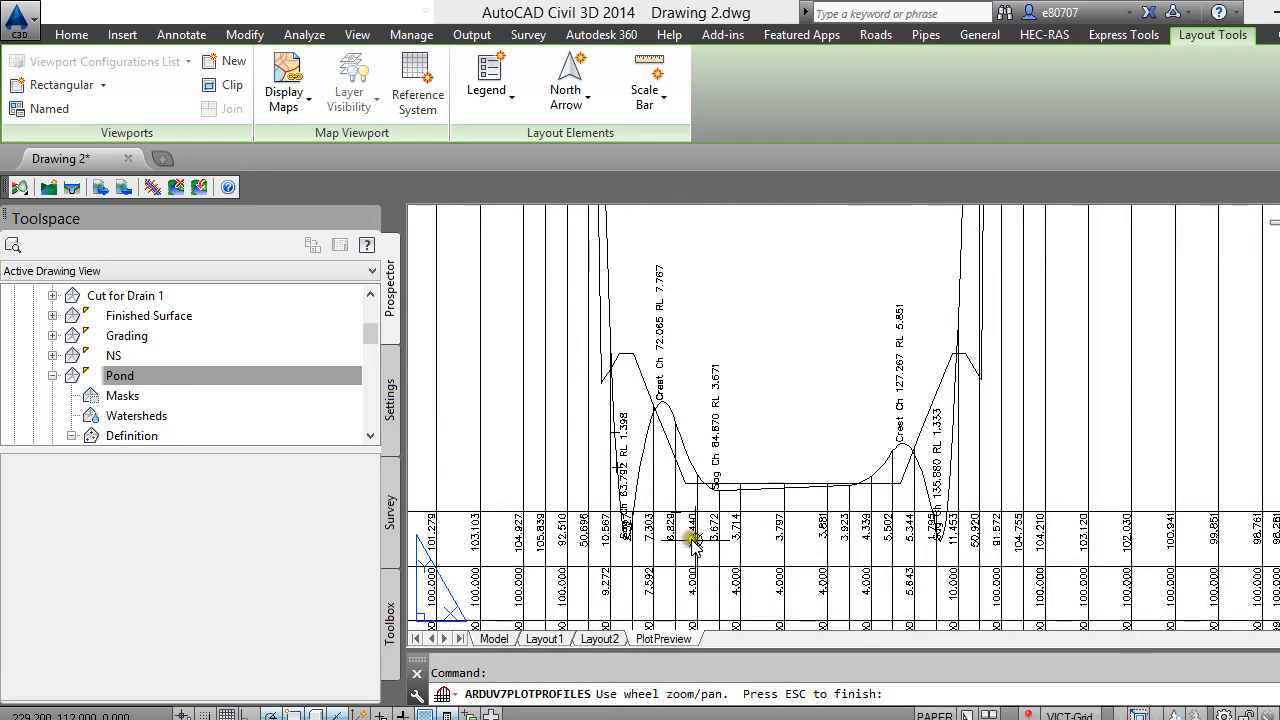
{"action": "scroll", "coordinate": [695, 520], "scroll_direction": "down", "scroll_amount": 4}
{"action": "scroll", "coordinate": [700, 510], "scroll_direction": "down", "scroll_amount": 6}
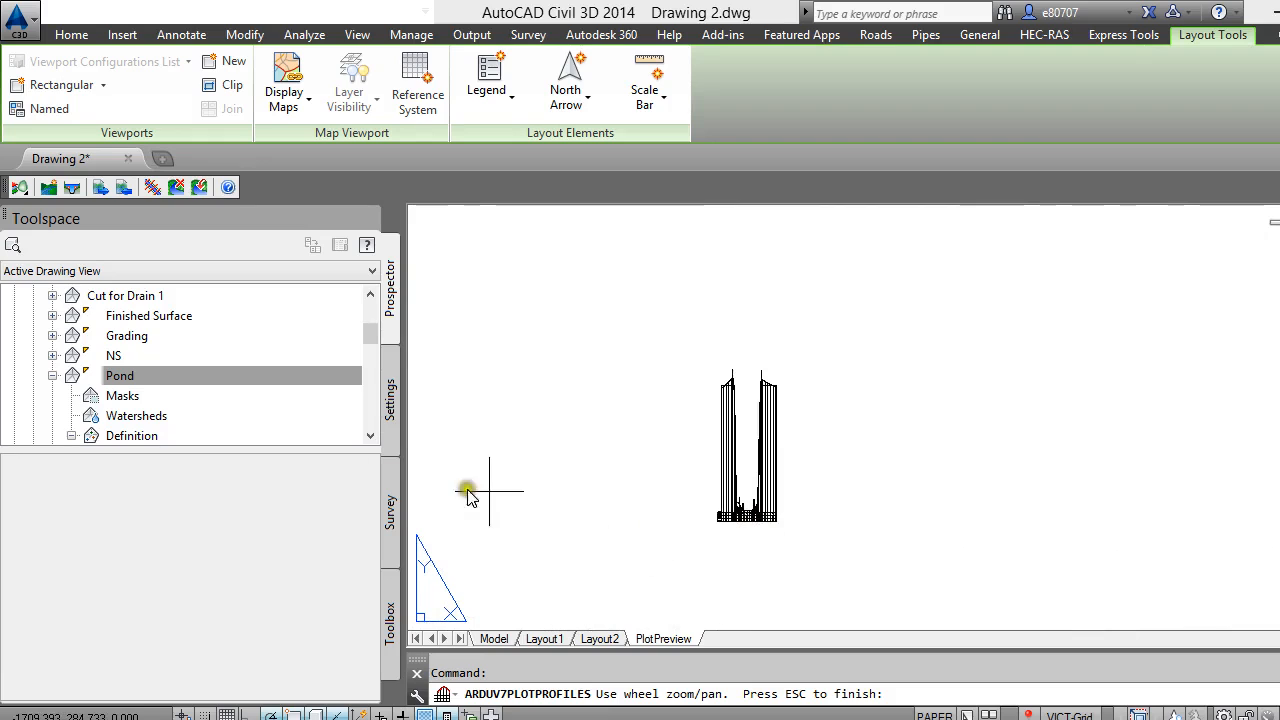
{"action": "scroll", "coordinate": [705, 505], "scroll_direction": "up", "scroll_amount": 2}
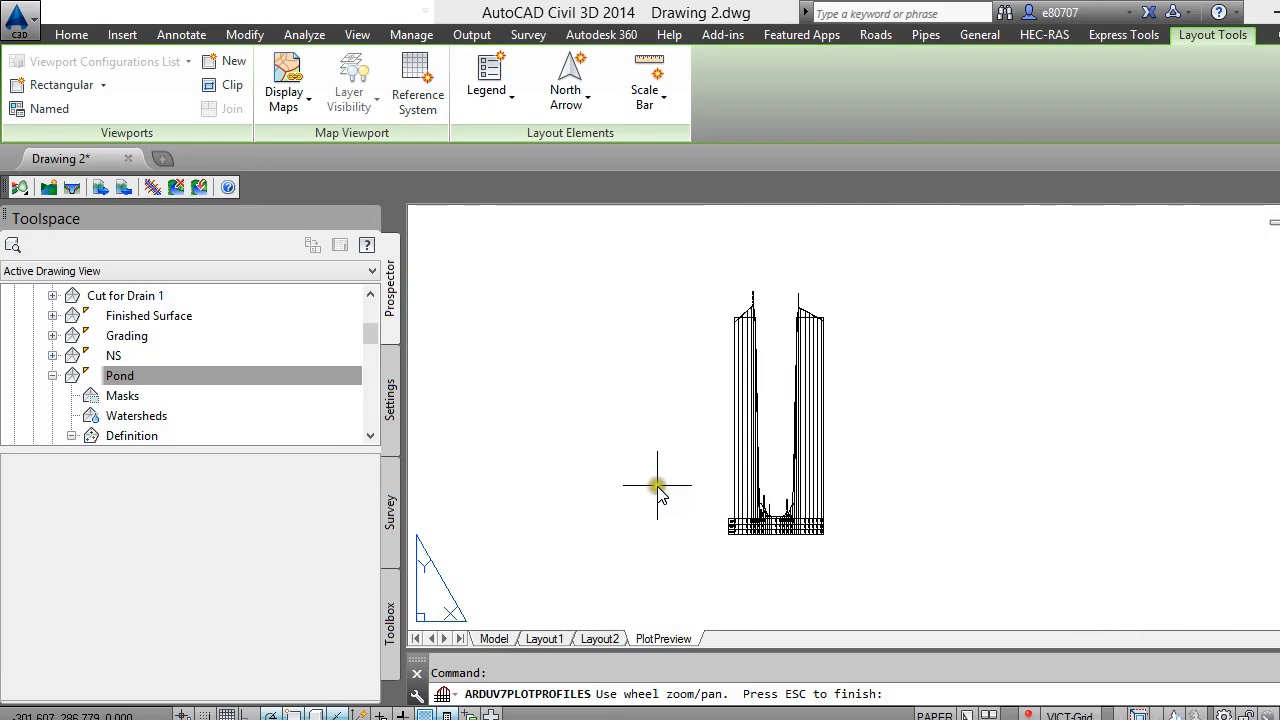
Cancel the profile plot without plotting it to a layout and return to model space
{"action": "key", "text": "Escape"}
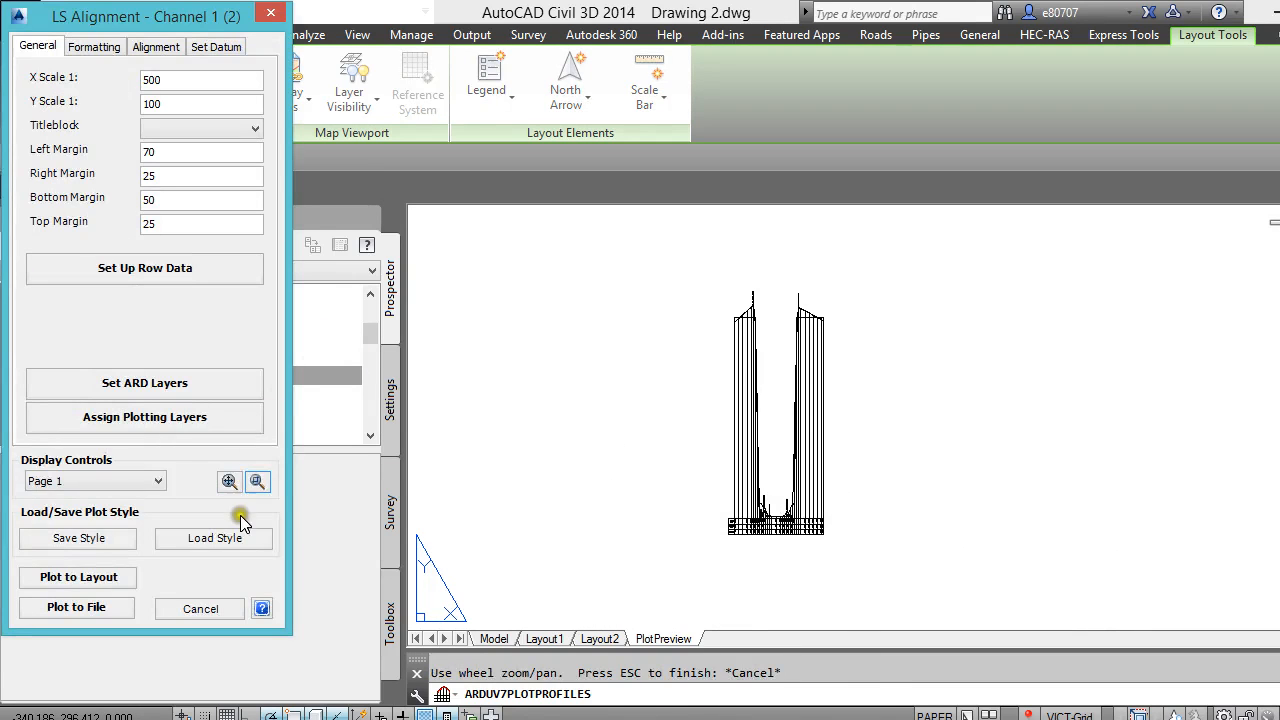
{"action": "left_click", "coordinate": [203, 609]}
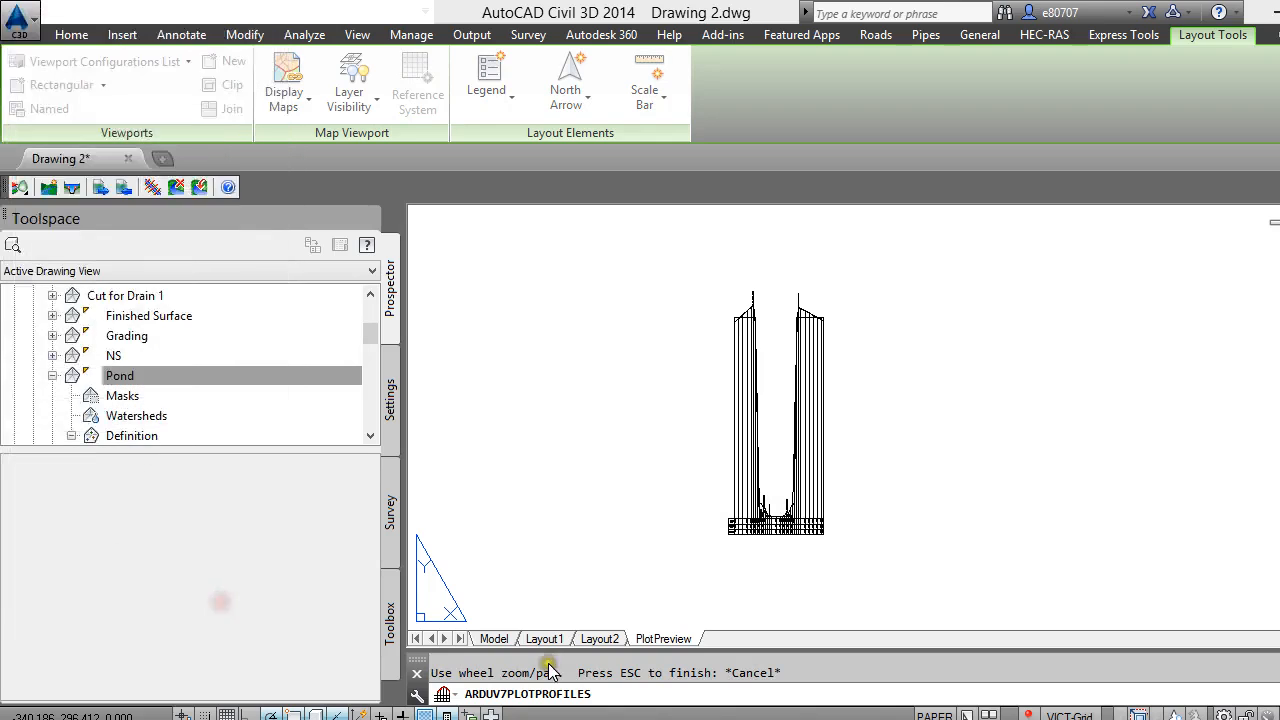
{"action": "left_click", "coordinate": [494, 639]}
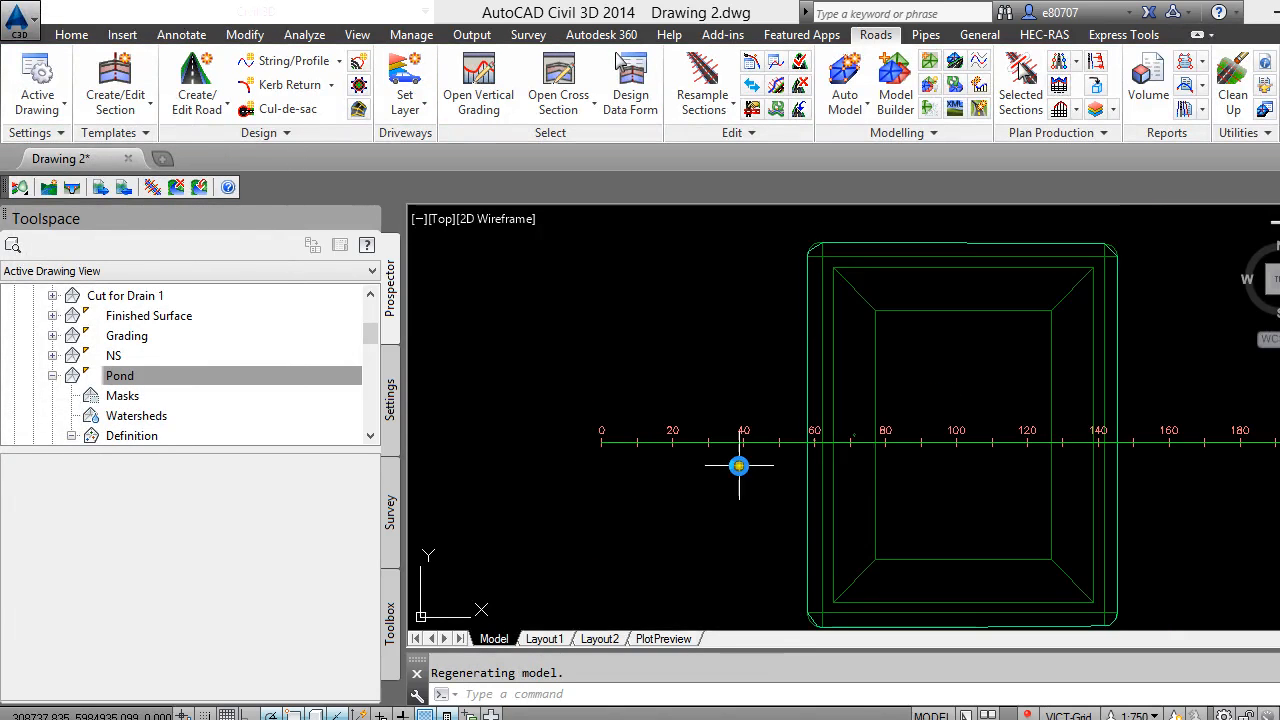
Stretch the start of the crossing alignment, Alignment - Channel 1 (2), to the pond's left outer edge
{"action": "scroll", "coordinate": [739, 466], "scroll_direction": "up", "scroll_amount": 4}
{"action": "left_click", "coordinate": [757, 452]}
{"action": "left_click", "coordinate": [760, 466]}
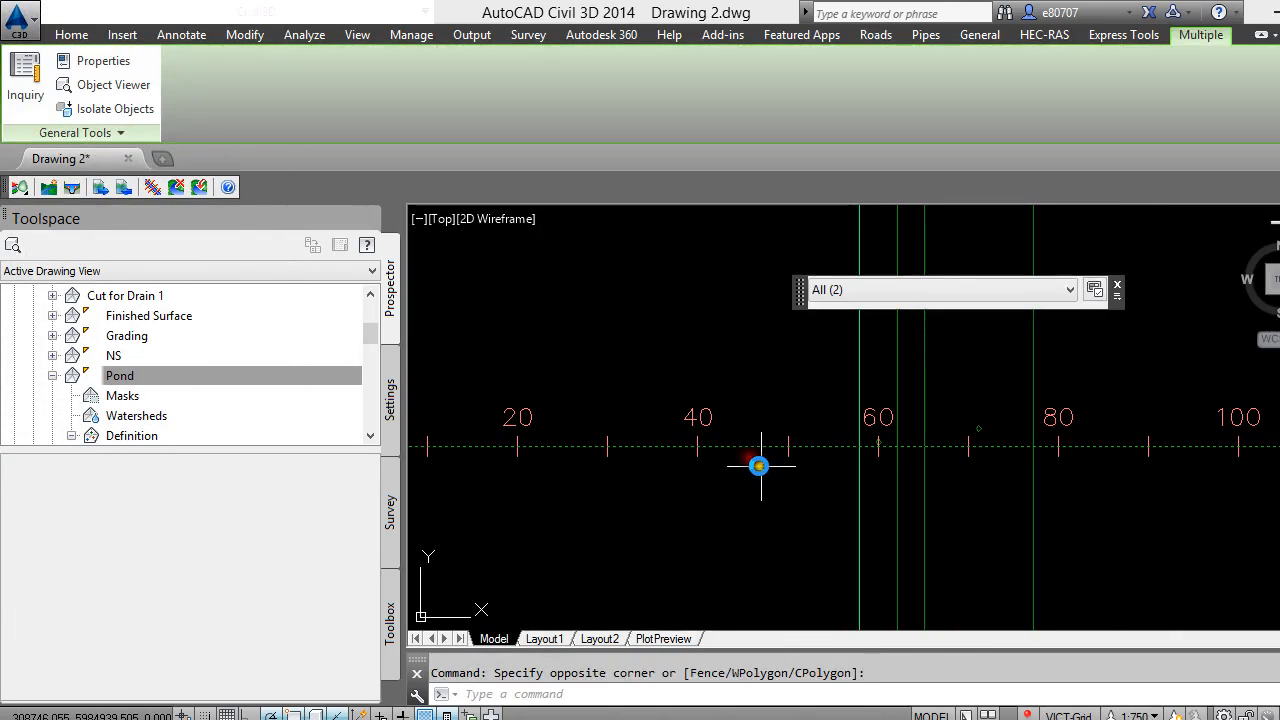
{"action": "scroll", "coordinate": [759, 466], "scroll_direction": "down", "scroll_amount": 4}
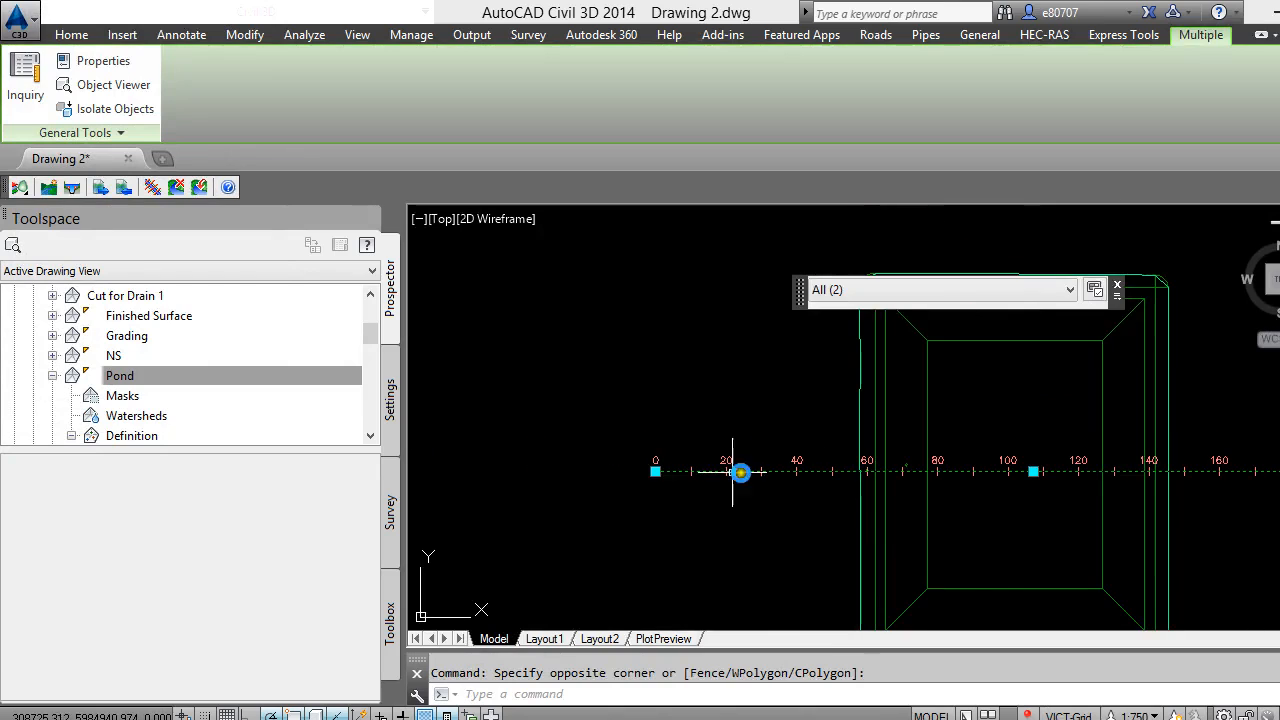
{"action": "left_click", "coordinate": [655, 470]}
{"action": "scroll", "coordinate": [940, 491], "scroll_direction": "up", "scroll_amount": 4}
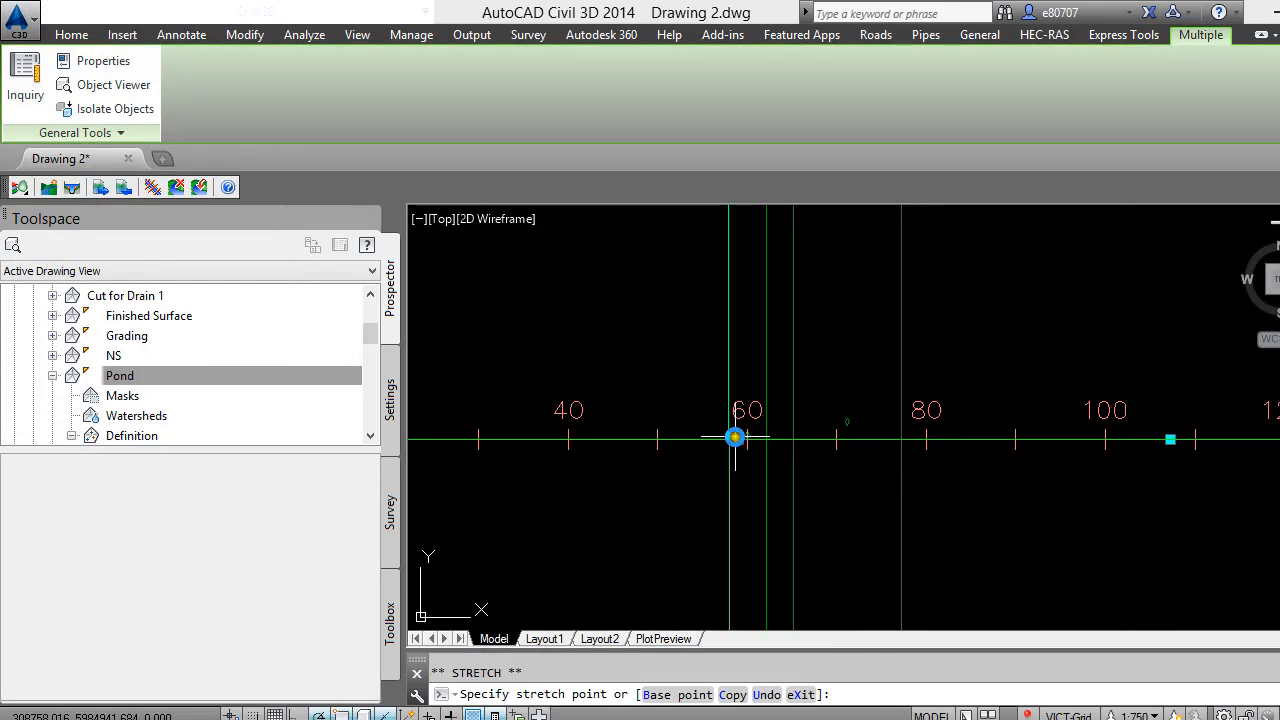
{"action": "scroll", "coordinate": [726, 437], "scroll_direction": "up", "scroll_amount": 5}
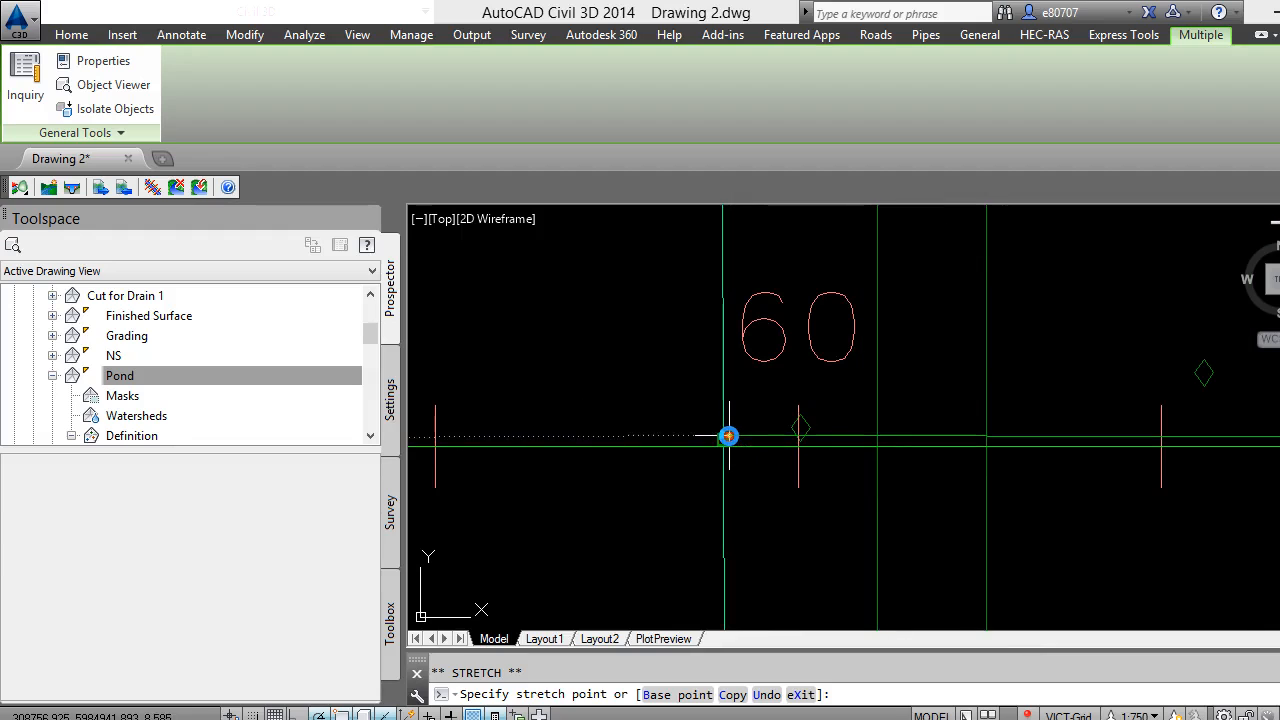
{"action": "left_click", "coordinate": [724, 443]}
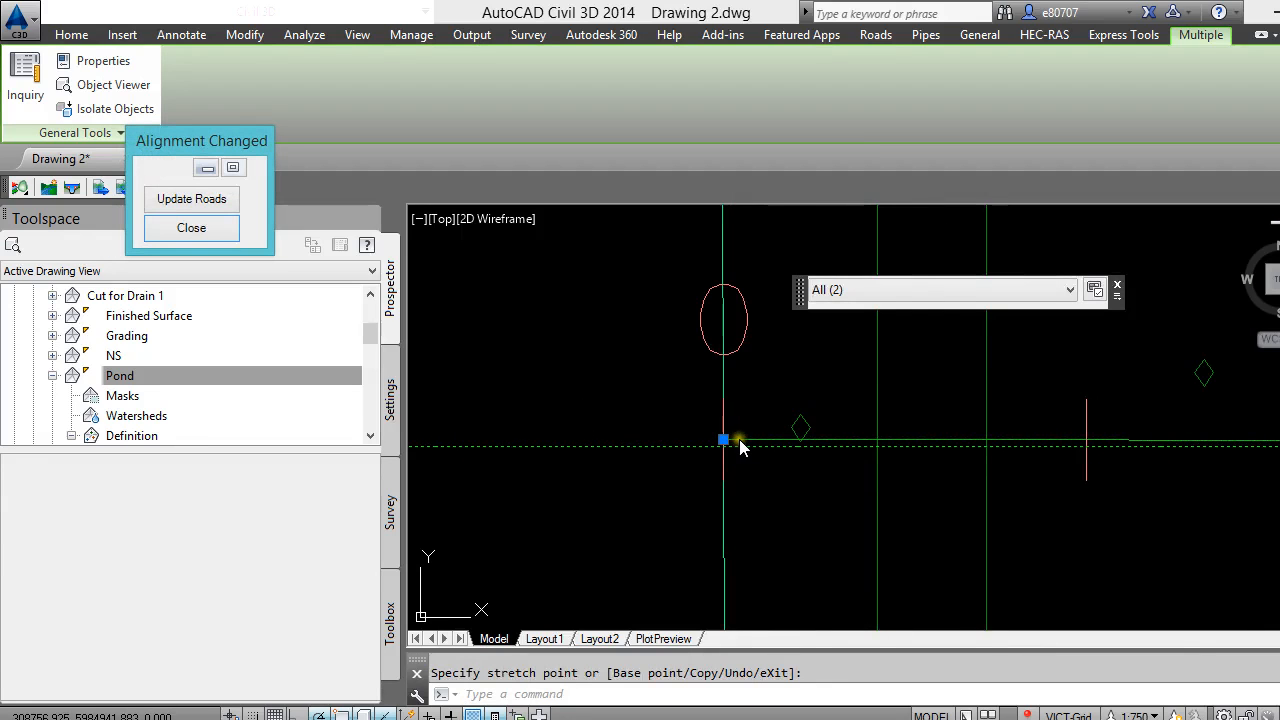
{"action": "left_click", "coordinate": [724, 441]}
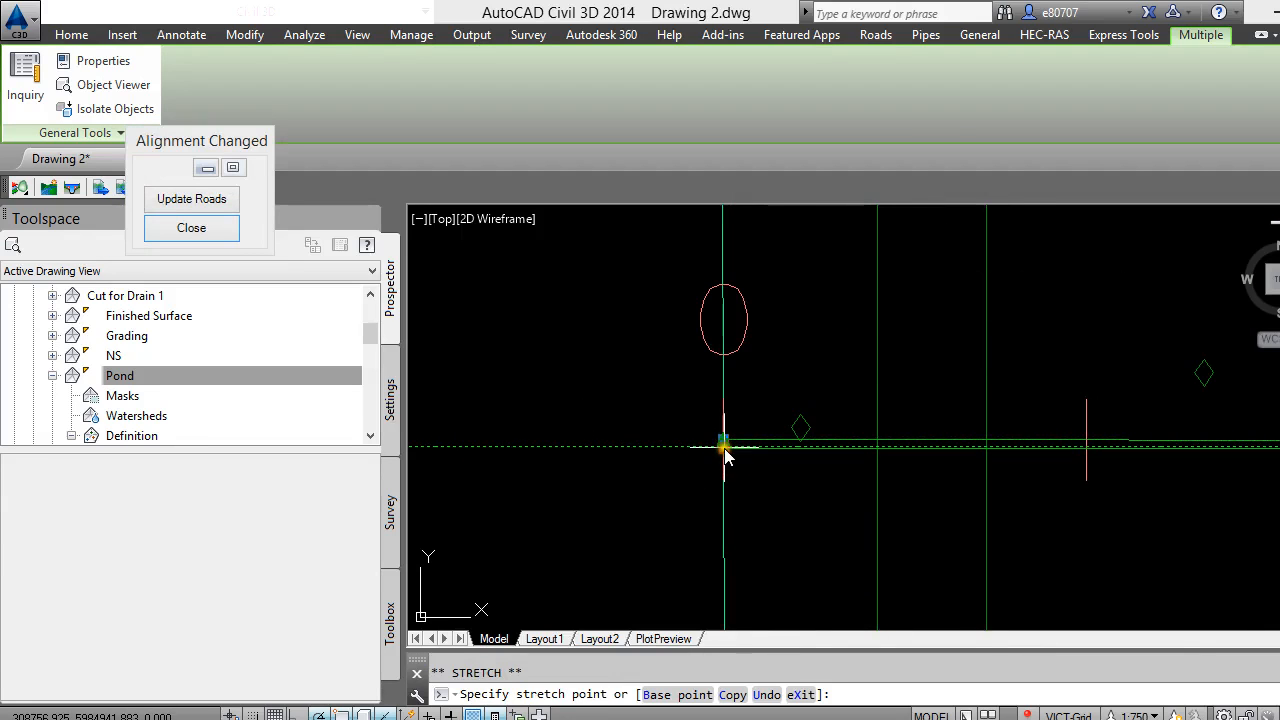
{"action": "key", "text": "Escape"}
Erase the leftover _ARD_Drawing block reference extending beyond the pond's left edge
{"action": "scroll", "coordinate": [700, 468], "scroll_direction": "down", "scroll_amount": 4}
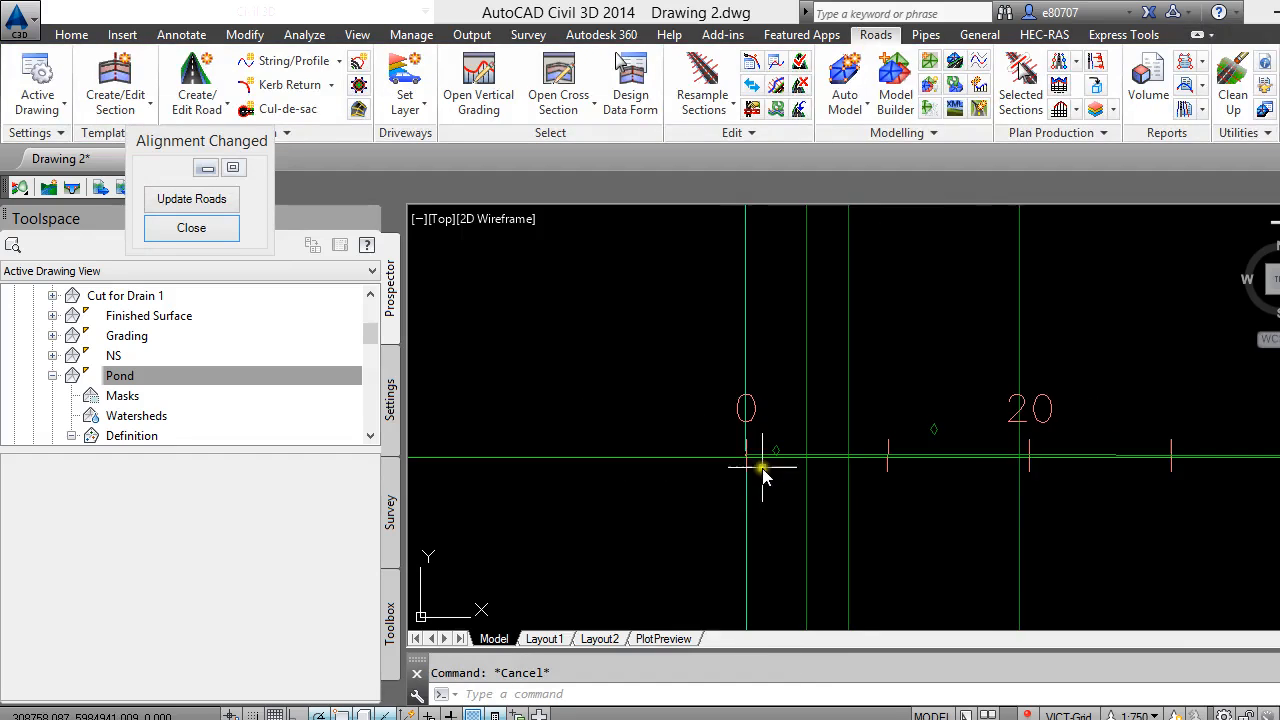
{"action": "scroll", "coordinate": [708, 462], "scroll_direction": "down", "scroll_amount": 3}
{"action": "left_click", "coordinate": [688, 468]}
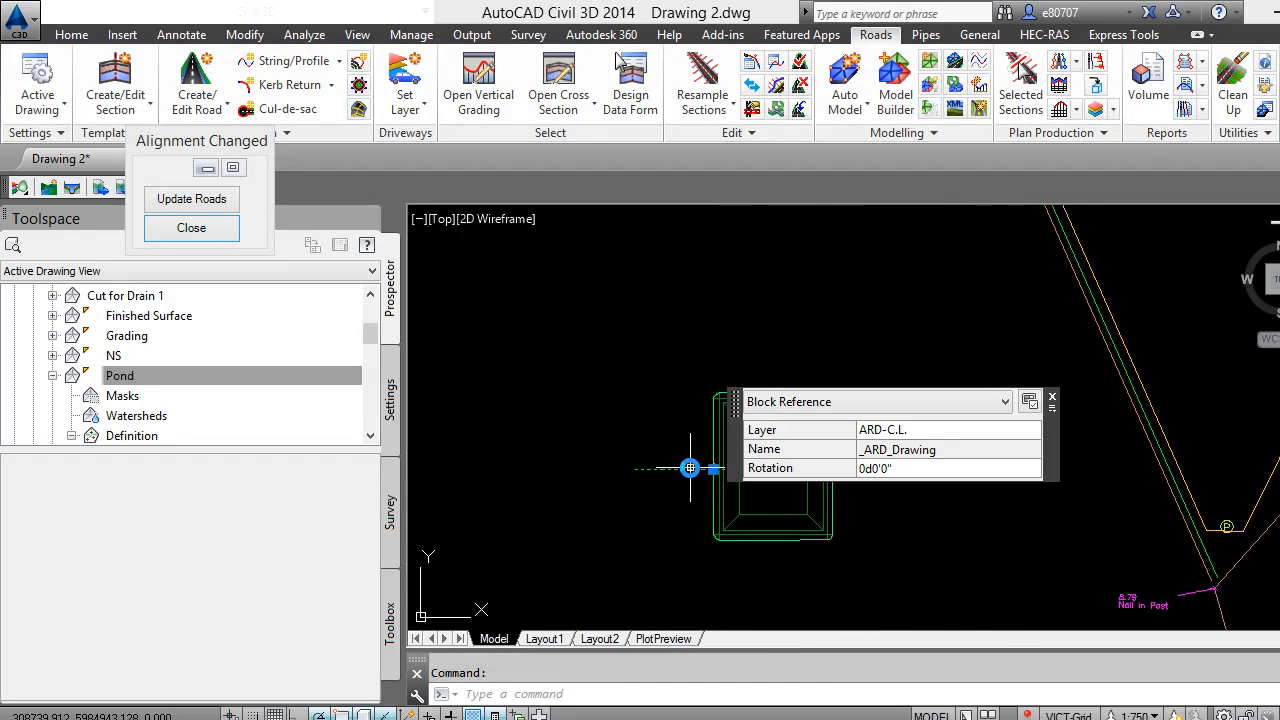
{"action": "key", "text": "Delete"}
{"action": "scroll", "coordinate": [671, 486], "scroll_direction": "up", "scroll_amount": 5}
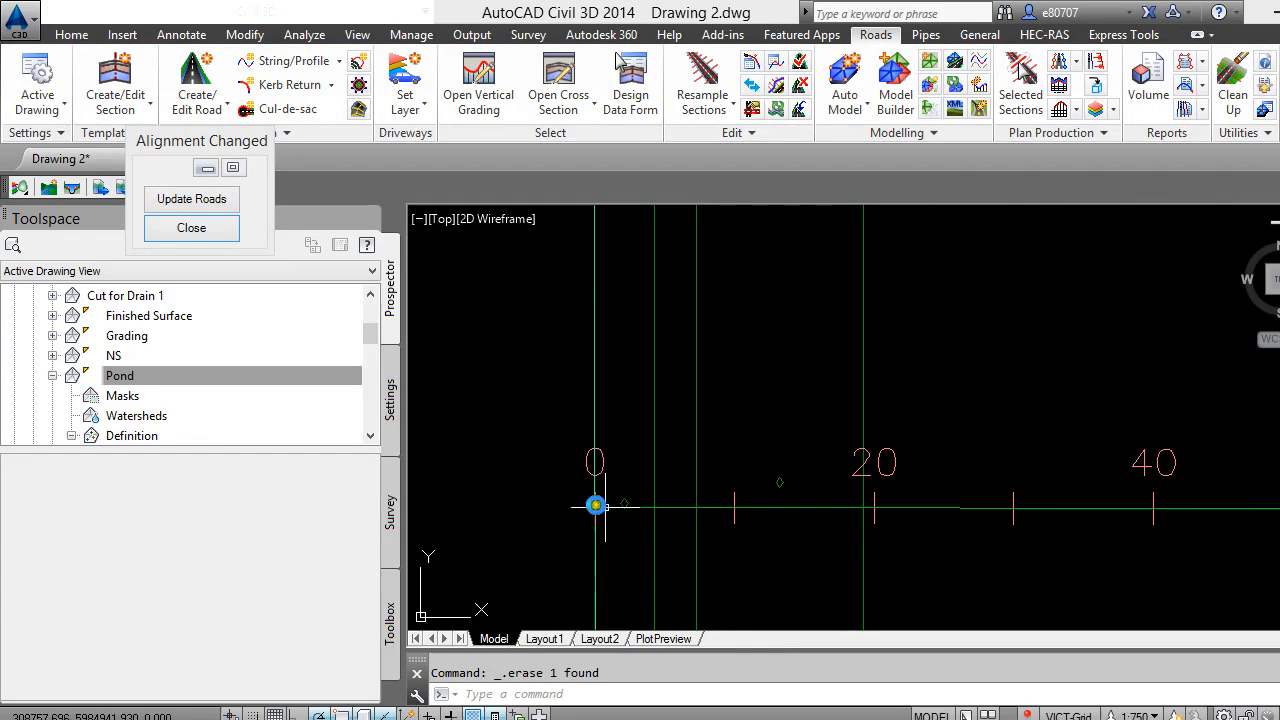
Stretch the crossing alignment's end back to the pond's right outer edge and dismiss the alignment change notice without updating roads
{"action": "scroll", "coordinate": [515, 503], "scroll_direction": "down", "scroll_amount": 5}
{"action": "left_click", "coordinate": [969, 505]}
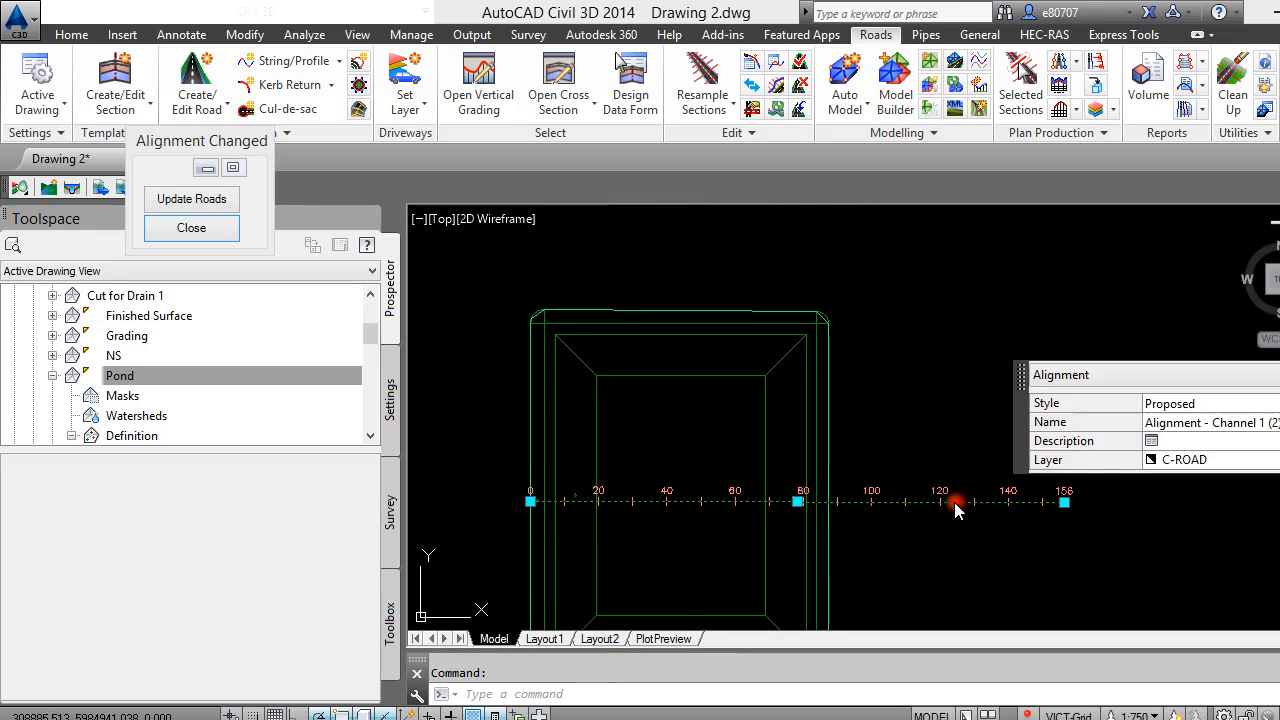
{"action": "left_click", "coordinate": [1060, 505]}
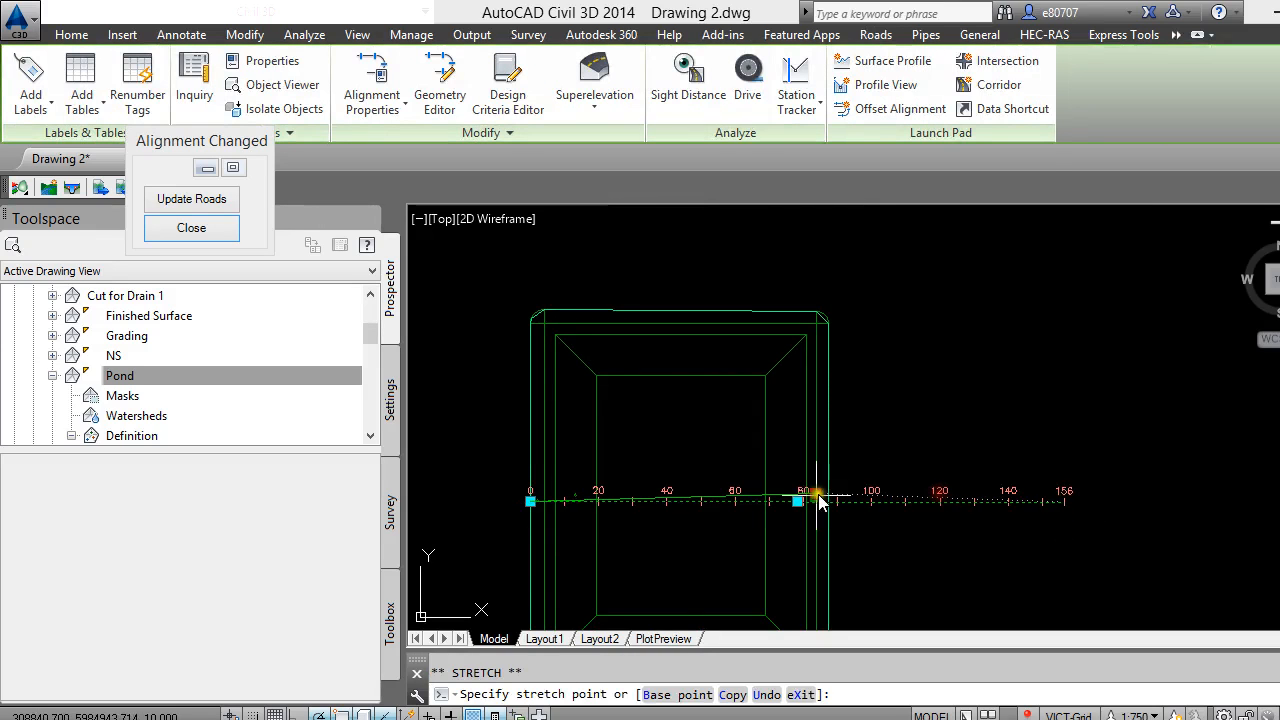
{"action": "scroll", "coordinate": [826, 500], "scroll_direction": "up", "scroll_amount": 5}
{"action": "left_click", "coordinate": [762, 497]}
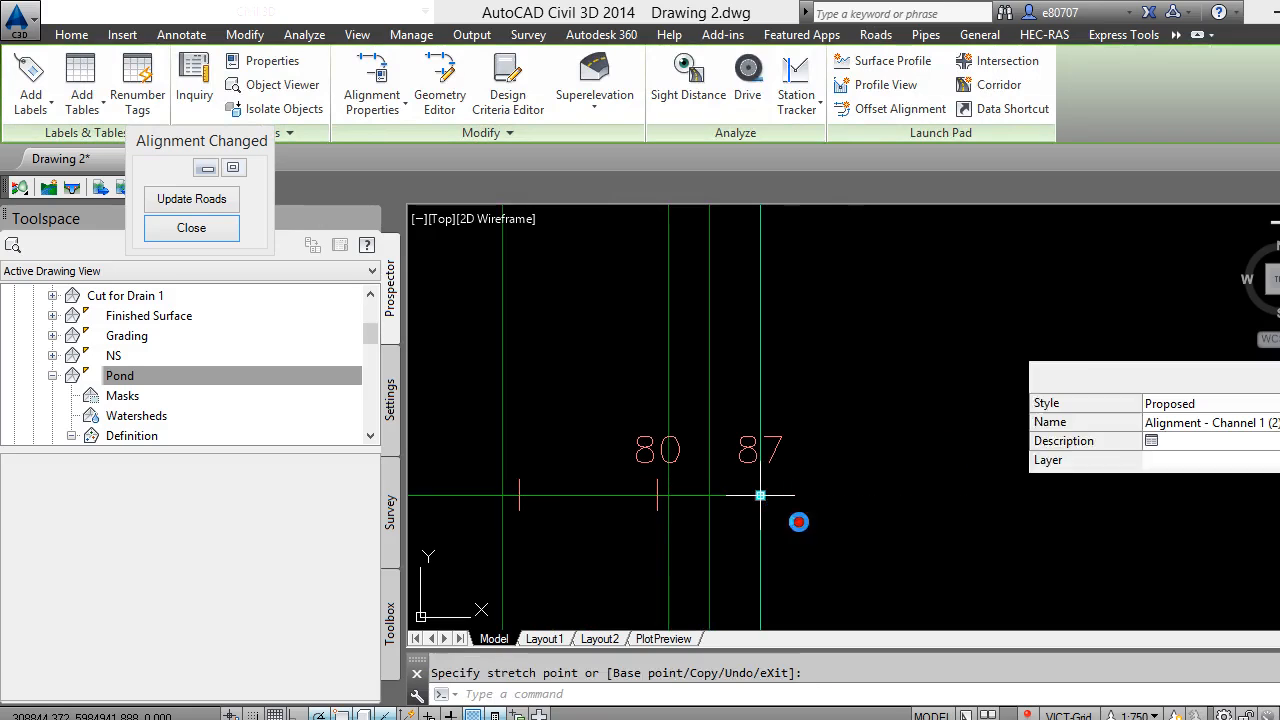
{"action": "left_click", "coordinate": [836, 505]}
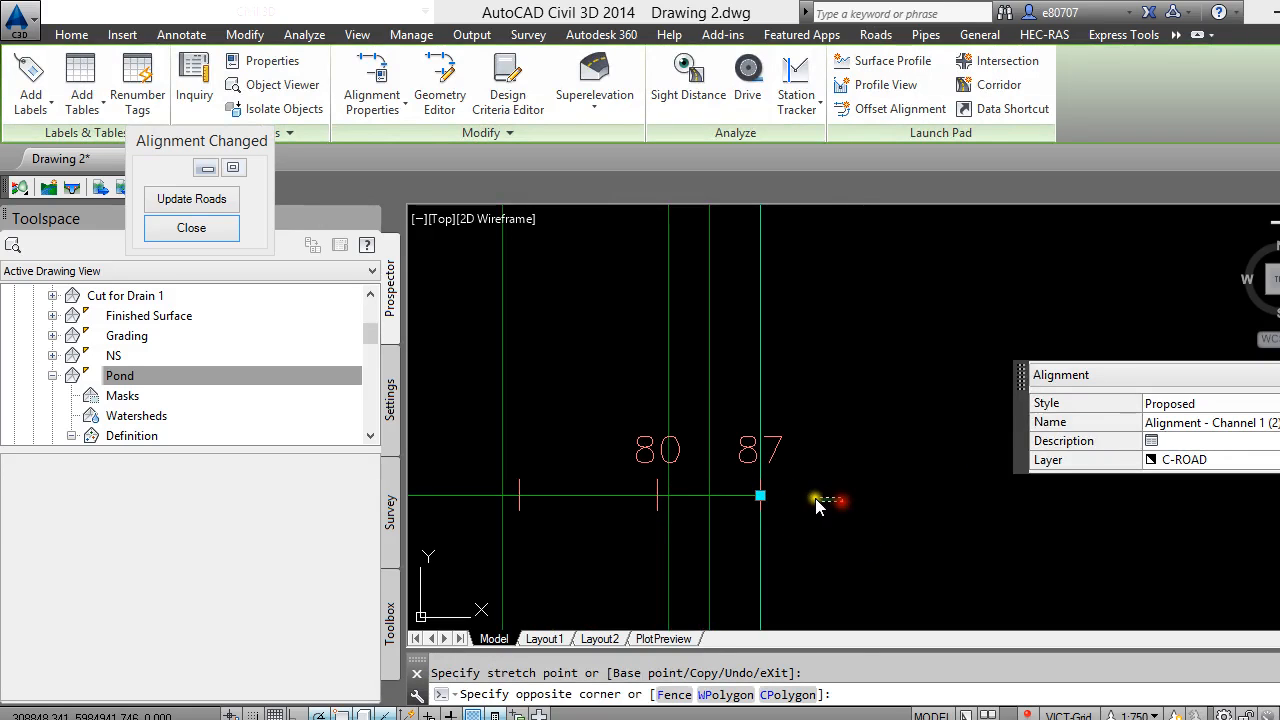
{"action": "key", "text": "Escape"}
{"action": "scroll", "coordinate": [900, 505], "scroll_direction": "down", "scroll_amount": 4}
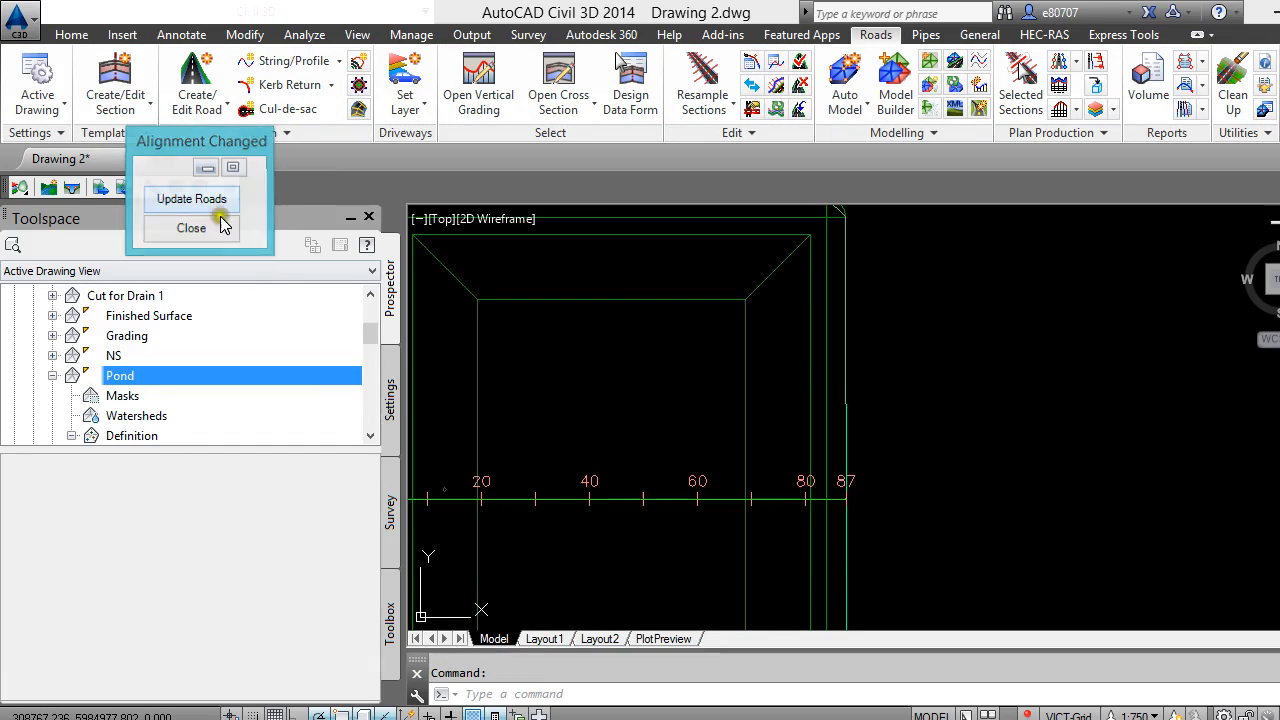
{"action": "left_click", "coordinate": [191, 227]}
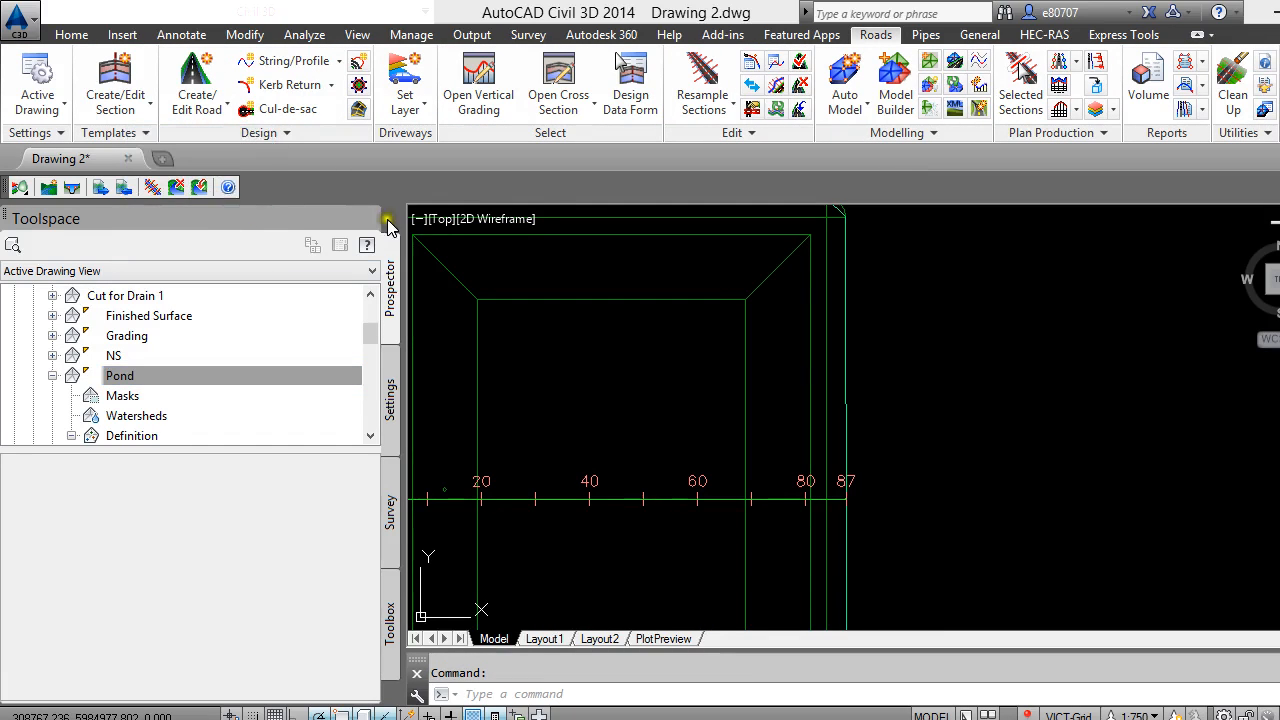
Preview a profile plot of the shortened crossing alignment using all sampled sections
{"action": "left_click", "coordinate": [1077, 115]}
{"action": "left_click", "coordinate": [1080, 137]}
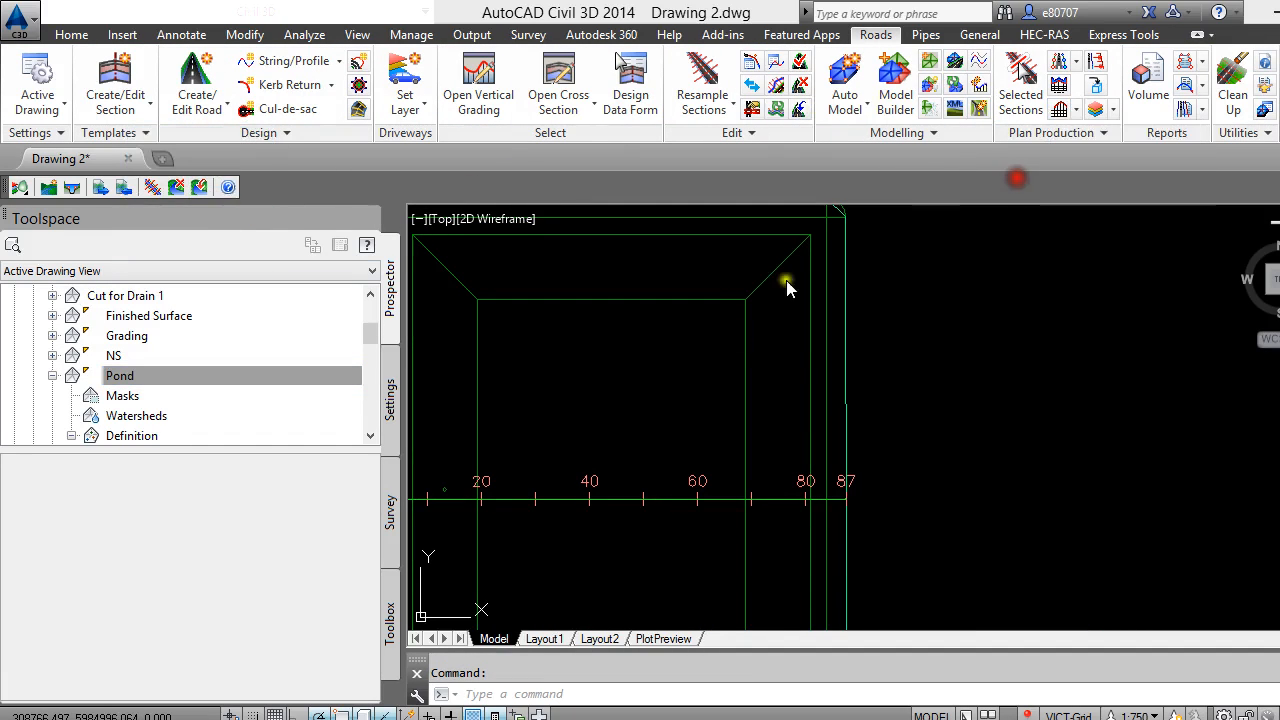
{"action": "left_click", "coordinate": [589, 503]}
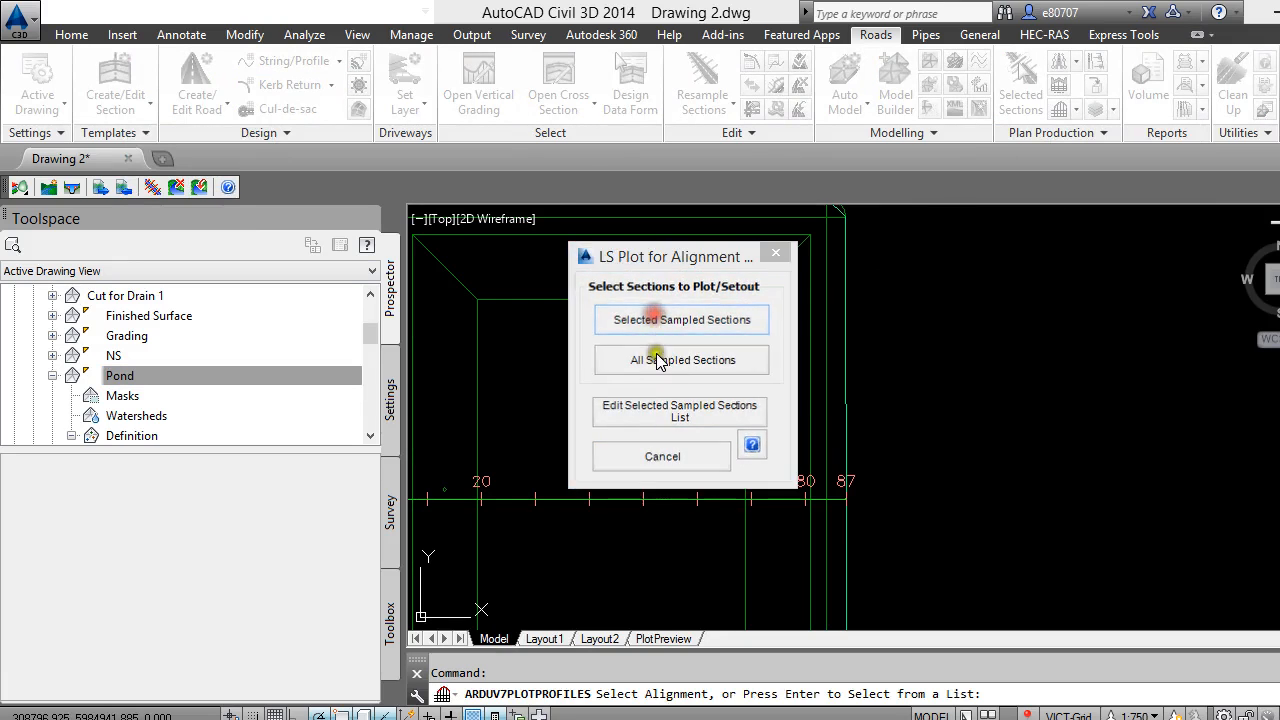
{"action": "left_click", "coordinate": [658, 361]}
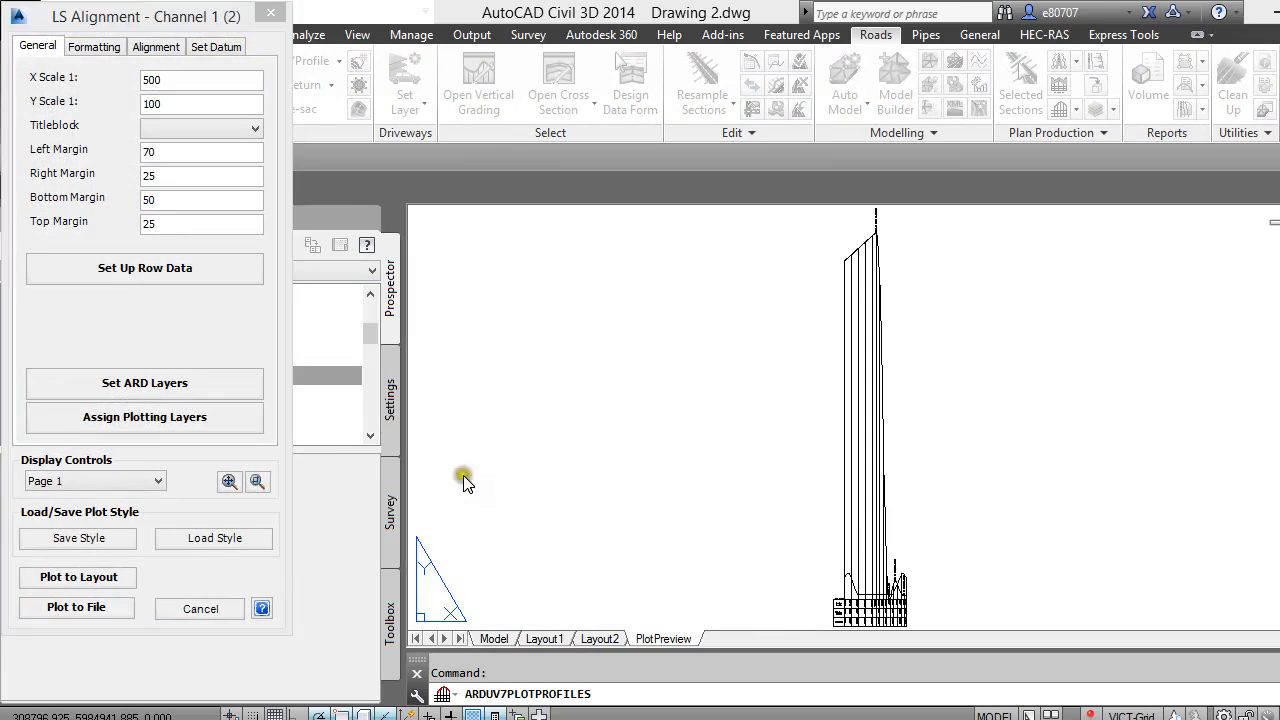
Set the profile plot's X scale to 1:100 and refresh the preview
{"action": "left_click_drag", "start_coordinate": [190, 80], "coordinate": [77, 83]}
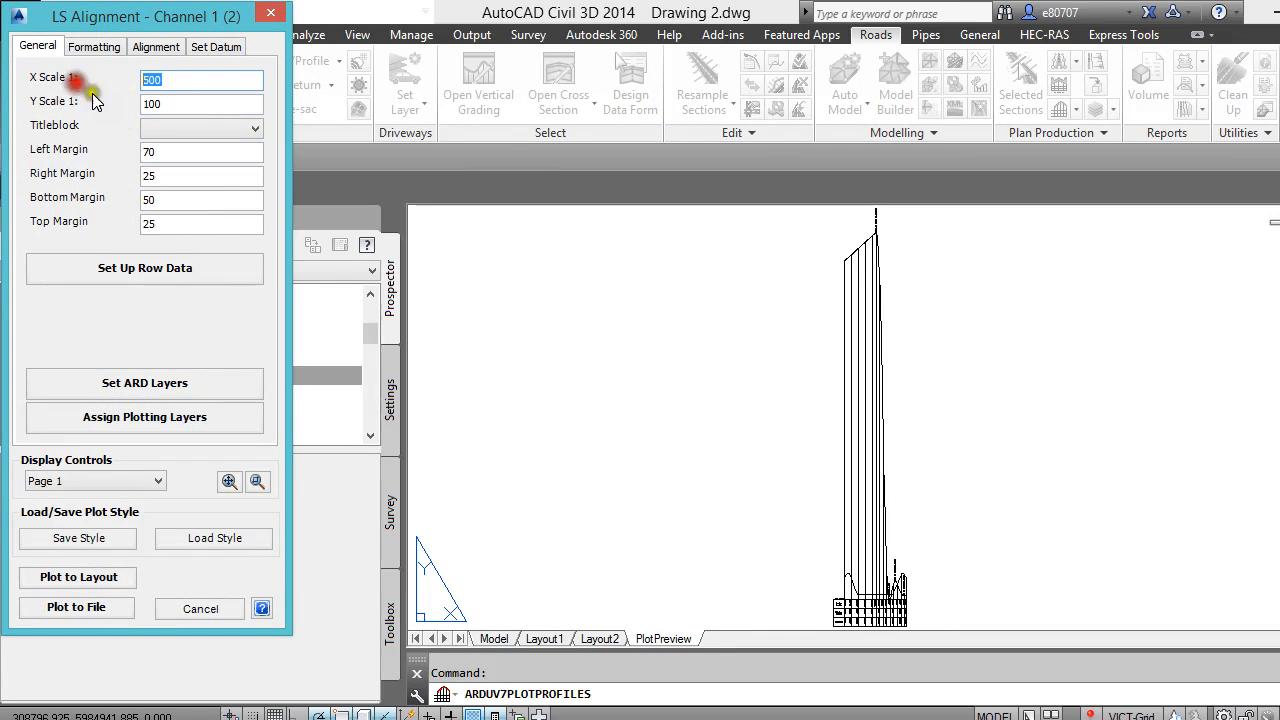
{"action": "type", "text": "10"}
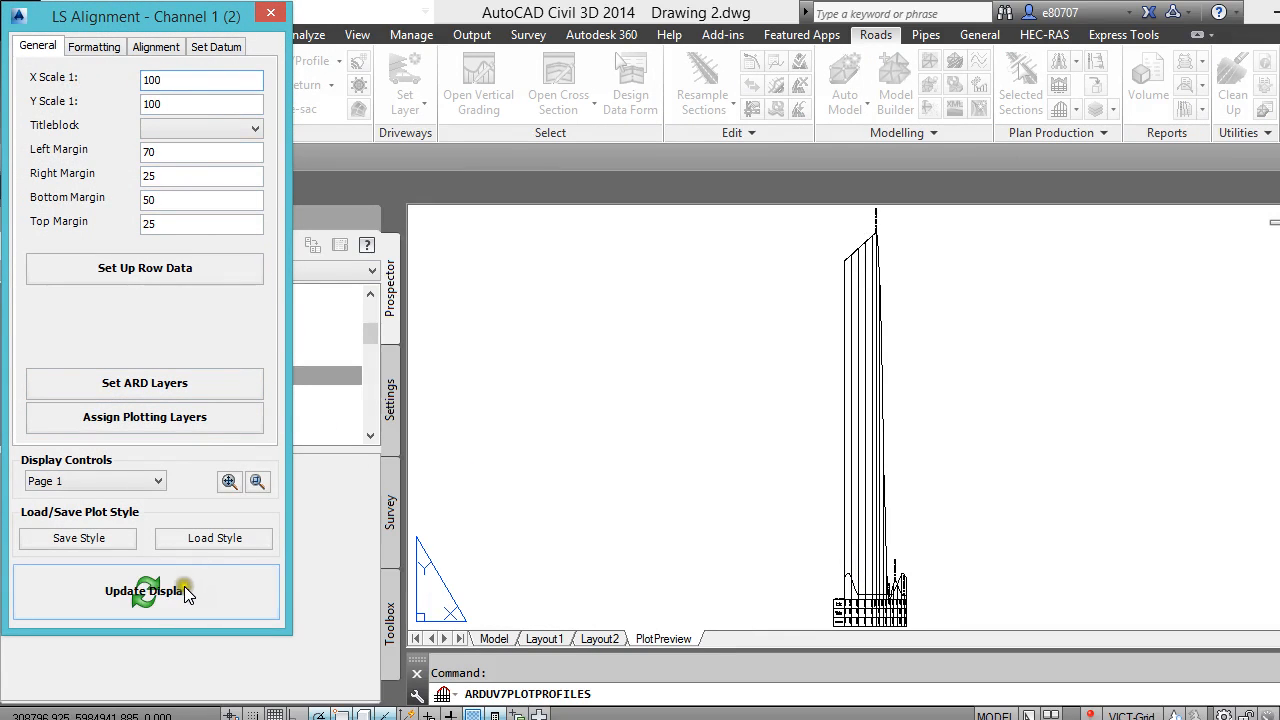
{"action": "left_click", "coordinate": [185, 594]}
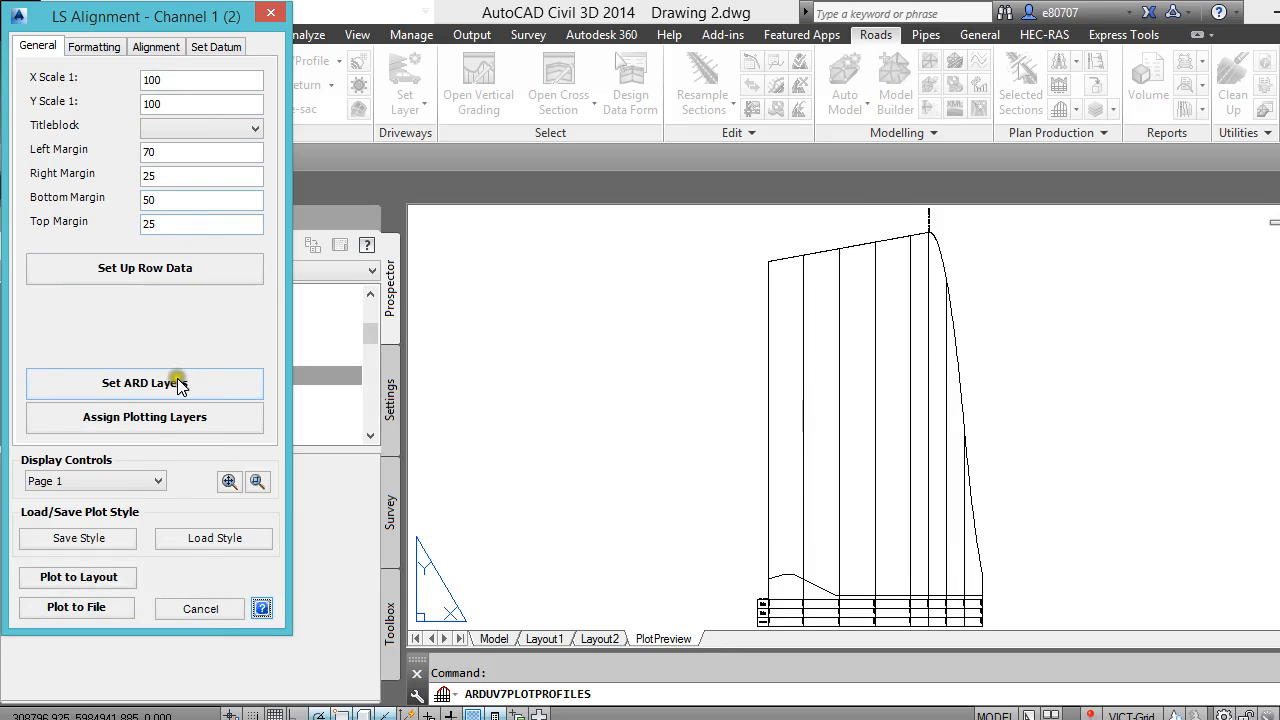
Set both the X and Y scales of the profile plot to 1:200 and refresh the preview
{"action": "left_click", "coordinate": [115, 481]}
{"action": "left_click", "coordinate": [82, 80]}
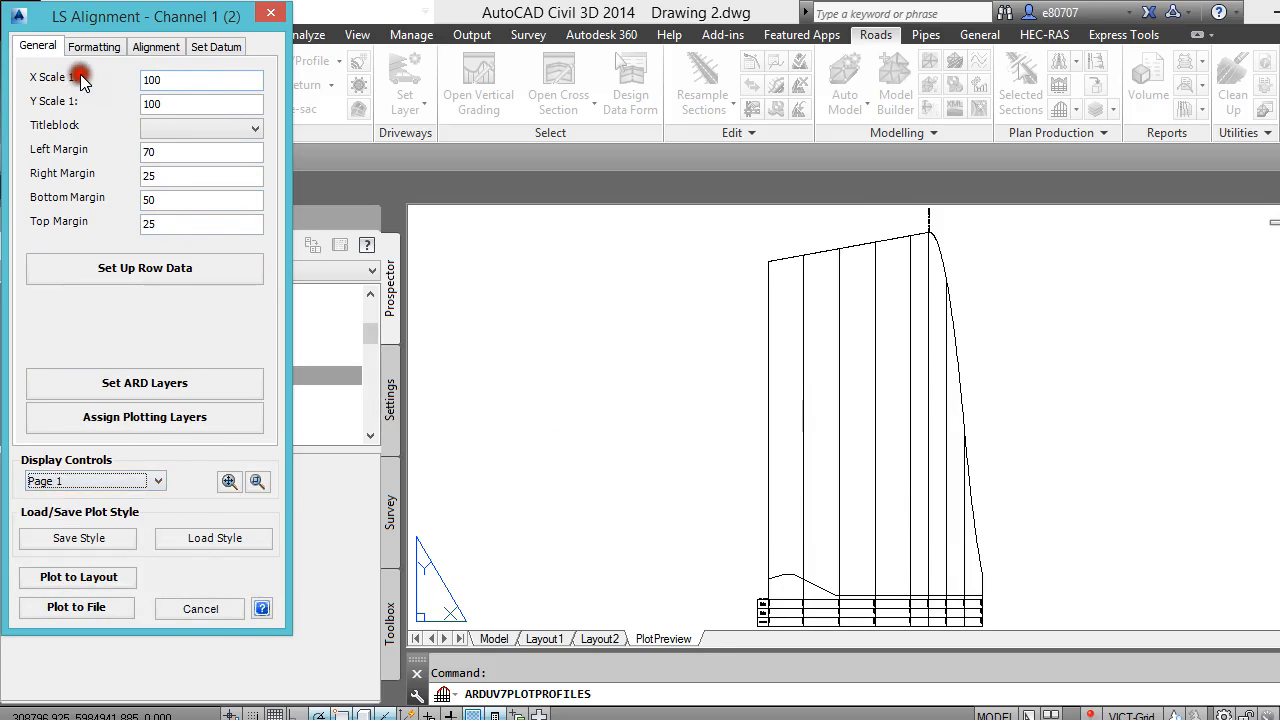
{"action": "left_click_drag", "start_coordinate": [165, 82], "coordinate": [57, 84]}
{"action": "type", "text": "2"}
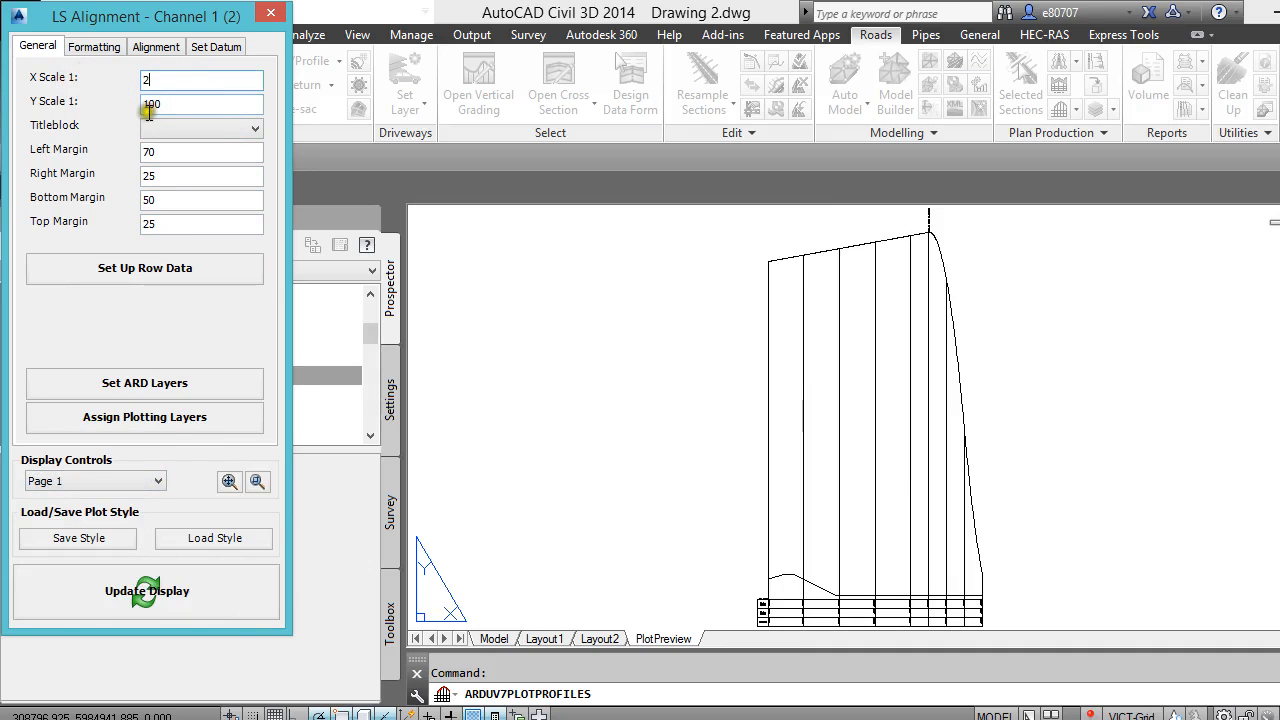
{"action": "type", "text": "00"}
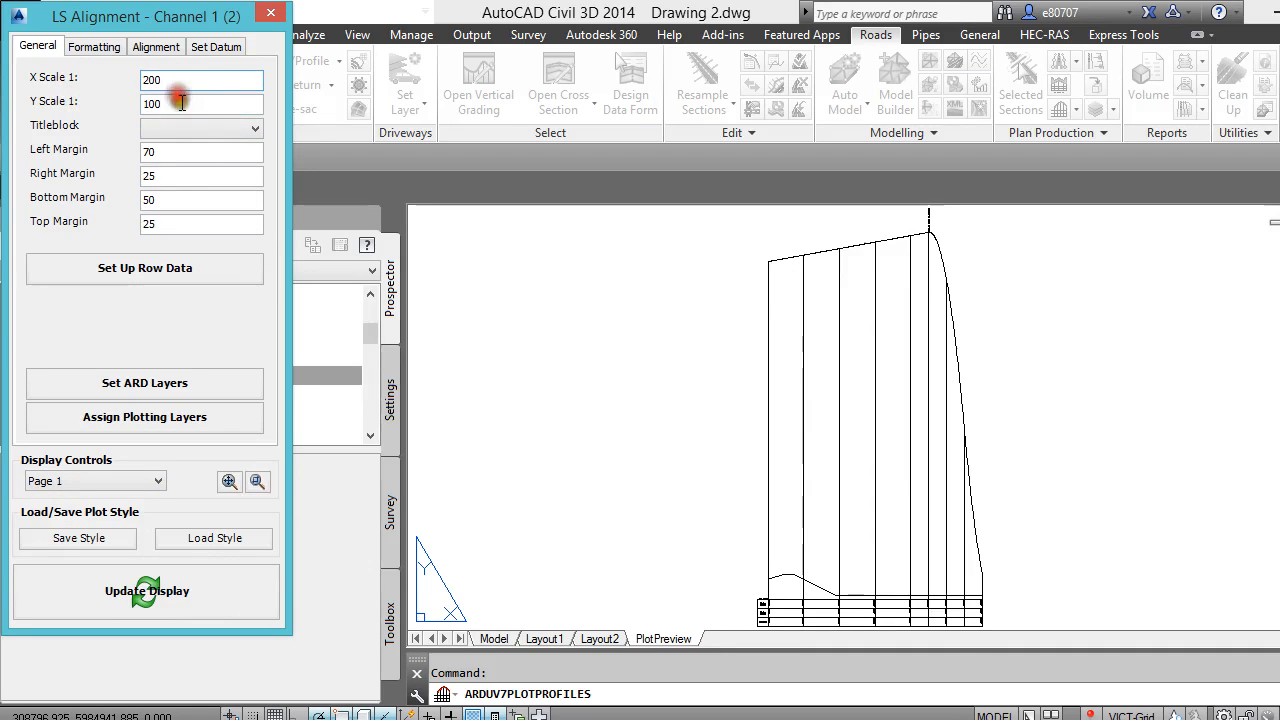
{"action": "left_click_drag", "start_coordinate": [182, 103], "coordinate": [45, 103]}
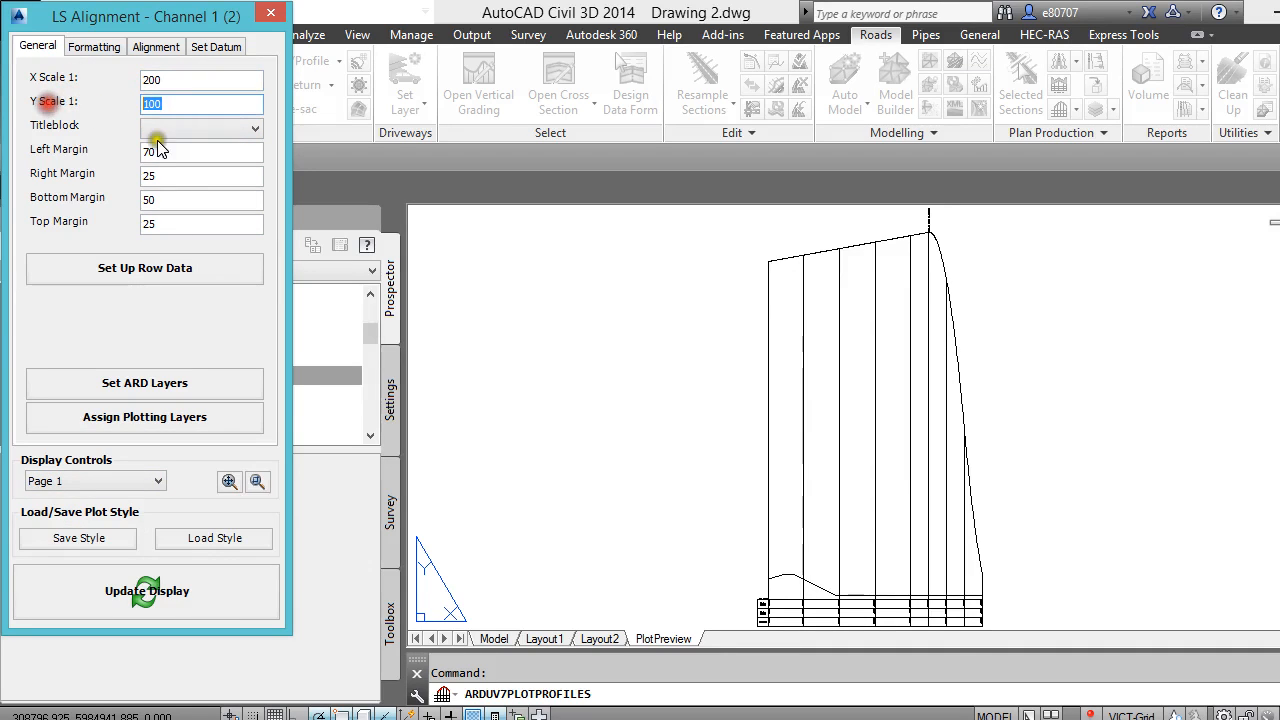
{"action": "left_click", "coordinate": [150, 591]}
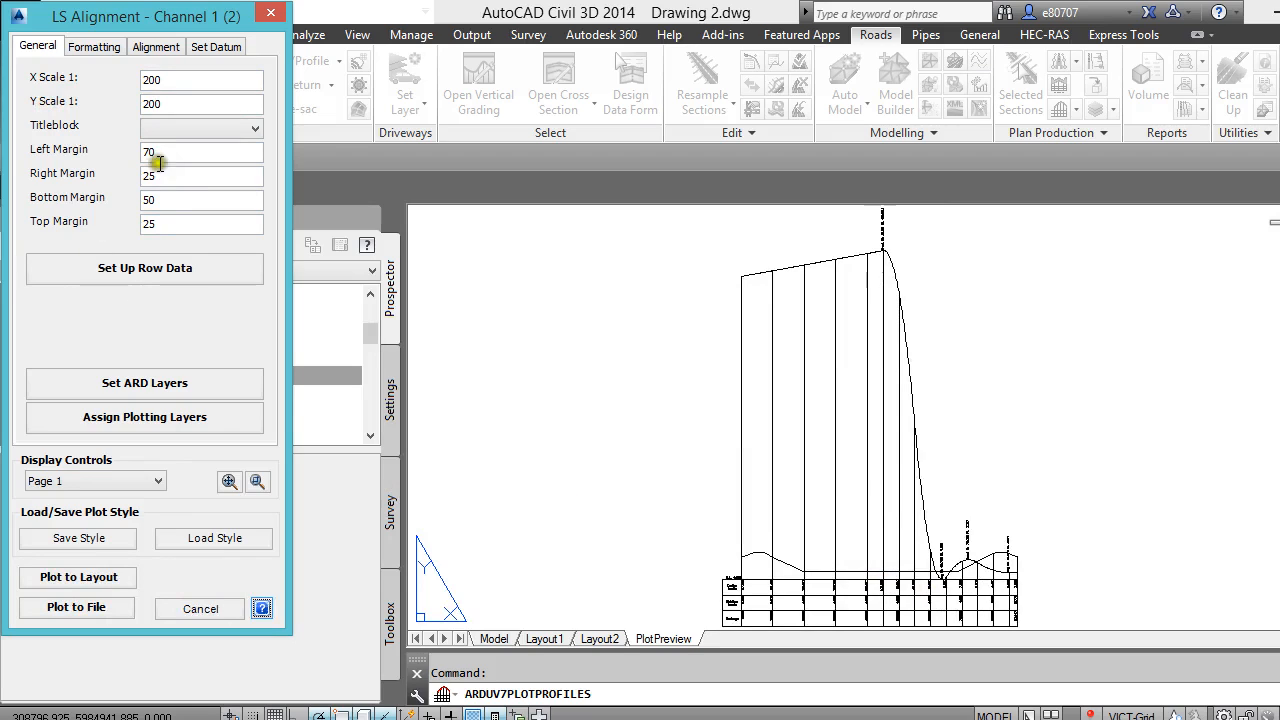
Set the profile plot's Y scale to 1:100 and refresh the preview
{"action": "double_click", "coordinate": [176, 104]}
{"action": "type", "text": "10"}
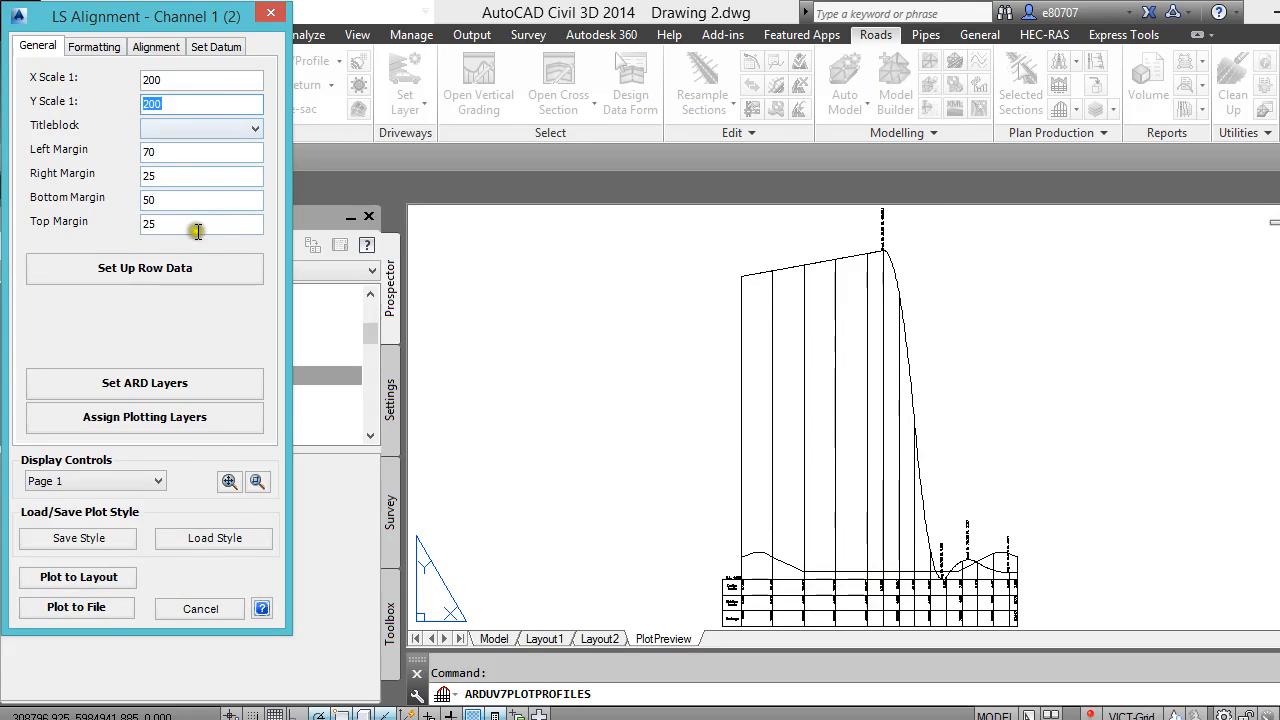
{"action": "type", "text": "0"}
{"action": "left_click", "coordinate": [207, 588]}
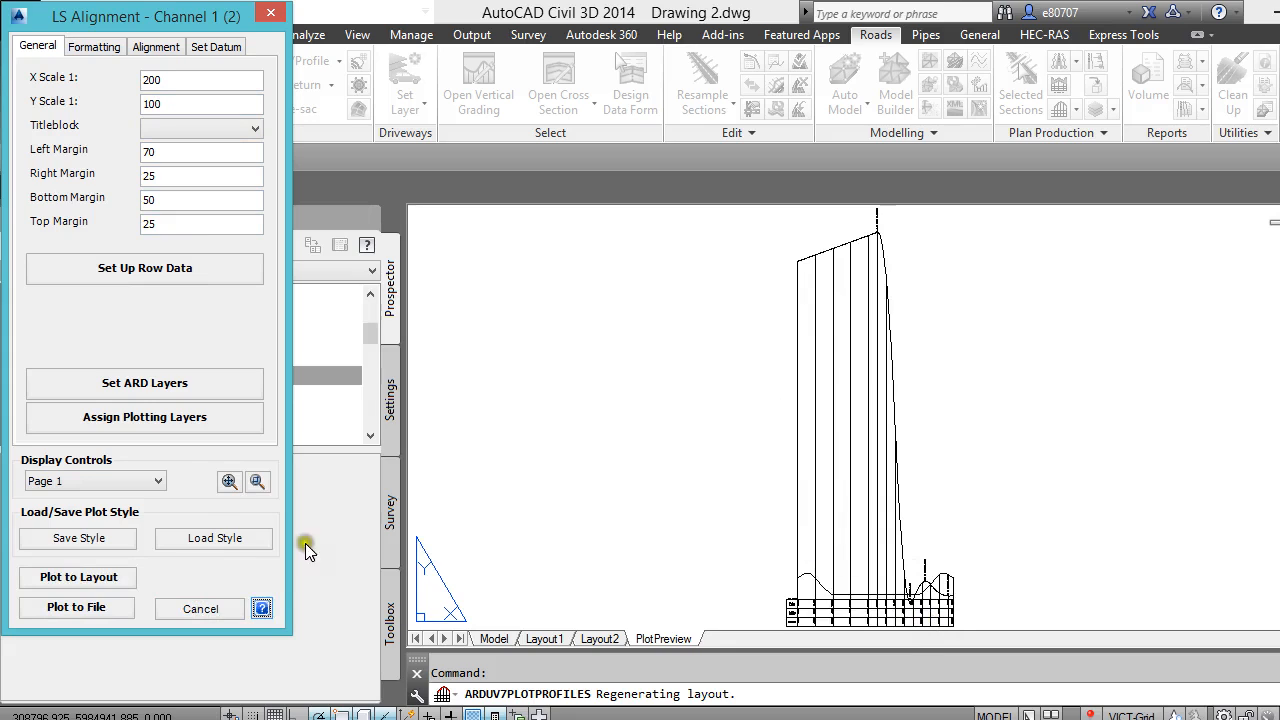
Load the A1-2014-x500-y100.lpl7 plot style and plot the profile to a layout
{"action": "left_click", "coordinate": [222, 532]}
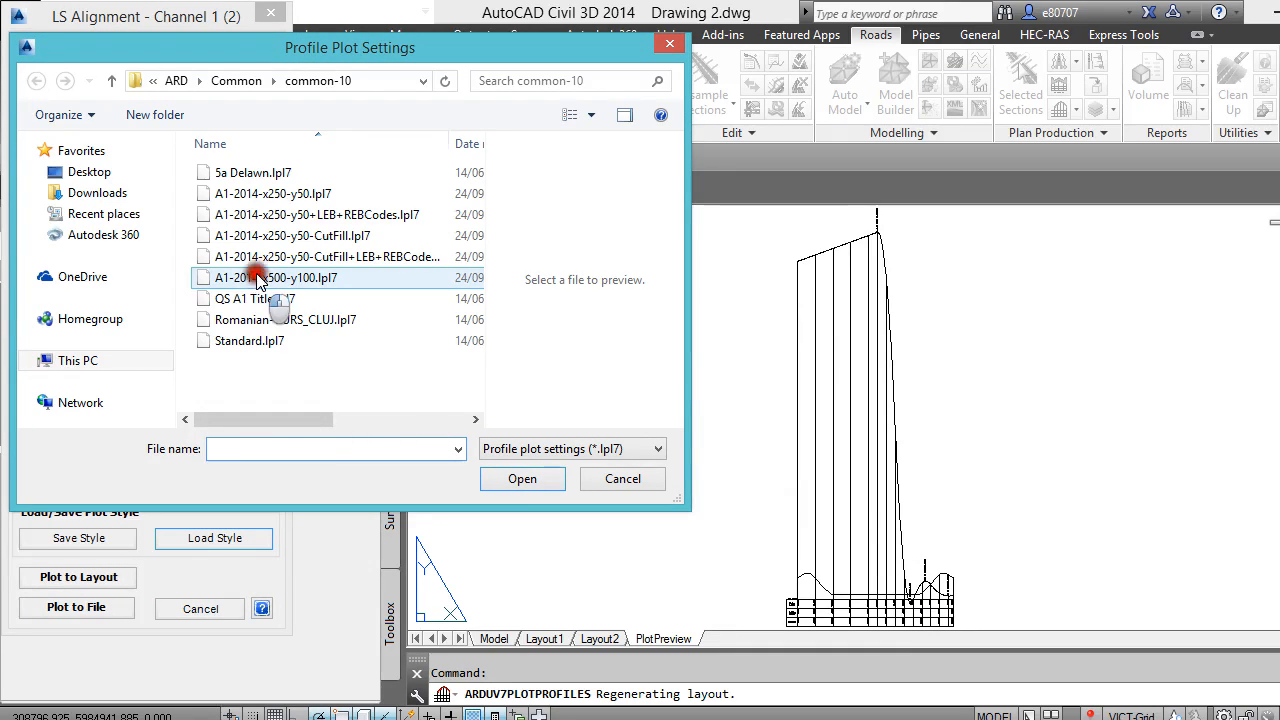
{"action": "left_click", "coordinate": [268, 280]}
{"action": "left_click", "coordinate": [500, 480]}
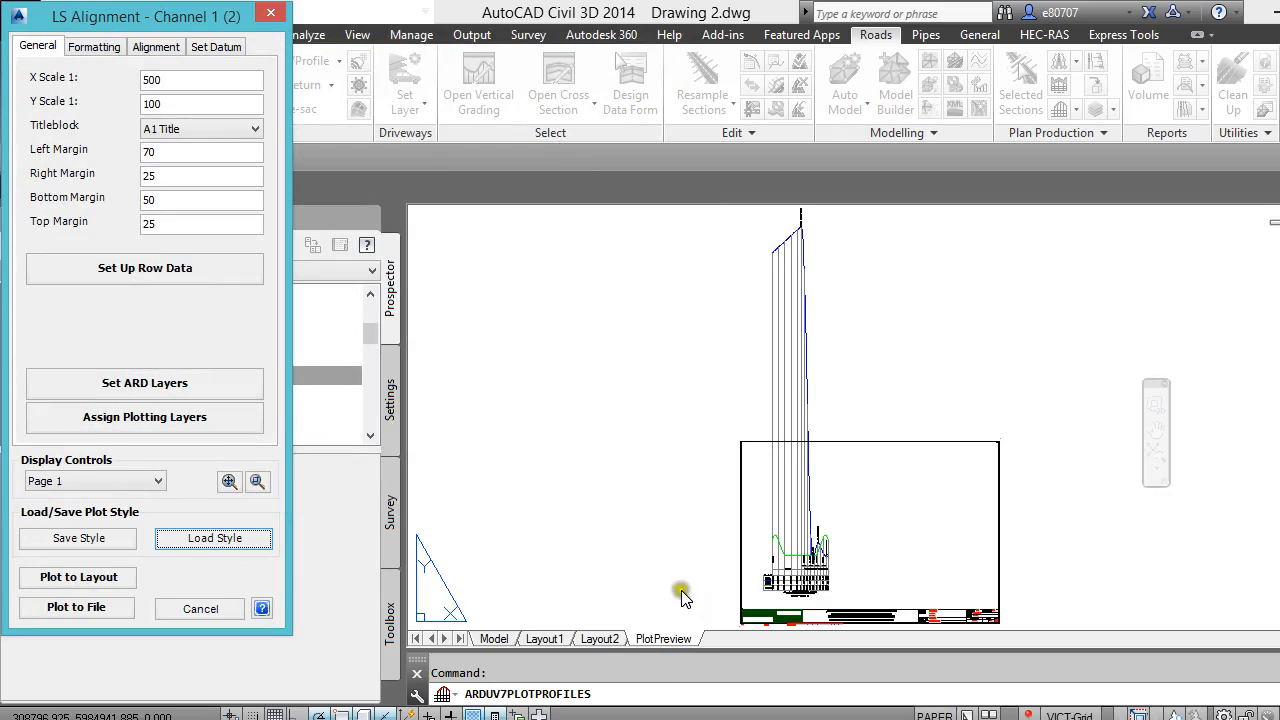
{"action": "left_click", "coordinate": [80, 578]}
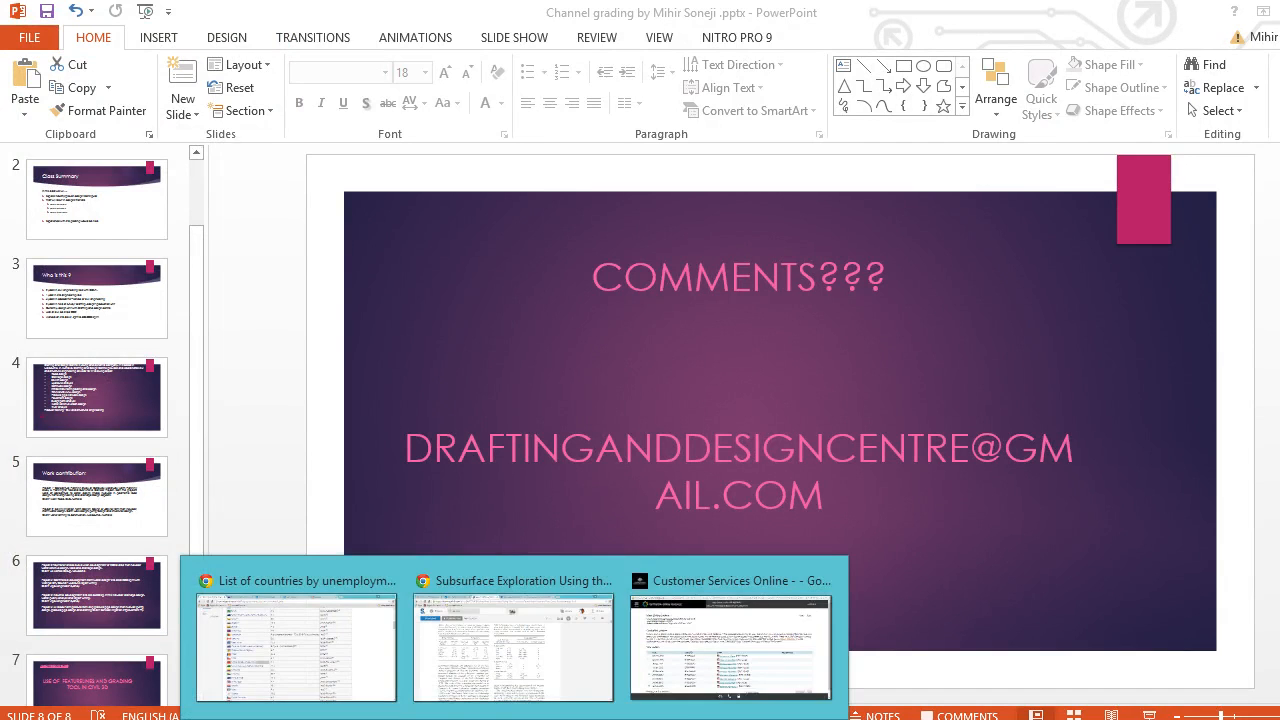
{"action": "left_click", "coordinate": [700, 657]}
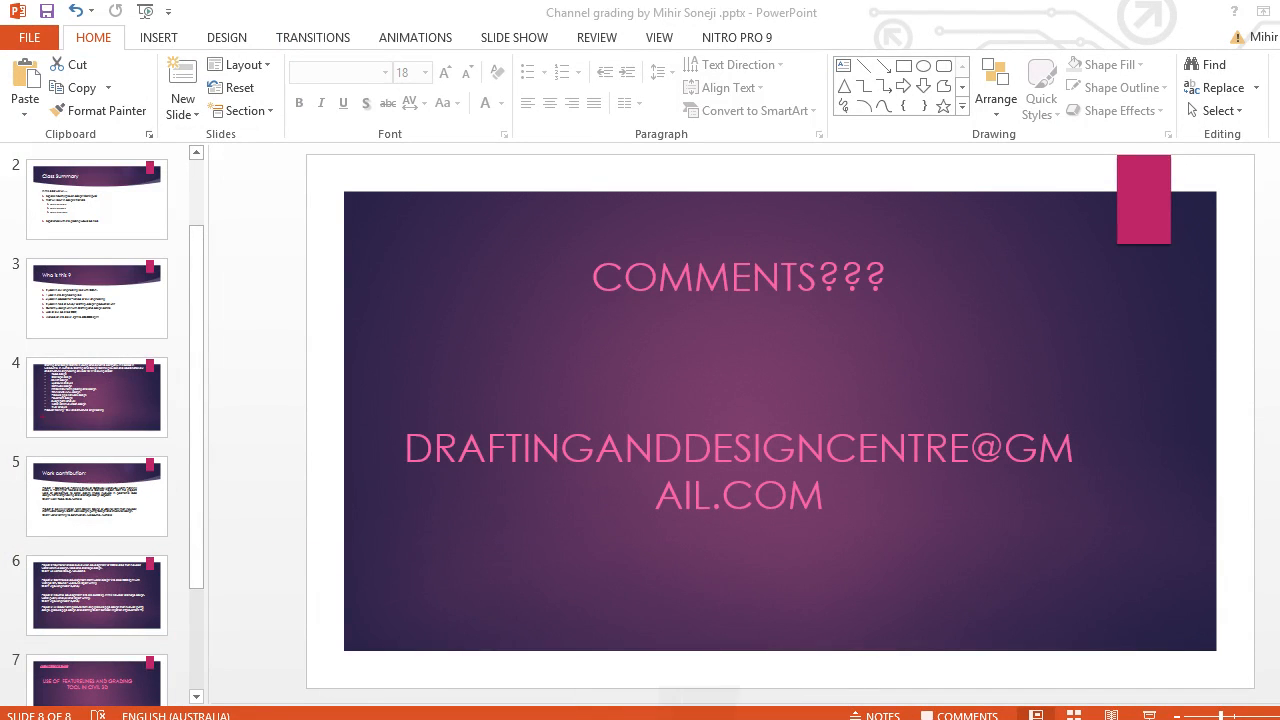
Erase the plan viewport above the plotted profile on the Alignment - Channel 1 (2)-PROFILE-1 layout
{"action": "scroll", "coordinate": [778, 540], "scroll_direction": "up", "scroll_amount": 4}
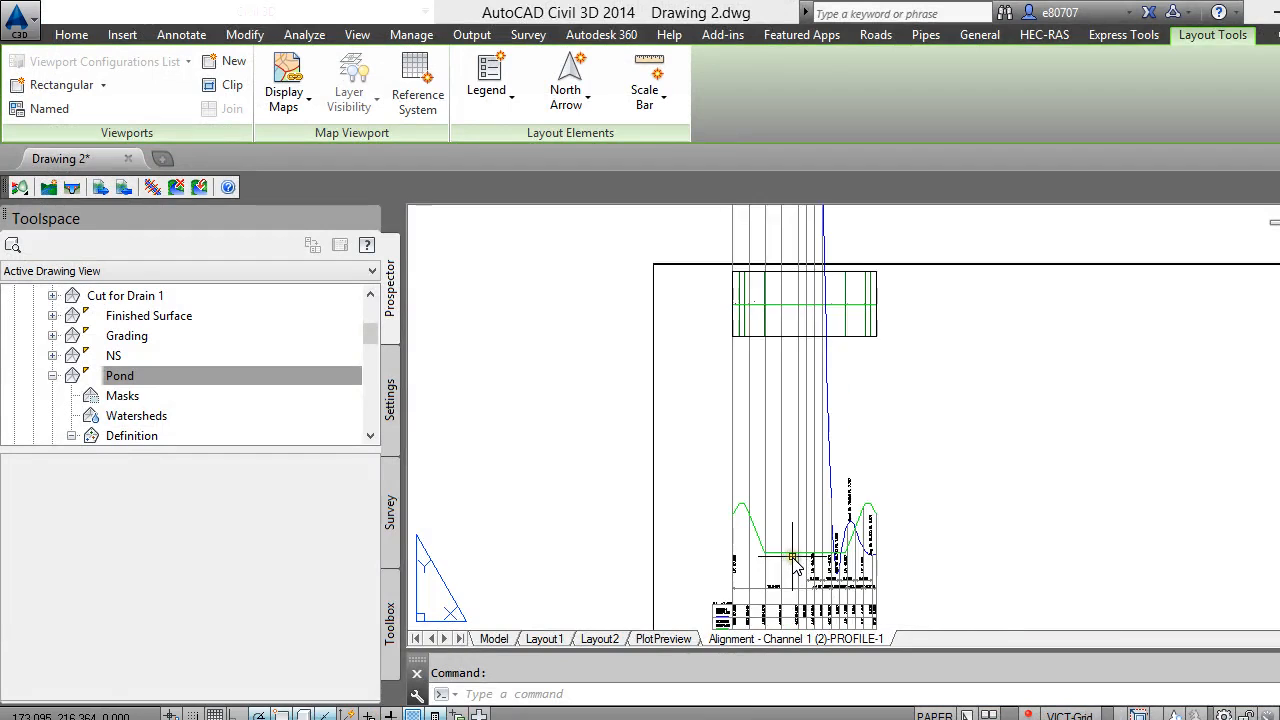
{"action": "scroll", "coordinate": [600, 414], "scroll_direction": "down", "scroll_amount": 2}
{"action": "scroll", "coordinate": [671, 288], "scroll_direction": "up", "scroll_amount": 1}
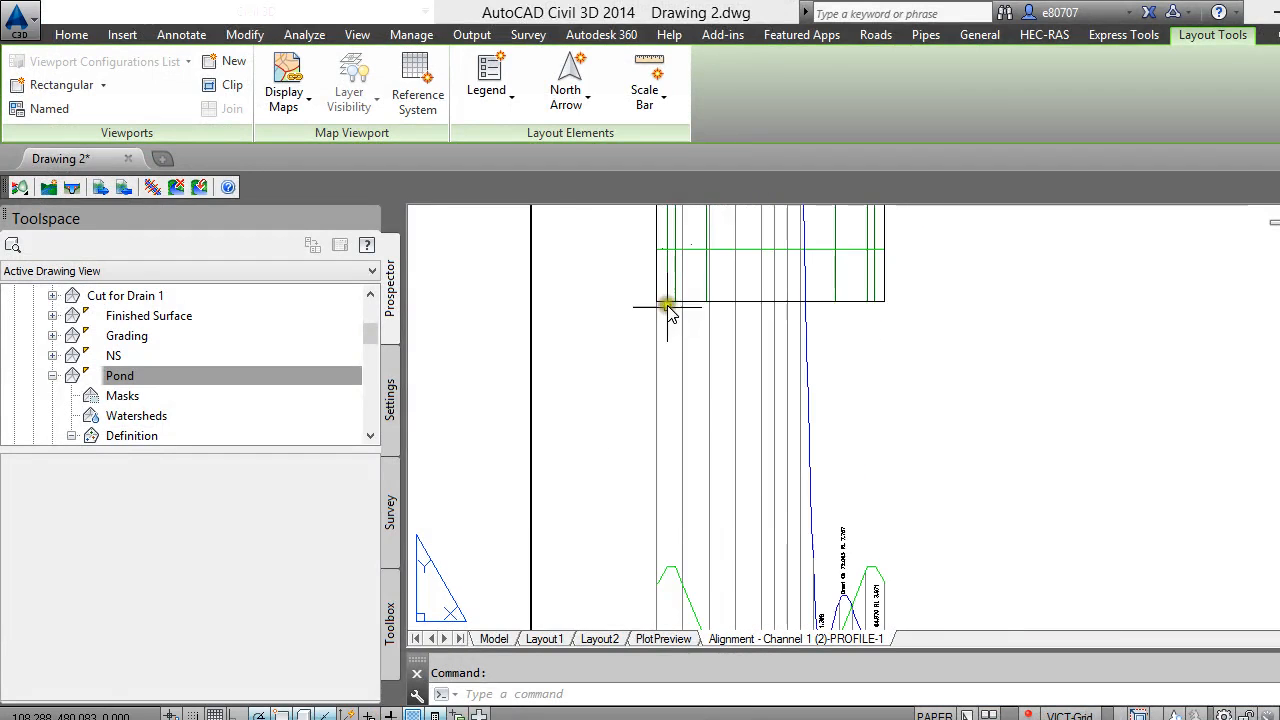
{"action": "scroll", "coordinate": [670, 295], "scroll_direction": "down", "scroll_amount": 3}
{"action": "scroll", "coordinate": [674, 290], "scroll_direction": "up", "scroll_amount": 4}
{"action": "left_click", "coordinate": [776, 297]}
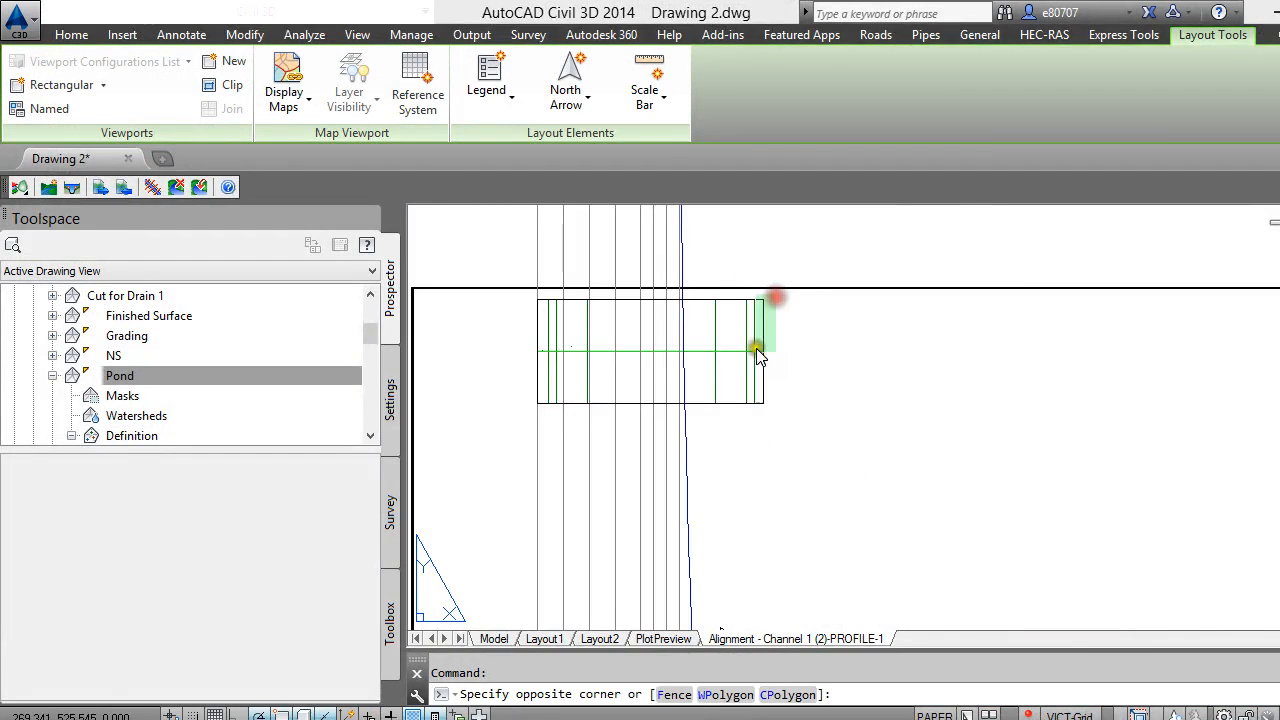
{"action": "left_click", "coordinate": [722, 440]}
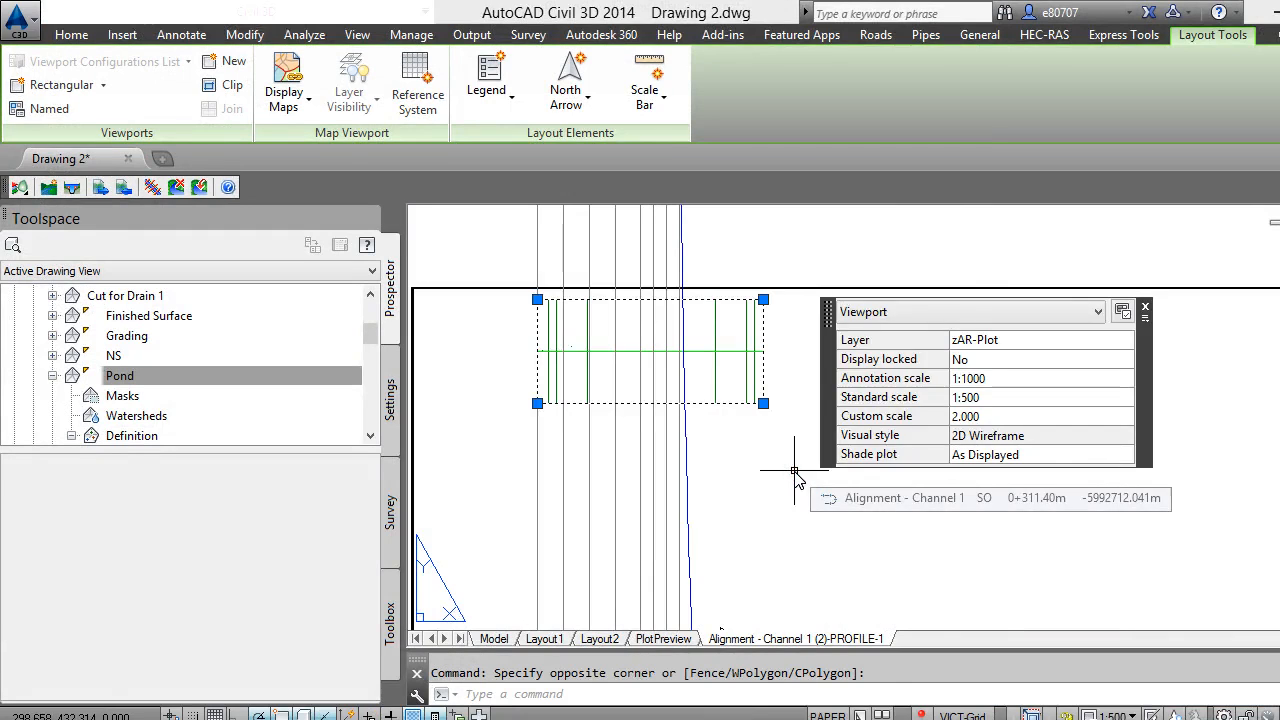
{"action": "key", "text": "Delete"}
Try erasing the tall vertical chainage lines and the blue design line above the pond profile on the layout
{"action": "scroll", "coordinate": [760, 425], "scroll_direction": "down", "scroll_amount": 3}
{"action": "scroll", "coordinate": [715, 250], "scroll_direction": "up", "scroll_amount": 4}
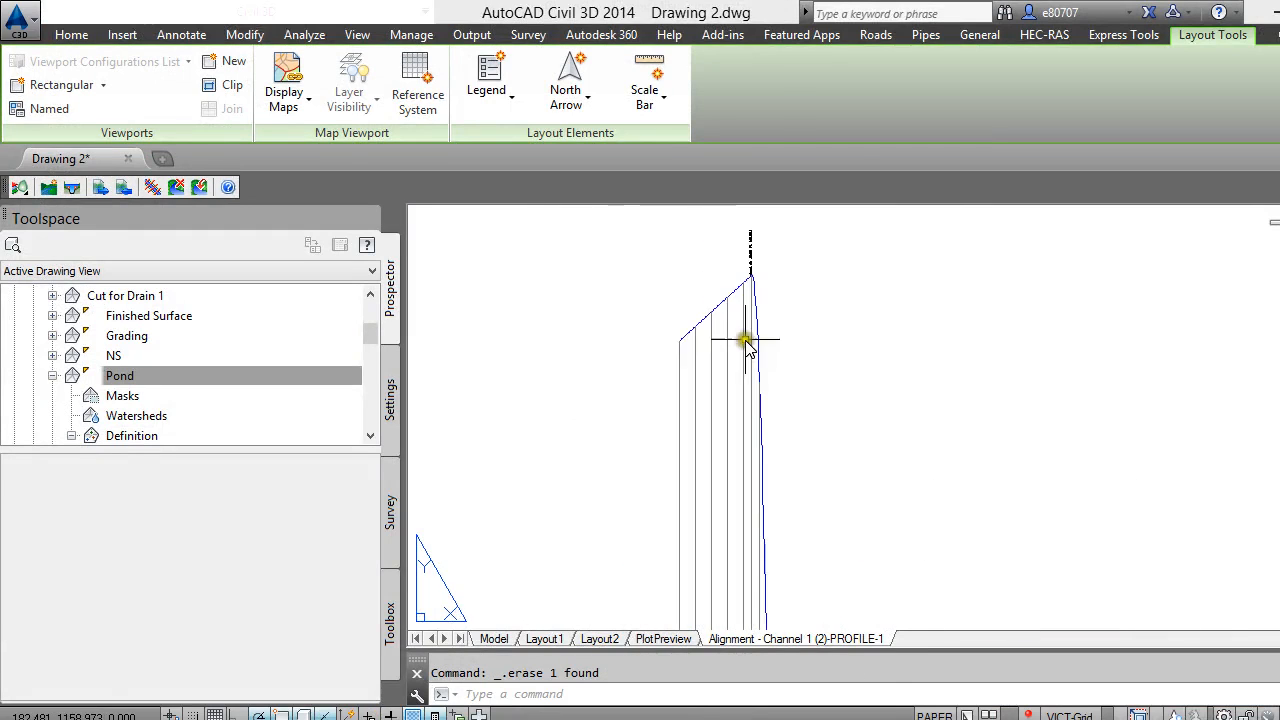
{"action": "scroll", "coordinate": [685, 360], "scroll_direction": "down", "scroll_amount": 1}
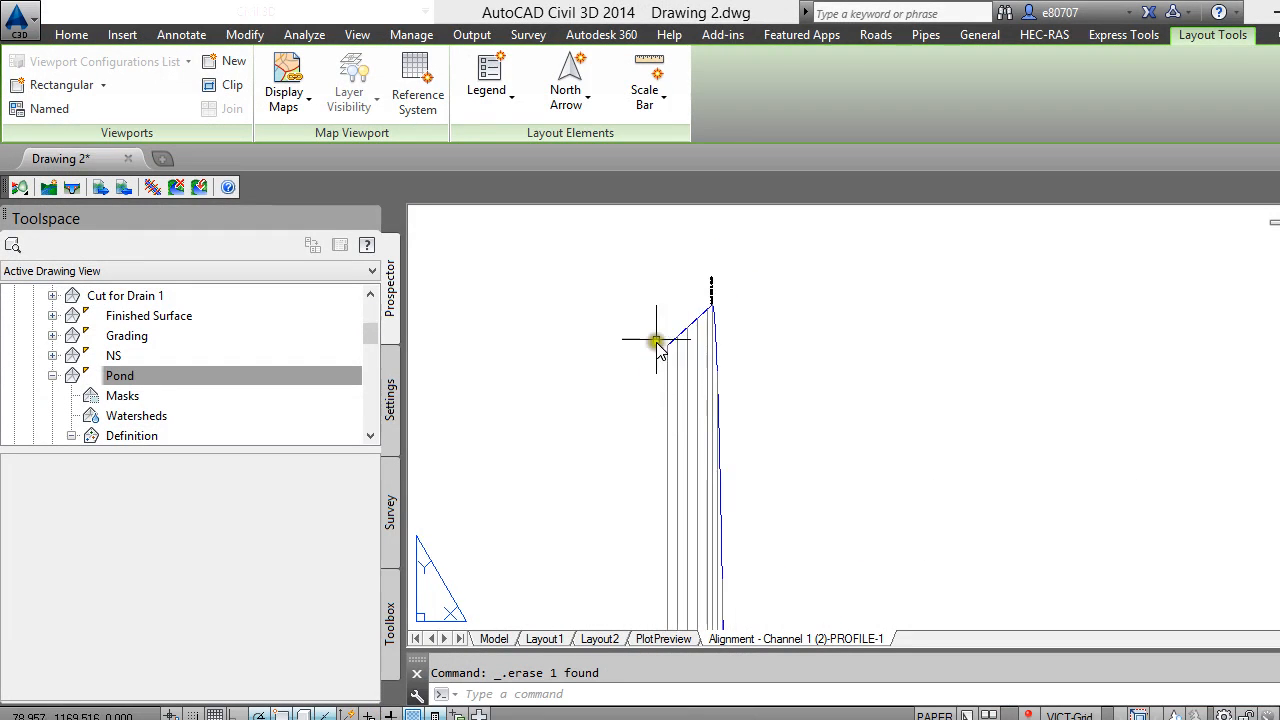
{"action": "scroll", "coordinate": [660, 355], "scroll_direction": "up", "scroll_amount": 3}
{"action": "scroll", "coordinate": [583, 266], "scroll_direction": "down", "scroll_amount": 5}
{"action": "scroll", "coordinate": [645, 595], "scroll_direction": "up", "scroll_amount": 4}
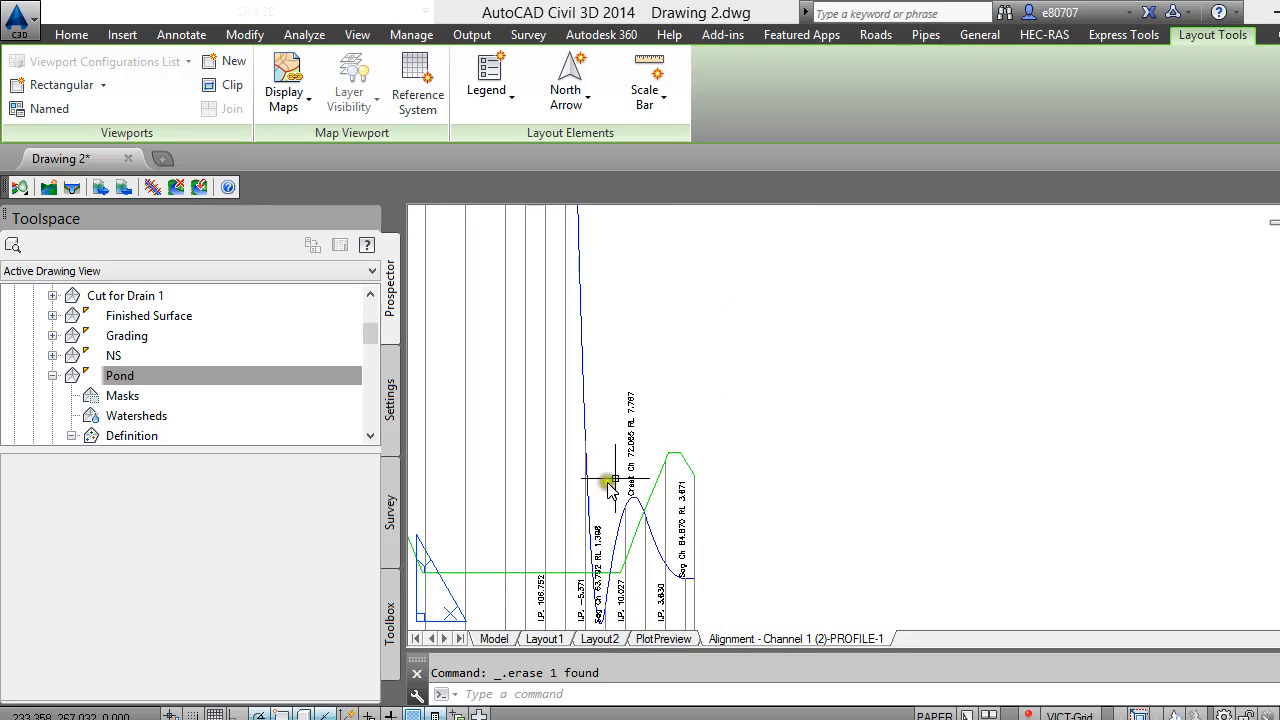
{"action": "scroll", "coordinate": [686, 510], "scroll_direction": "down", "scroll_amount": 4}
{"action": "scroll", "coordinate": [686, 490], "scroll_direction": "up", "scroll_amount": 2}
{"action": "left_click", "coordinate": [698, 287]}
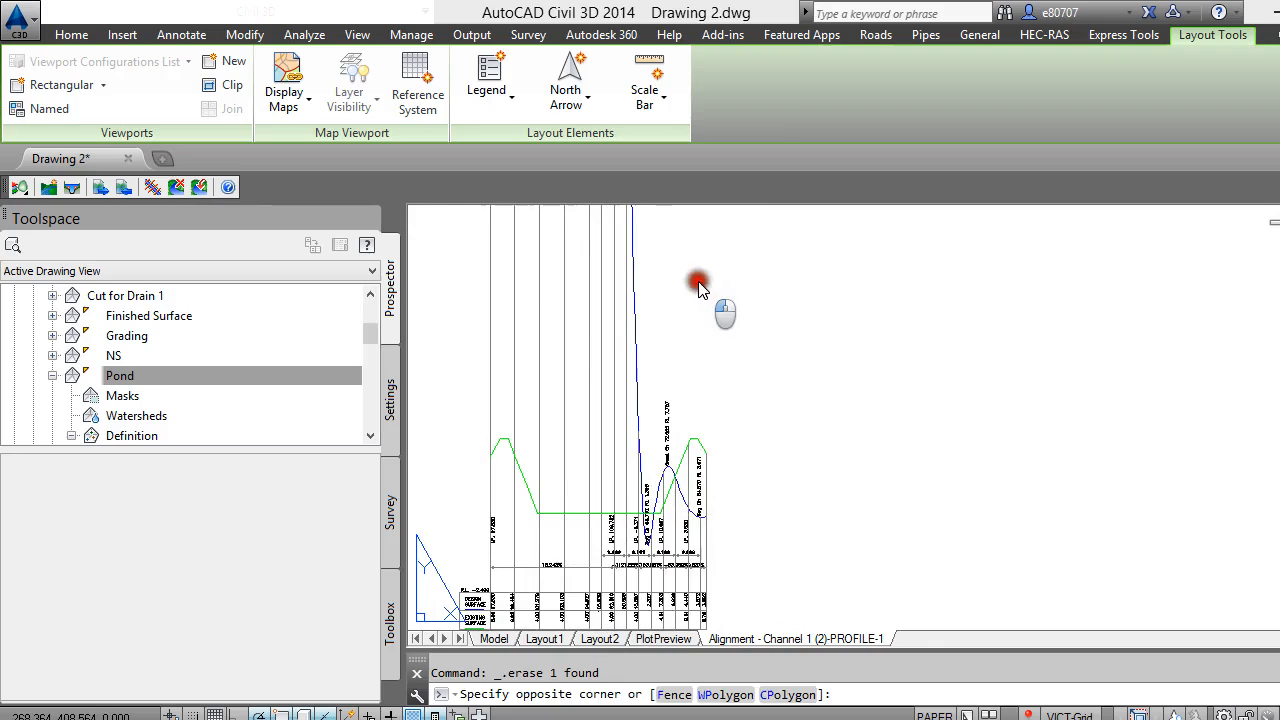
{"action": "left_click", "coordinate": [439, 326]}
{"action": "key", "text": "Delete"}
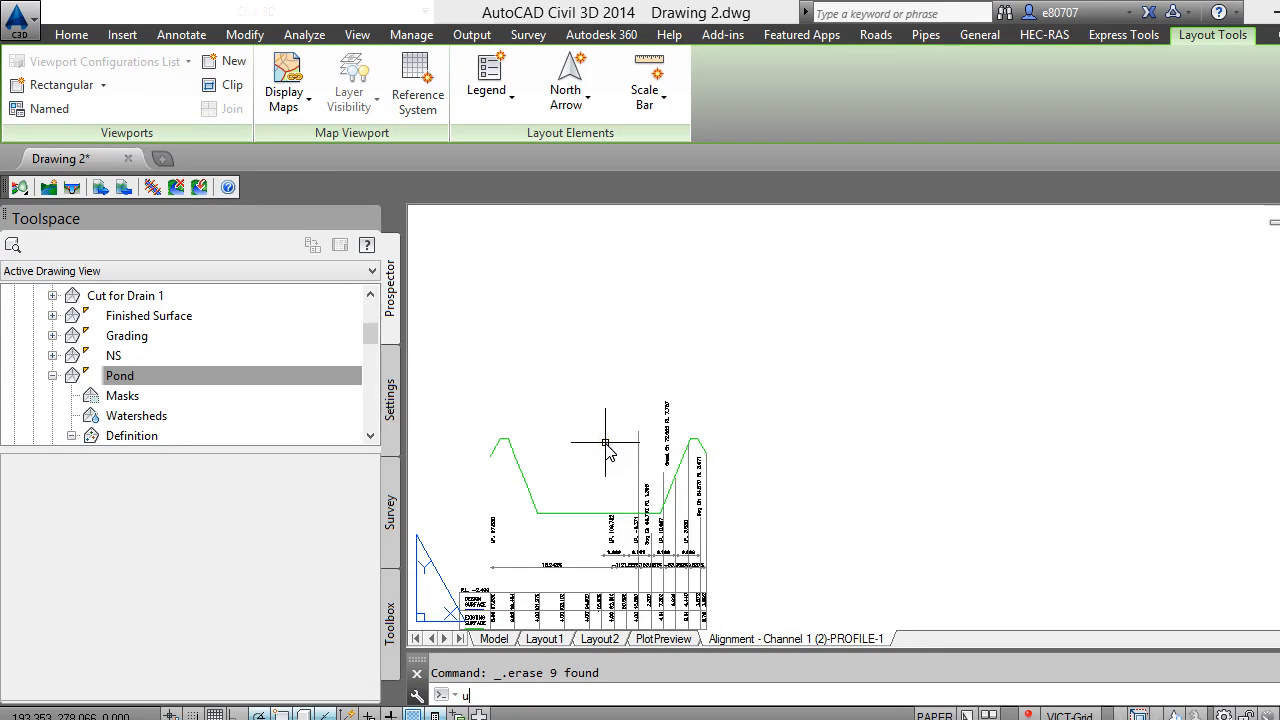
Copy the entire plotted profile to the clipboard with the data table's lower-left corner as base point
{"action": "scroll", "coordinate": [605, 443], "scroll_direction": "up", "scroll_amount": 5}
{"action": "scroll", "coordinate": [605, 443], "scroll_direction": "down", "scroll_amount": 5}
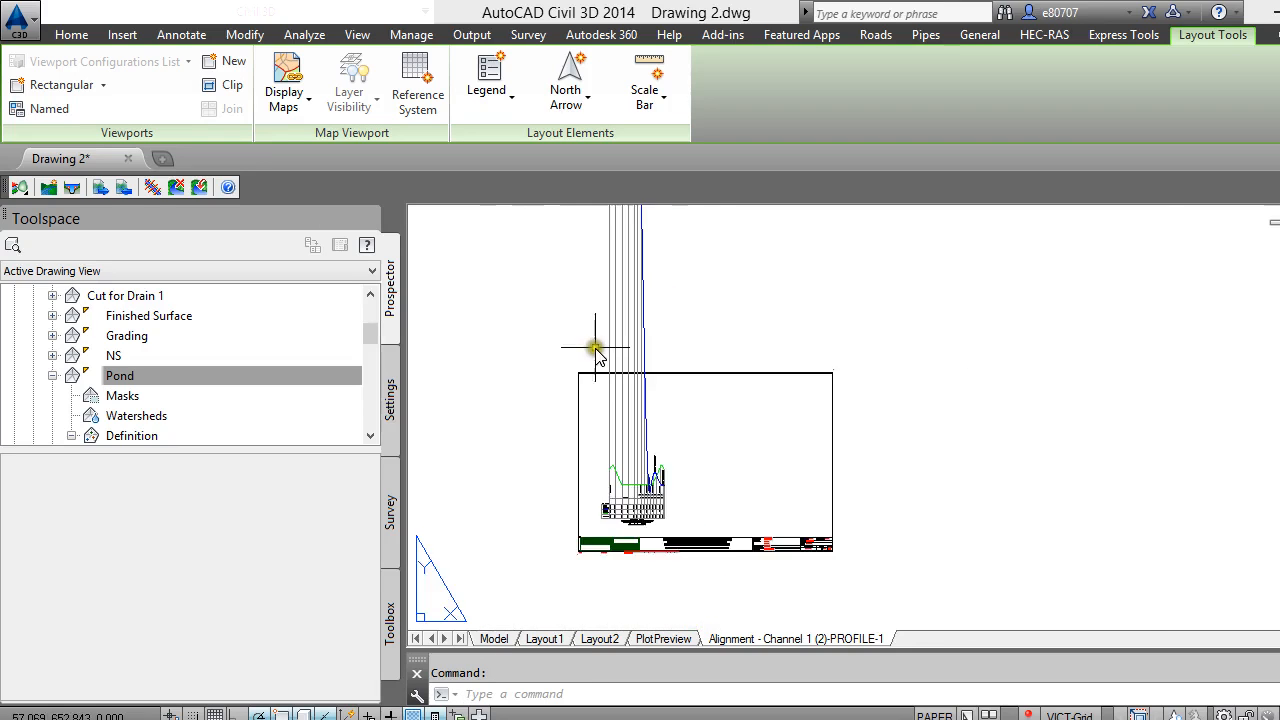
{"action": "left_click", "coordinate": [735, 428]}
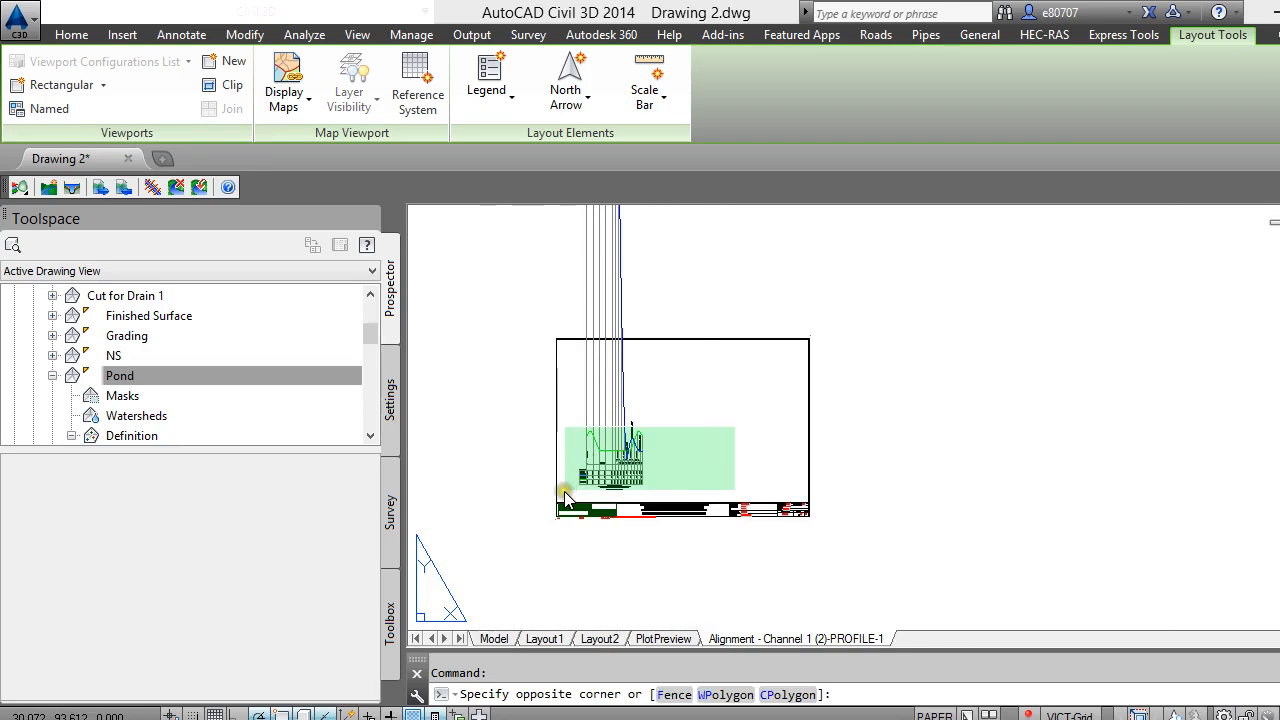
{"action": "left_click", "coordinate": [583, 478]}
{"action": "scroll", "coordinate": [585, 480], "scroll_direction": "up", "scroll_amount": 5}
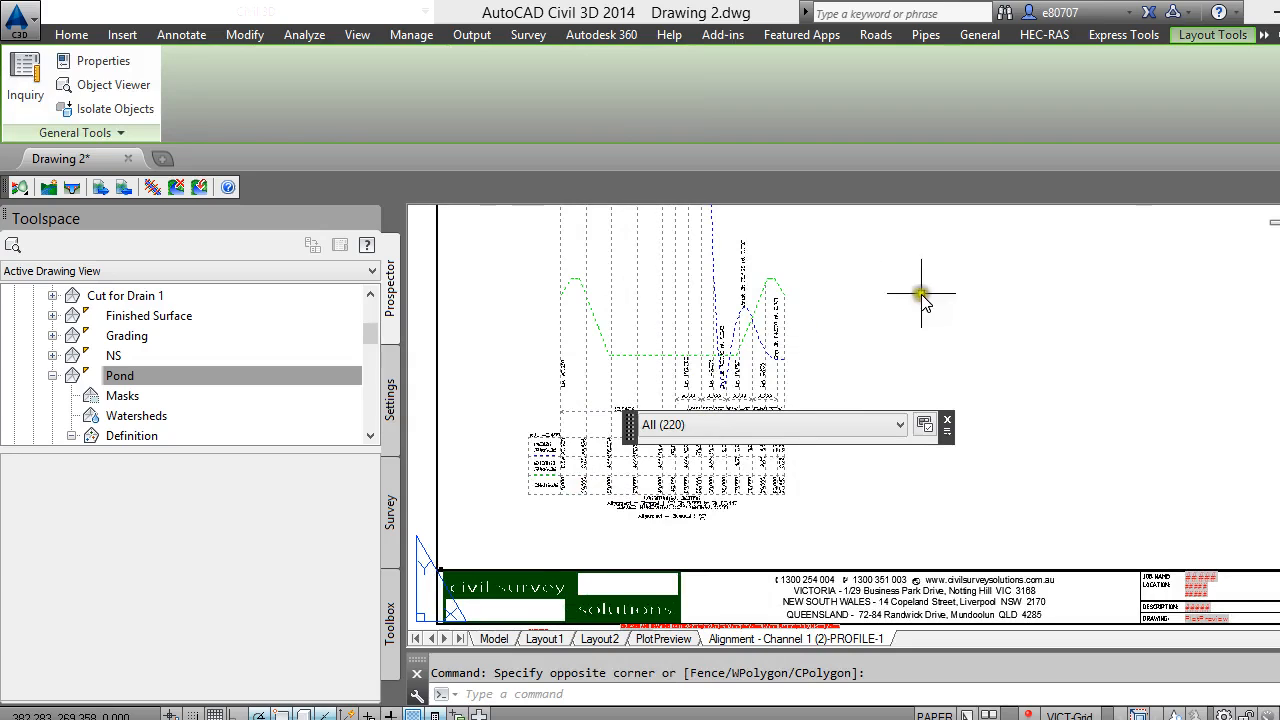
{"action": "right_click", "coordinate": [496, 468]}
{"action": "left_click", "coordinate": [541, 545]}
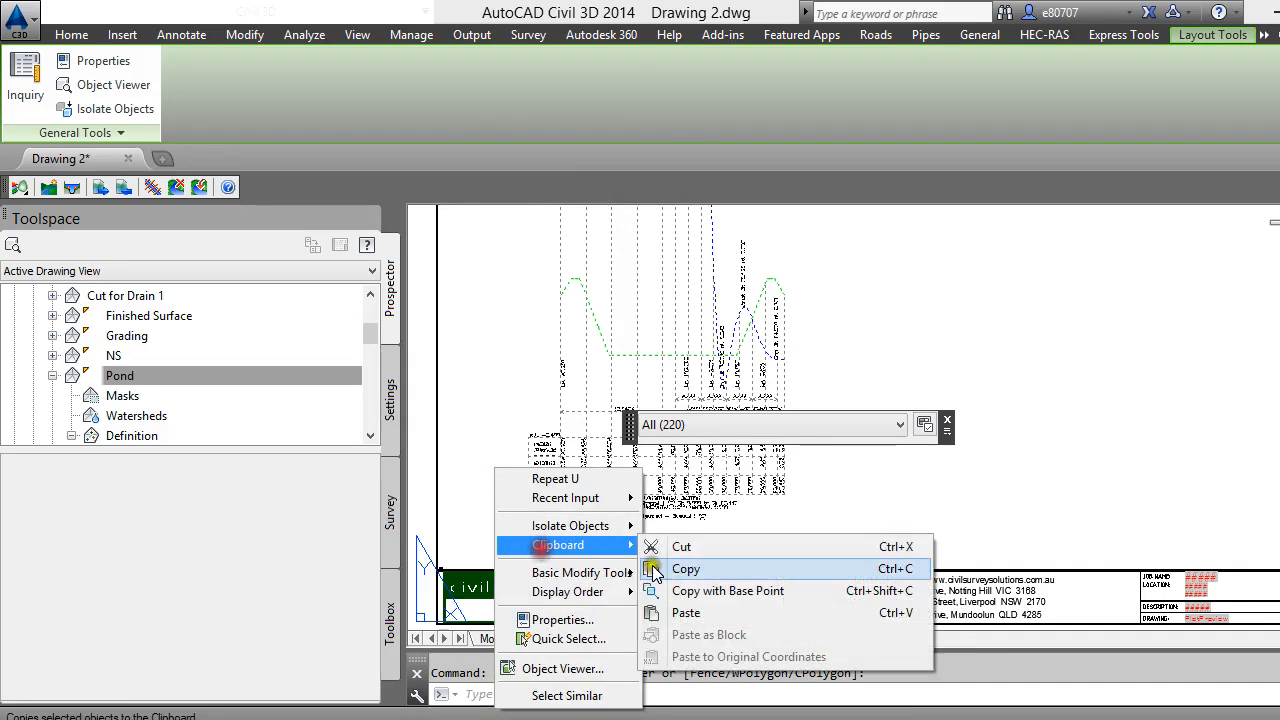
{"action": "left_click", "coordinate": [690, 590]}
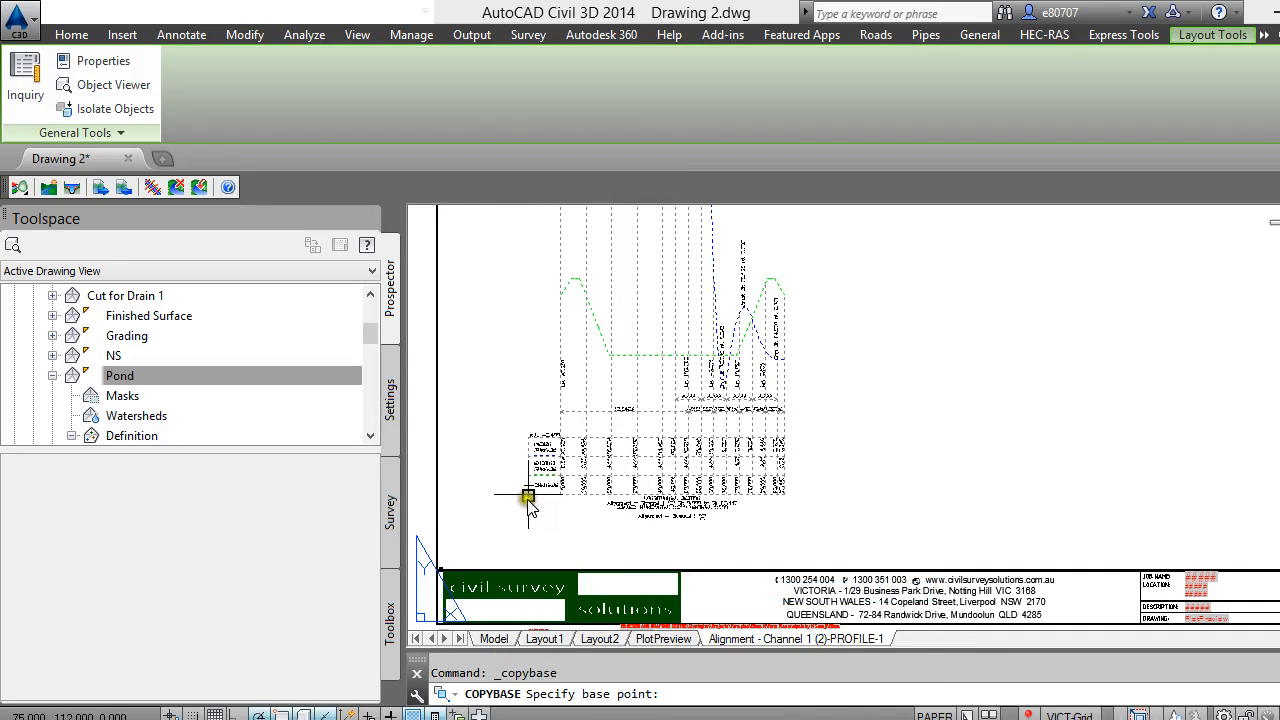
{"action": "left_click", "coordinate": [528, 496]}
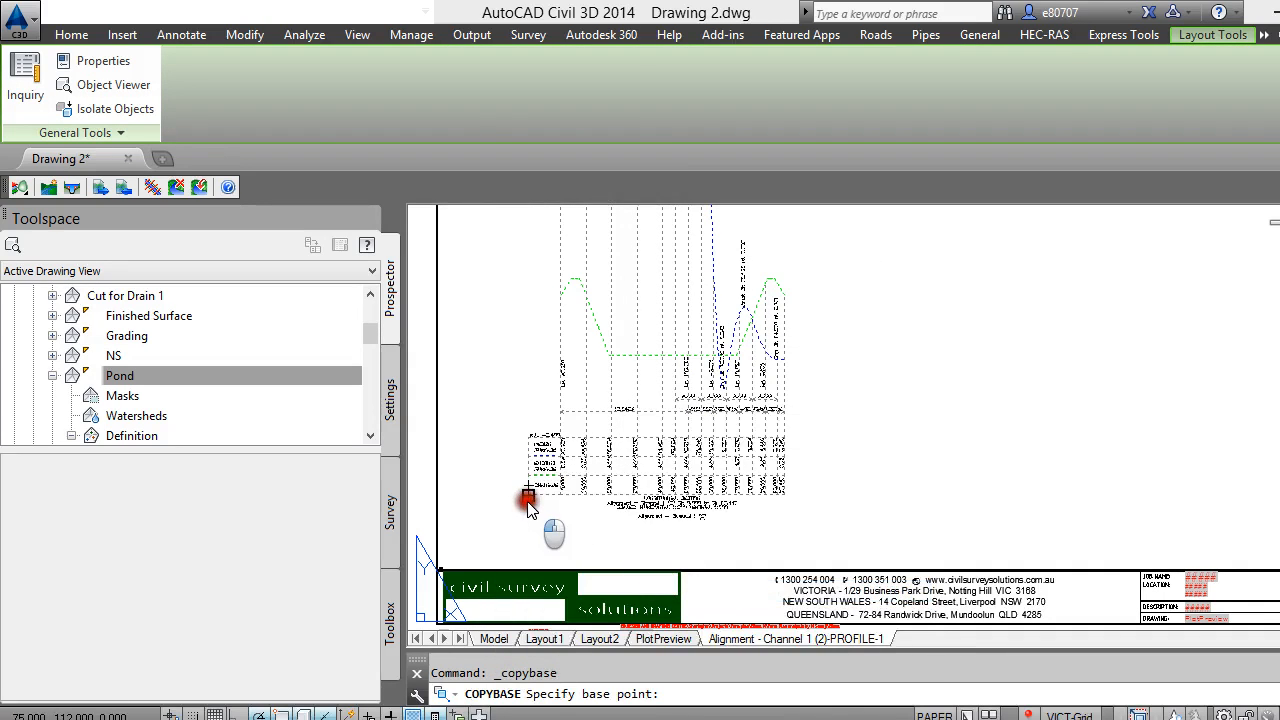
Paste the copied profile into model space, in the empty area to the right of the site plan
{"action": "left_click", "coordinate": [494, 638]}
{"action": "scroll", "coordinate": [505, 460], "scroll_direction": "down", "scroll_amount": 5}
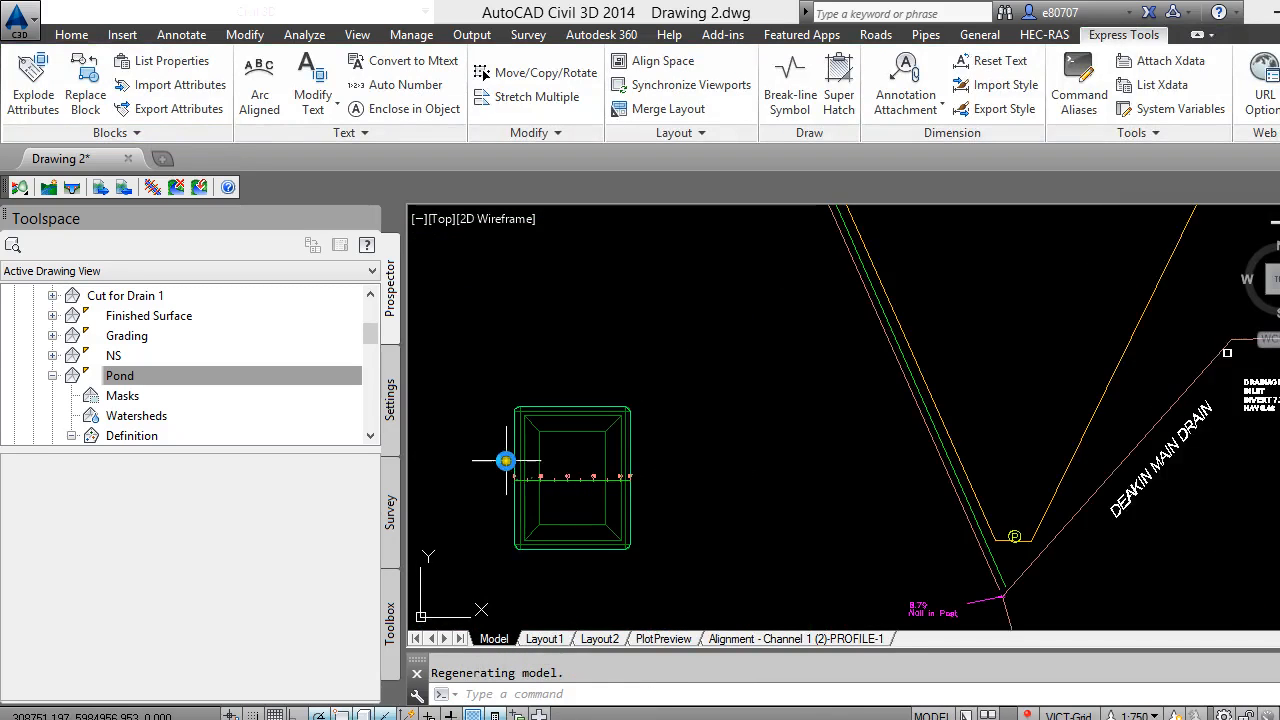
{"action": "scroll", "coordinate": [505, 460], "scroll_direction": "down", "scroll_amount": 3}
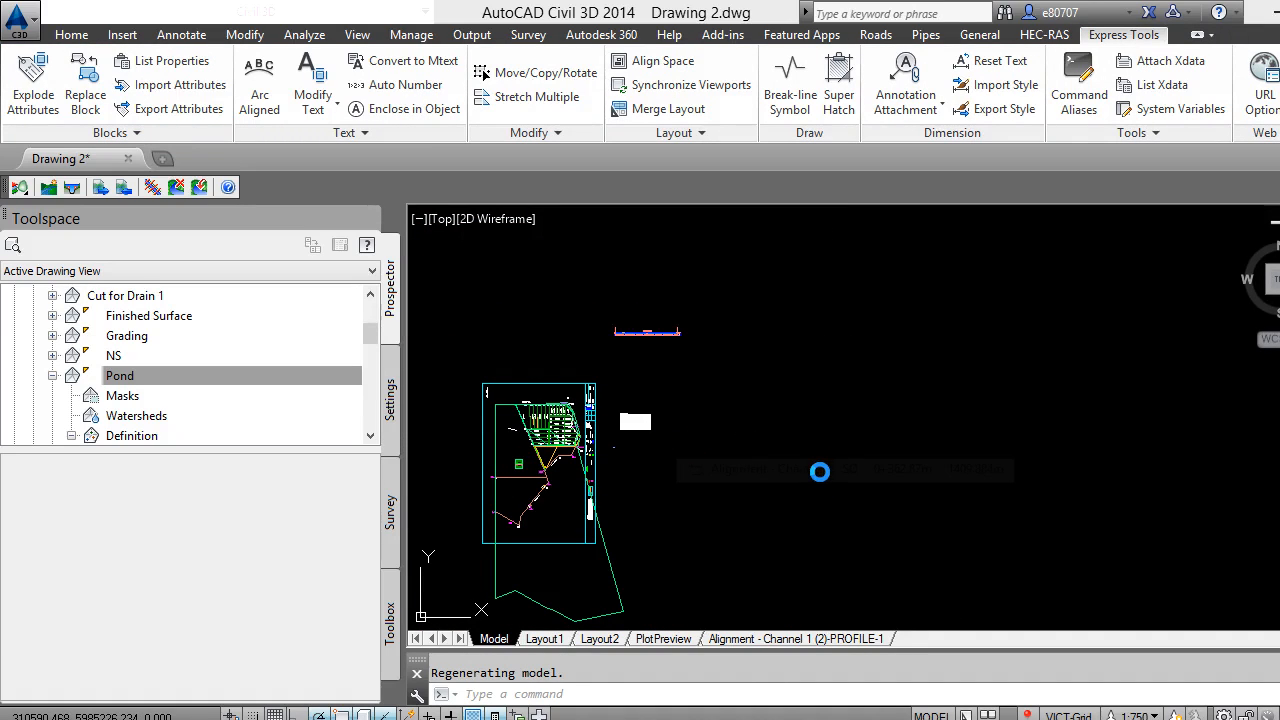
{"action": "key", "text": "ctrl+v"}
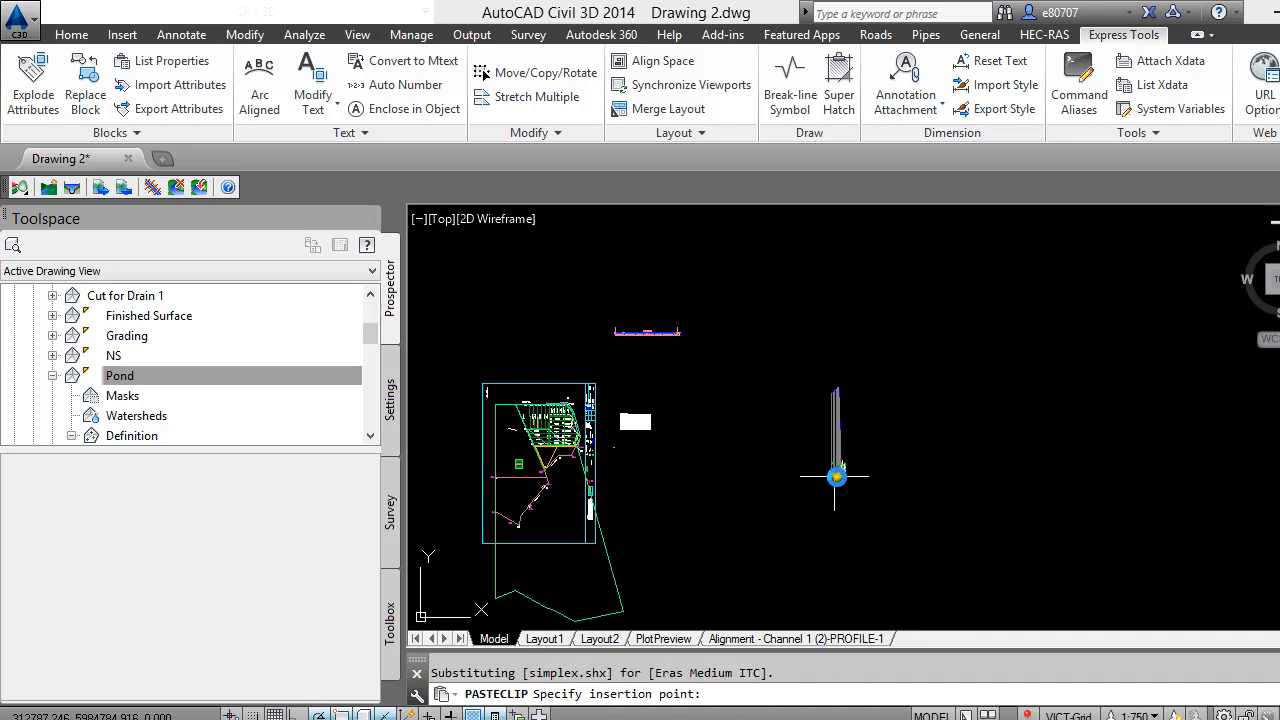
{"action": "left_click", "coordinate": [770, 434]}
{"action": "scroll", "coordinate": [765, 432], "scroll_direction": "up", "scroll_amount": 6}
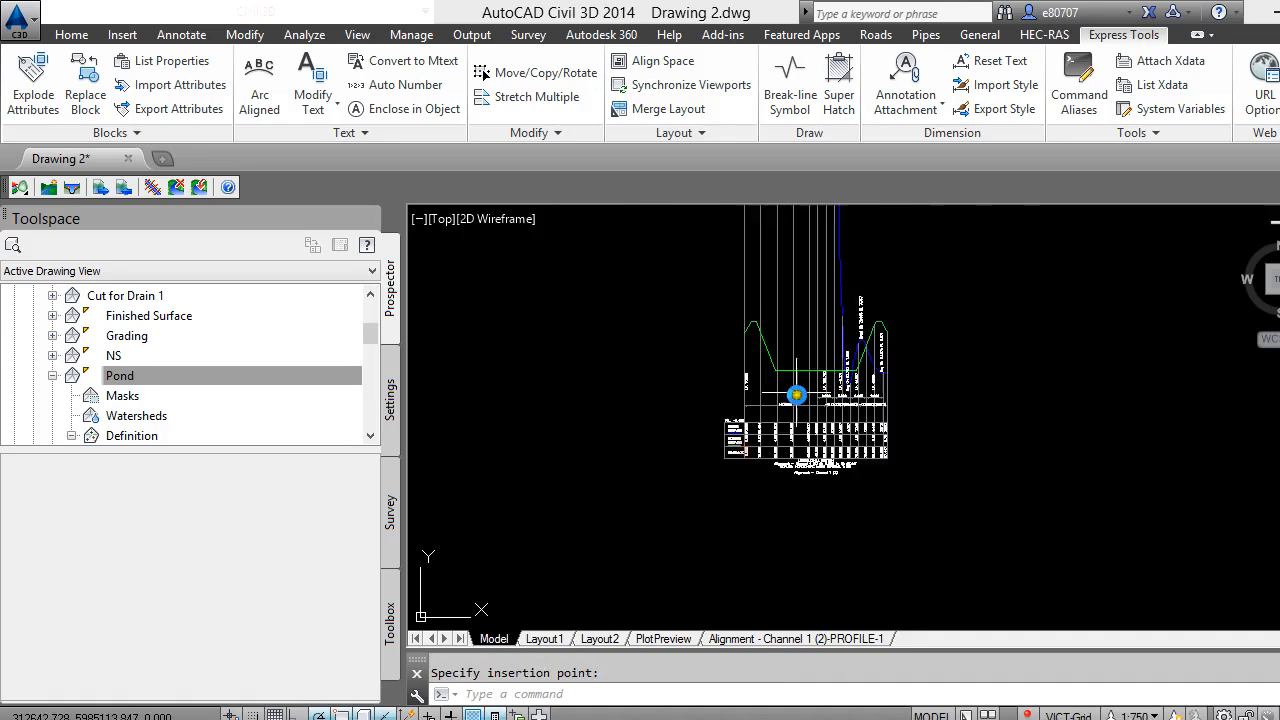
{"action": "scroll", "coordinate": [692, 481], "scroll_direction": "down", "scroll_amount": 1}
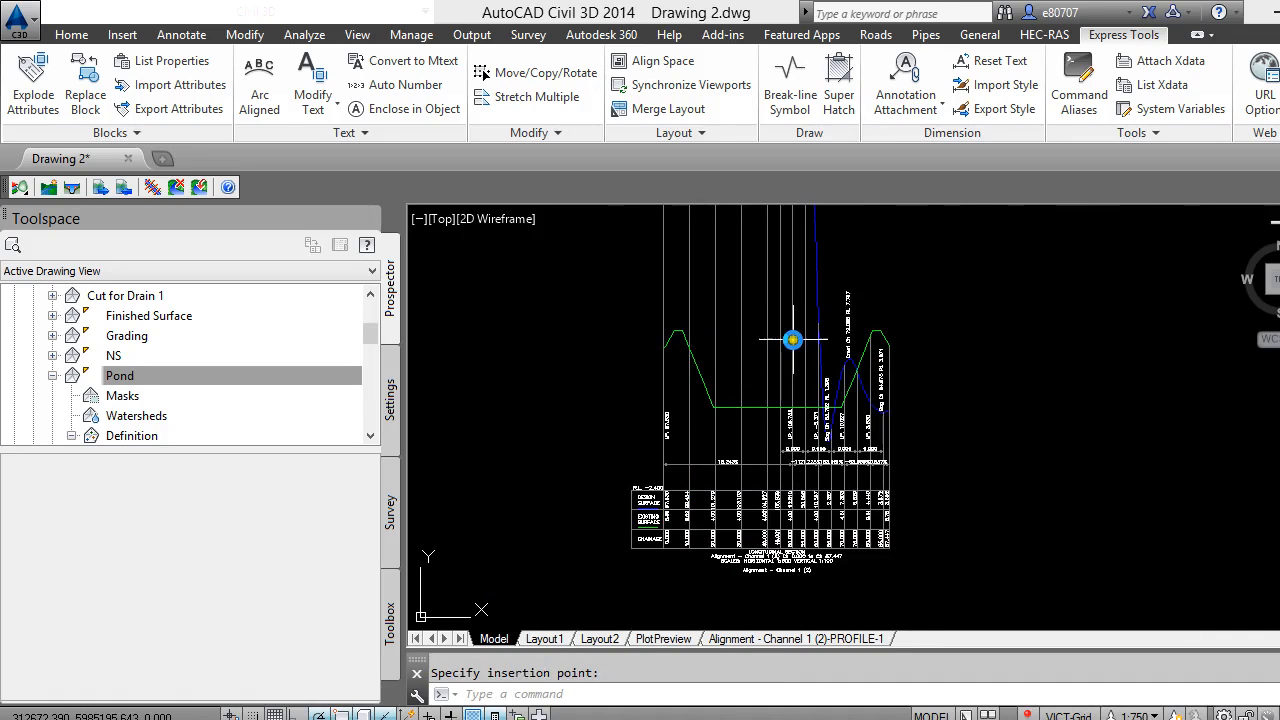
{"action": "scroll", "coordinate": [820, 336], "scroll_direction": "up", "scroll_amount": 1}
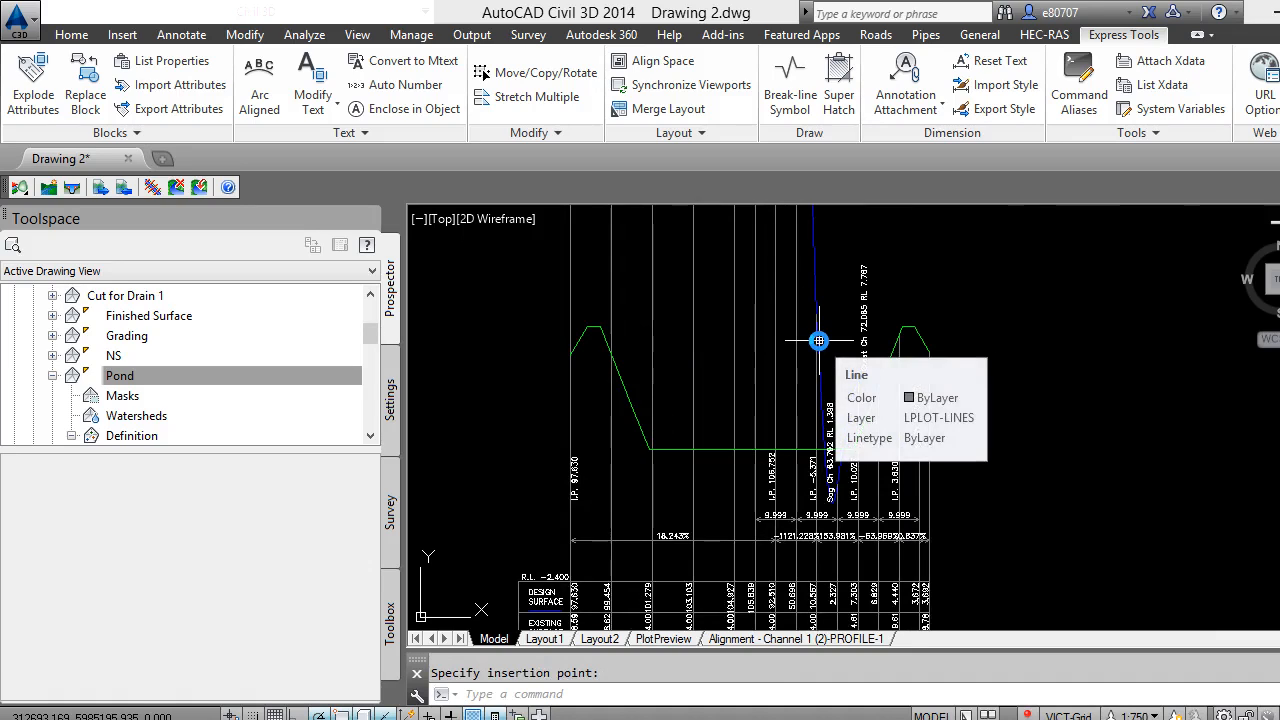
{"action": "key", "text": "Return"}
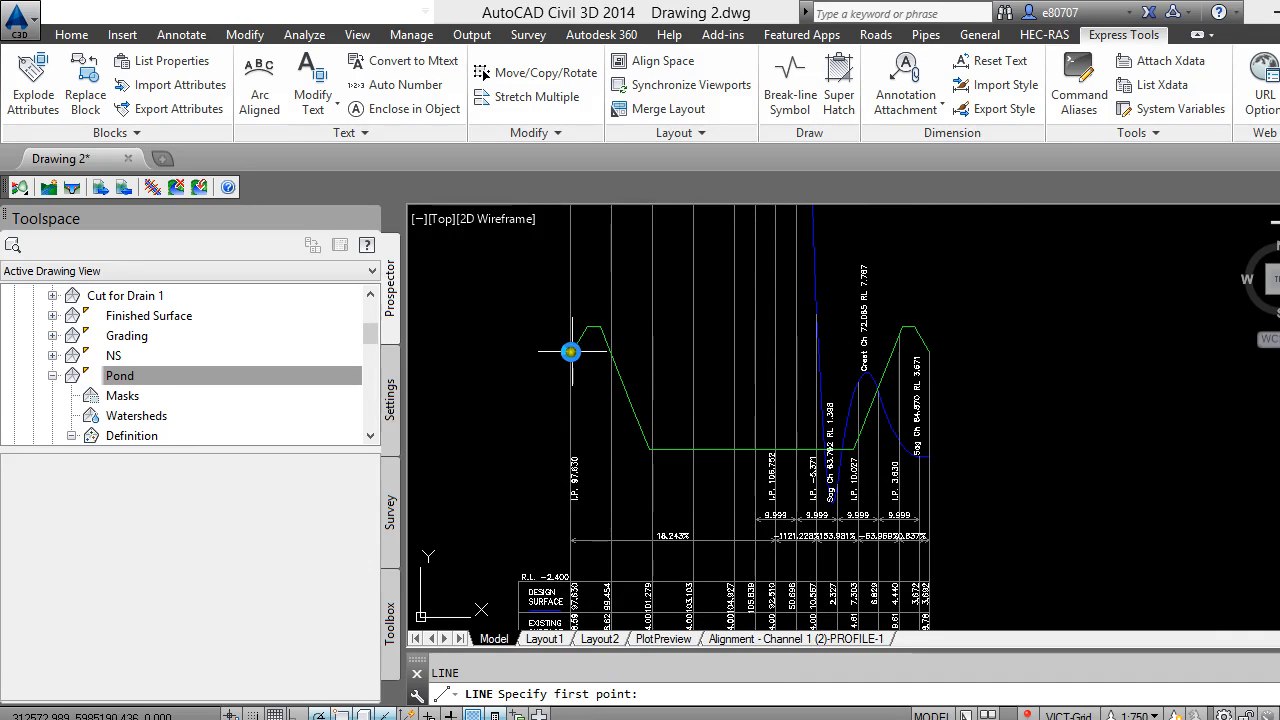
{"action": "left_click", "coordinate": [666, 384]}
{"action": "key", "text": "Escape"}
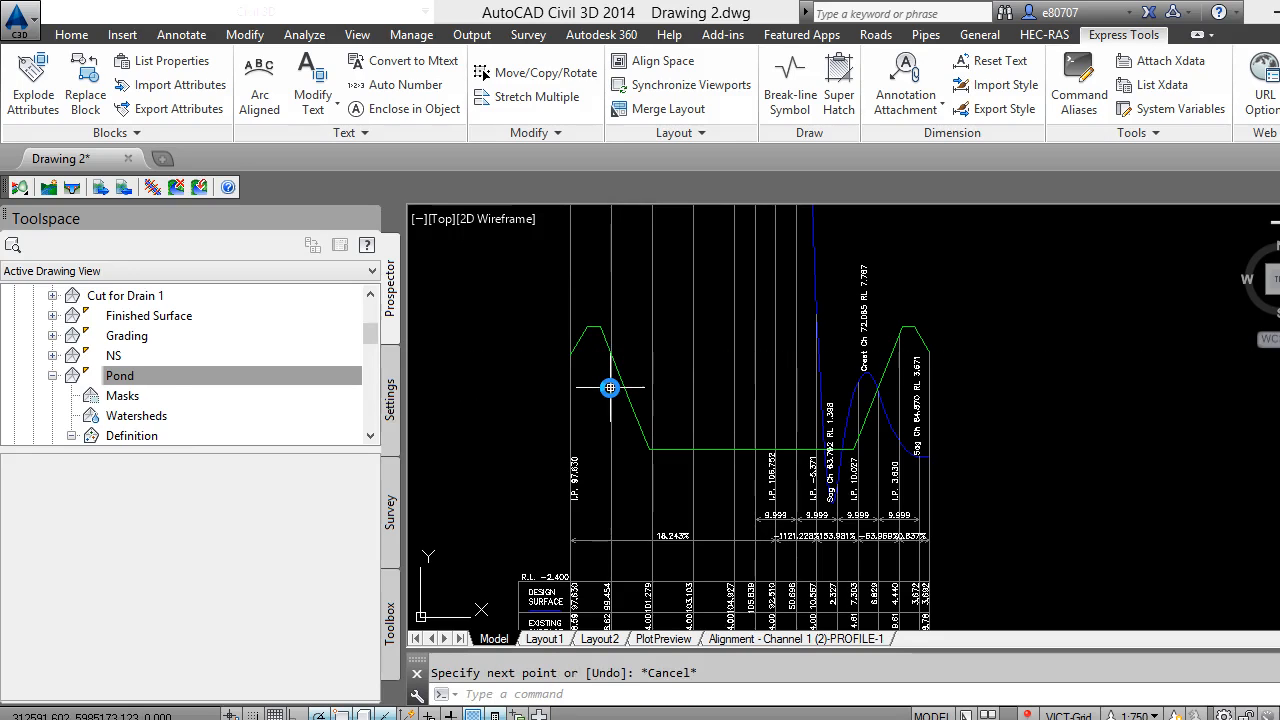
Try to trim the leftmost vertical chainage line, using the green profile segments at the pond's left bank as cutting edges
{"action": "key", "text": "Return"}
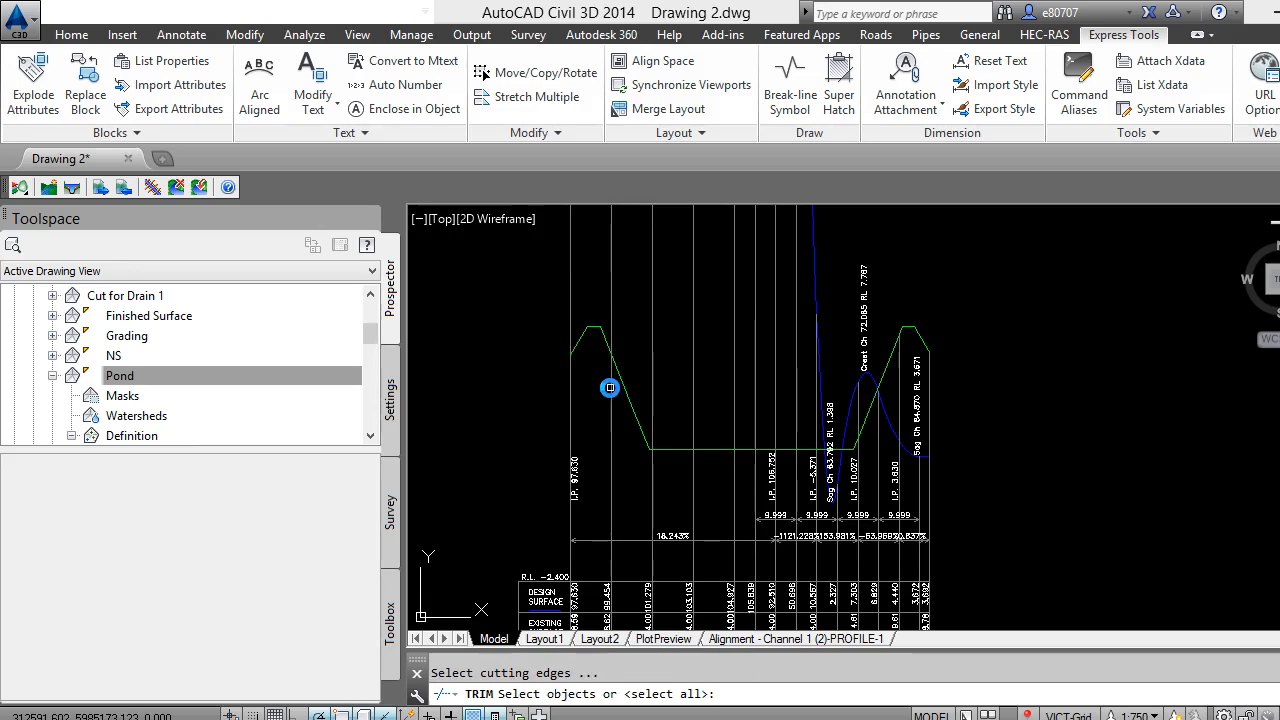
{"action": "left_click", "coordinate": [588, 336]}
{"action": "left_click", "coordinate": [597, 323]}
{"action": "left_click", "coordinate": [591, 337]}
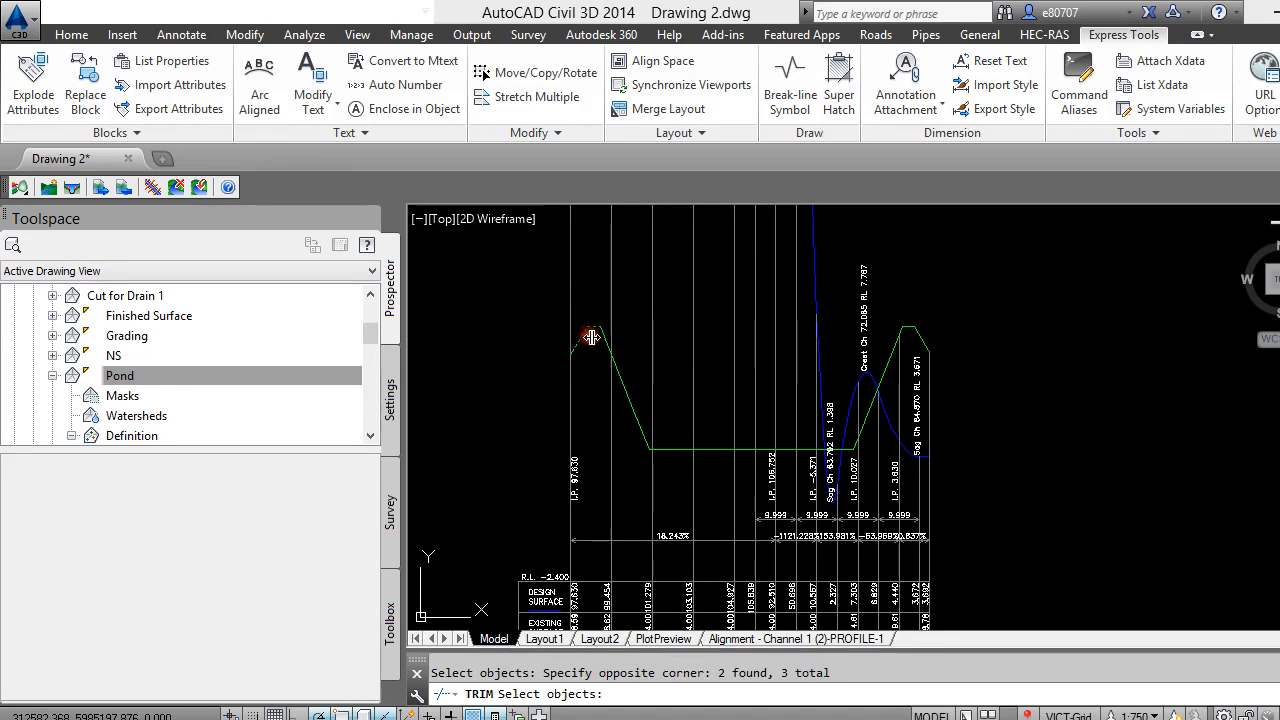
{"action": "key", "text": "Return"}
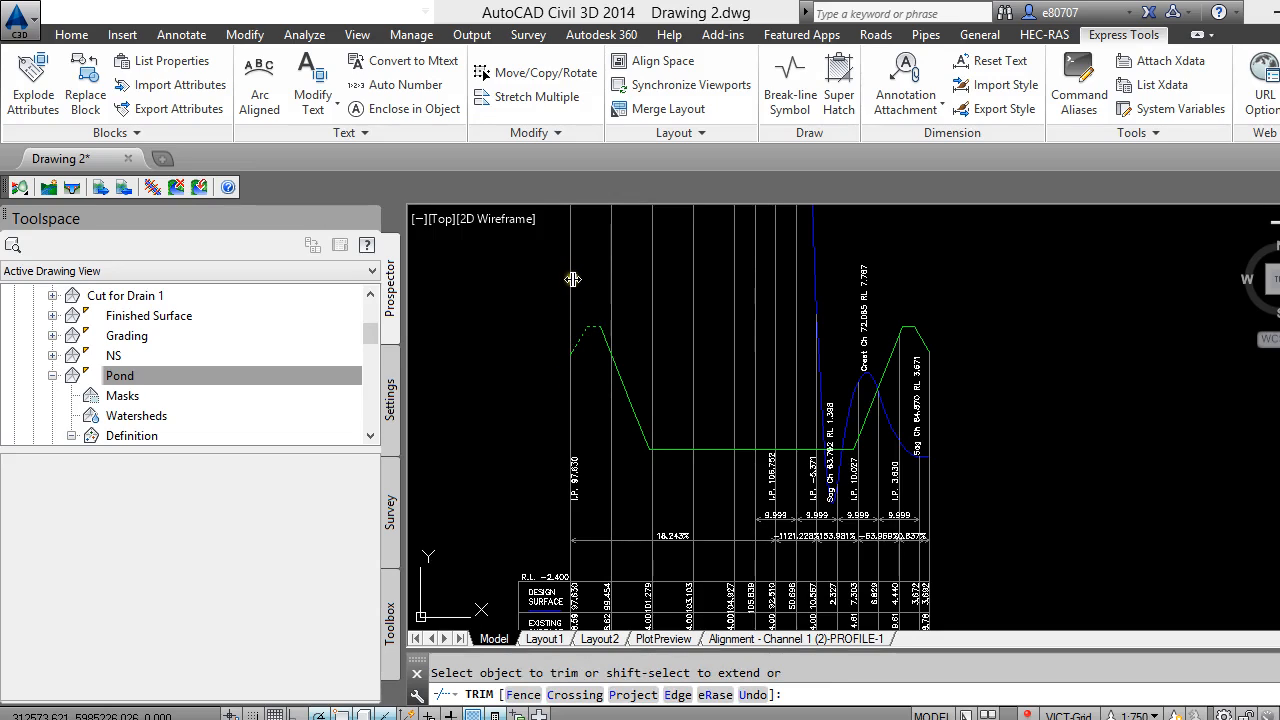
{"action": "left_click", "coordinate": [551, 293]}
{"action": "left_click", "coordinate": [583, 295]}
{"action": "left_click", "coordinate": [576, 304]}
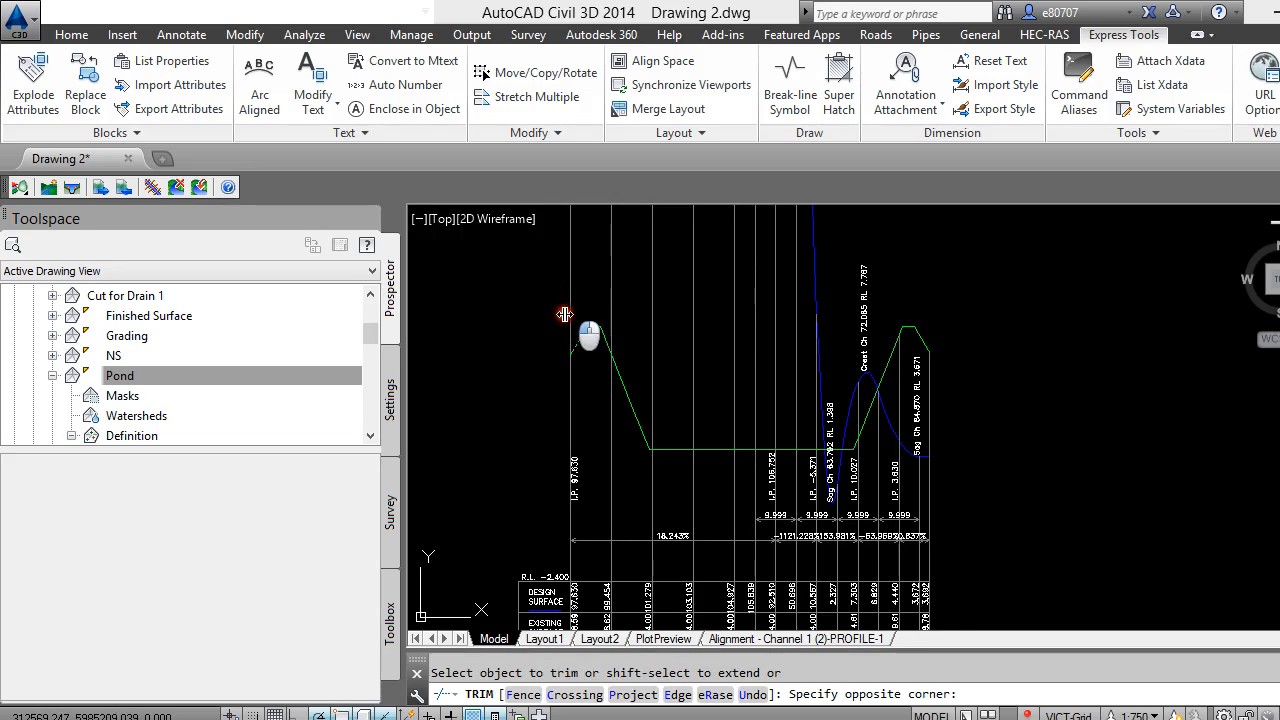
{"action": "left_click", "coordinate": [564, 314]}
{"action": "left_click", "coordinate": [565, 314]}
{"action": "key", "text": "Return"}
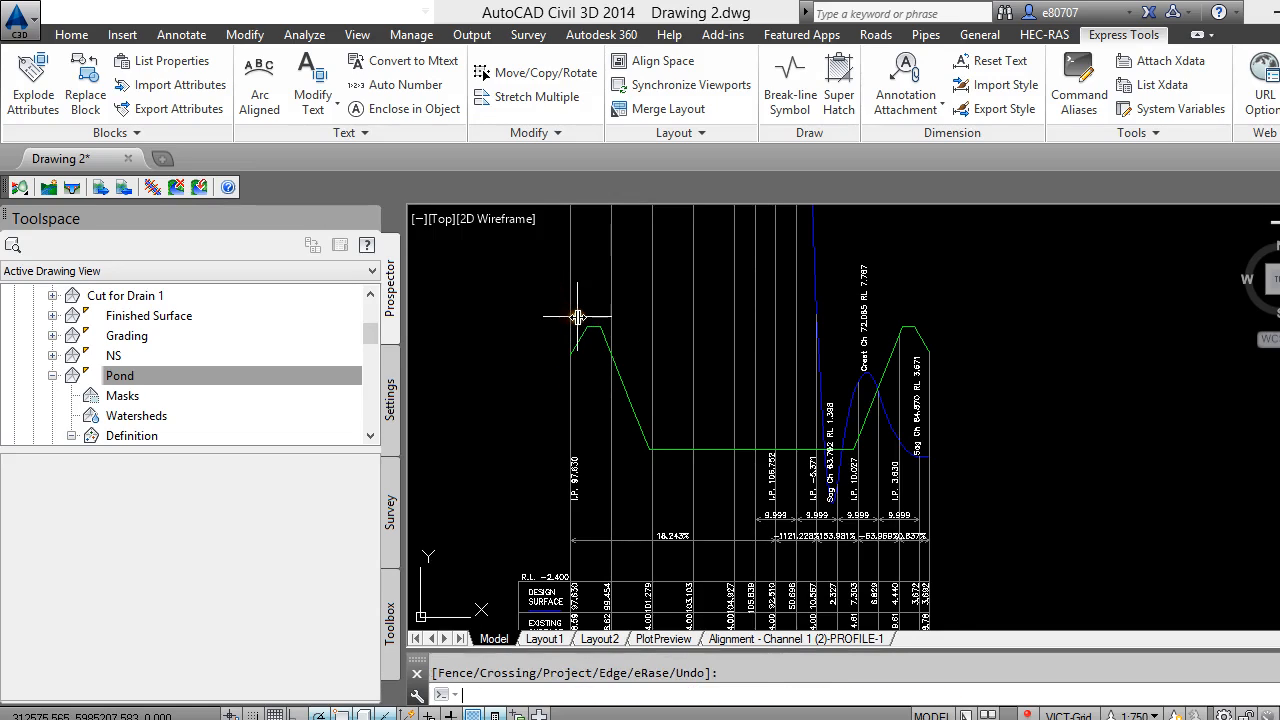
Restart the Trim command with the leftmost vertical chainage line as the cutting edge and end it without trimming
{"action": "key", "text": "Return"}
{"action": "left_click", "coordinate": [569, 318]}
{"action": "key", "text": "Return"}
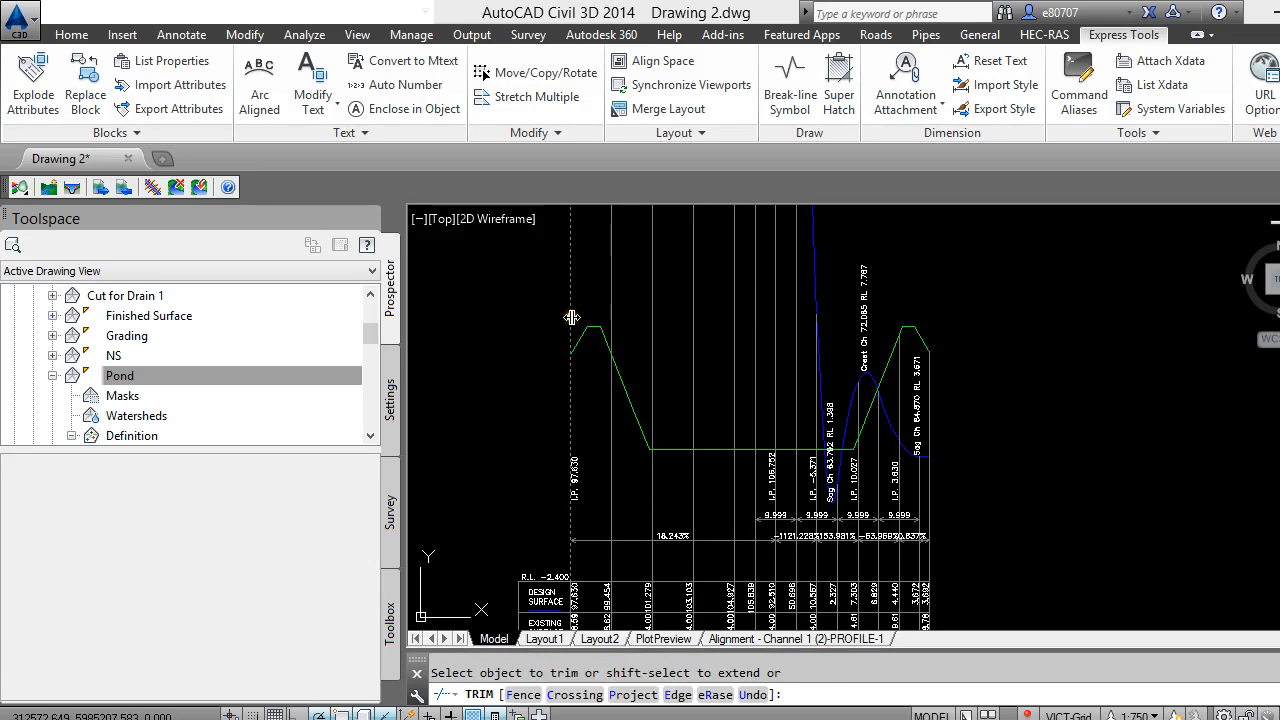
{"action": "key", "text": "Return"}
Erase the blue design-surface polyline from the pasted profile
{"action": "scroll", "coordinate": [566, 392], "scroll_direction": "down", "scroll_amount": 2}
{"action": "scroll", "coordinate": [571, 337], "scroll_direction": "up", "scroll_amount": 3}
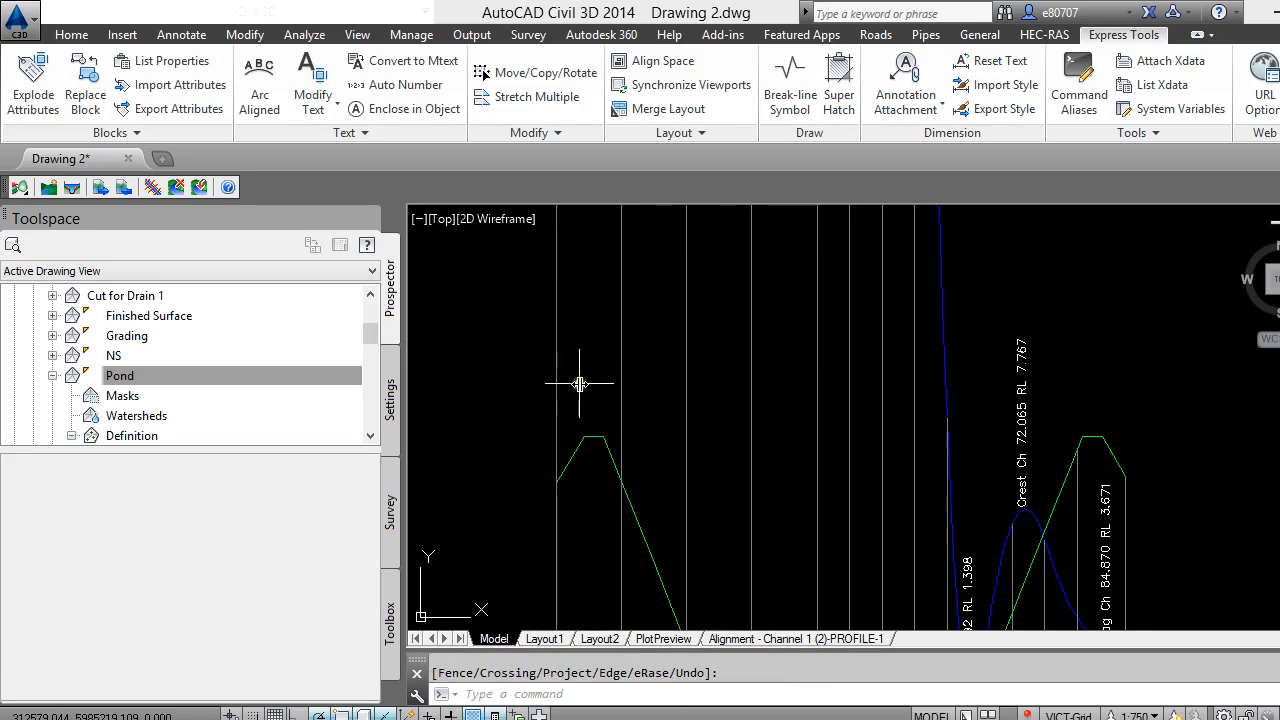
{"action": "scroll", "coordinate": [580, 380], "scroll_direction": "down", "scroll_amount": 3}
{"action": "left_click", "coordinate": [722, 333]}
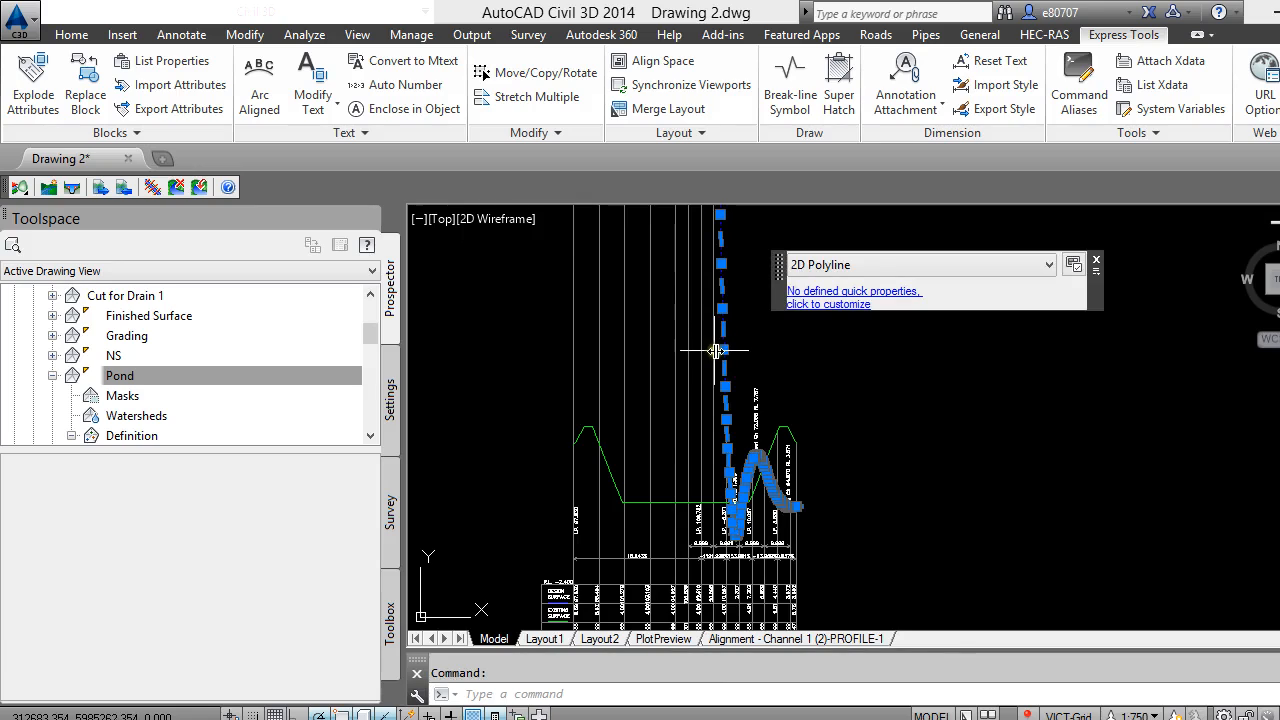
{"action": "key", "text": "Delete"}
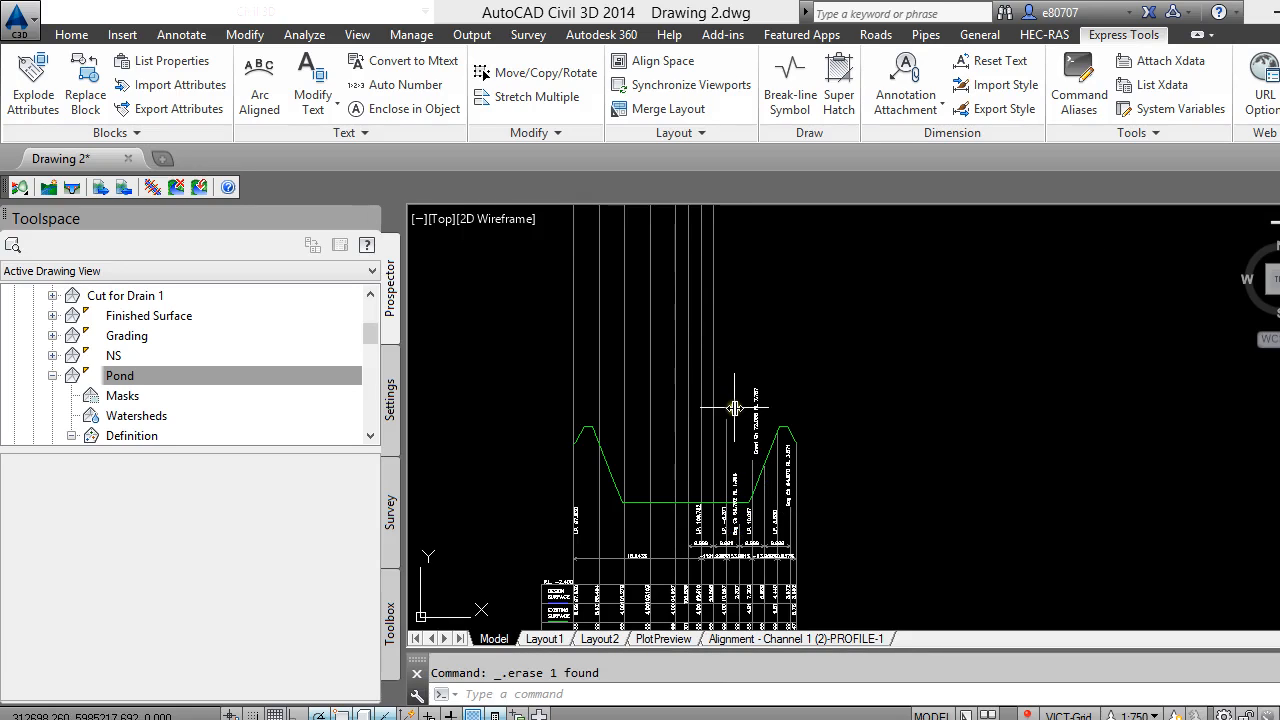
{"action": "scroll", "coordinate": [670, 432], "scroll_direction": "down", "scroll_amount": 5}
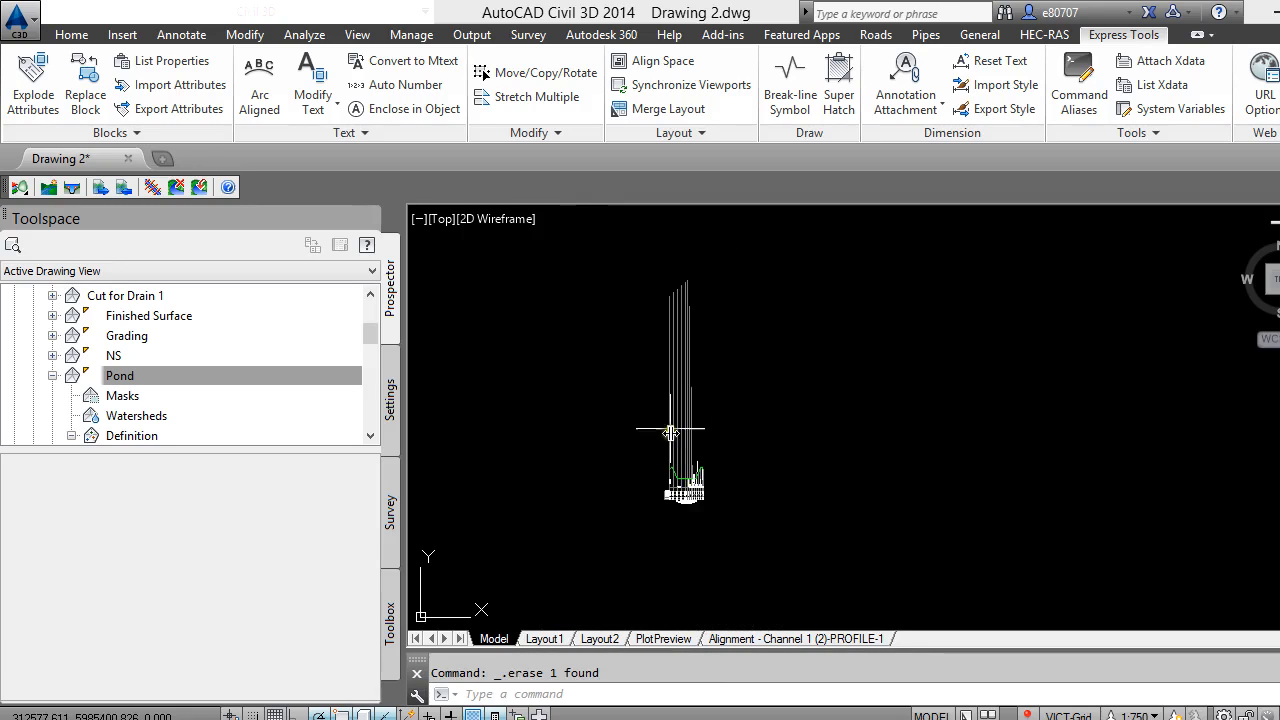
{"action": "scroll", "coordinate": [679, 289], "scroll_direction": "up", "scroll_amount": 5}
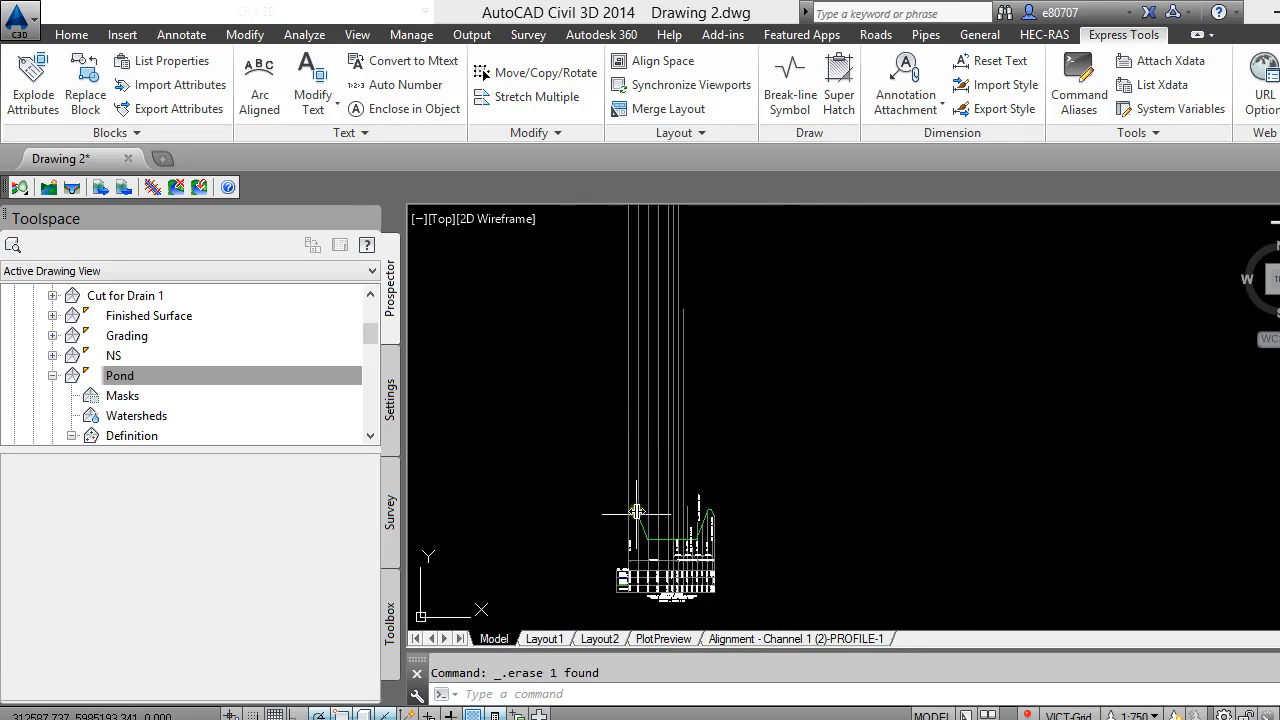
{"action": "left_click", "coordinate": [624, 438]}
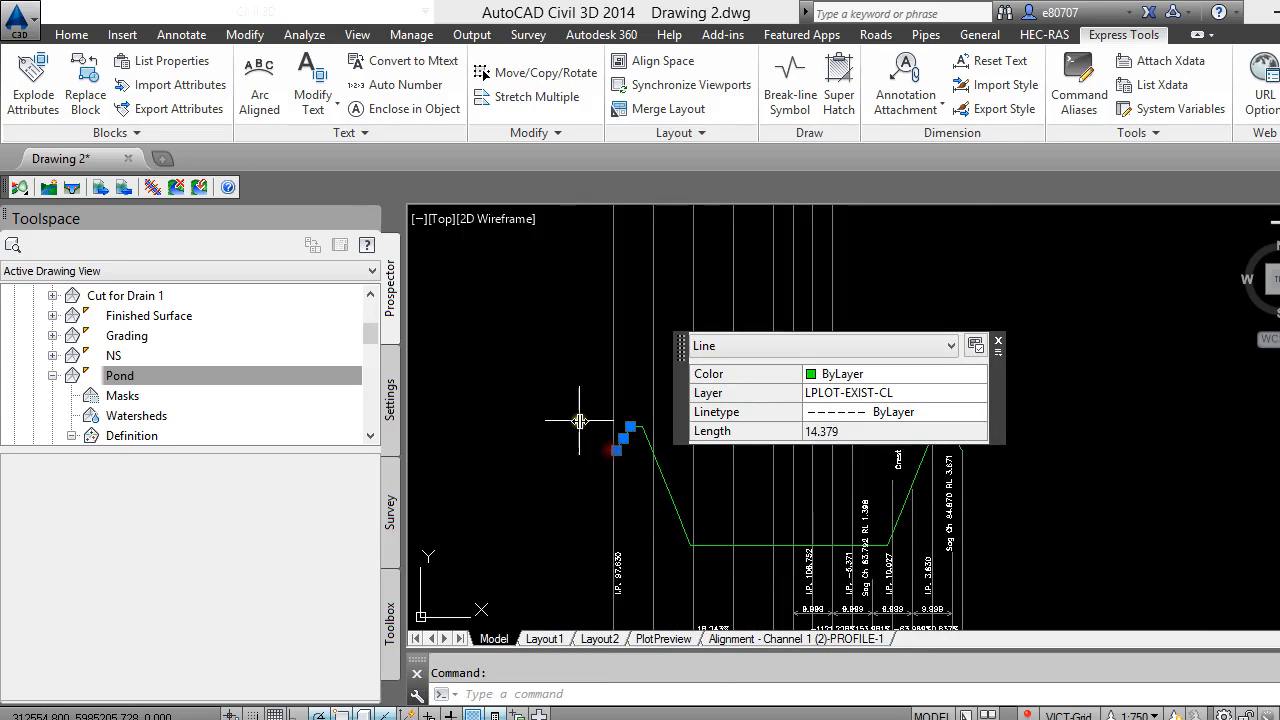
{"action": "left_click", "coordinate": [995, 345]}
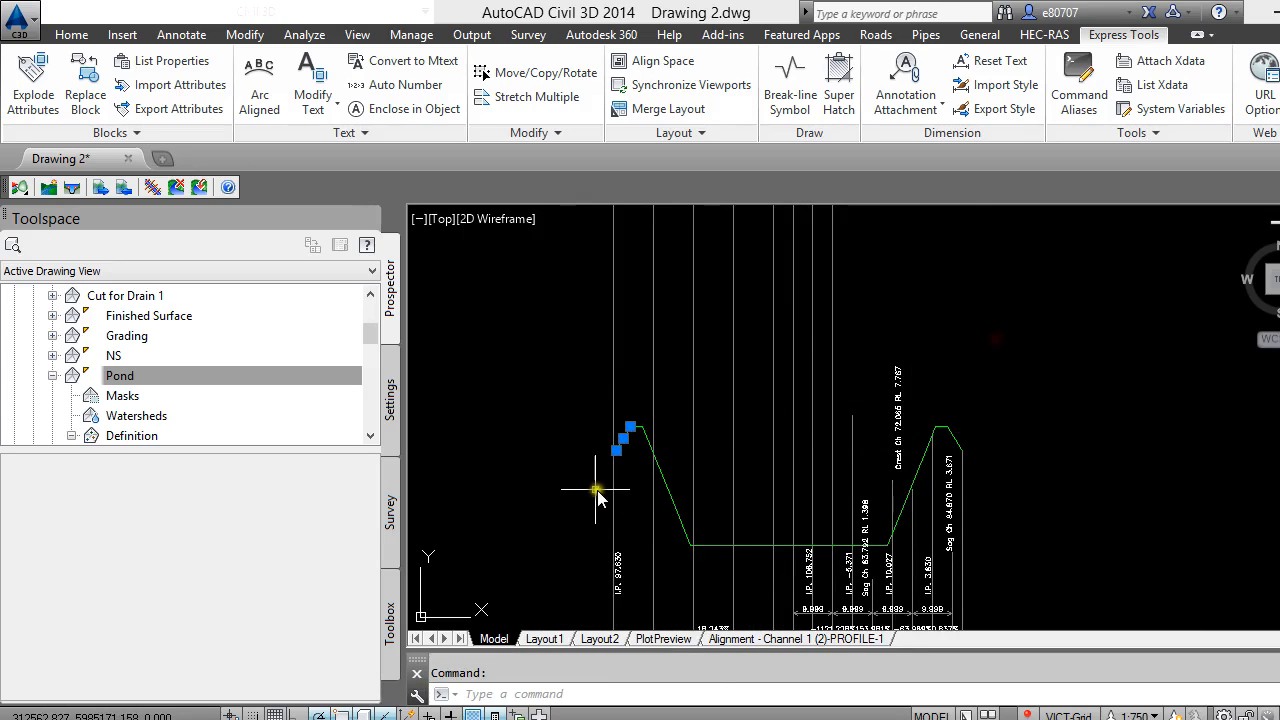
{"action": "key", "text": "Escape"}
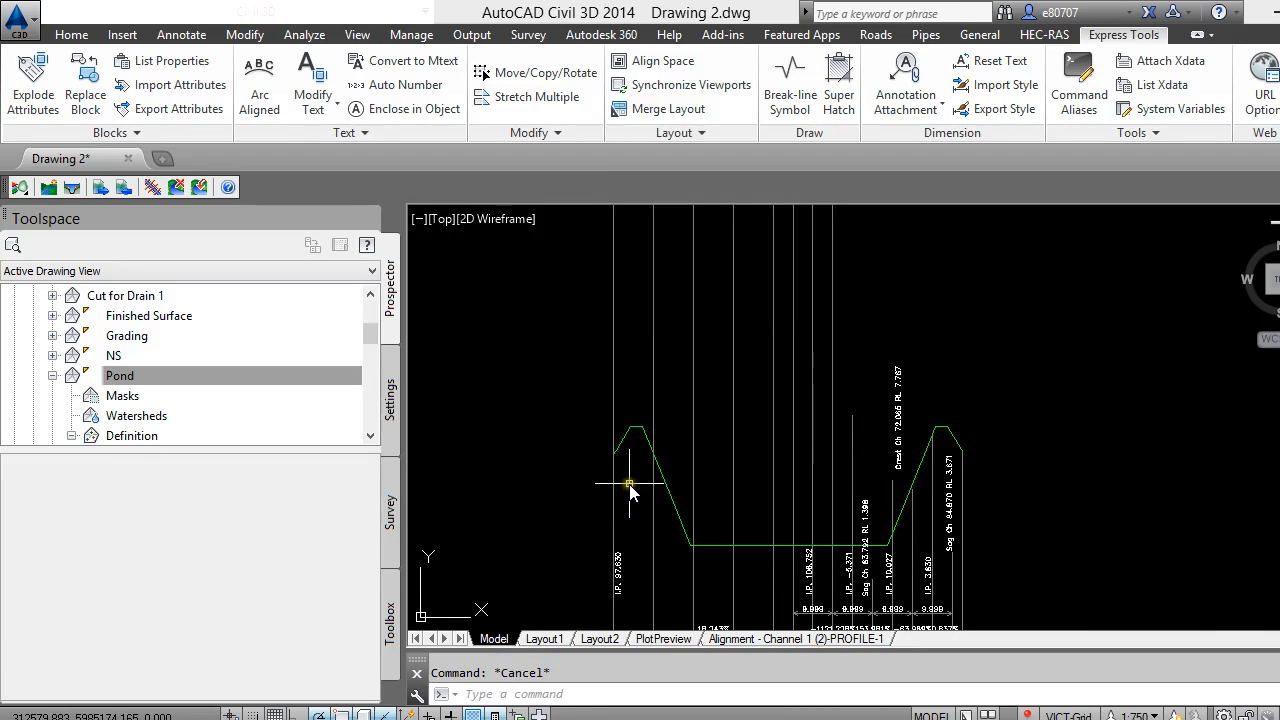
{"action": "scroll", "coordinate": [629, 487], "scroll_direction": "up", "scroll_amount": 4}
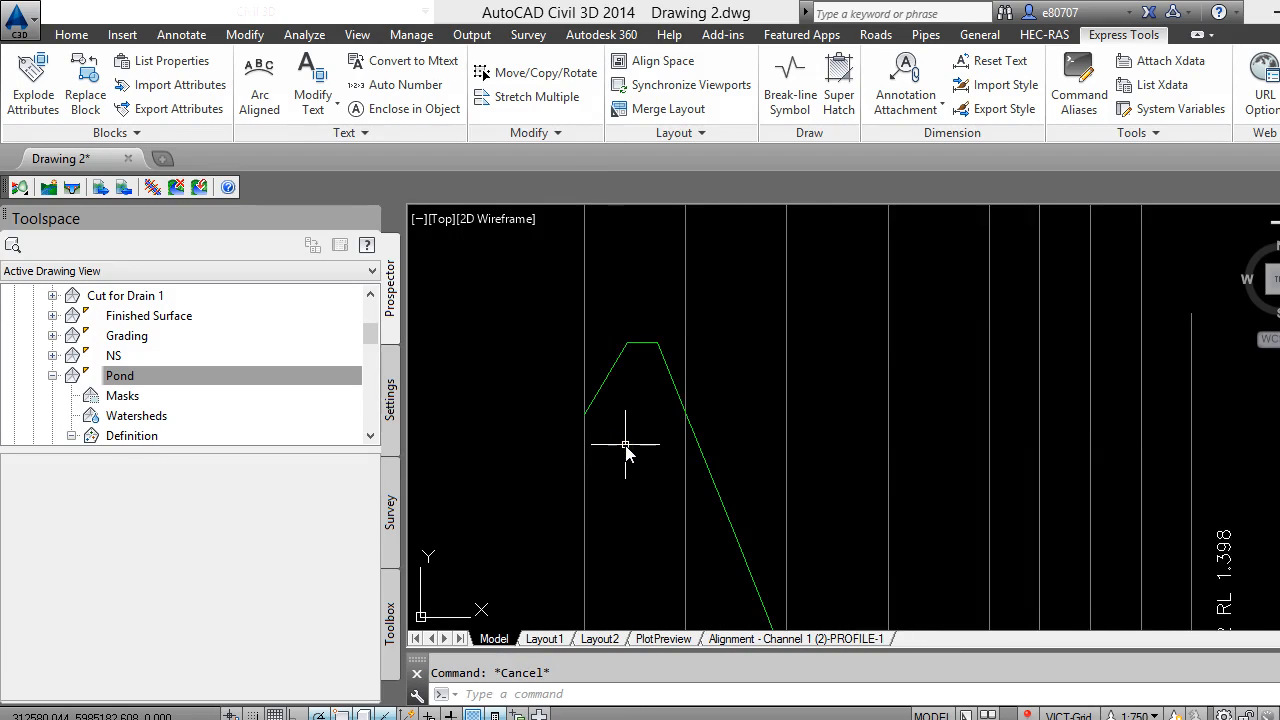
{"action": "type", "text": "im"}
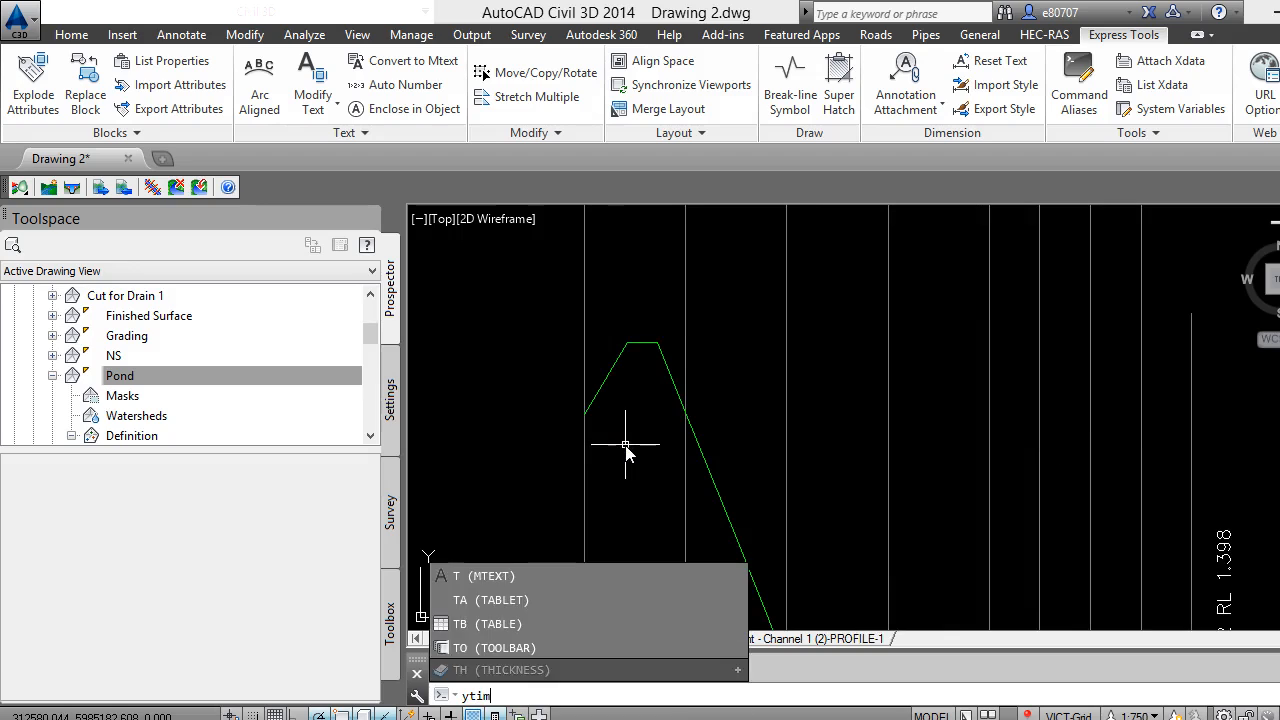
{"action": "key", "text": "Return"}
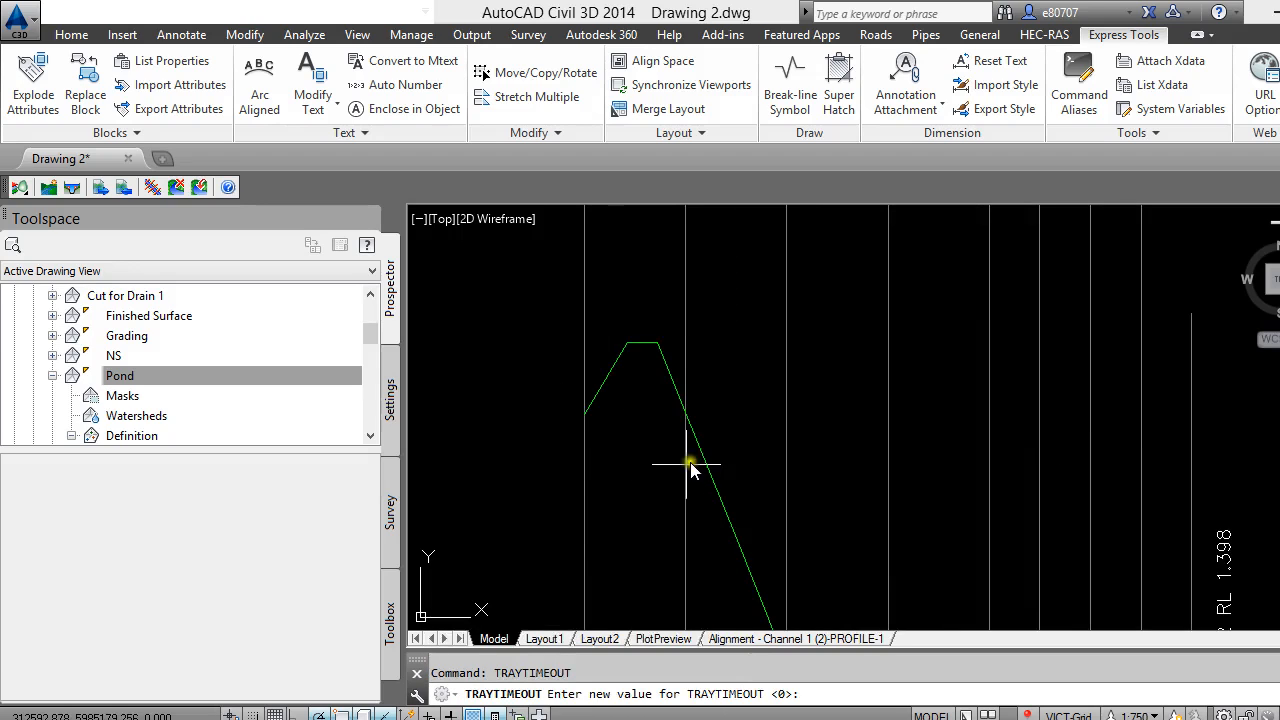
{"action": "key", "text": "Escape"}
Shorten the leftmost vertical chainage line by stretching its upper end down to the left end of the green profile
{"action": "scroll", "coordinate": [600, 545], "scroll_direction": "down", "scroll_amount": 5}
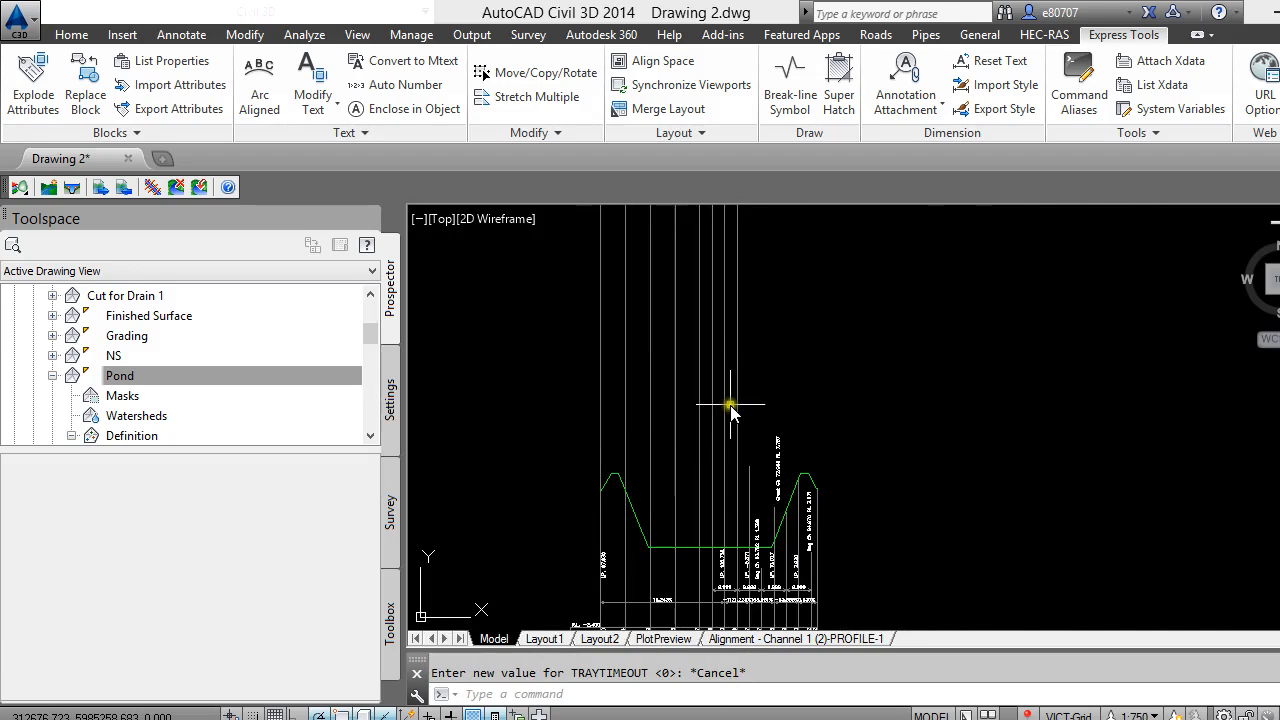
{"action": "left_click", "coordinate": [602, 412]}
{"action": "scroll", "coordinate": [603, 550], "scroll_direction": "down", "scroll_amount": 6}
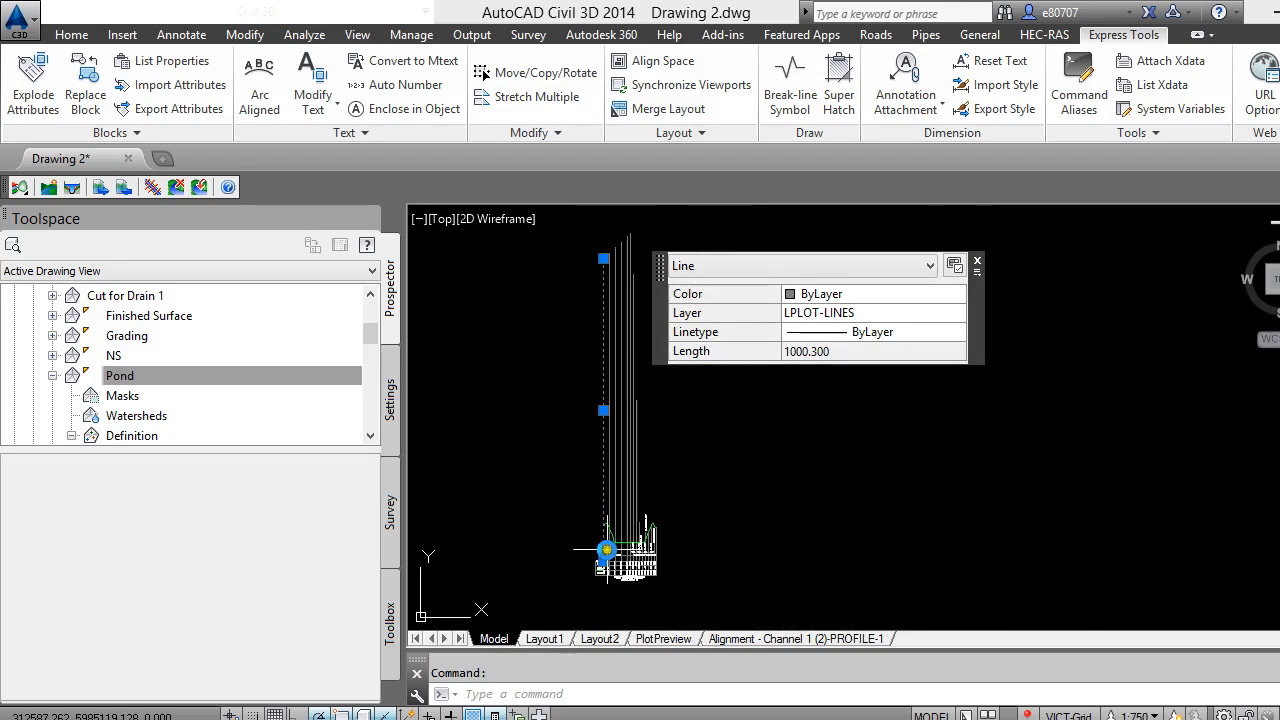
{"action": "left_click", "coordinate": [602, 257]}
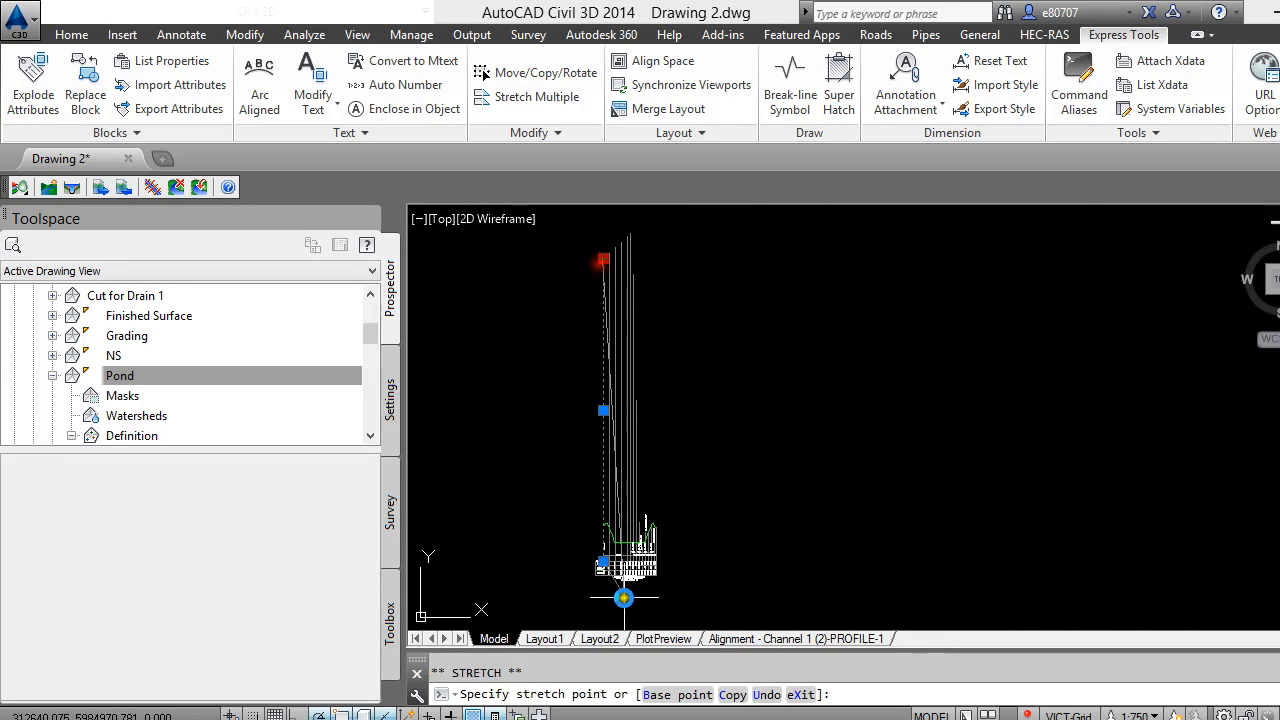
{"action": "scroll", "coordinate": [630, 603], "scroll_direction": "up", "scroll_amount": 8}
{"action": "scroll", "coordinate": [496, 347], "scroll_direction": "up", "scroll_amount": 2}
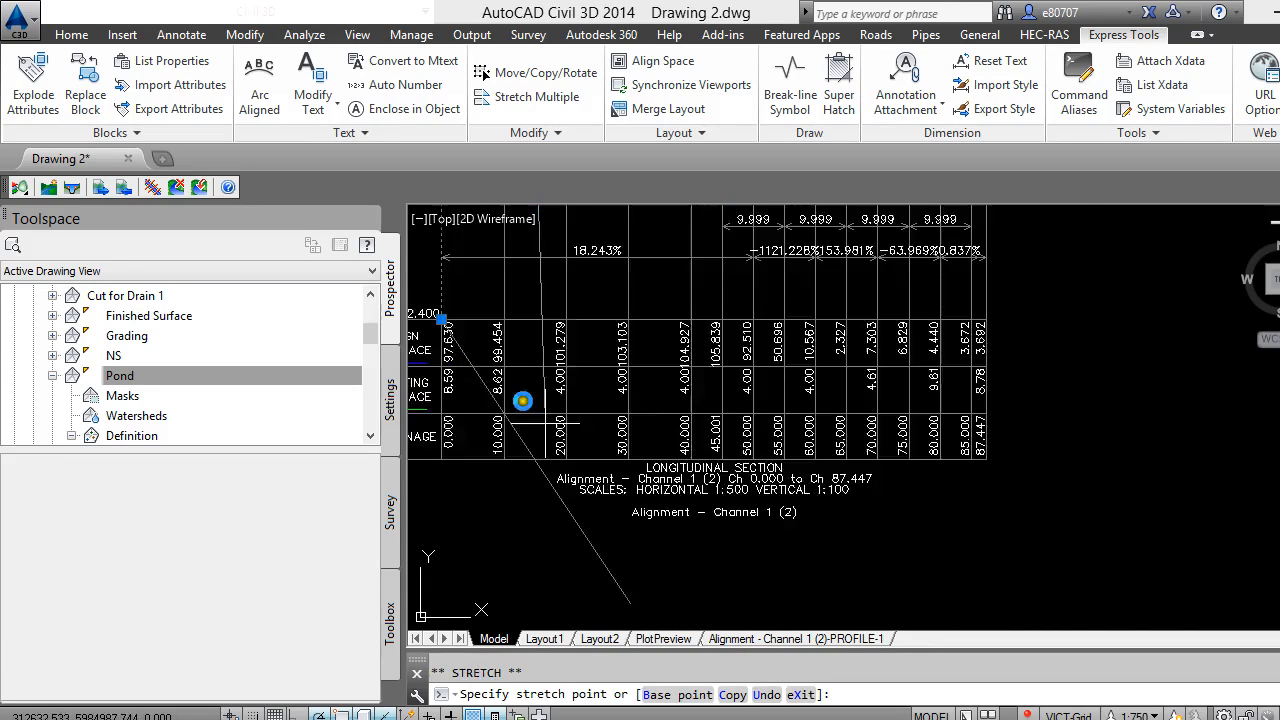
{"action": "scroll", "coordinate": [530, 448], "scroll_direction": "down", "scroll_amount": 2}
{"action": "scroll", "coordinate": [565, 608], "scroll_direction": "down", "scroll_amount": 4}
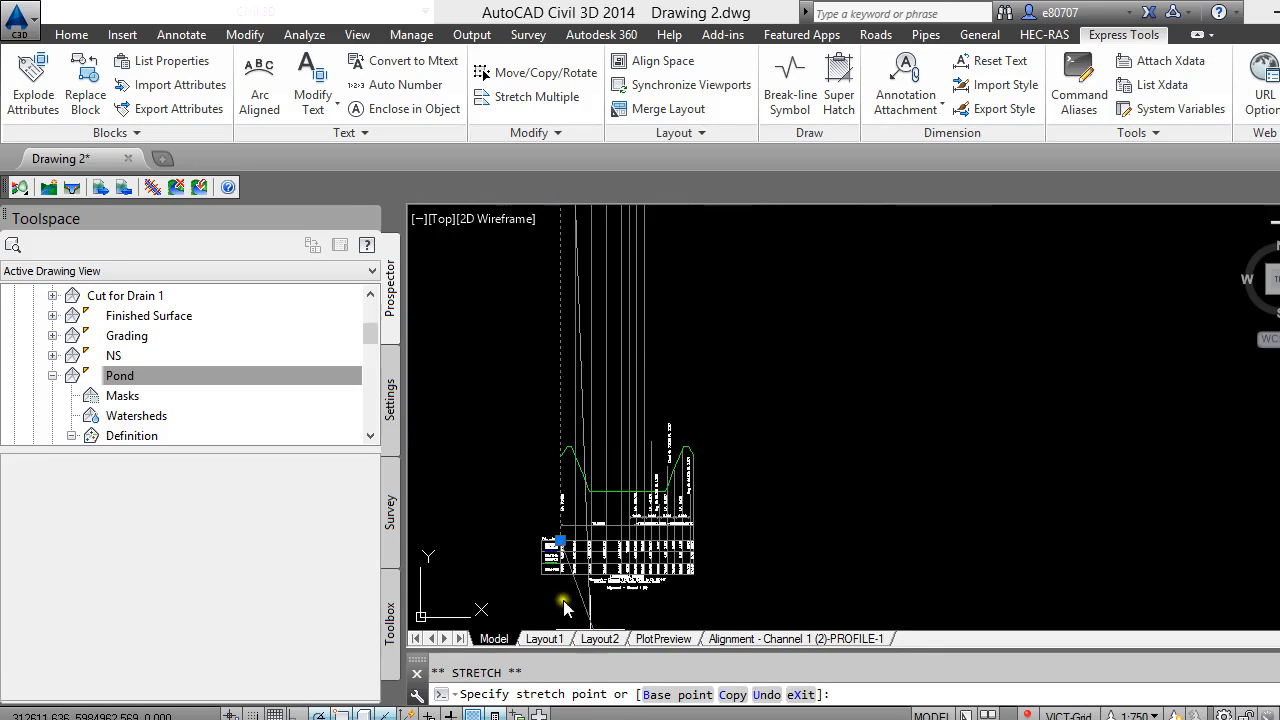
{"action": "scroll", "coordinate": [582, 468], "scroll_direction": "up", "scroll_amount": 2}
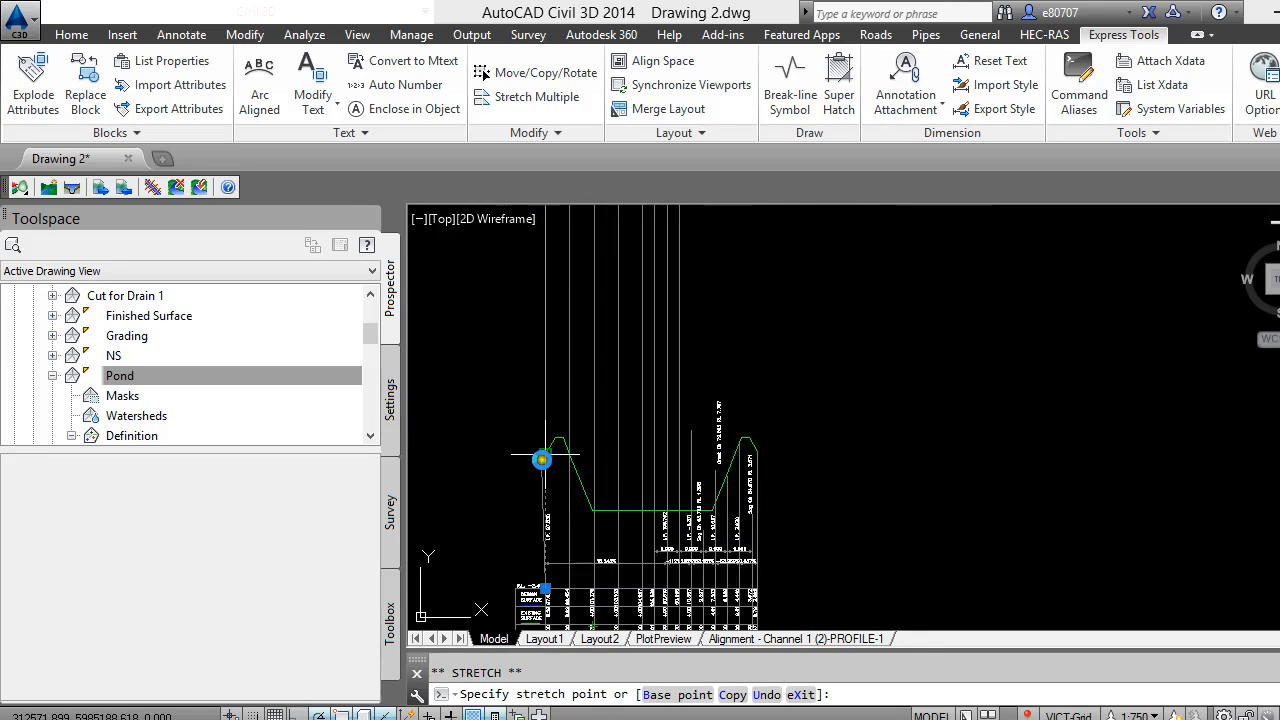
{"action": "left_click", "coordinate": [542, 453]}
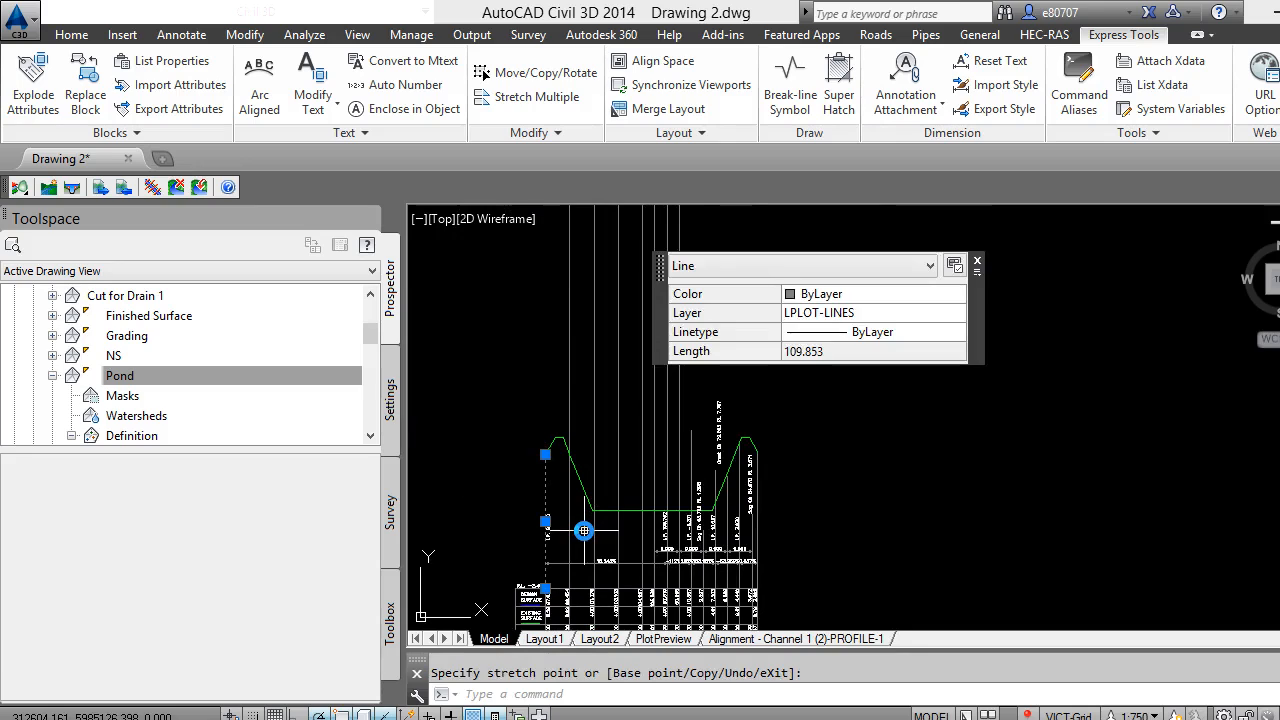
{"action": "key", "text": "Escape"}
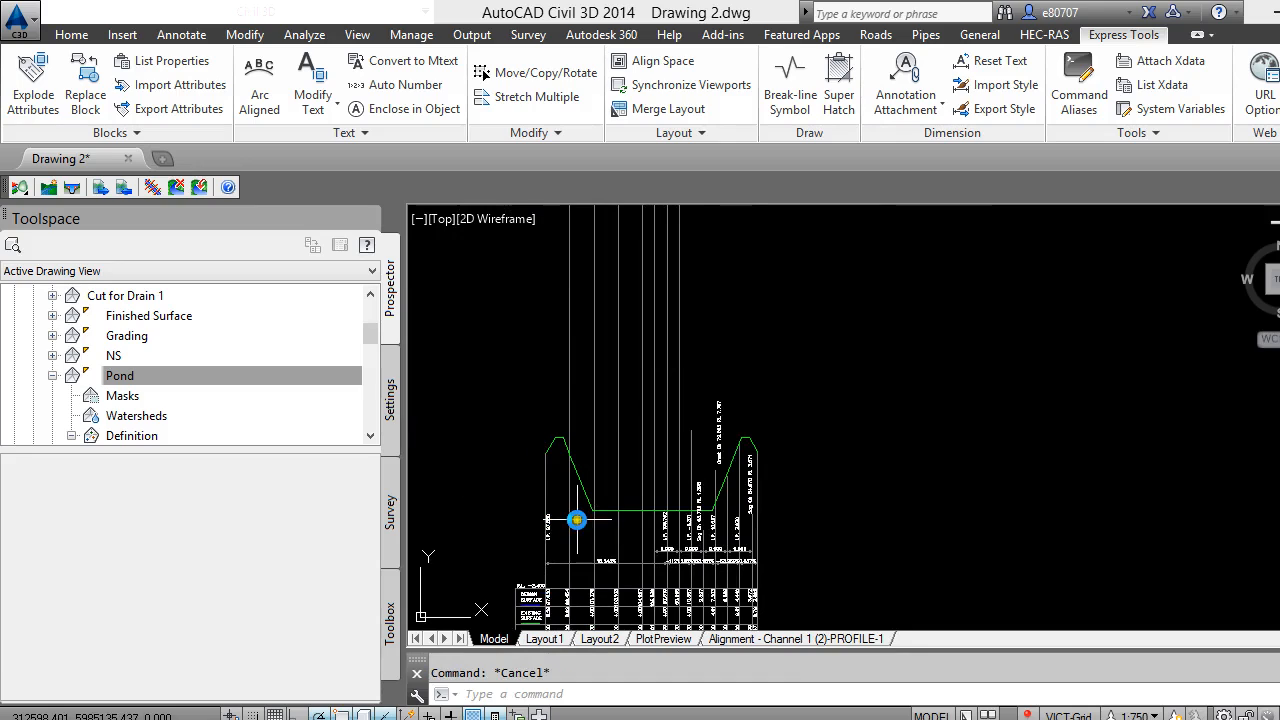
Erase the tall vertical chainage lines crossing the pond, plus the shorter one still projecting above the pond floor
{"action": "left_click", "coordinate": [683, 405]}
{"action": "left_click", "coordinate": [550, 365]}
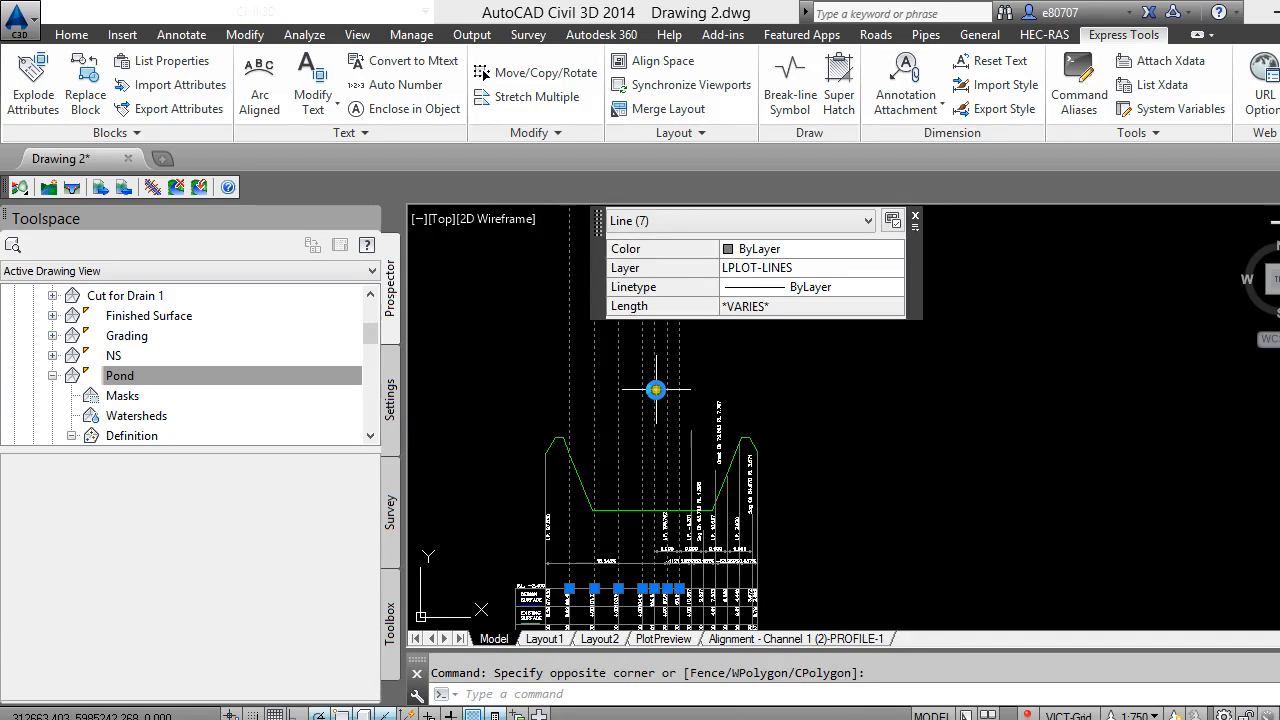
{"action": "key", "text": "Delete"}
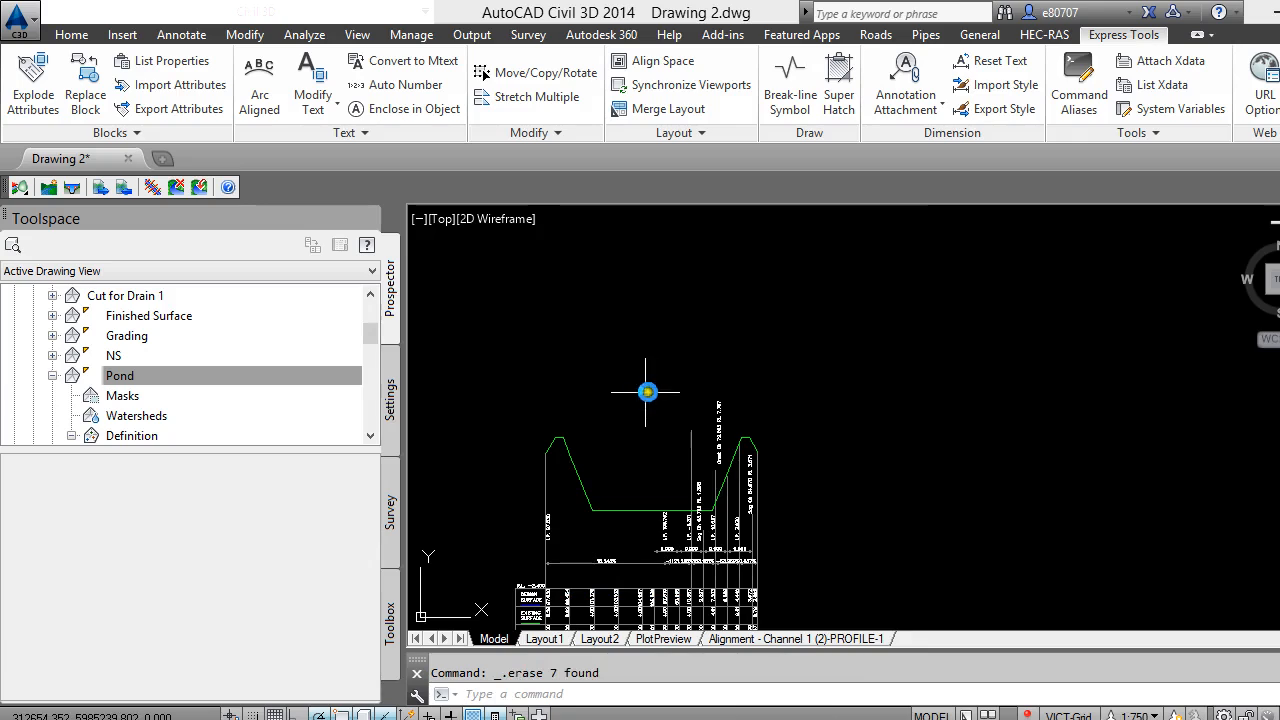
{"action": "left_click", "coordinate": [690, 467]}
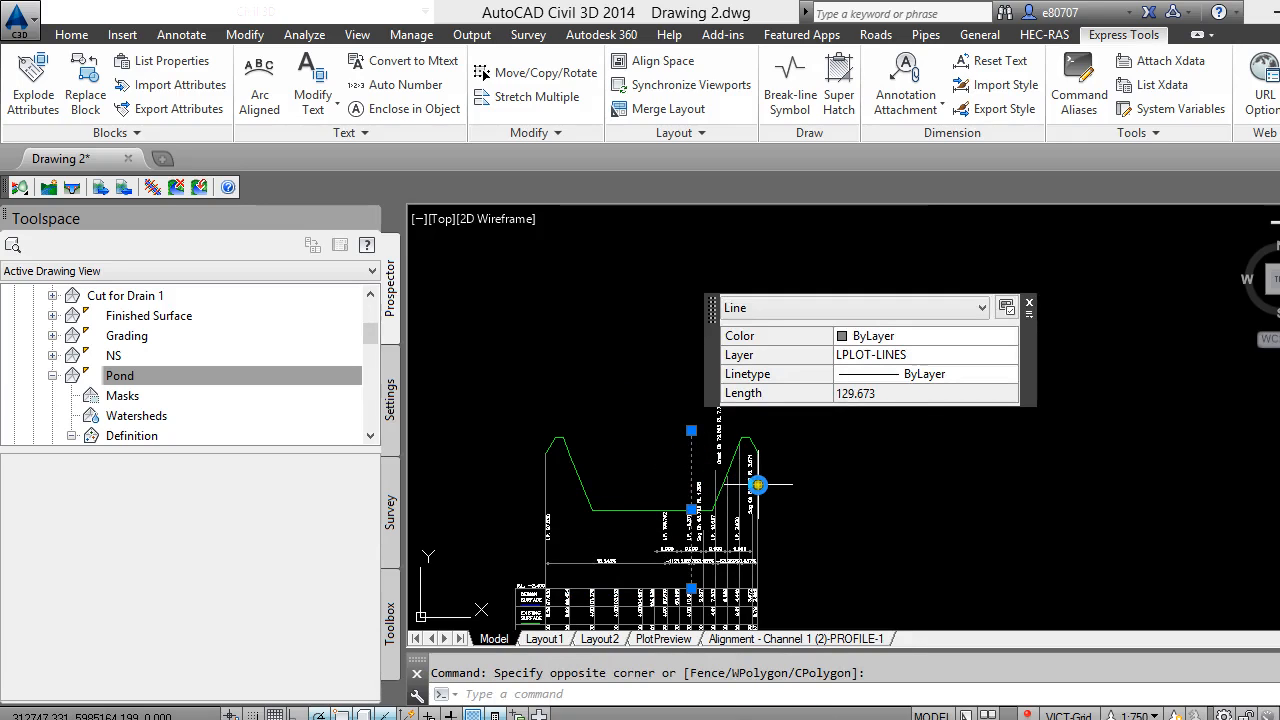
{"action": "key", "text": "Escape"}
{"action": "left_click", "coordinate": [706, 446]}
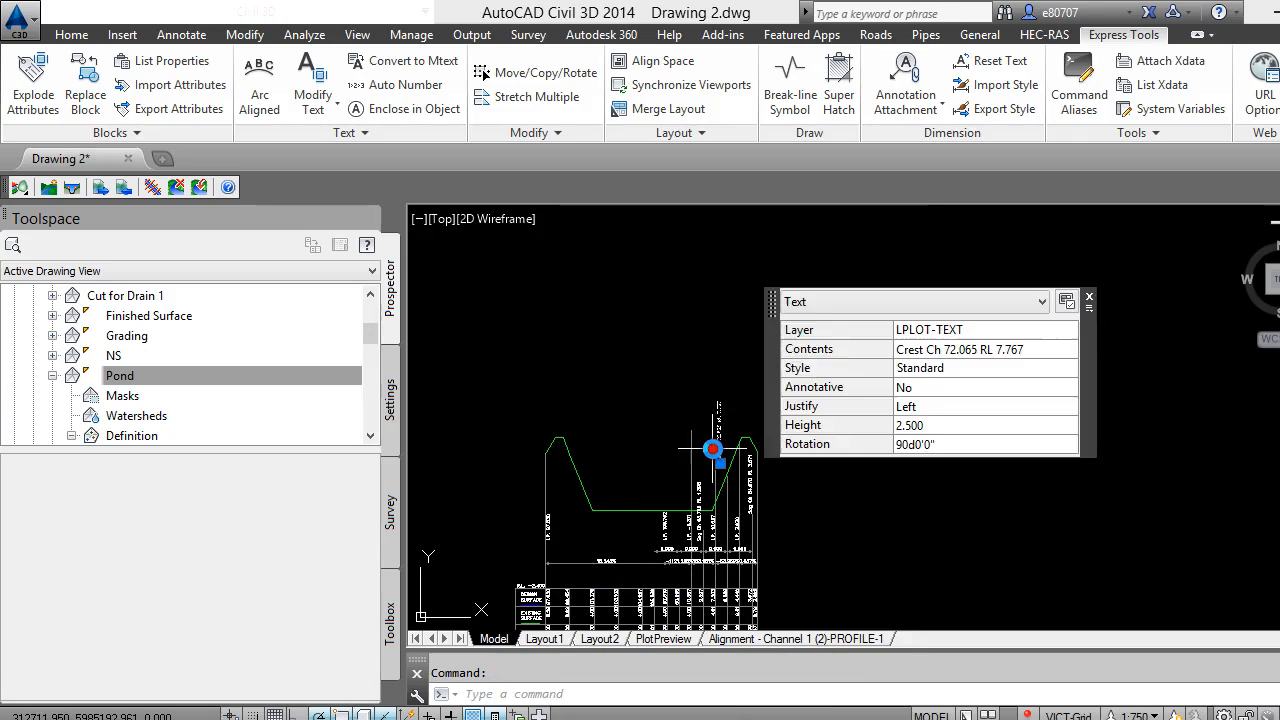
{"action": "key", "text": "Escape"}
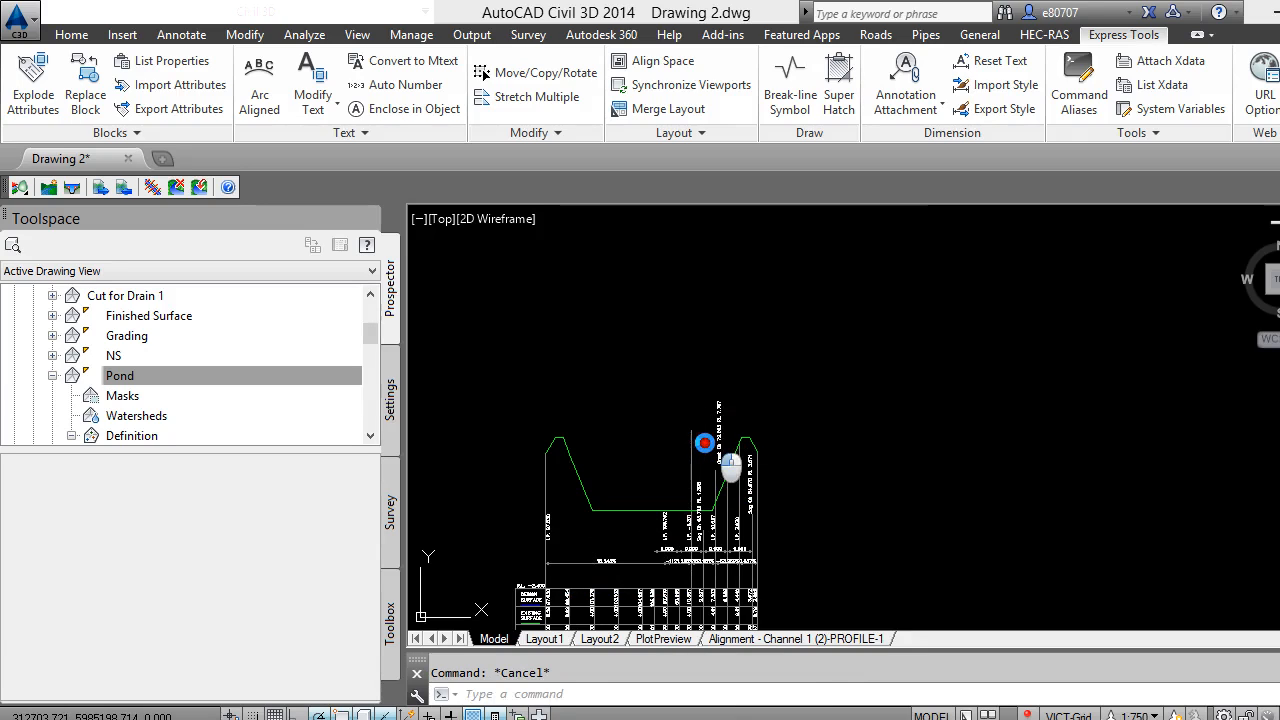
{"action": "left_click", "coordinate": [689, 449]}
{"action": "key", "text": "Delete"}
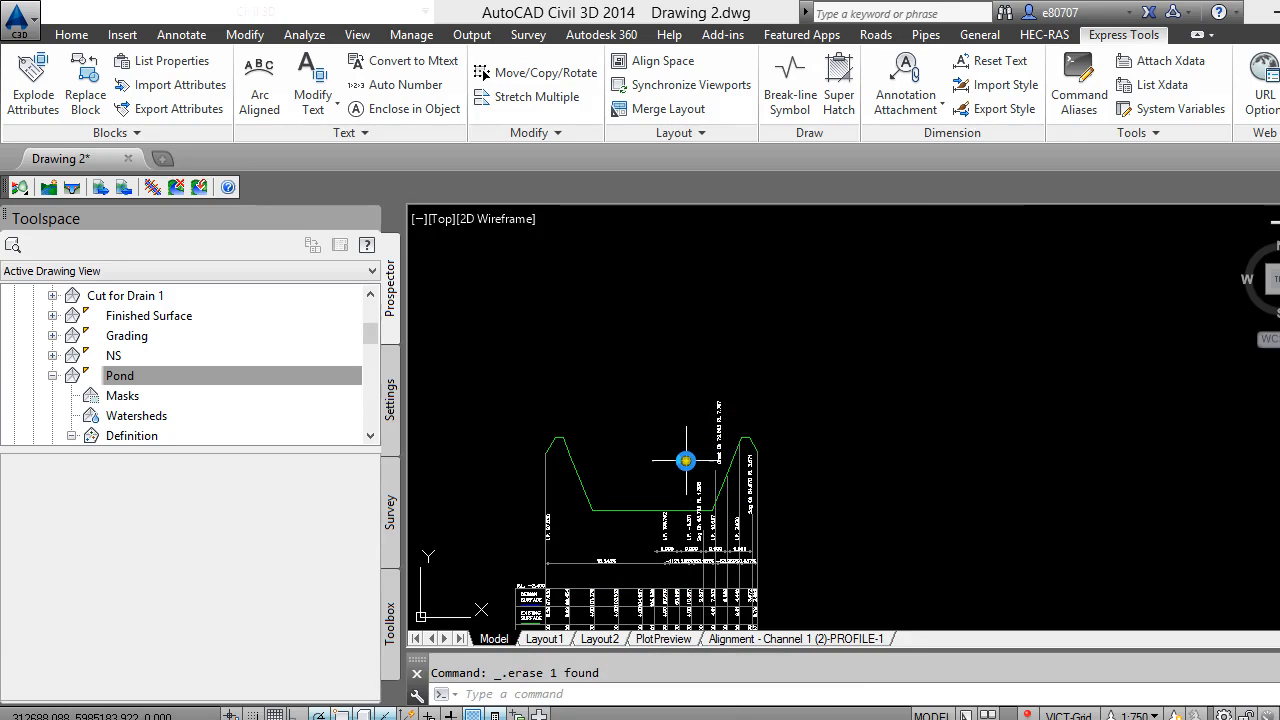
Erase the Crest Ch 72.065 RL 7.767 and Sag Ch 83.792 RL 1.398 labels near the pond's right bank
{"action": "scroll", "coordinate": [733, 385], "scroll_direction": "up", "scroll_amount": 3}
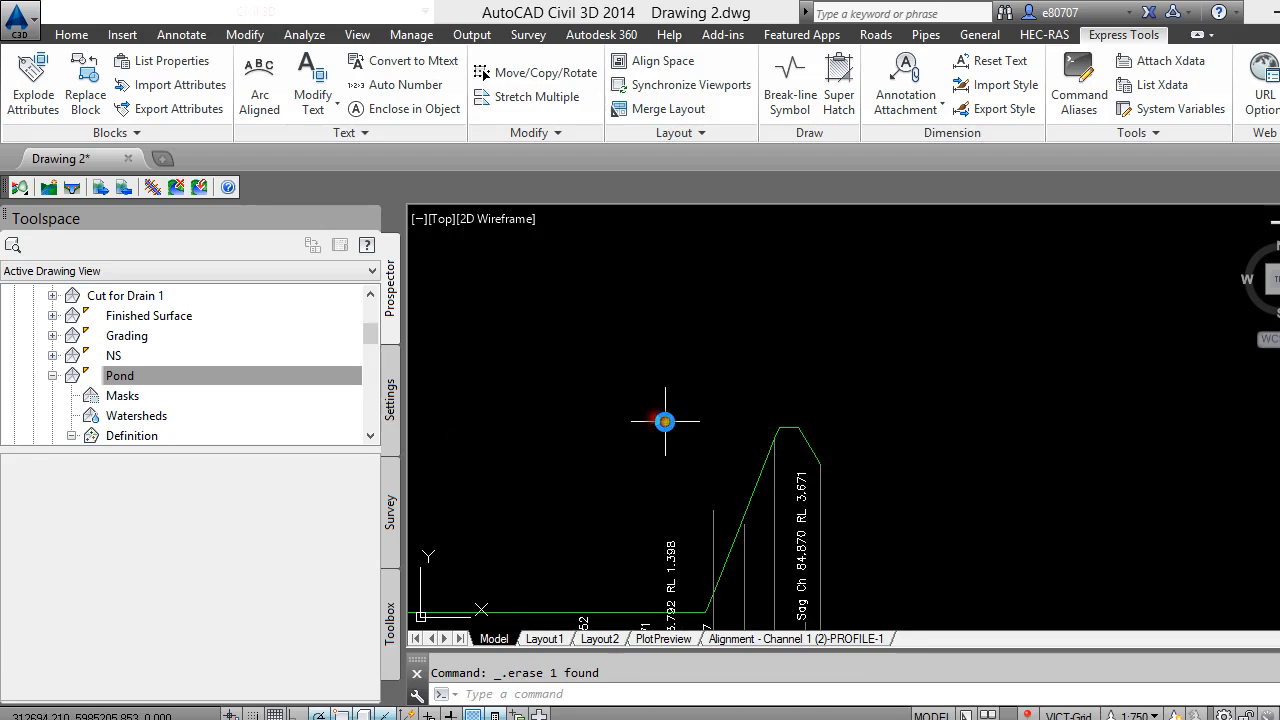
{"action": "left_click", "coordinate": [662, 553]}
{"action": "key", "text": "Delete"}
{"action": "middle_click_drag", "start_coordinate": [685, 443], "coordinate": [704, 368]}
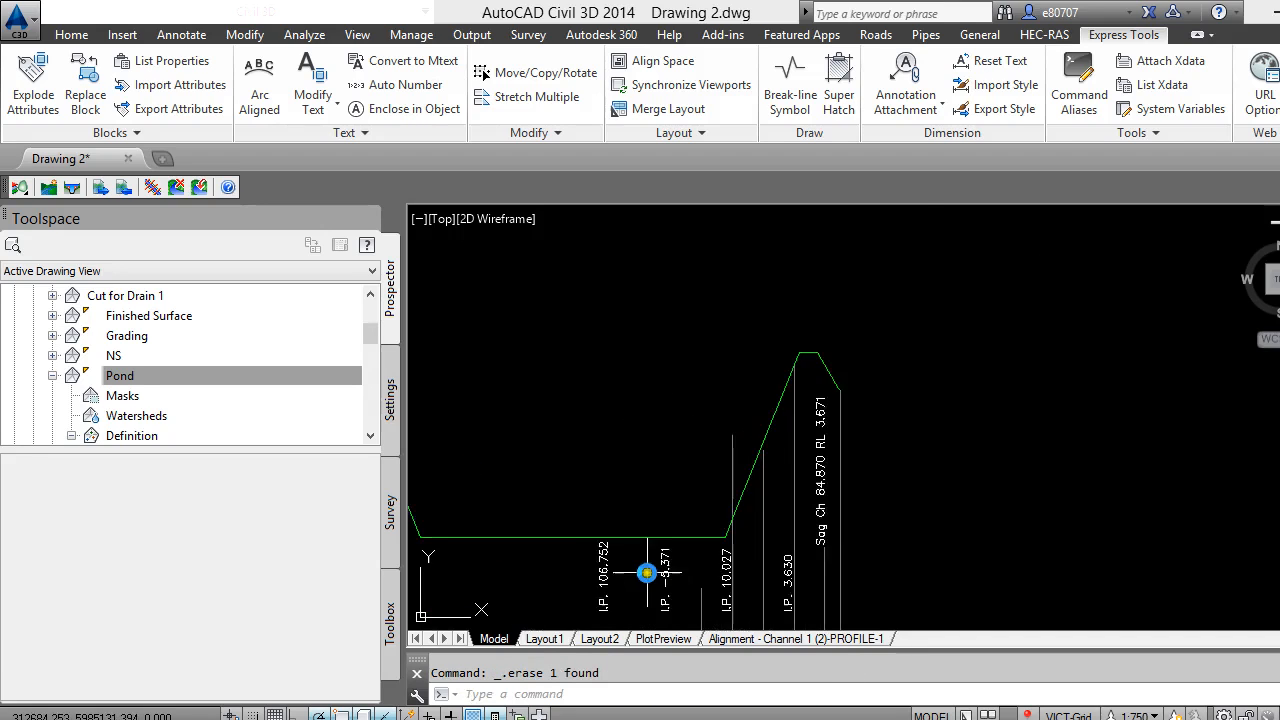
Erase the I.P. 106.752 and I.P. -5.371 labels below the pond floor
{"action": "scroll", "coordinate": [643, 580], "scroll_direction": "up", "scroll_amount": 2}
{"action": "left_click", "coordinate": [627, 566]}
{"action": "left_click", "coordinate": [563, 591]}
{"action": "key", "text": "Delete"}
{"action": "left_click", "coordinate": [689, 571]}
{"action": "left_click", "coordinate": [645, 588]}
{"action": "key", "text": "Delete"}
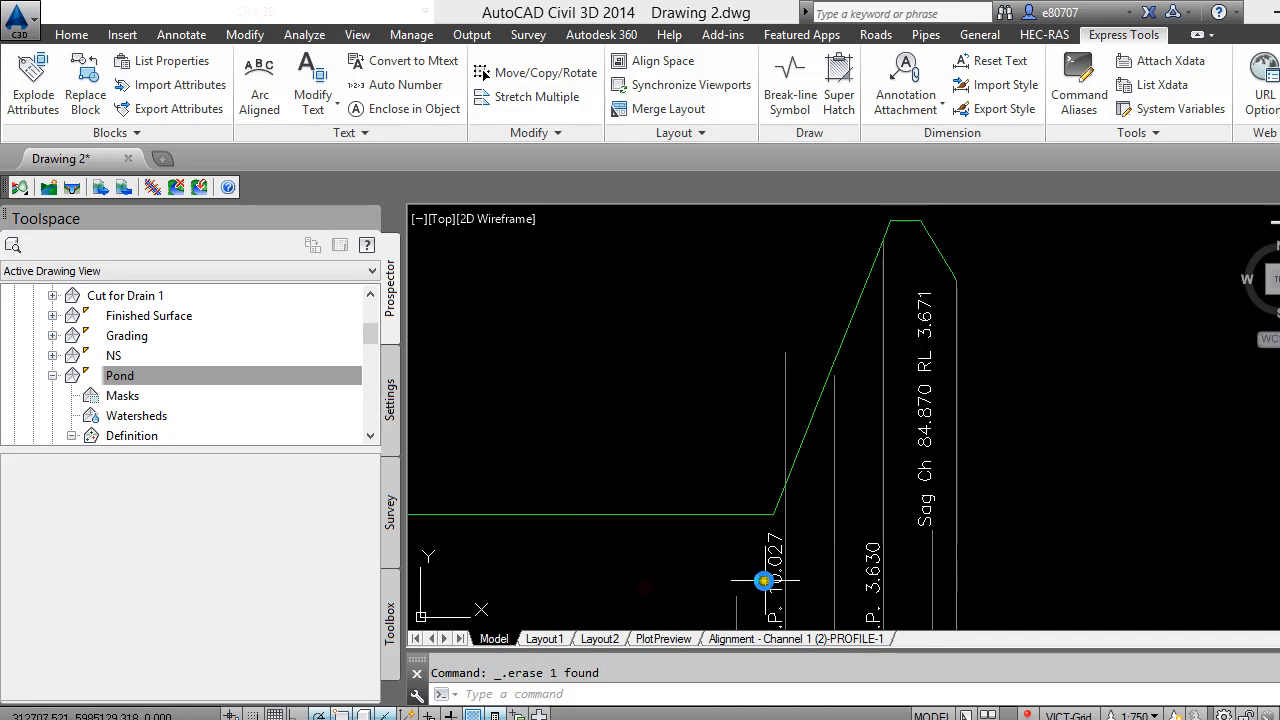
Erase the I.P. 10.027, I.P. 3.630 and Sag Ch 84.870 RL 3.671 labels beneath the right bank
{"action": "left_click", "coordinate": [766, 581]}
{"action": "key", "text": "Delete"}
{"action": "left_click", "coordinate": [862, 586]}
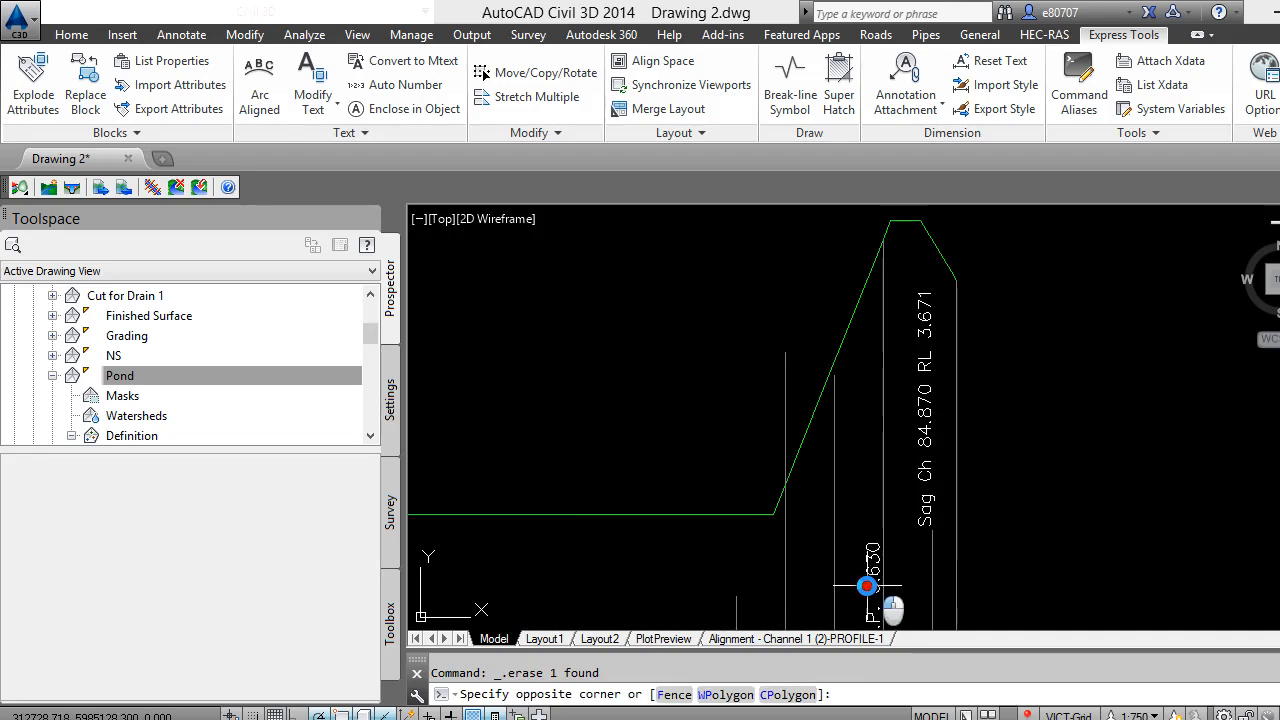
{"action": "left_click", "coordinate": [889, 600]}
{"action": "key", "text": "Delete"}
{"action": "left_click", "coordinate": [917, 489]}
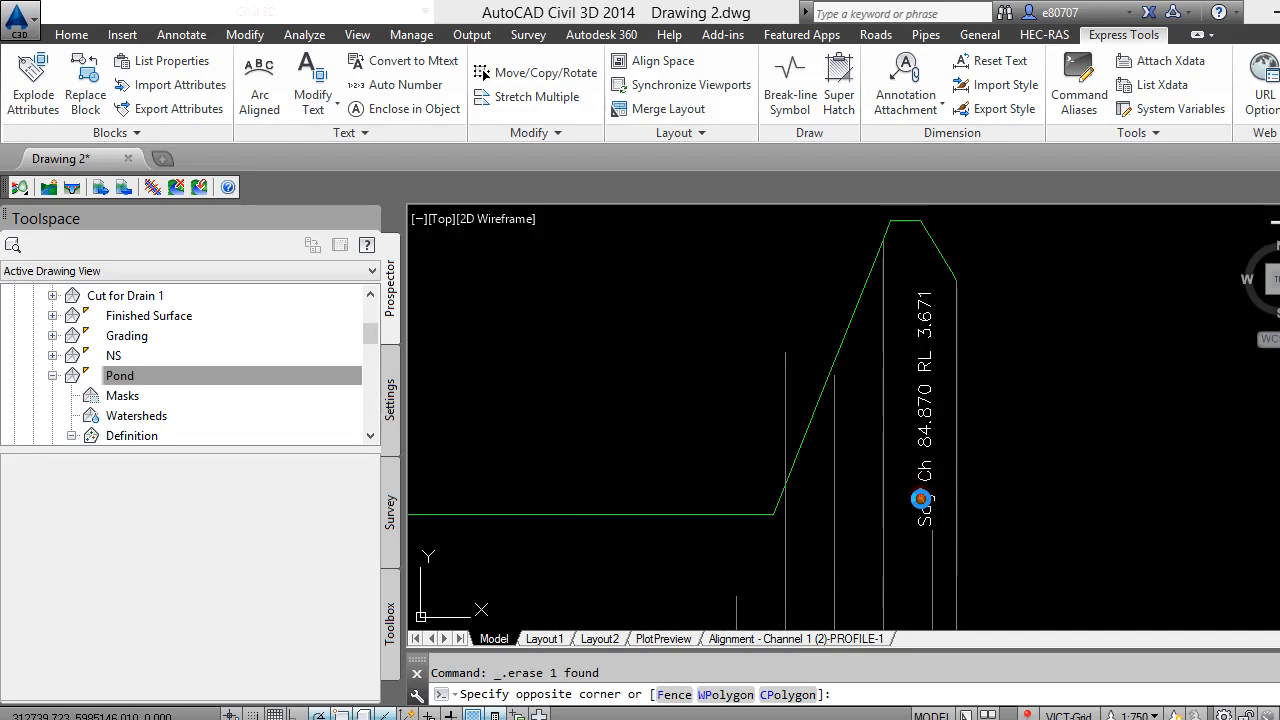
{"action": "left_click", "coordinate": [923, 500]}
{"action": "key", "text": "Delete"}
Erase the two left 9.999 dimensions, the -1121.228% gradient and the 18.243% dimension line above the data table
{"action": "scroll", "coordinate": [800, 400], "scroll_direction": "down", "scroll_amount": 2}
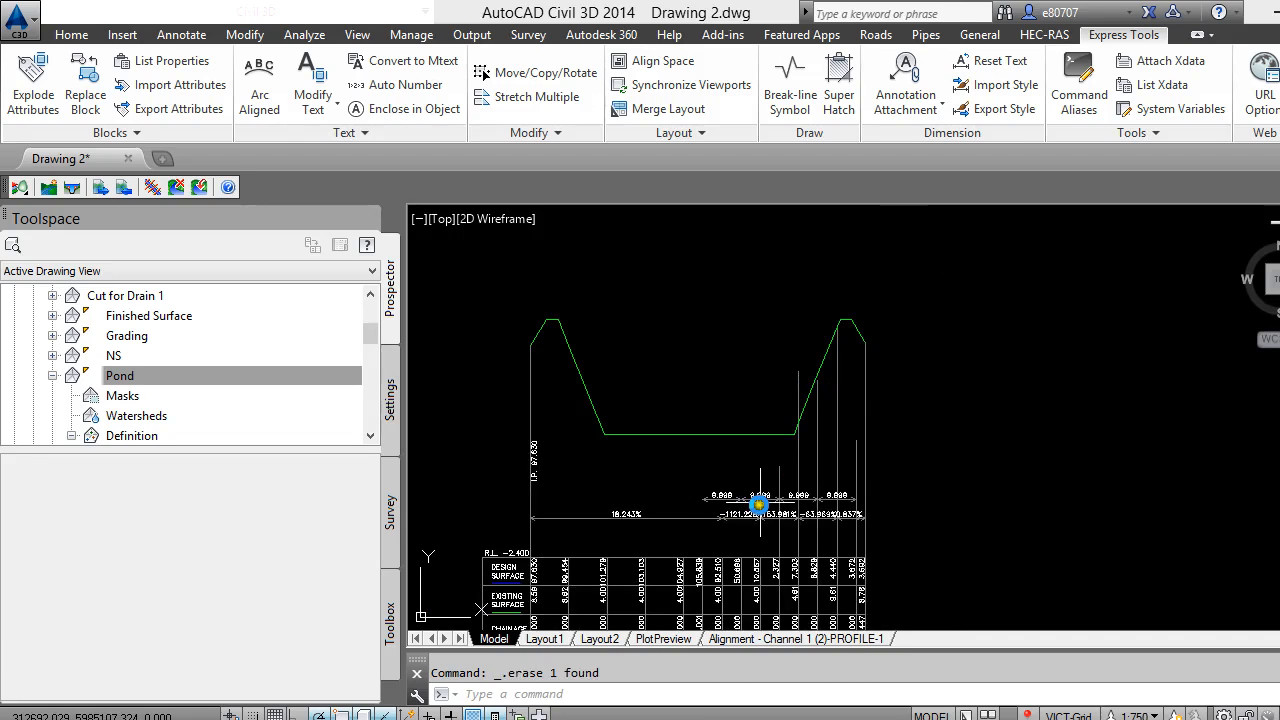
{"action": "scroll", "coordinate": [759, 506], "scroll_direction": "up", "scroll_amount": 5}
{"action": "left_click", "coordinate": [742, 455]}
{"action": "left_click", "coordinate": [578, 594]}
{"action": "key", "text": "Delete"}
Erase the 18.243% gradient text above the data table
{"action": "scroll", "coordinate": [767, 520], "scroll_direction": "down", "scroll_amount": 2}
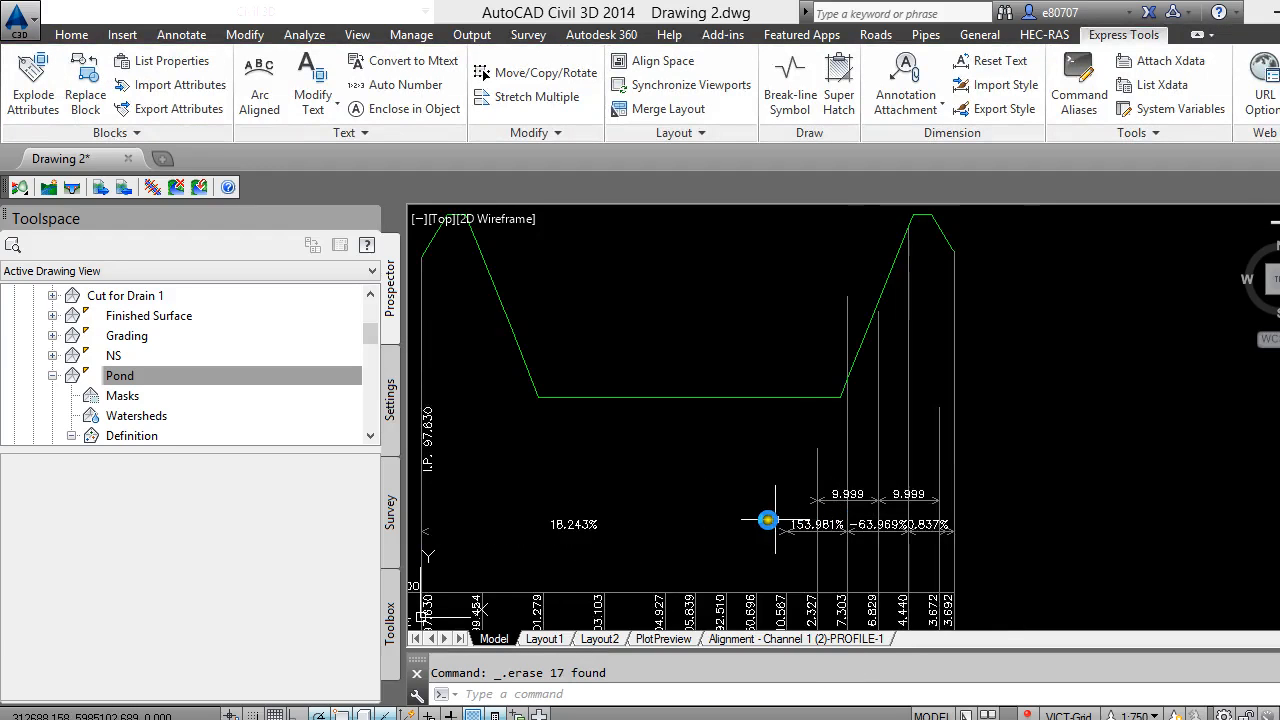
{"action": "left_click", "coordinate": [605, 514]}
{"action": "left_click", "coordinate": [540, 535]}
{"action": "scroll", "coordinate": [560, 540], "scroll_direction": "down", "scroll_amount": 4}
{"action": "key", "text": "Delete"}
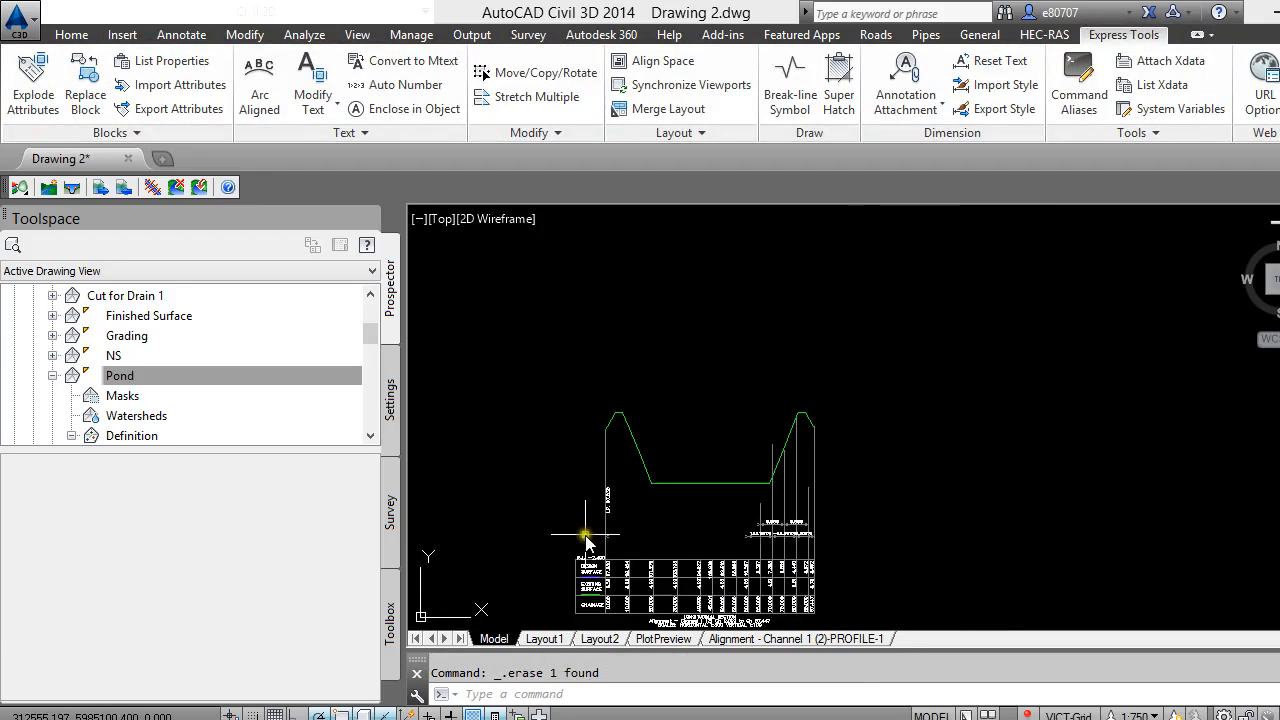
Erase the leftover arrowhead and the I.P. 97.630 label beside the leftmost chainage line
{"action": "scroll", "coordinate": [586, 542], "scroll_direction": "up", "scroll_amount": 6}
{"action": "left_click", "coordinate": [624, 502]}
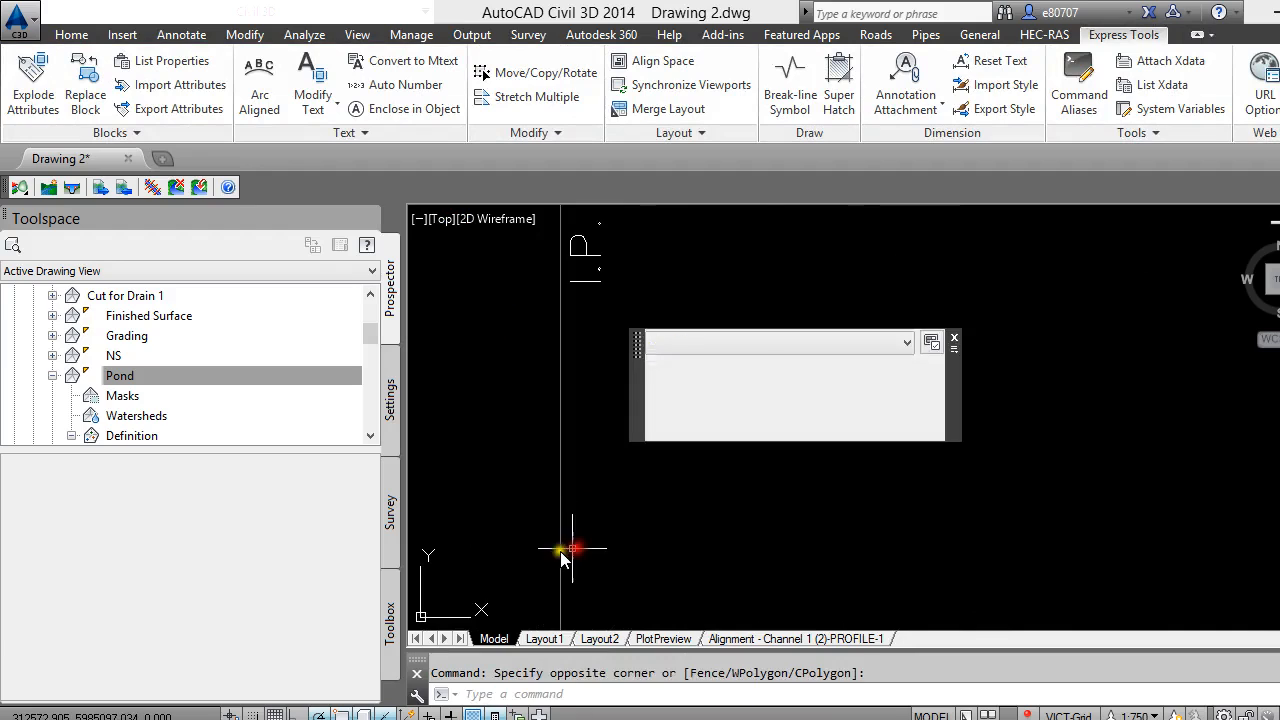
{"action": "left_click", "coordinate": [562, 558]}
{"action": "key", "text": "Delete"}
{"action": "scroll", "coordinate": [638, 497], "scroll_direction": "down", "scroll_amount": 4}
{"action": "left_click", "coordinate": [505, 395]}
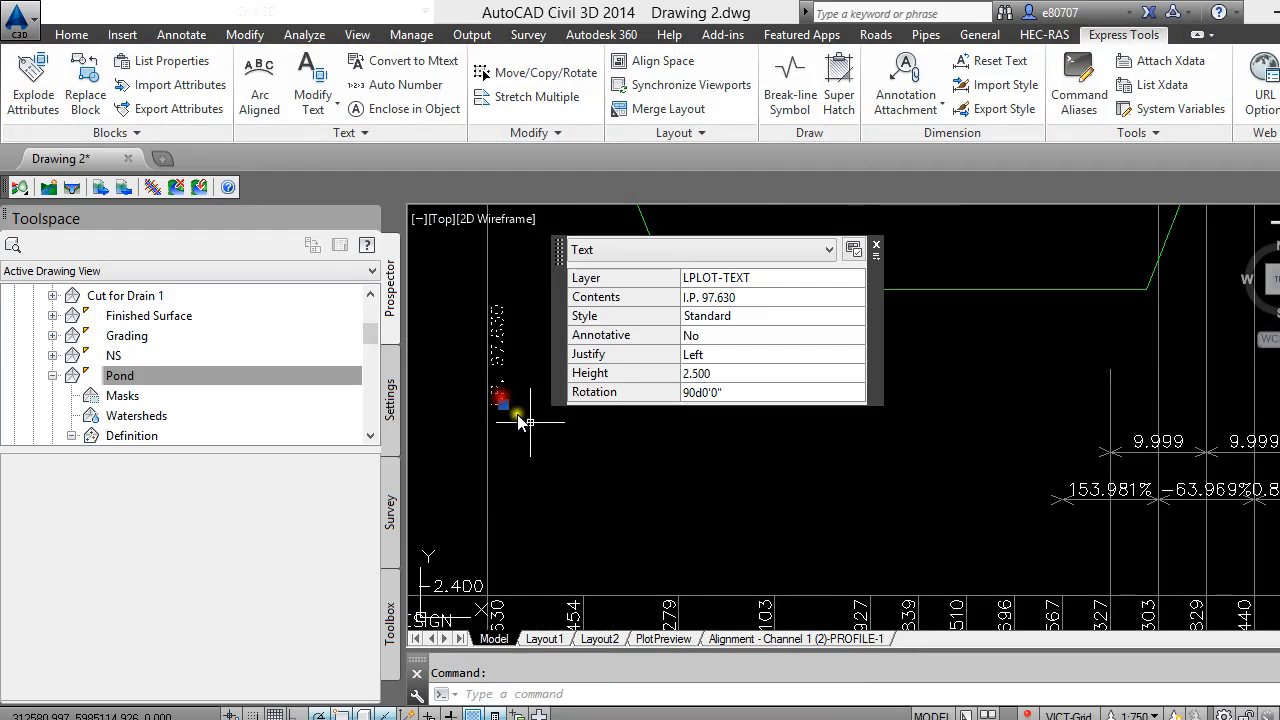
{"action": "key", "text": "Delete"}
Erase the 153.981% gradient dimension and the 9.999 dimension above it
{"action": "scroll", "coordinate": [790, 455], "scroll_direction": "down", "scroll_amount": 2}
{"action": "scroll", "coordinate": [790, 455], "scroll_direction": "up", "scroll_amount": 2}
{"action": "left_click", "coordinate": [770, 385]}
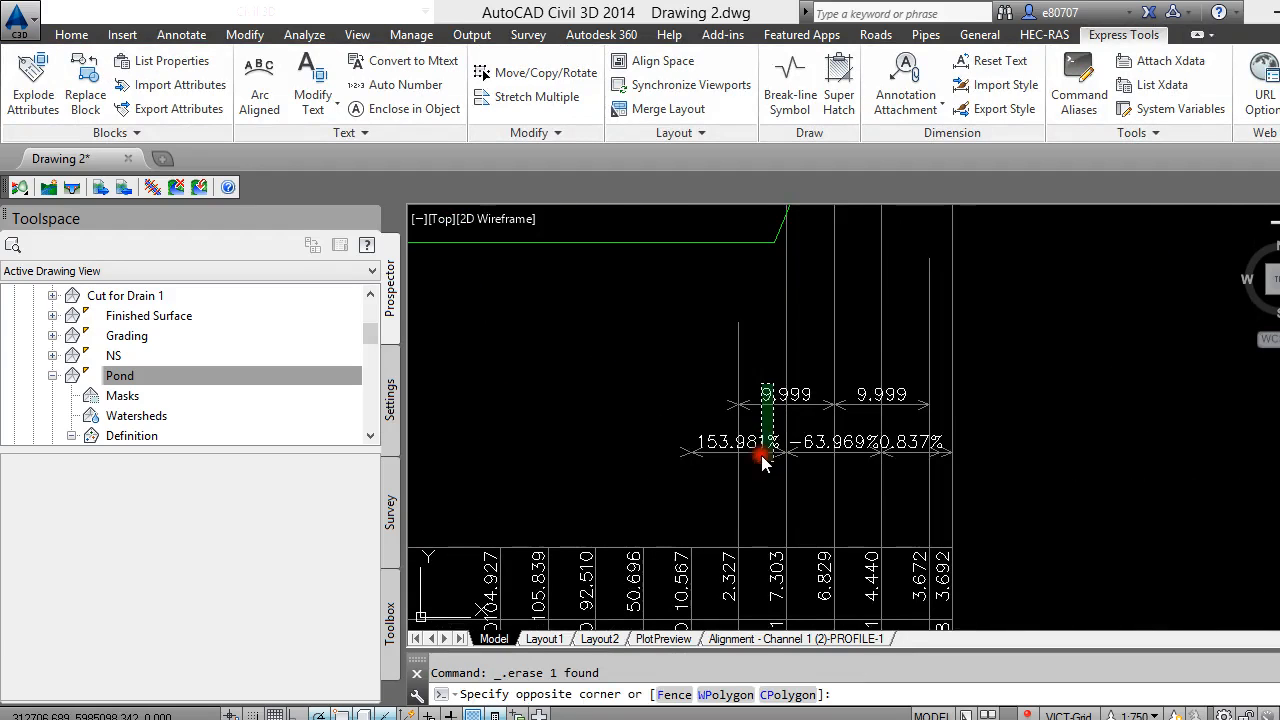
{"action": "left_click", "coordinate": [766, 490]}
{"action": "key", "text": "Delete"}
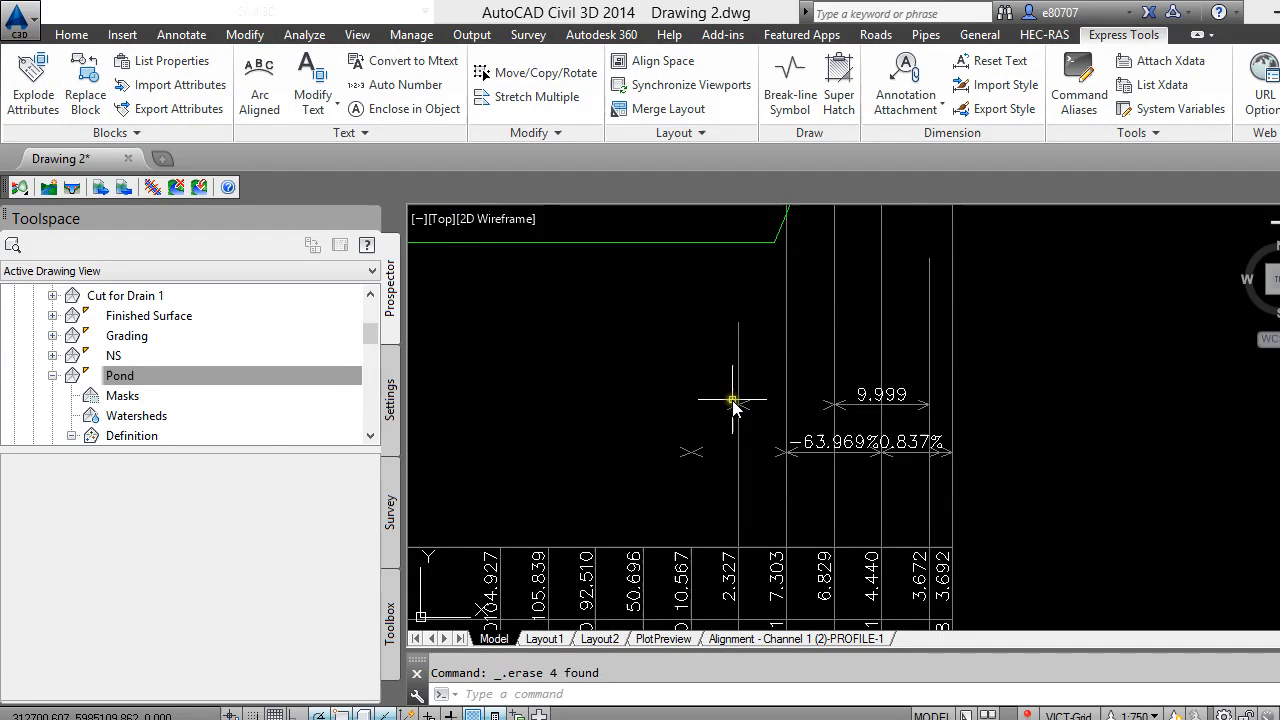
Erase the leftover crossed arrowheads above the data table at chainage 60.000
{"action": "left_click", "coordinate": [736, 402]}
{"action": "left_click", "coordinate": [706, 433]}
{"action": "left_click", "coordinate": [657, 473]}
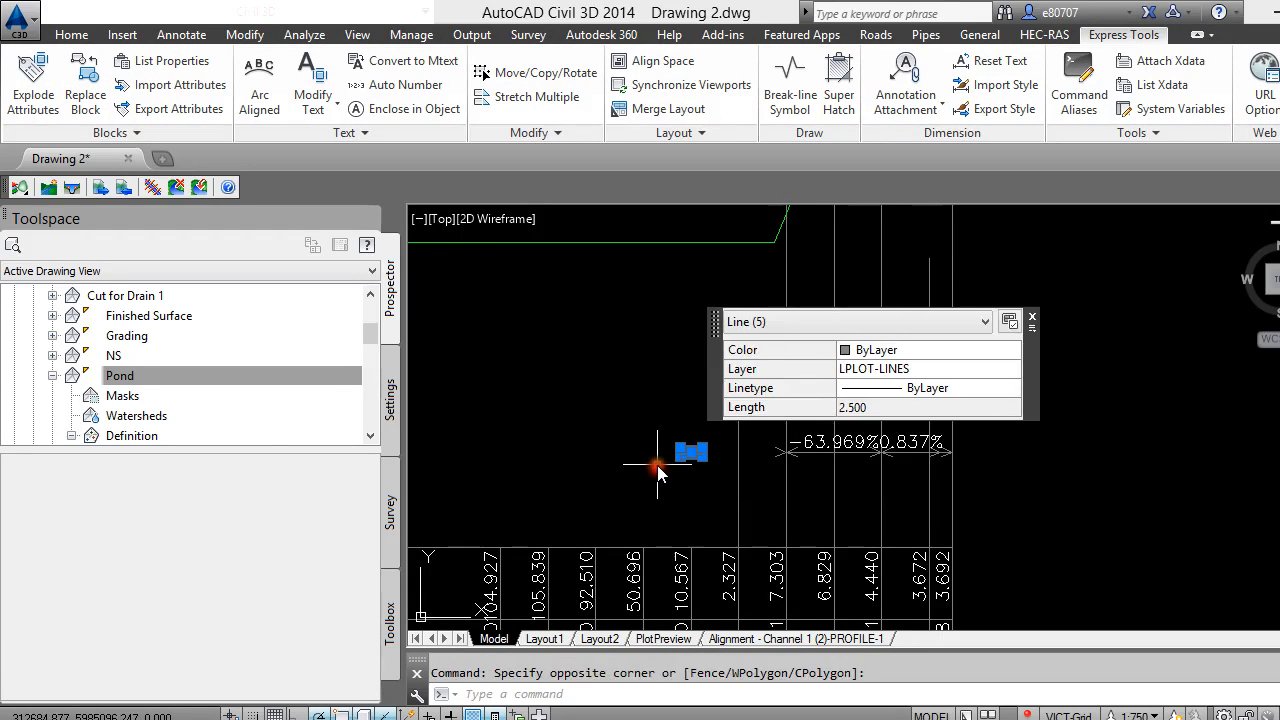
{"action": "key", "text": "Delete"}
Erase the leftover arrowheads on both sides of the chainage 65.000 line
{"action": "scroll", "coordinate": [757, 420], "scroll_direction": "up", "scroll_amount": 2}
{"action": "left_click", "coordinate": [796, 358]}
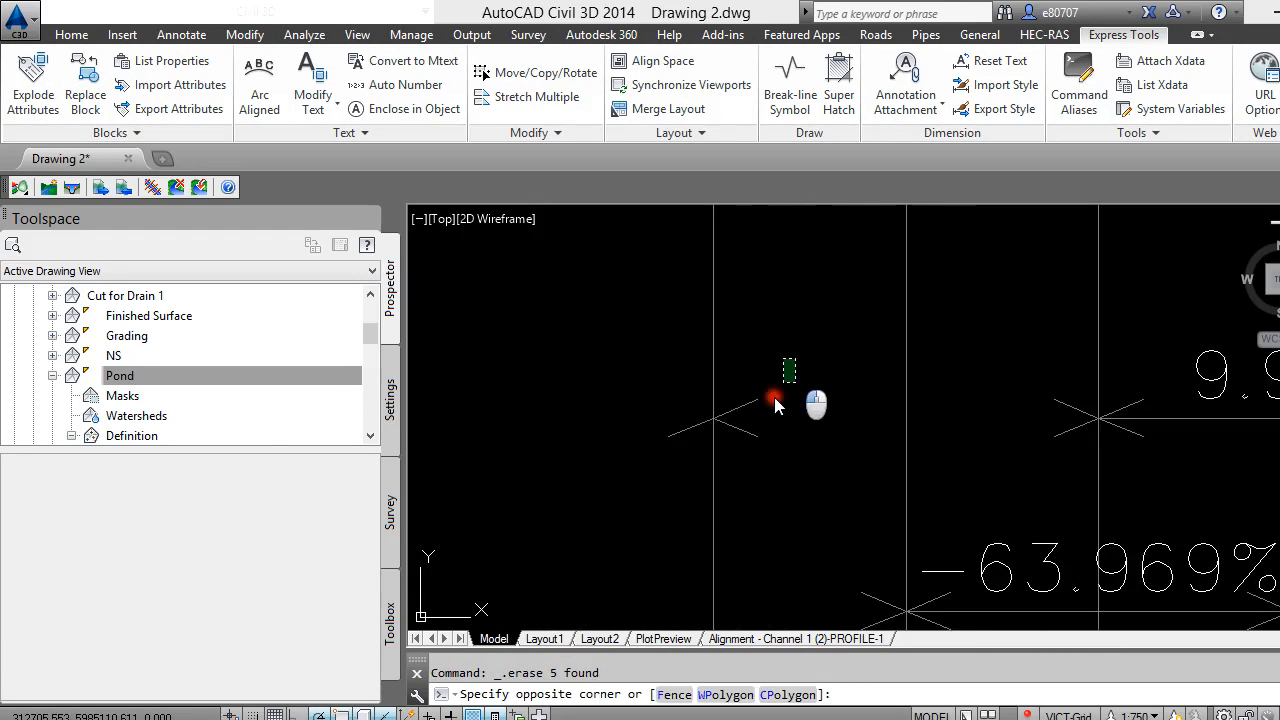
{"action": "left_click", "coordinate": [741, 455]}
{"action": "key", "text": "Delete"}
{"action": "left_click", "coordinate": [694, 406]}
{"action": "left_click", "coordinate": [656, 467]}
{"action": "key", "text": "Delete"}
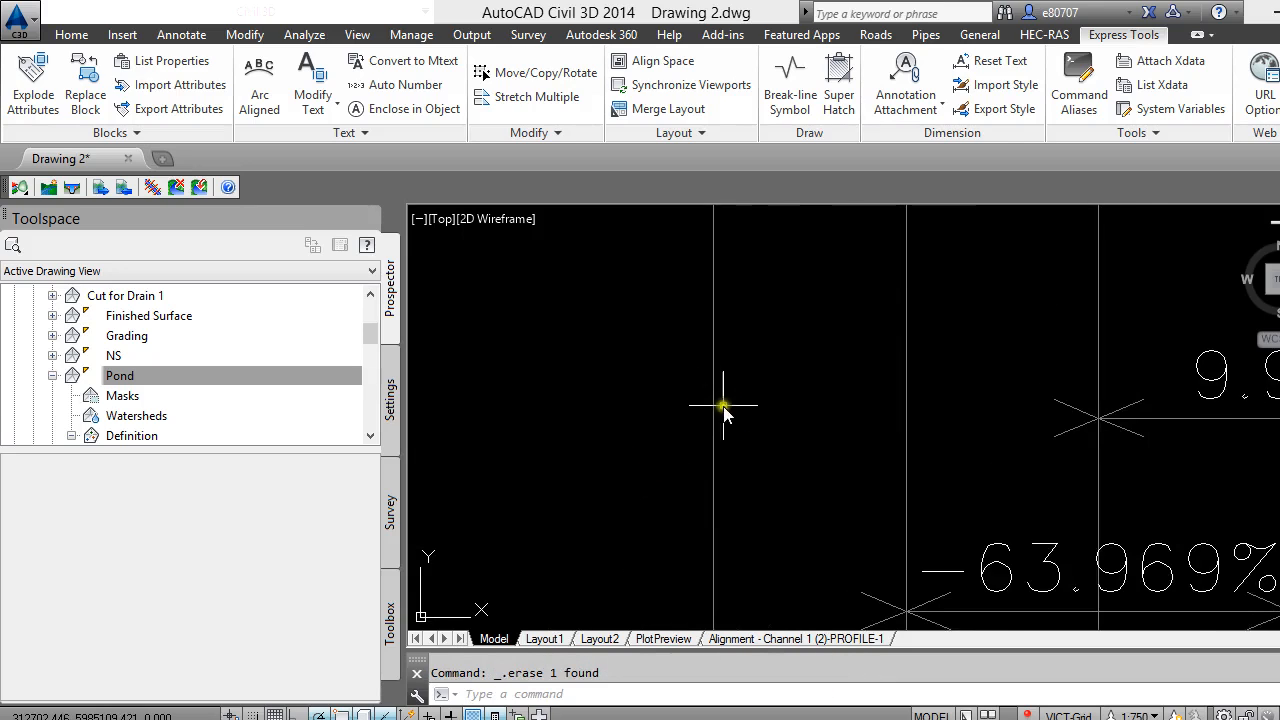
Erase the 9.999 dimension text and line between chainages 75.000 and 85.000
{"action": "scroll", "coordinate": [723, 406], "scroll_direction": "down", "scroll_amount": 2}
{"action": "left_click", "coordinate": [932, 374]}
{"action": "left_click", "coordinate": [916, 419]}
{"action": "key", "text": "Delete"}
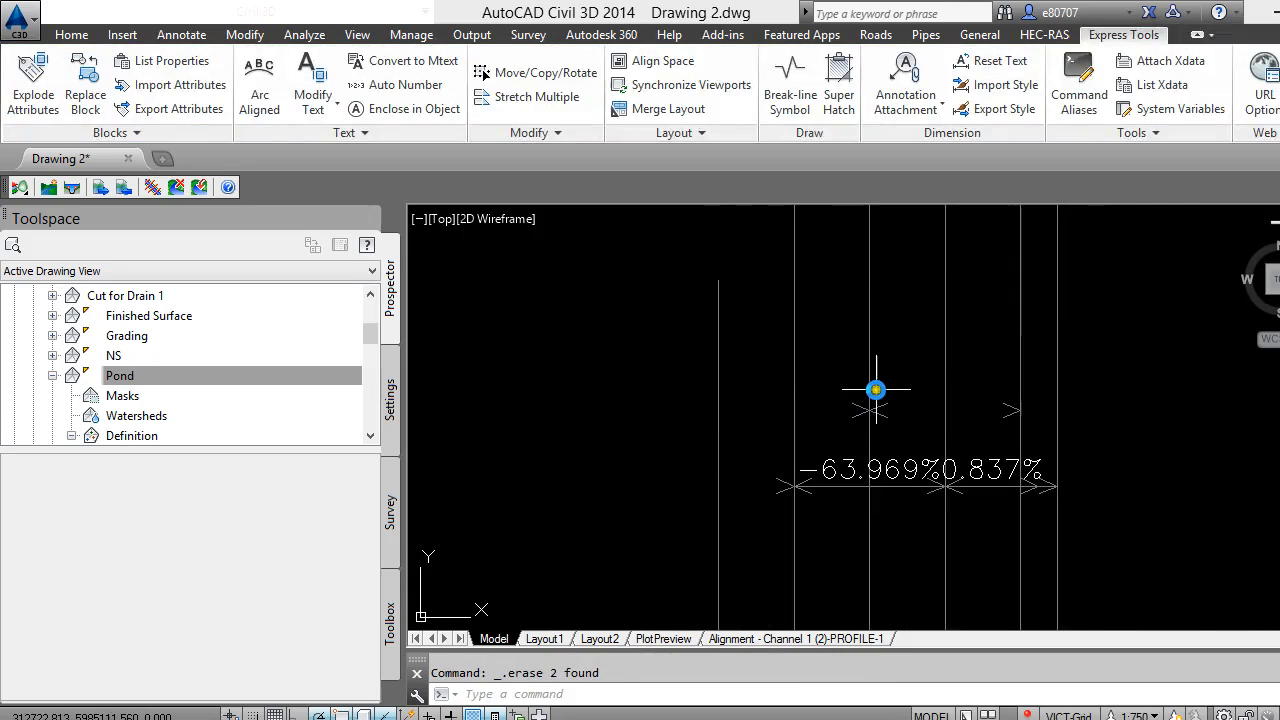
Erase the remaining arrowheads of the 9.999 dimension at the chainage 75.000 and 85.000 lines
{"action": "left_click", "coordinate": [868, 365]}
{"action": "key", "text": "Escape"}
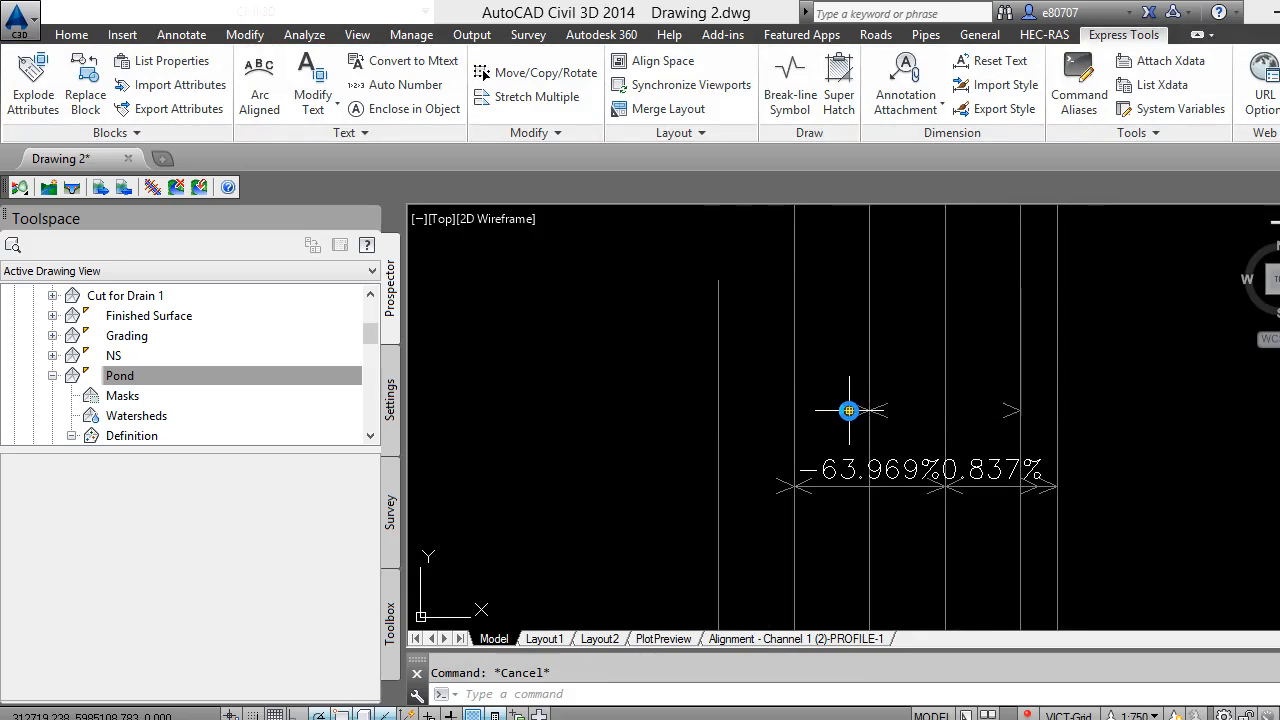
{"action": "left_click", "coordinate": [856, 397]}
{"action": "left_click", "coordinate": [877, 407]}
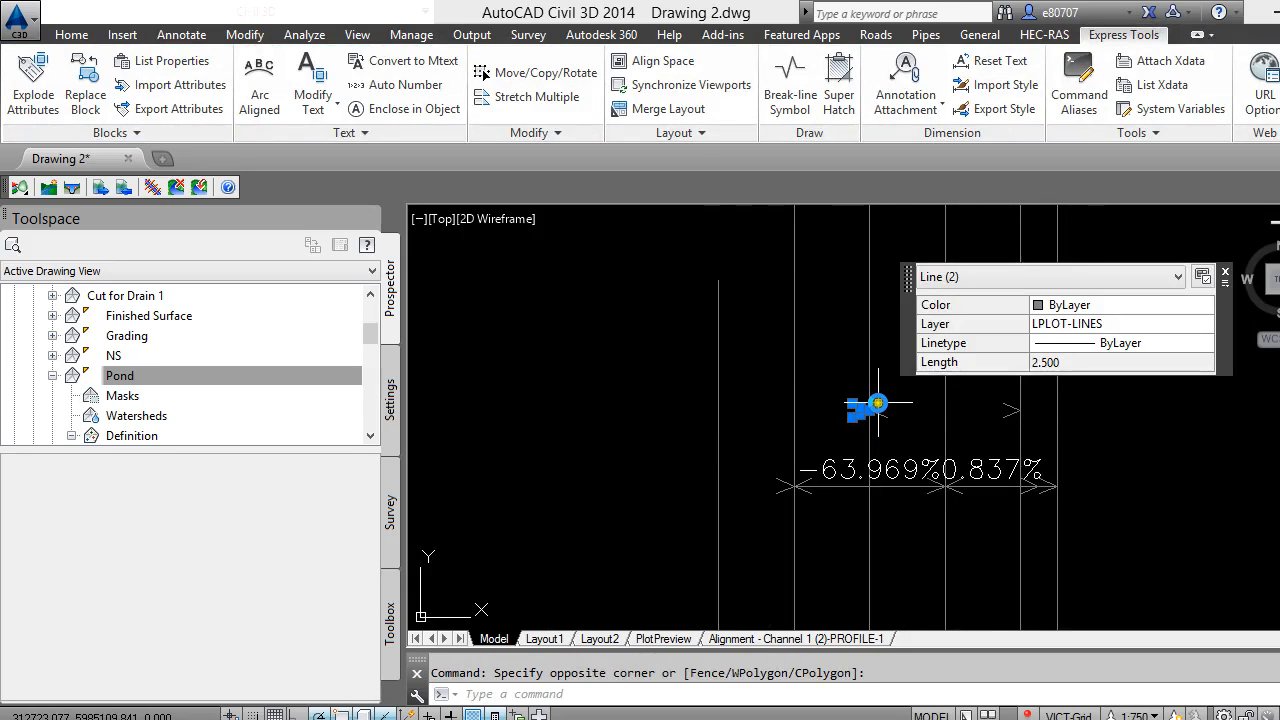
{"action": "key", "text": "Delete"}
{"action": "left_click", "coordinate": [883, 423]}
{"action": "left_click", "coordinate": [960, 417]}
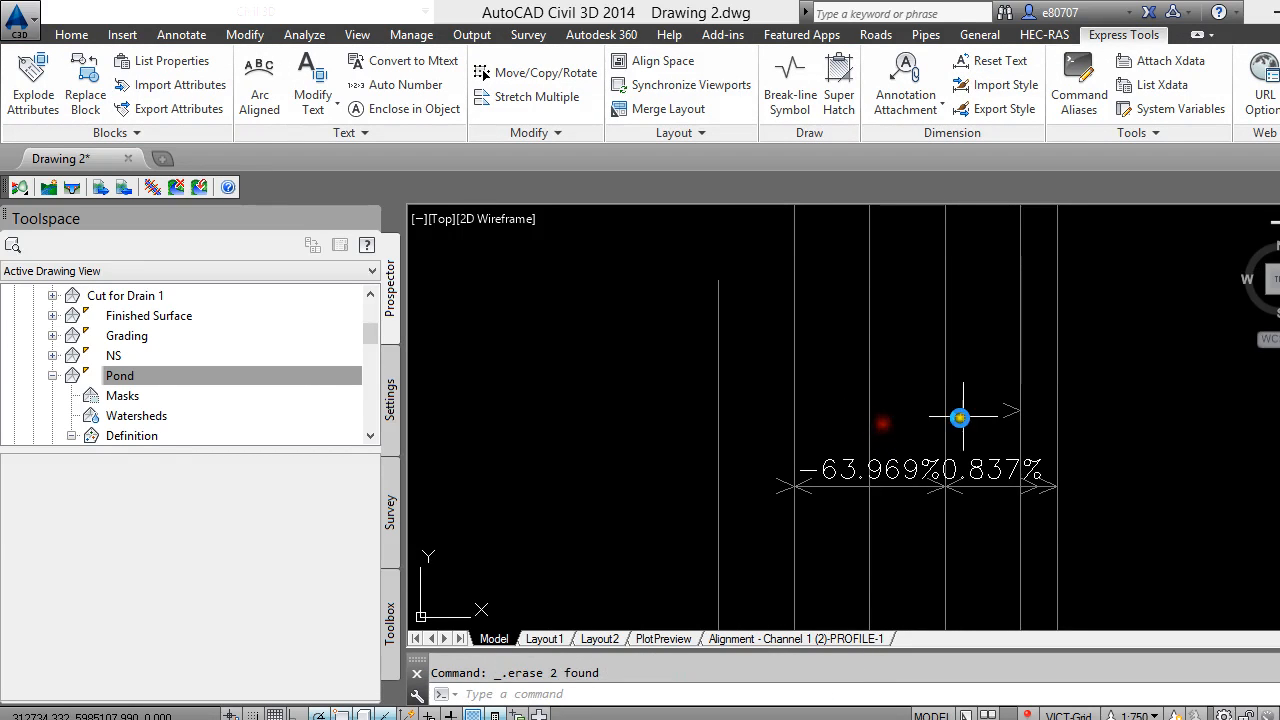
{"action": "left_click", "coordinate": [1000, 416]}
{"action": "left_click", "coordinate": [995, 422]}
Erase the 0.837% and -63.969% gradient texts together with their dimension lines
{"action": "left_click", "coordinate": [995, 440]}
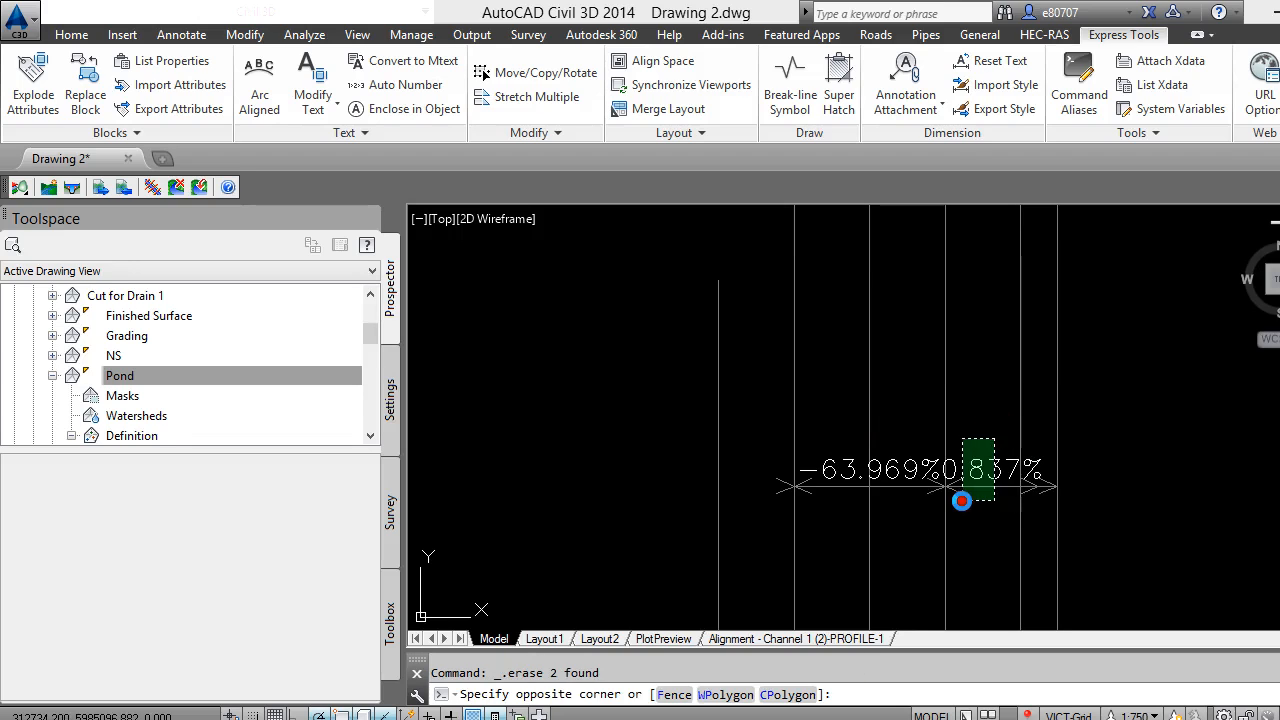
{"action": "left_click", "coordinate": [962, 501]}
{"action": "key", "text": "Delete"}
{"action": "left_click", "coordinate": [918, 454]}
{"action": "left_click", "coordinate": [911, 491]}
{"action": "key", "text": "Delete"}
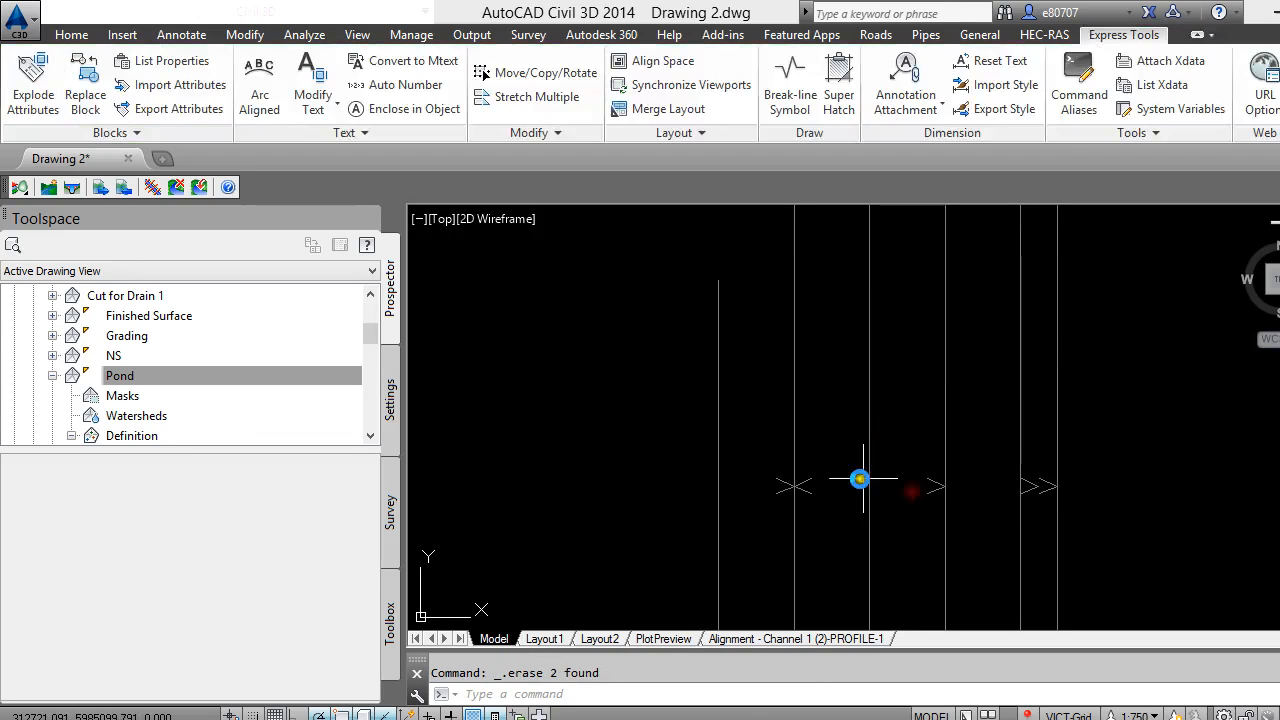
Erase the leftover gradient arrowheads on both sides of the chainage 70.000 line
{"action": "left_click", "coordinate": [785, 476]}
{"action": "left_click", "coordinate": [772, 498]}
{"action": "key", "text": "Delete"}
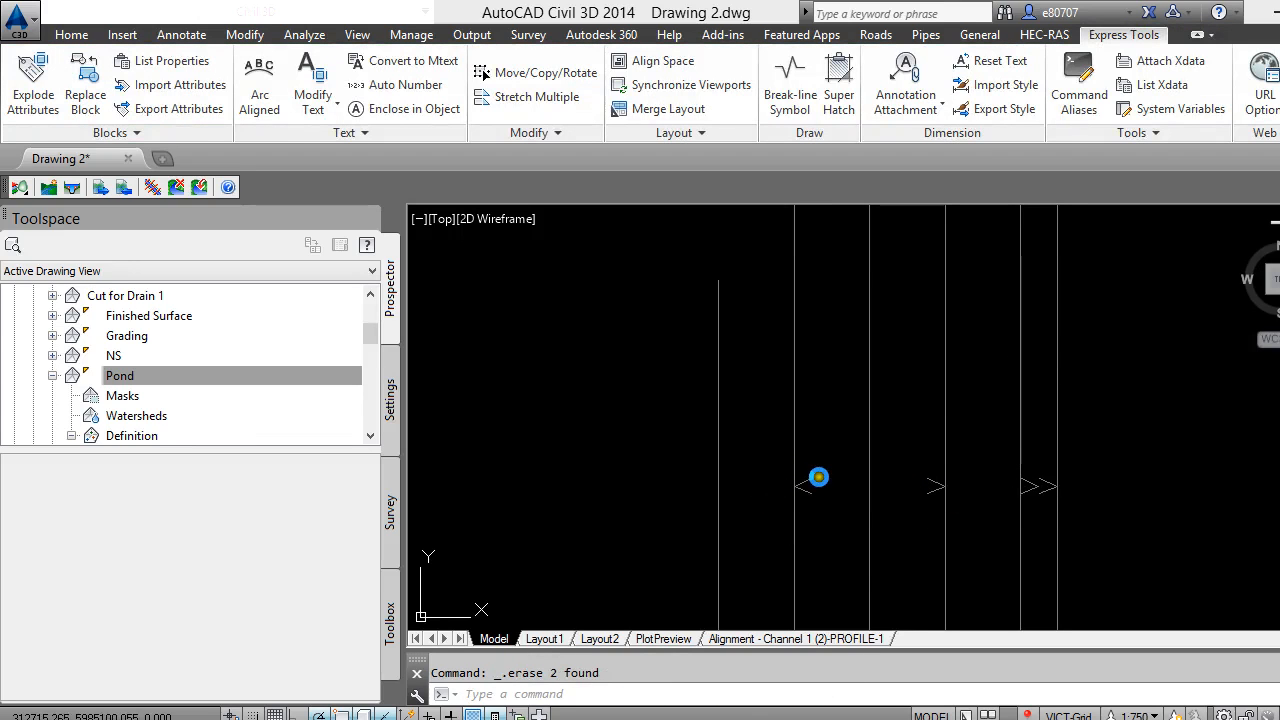
{"action": "left_click", "coordinate": [815, 478]}
{"action": "left_click", "coordinate": [826, 497]}
{"action": "key", "text": "Delete"}
Erase the last gradient arrowheads at the chainage 80.000, 85.000 and 87.447 lines
{"action": "left_click", "coordinate": [931, 471]}
{"action": "left_click", "coordinate": [930, 507]}
{"action": "key", "text": "Delete"}
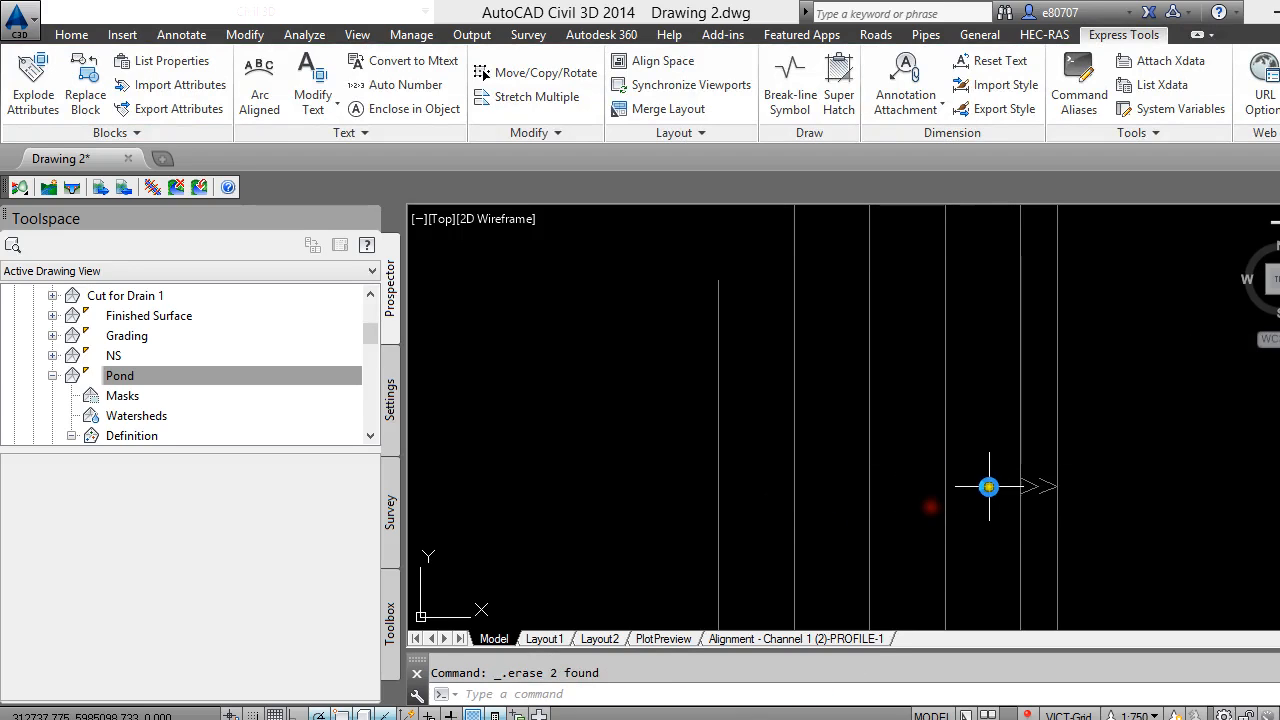
{"action": "left_click", "coordinate": [1048, 477]}
{"action": "left_click", "coordinate": [1032, 496]}
{"action": "key", "text": "Delete"}
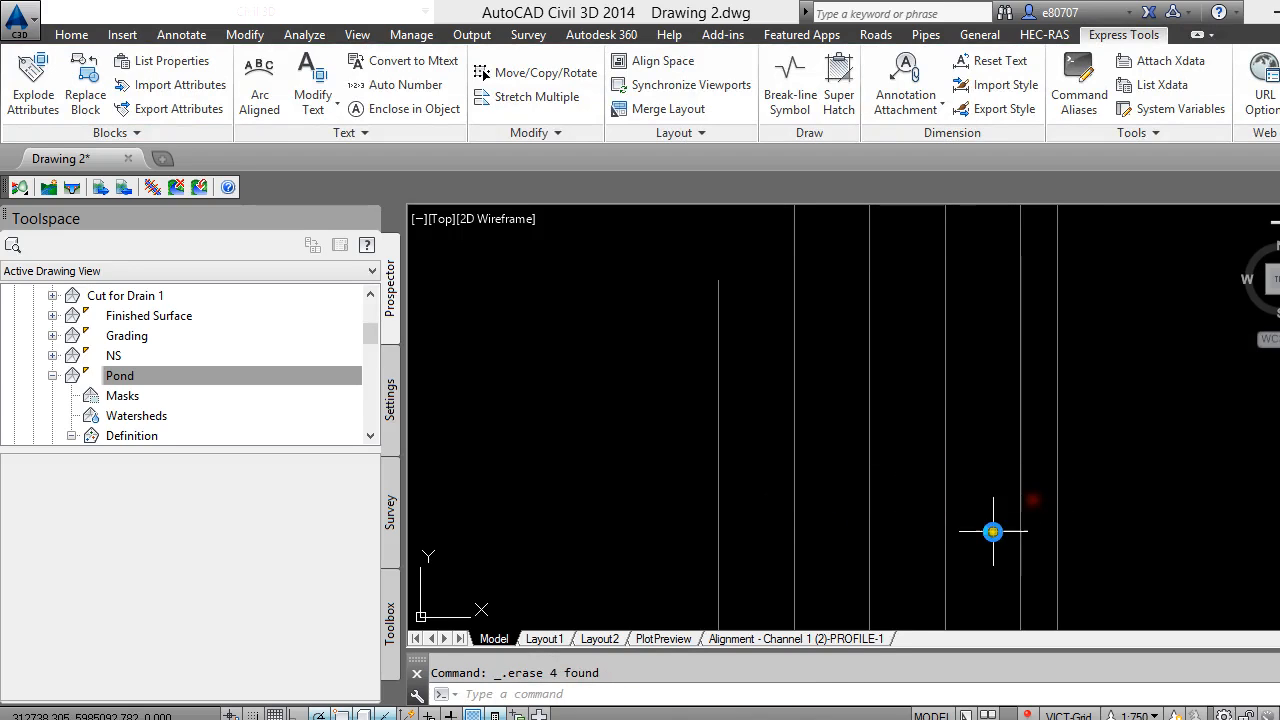
Start the Extend command with the green profile's left bank and flat bottom as boundary edges
{"action": "scroll", "coordinate": [857, 506], "scroll_direction": "down", "scroll_amount": 5}
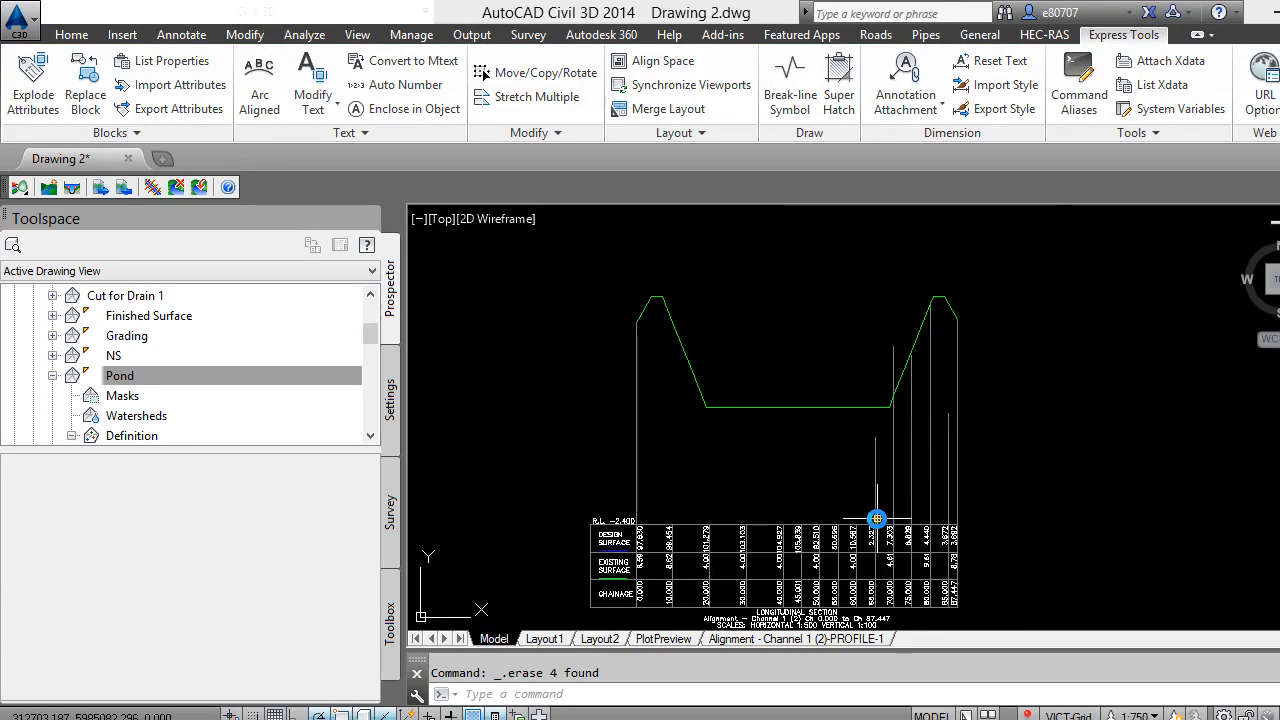
{"action": "type", "text": "extend"}
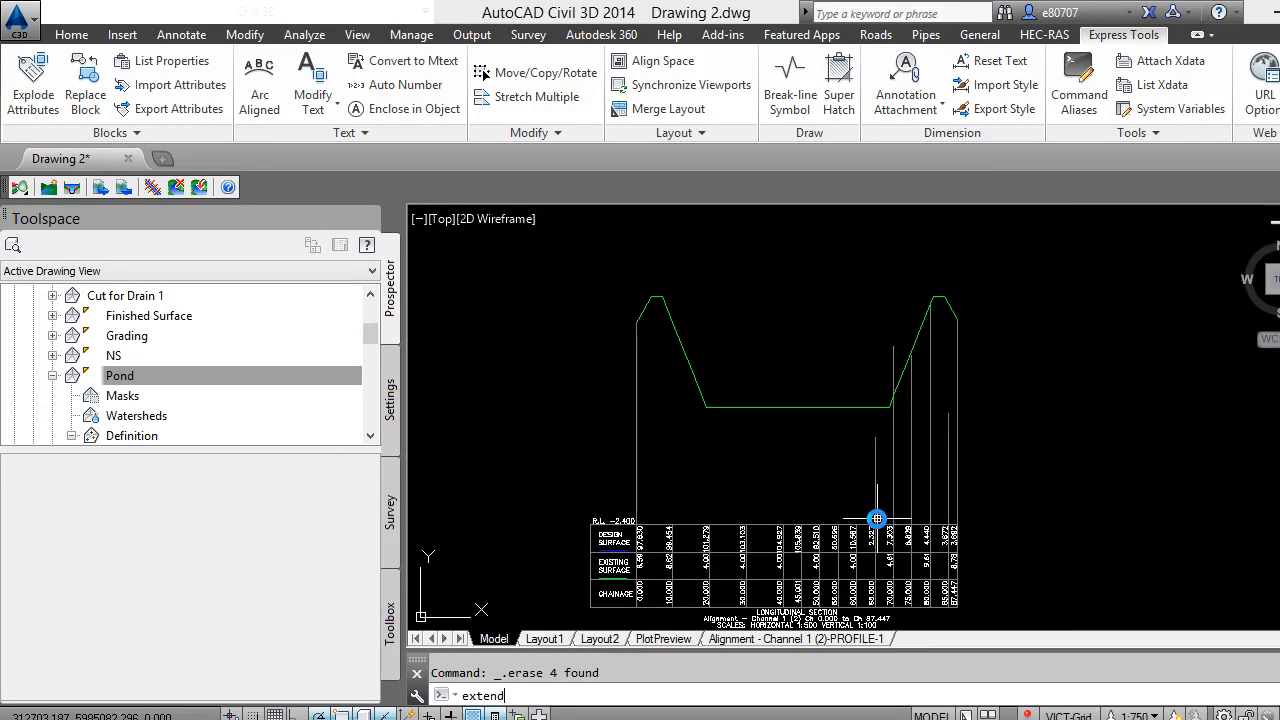
{"action": "key", "text": "Return"}
{"action": "left_click_drag", "start_coordinate": [694, 274], "coordinate": [654, 302]}
{"action": "left_click_drag", "start_coordinate": [755, 341], "coordinate": [731, 429]}
{"action": "left_click_drag", "start_coordinate": [864, 399], "coordinate": [780, 438]}
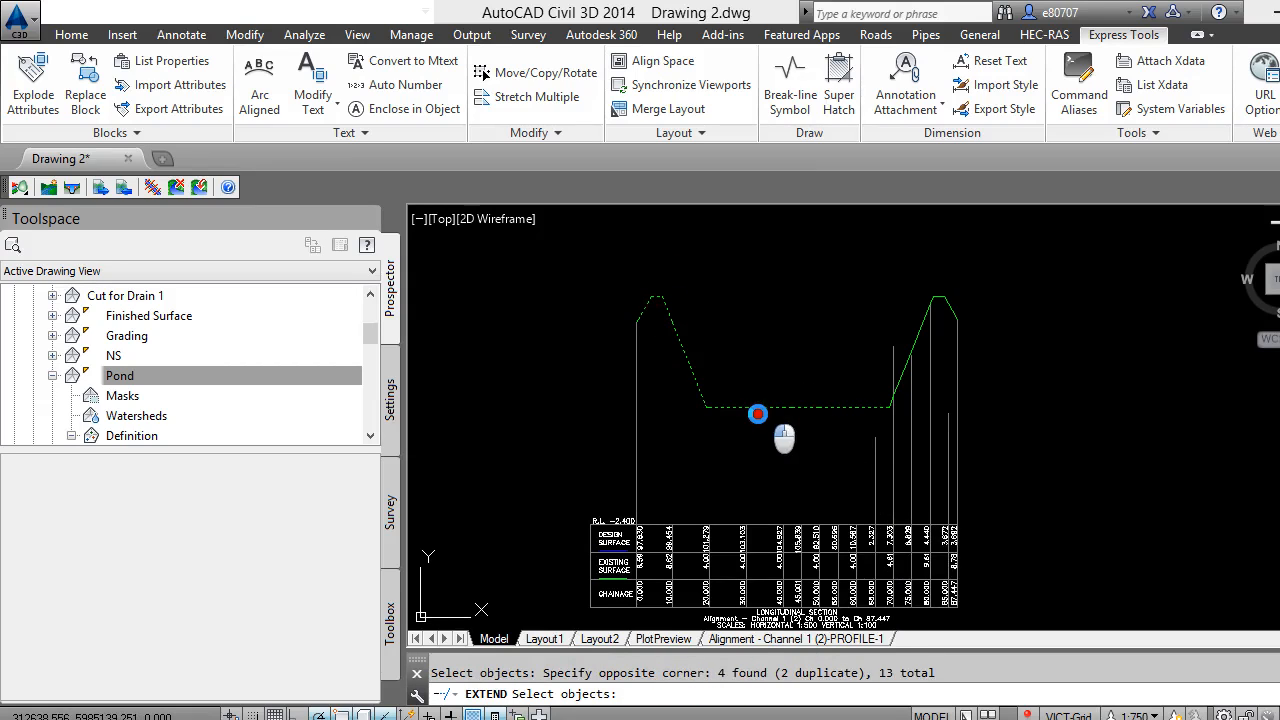
Add the profile's right bank to the boundary edges and extend the chainage 65.000 and 85.000 lines up to the profile
{"action": "scroll", "coordinate": [910, 382], "scroll_direction": "up", "scroll_amount": 3}
{"action": "left_click", "coordinate": [882, 371]}
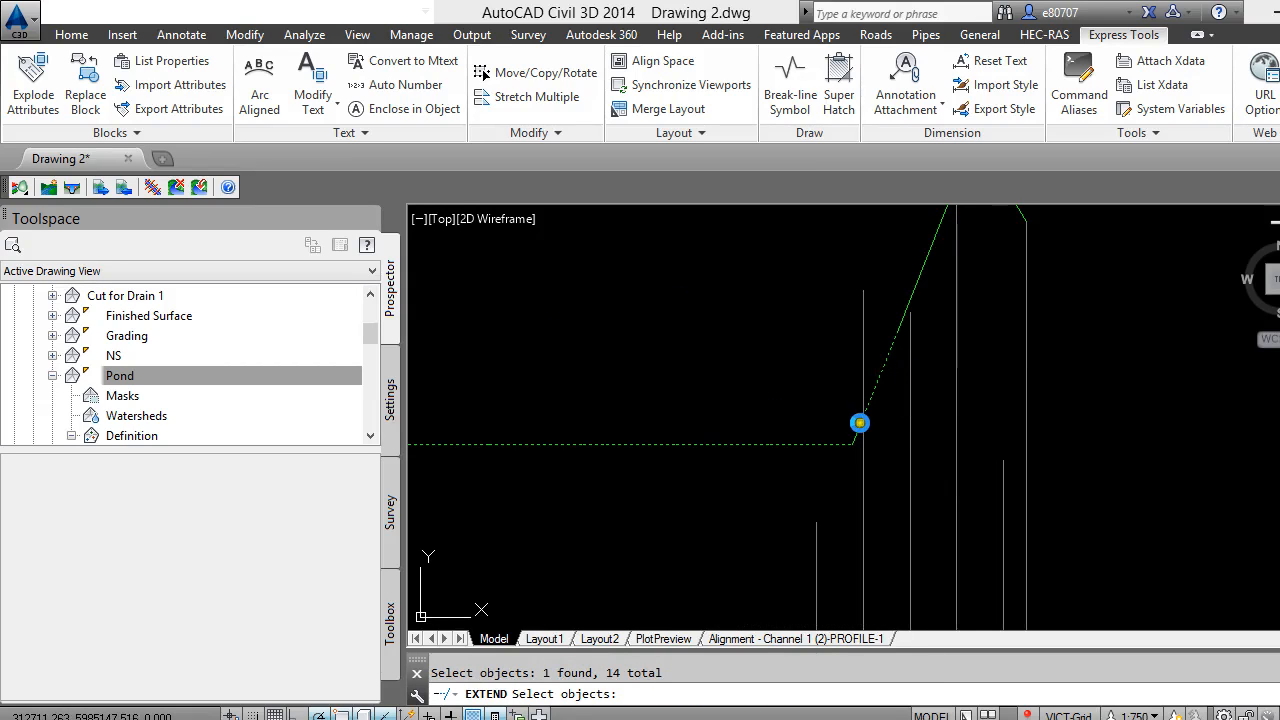
{"action": "left_click", "coordinate": [852, 440]}
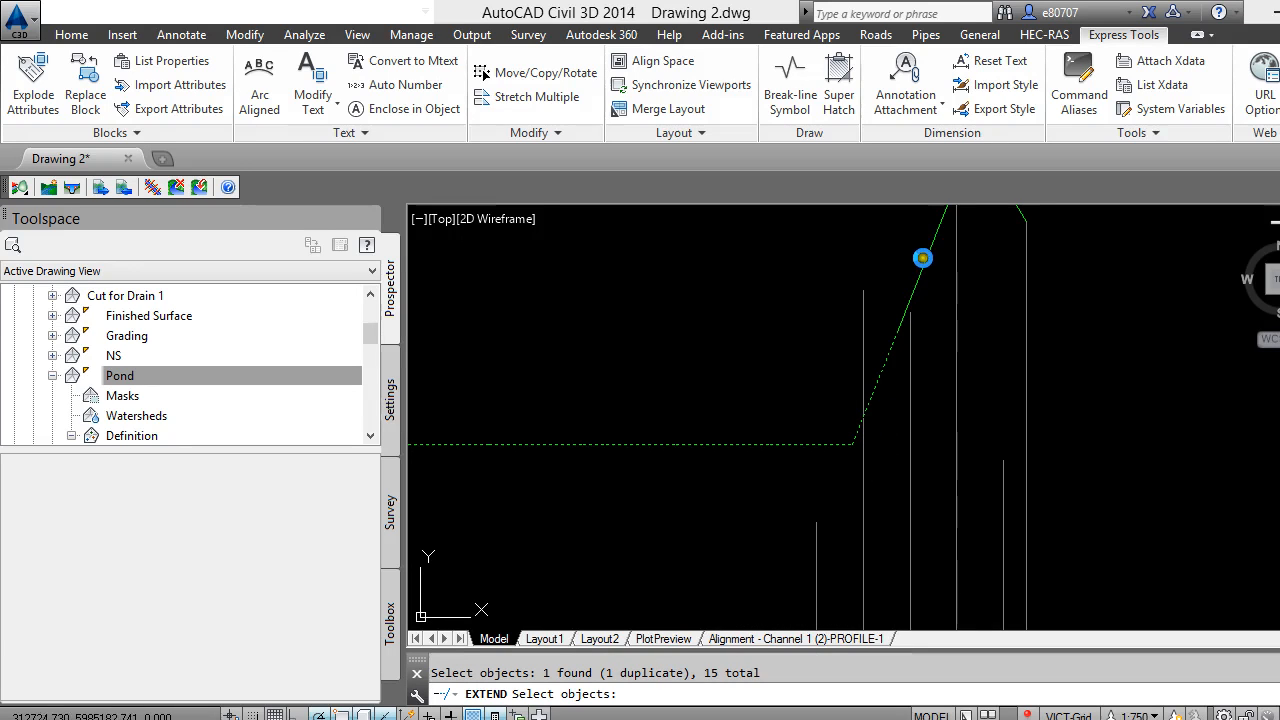
{"action": "left_click", "coordinate": [924, 258]}
{"action": "scroll", "coordinate": [906, 354], "scroll_direction": "down", "scroll_amount": 2}
{"action": "scroll", "coordinate": [932, 274], "scroll_direction": "up", "scroll_amount": 4}
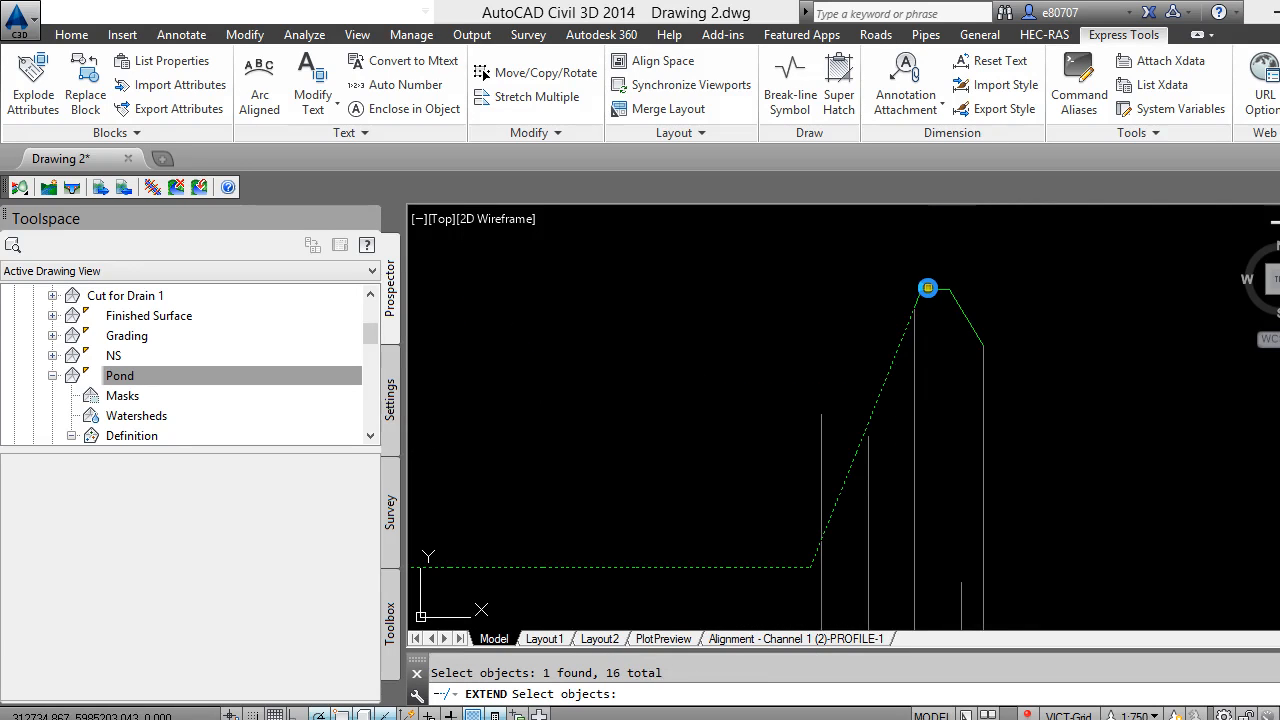
{"action": "scroll", "coordinate": [928, 288], "scroll_direction": "down", "scroll_amount": 3}
{"action": "left_click", "coordinate": [955, 282]}
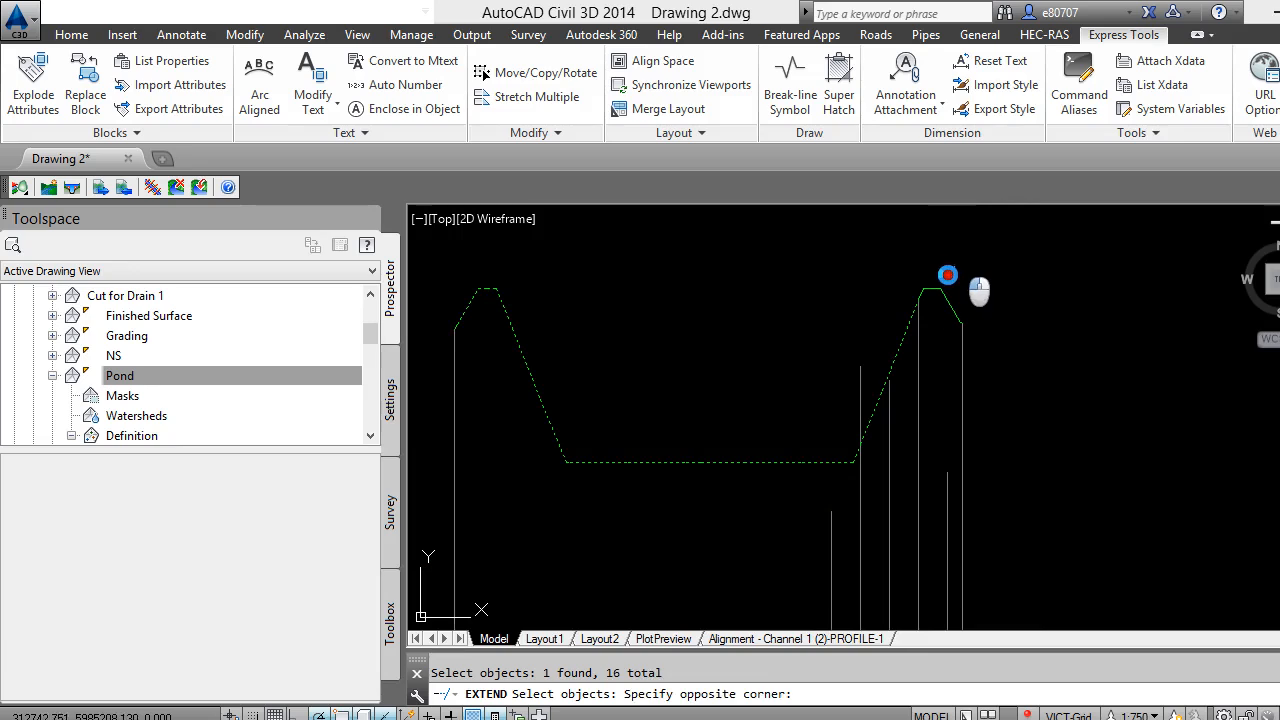
{"action": "left_click", "coordinate": [925, 297]}
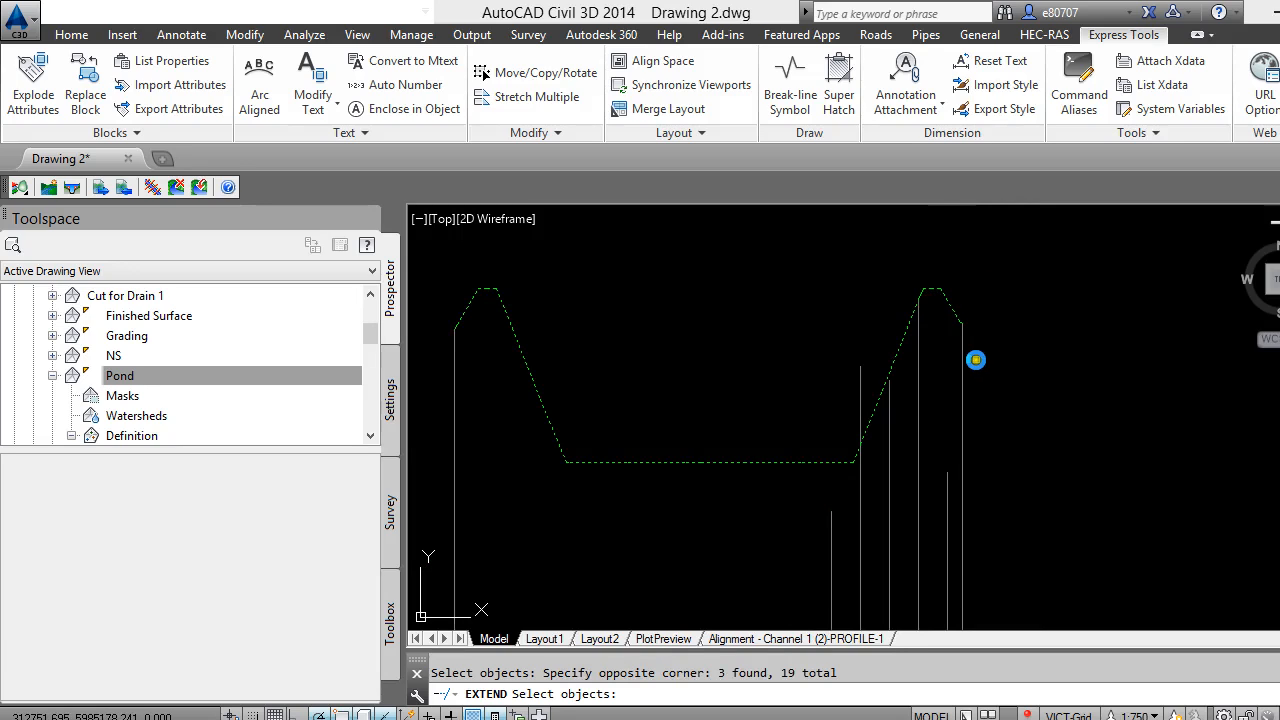
{"action": "key", "text": "Return"}
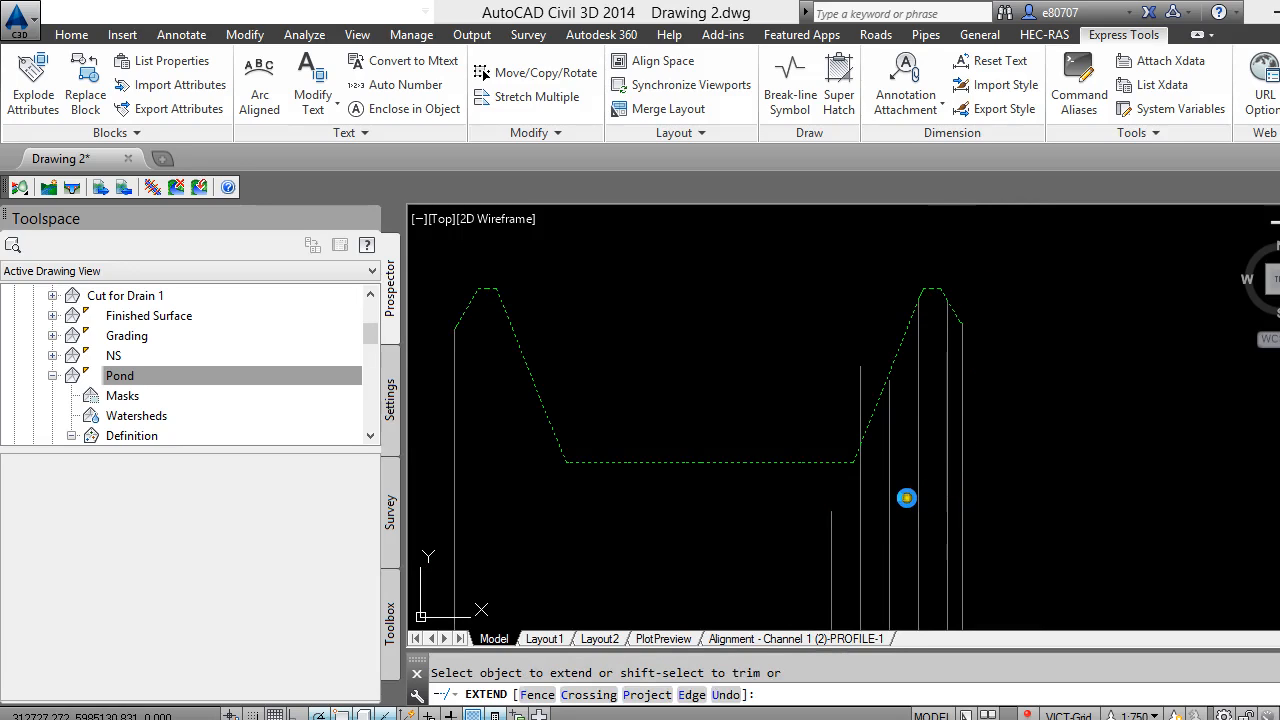
{"action": "scroll", "coordinate": [858, 427], "scroll_direction": "down", "scroll_amount": 2}
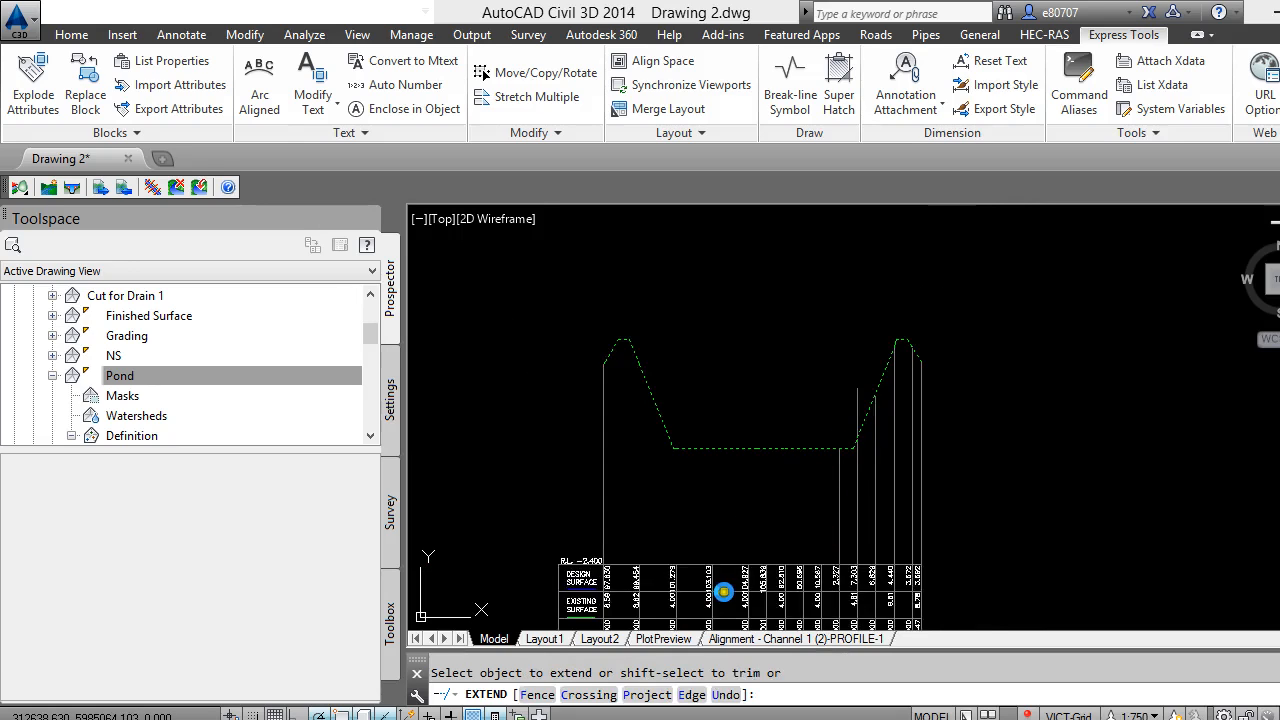
Try to extend the data table's divider lines for chainages 10.000 to 60.000 up to the green profile
{"action": "scroll", "coordinate": [760, 580], "scroll_direction": "up", "scroll_amount": 1}
{"action": "scroll", "coordinate": [860, 543], "scroll_direction": "down", "scroll_amount": 1}
{"action": "scroll", "coordinate": [874, 555], "scroll_direction": "up", "scroll_amount": 1}
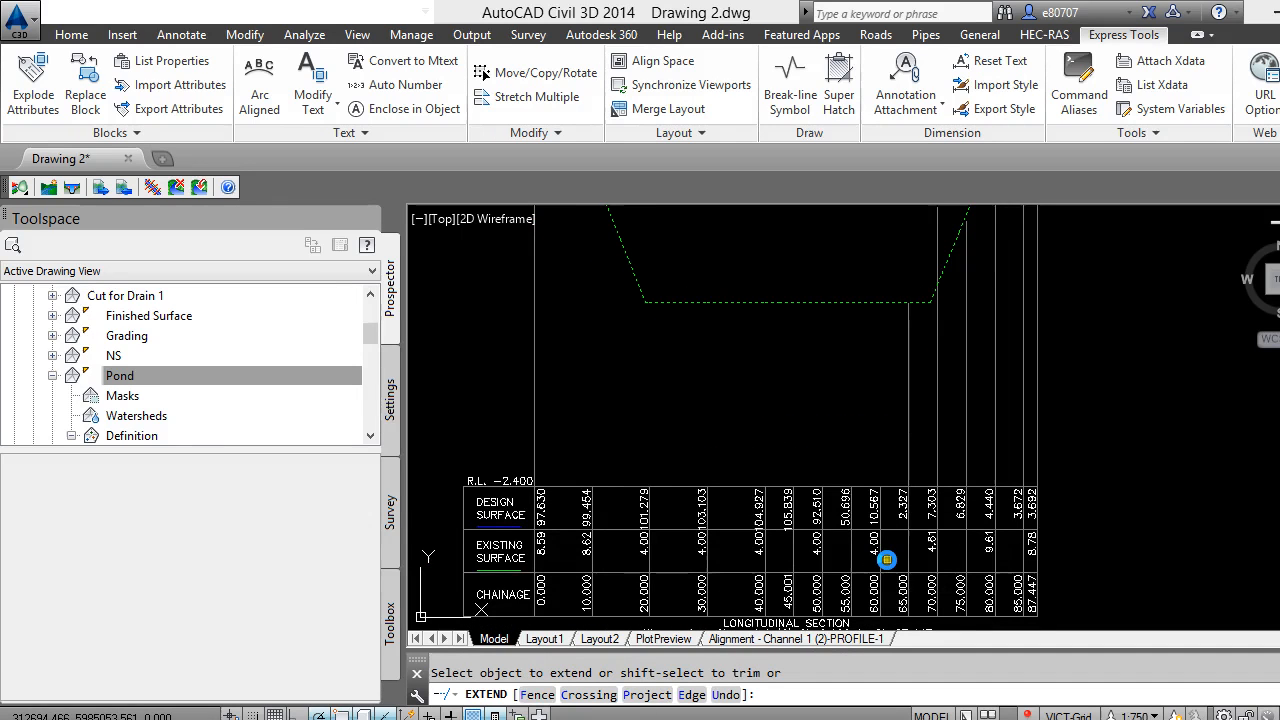
{"action": "left_click", "coordinate": [887, 560]}
{"action": "left_click", "coordinate": [559, 556]}
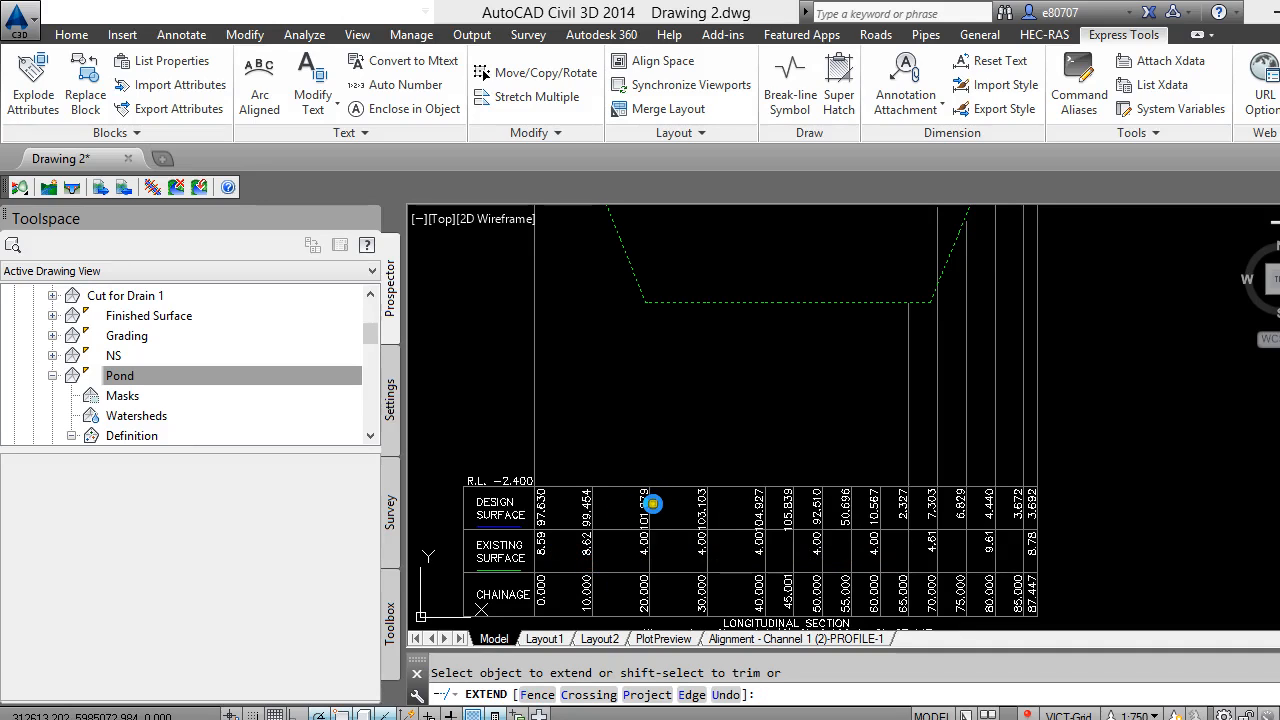
{"action": "scroll", "coordinate": [647, 508], "scroll_direction": "up", "scroll_amount": 5}
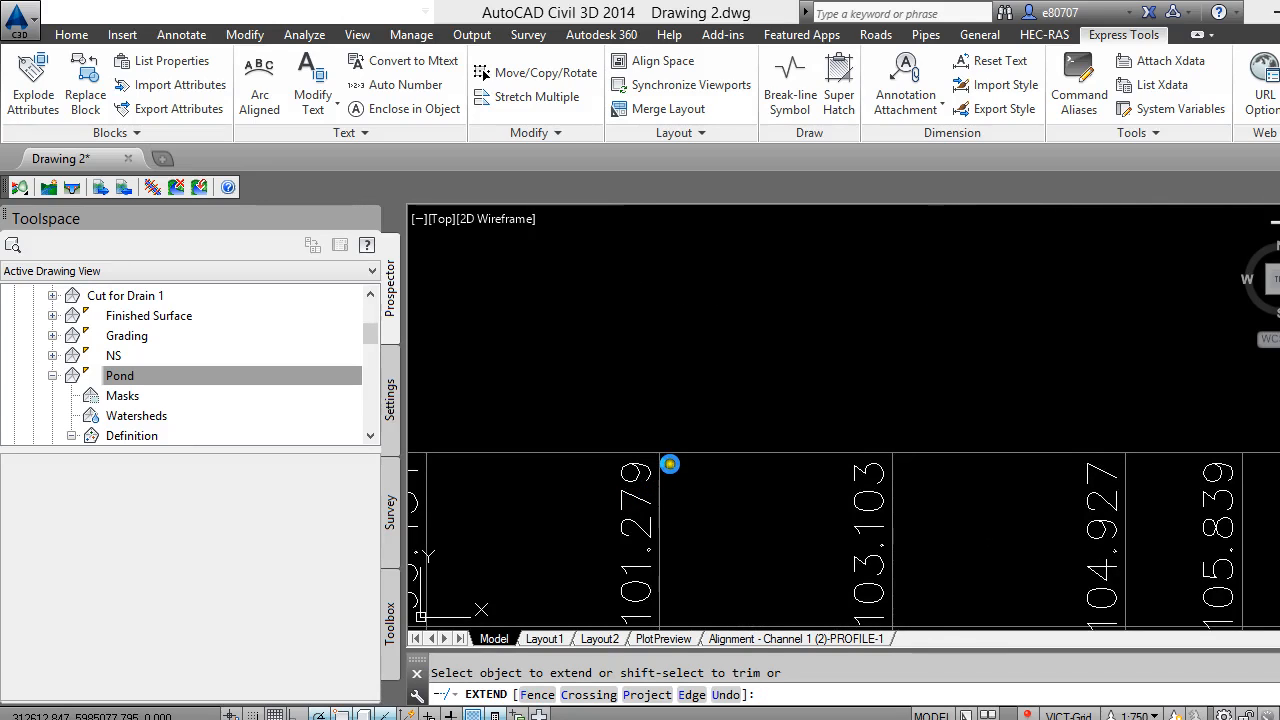
{"action": "scroll", "coordinate": [669, 464], "scroll_direction": "down", "scroll_amount": 5}
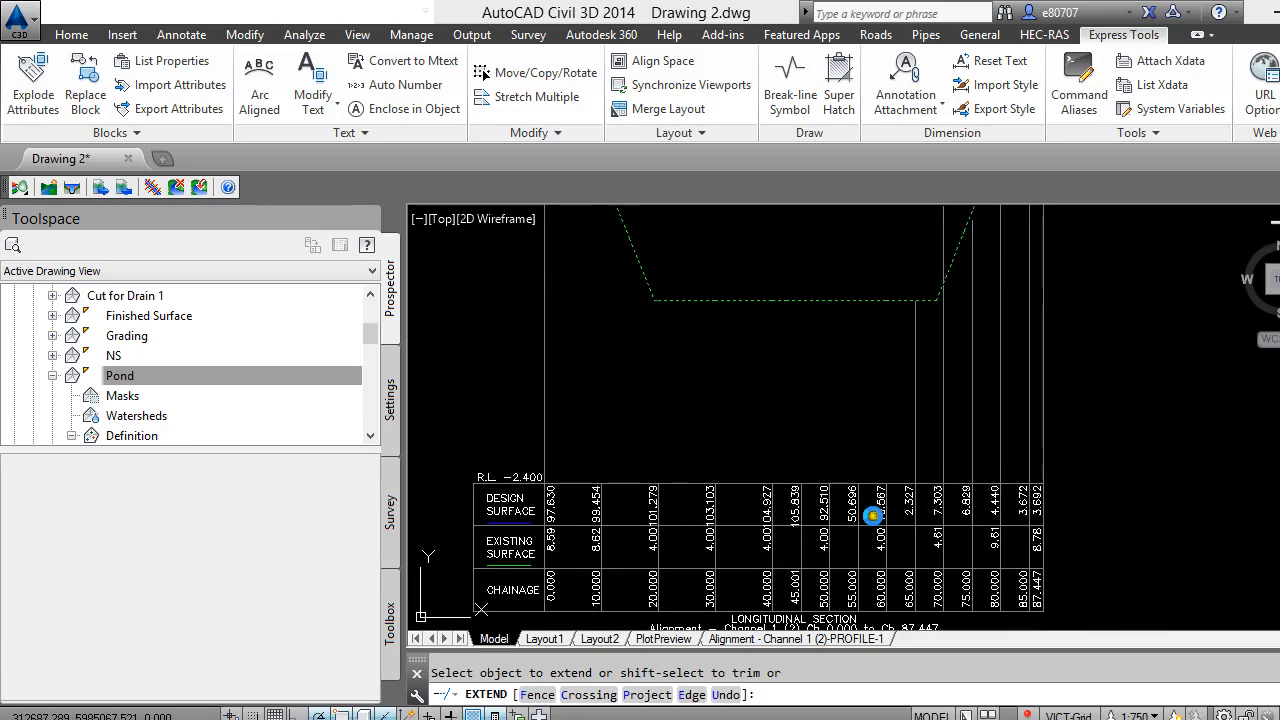
{"action": "scroll", "coordinate": [848, 470], "scroll_direction": "down", "scroll_amount": 3}
{"action": "scroll", "coordinate": [903, 255], "scroll_direction": "up", "scroll_amount": 3}
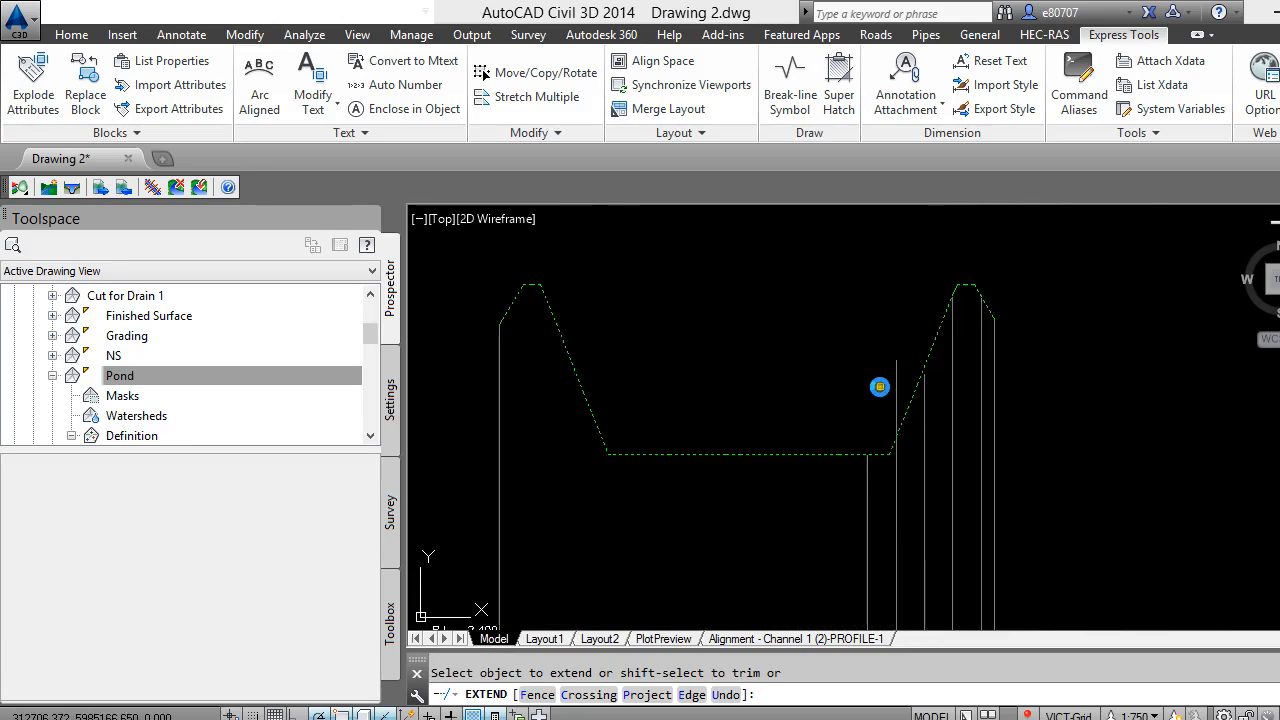
{"action": "scroll", "coordinate": [891, 386], "scroll_direction": "up", "scroll_amount": 2}
{"action": "key", "text": "Return"}
{"action": "key", "text": "Return"}
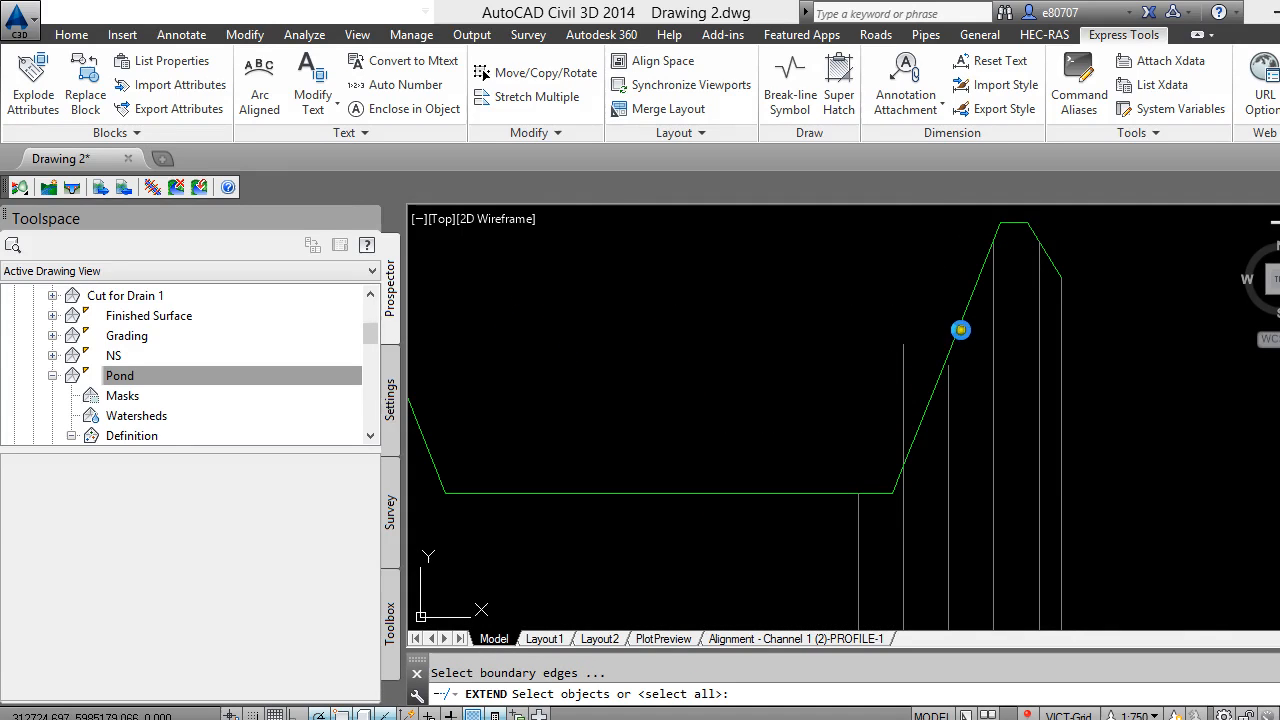
{"action": "left_click", "coordinate": [955, 345]}
{"action": "key", "text": "Return"}
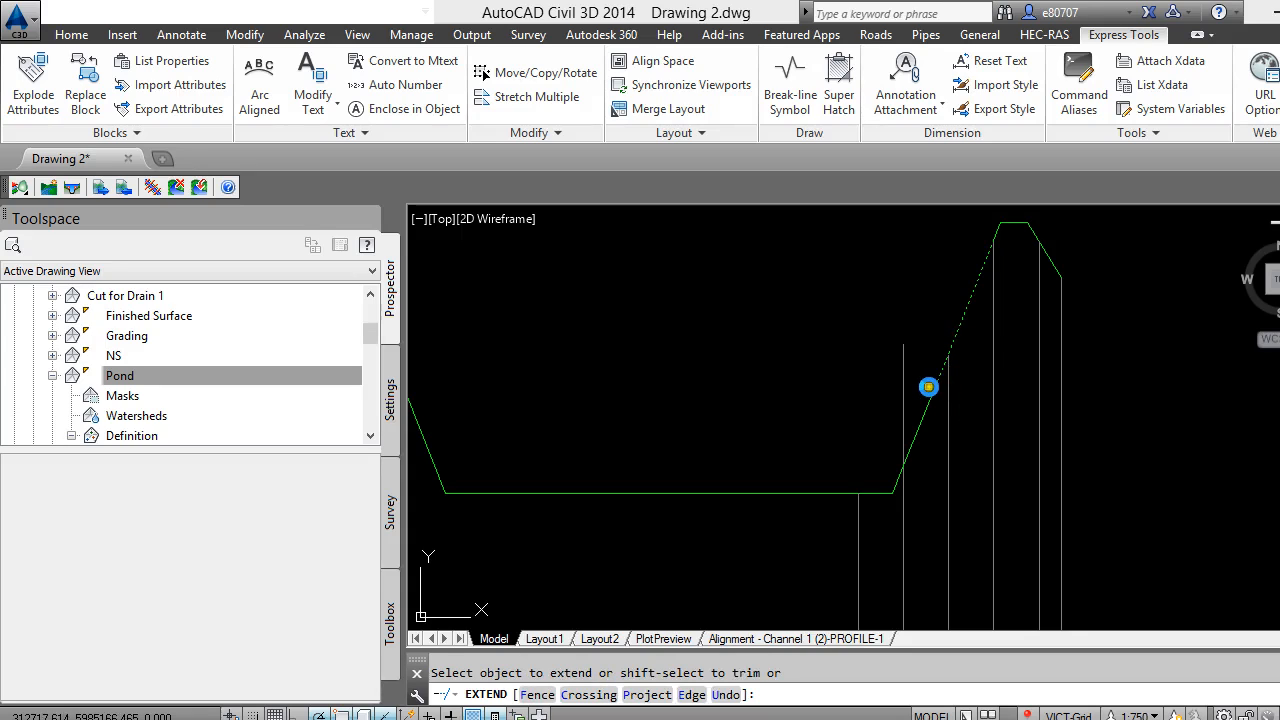
{"action": "key", "text": "Return"}
Shorten the chainage 70.000 line so its upper end meets the green profile on the right bank
{"action": "left_click", "coordinate": [903, 387]}
{"action": "left_click", "coordinate": [903, 347]}
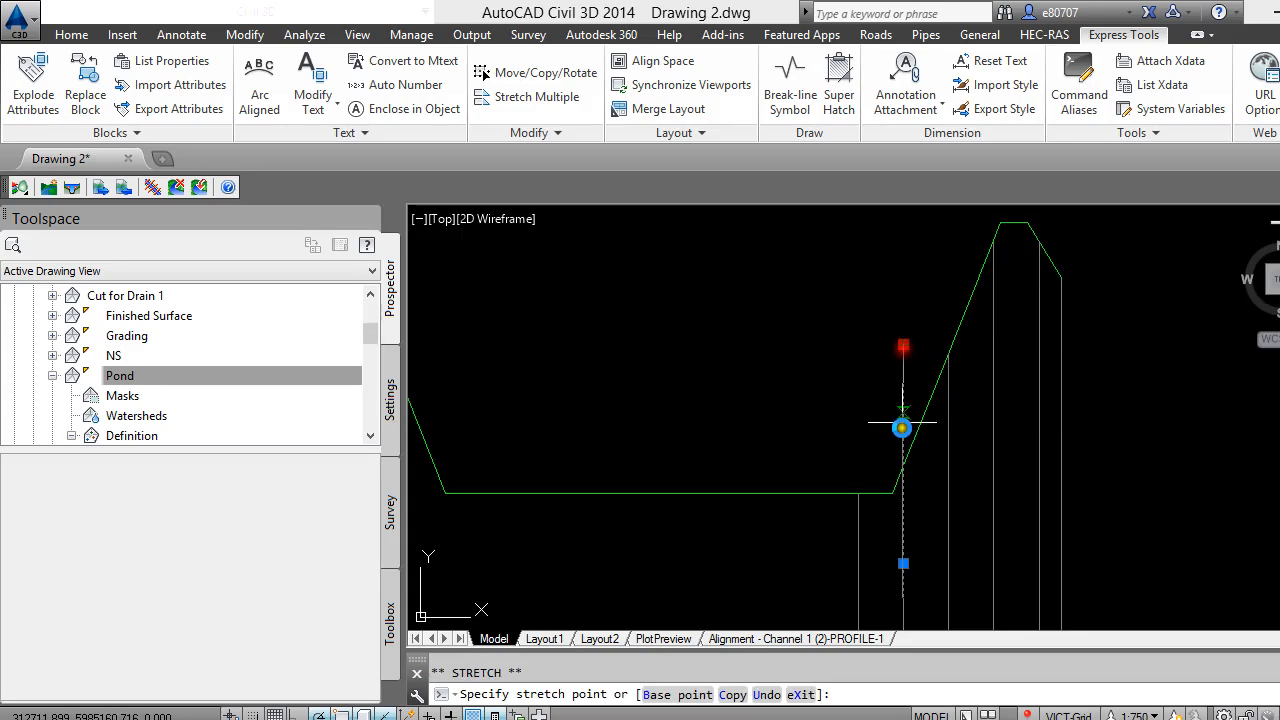
{"action": "left_click", "coordinate": [898, 463]}
{"action": "key", "text": "Return"}
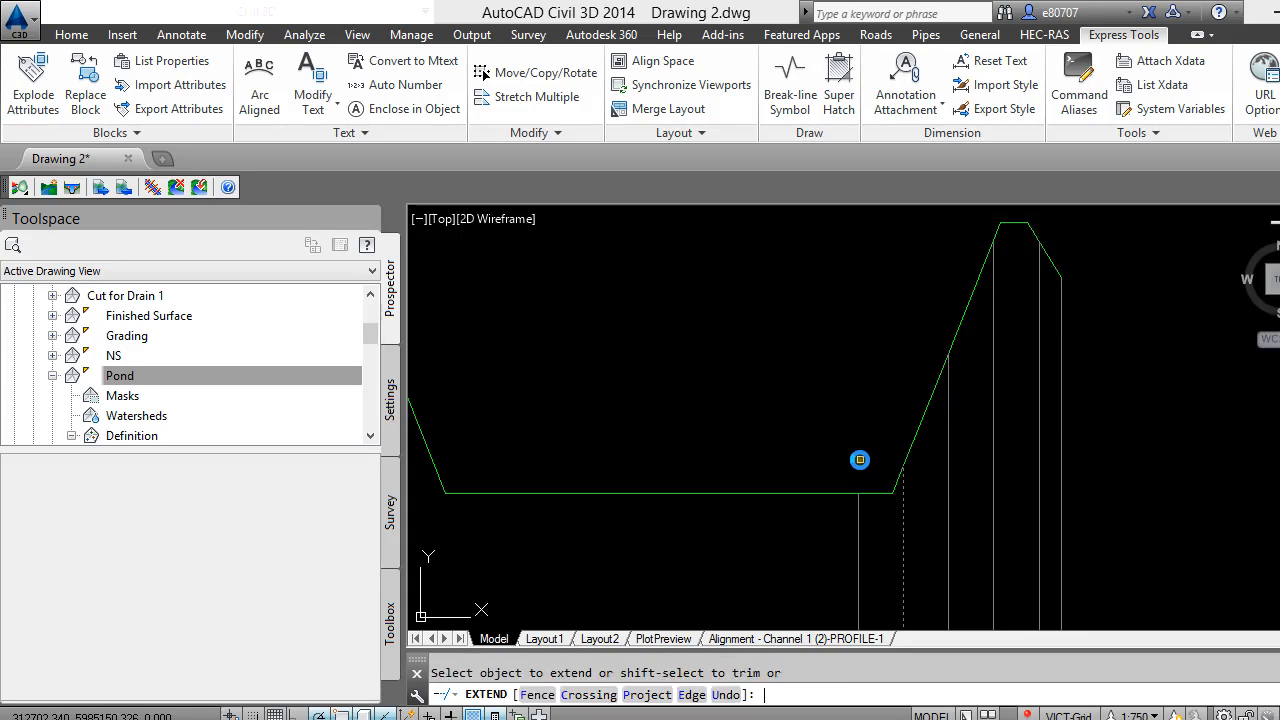
{"action": "key", "text": "Escape"}
End the Extend command and erase the word EXISTING from the middle row's label in the profile data table
{"action": "scroll", "coordinate": [851, 440], "scroll_direction": "down", "scroll_amount": 5}
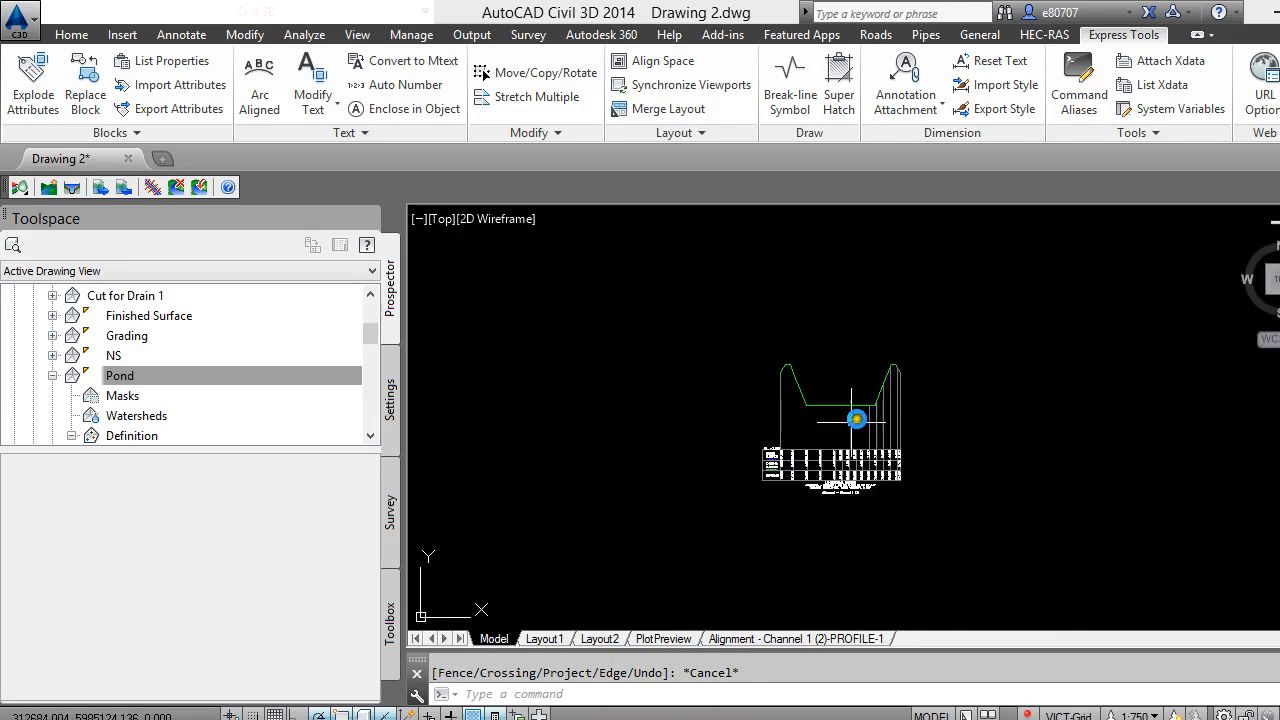
{"action": "scroll", "coordinate": [846, 474], "scroll_direction": "up", "scroll_amount": 8}
{"action": "left_click", "coordinate": [650, 327]}
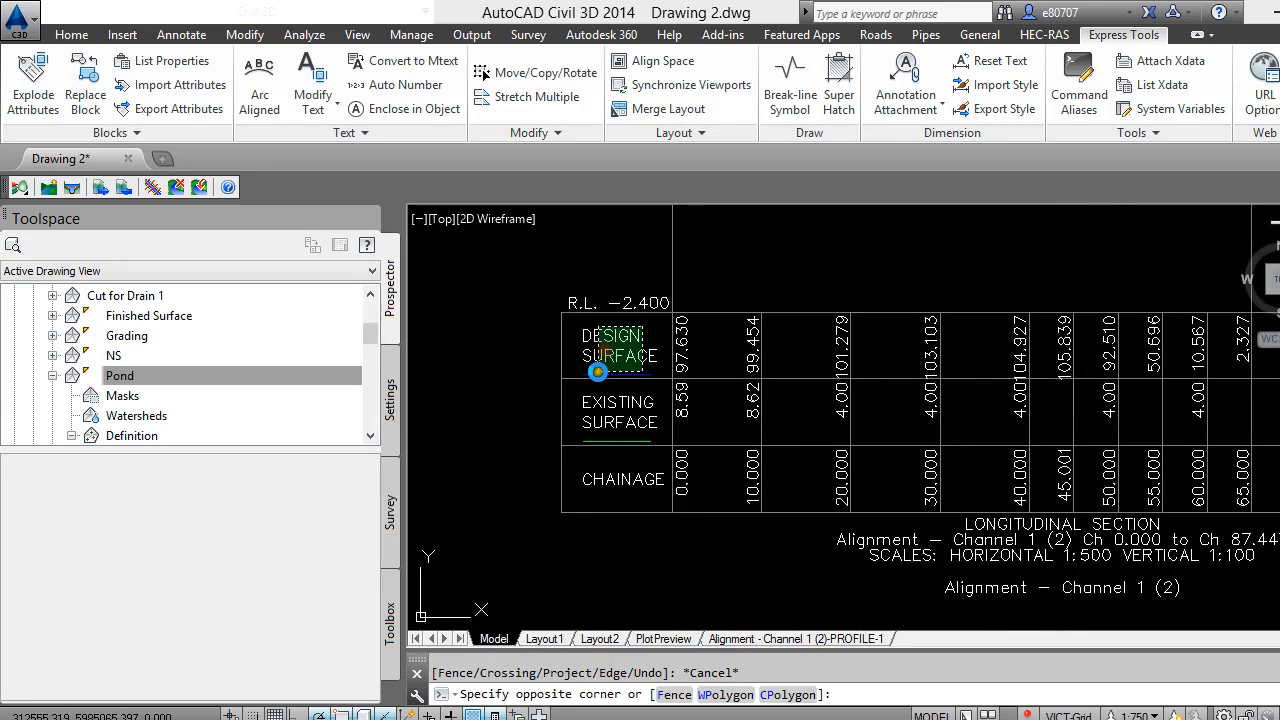
{"action": "left_click", "coordinate": [596, 372]}
{"action": "key", "text": "Escape"}
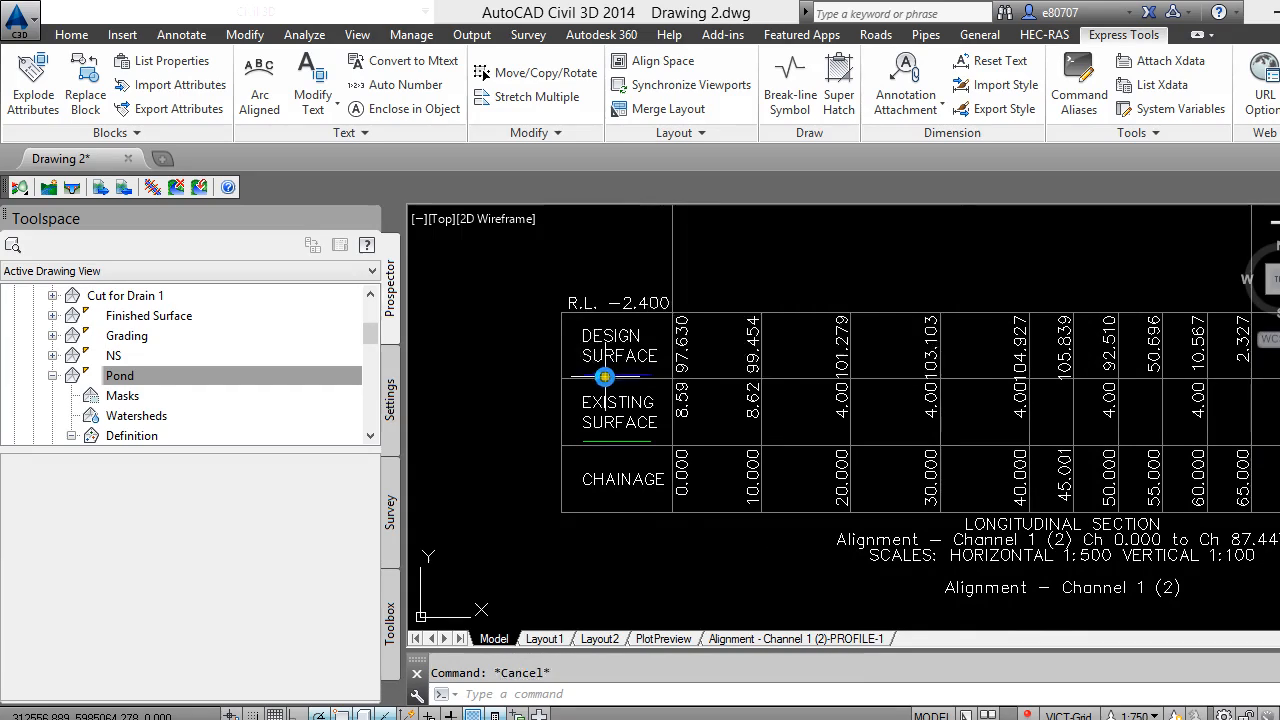
{"action": "left_click", "coordinate": [597, 397]}
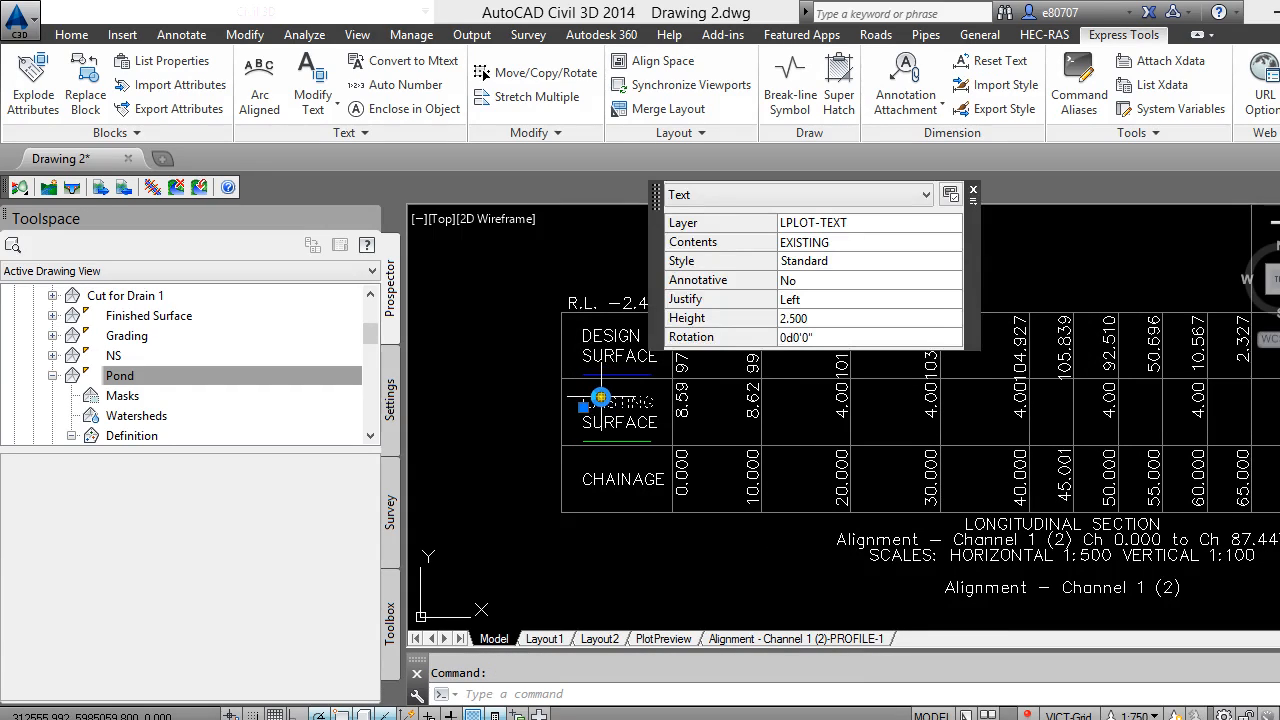
{"action": "key", "text": "Delete"}
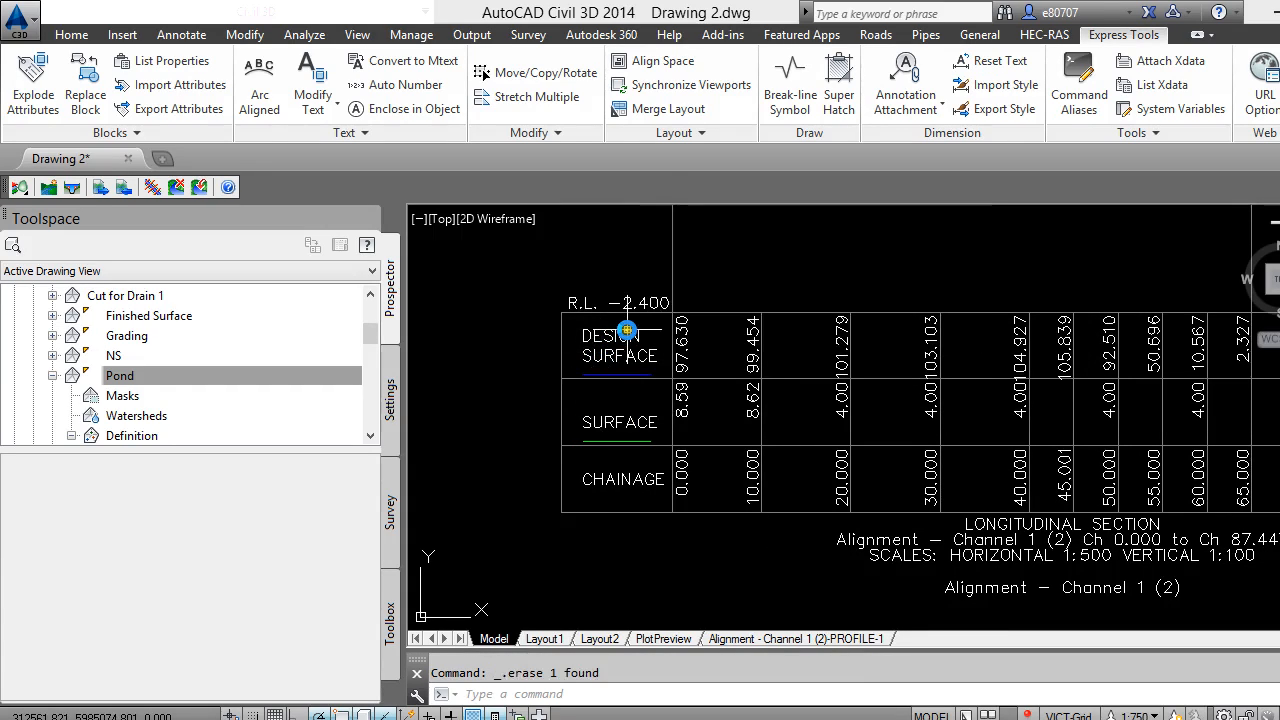
Move the word DESIGN from the data table's top row straight down to above SURFACE in the middle row
{"action": "left_click", "coordinate": [621, 336]}
{"action": "left_click", "coordinate": [581, 336]}
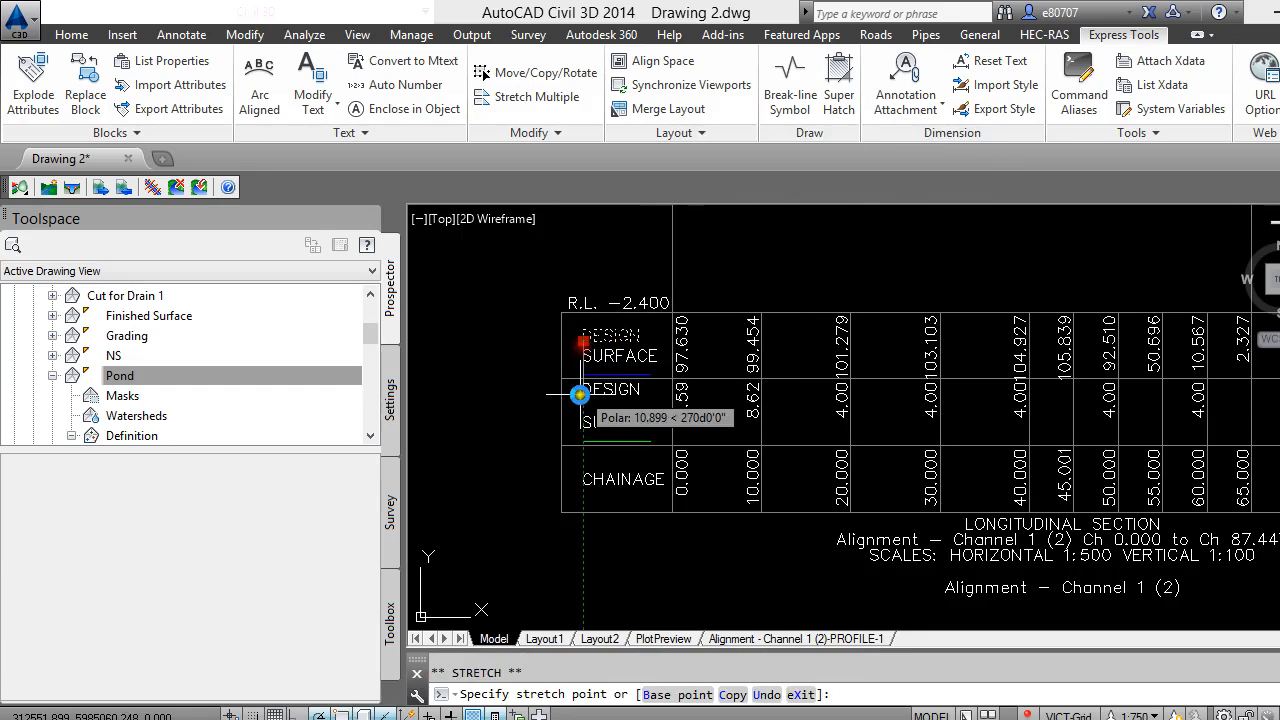
{"action": "left_click", "coordinate": [583, 408]}
{"action": "left_click", "coordinate": [596, 363]}
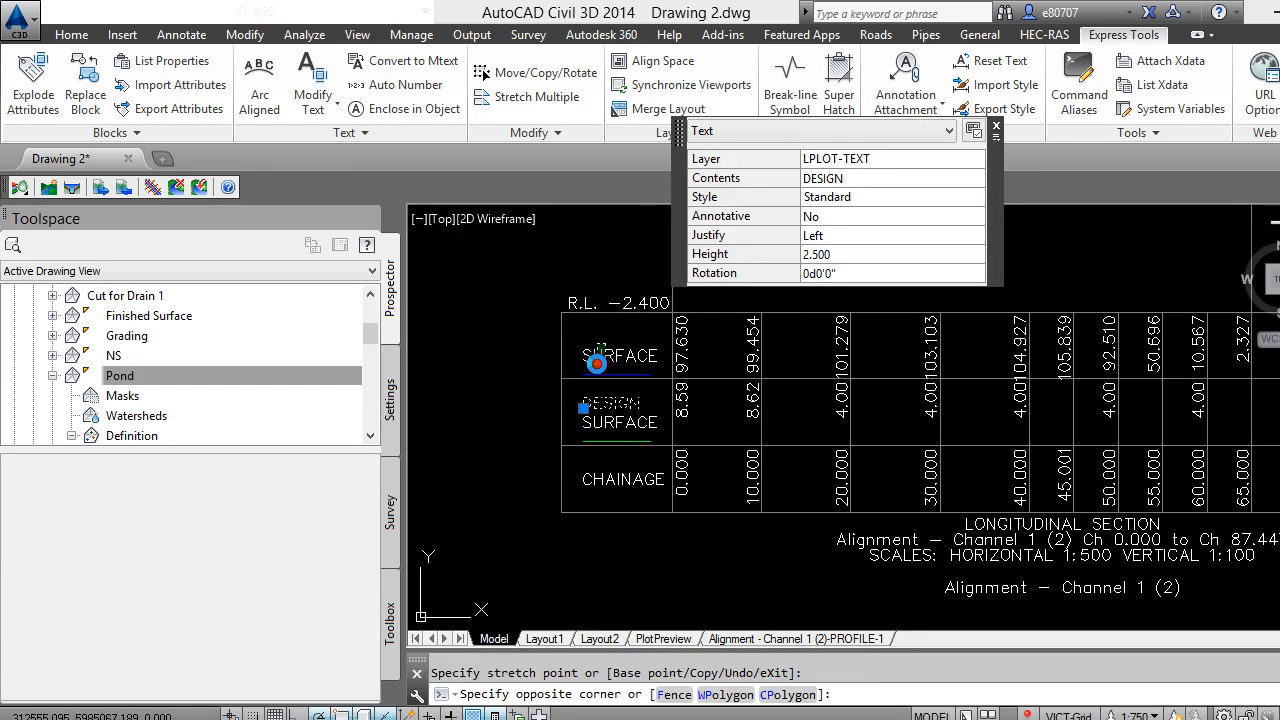
{"action": "key", "text": "Escape"}
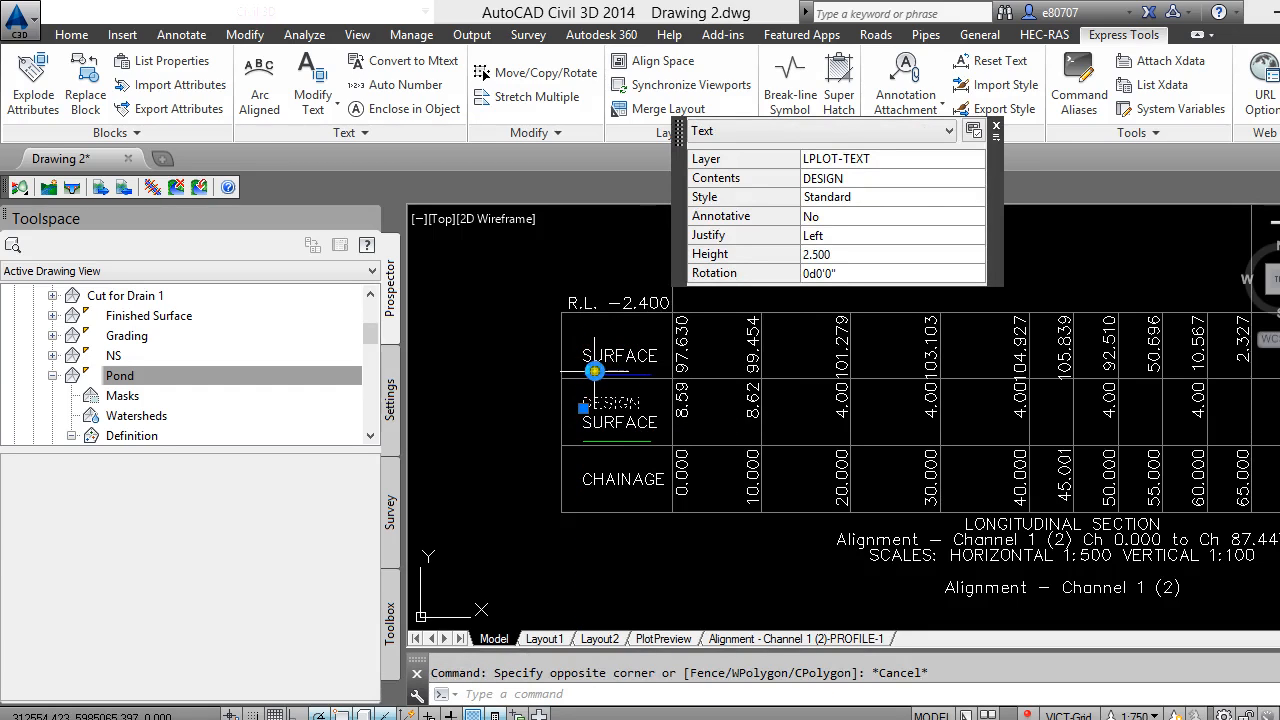
Erase the word SURFACE and the blue line beneath it from the data table's top row
{"action": "left_click", "coordinate": [601, 357]}
{"action": "left_click", "coordinate": [590, 360]}
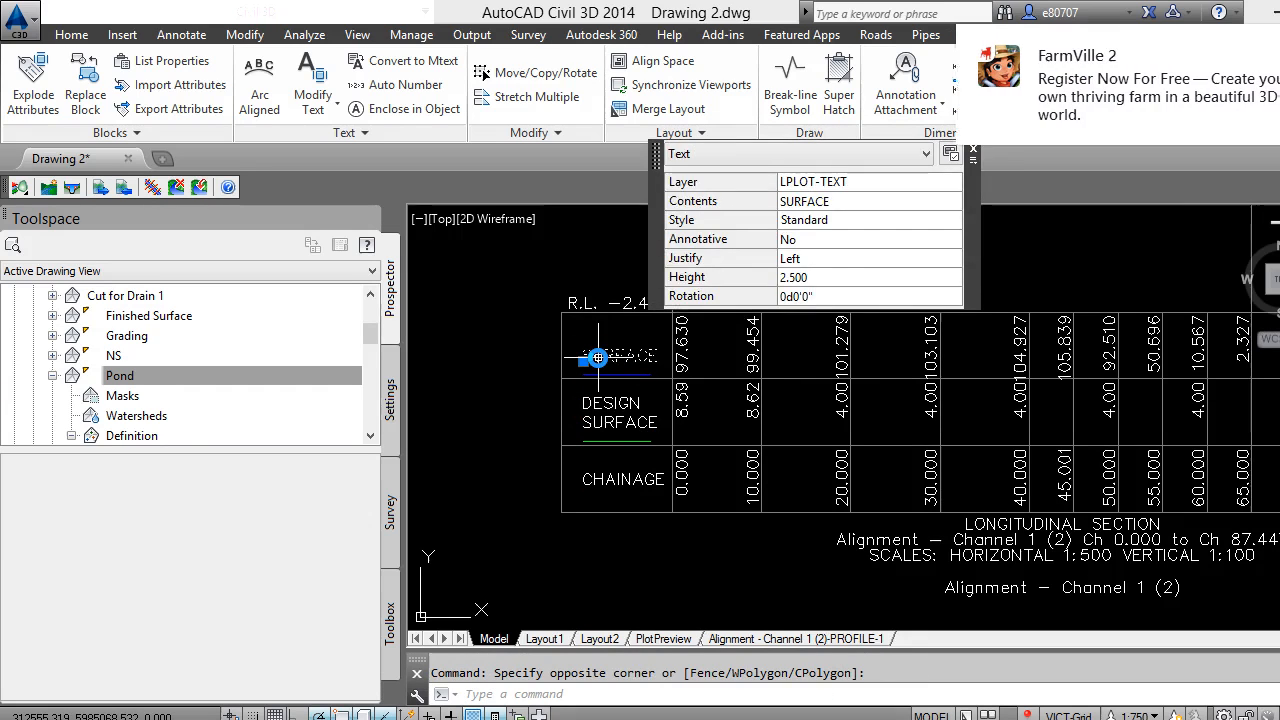
{"action": "key", "text": "Delete"}
{"action": "left_click", "coordinate": [602, 370]}
{"action": "key", "text": "Delete"}
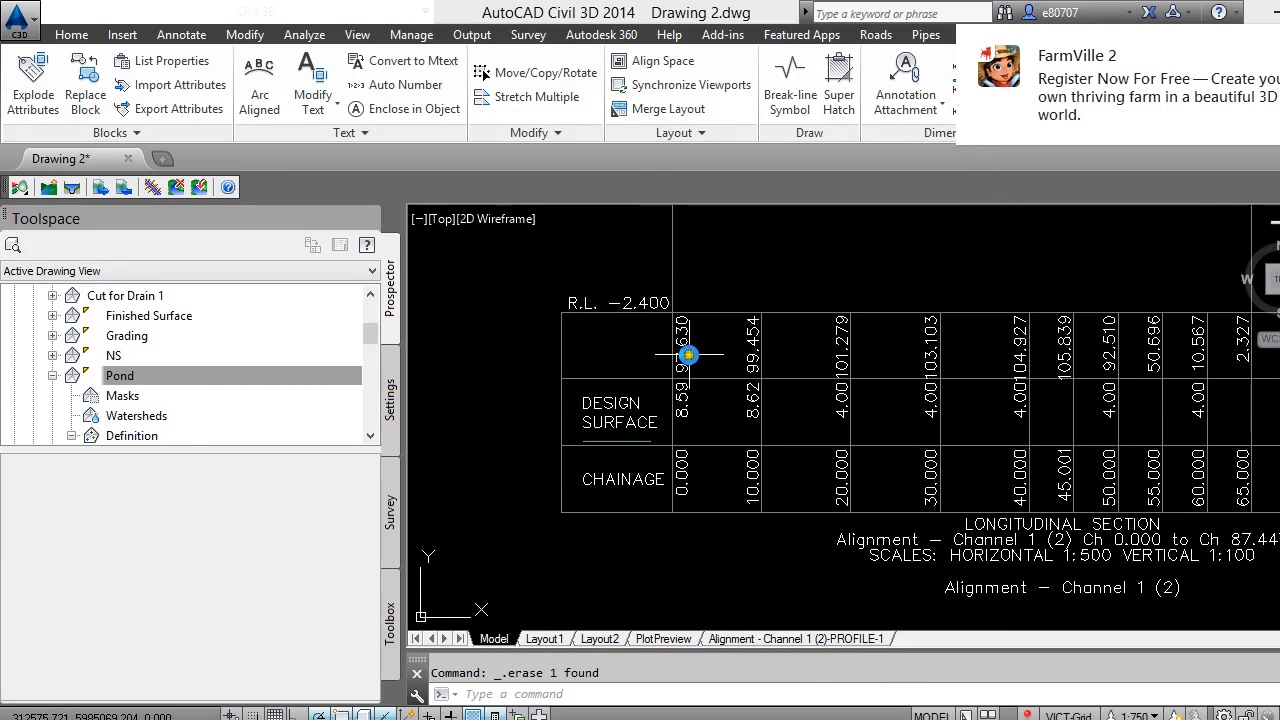
Erase the top row's level values for chainages 0.000 to 55.000 in the profile data table
{"action": "left_click", "coordinate": [688, 354]}
{"action": "left_click", "coordinate": [726, 353]}
{"action": "key", "text": "Delete"}
{"action": "left_click", "coordinate": [751, 355]}
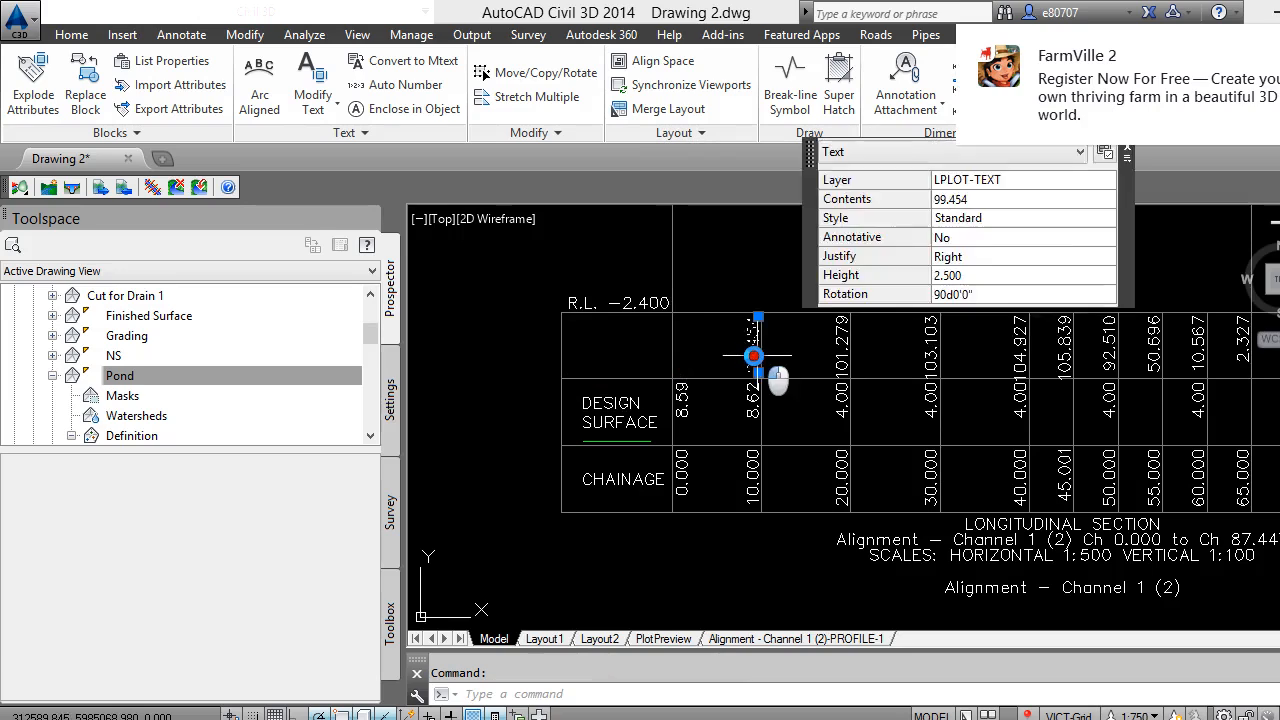
{"action": "key", "text": "Delete"}
{"action": "left_click", "coordinate": [841, 355]}
{"action": "key", "text": "Delete"}
{"action": "left_click", "coordinate": [932, 356]}
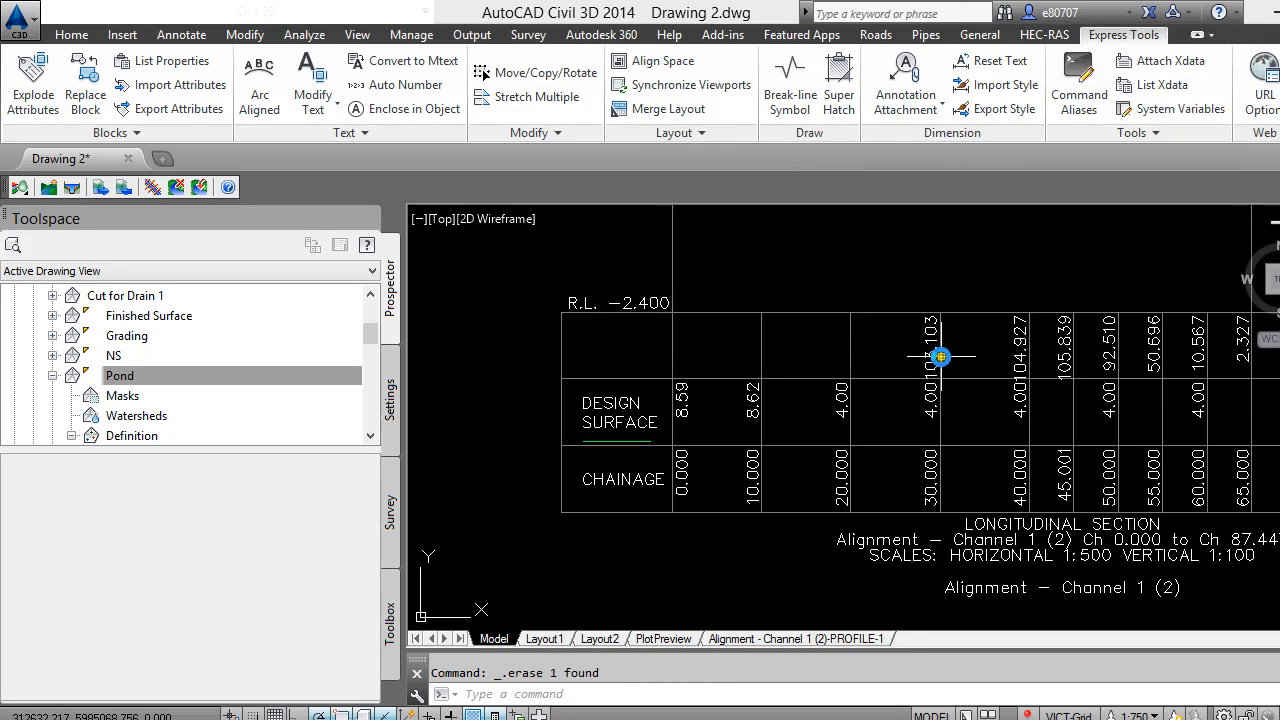
{"action": "key", "text": "Delete"}
{"action": "left_click", "coordinate": [1015, 357]}
{"action": "key", "text": "Delete"}
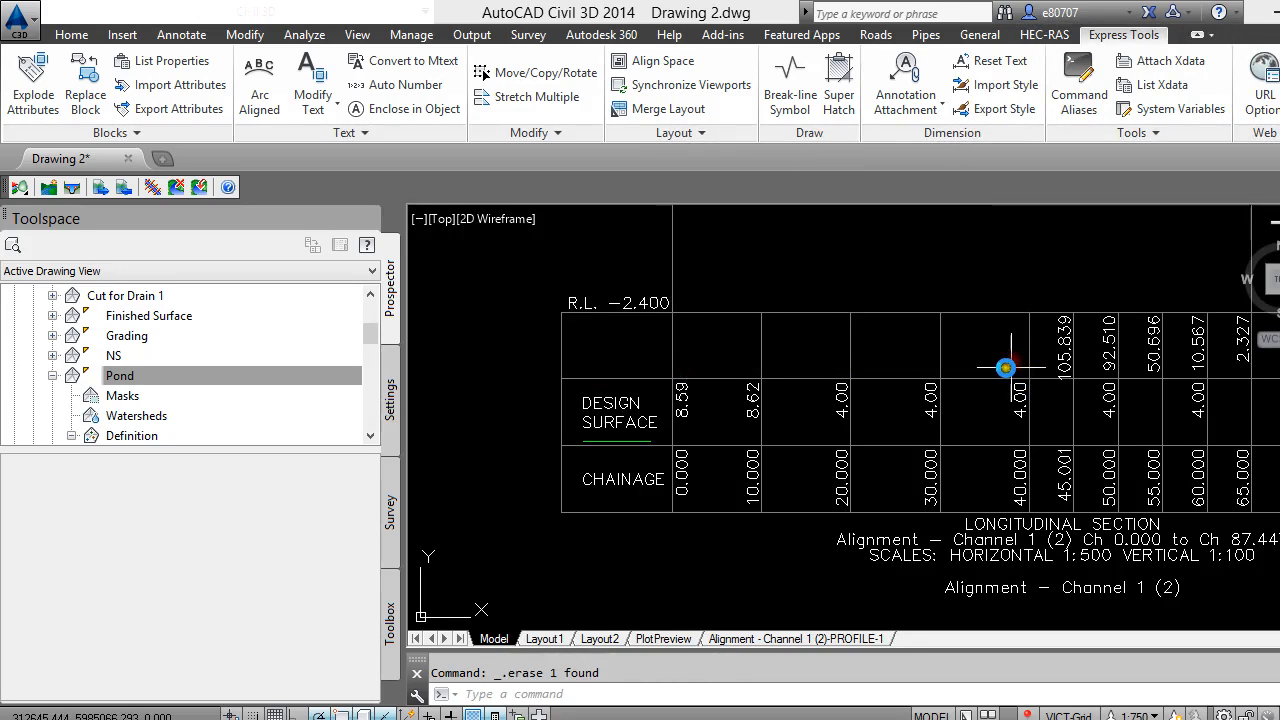
{"action": "left_click", "coordinate": [1063, 357]}
{"action": "key", "text": "Delete"}
{"action": "left_click", "coordinate": [1110, 349]}
{"action": "key", "text": "Delete"}
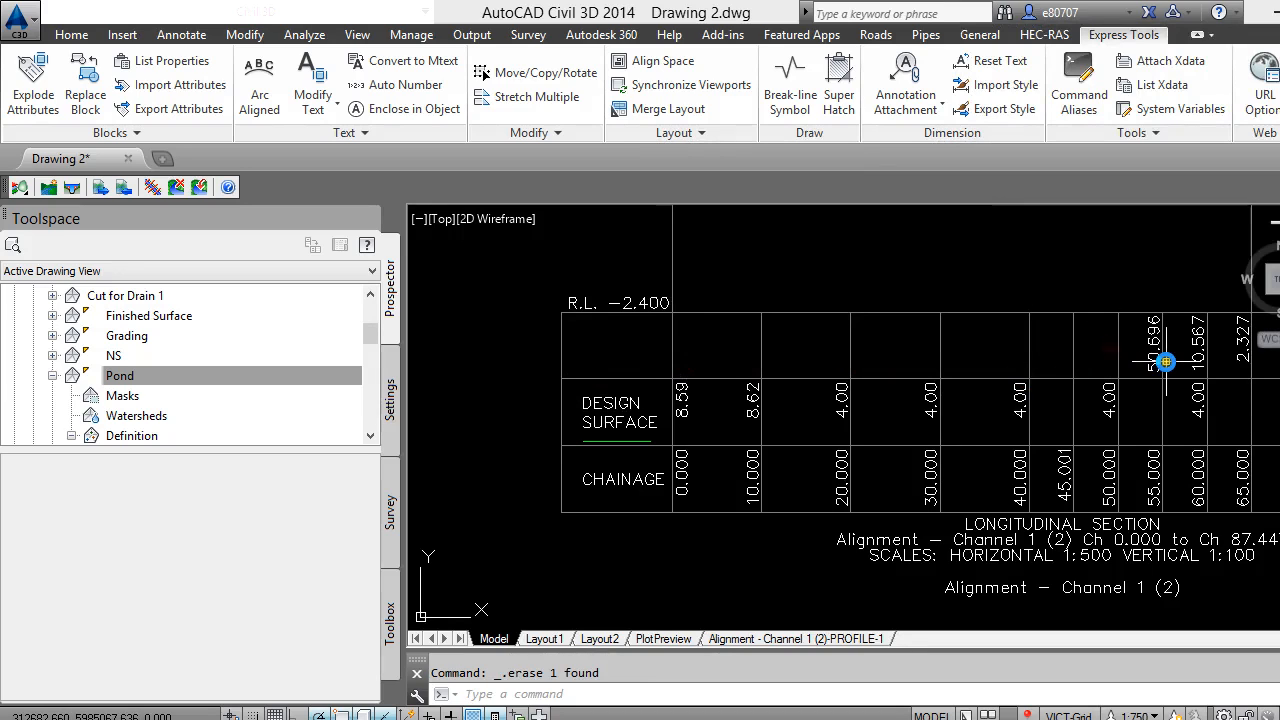
{"action": "left_click", "coordinate": [1148, 363]}
{"action": "key", "text": "Delete"}
Erase the remaining top-row level values for chainages 60.000 to 87.447 in the profile data table
{"action": "scroll", "coordinate": [1097, 360], "scroll_direction": "down", "scroll_amount": 2}
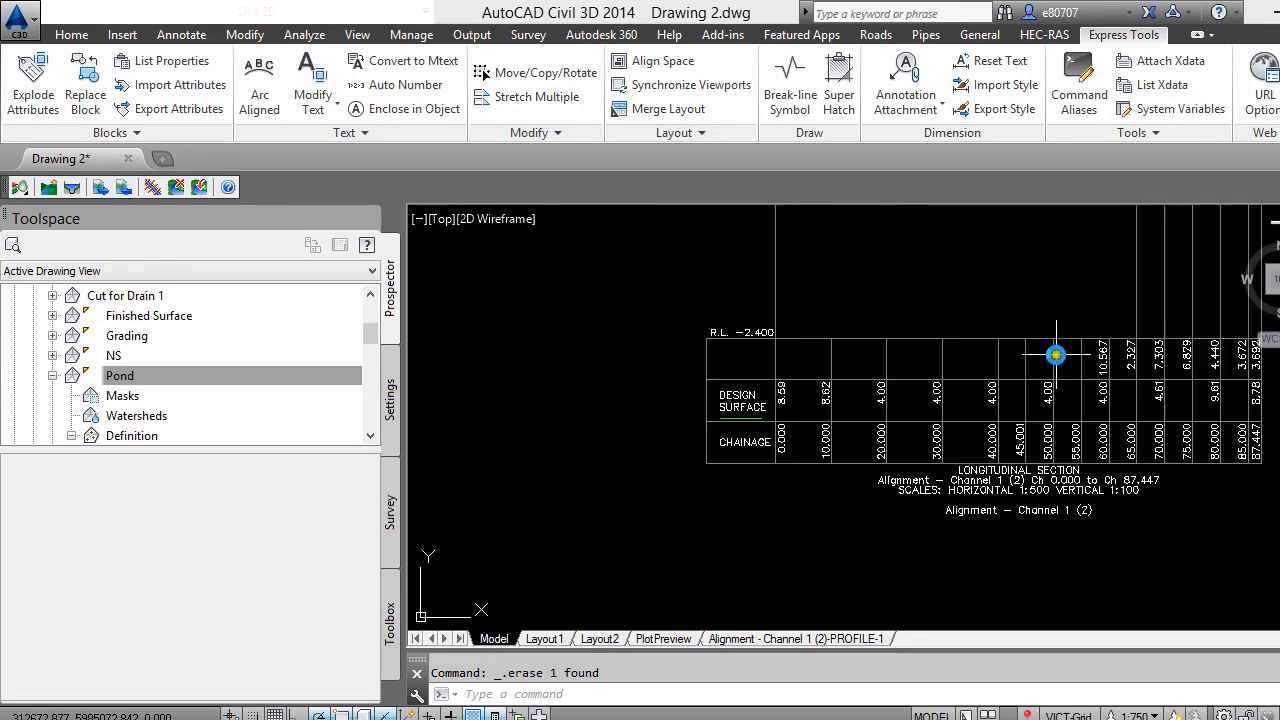
{"action": "scroll", "coordinate": [1014, 366], "scroll_direction": "up", "scroll_amount": 2}
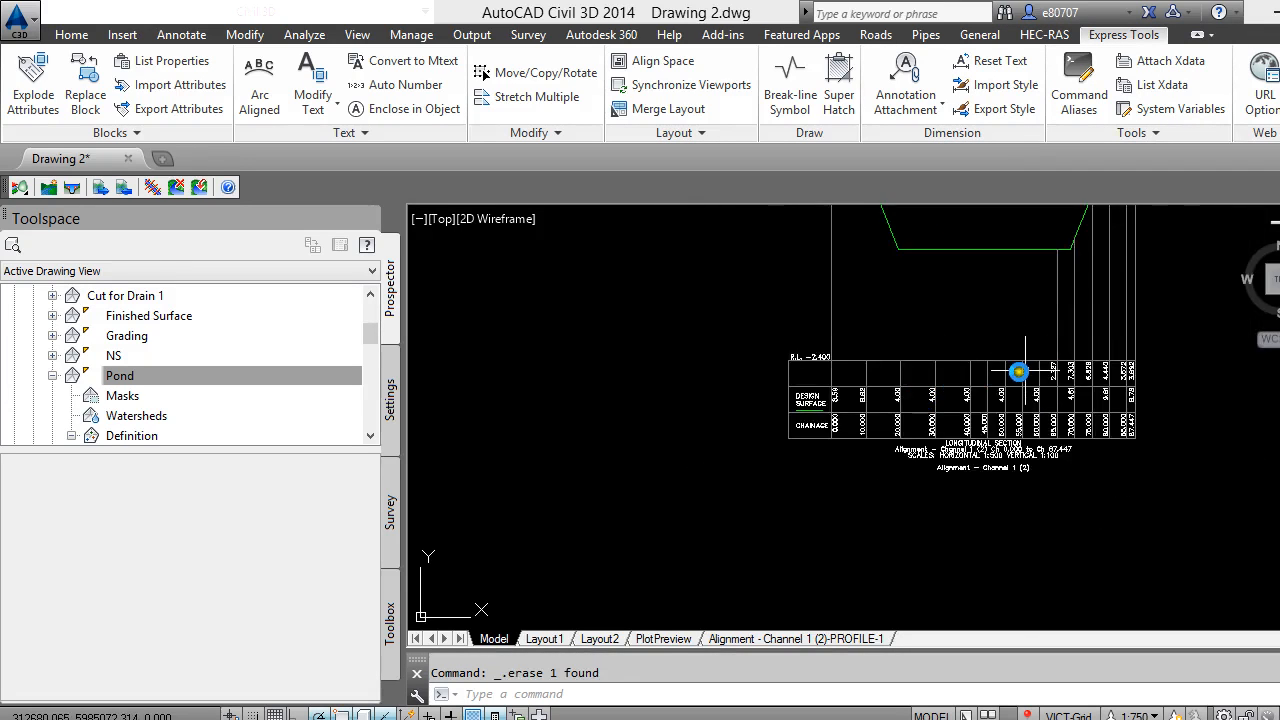
{"action": "left_click", "coordinate": [1085, 372]}
{"action": "key", "text": "Delete"}
{"action": "left_click", "coordinate": [1134, 372]}
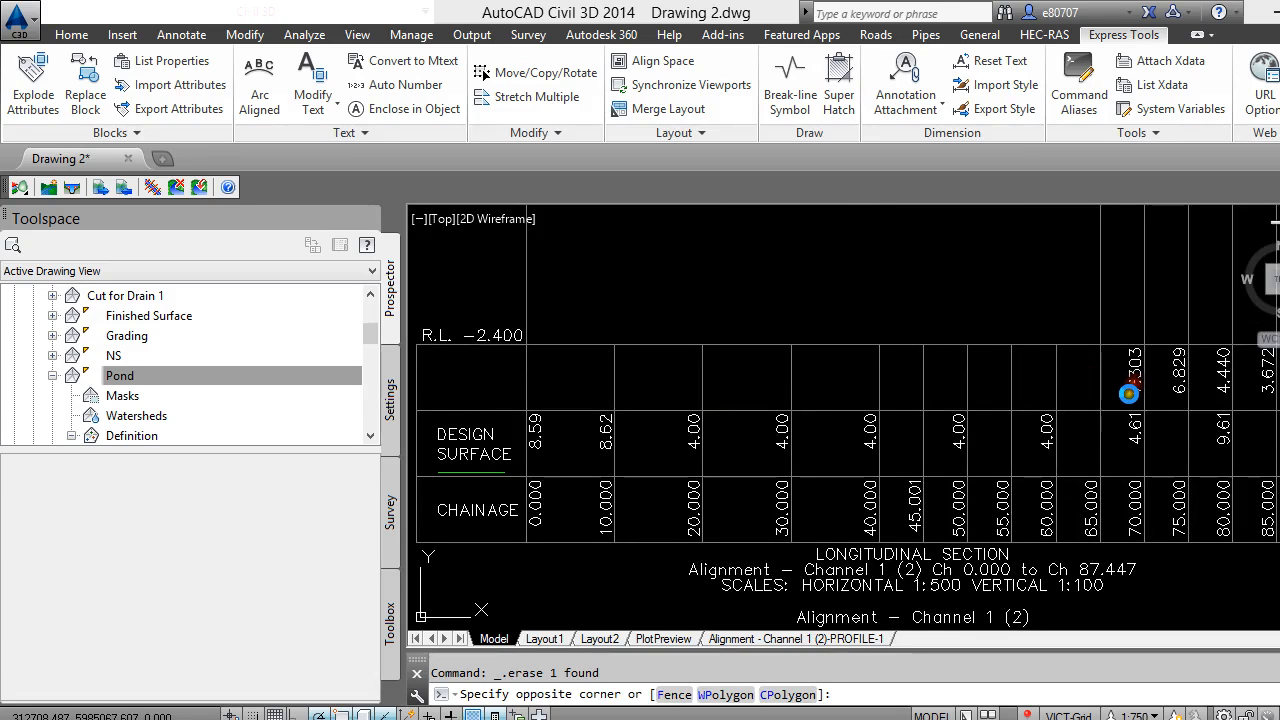
{"action": "left_click", "coordinate": [1160, 395]}
{"action": "key", "text": "Delete"}
{"action": "left_click", "coordinate": [1171, 390]}
{"action": "key", "text": "Delete"}
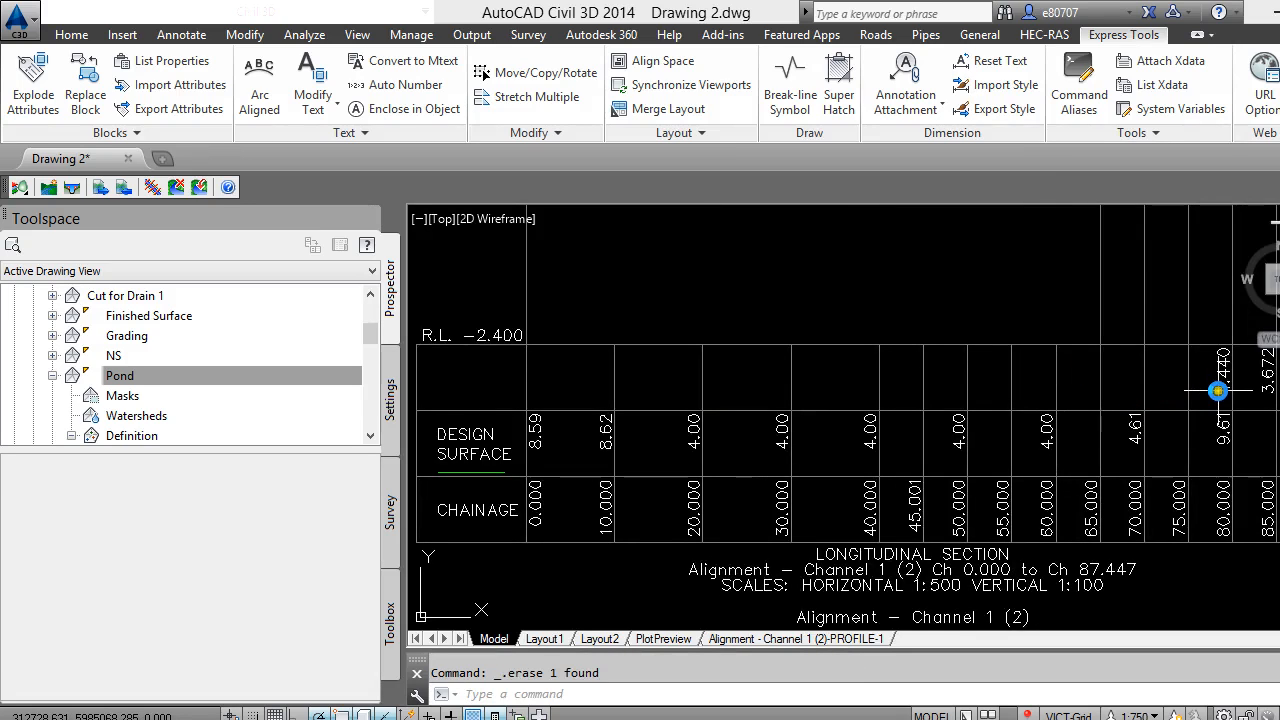
{"action": "left_click", "coordinate": [1219, 391]}
{"action": "key", "text": "Delete"}
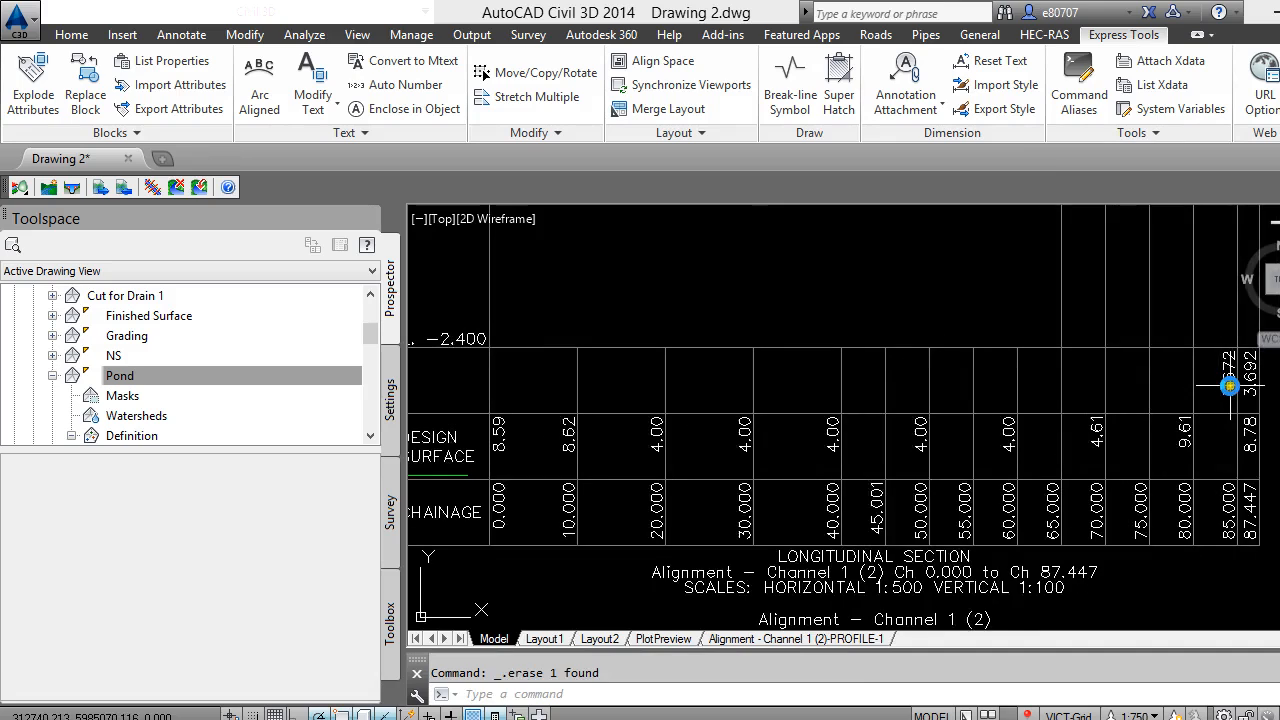
{"action": "left_click", "coordinate": [1248, 390]}
{"action": "key", "text": "Delete"}
Examine the profile copy with its design surface and chainage rows, and find the matching crossing alignment on the pond plan
{"action": "scroll", "coordinate": [1120, 394], "scroll_direction": "down", "scroll_amount": 4}
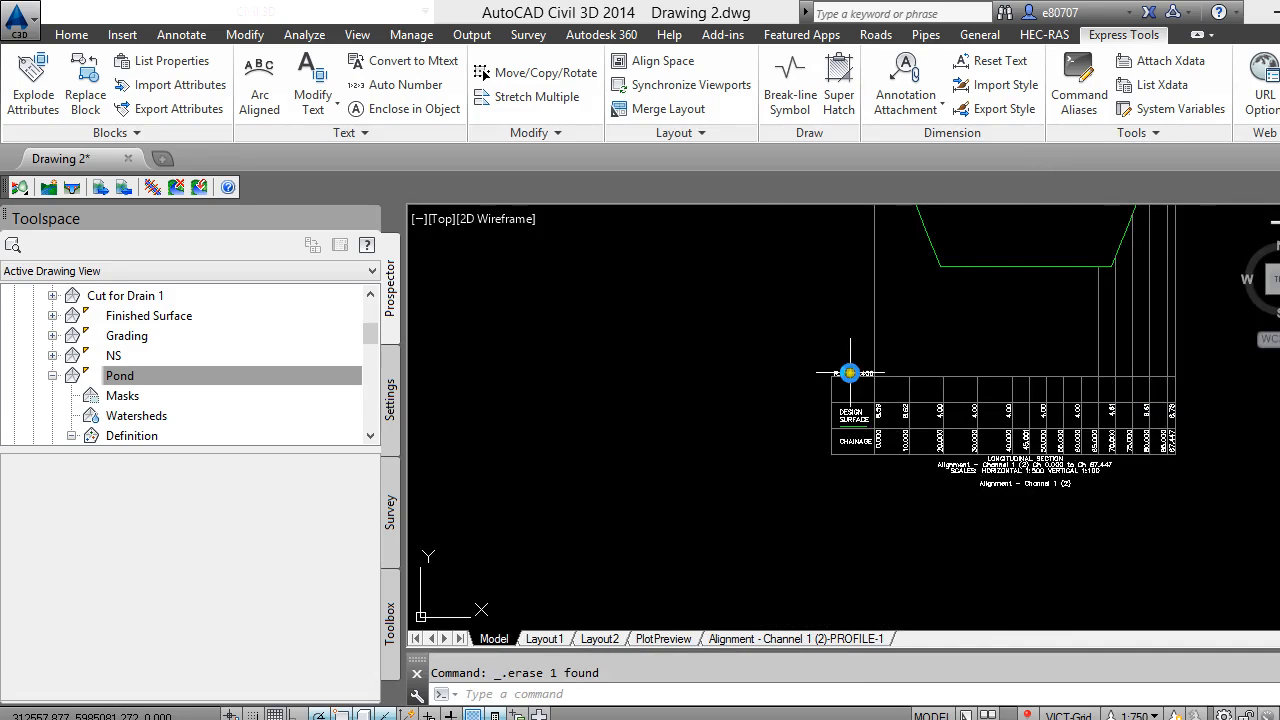
{"action": "scroll", "coordinate": [860, 395], "scroll_direction": "up", "scroll_amount": 3}
{"action": "scroll", "coordinate": [737, 389], "scroll_direction": "down", "scroll_amount": 5}
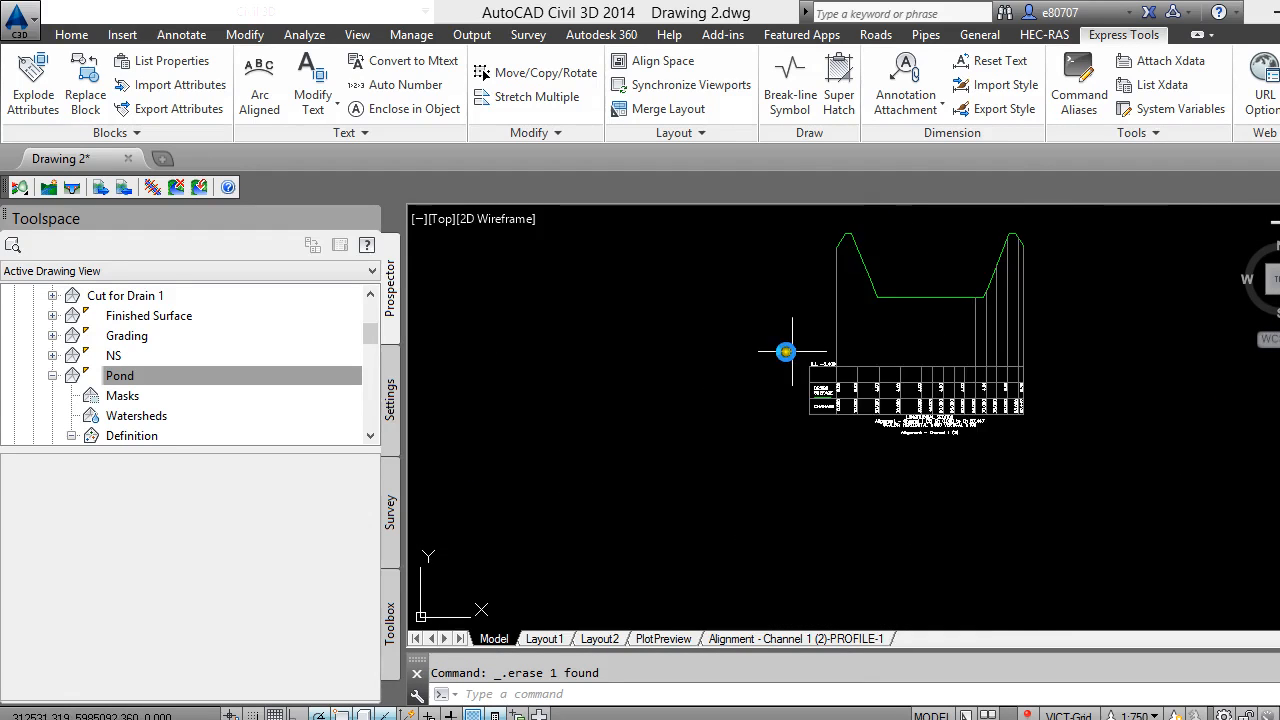
{"action": "scroll", "coordinate": [889, 355], "scroll_direction": "up", "scroll_amount": 3}
{"action": "scroll", "coordinate": [670, 452], "scroll_direction": "up", "scroll_amount": 2}
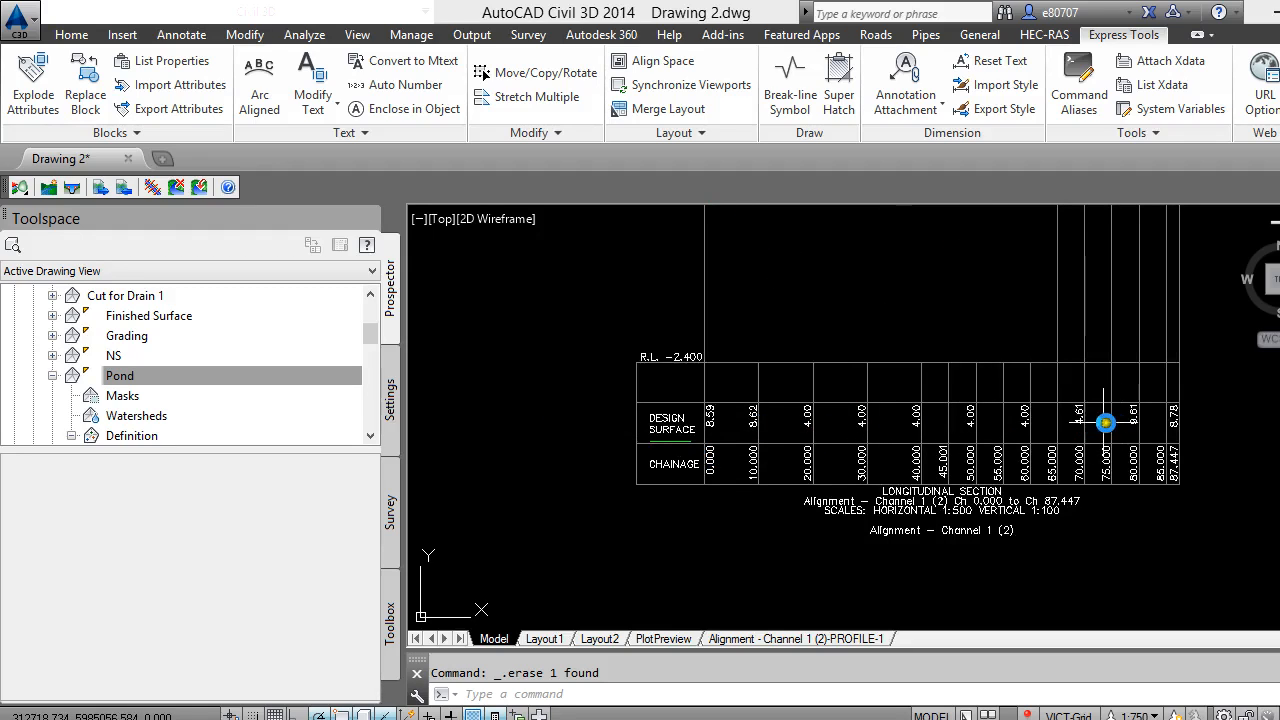
{"action": "scroll", "coordinate": [1105, 422], "scroll_direction": "down", "scroll_amount": 4}
{"action": "scroll", "coordinate": [908, 349], "scroll_direction": "up", "scroll_amount": 5}
{"action": "scroll", "coordinate": [807, 342], "scroll_direction": "down", "scroll_amount": 5}
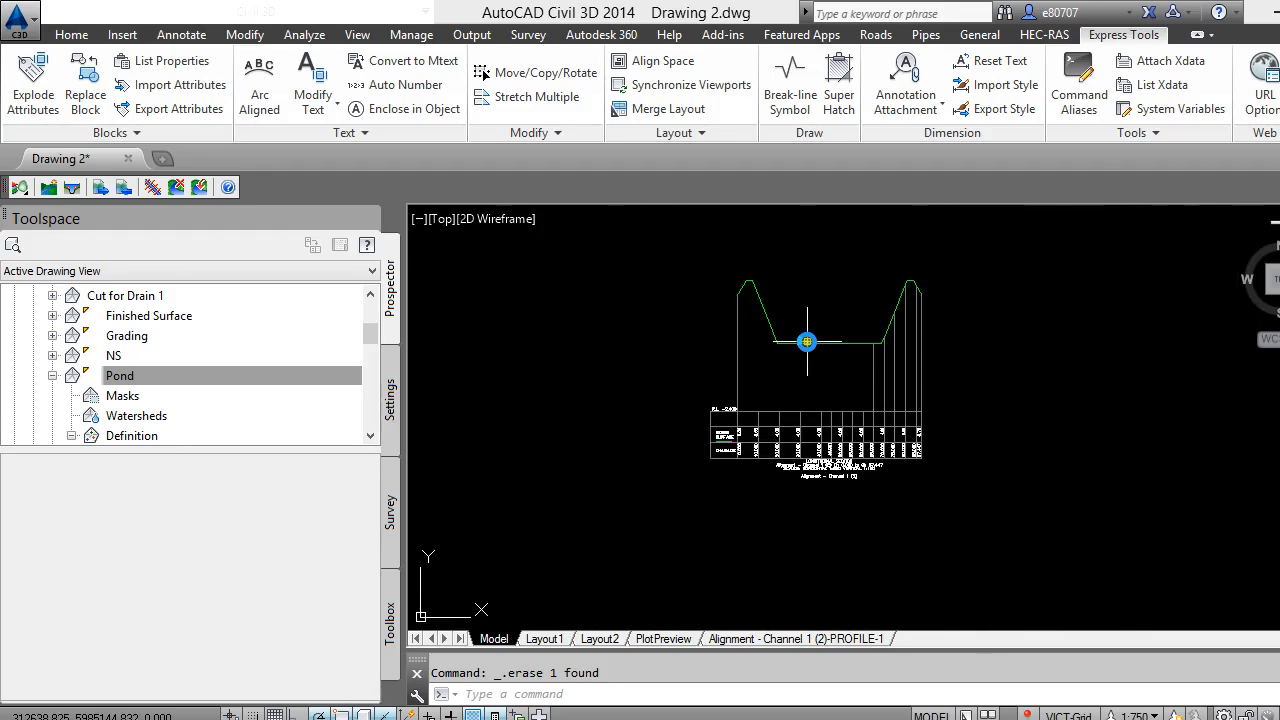
{"action": "scroll", "coordinate": [877, 380], "scroll_direction": "up", "scroll_amount": 5}
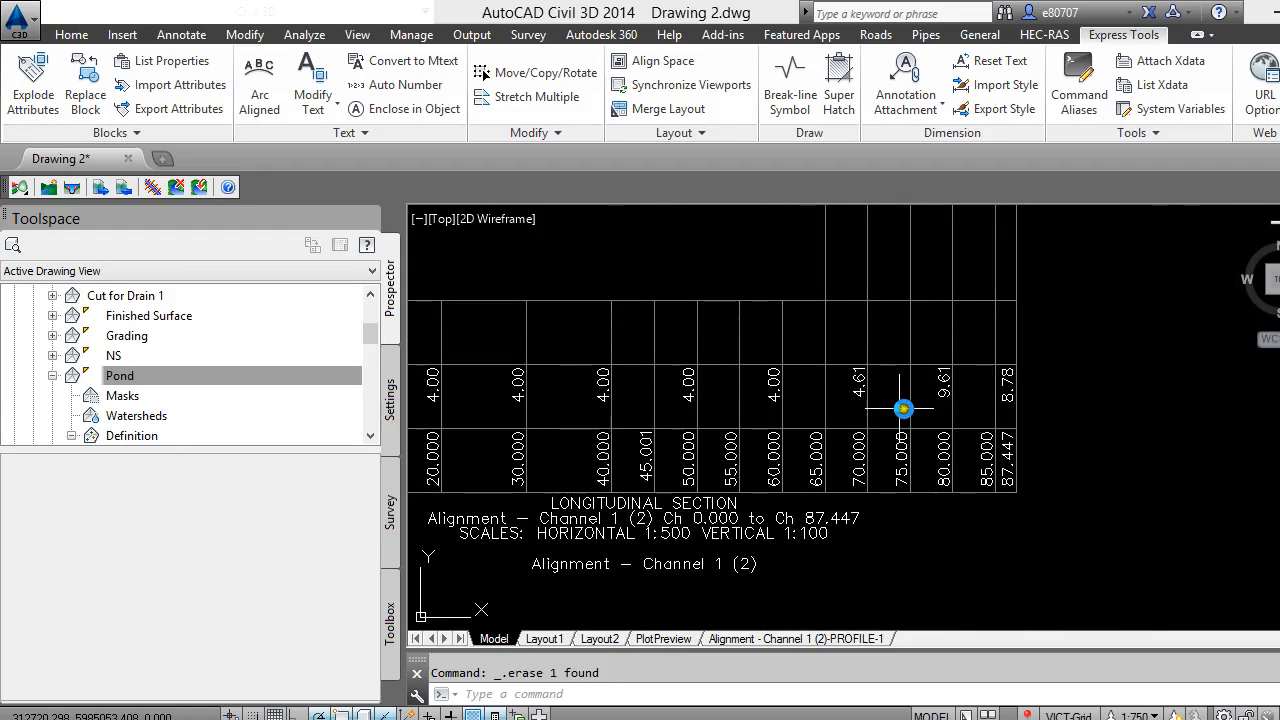
{"action": "scroll", "coordinate": [845, 419], "scroll_direction": "down", "scroll_amount": 3}
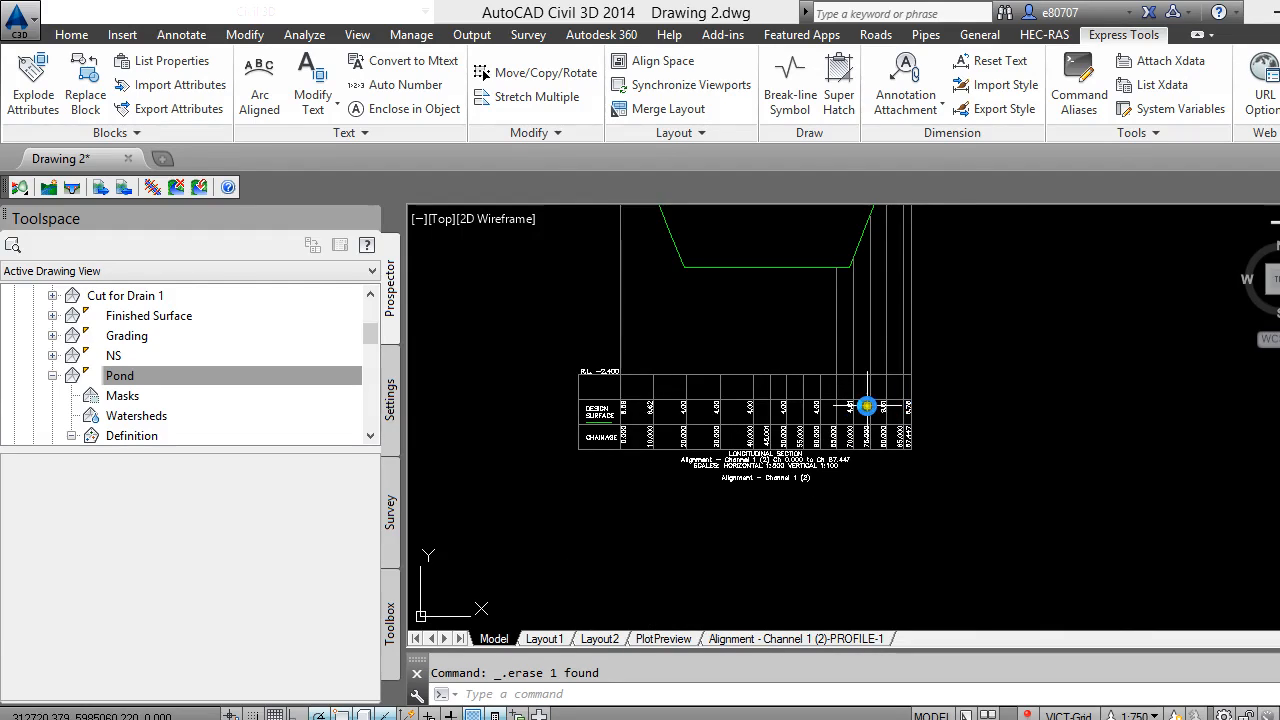
{"action": "scroll", "coordinate": [897, 407], "scroll_direction": "down", "scroll_amount": 5}
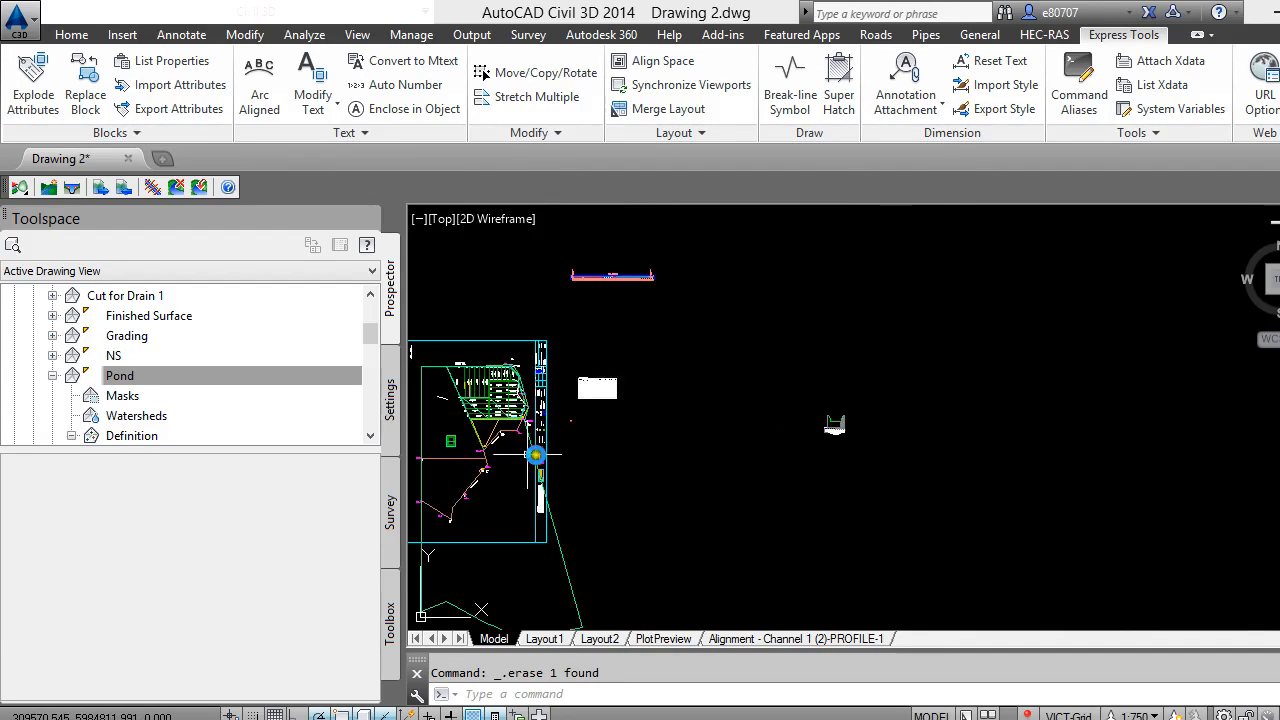
{"action": "scroll", "coordinate": [434, 430], "scroll_direction": "up", "scroll_amount": 3}
{"action": "scroll", "coordinate": [609, 466], "scroll_direction": "up", "scroll_amount": 6}
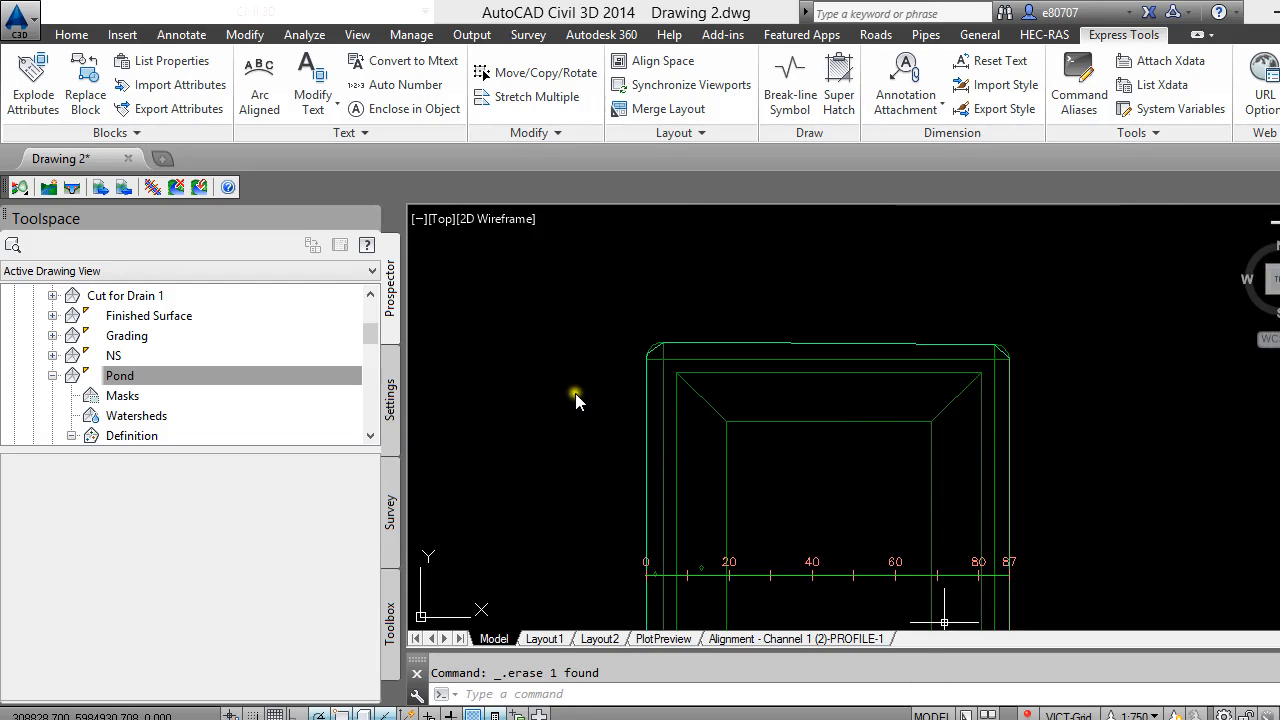
{"action": "scroll", "coordinate": [700, 340], "scroll_direction": "down", "scroll_amount": 7}
{"action": "scroll", "coordinate": [668, 415], "scroll_direction": "up", "scroll_amount": 5}
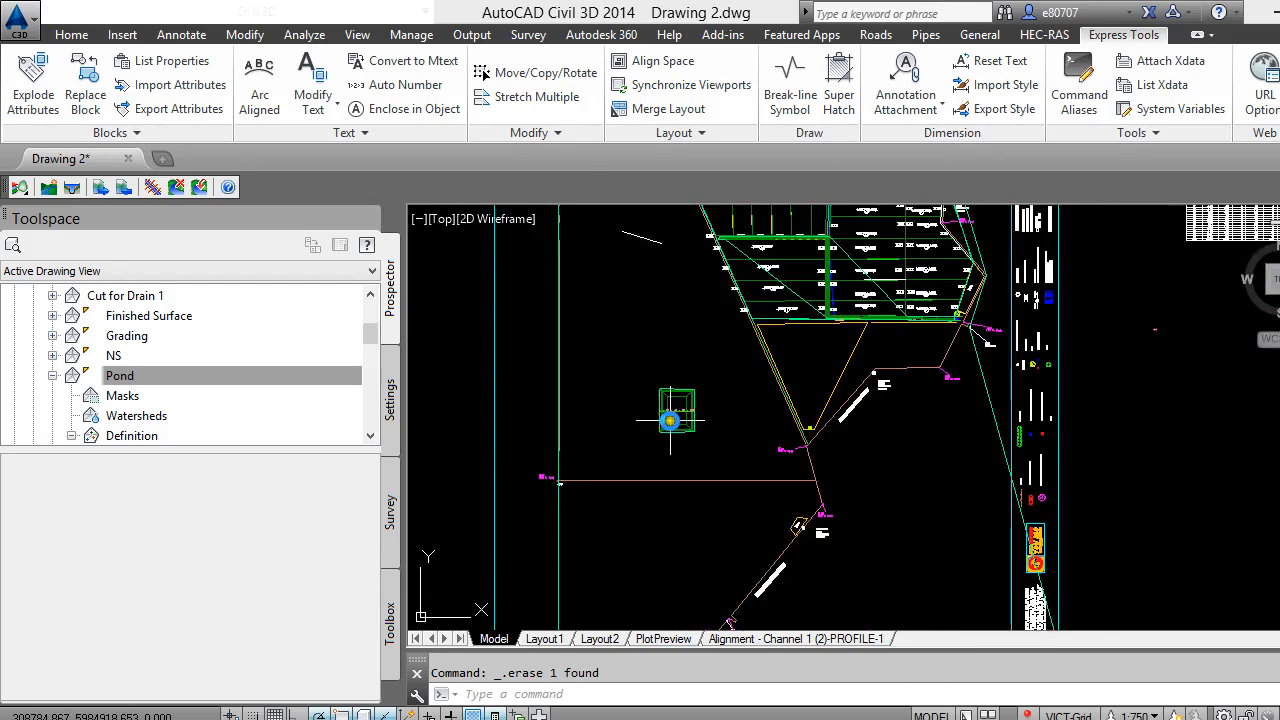
{"action": "scroll", "coordinate": [600, 470], "scroll_direction": "up", "scroll_amount": 3}
{"action": "scroll", "coordinate": [560, 487], "scroll_direction": "down", "scroll_amount": 6}
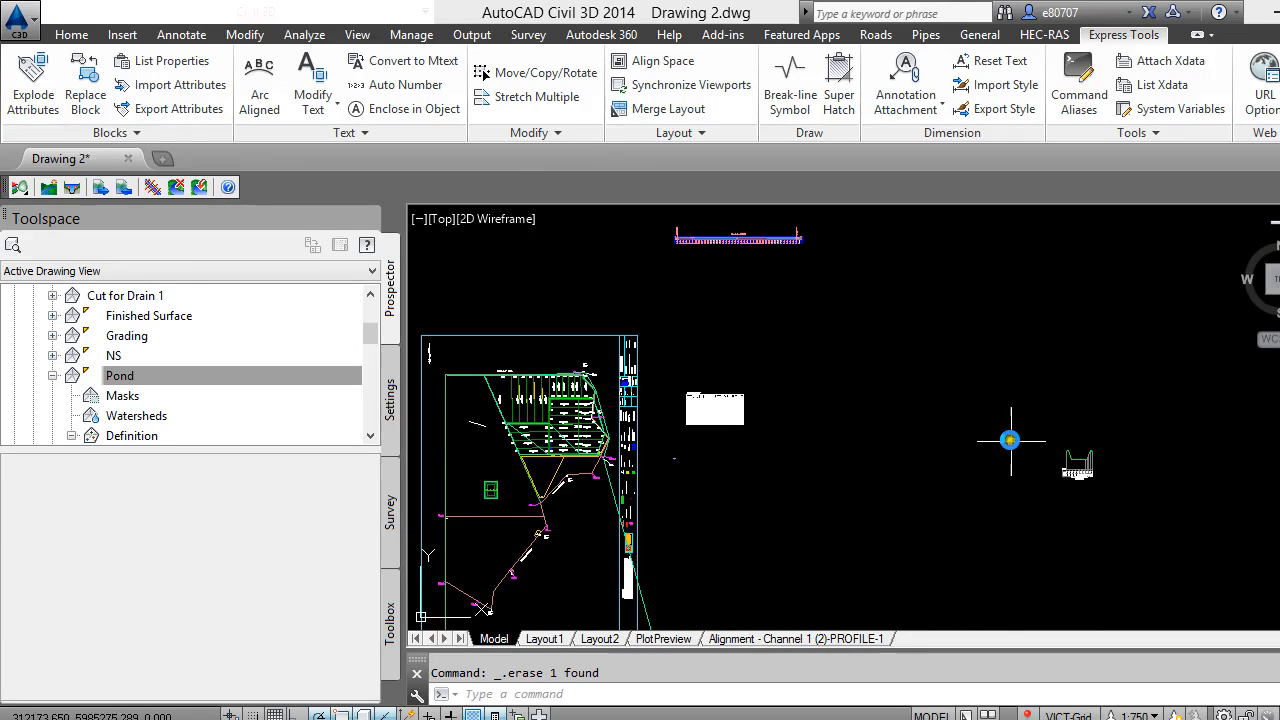
Compare the profile's banks, flat bottom and longitudinal section table with the chainages along the alignment crossing the pond
{"action": "scroll", "coordinate": [1100, 455], "scroll_direction": "up", "scroll_amount": 3}
{"action": "scroll", "coordinate": [1140, 452], "scroll_direction": "up", "scroll_amount": 4}
{"action": "scroll", "coordinate": [903, 349], "scroll_direction": "down", "scroll_amount": 4}
{"action": "scroll", "coordinate": [906, 343], "scroll_direction": "up", "scroll_amount": 5}
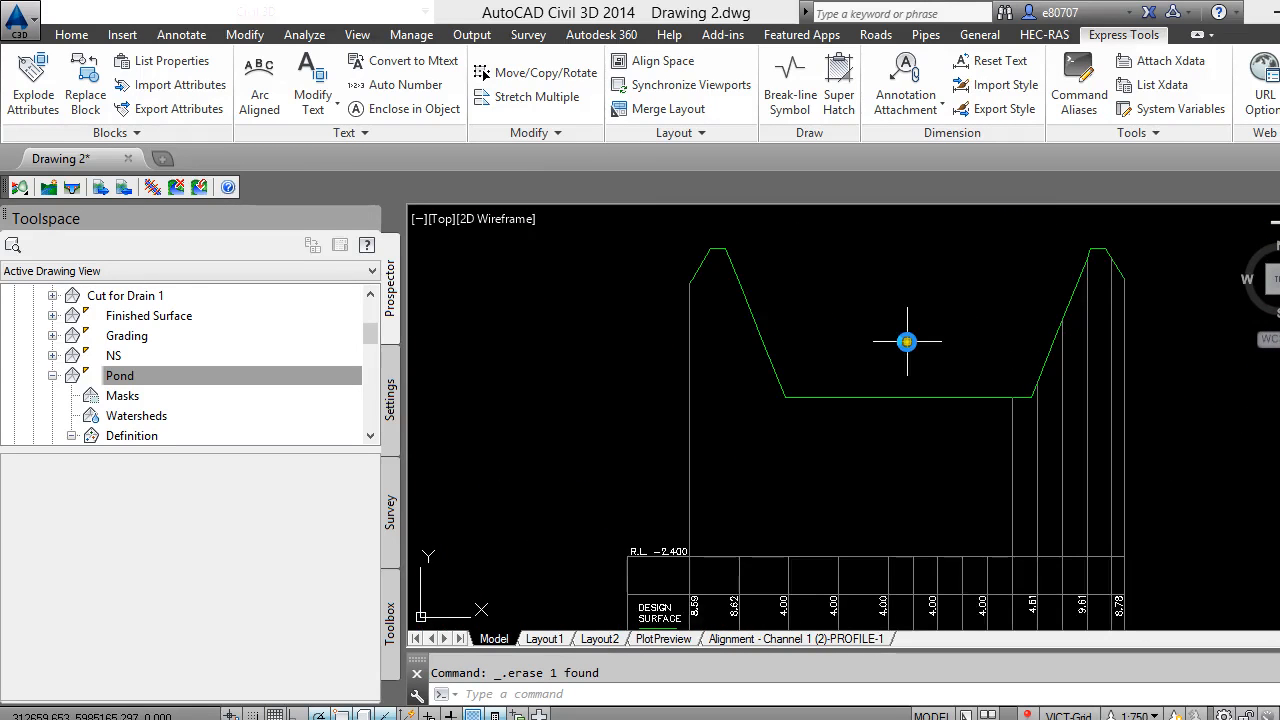
{"action": "scroll", "coordinate": [712, 262], "scroll_direction": "down", "scroll_amount": 3}
{"action": "scroll", "coordinate": [750, 515], "scroll_direction": "up", "scroll_amount": 5}
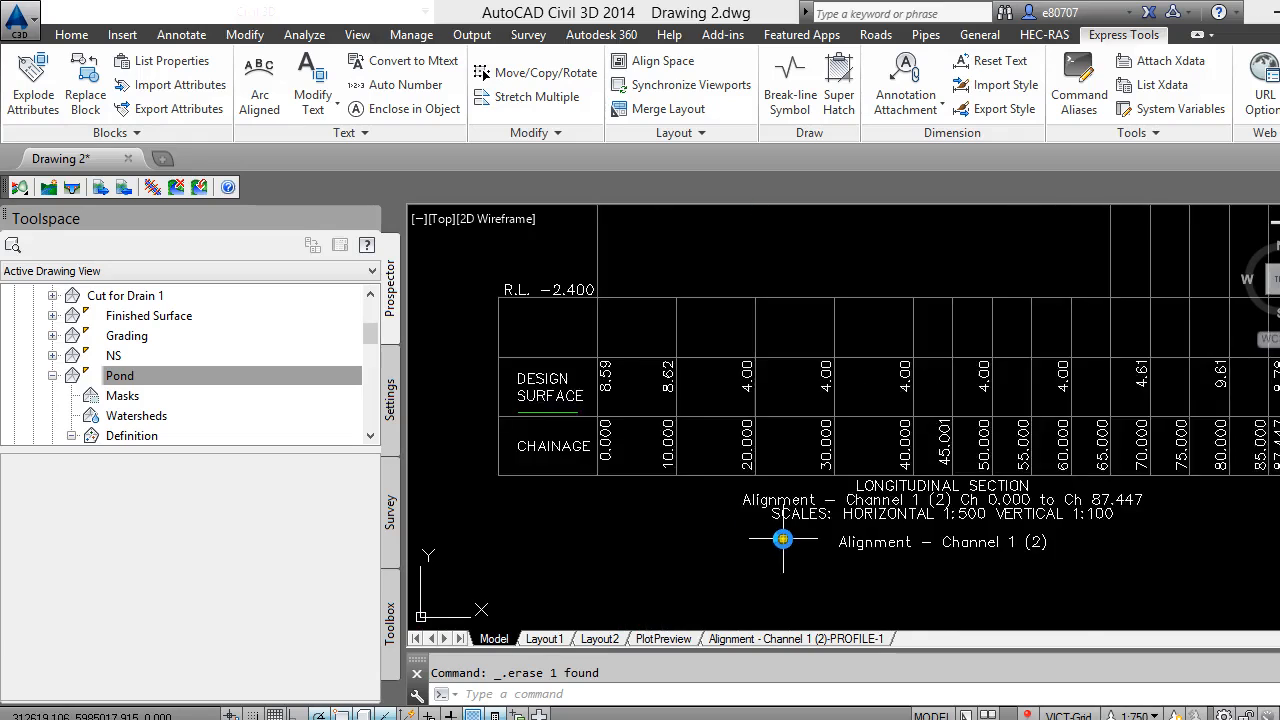
{"action": "scroll", "coordinate": [759, 525], "scroll_direction": "down", "scroll_amount": 5}
{"action": "scroll", "coordinate": [790, 505], "scroll_direction": "up", "scroll_amount": 3}
{"action": "scroll", "coordinate": [531, 400], "scroll_direction": "down", "scroll_amount": 5}
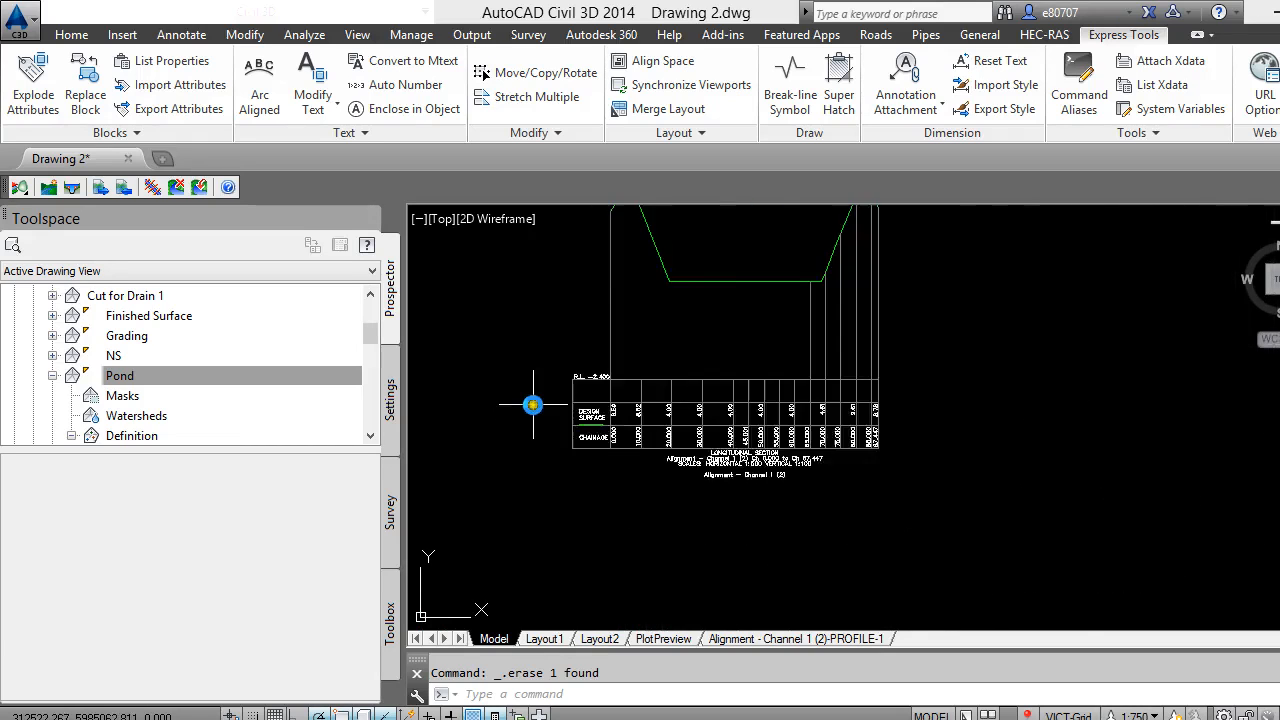
{"action": "scroll", "coordinate": [577, 284], "scroll_direction": "up", "scroll_amount": 4}
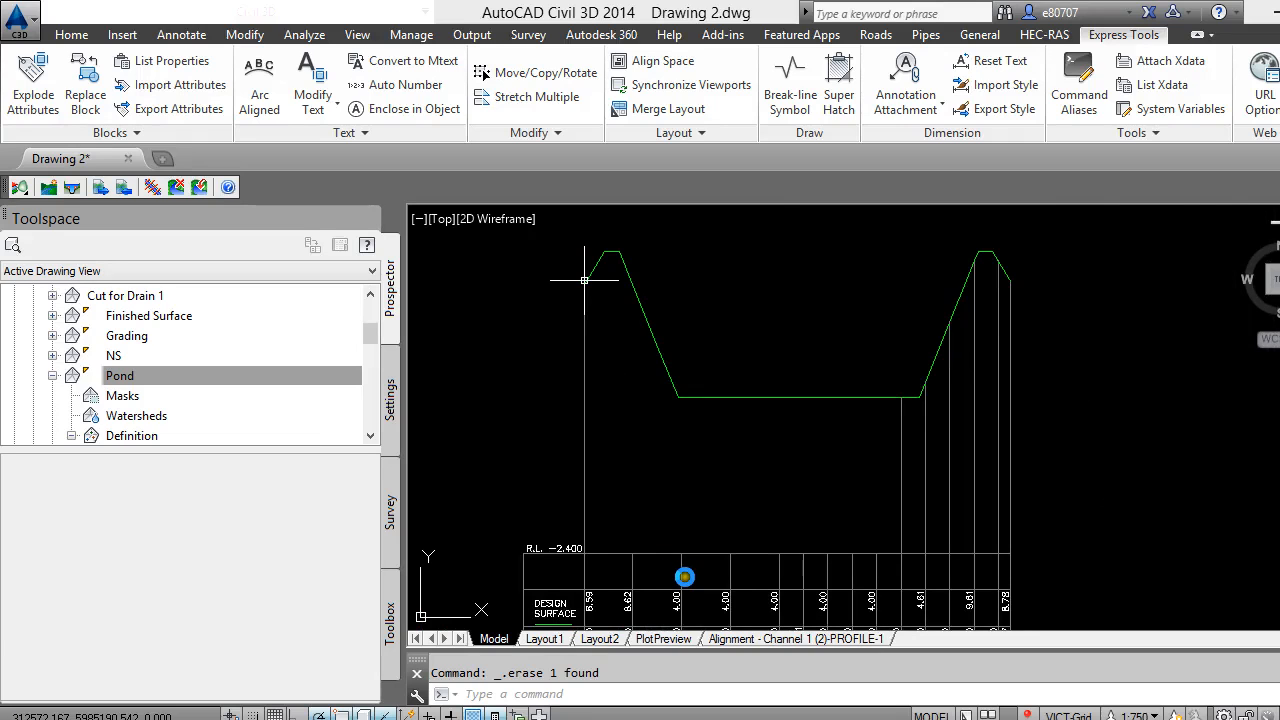
{"action": "scroll", "coordinate": [845, 390], "scroll_direction": "down", "scroll_amount": 4}
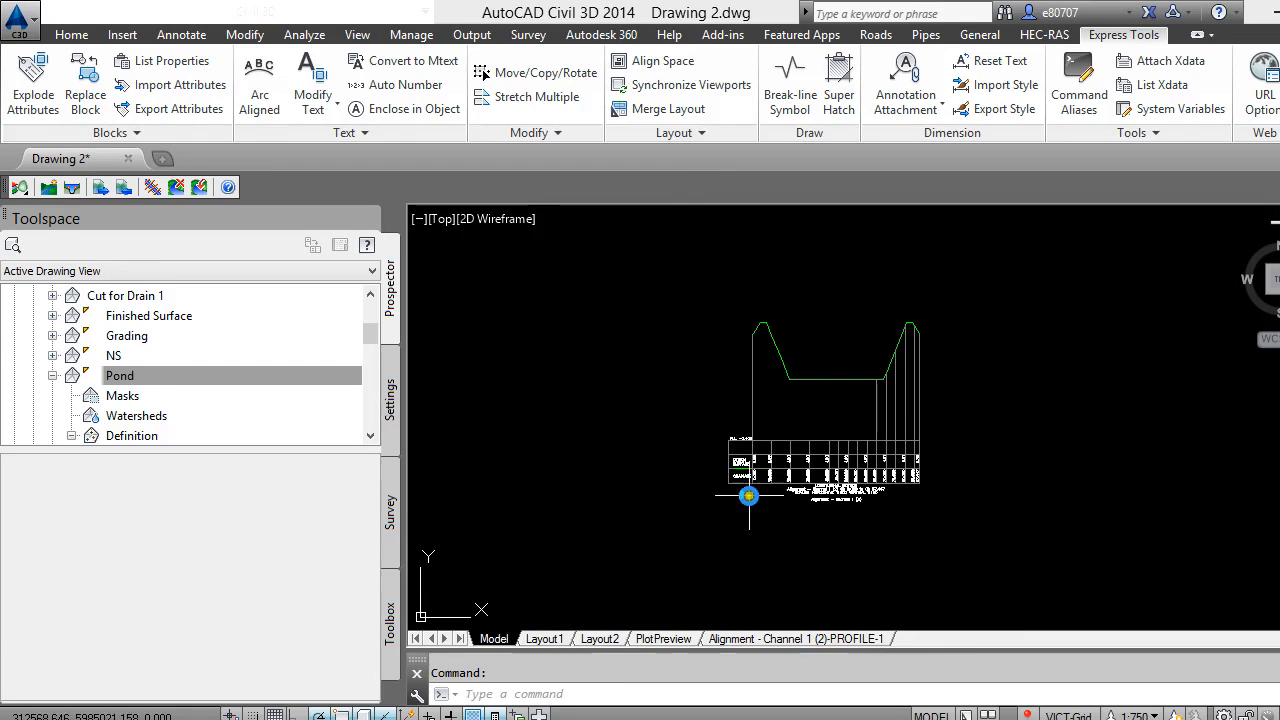
{"action": "scroll", "coordinate": [1037, 445], "scroll_direction": "down", "scroll_amount": 6}
{"action": "scroll", "coordinate": [620, 519], "scroll_direction": "up", "scroll_amount": 10}
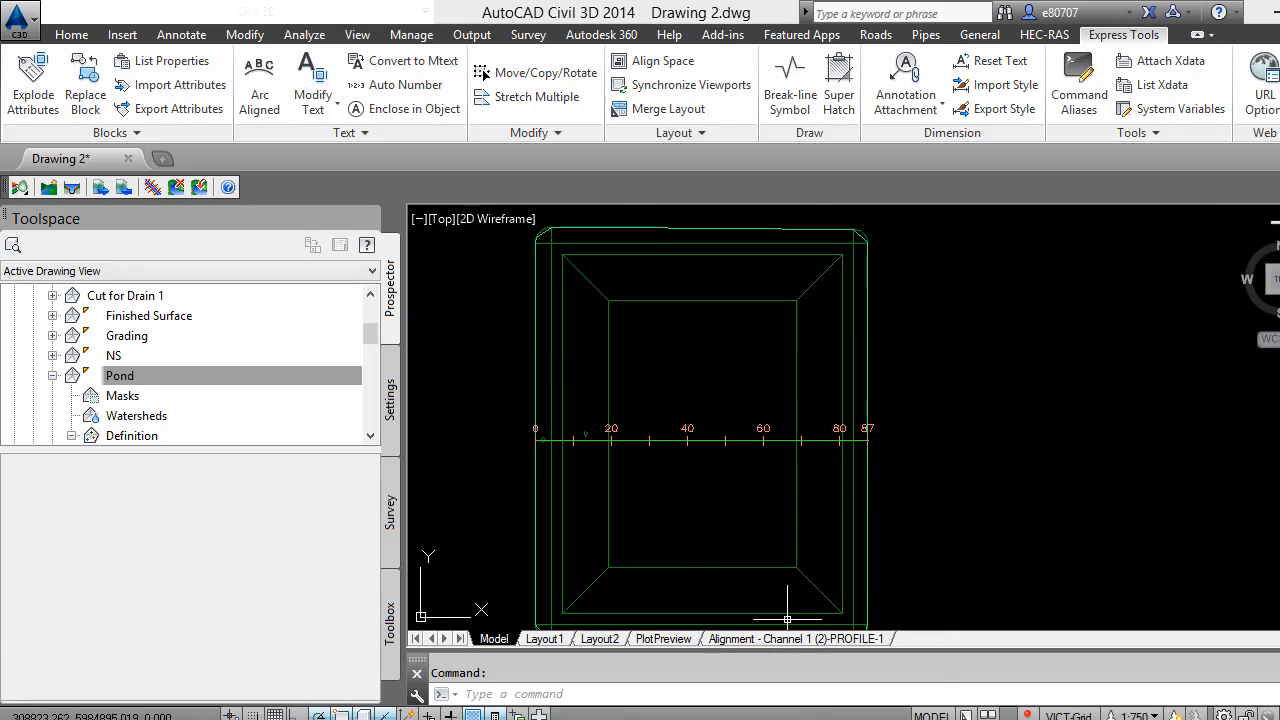
{"action": "mouse_move", "coordinate": [824, 719]}
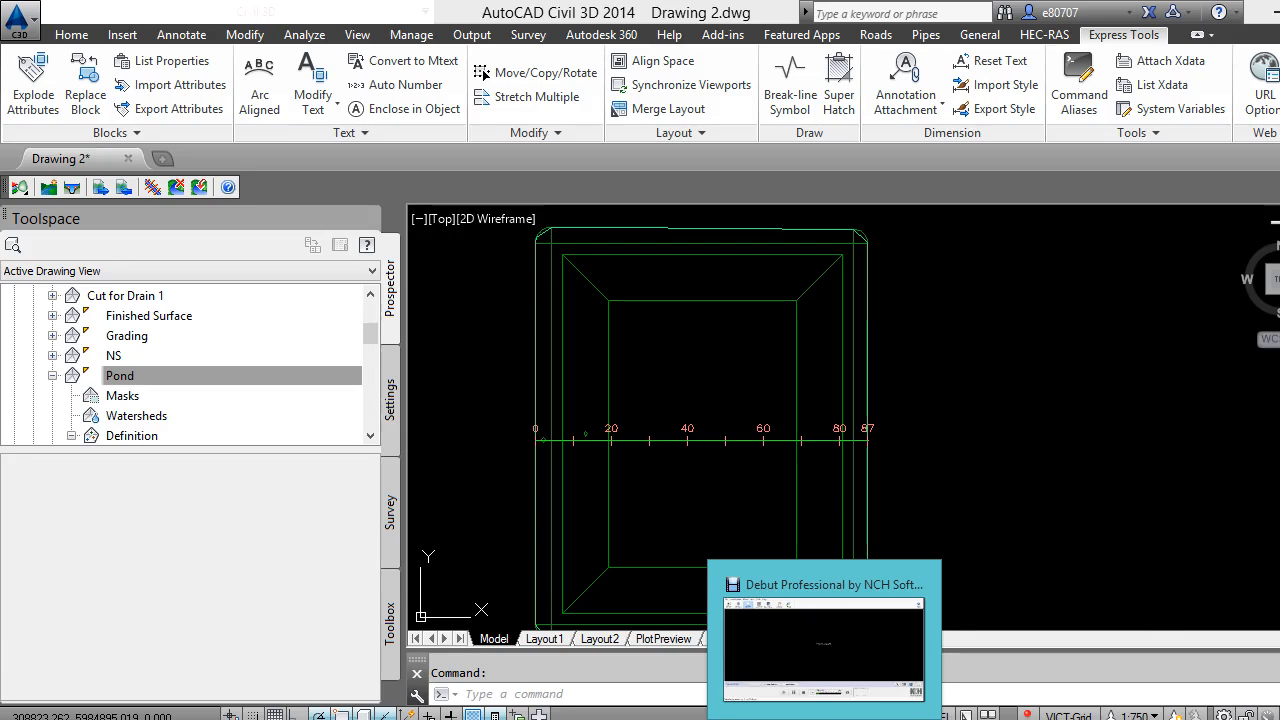
{"action": "left_click", "coordinate": [824, 719]}
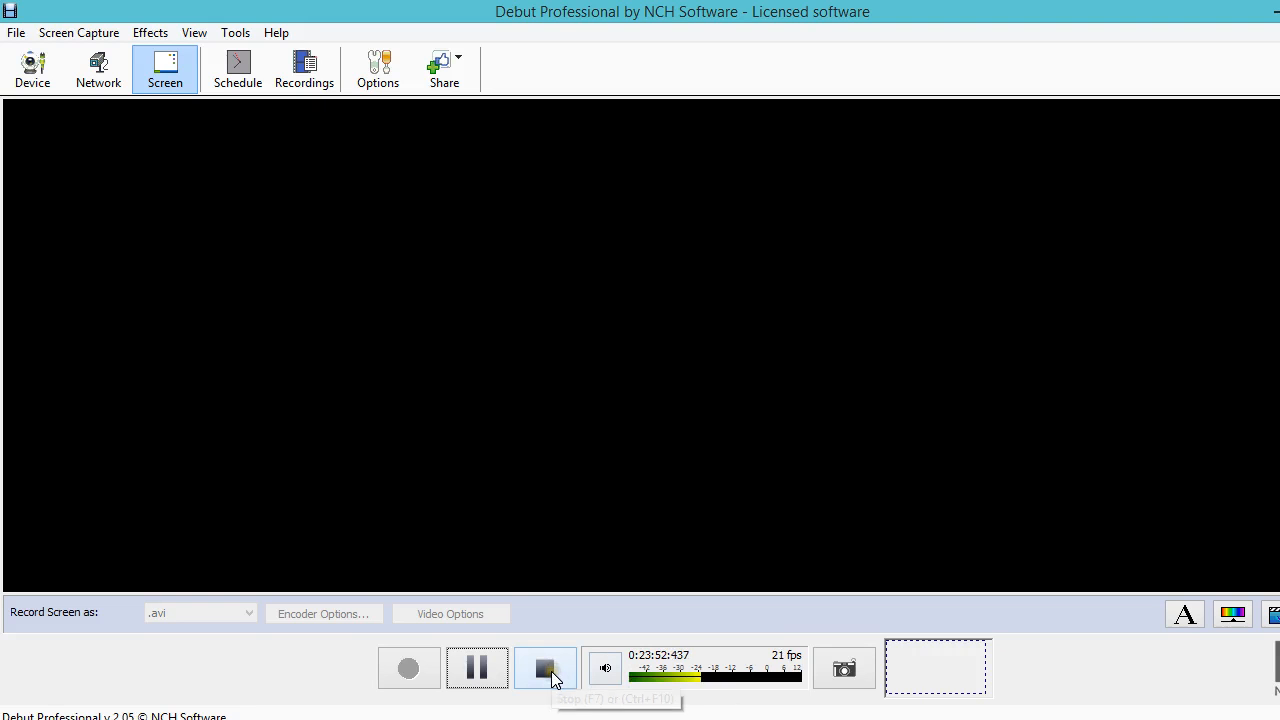